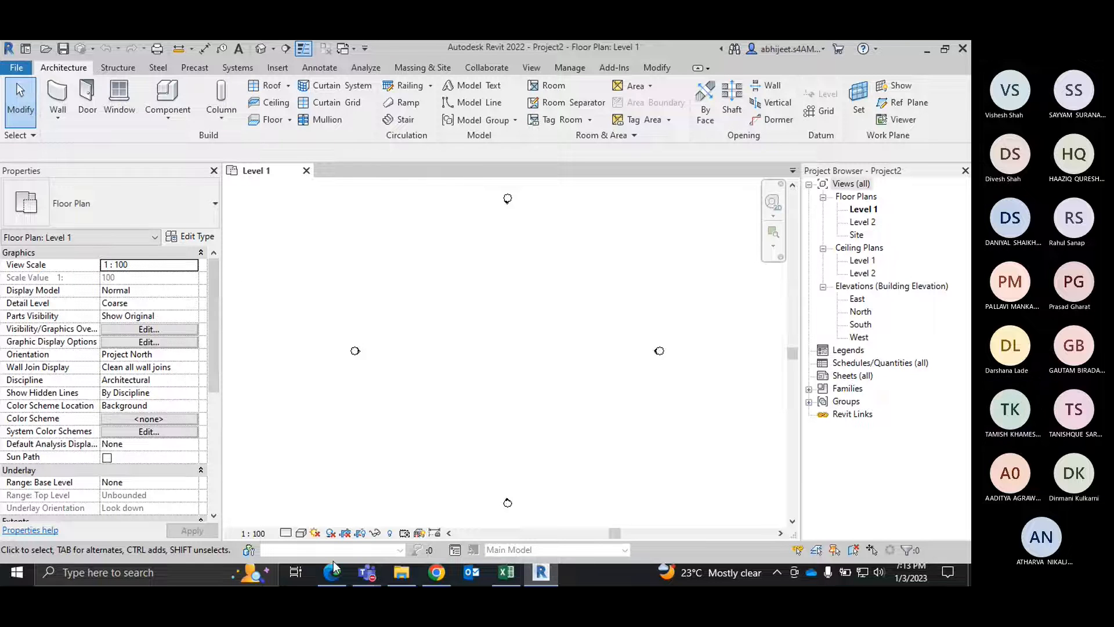
mouse_move(367, 572)
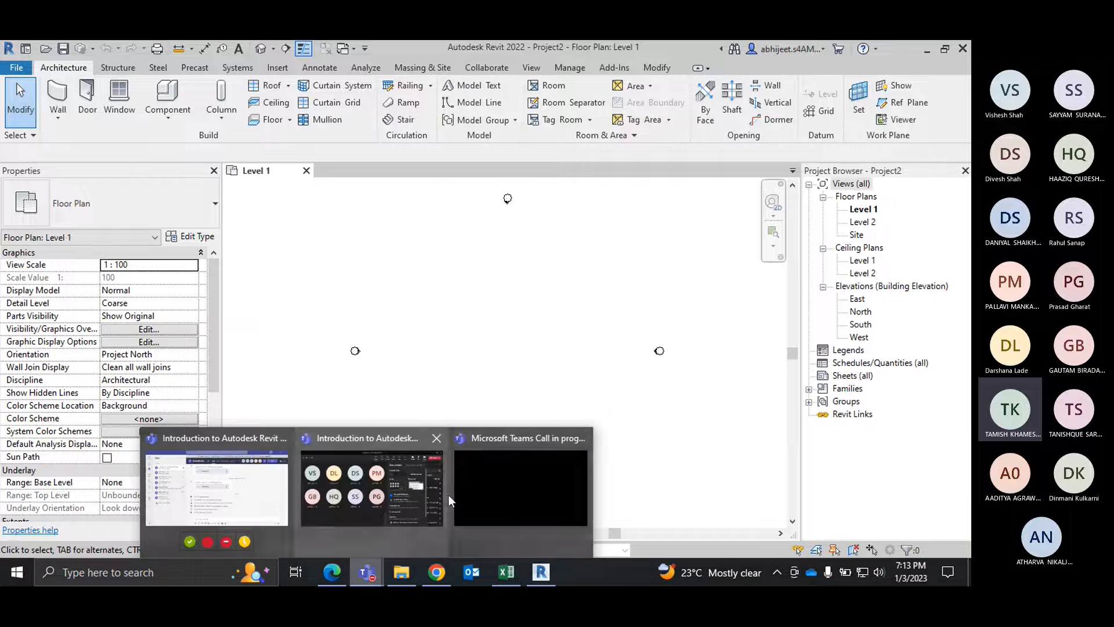
click(388, 478)
click(846, 89)
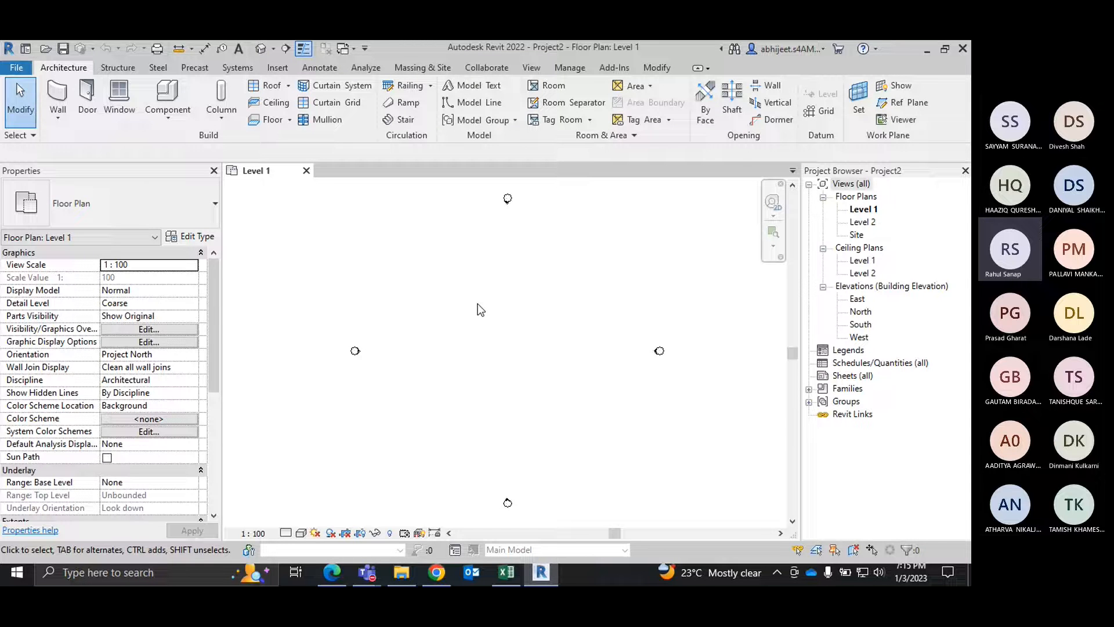
Step: Review the project units and the unit choices offered for length, leaving the settings as they are
key(u)
key(n)
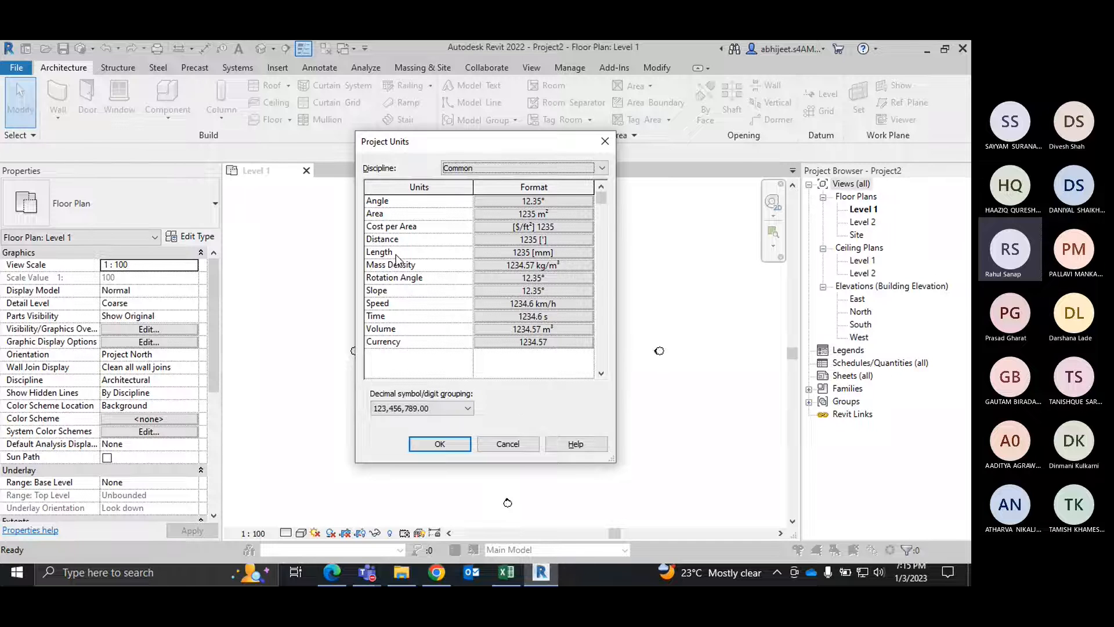
click(521, 255)
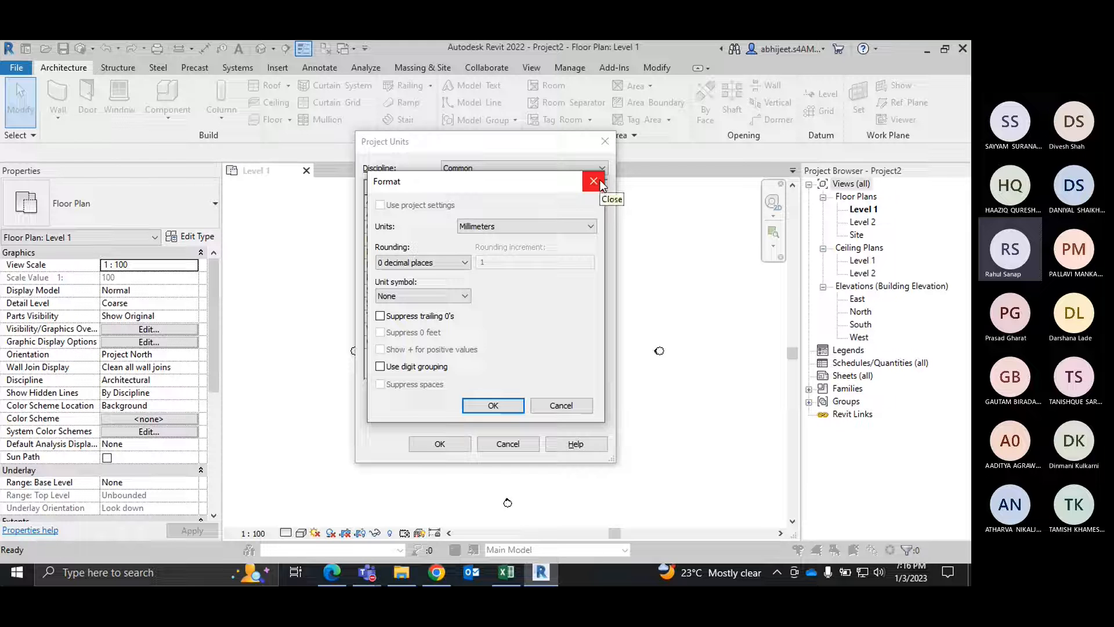
click(567, 230)
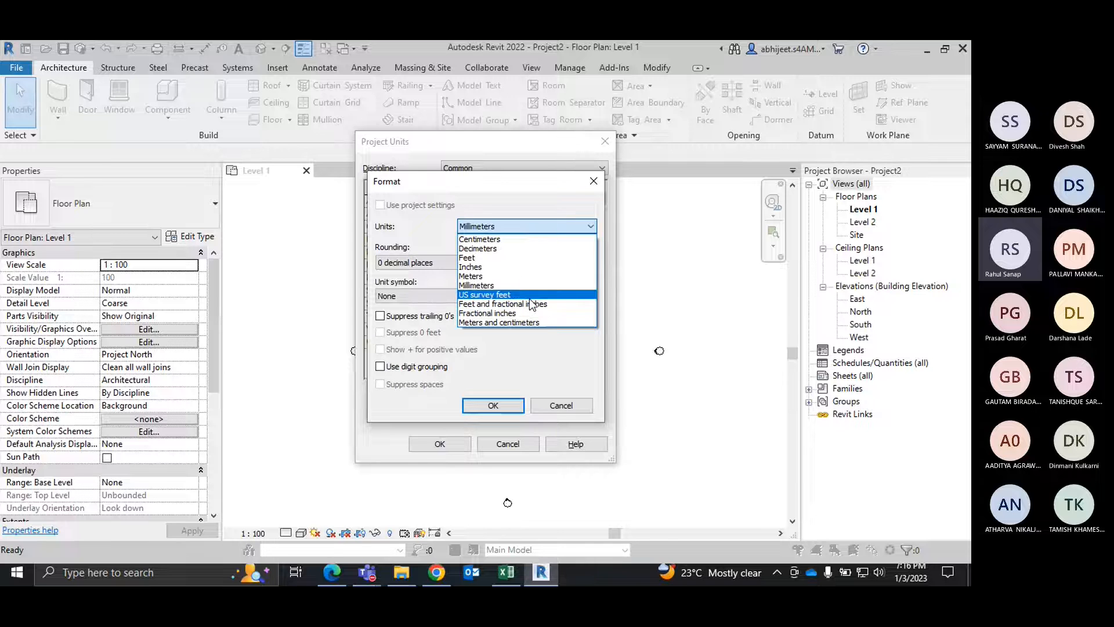
click(590, 186)
click(598, 181)
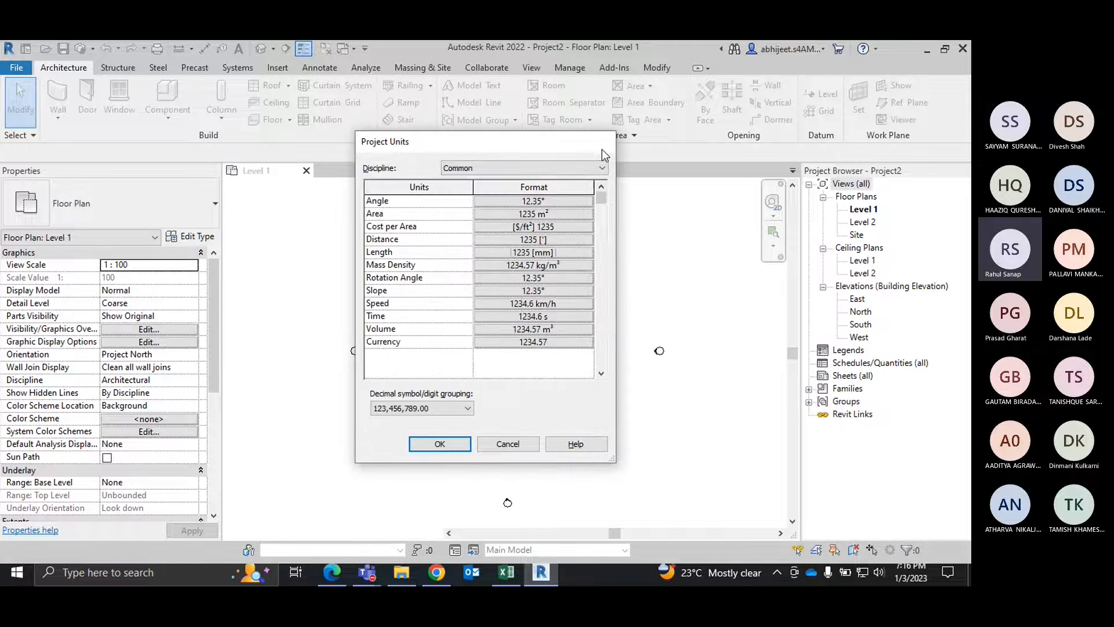
click(603, 142)
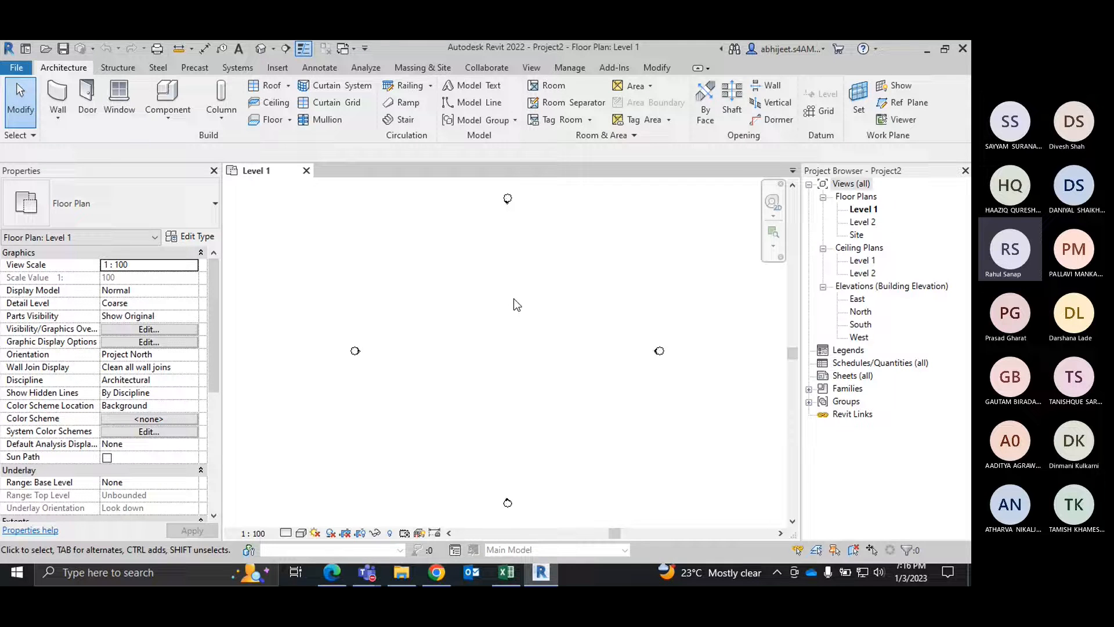
key(v)
key(g)
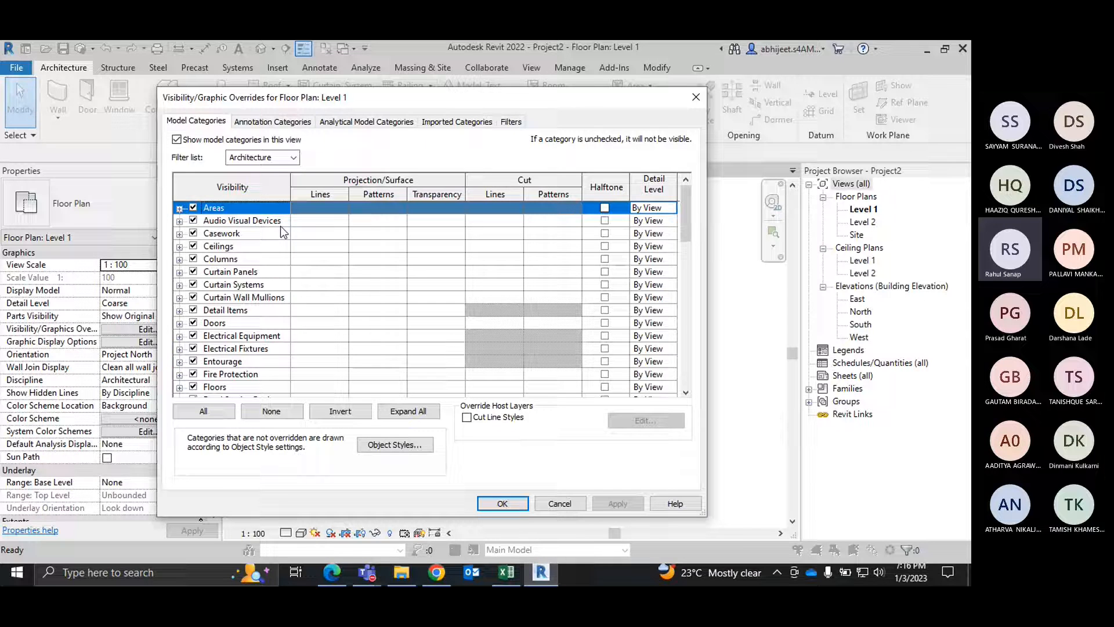
click(698, 99)
click(574, 68)
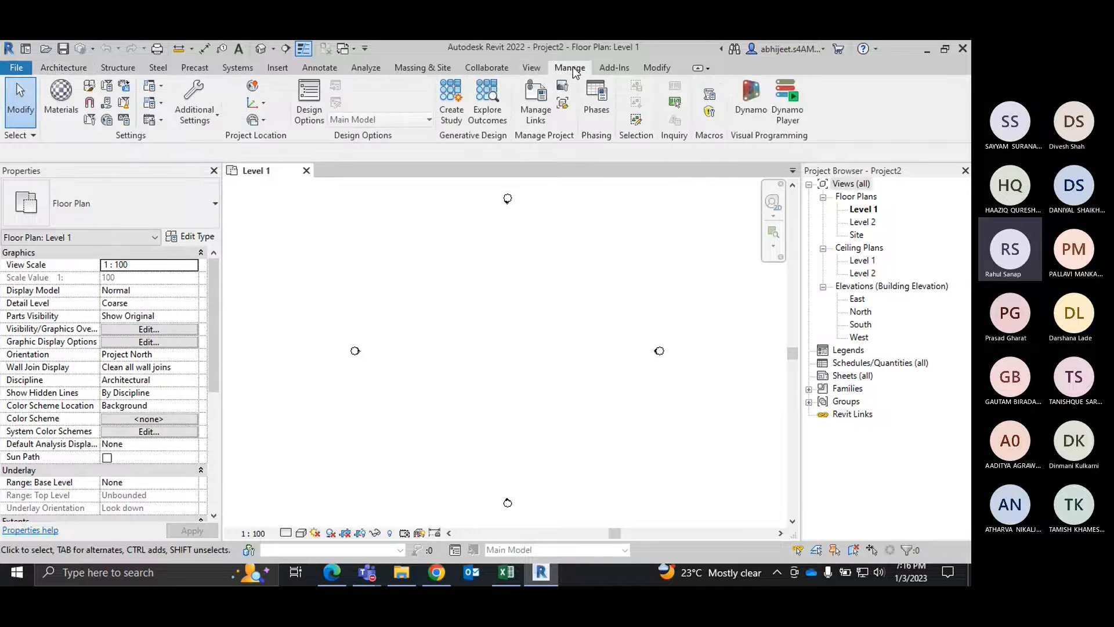
click(538, 68)
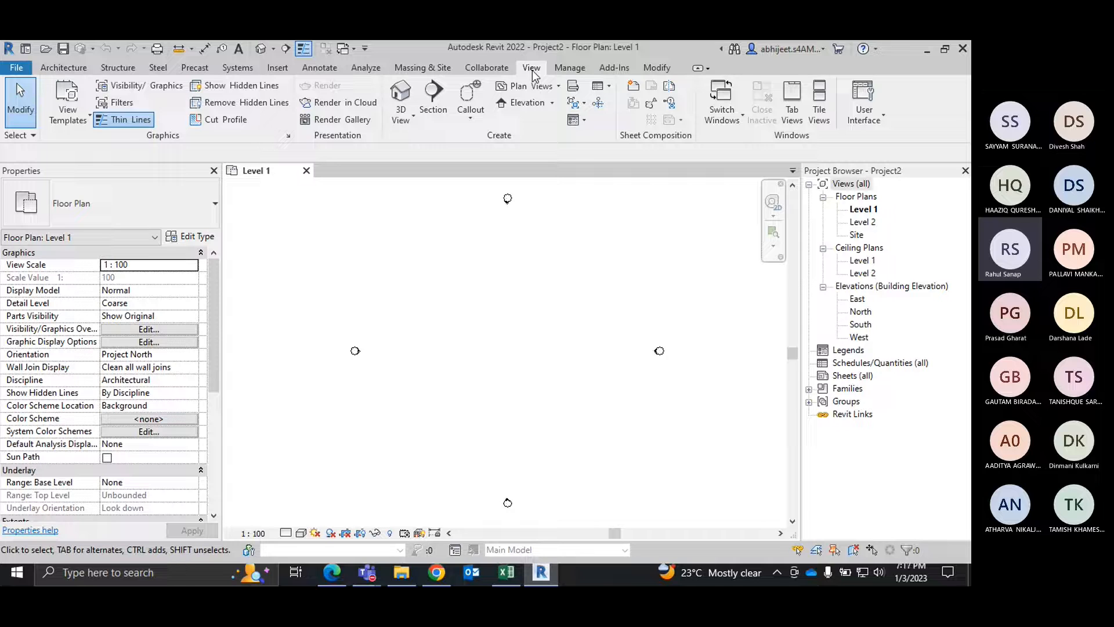
click(568, 70)
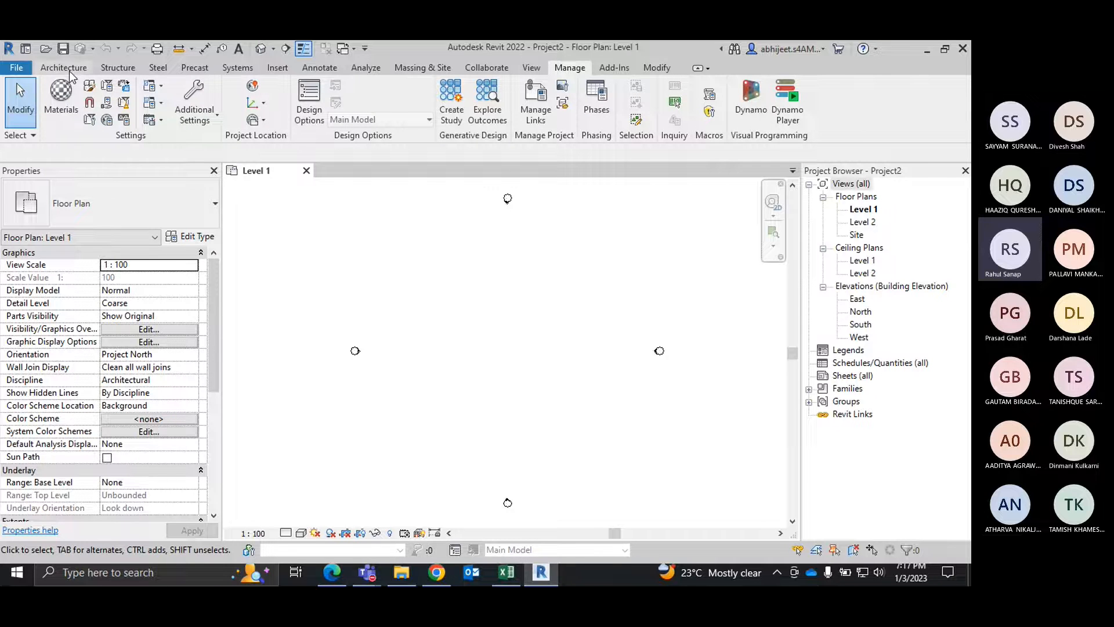
click(532, 69)
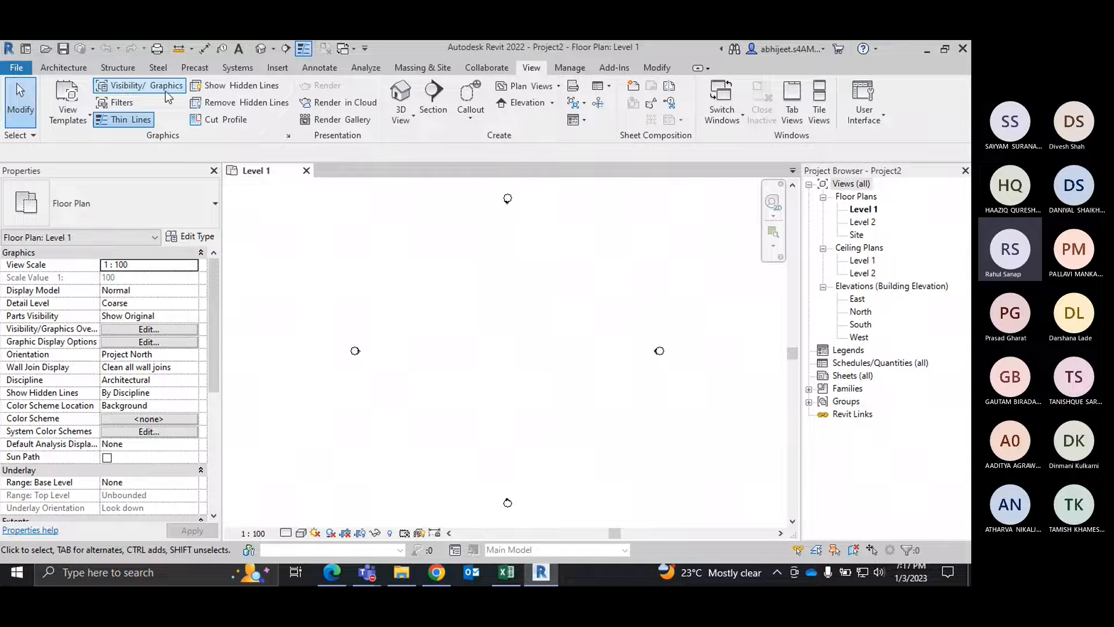
Step: Turn on visibility of the Project Base Point and Survey Point under the Site category for the Level 1 floor plan
click(139, 87)
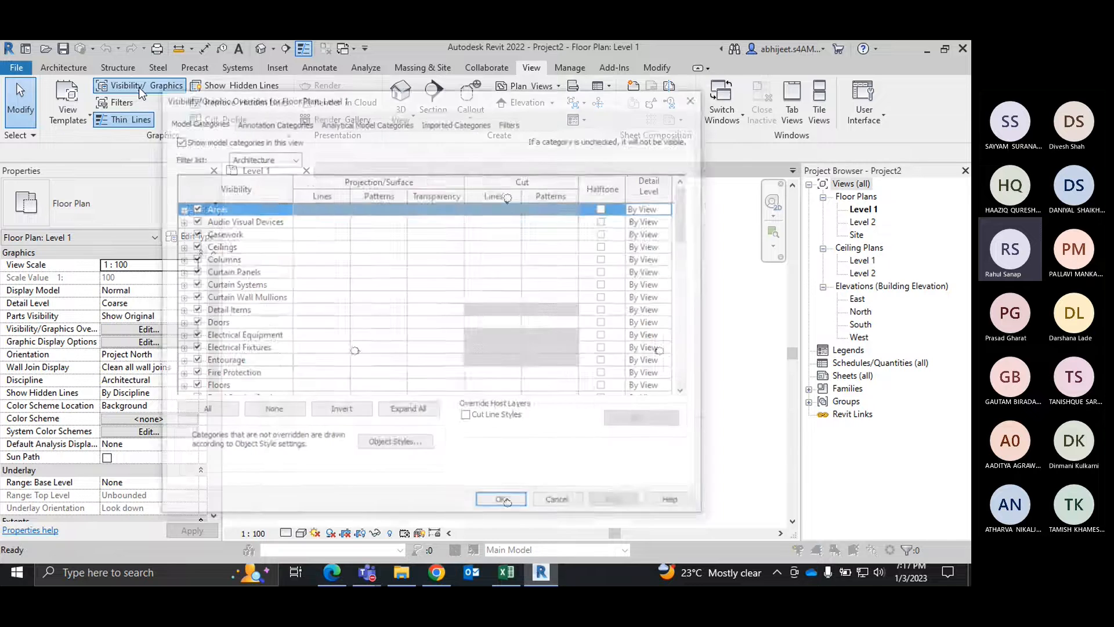
scroll(249, 347, down, 2)
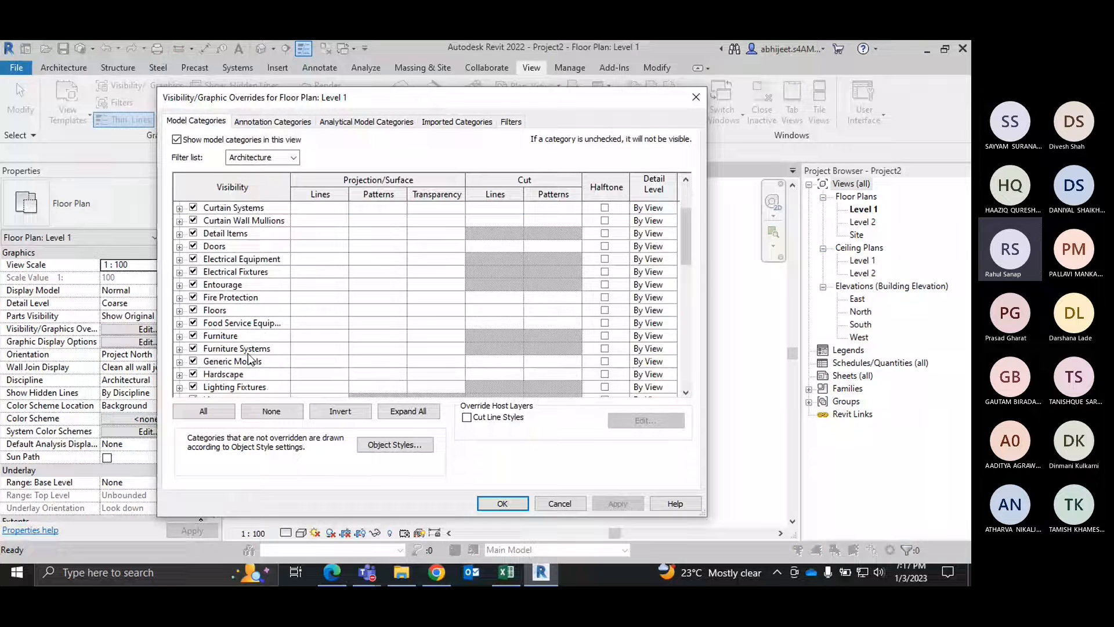
scroll(250, 336, up, 2)
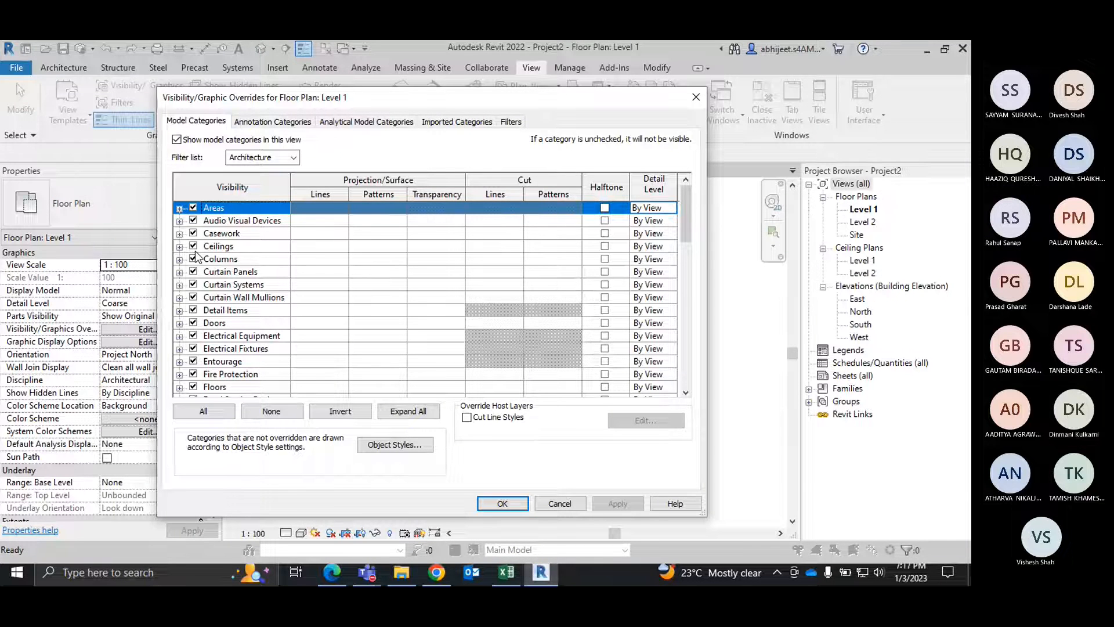
scroll(214, 255, down, 1)
click(214, 277)
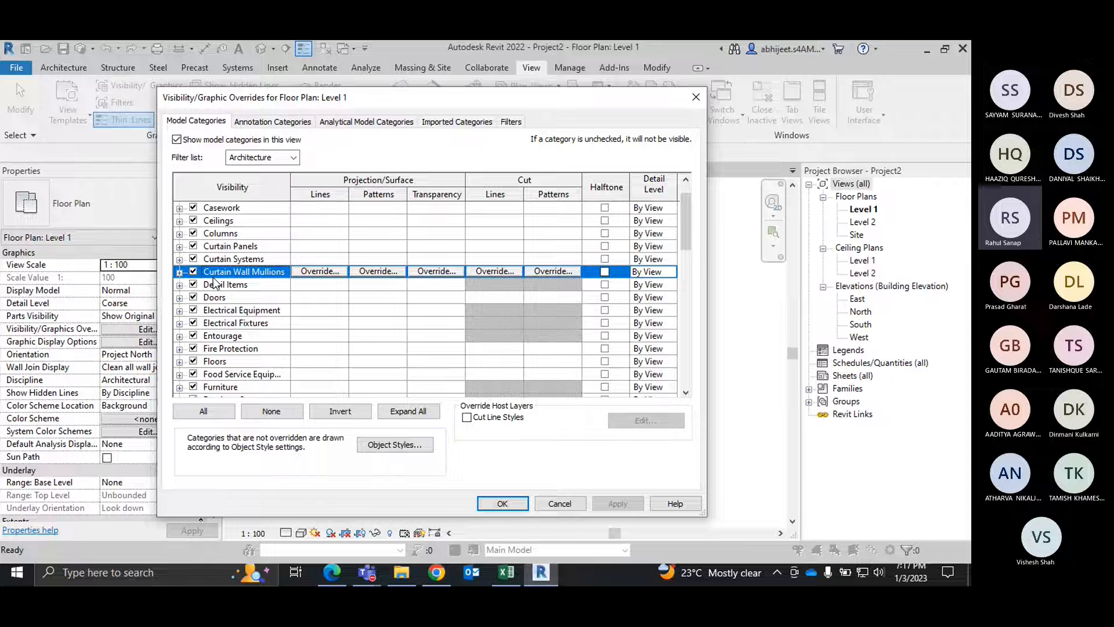
key(s)
scroll(214, 277, down, 3)
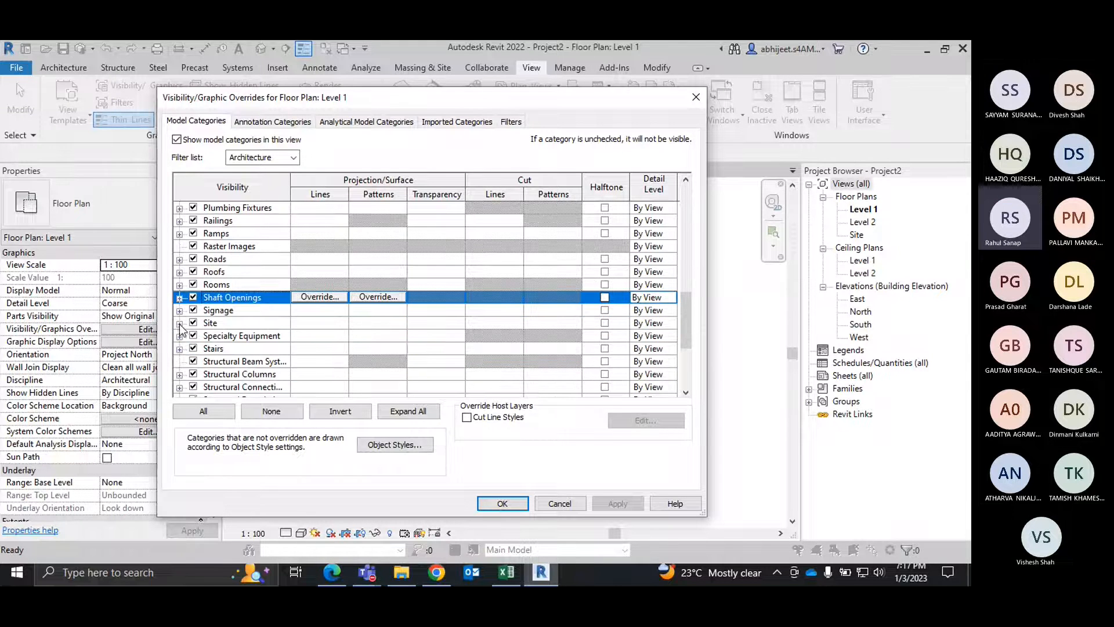
click(180, 323)
scroll(181, 330, down, 1)
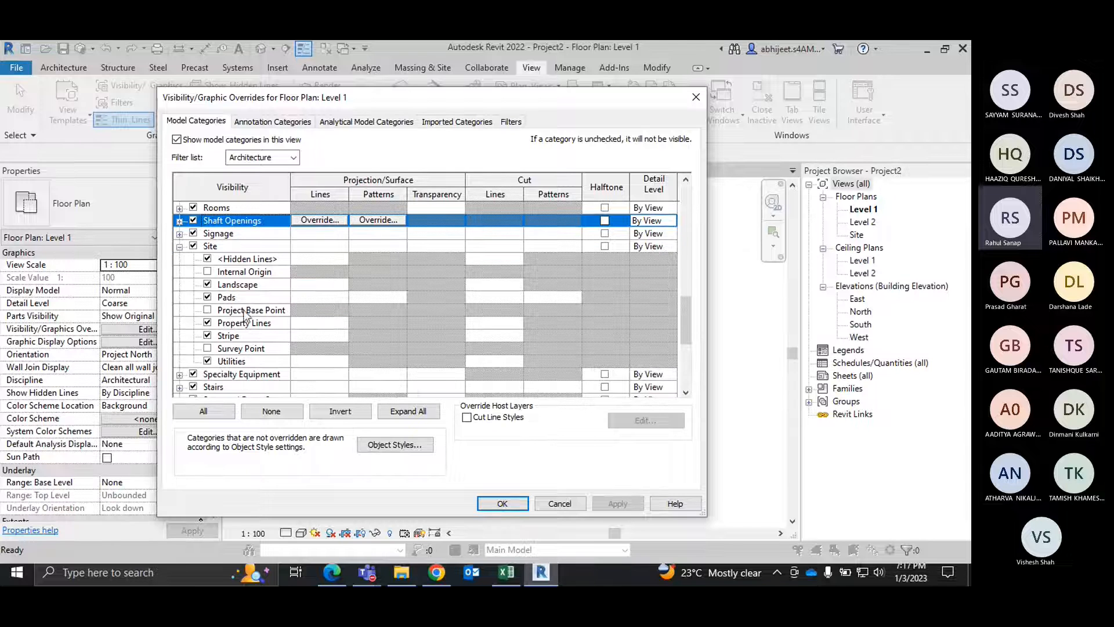
click(207, 310)
click(207, 349)
click(511, 504)
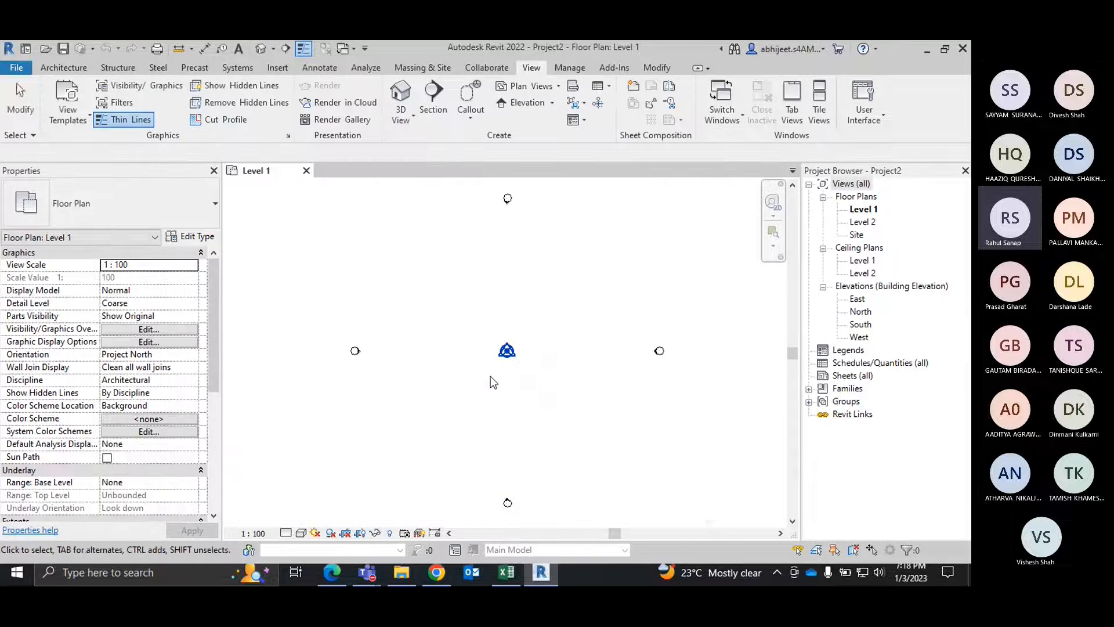
Step: Select both site points, filter the selection to the Project Base Point alone, and examine its coordinates and angle to true north
drag(575, 397, 471, 326)
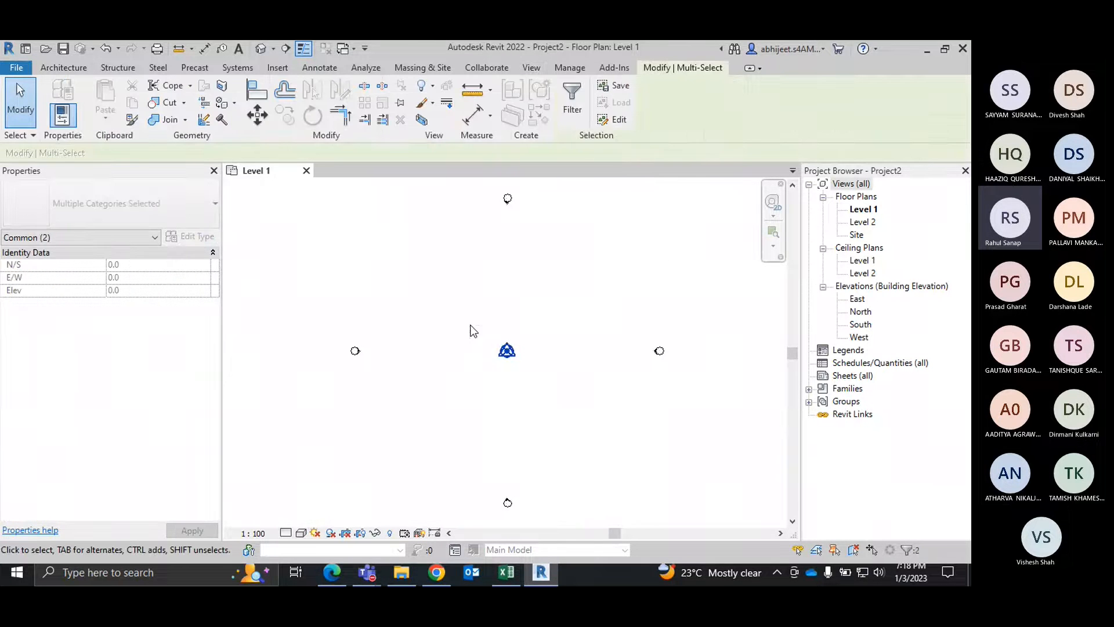
click(575, 101)
click(451, 208)
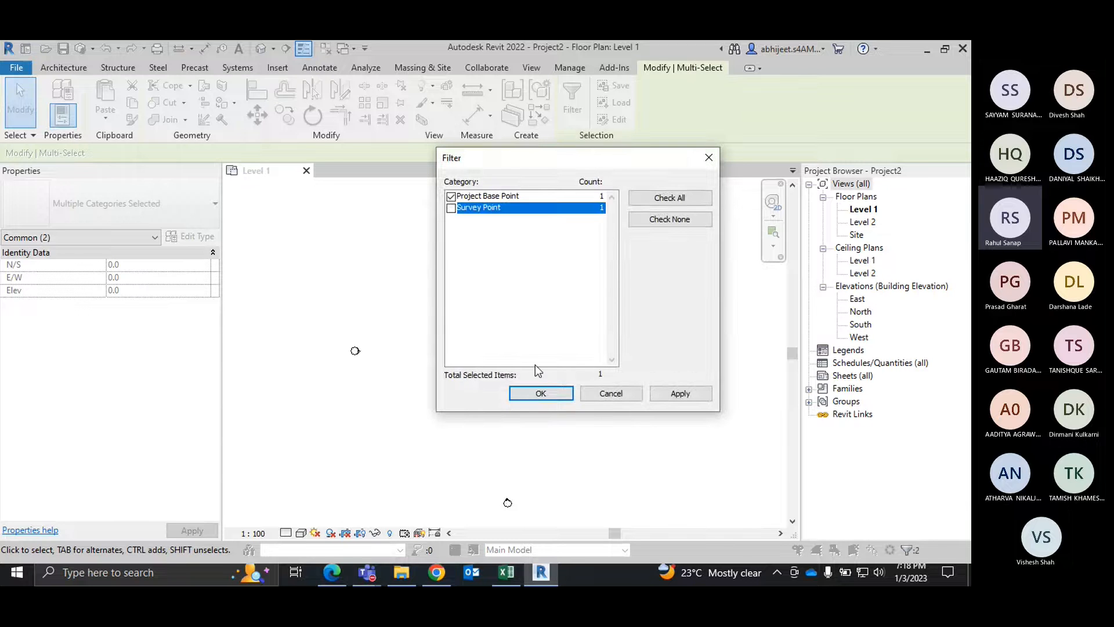
click(544, 395)
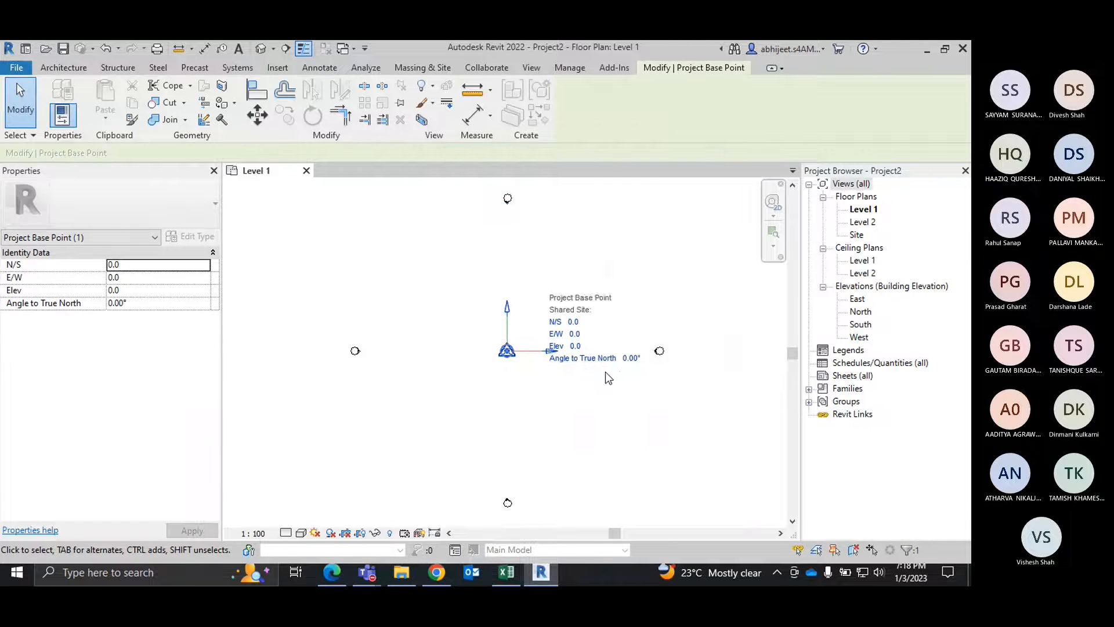
scroll(606, 374, up, 1)
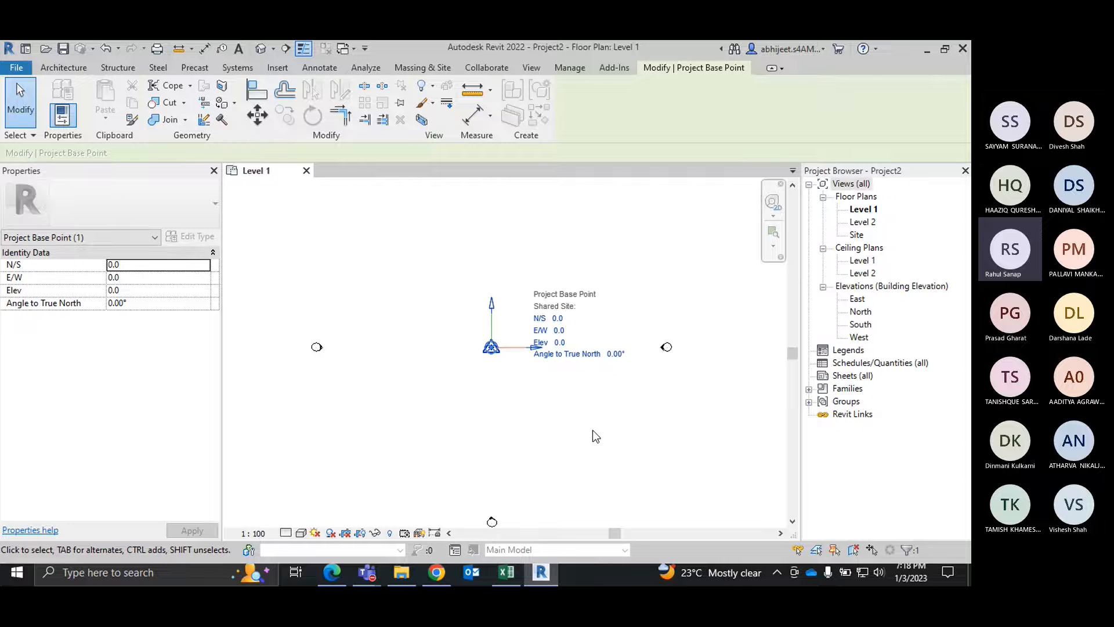
click(545, 391)
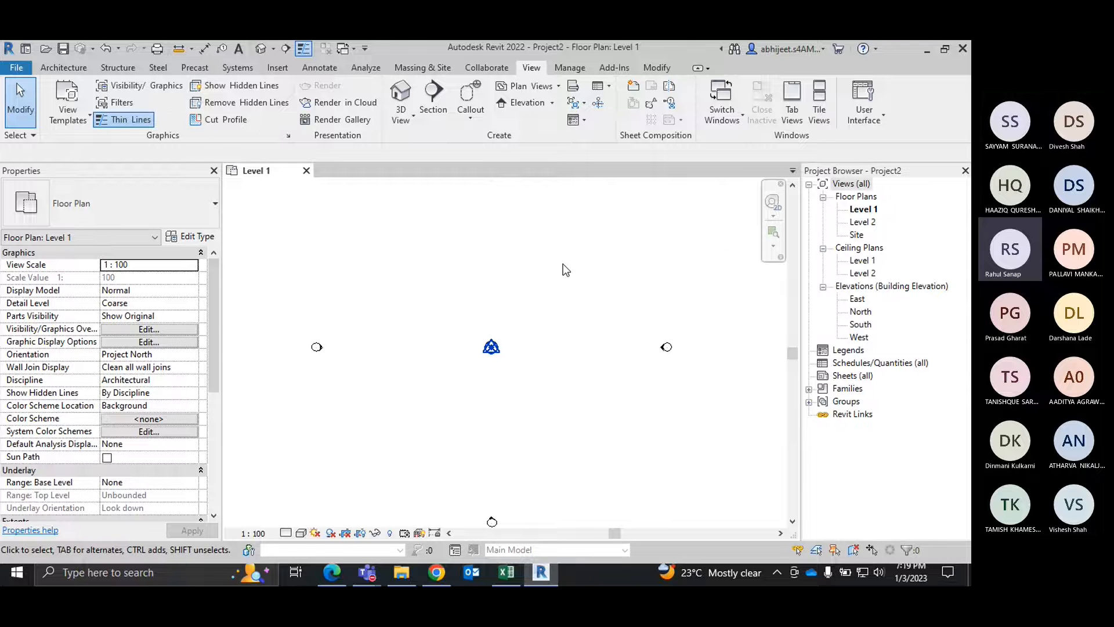
Step: Turn off visibility of the Project Base Point and Survey Point under the Site category for the Level 1 floor plan
key(v)
key(g)
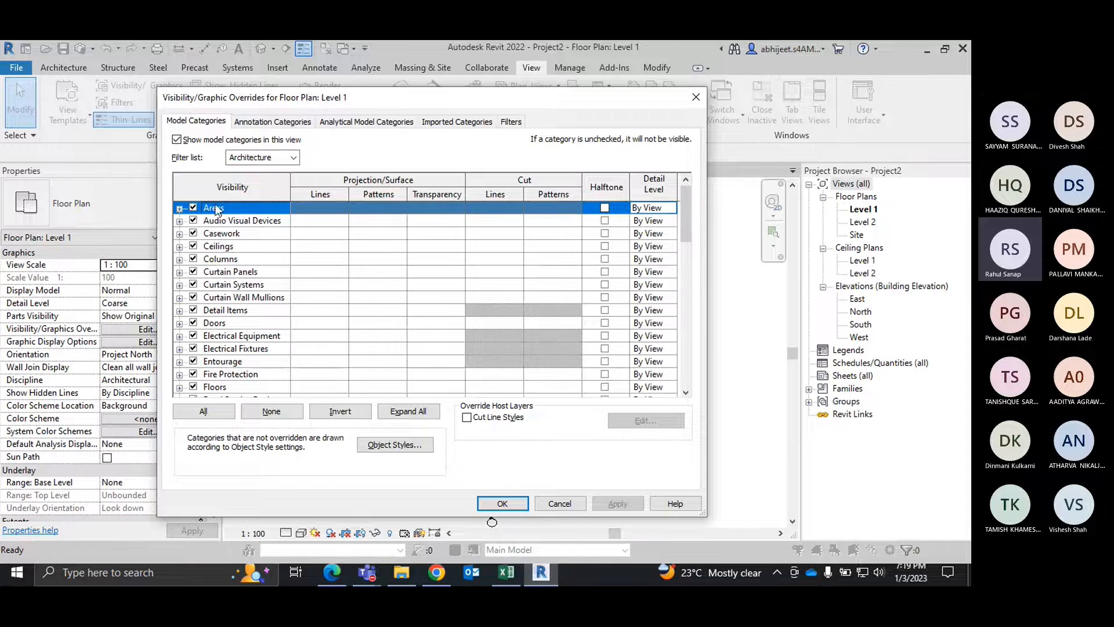
key(s)
click(180, 335)
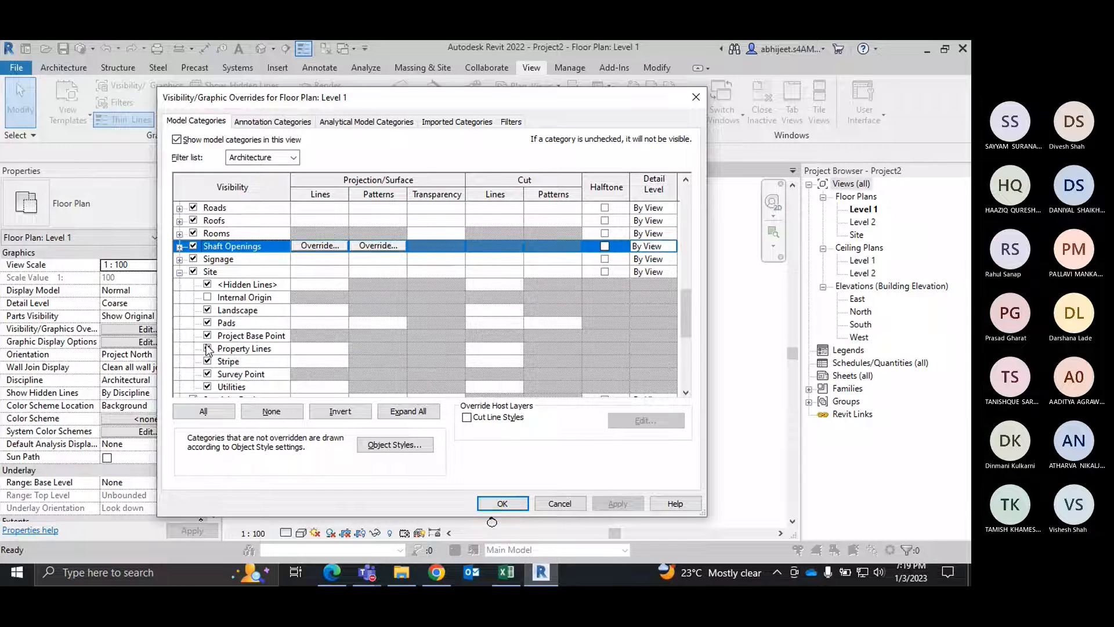
click(208, 335)
click(209, 350)
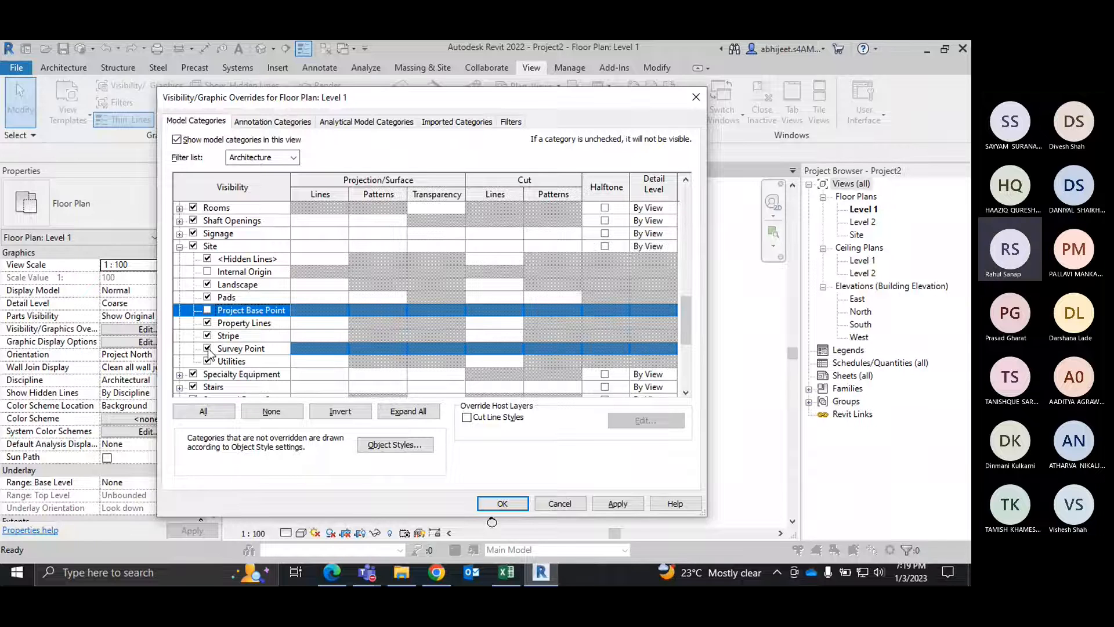
click(208, 348)
click(503, 505)
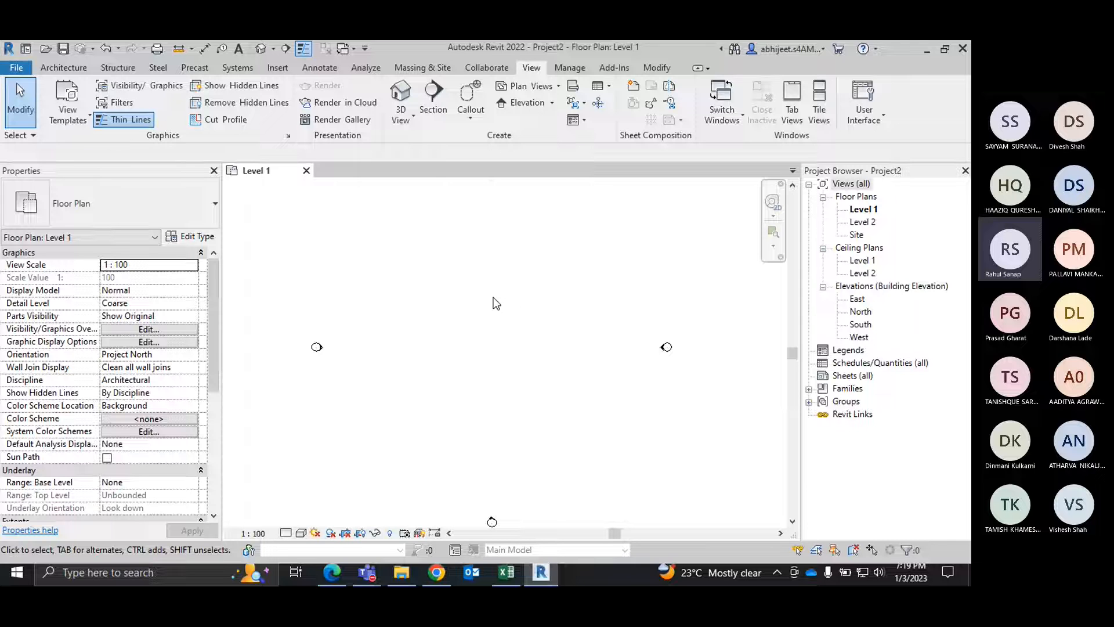
Step: Open the North building elevation view
click(64, 70)
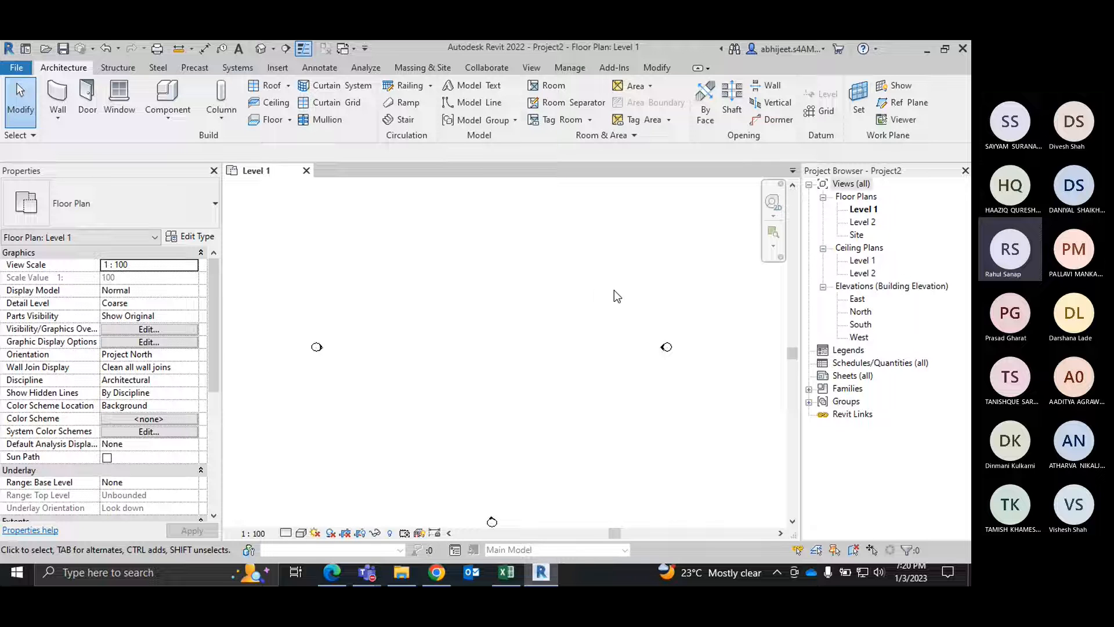
double_click(861, 312)
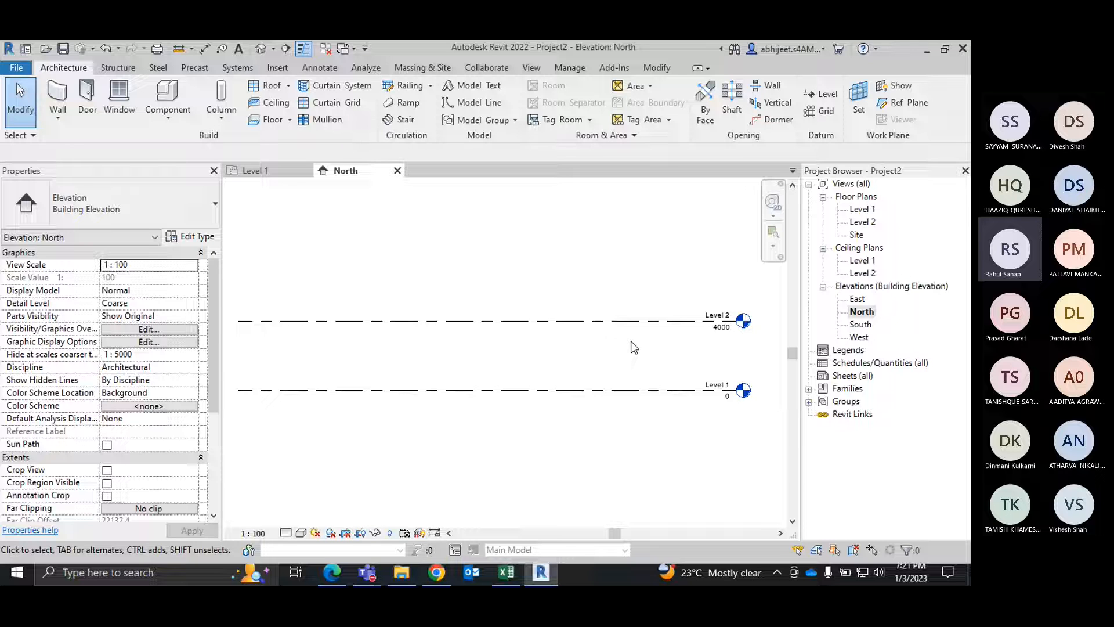
click(718, 329)
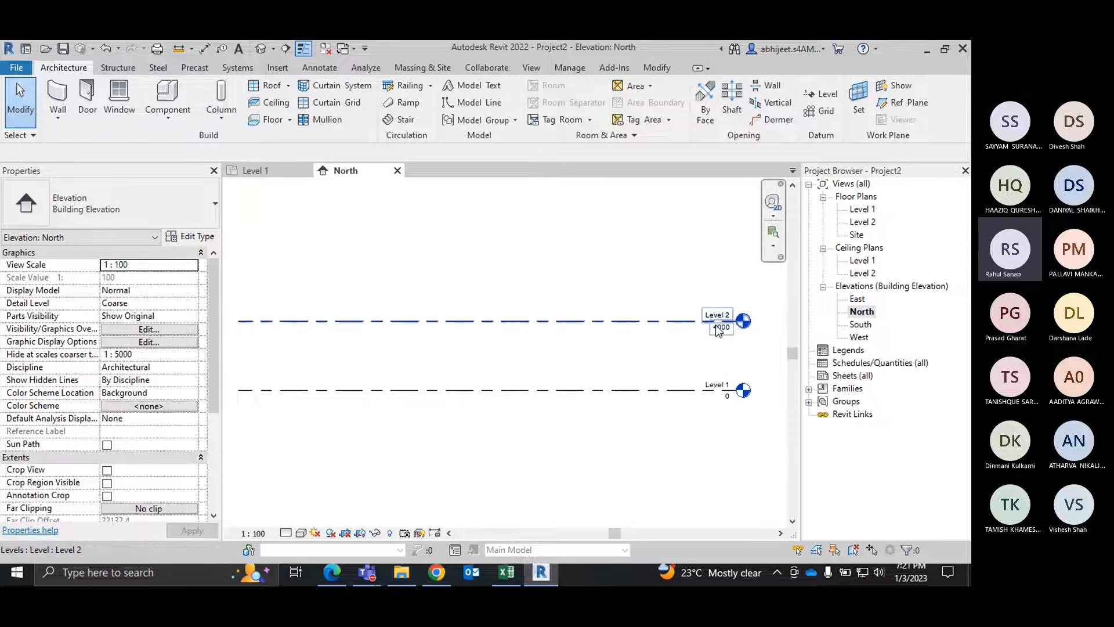
middle_drag(736, 336, 729, 336)
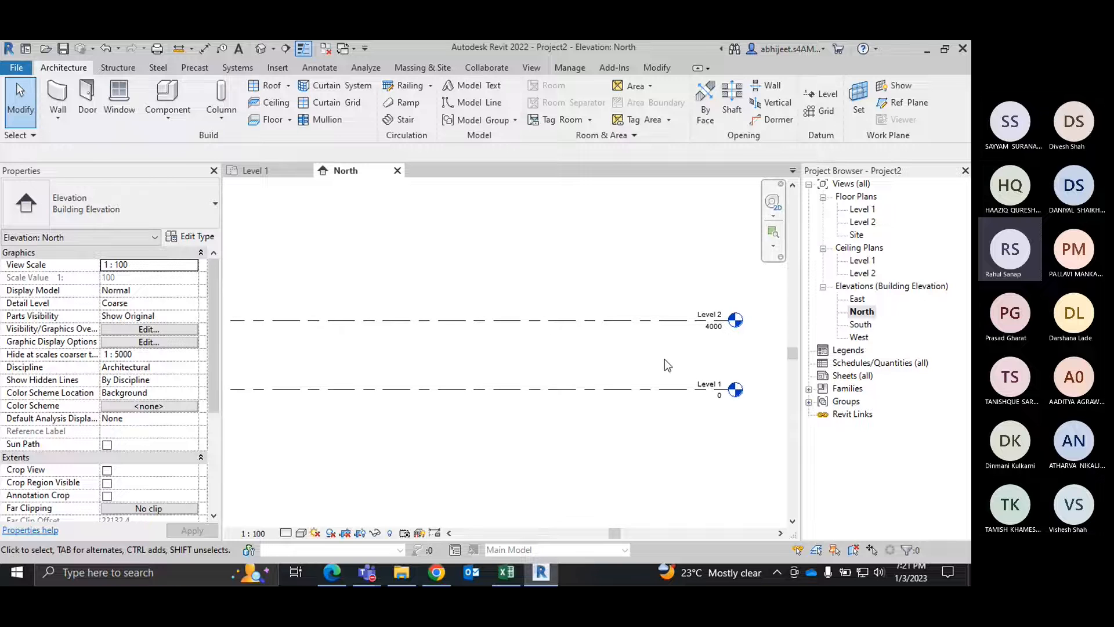
click(719, 331)
drag(720, 331, 720, 340)
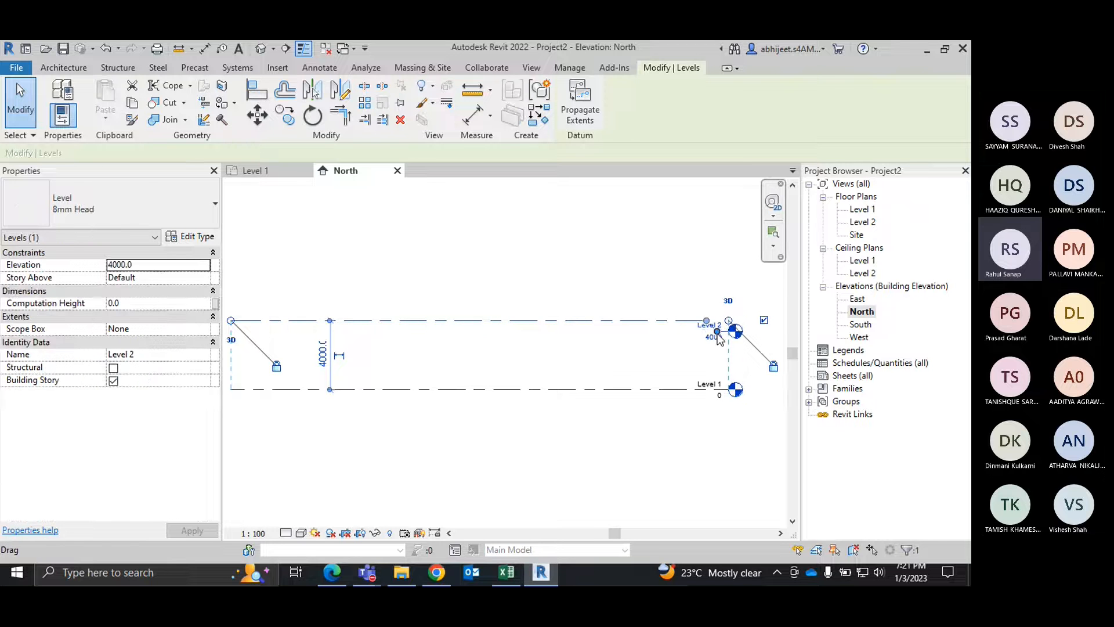
key(Escape)
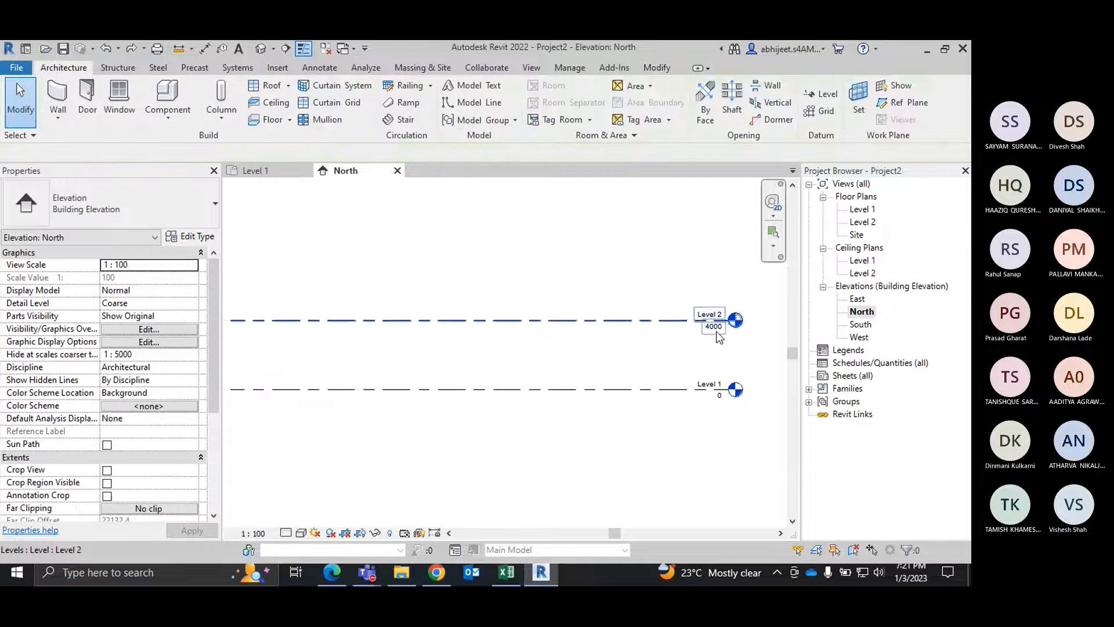
Step: Set the elevation of Level 2 to 3500 in the North elevation
scroll(719, 339, up, 3)
double_click(720, 337)
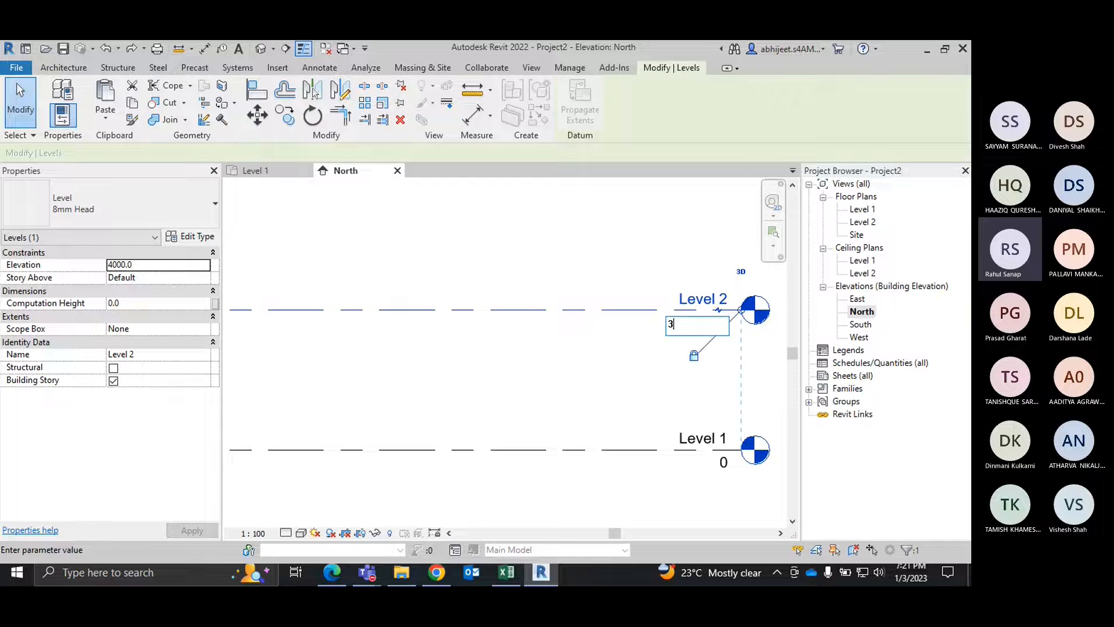
text(3500)
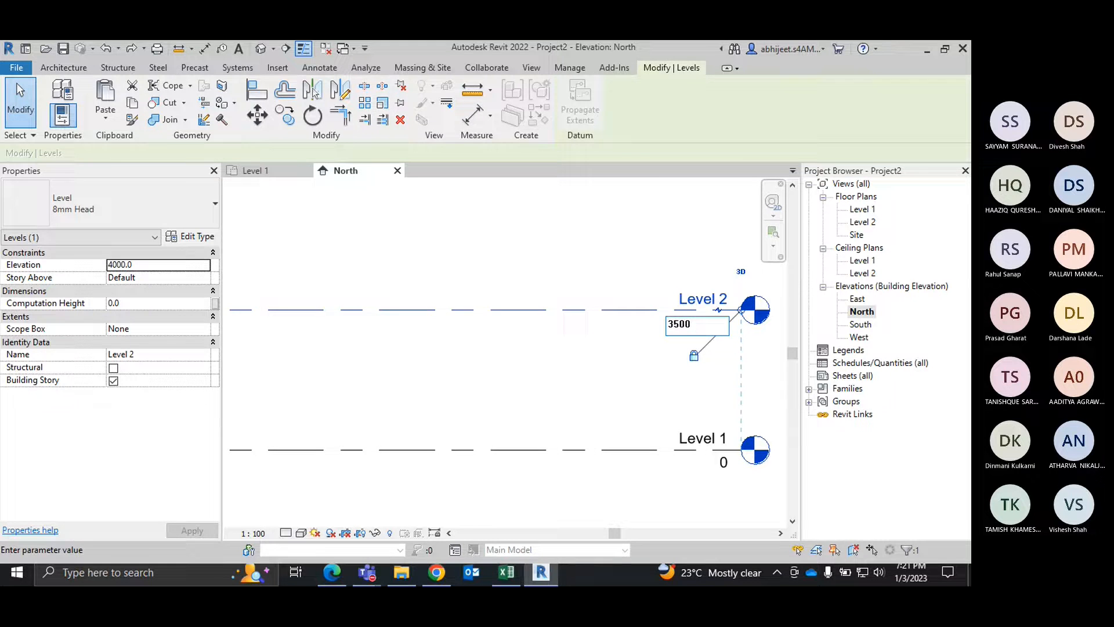
key(Return)
click(599, 264)
scroll(598, 270, down, 3)
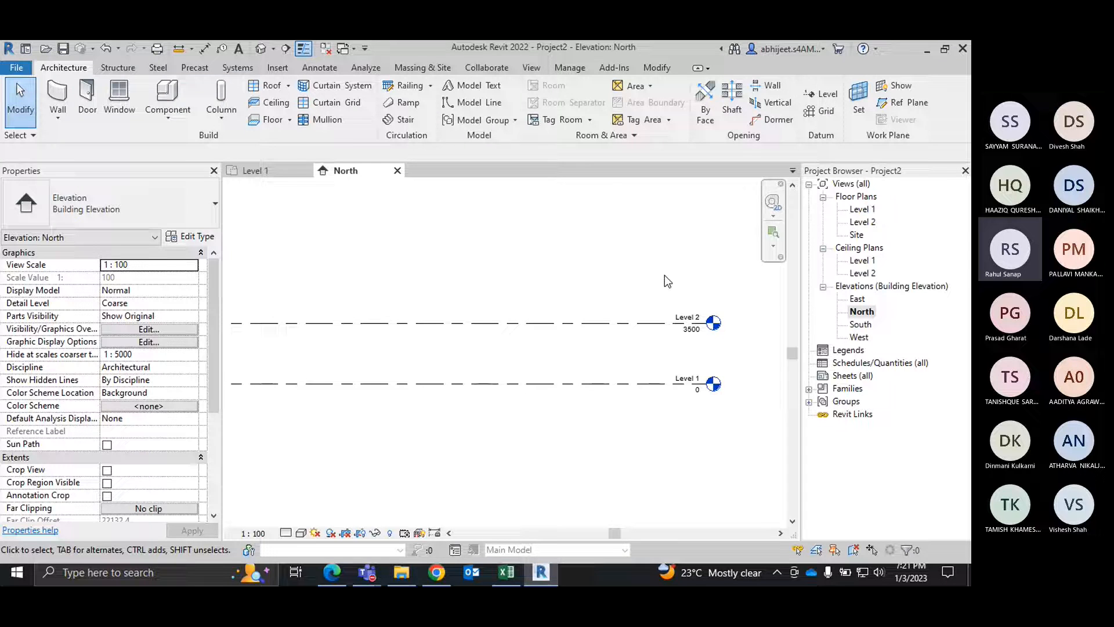
Step: Draw a new level 3500 above Level 2, ending in line with the existing level heads
click(829, 94)
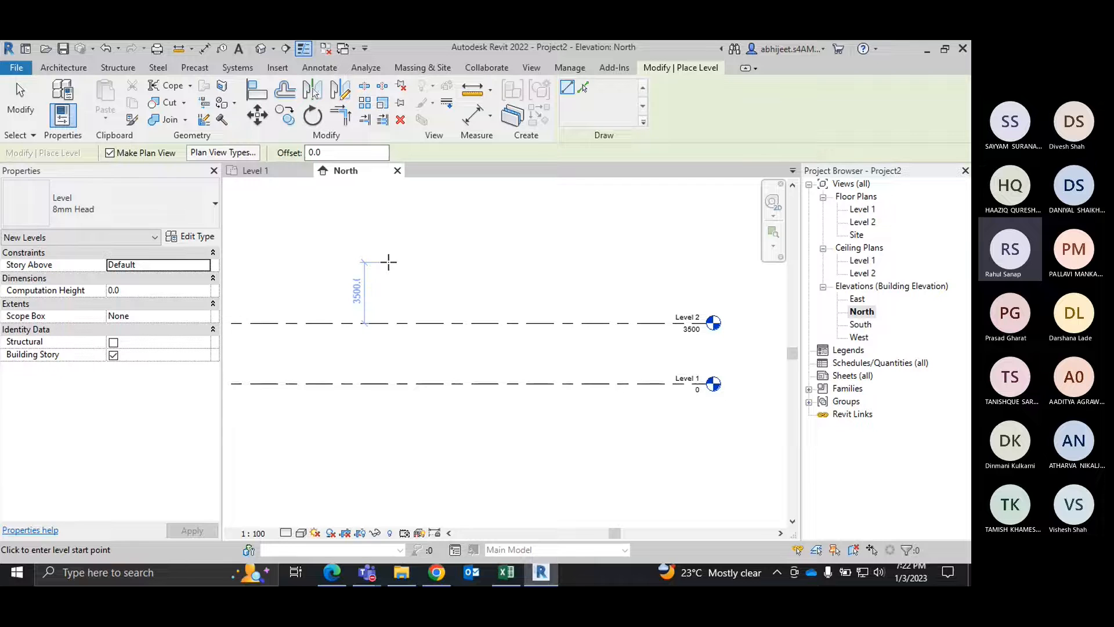
click(389, 263)
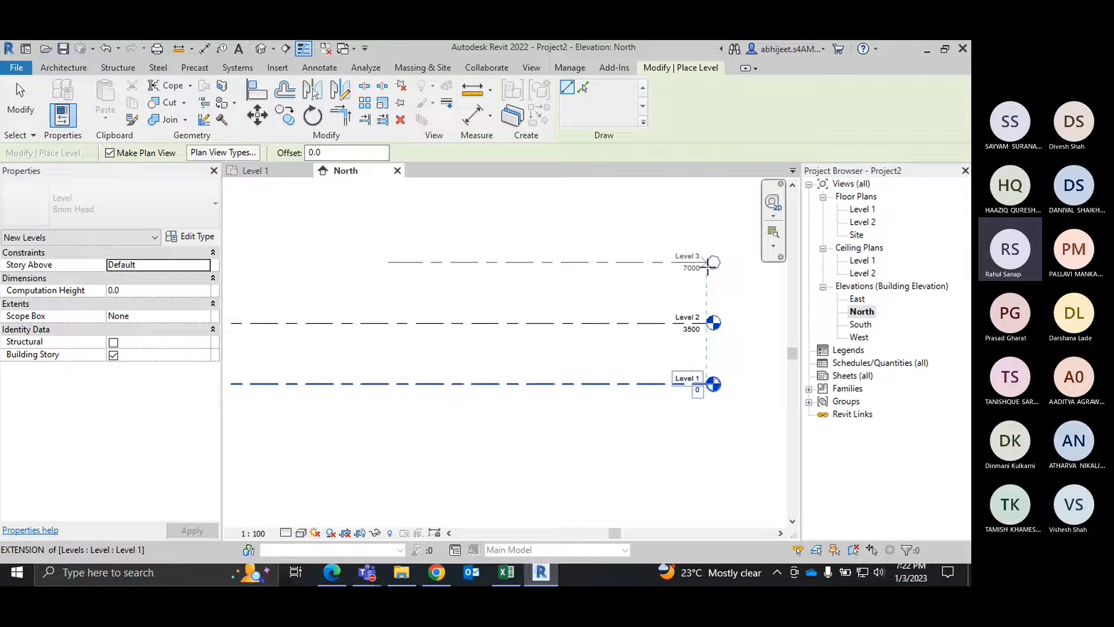
click(707, 265)
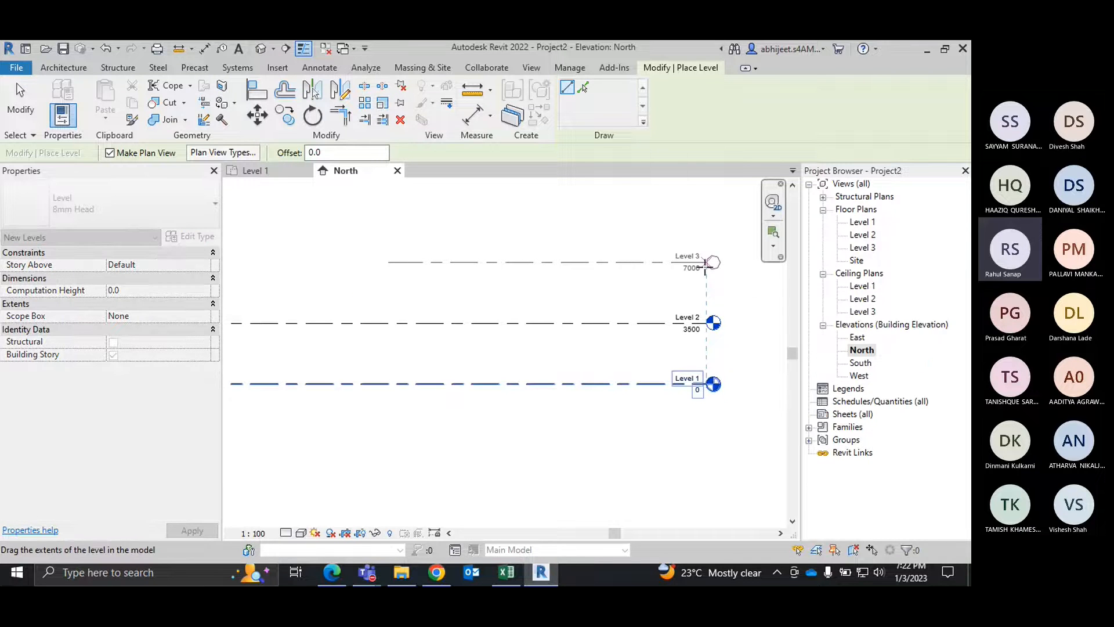
right_click(619, 222)
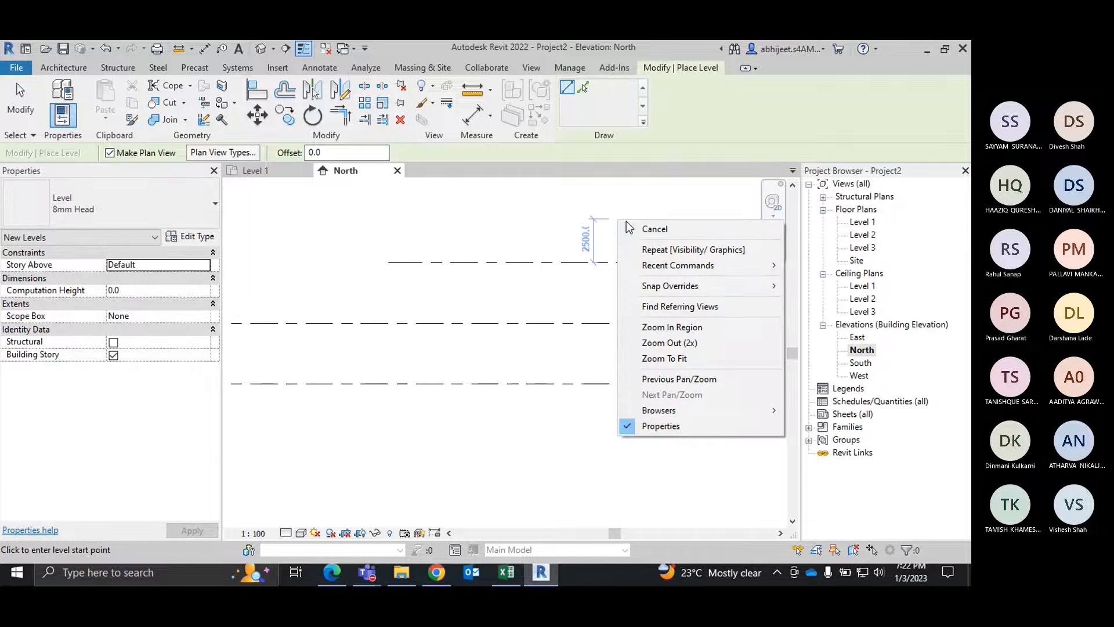
click(654, 230)
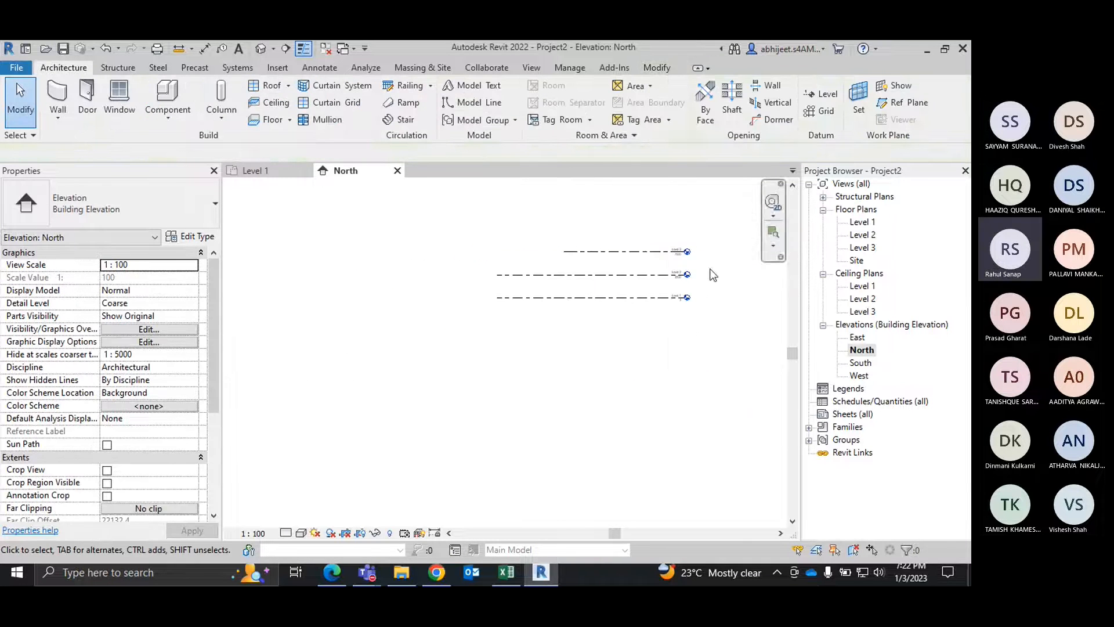
Step: Extend the headless end of Level 3 to align with the ends of the levels below
scroll(700, 263, up, 3)
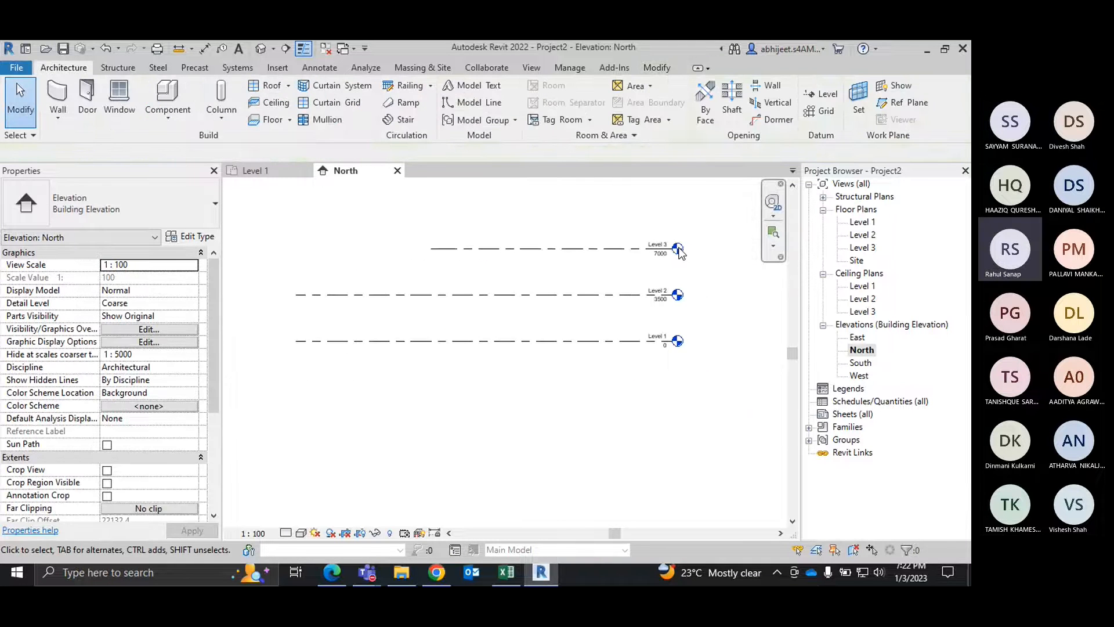
click(494, 249)
drag(432, 249, 296, 249)
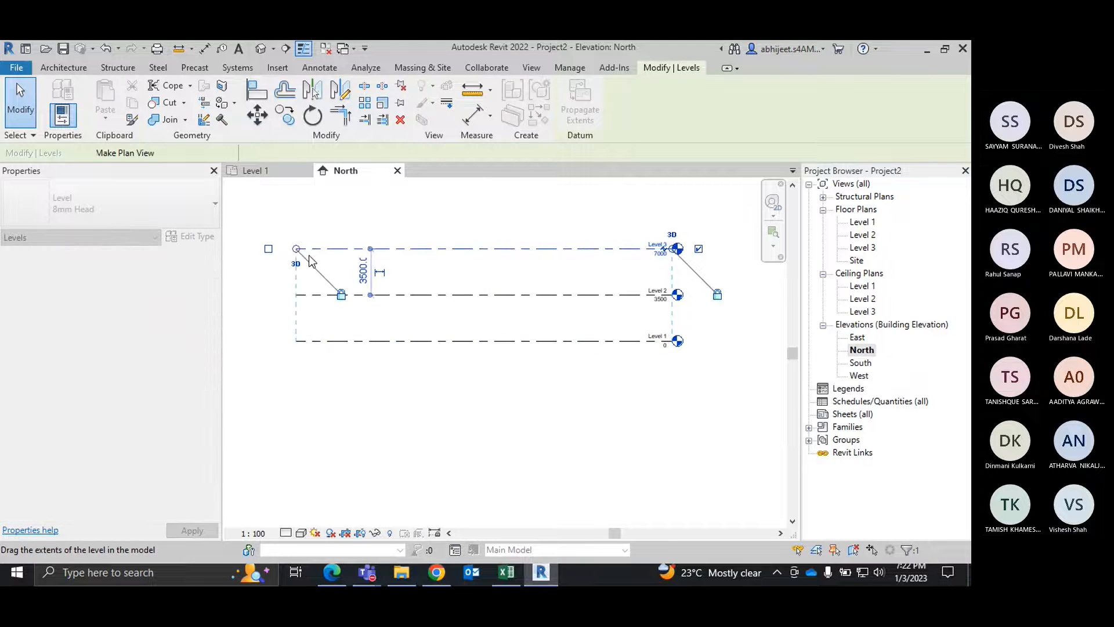
click(510, 219)
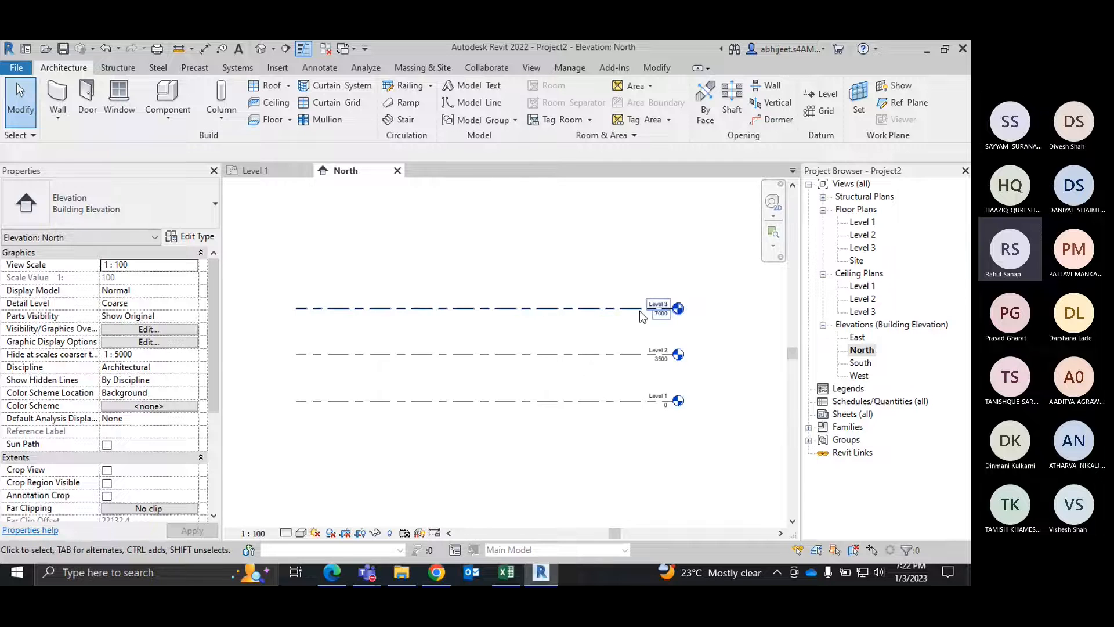
Step: Create a level above Level 3 by picking its line with the Level tool's offset set to 3500
scroll(639, 311, up, 2)
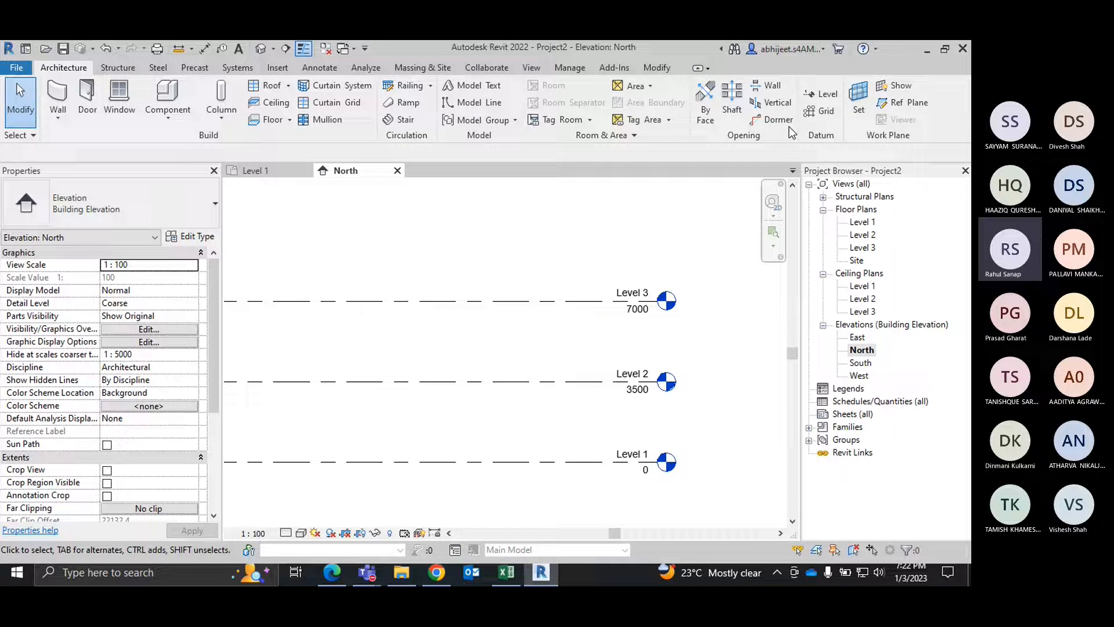
click(825, 98)
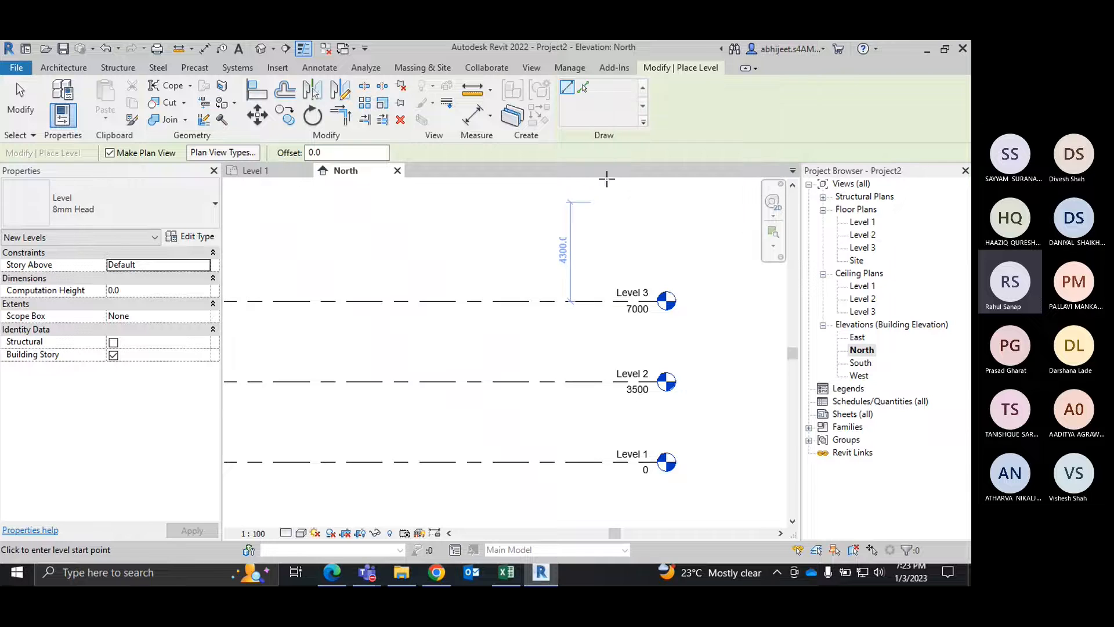
click(586, 97)
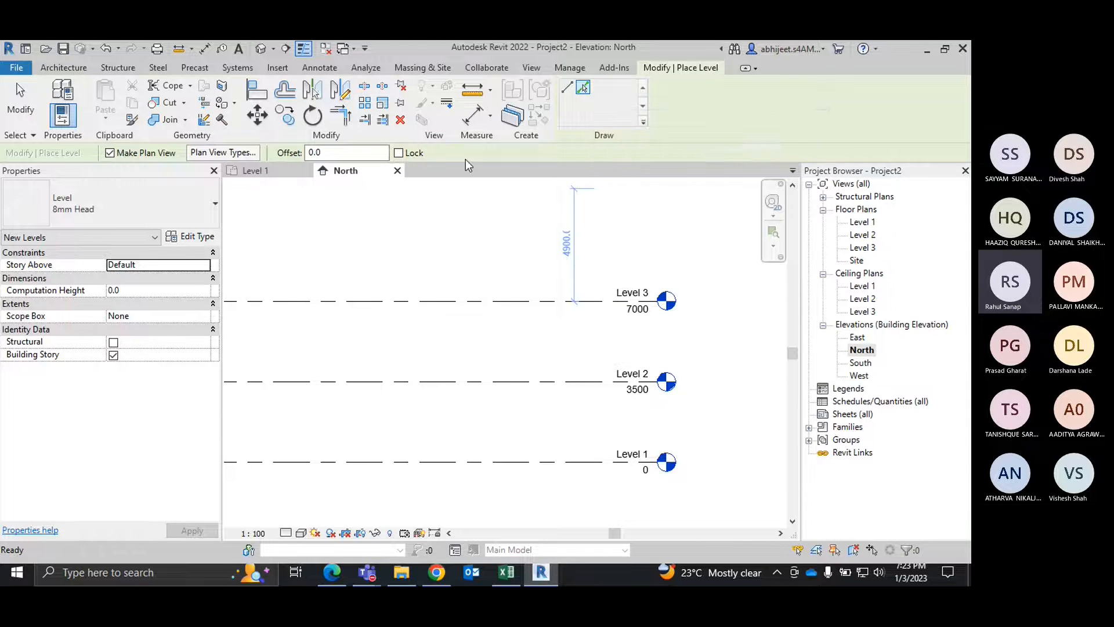
double_click(323, 153)
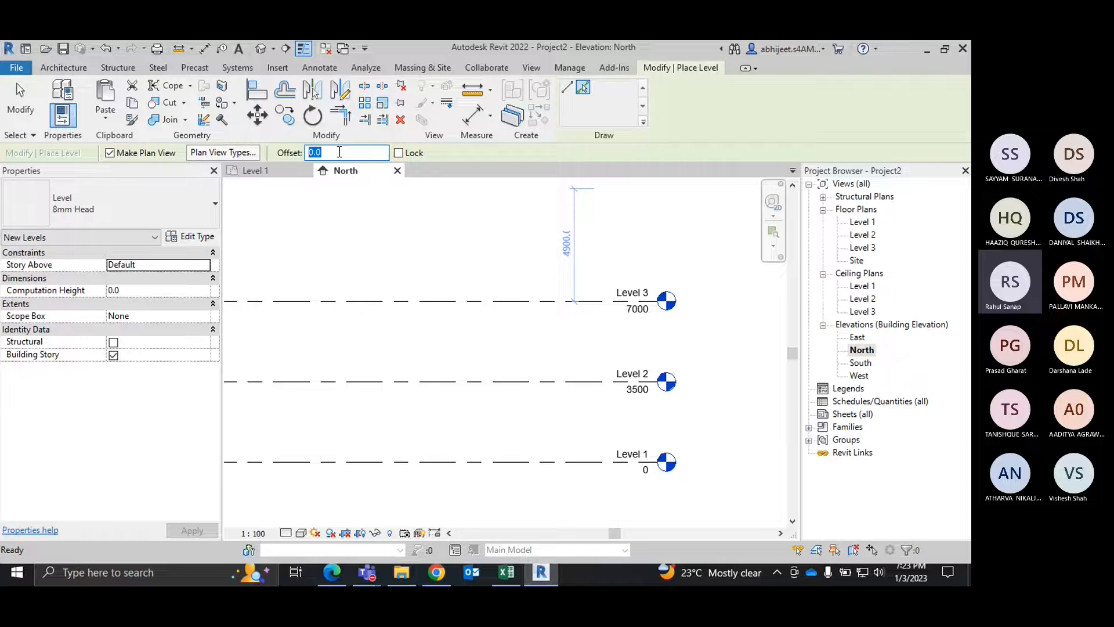
text(3500)
key(Return)
scroll(434, 311, down, 2)
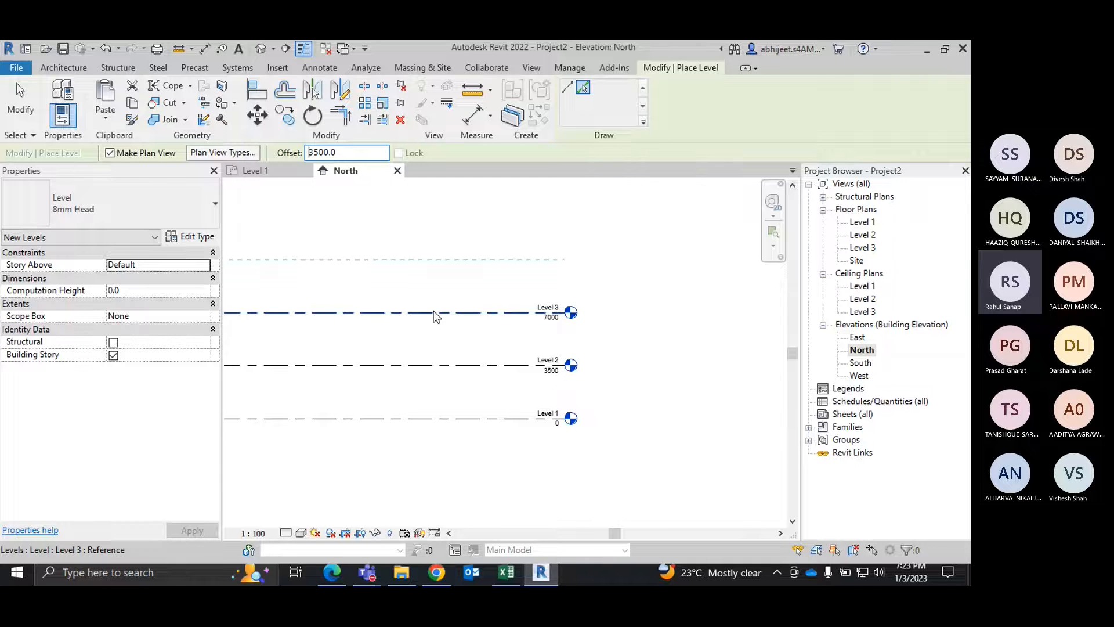
click(434, 311)
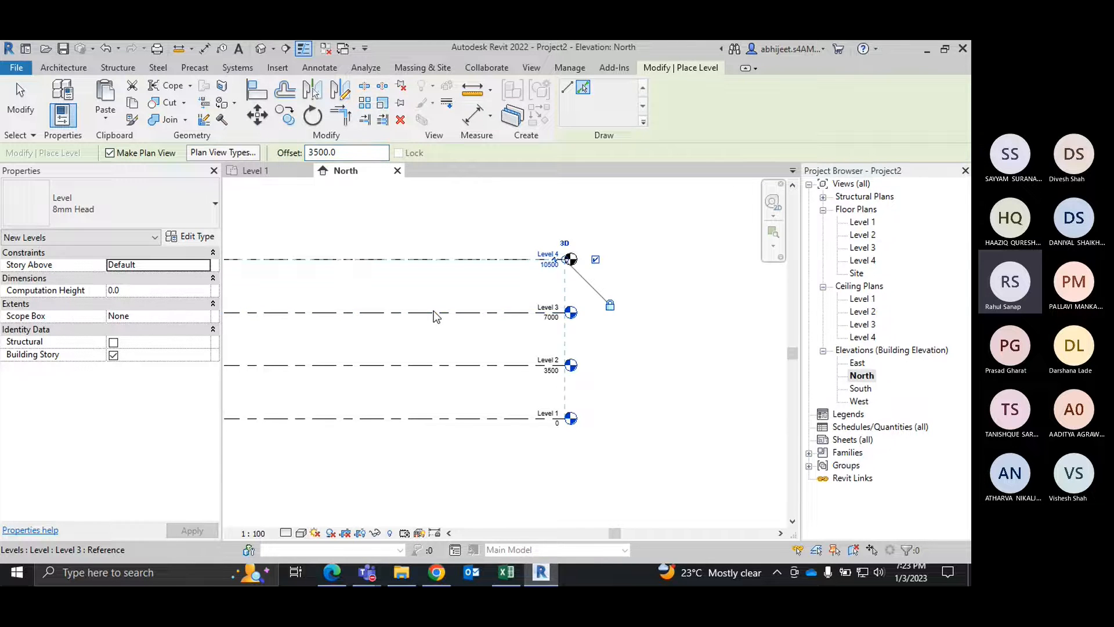
Step: Add seven more levels at the 3500 offset by picking each topmost level line in turn, up to Level 11 at 35000
middle_drag(503, 284, 550, 366)
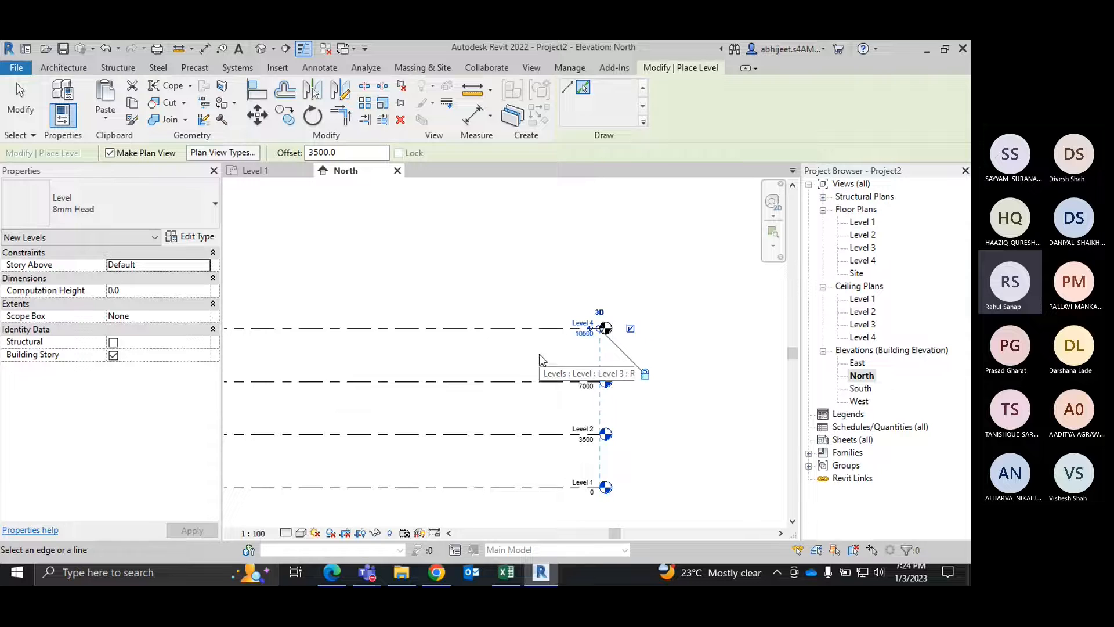
click(537, 328)
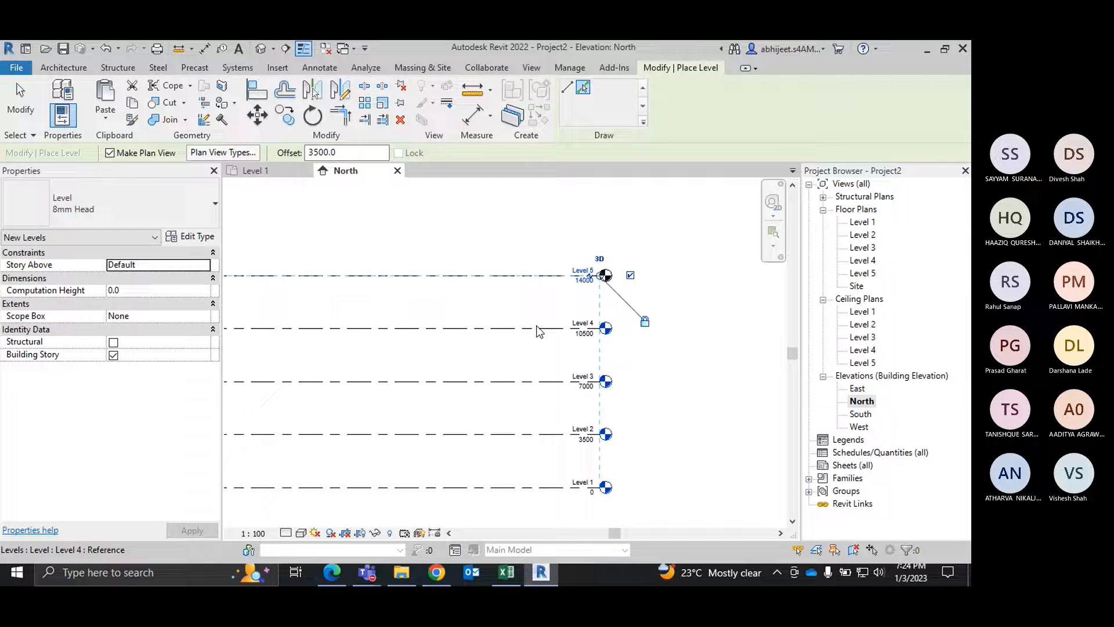
middle_drag(537, 325, 538, 356)
click(531, 323)
middle_drag(530, 280, 534, 346)
click(529, 316)
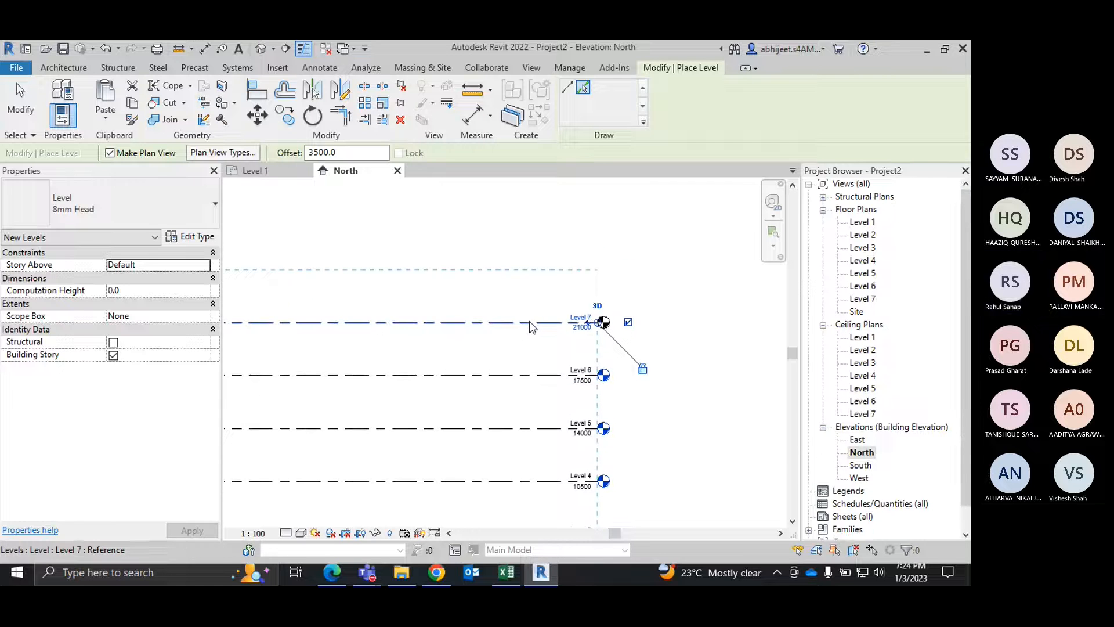
click(529, 322)
middle_drag(524, 297, 525, 317)
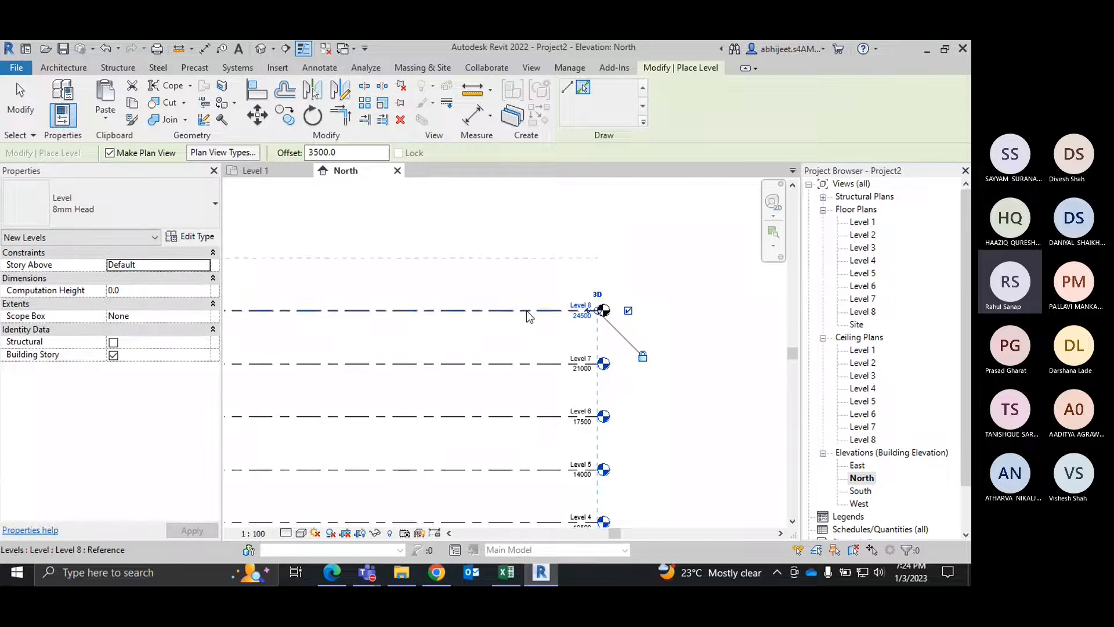
click(525, 313)
click(515, 259)
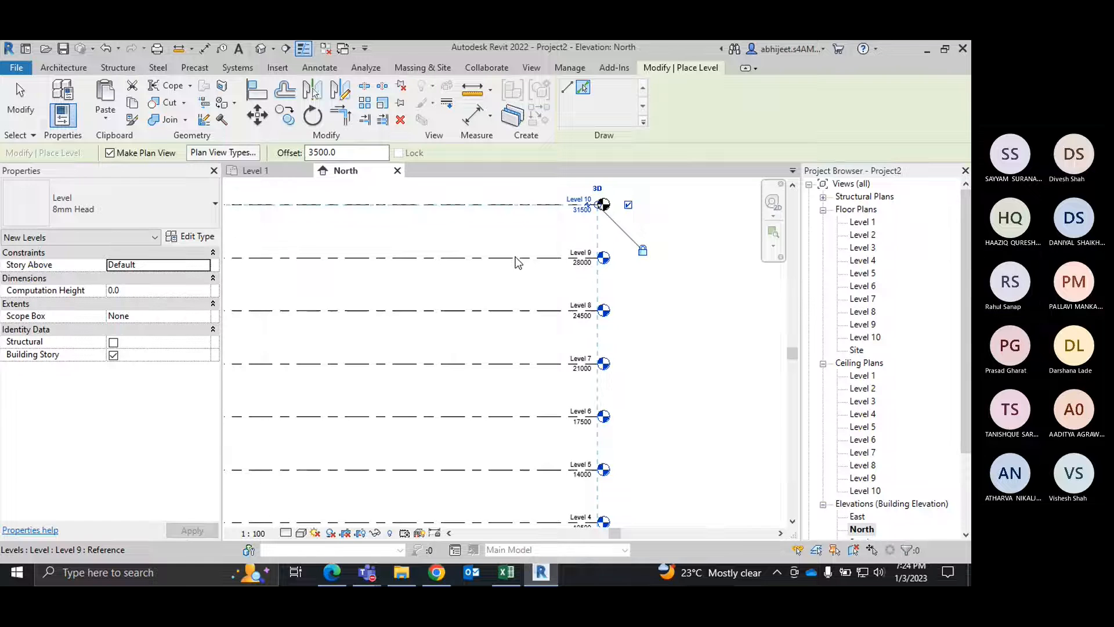
middle_drag(515, 257, 518, 294)
click(520, 240)
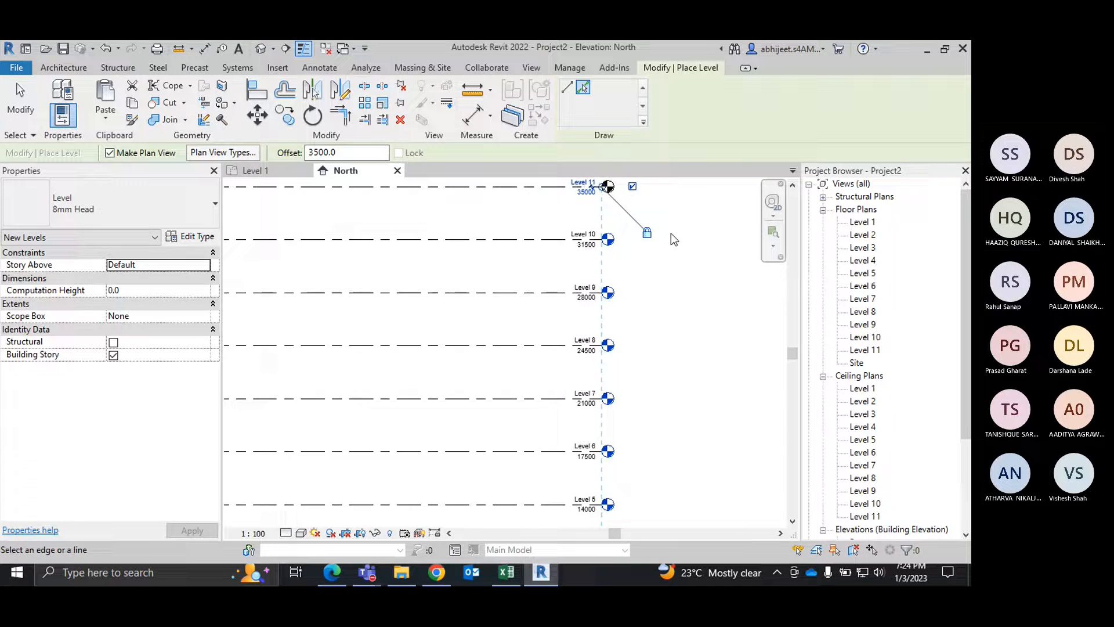
scroll(692, 239, down, 2)
right_click(692, 240)
click(711, 250)
scroll(690, 246, up, 2)
middle_drag(683, 269, 673, 328)
scroll(678, 261, down, 1)
scroll(659, 300, down, 1)
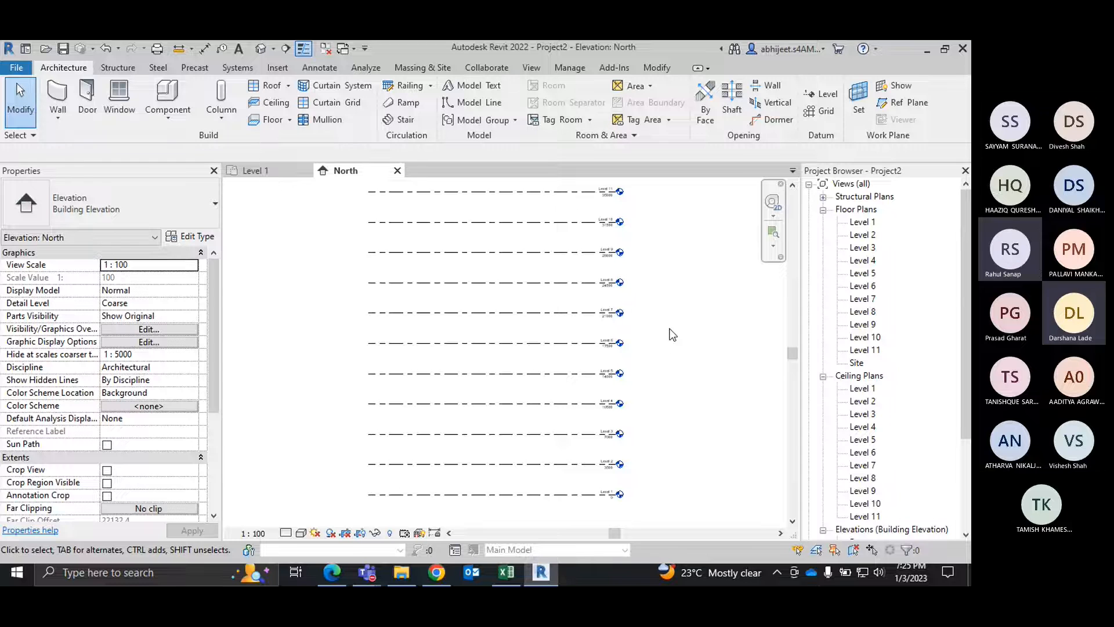
middle_drag(672, 335, 672, 358)
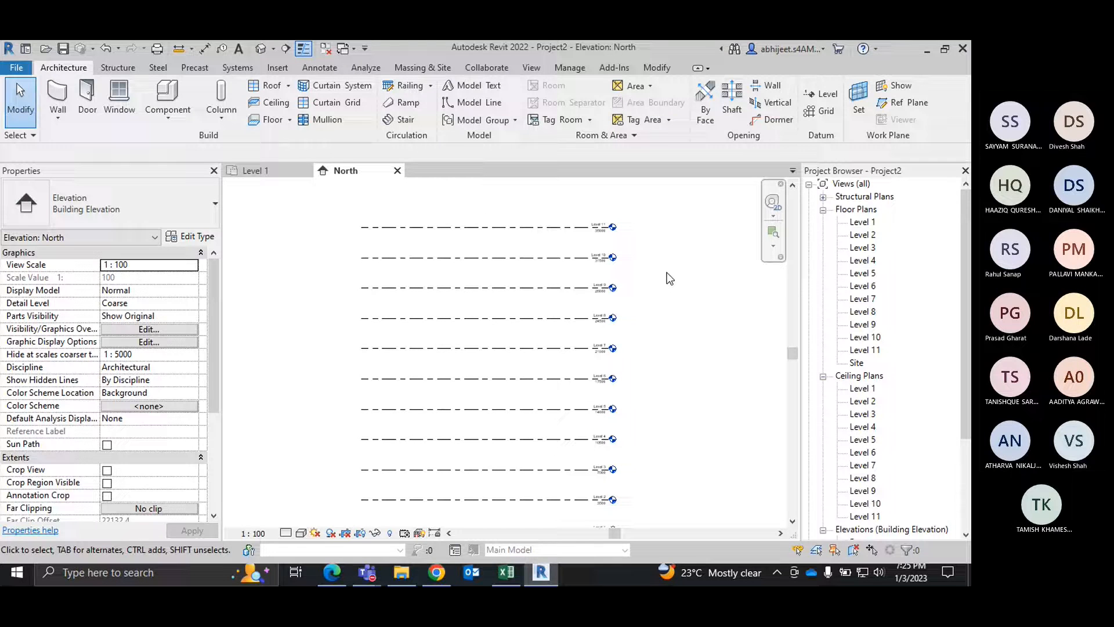
right_click(667, 273)
click(746, 412)
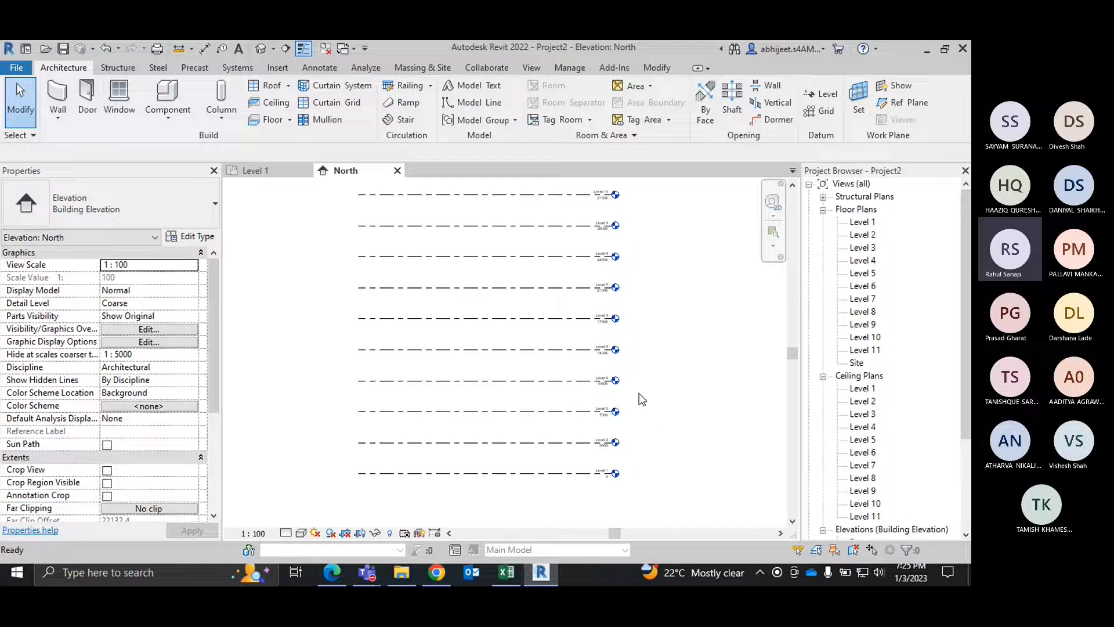
Step: Rename Level 1 as Ground Floor in the North elevation
scroll(607, 468, up, 5)
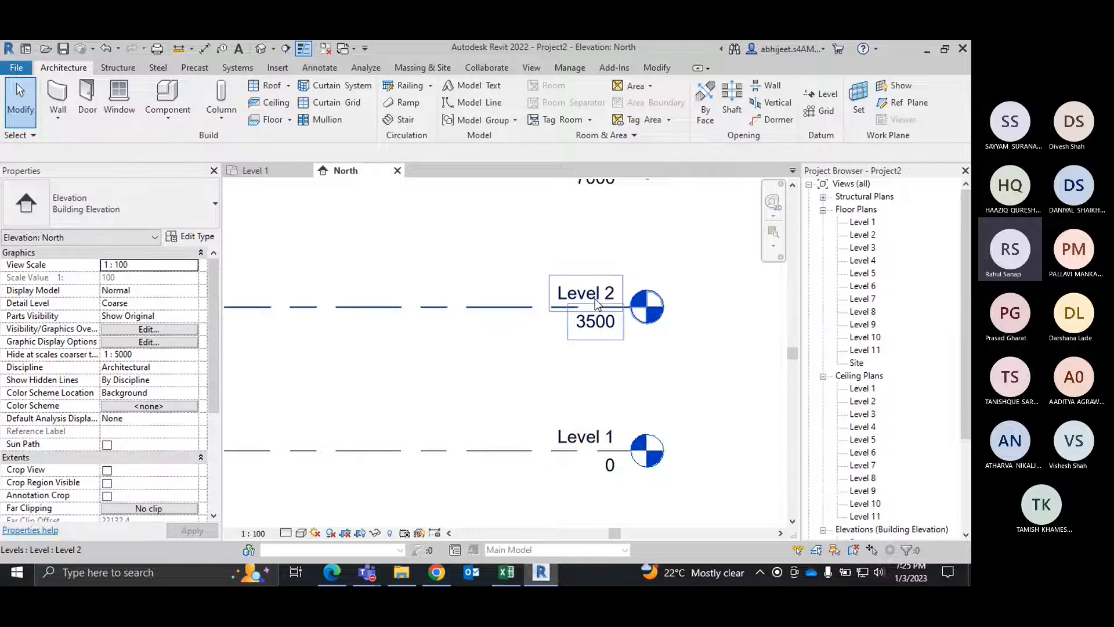
click(588, 437)
click(588, 437)
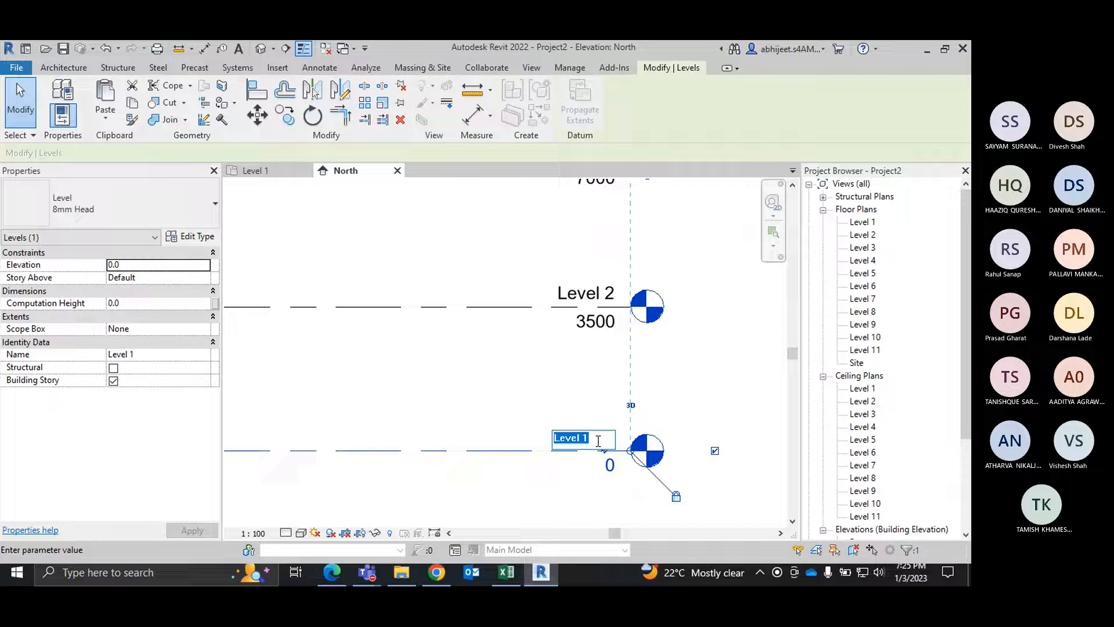
text(Grou)
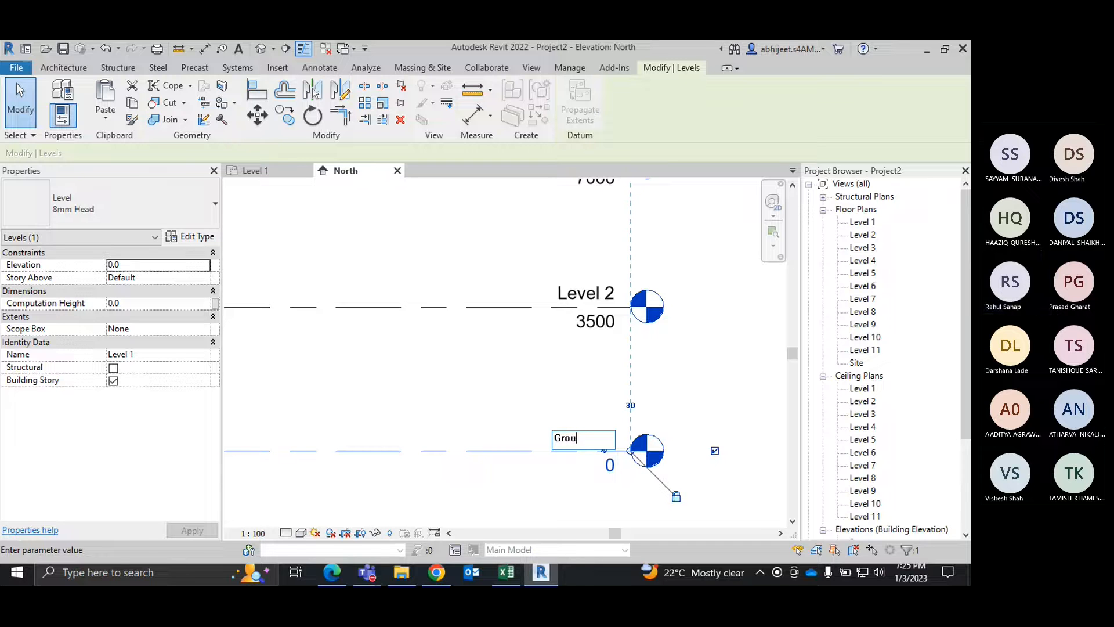
text(nd Floor)
key(Return)
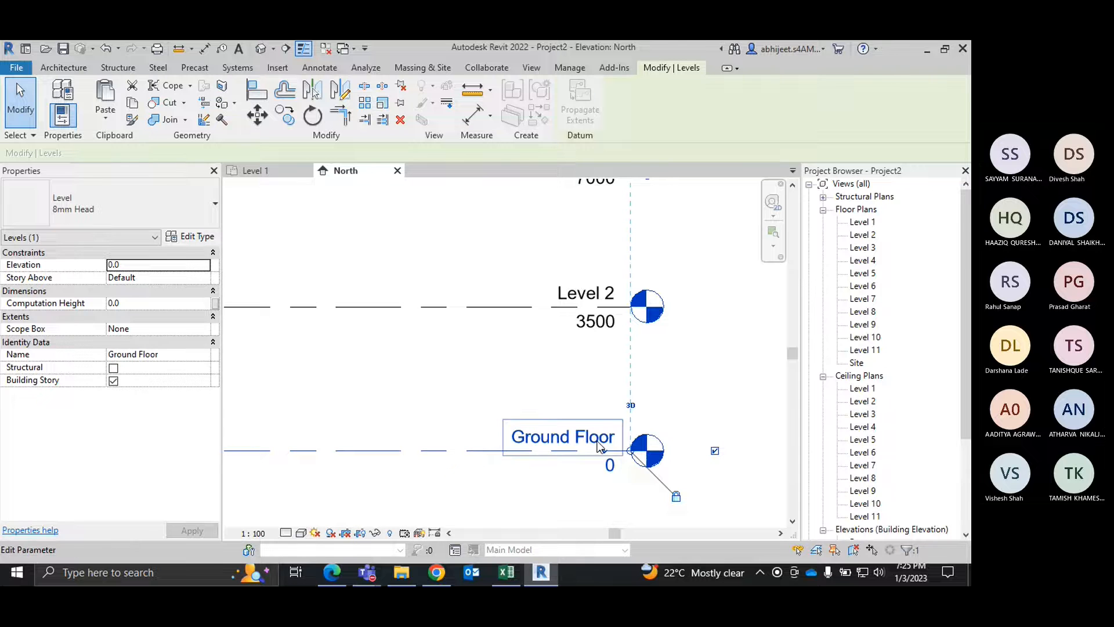
key(Escape)
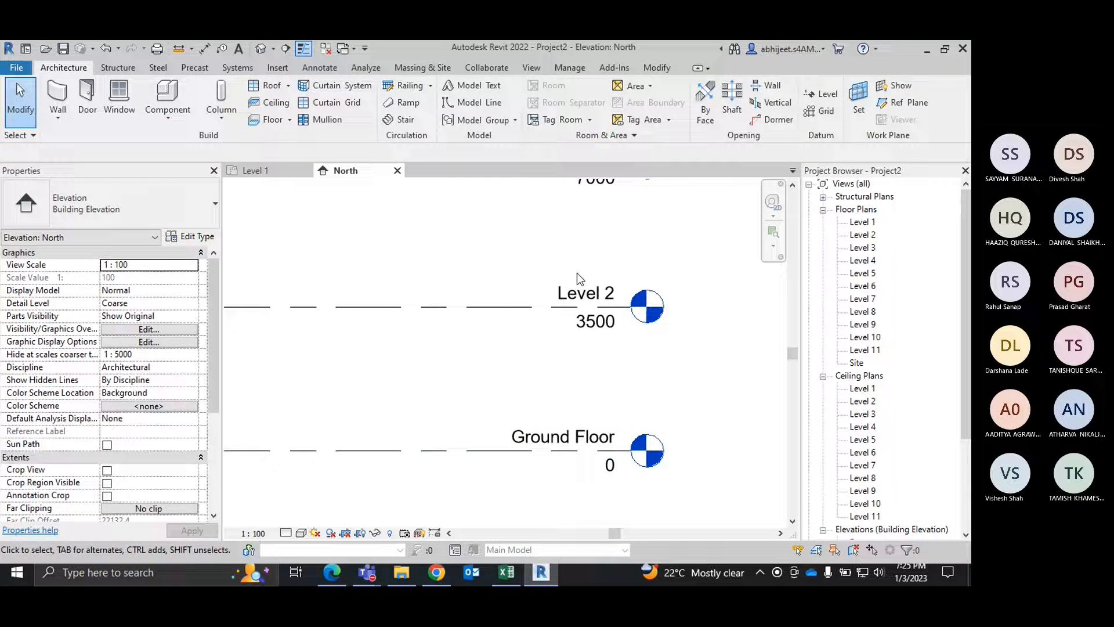
Step: Rename Level 2 as First Floor in the North elevation
double_click(601, 293)
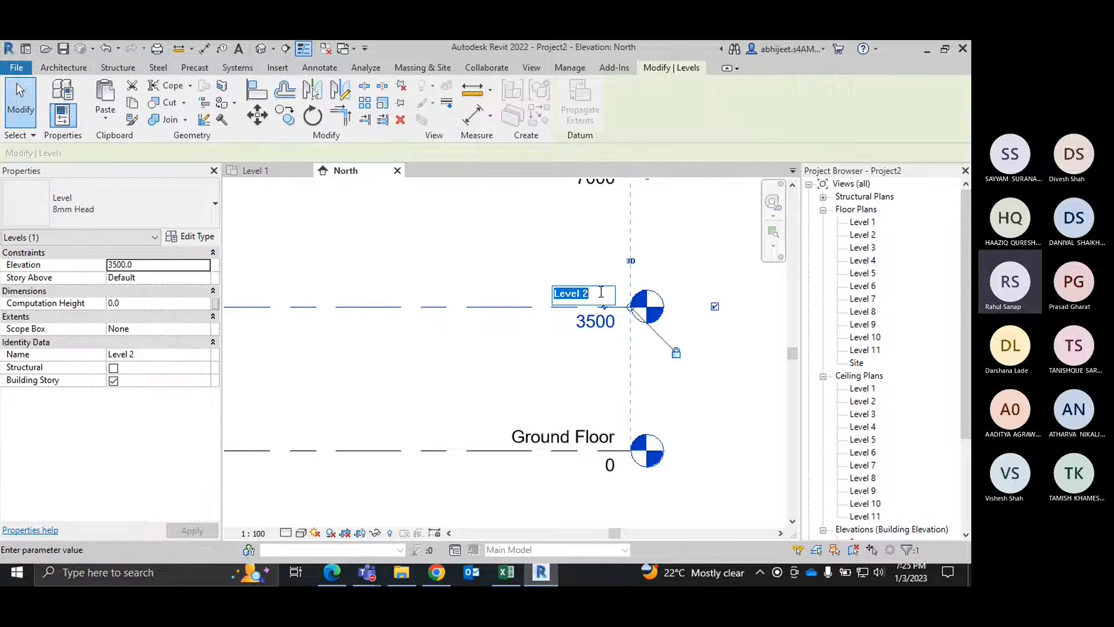
text(First)
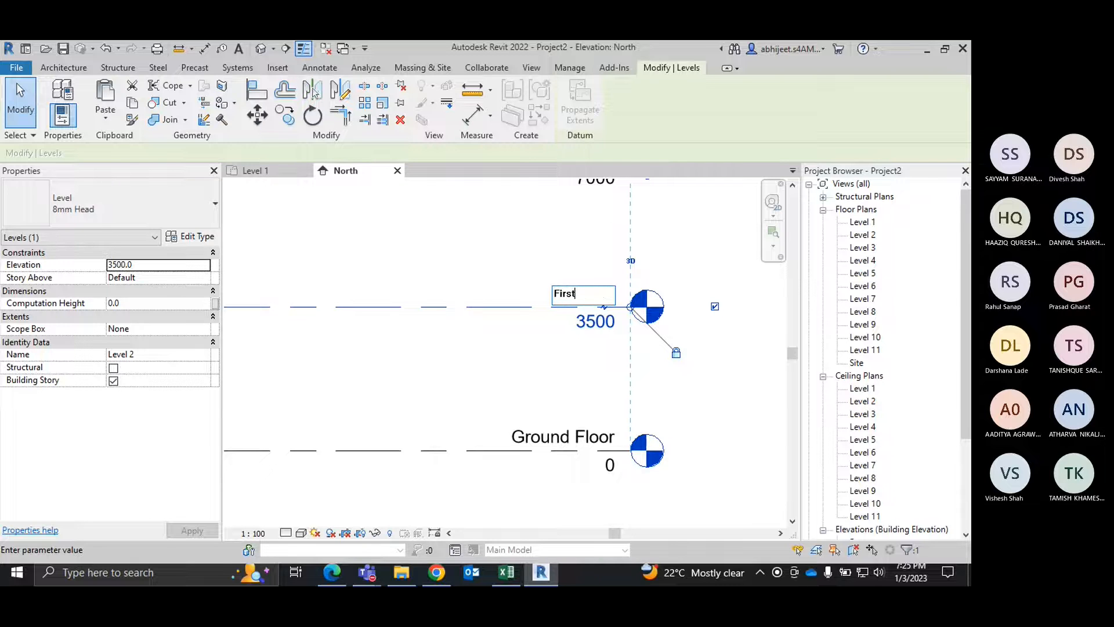
text( Floor)
key(Return)
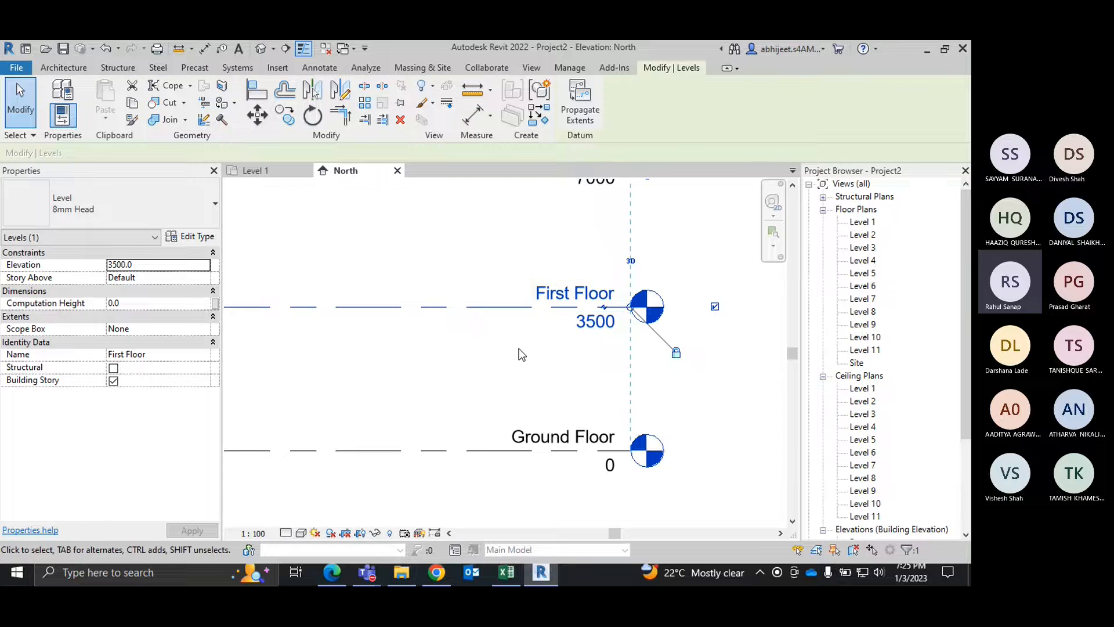
click(518, 348)
scroll(519, 349, down, 3)
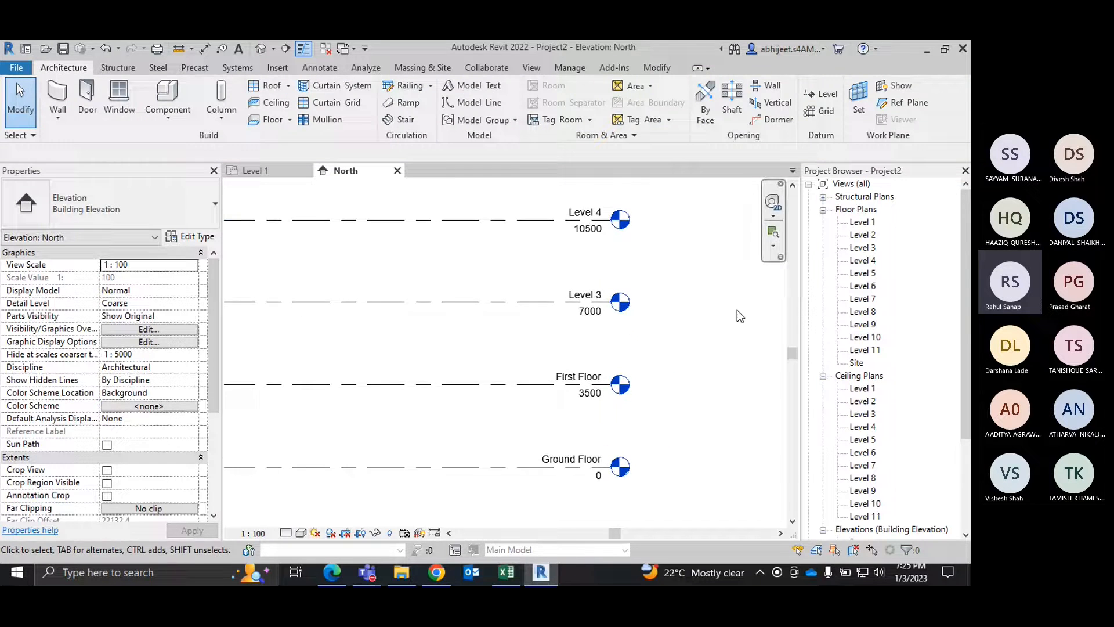
middle_drag(613, 371, 602, 445)
scroll(598, 279, down, 2)
middle_drag(616, 293, 626, 478)
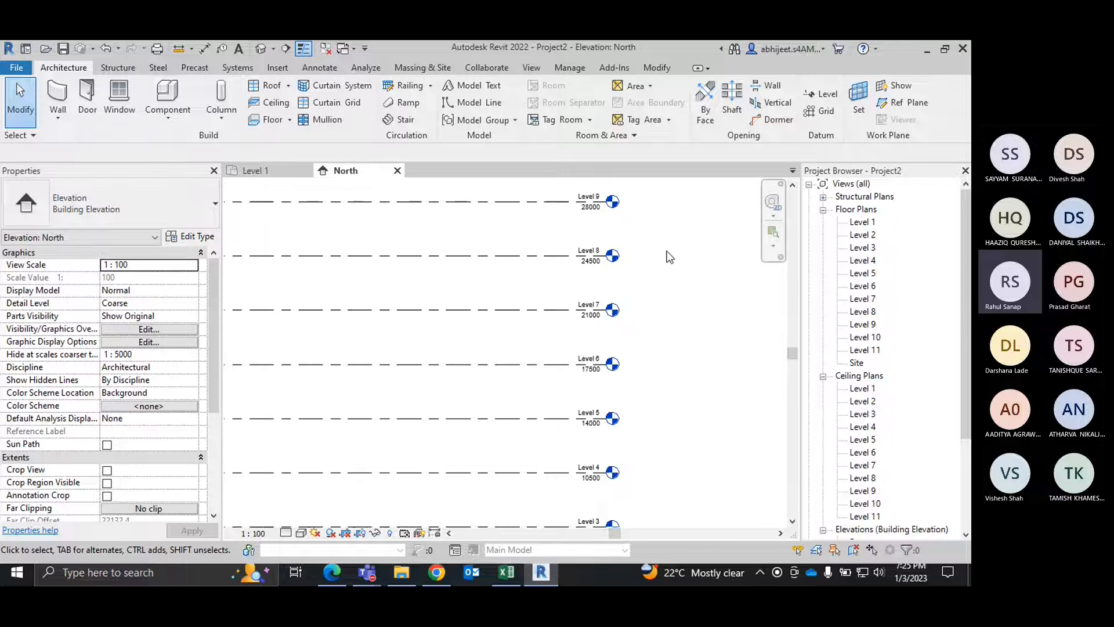
scroll(667, 257, down, 2)
middle_drag(661, 360, 646, 302)
scroll(630, 420, up, 4)
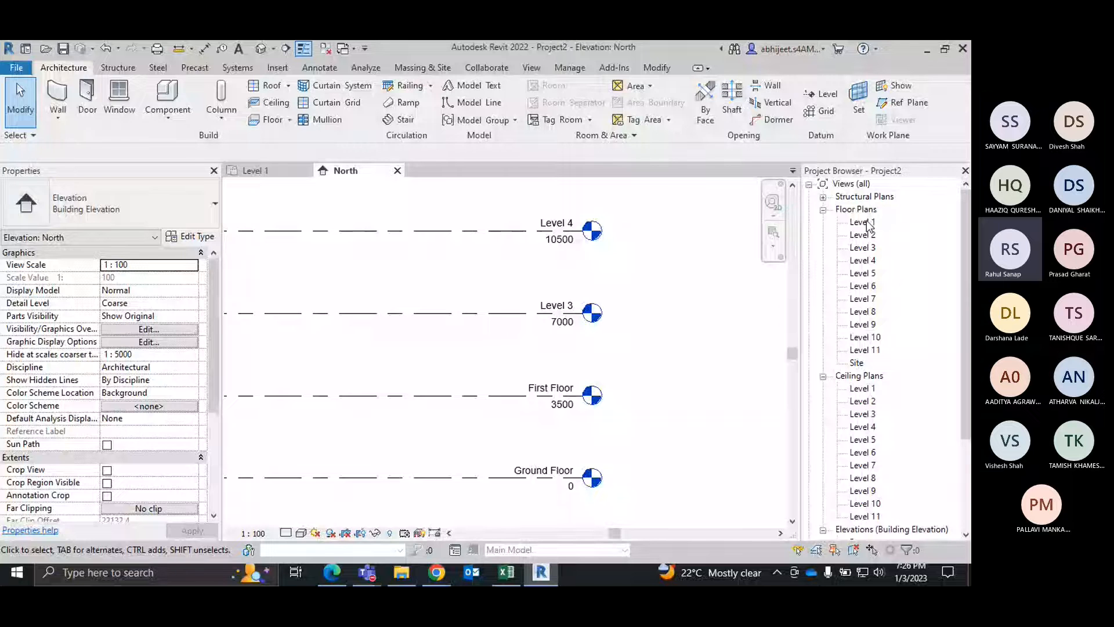
Step: Rename the Level 11 floor plan as 11th Floor, applying the new name to the corresponding level and views
click(865, 349)
right_click(864, 350)
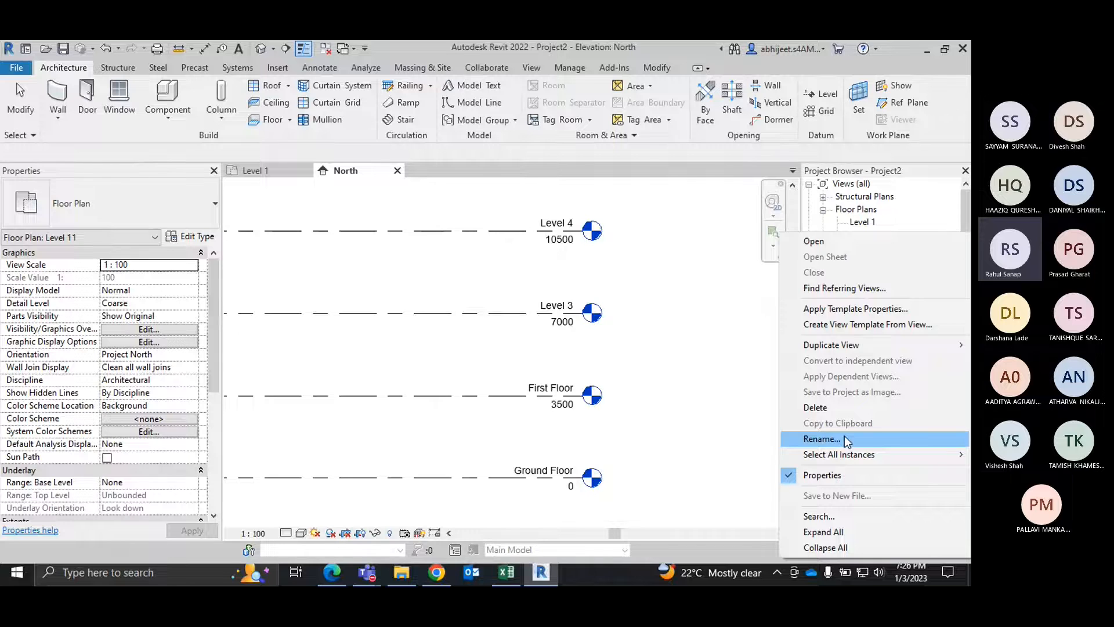
click(822, 440)
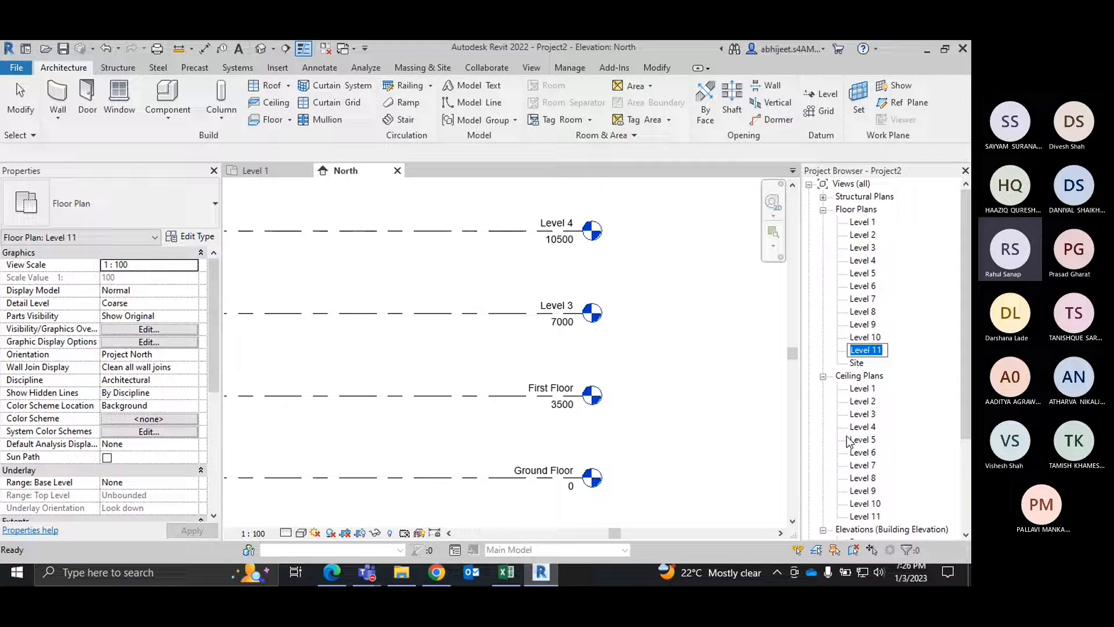
text(11th F)
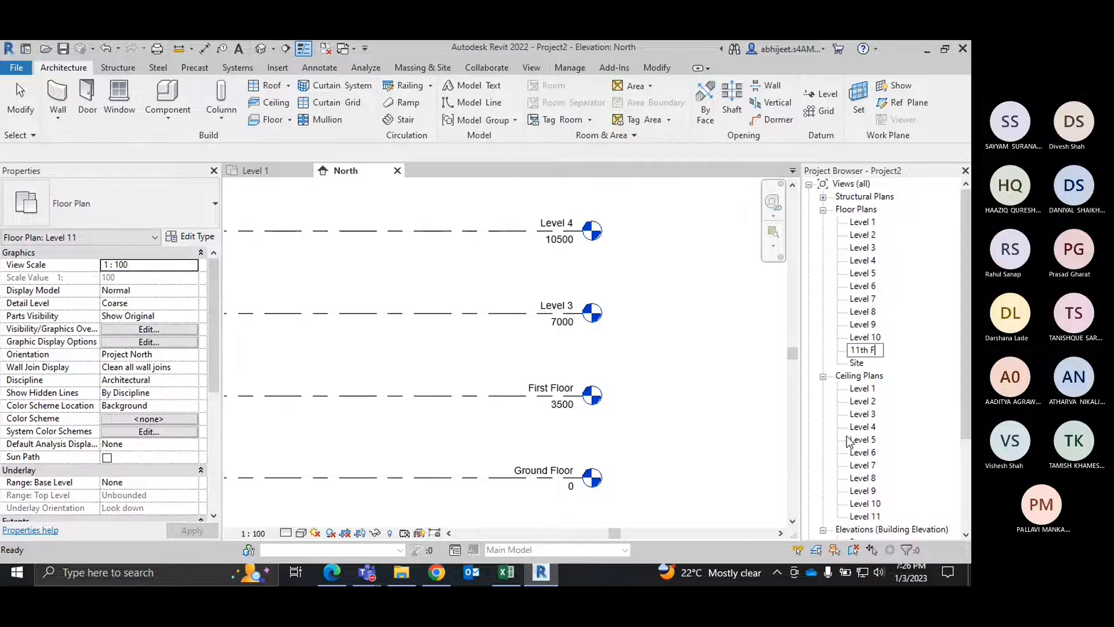
text(loor)
key(Return)
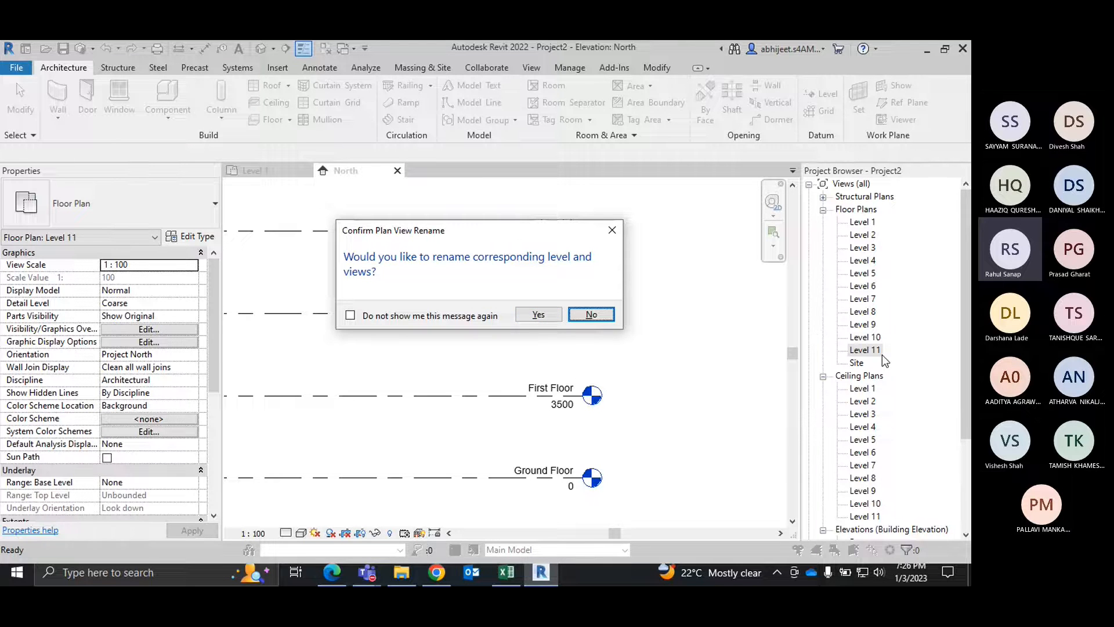
click(538, 315)
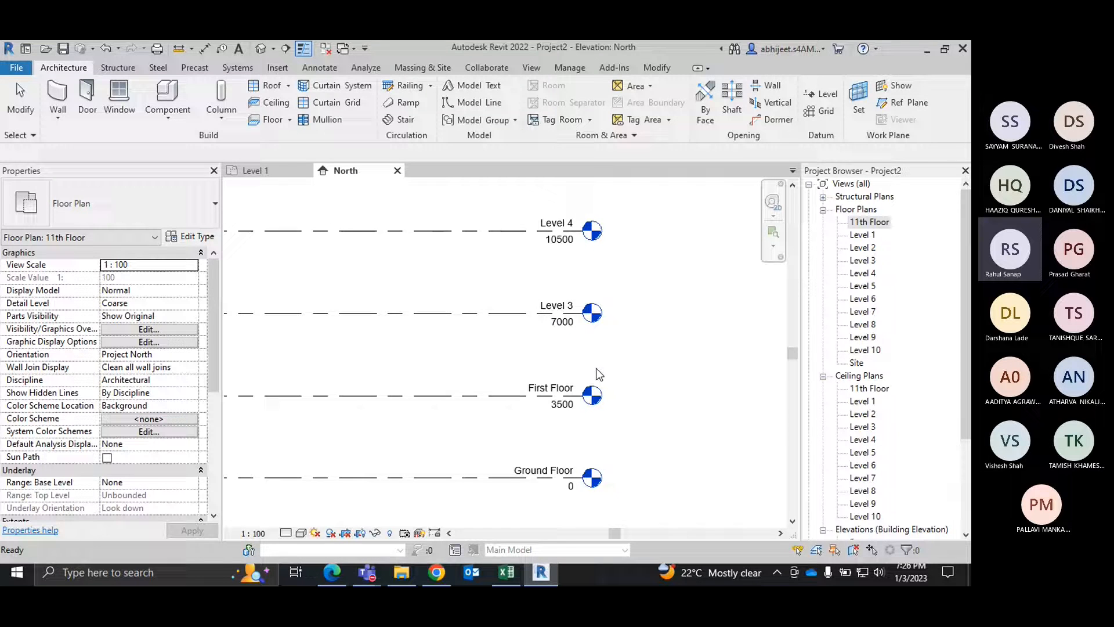
Step: Examine the name of the topmost level in the North elevation and the floor, ceiling and elevation views in the Project Browser
scroll(597, 367, down, 3)
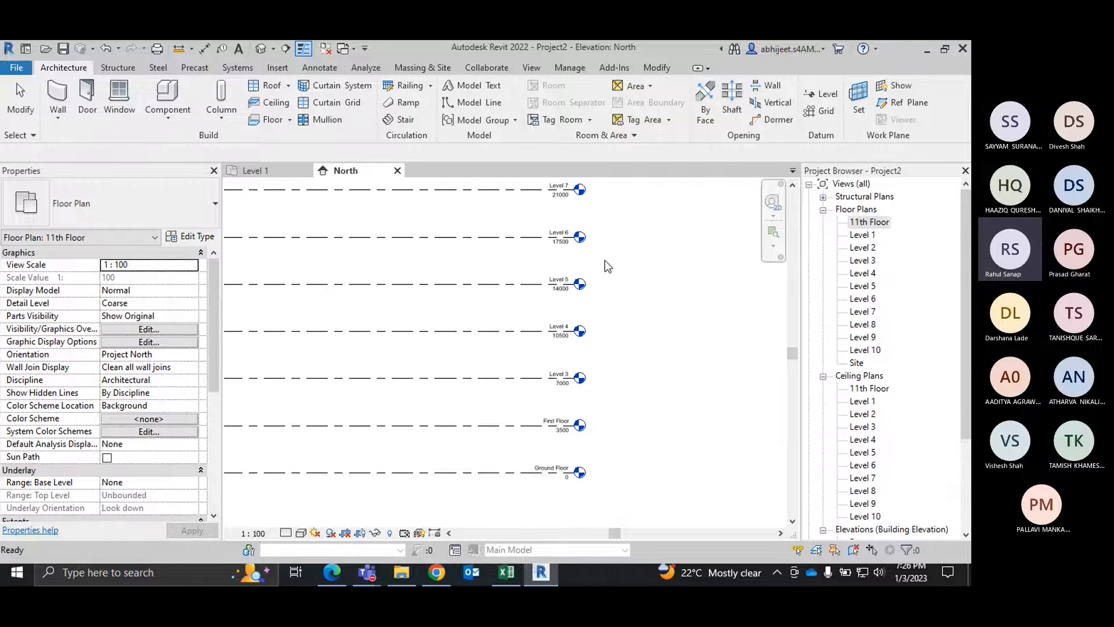
click(607, 370)
scroll(607, 370, down, 2)
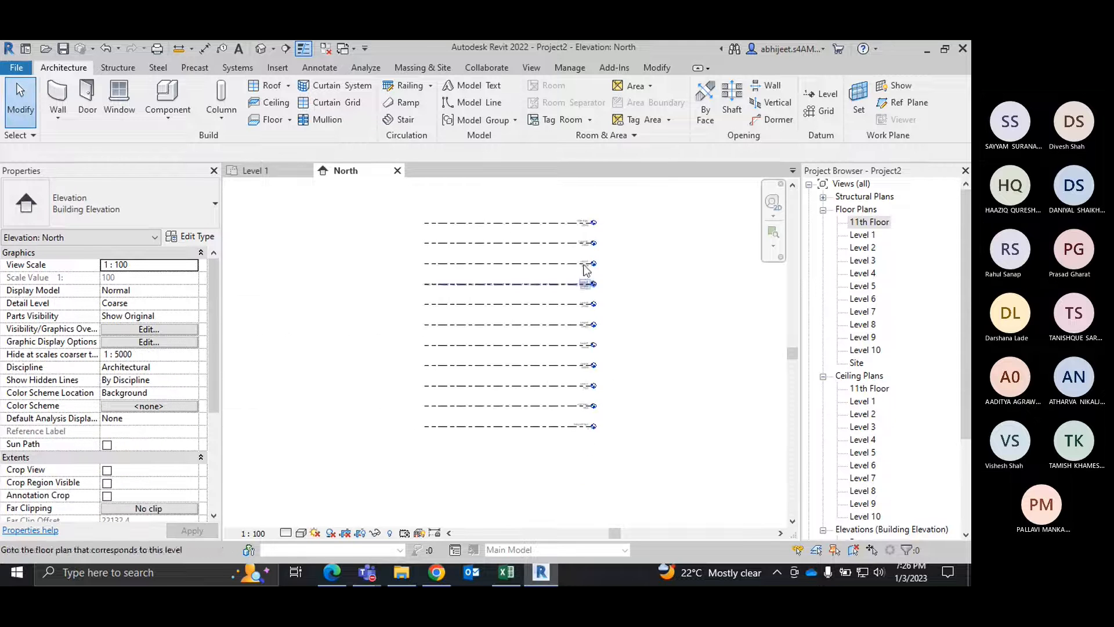
scroll(589, 241, up, 5)
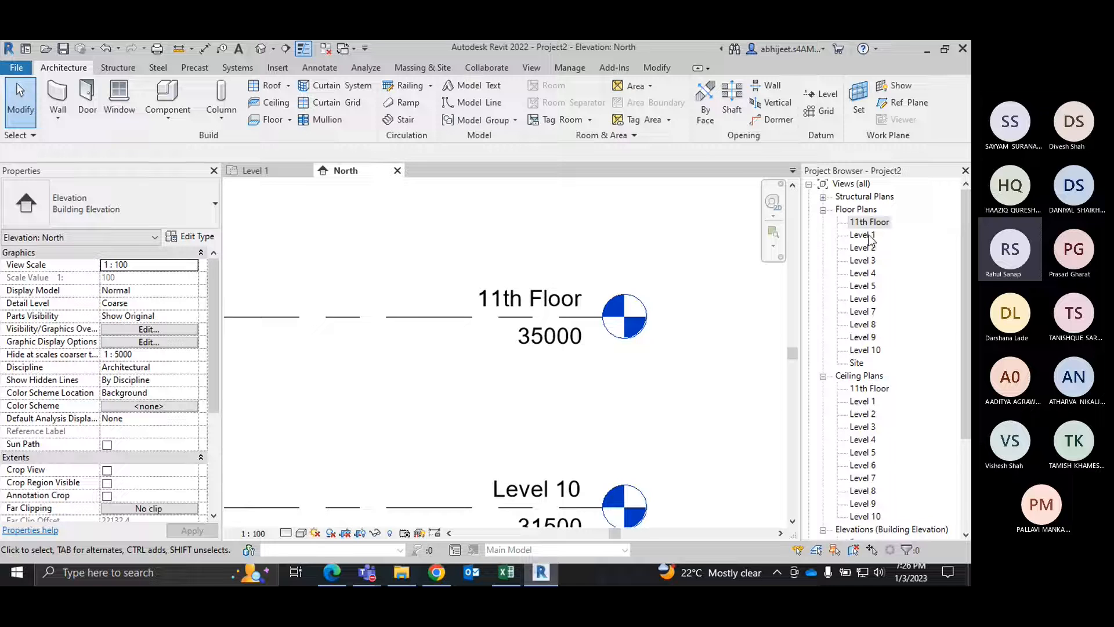
scroll(691, 393, down, 2)
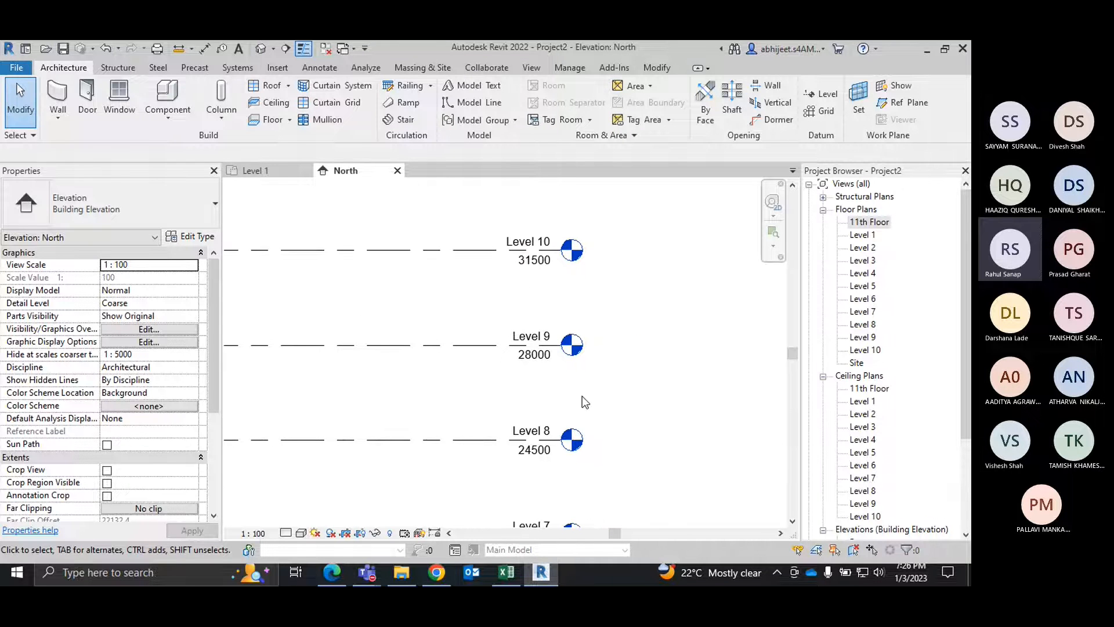
scroll(583, 396, down, 3)
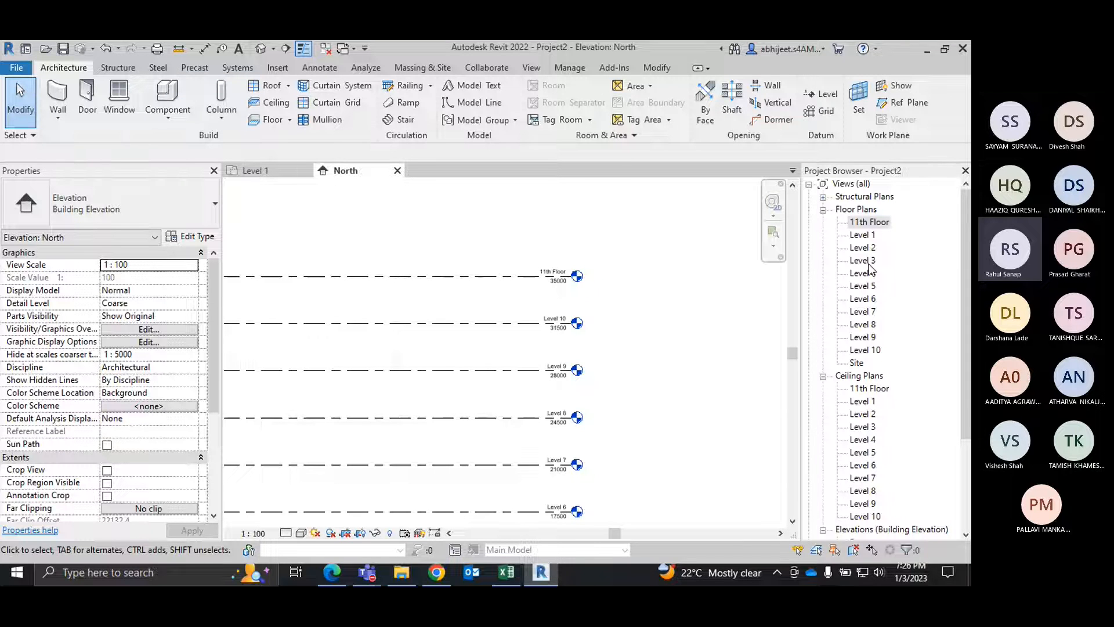
scroll(887, 301, down, 3)
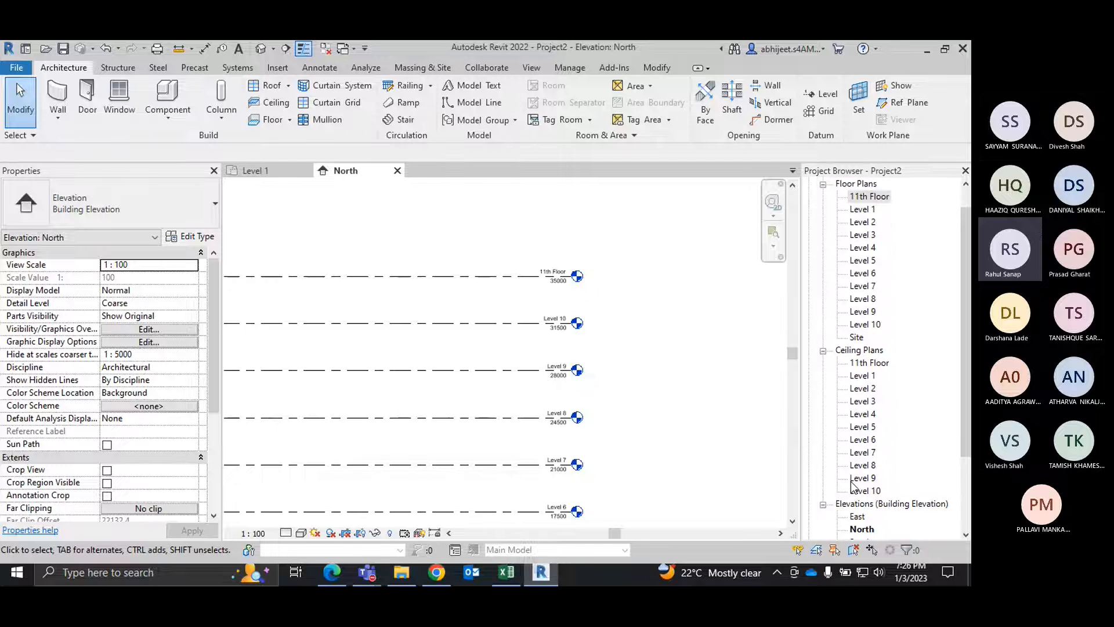
scroll(875, 351, down, 1)
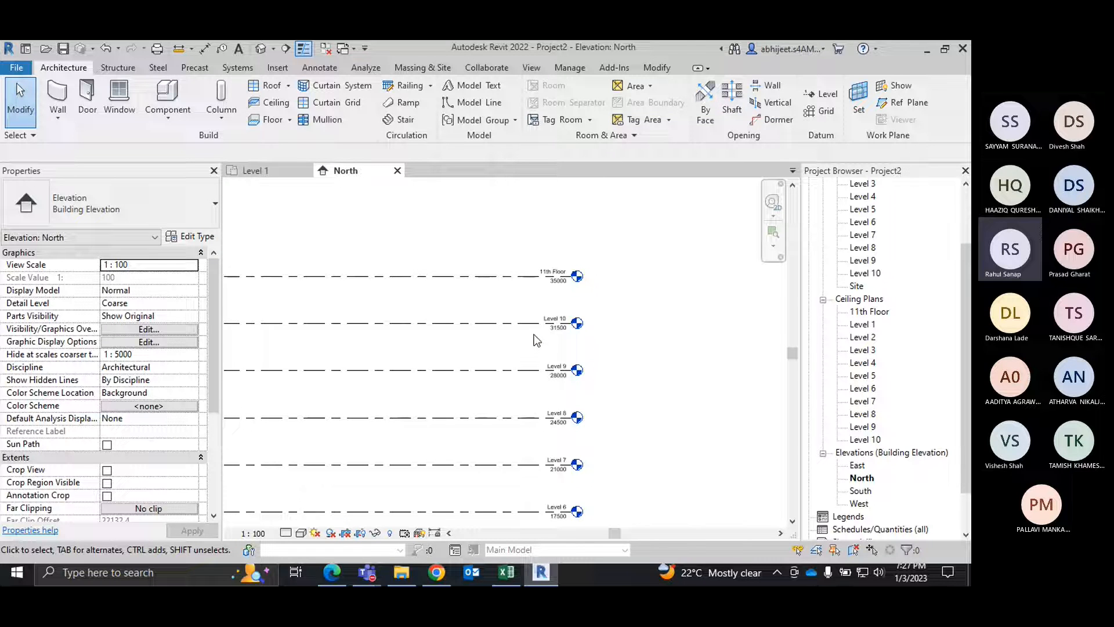
scroll(556, 233, down, 2)
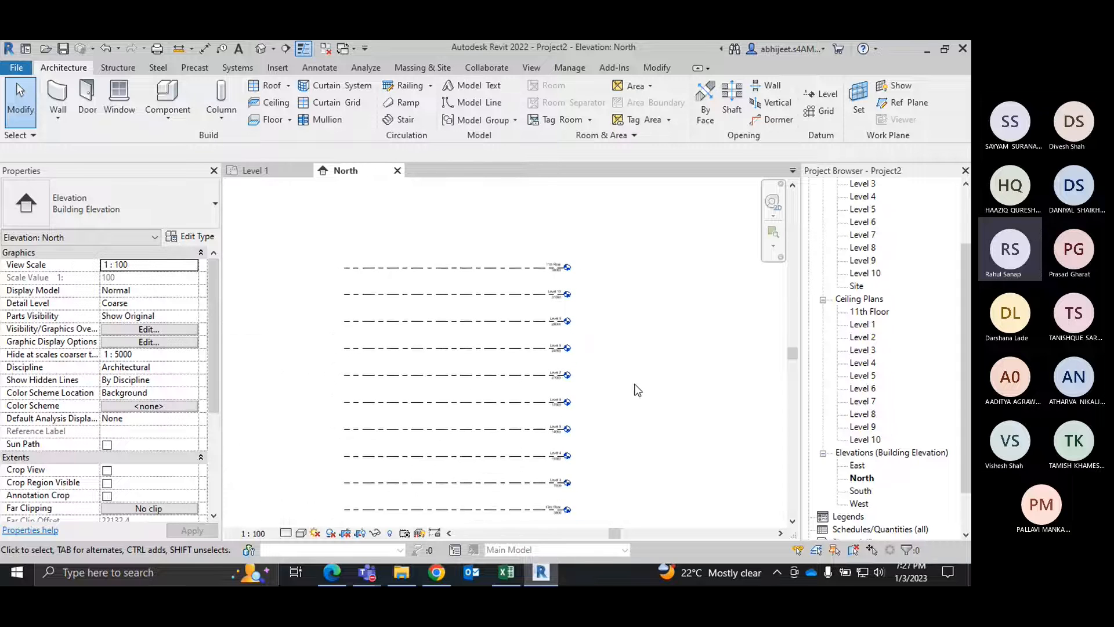
middle_drag(637, 390, 624, 372)
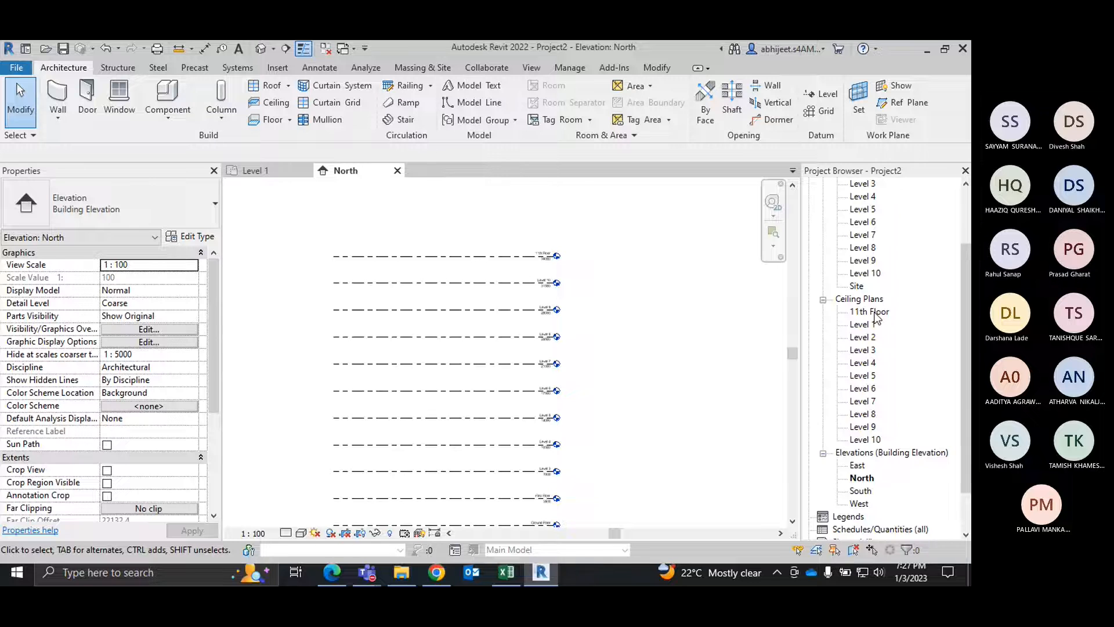
scroll(877, 316, down, 1)
right_click(645, 271)
middle_drag(604, 413, 607, 353)
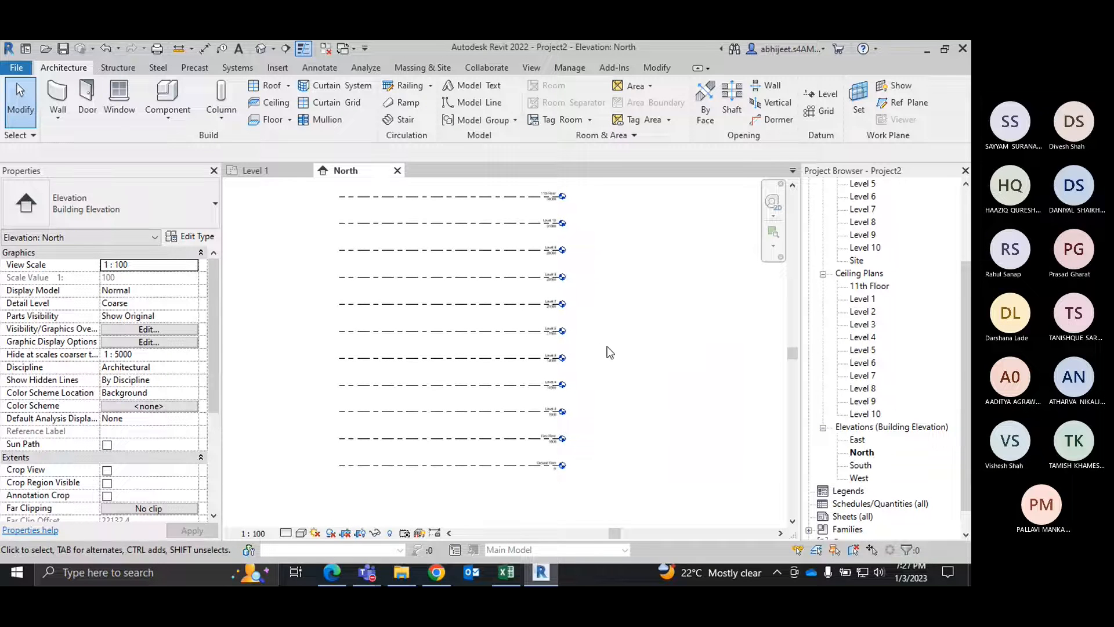
Step: Set the North elevation's detail level to Fine
click(287, 534)
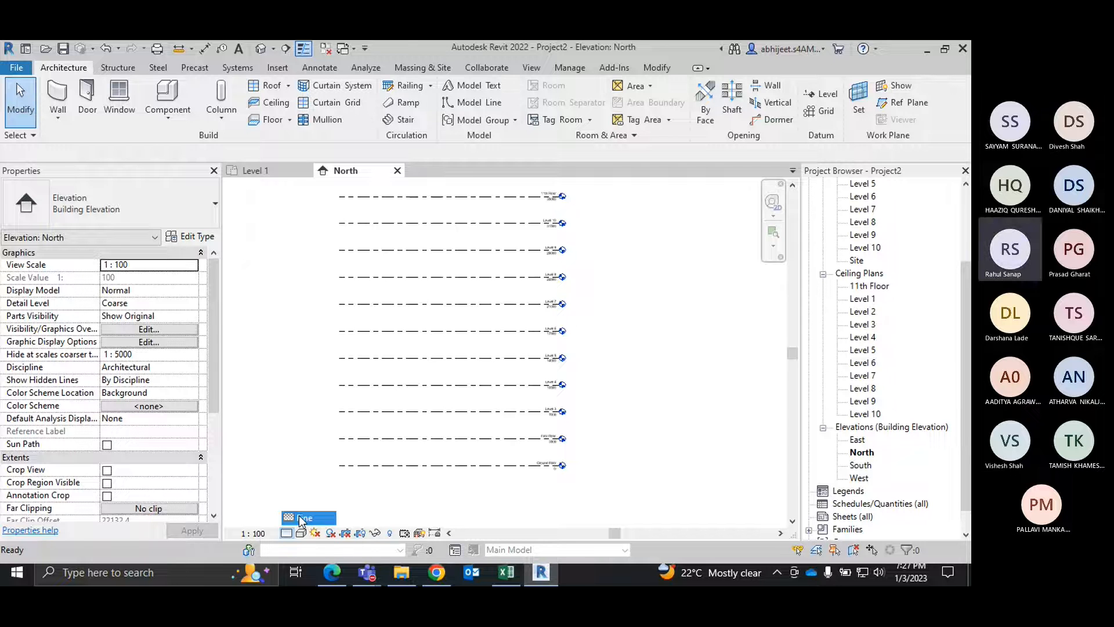
click(302, 517)
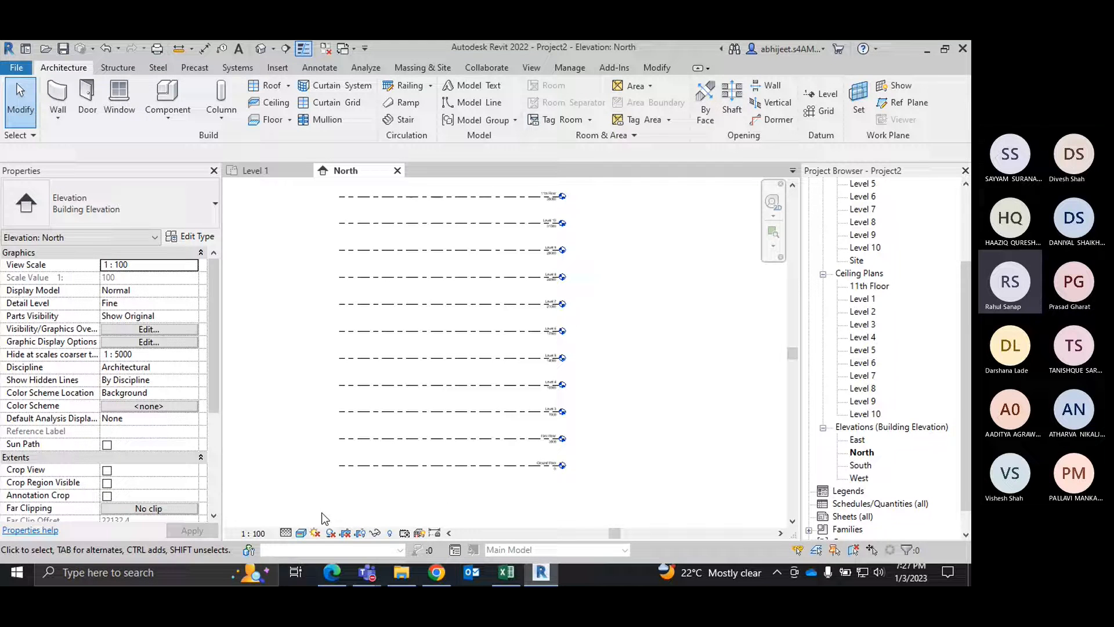
click(285, 533)
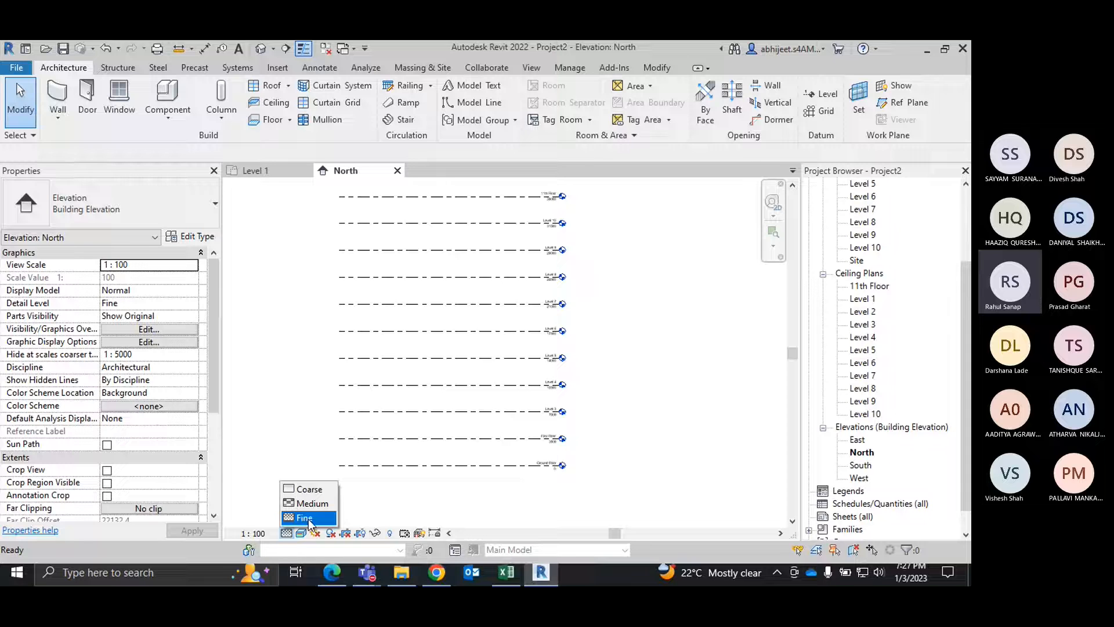
click(307, 517)
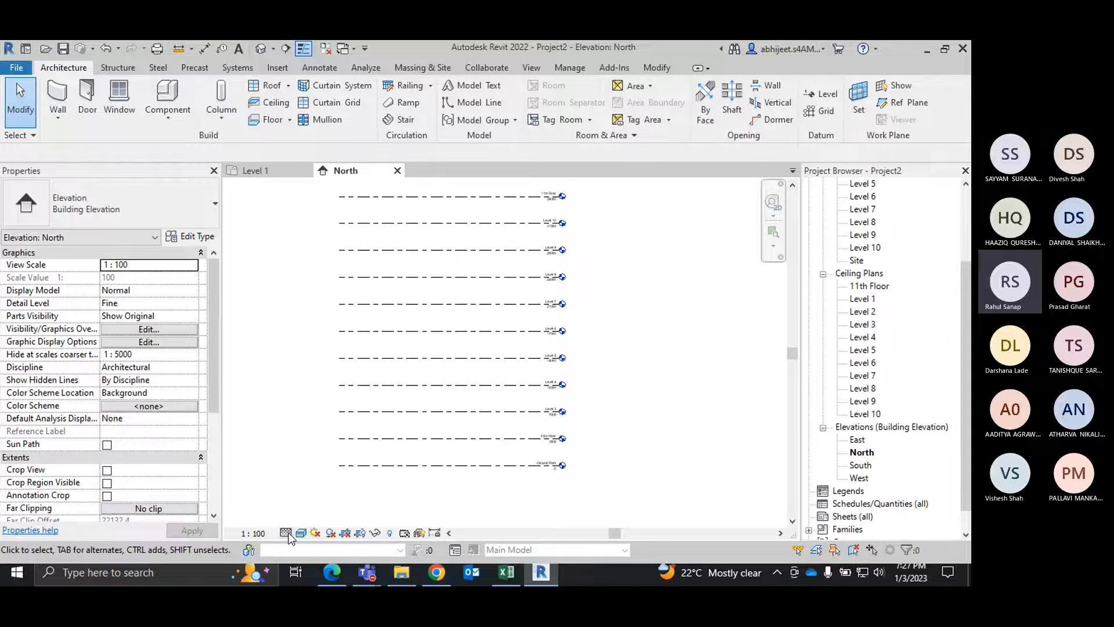
click(286, 533)
click(305, 523)
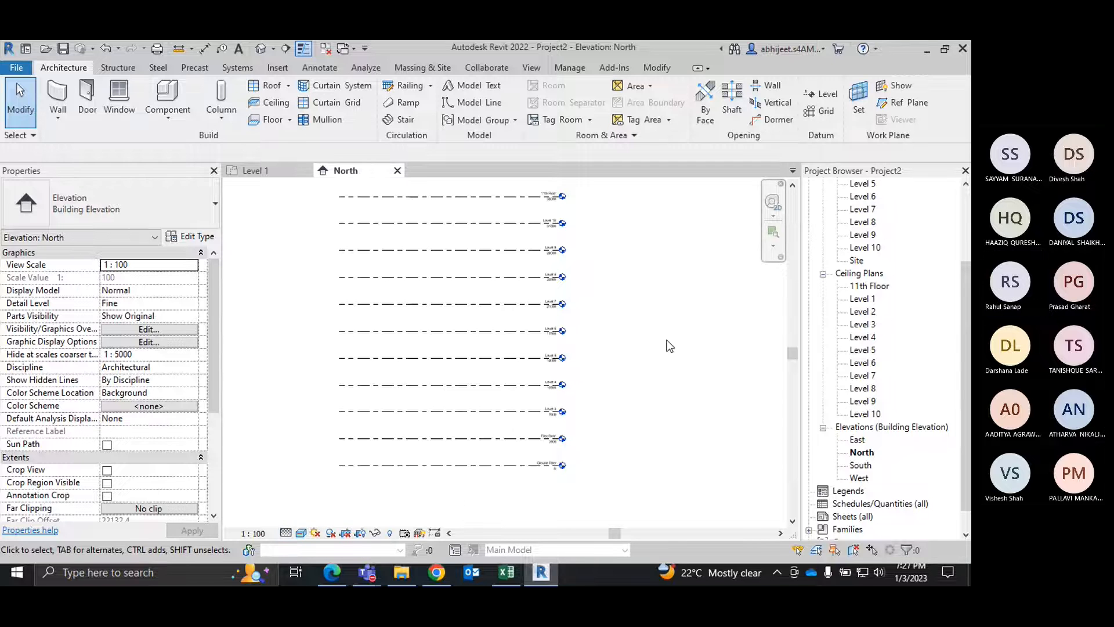
middle_drag(622, 424, 633, 463)
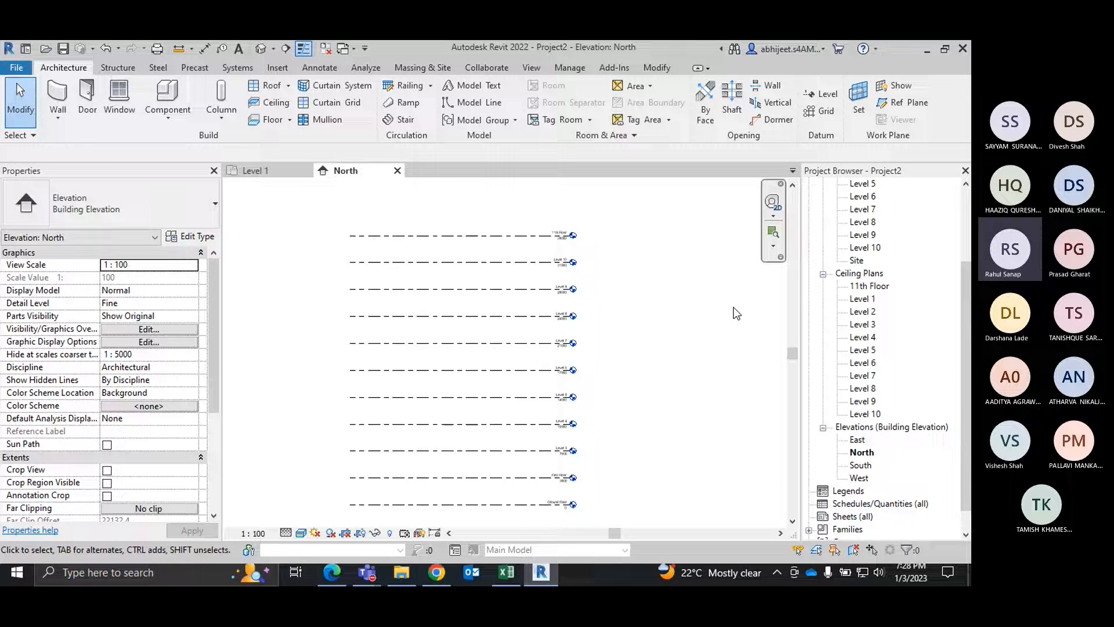
middle_drag(677, 318, 684, 297)
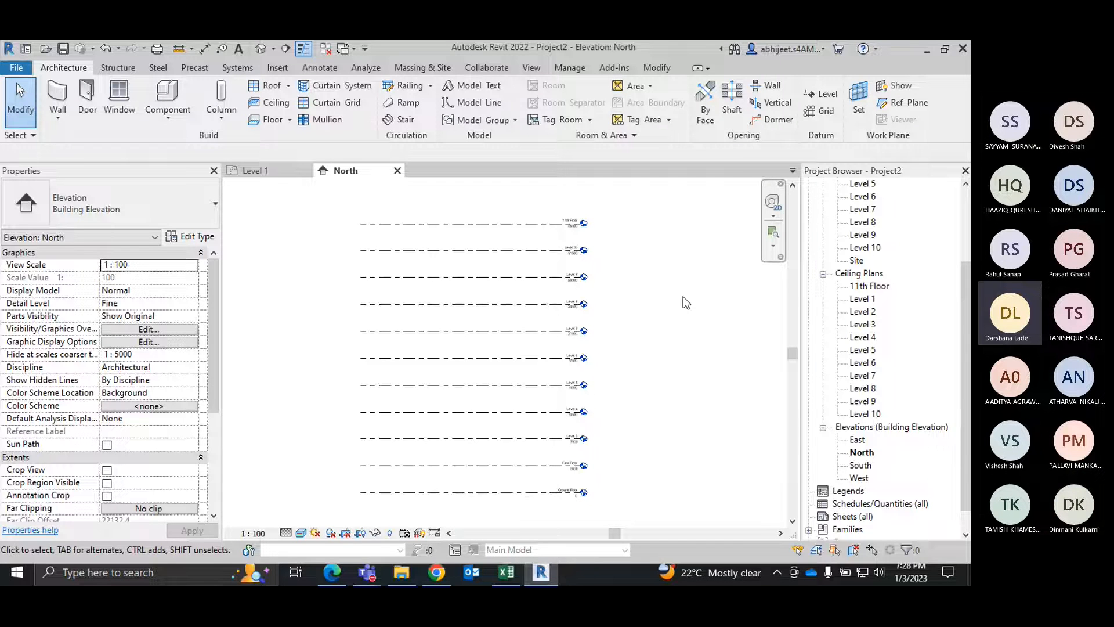
middle_drag(683, 297, 686, 386)
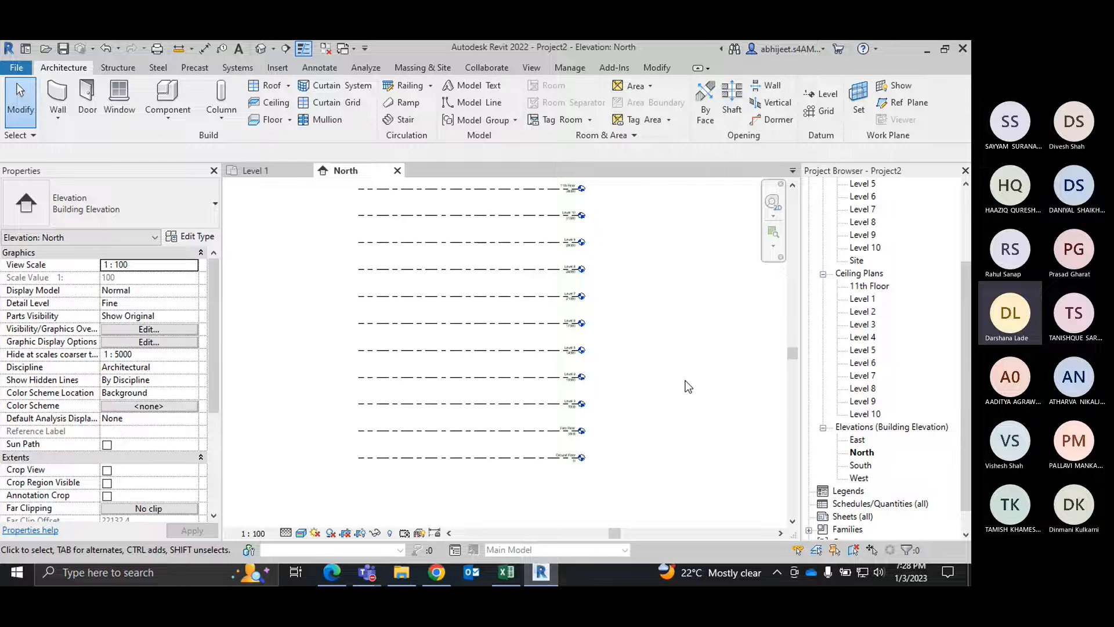
Step: Create a level below Ground Floor by picking its line with the Level tool's offset set to -2500
scroll(646, 464, up, 4)
middle_drag(639, 443, 600, 396)
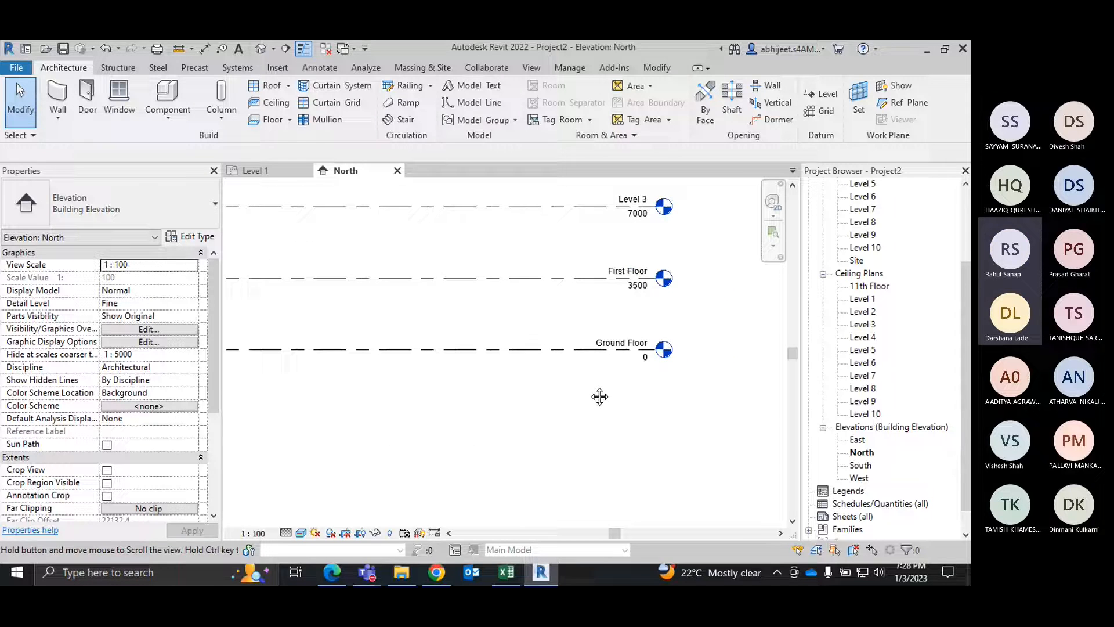
click(821, 94)
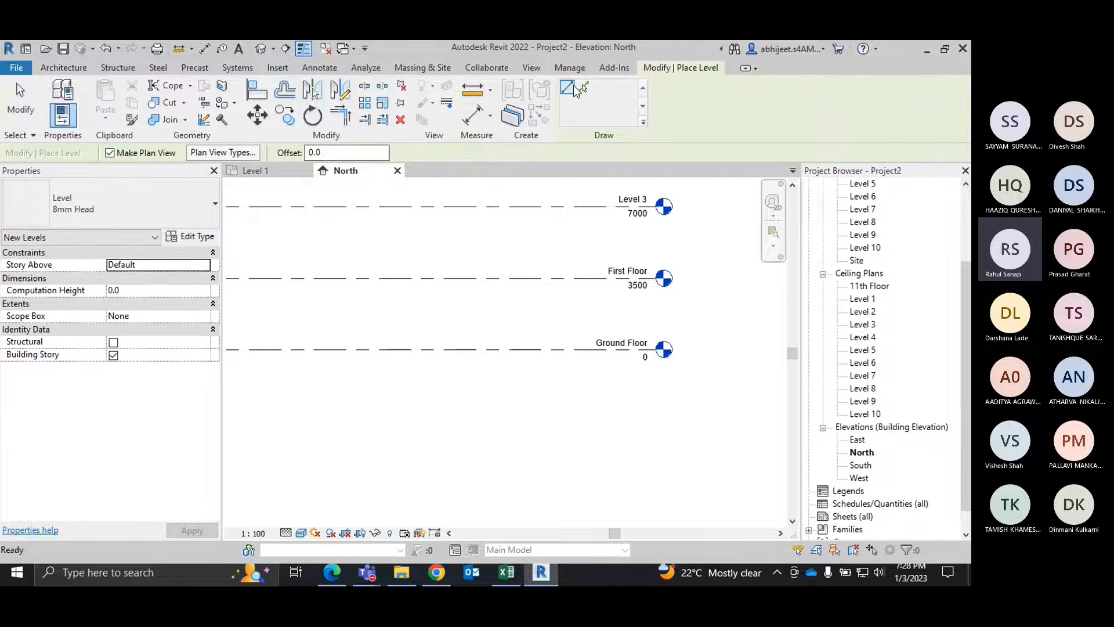
key(p)
key(l)
click(341, 153)
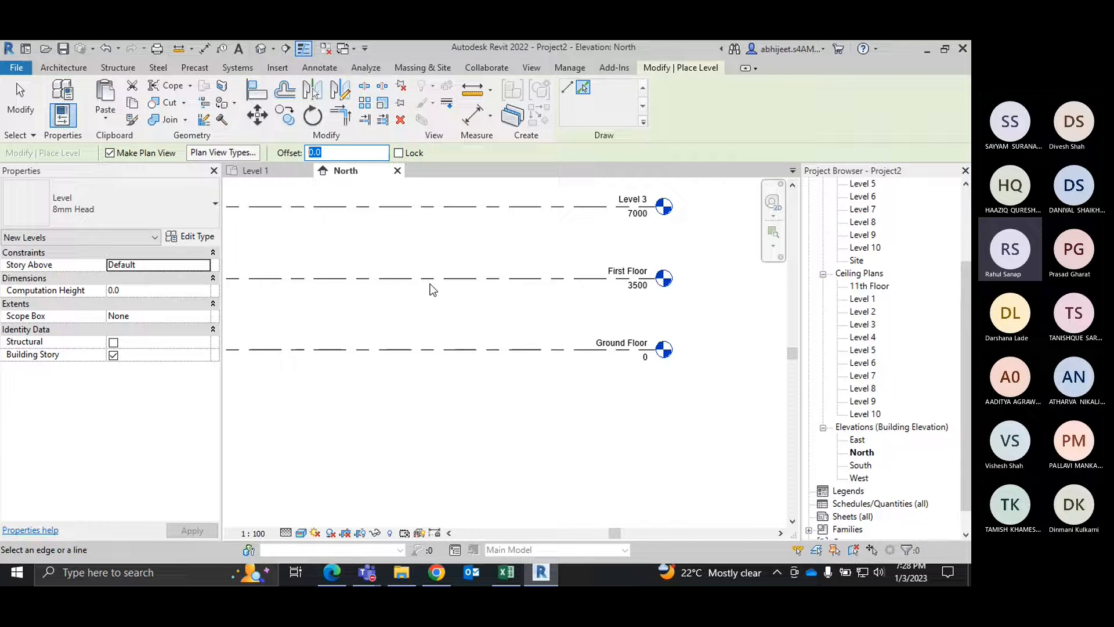
text(2.5)
key(BackSpace)
key(BackSpace)
text(500)
key(Home)
text(-)
key(Return)
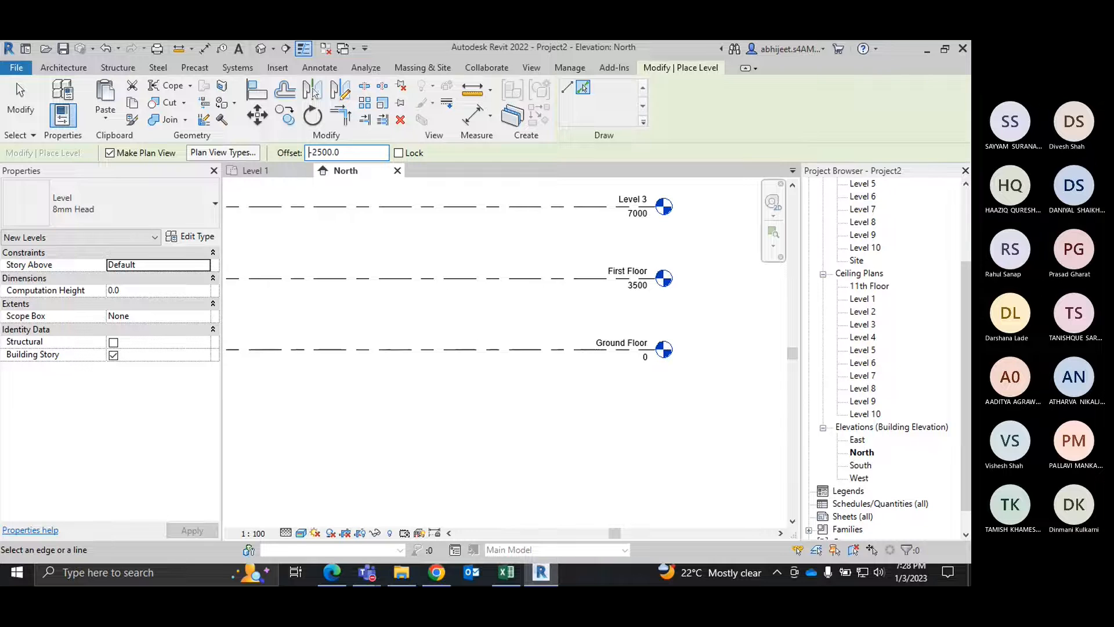
click(571, 348)
right_click(709, 306)
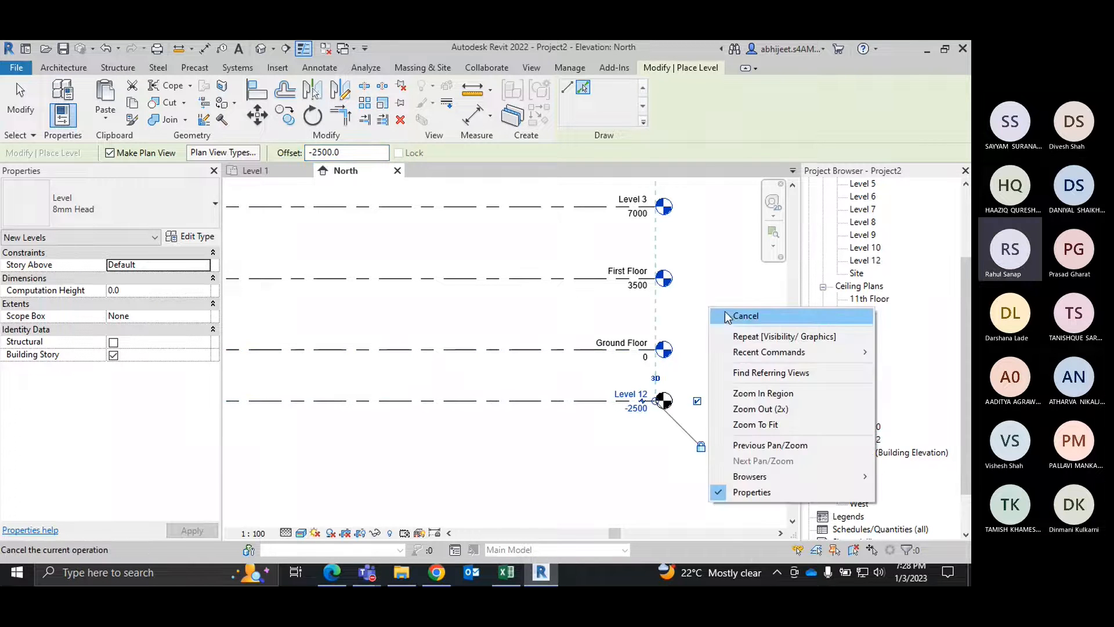
click(729, 313)
middle_drag(650, 456, 630, 428)
scroll(618, 452, up, 2)
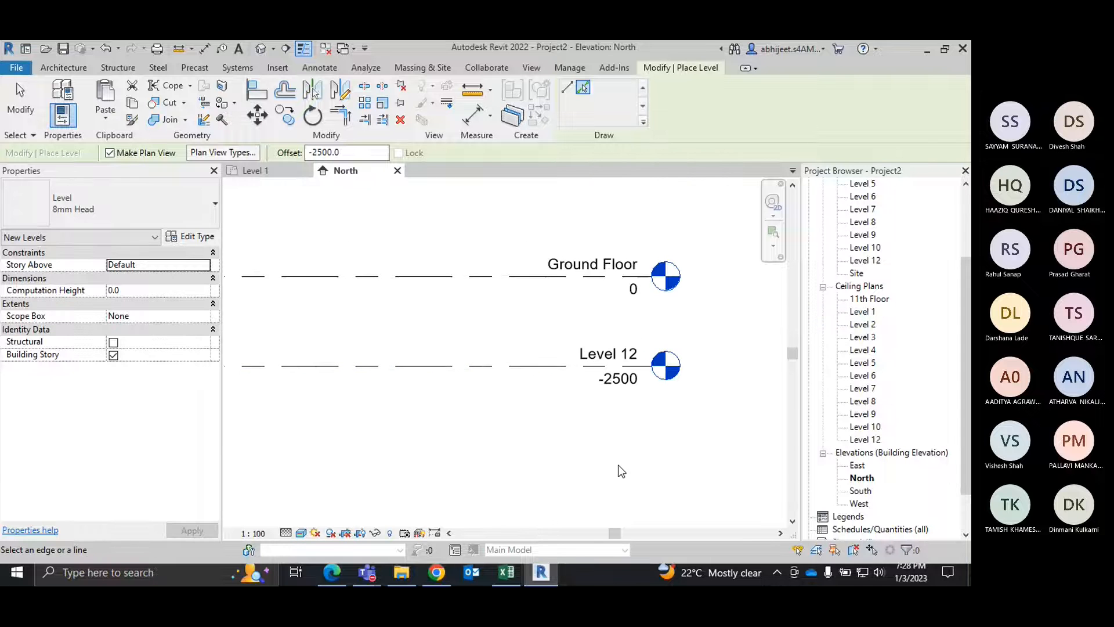
right_click(679, 323)
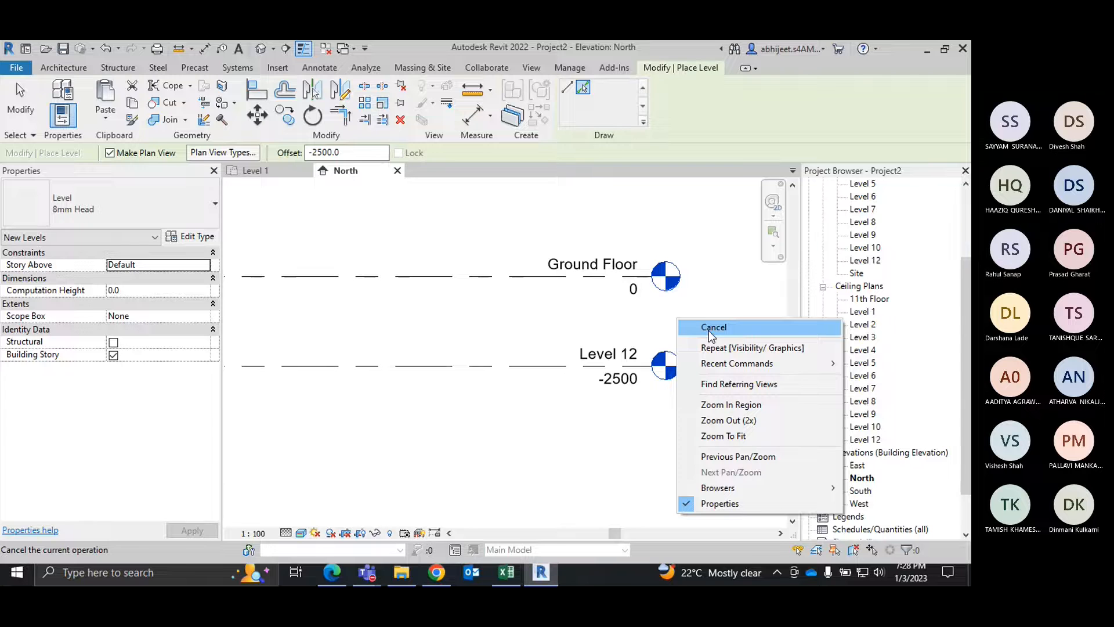
click(709, 327)
Step: Add an elbow to the -2500 level line below Ground Floor, offsetting its level head downward
scroll(663, 423, down, 2)
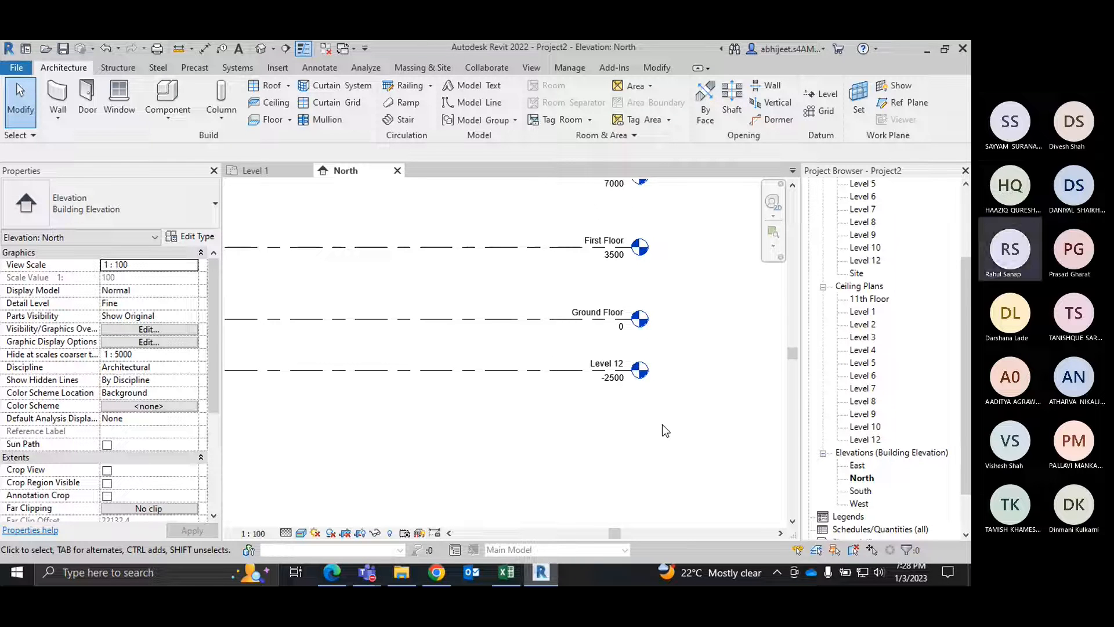
scroll(625, 436, down, 1)
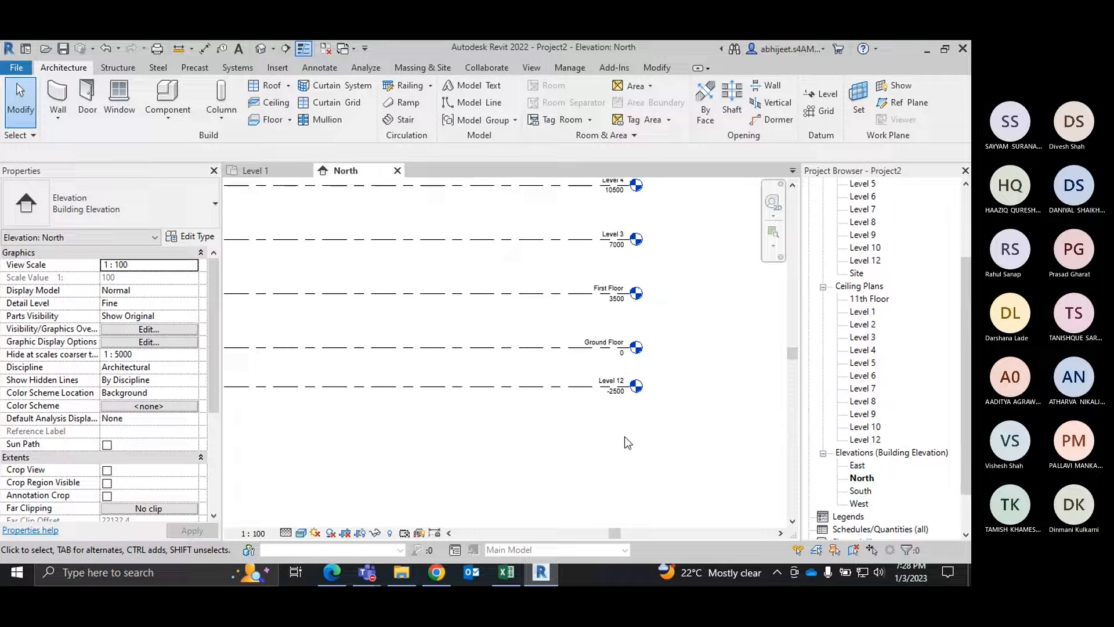
click(637, 388)
scroll(639, 392, up, 1)
scroll(638, 395, up, 1)
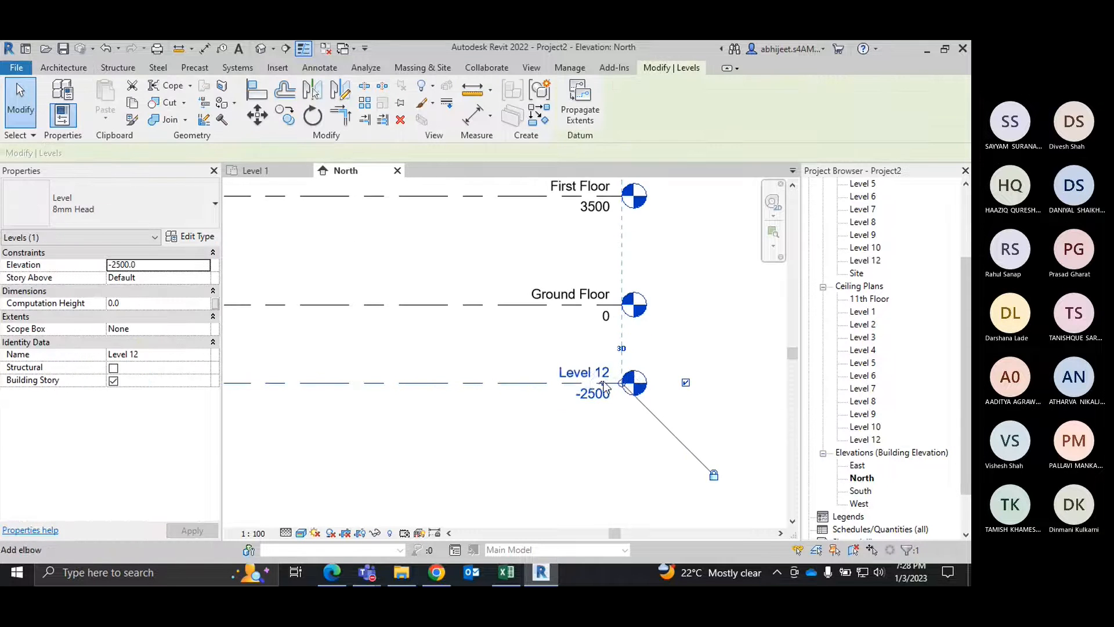
click(503, 434)
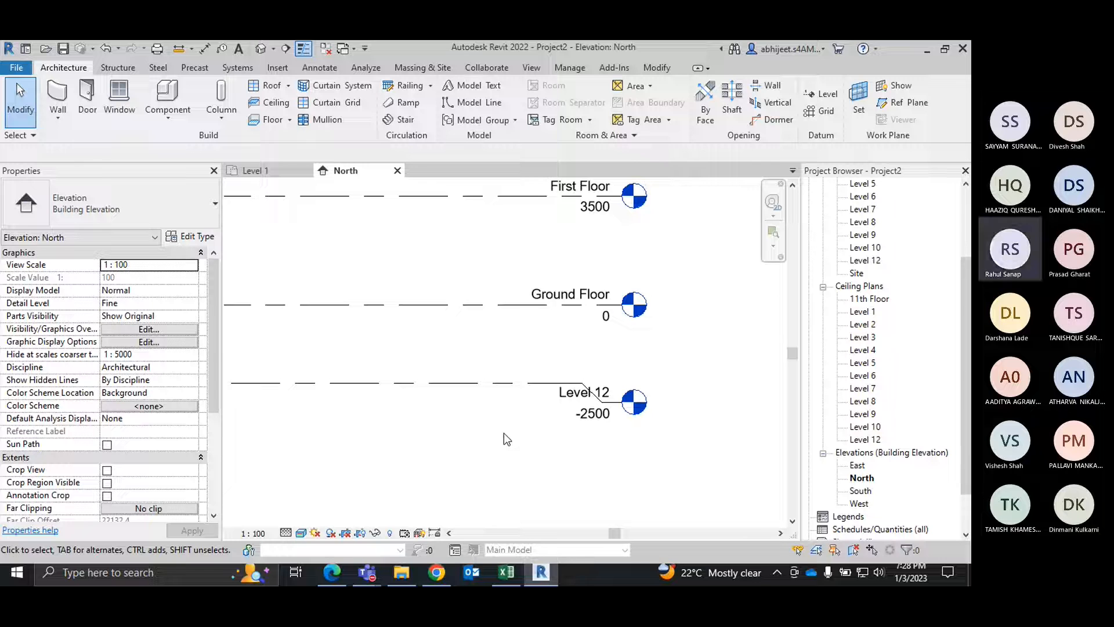
scroll(616, 453, down, 3)
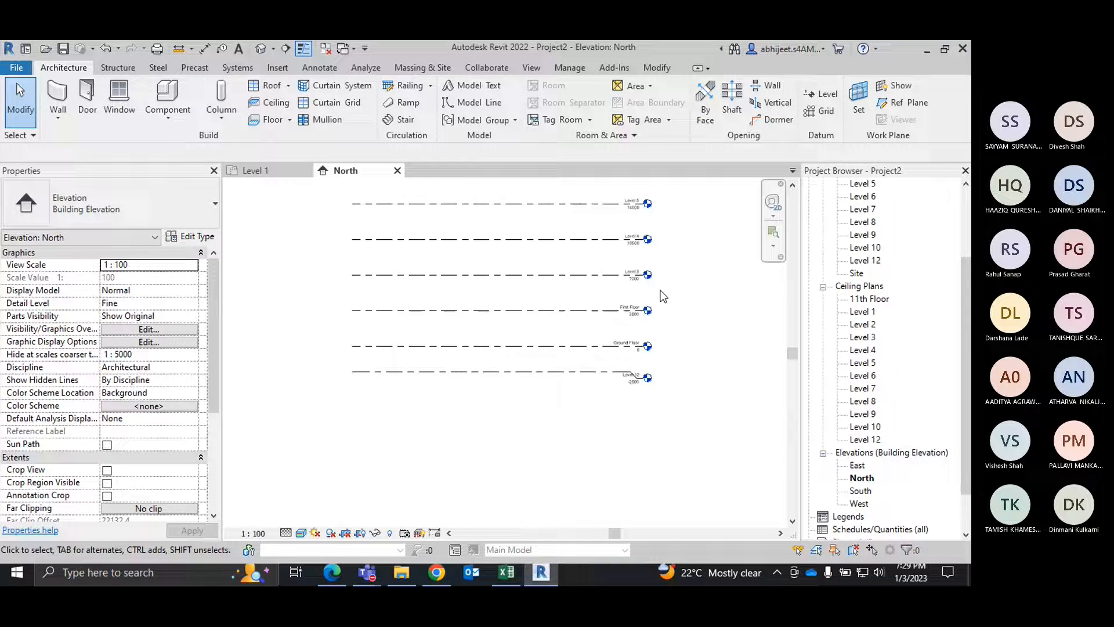
middle_drag(659, 293, 683, 418)
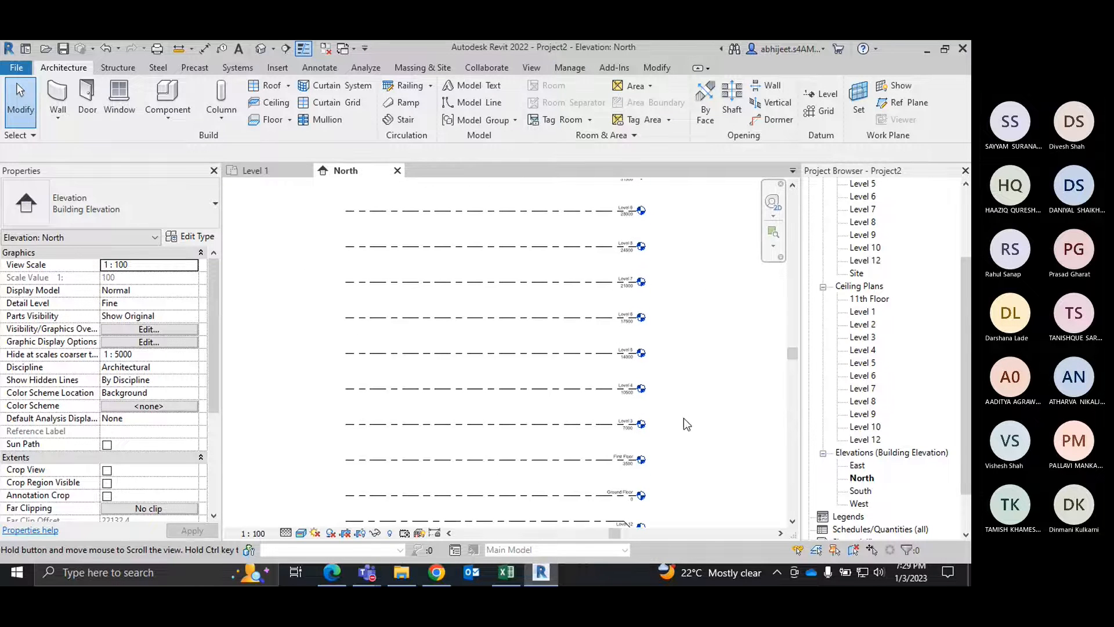
scroll(686, 377, down, 1)
middle_drag(685, 376, 729, 391)
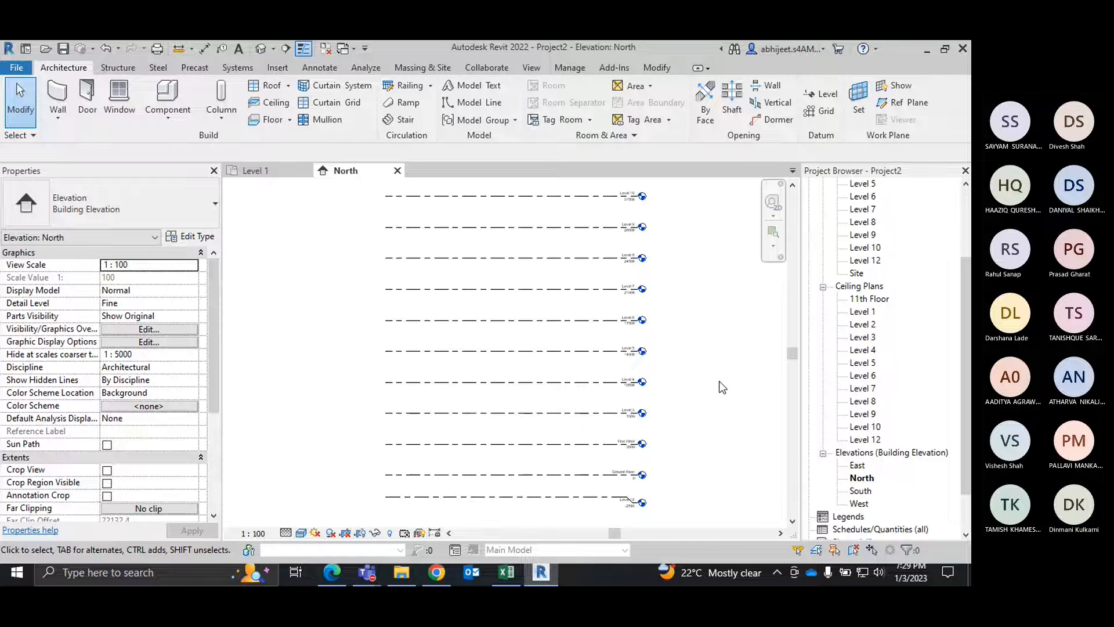
Step: Switch to Microsoft Teams to check the meeting's participants, and return to Revit
mouse_move(381, 566)
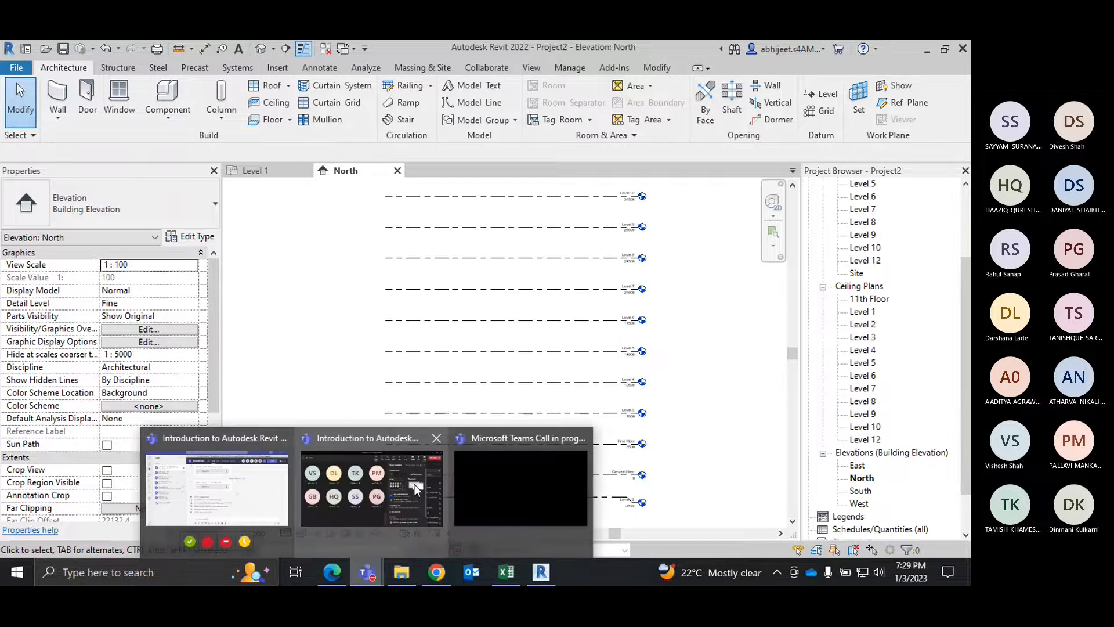
click(414, 484)
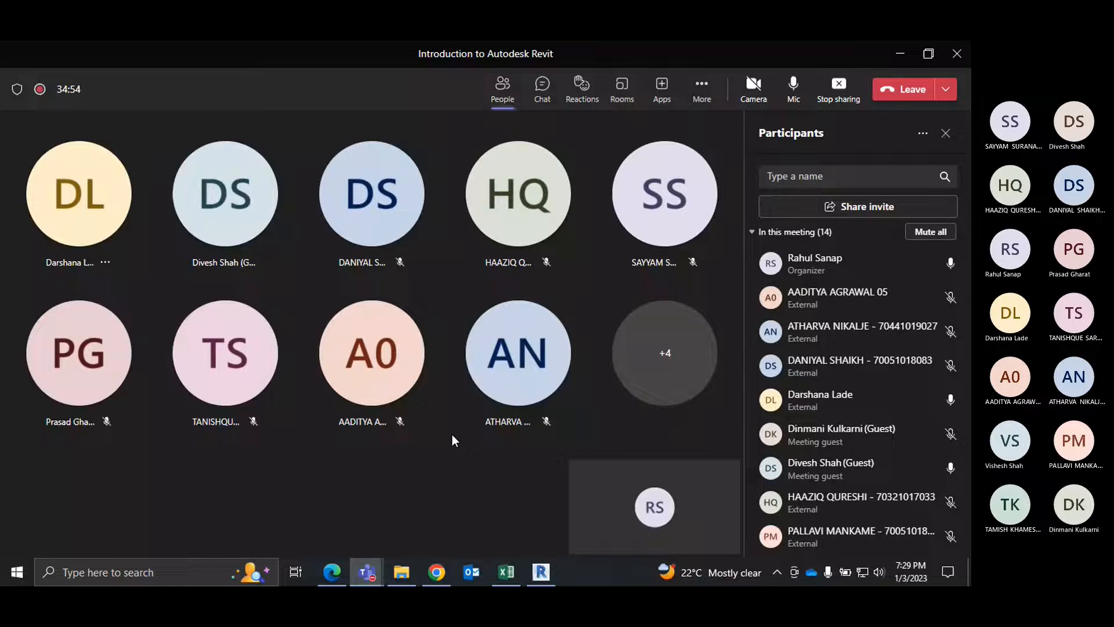
click(900, 54)
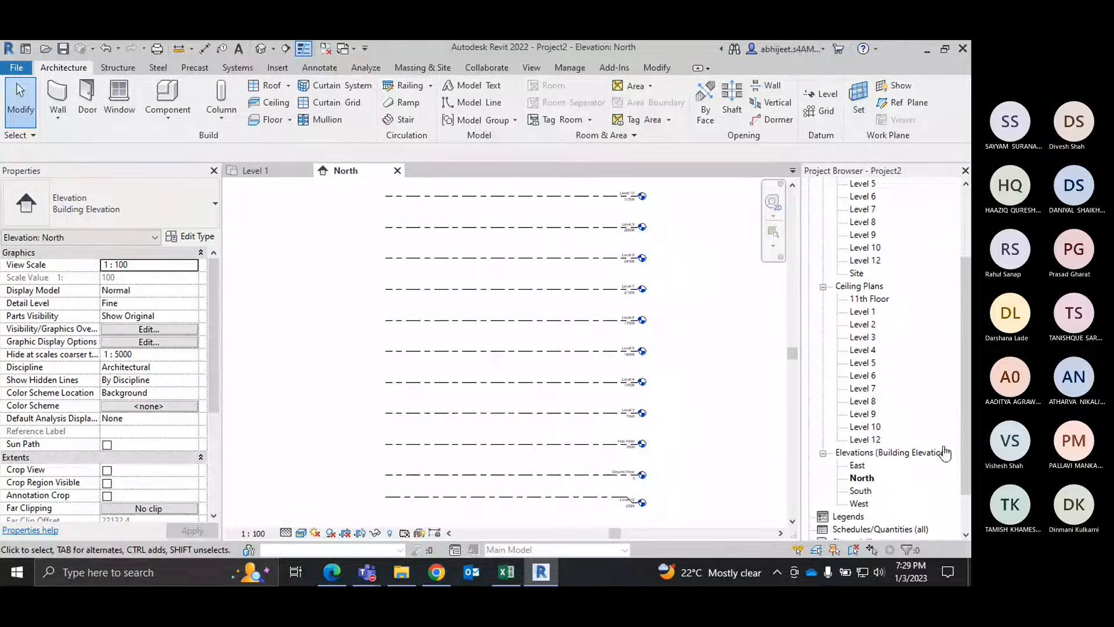
Step: Switch to the Level 1 floor plan and restore its previous view extents around the four elevation markers
click(264, 174)
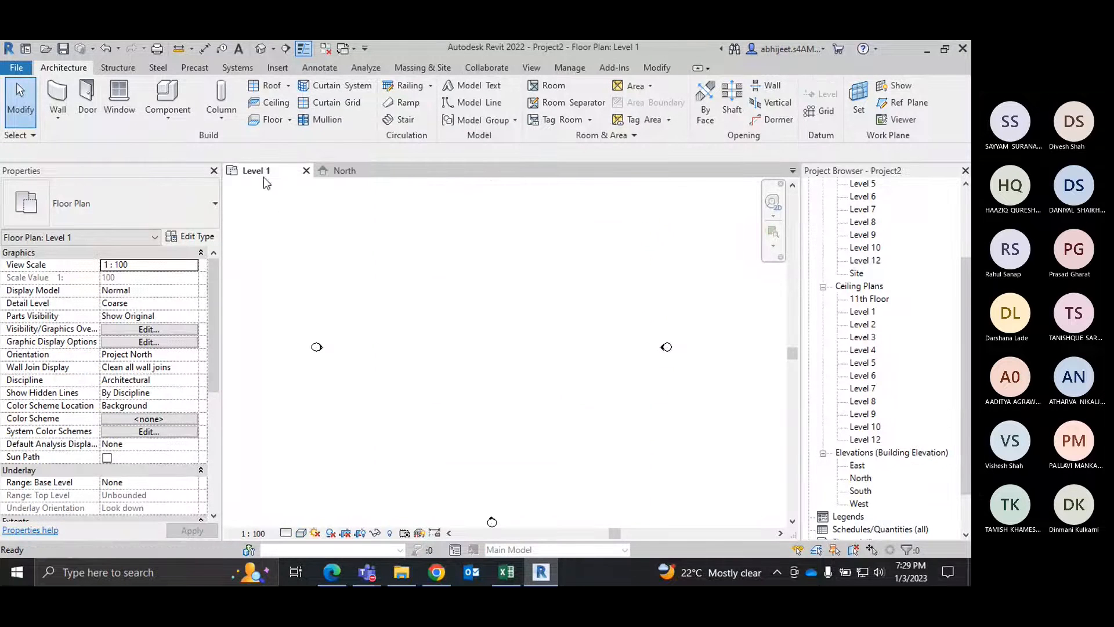
right_click(552, 203)
key(Escape)
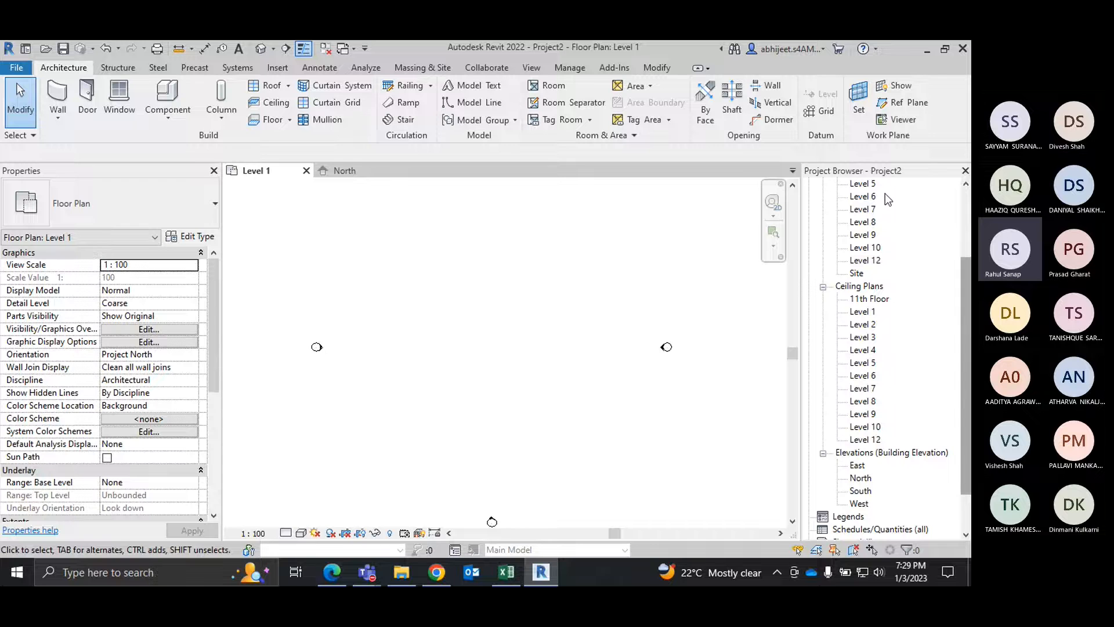
scroll(517, 267, down, 2)
right_click(510, 251)
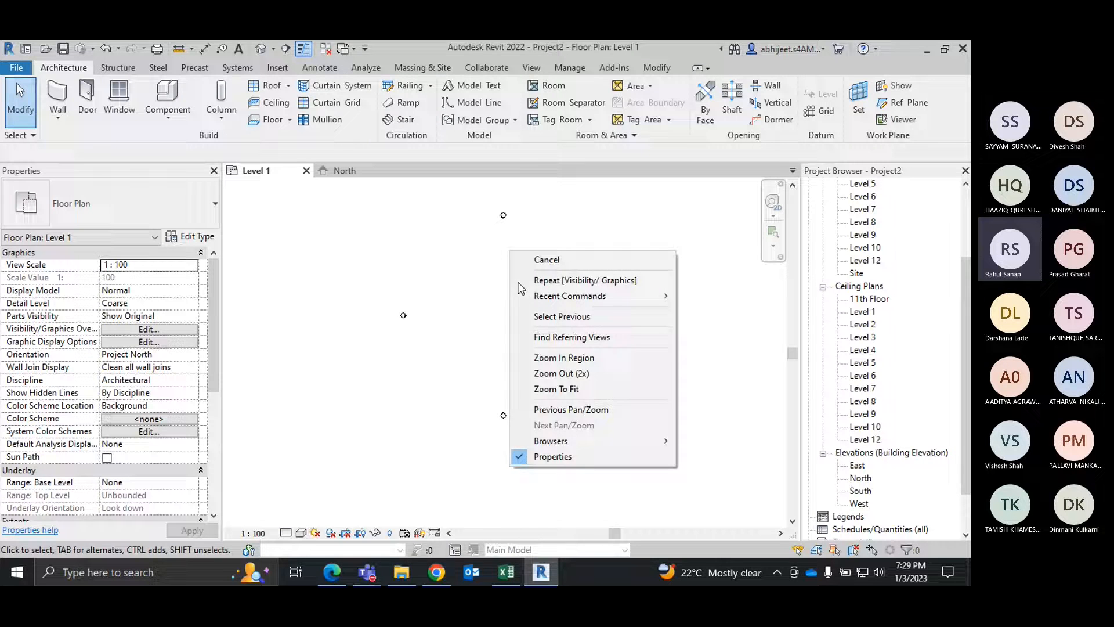
click(569, 410)
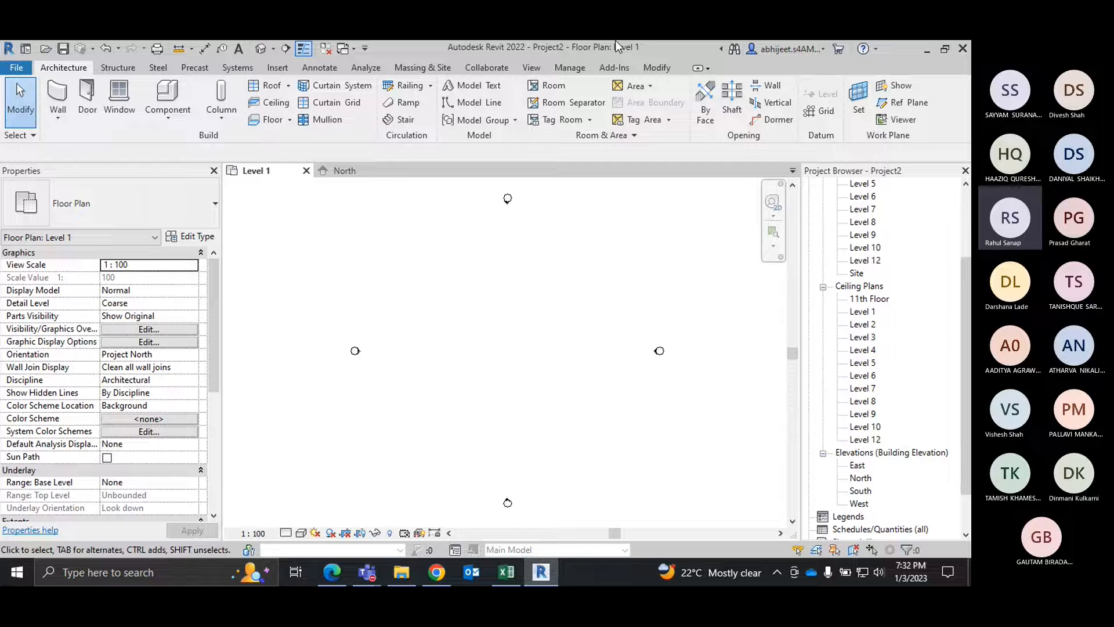
key(XF86AudioRaiseVolume)
key(XF86AudioRaiseVolume)
key(XF86AudioRaiseVolume)
key(XF86AudioRaiseVolume)
key(XF86AudioRaiseVolume)
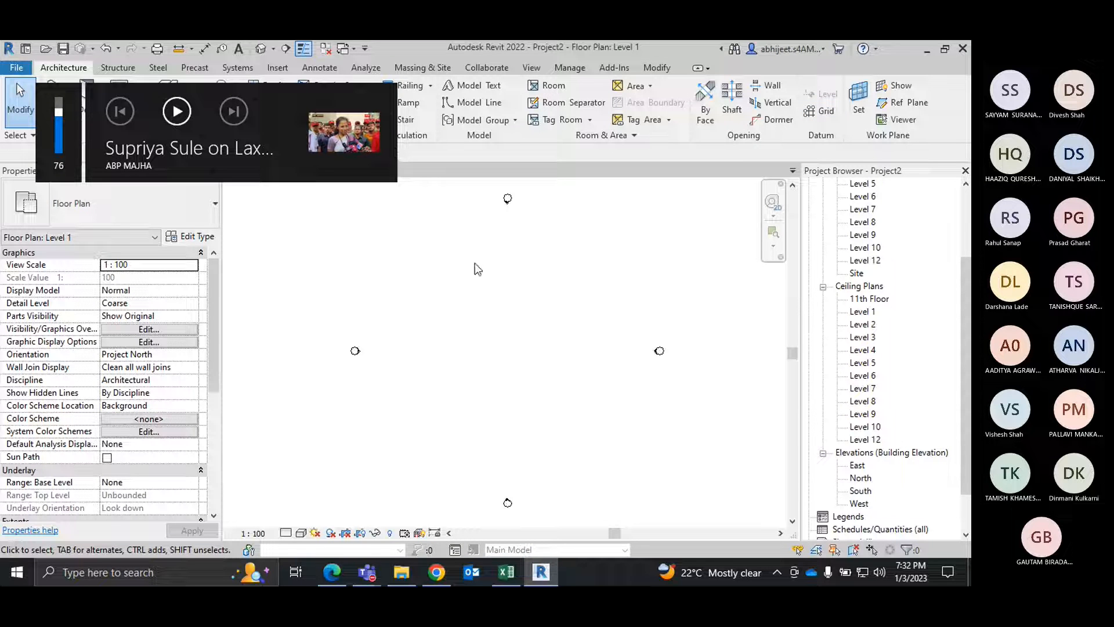
Step: Draw a horizontal grid line just below the upper elevation marker in the Level 1 floor plan
click(826, 113)
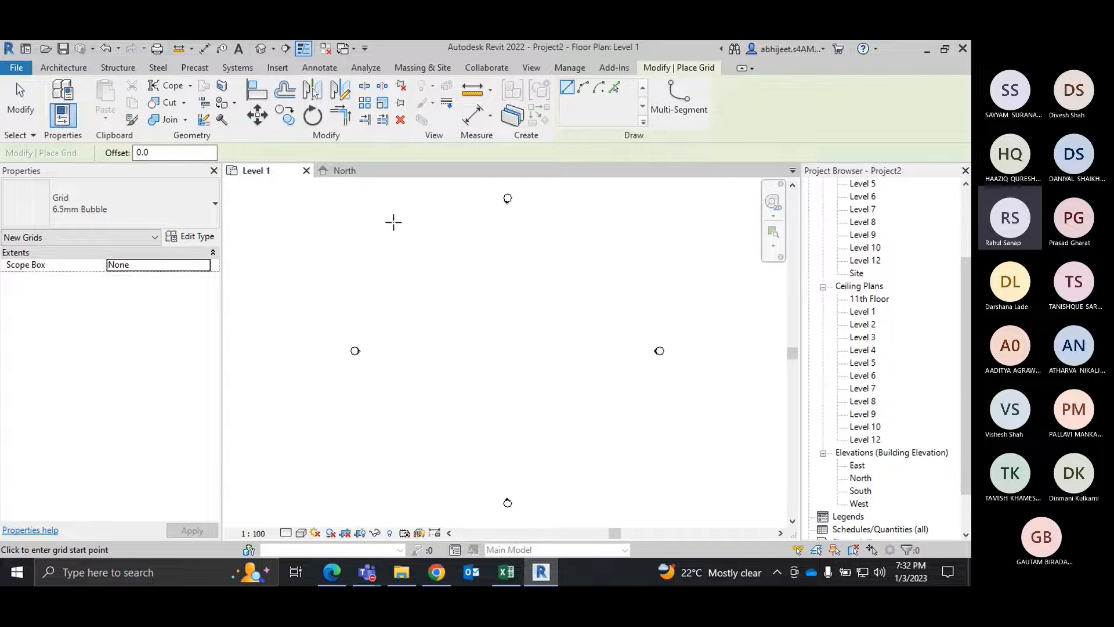
click(383, 249)
scroll(588, 240, up, 2)
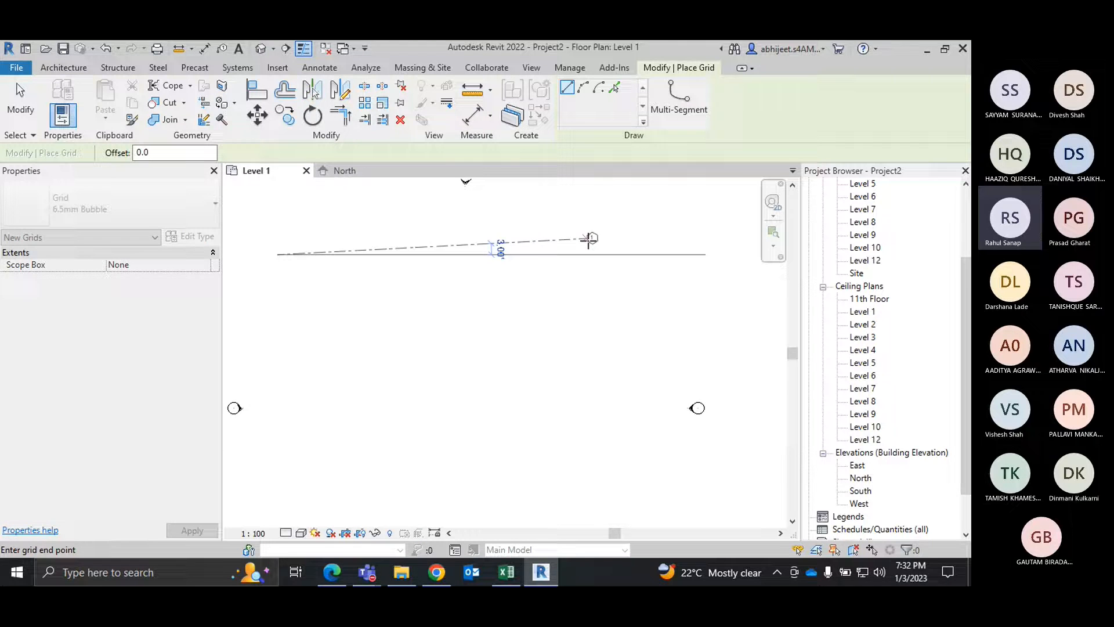
scroll(634, 249, down, 1)
scroll(652, 249, down, 1)
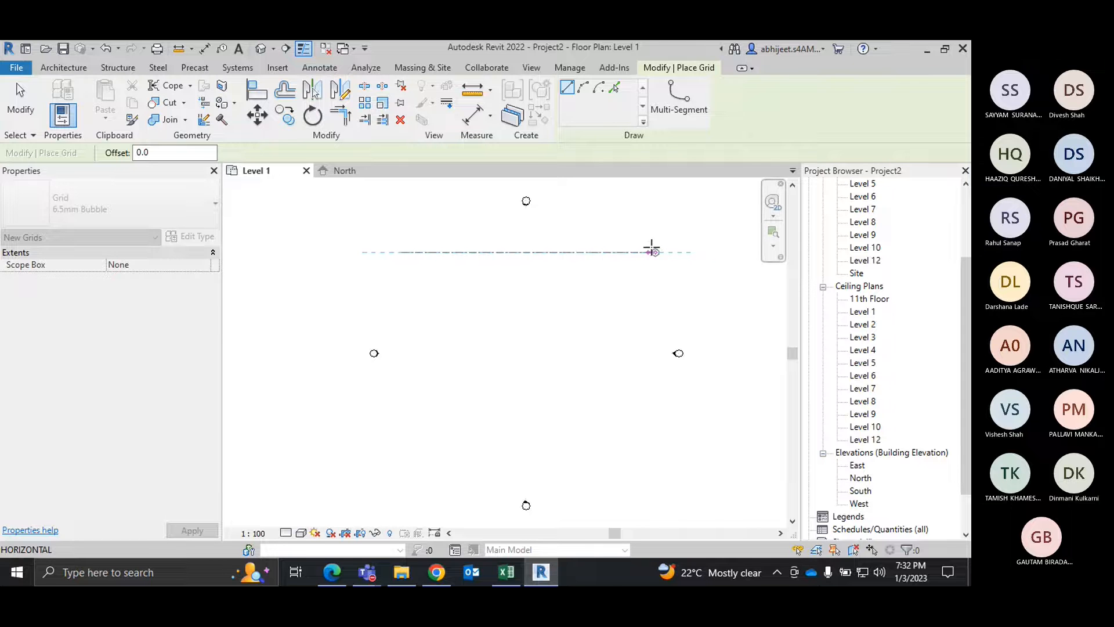
click(650, 252)
right_click(673, 261)
click(705, 269)
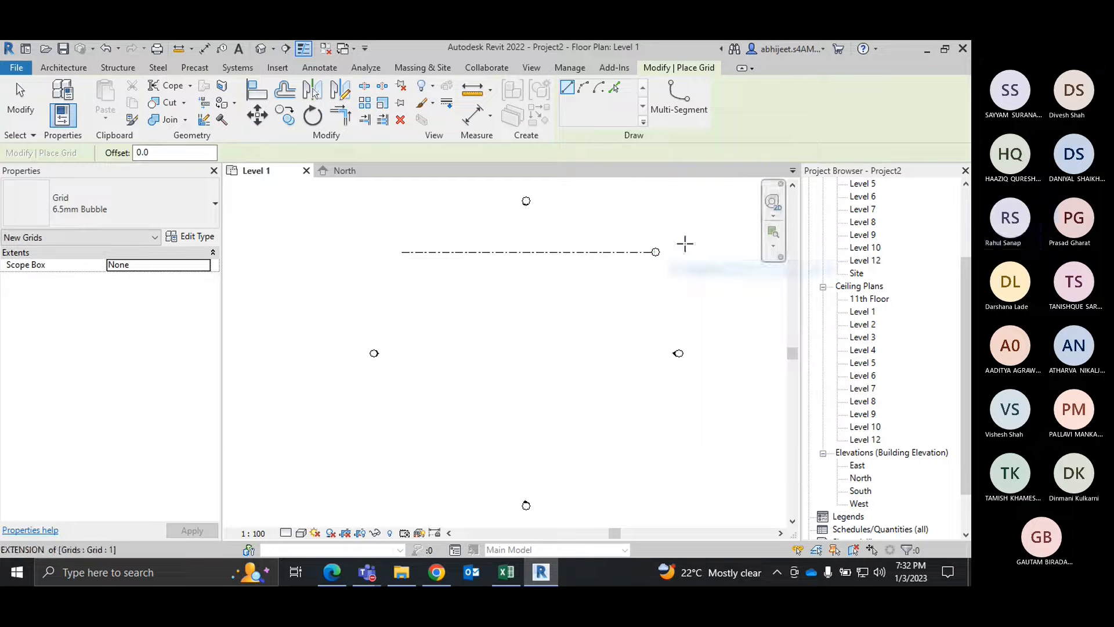
right_click(690, 245)
click(705, 253)
scroll(621, 253, up, 2)
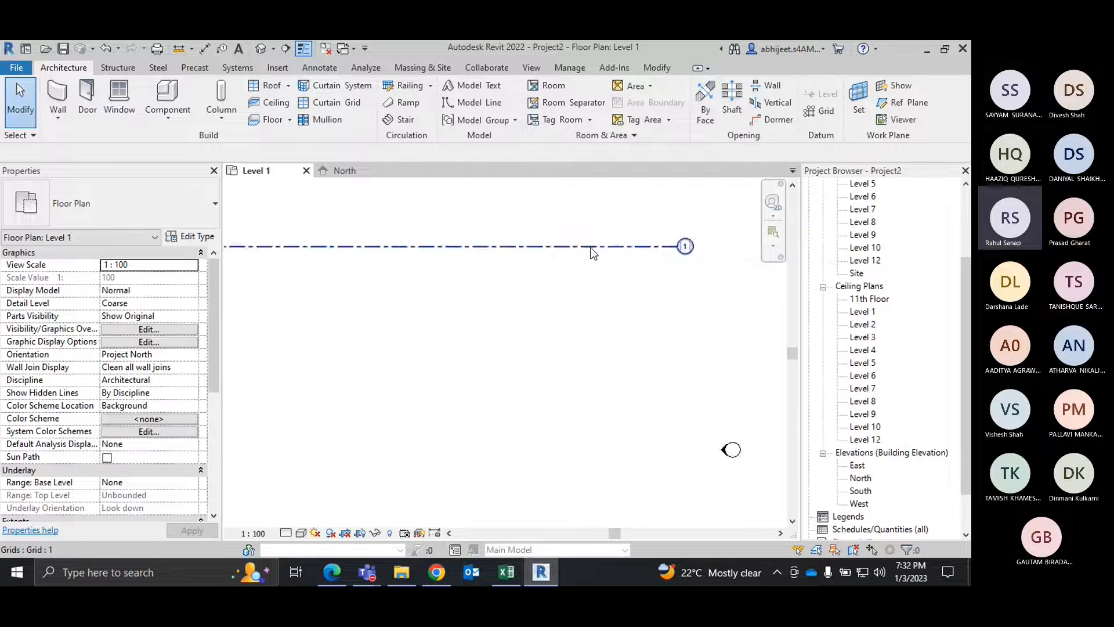
scroll(593, 270, down, 1)
scroll(583, 268, up, 1)
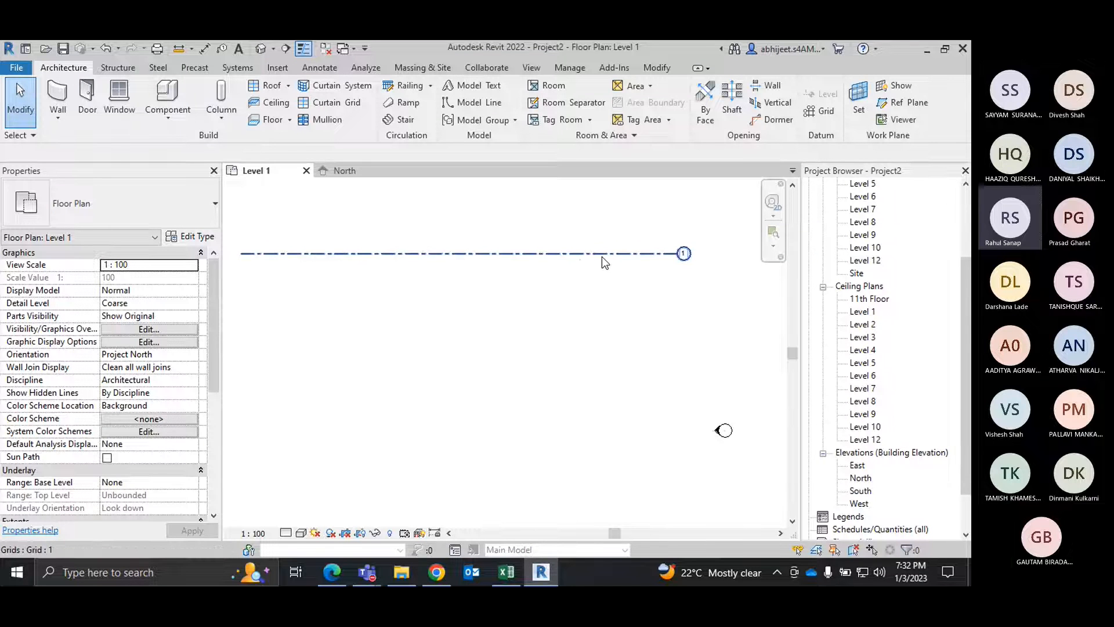
Step: Create six more horizontal grid lines below grid 1 by picking each preceding line with the Grid tool's offset set to 6000
click(811, 114)
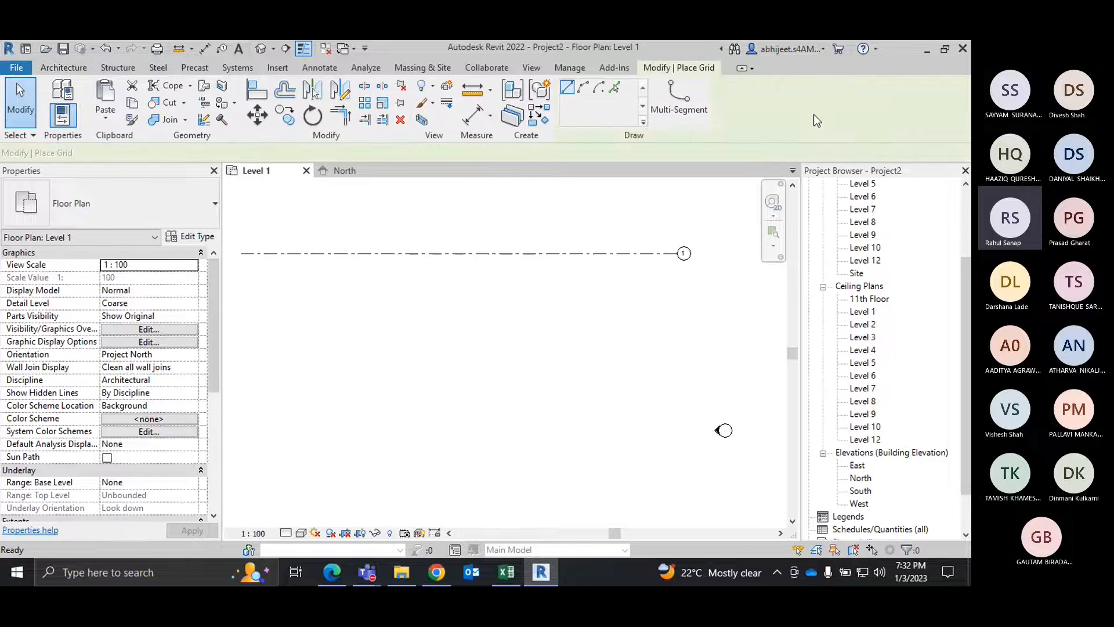
click(616, 88)
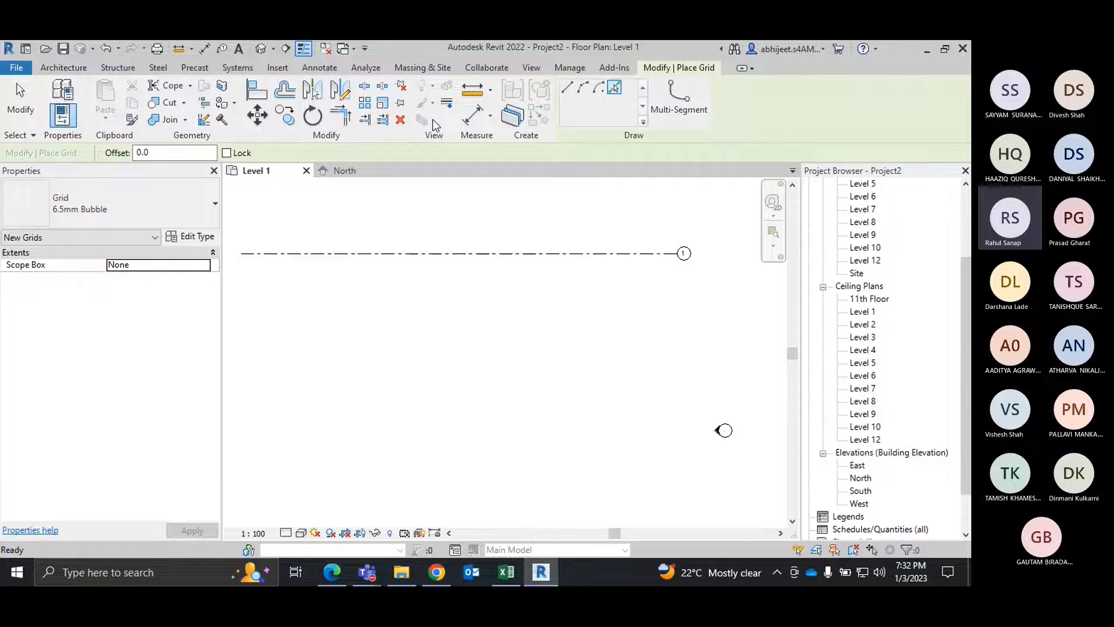
click(136, 151)
text(6000)
key(Return)
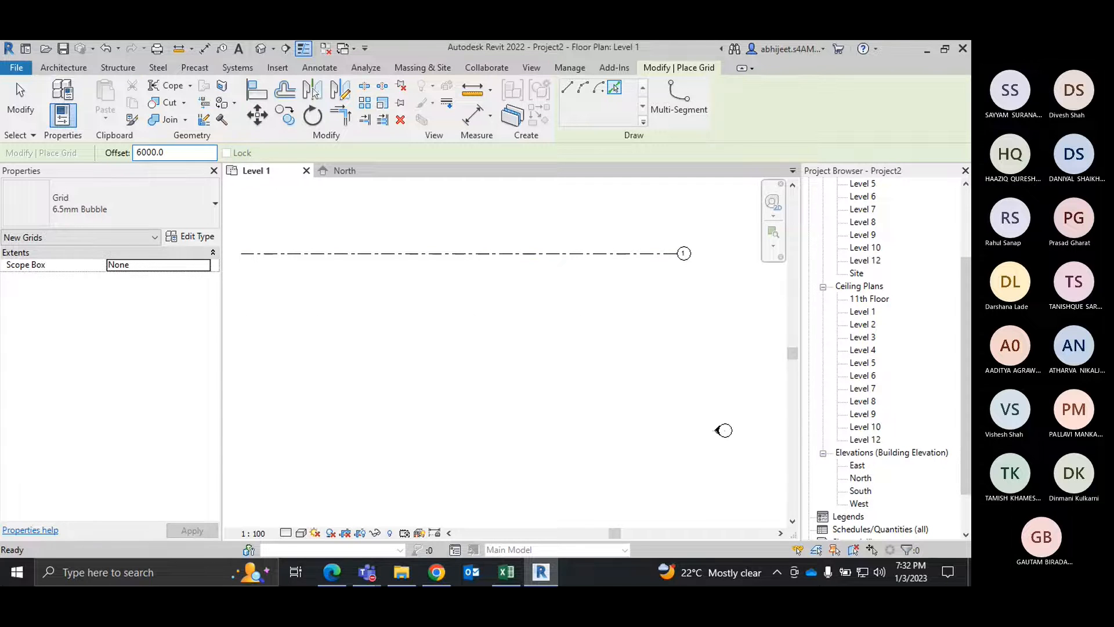
click(604, 258)
click(599, 320)
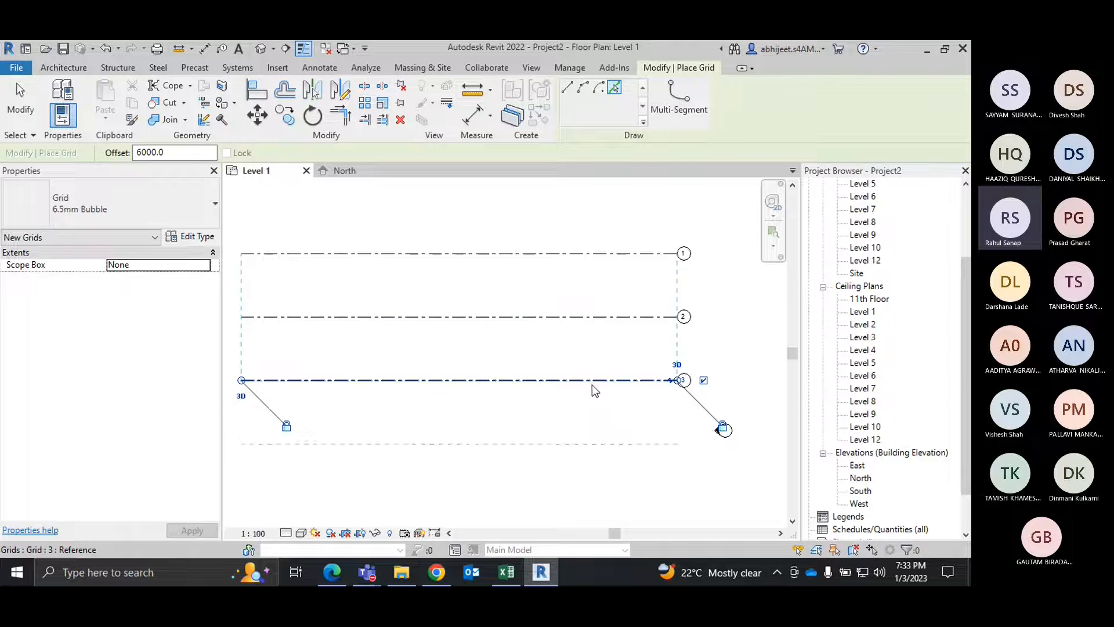
click(593, 400)
click(593, 451)
middle_drag(615, 435, 623, 336)
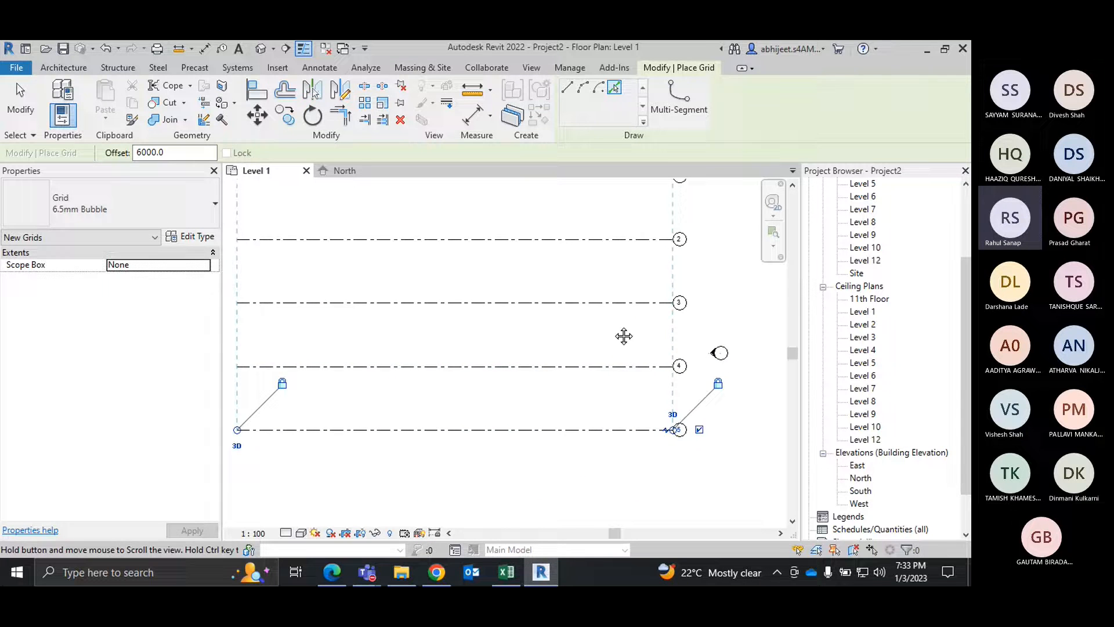
click(596, 429)
middle_drag(596, 429, 621, 320)
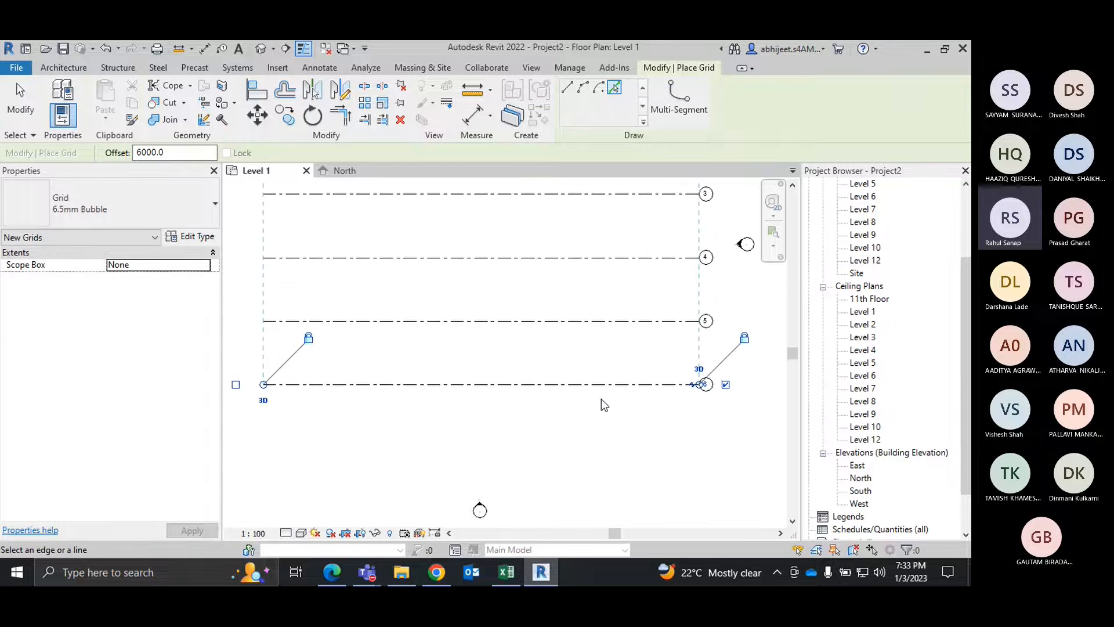
click(586, 390)
Step: Examine the bubble numbering of the horizontal grid lines from the uppermost to the lowest, and end the Grid command
scroll(567, 381, down, 1)
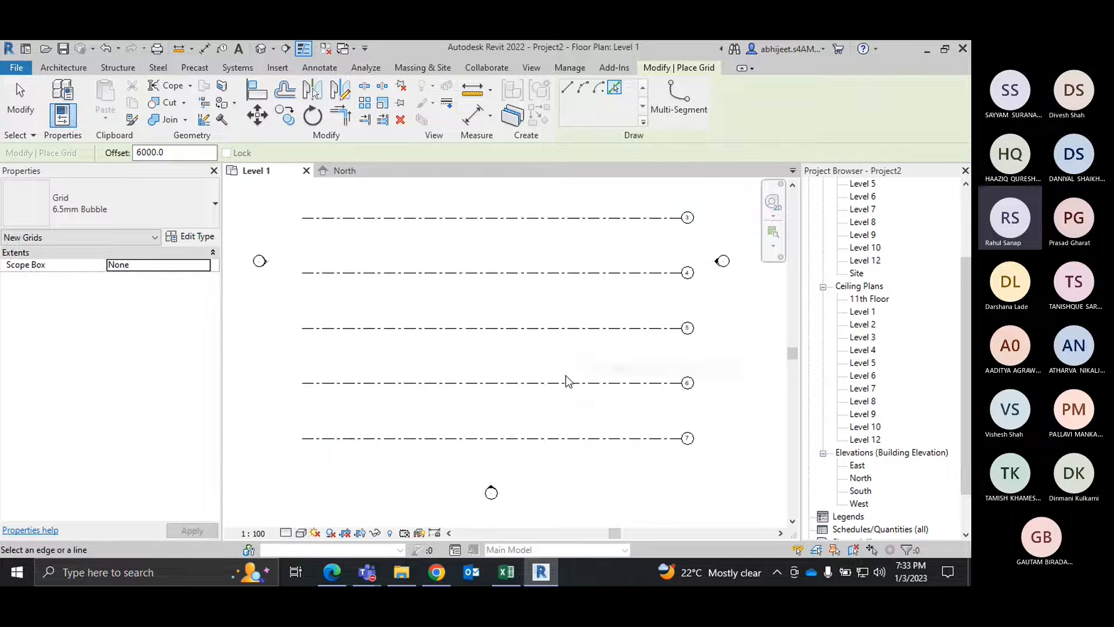
scroll(568, 381, down, 1)
scroll(650, 204, up, 5)
middle_drag(660, 269, 632, 243)
scroll(632, 247, down, 2)
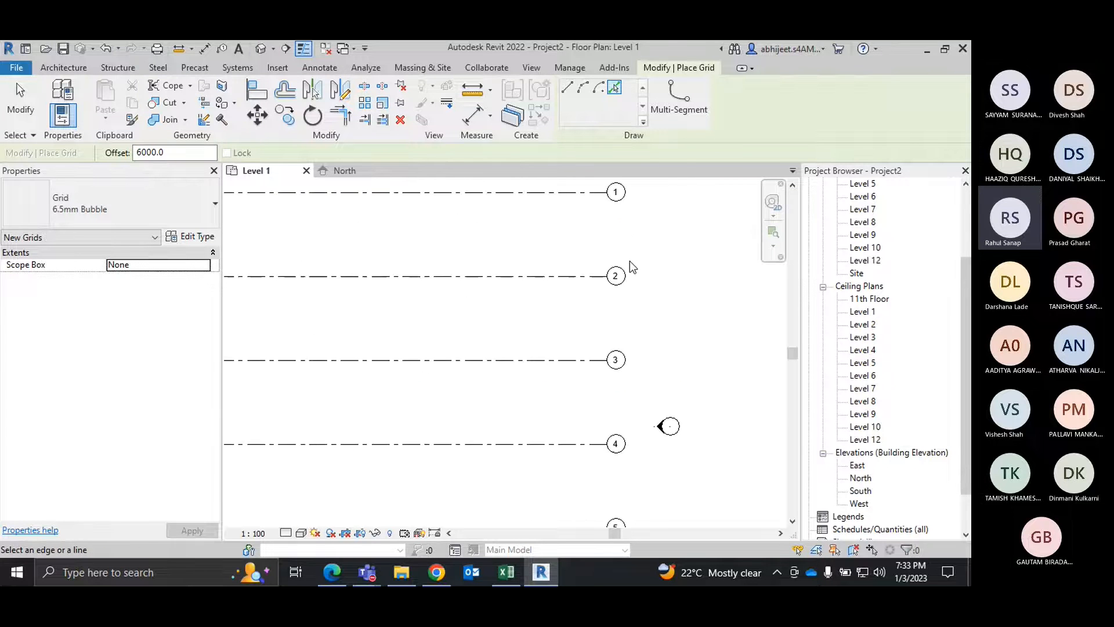
scroll(651, 456, down, 1)
middle_drag(651, 453, 648, 304)
scroll(621, 395, down, 2)
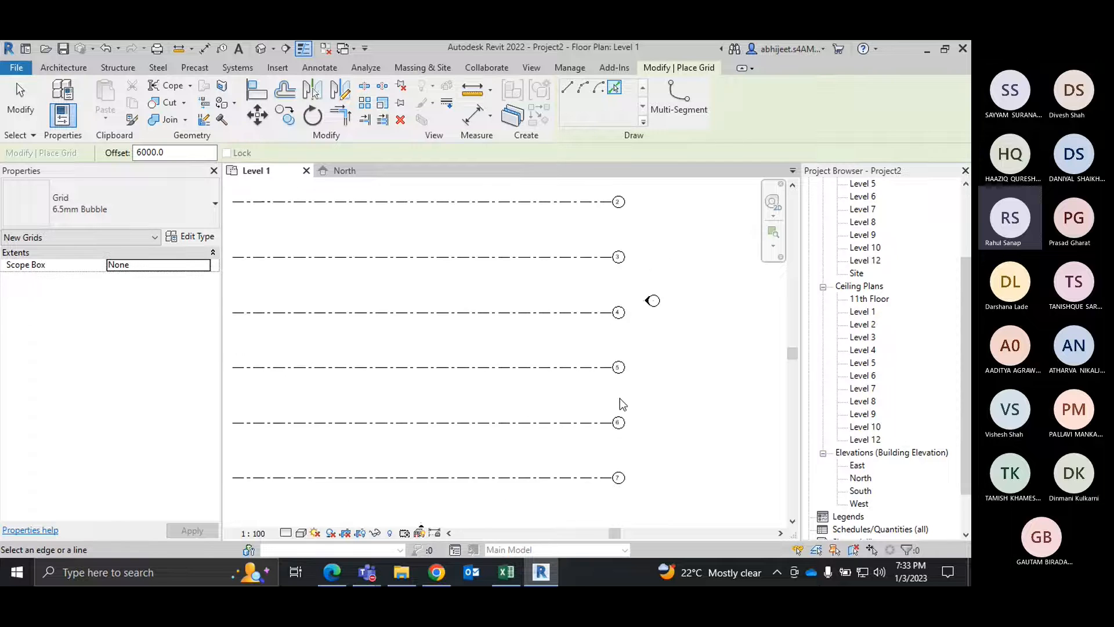
scroll(690, 450, up, 3)
scroll(667, 353, down, 4)
right_click(667, 355)
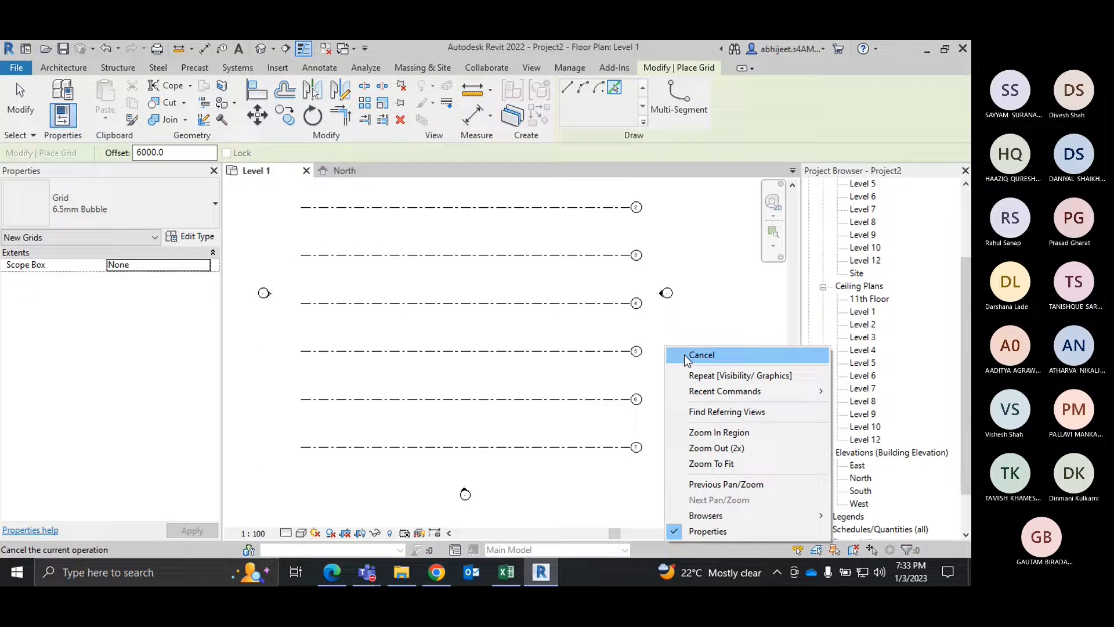
click(684, 354)
Step: Draw a vertical grid line crossing all seven horizontal grids near their left ends, with its bubble at the lower end
scroll(708, 336, down, 1)
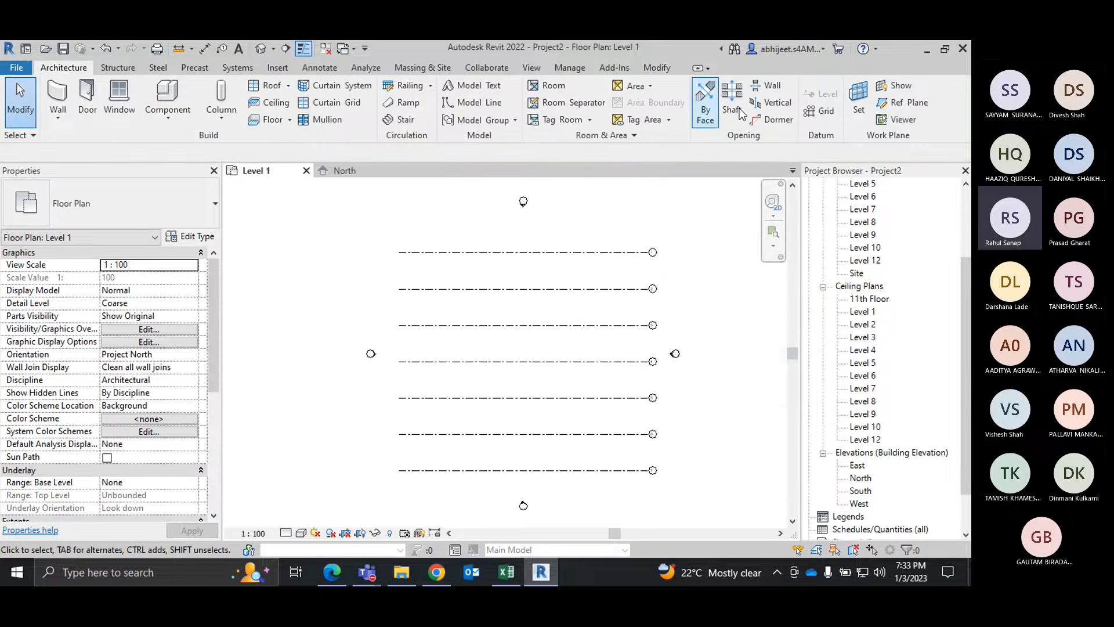
click(826, 110)
click(409, 220)
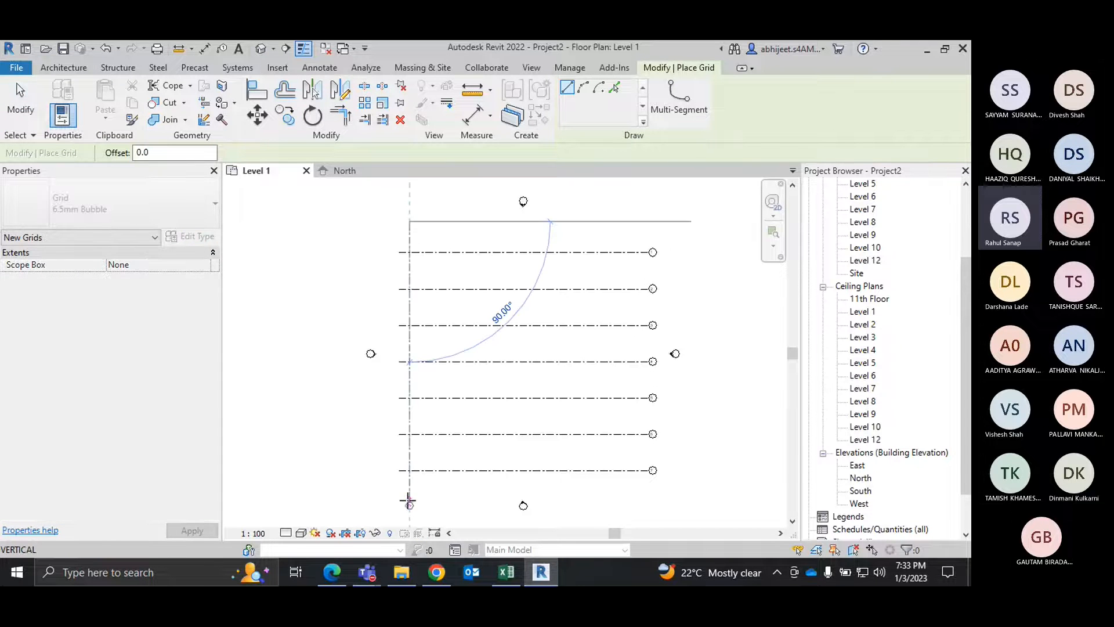
click(409, 487)
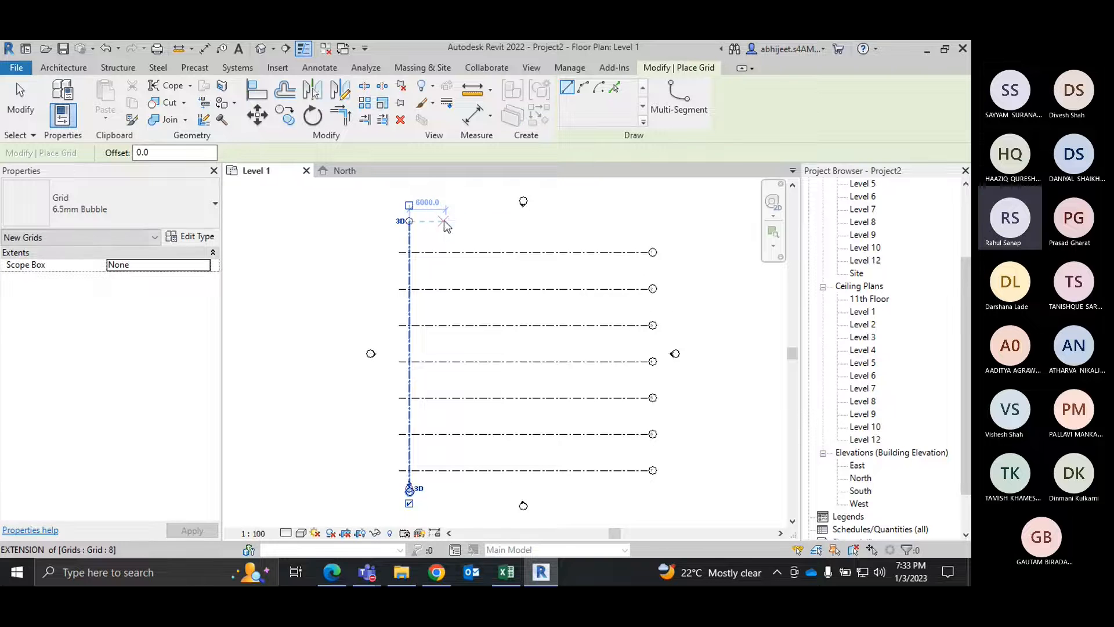
right_click(445, 221)
click(472, 230)
right_click(463, 192)
click(482, 200)
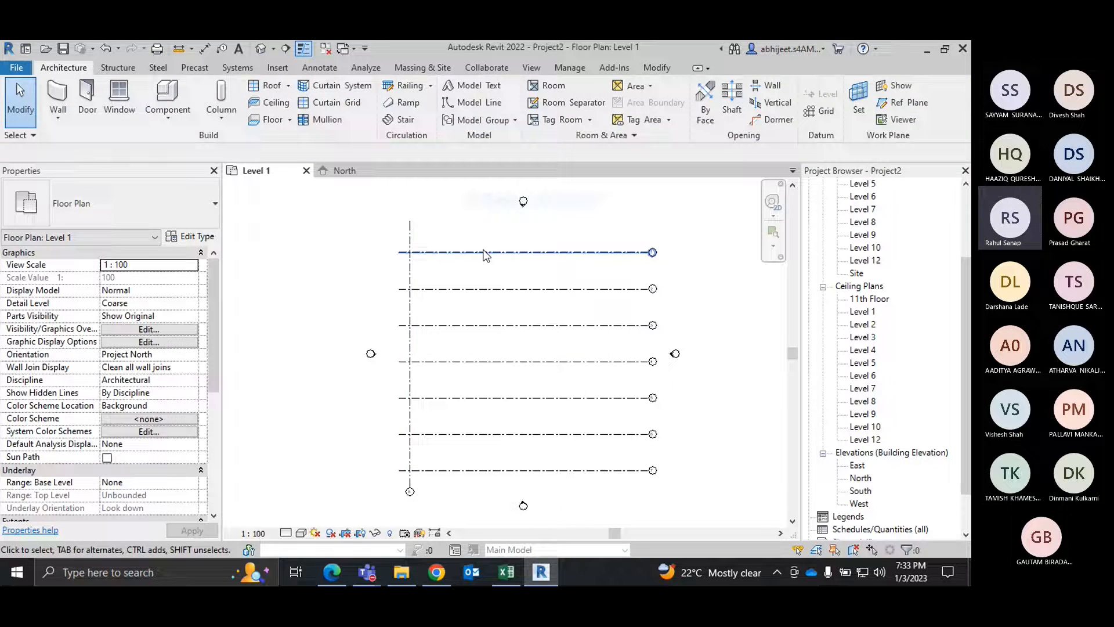
Step: Rename the vertical grid line near the left ends of the horizontal grids as A
scroll(667, 441, up, 5)
scroll(755, 365, down, 3)
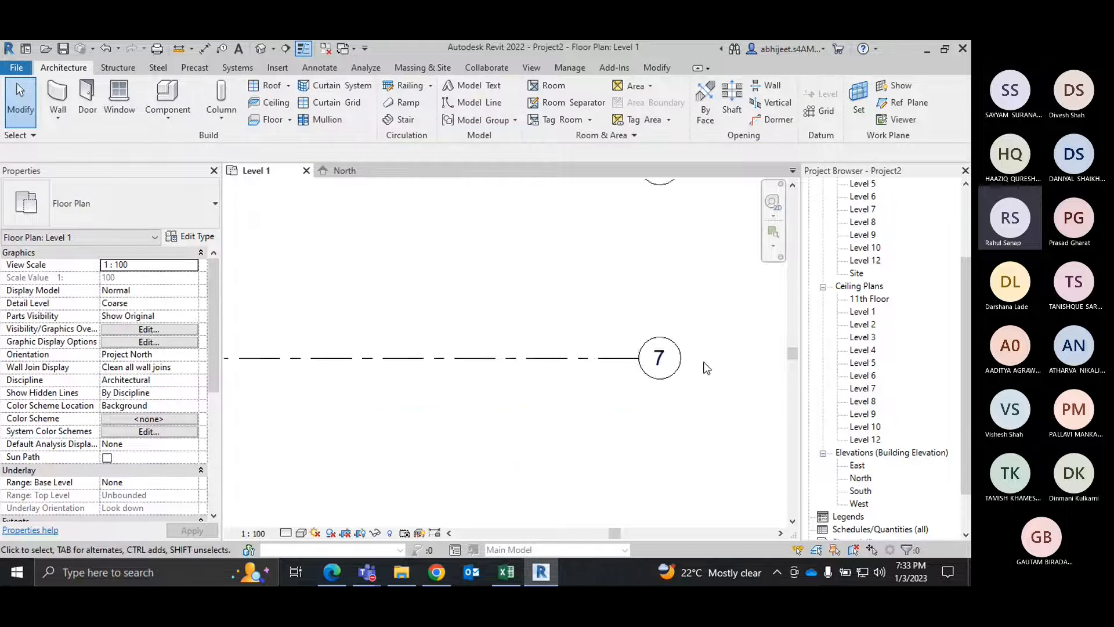
scroll(706, 351, down, 3)
scroll(492, 359, up, 3)
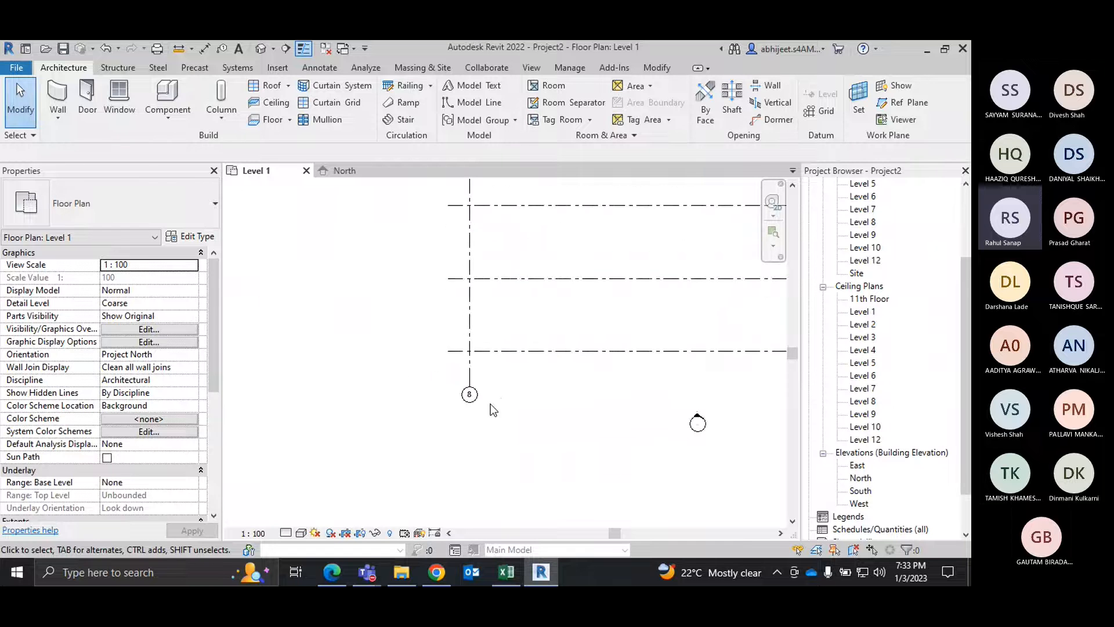
scroll(490, 396, up, 3)
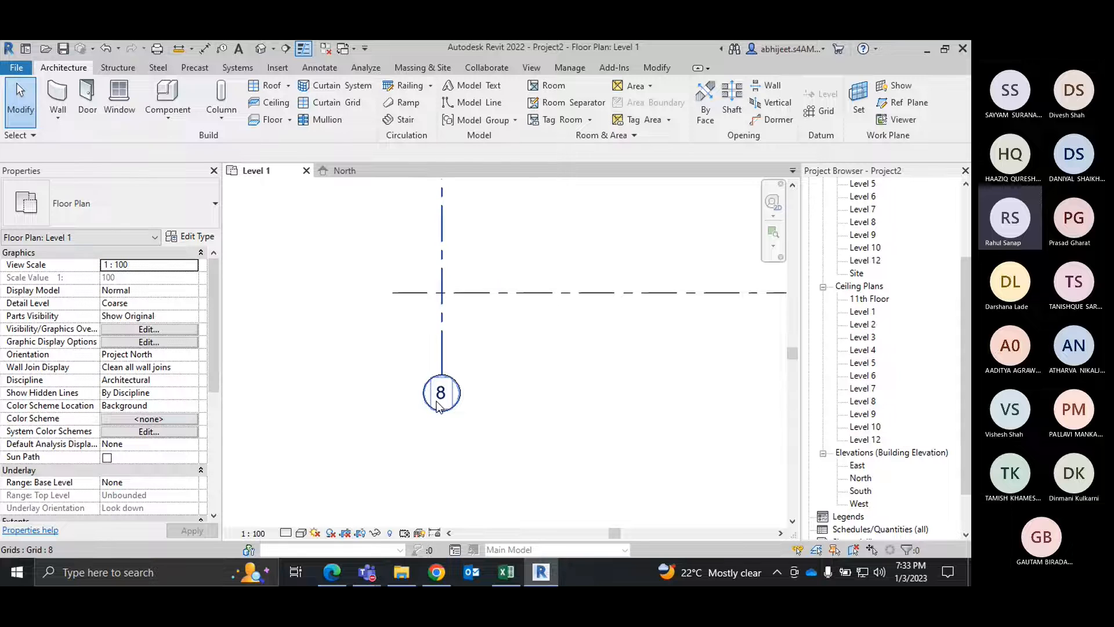
click(458, 397)
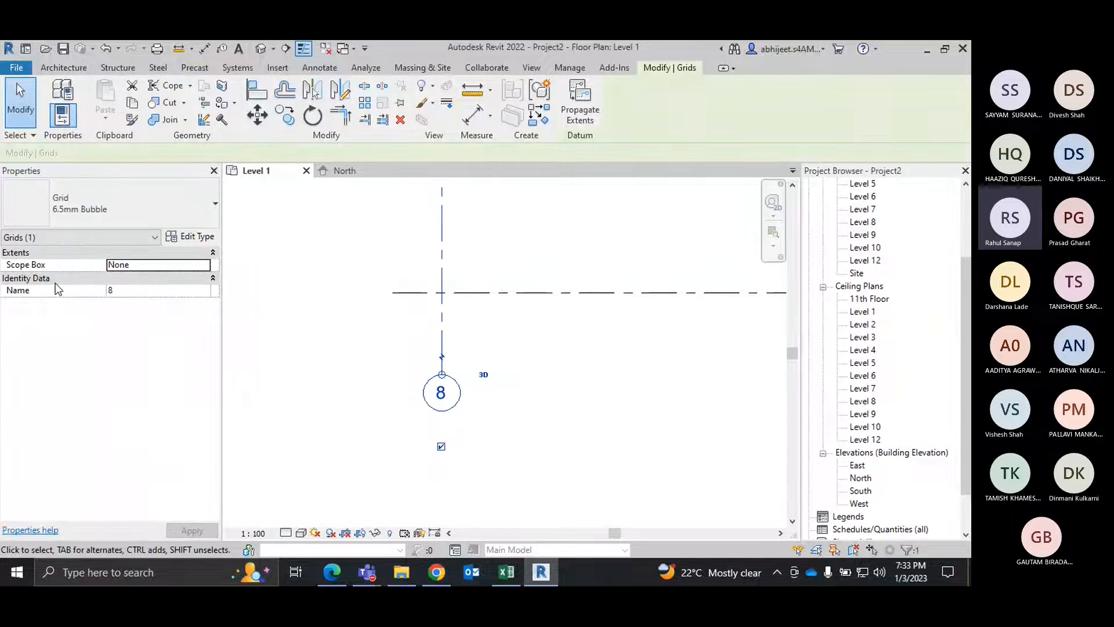
click(133, 290)
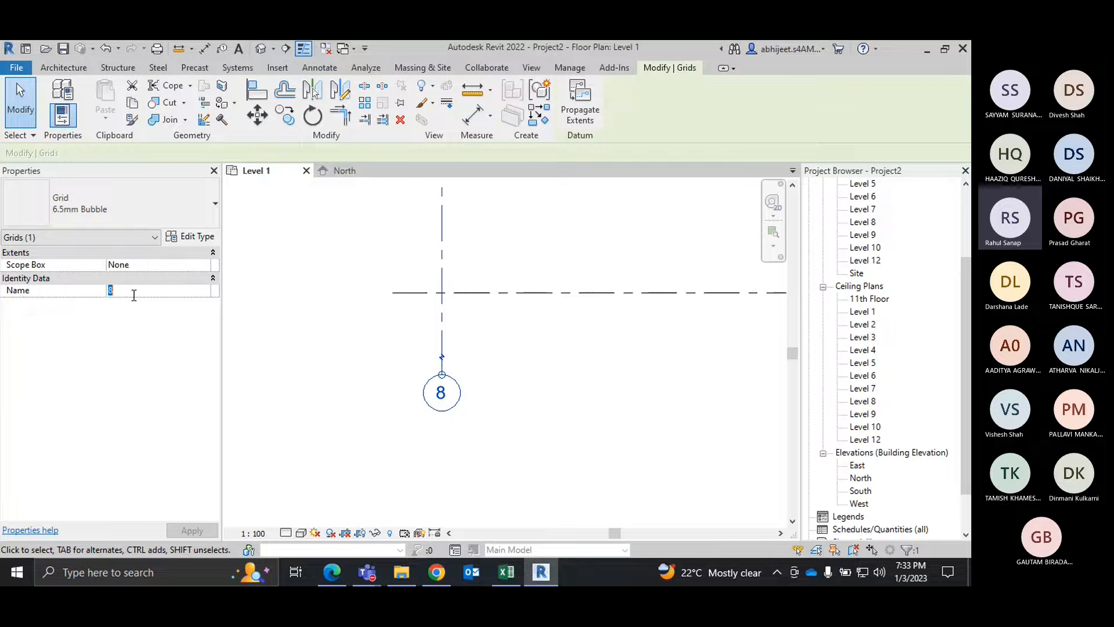
text(A)
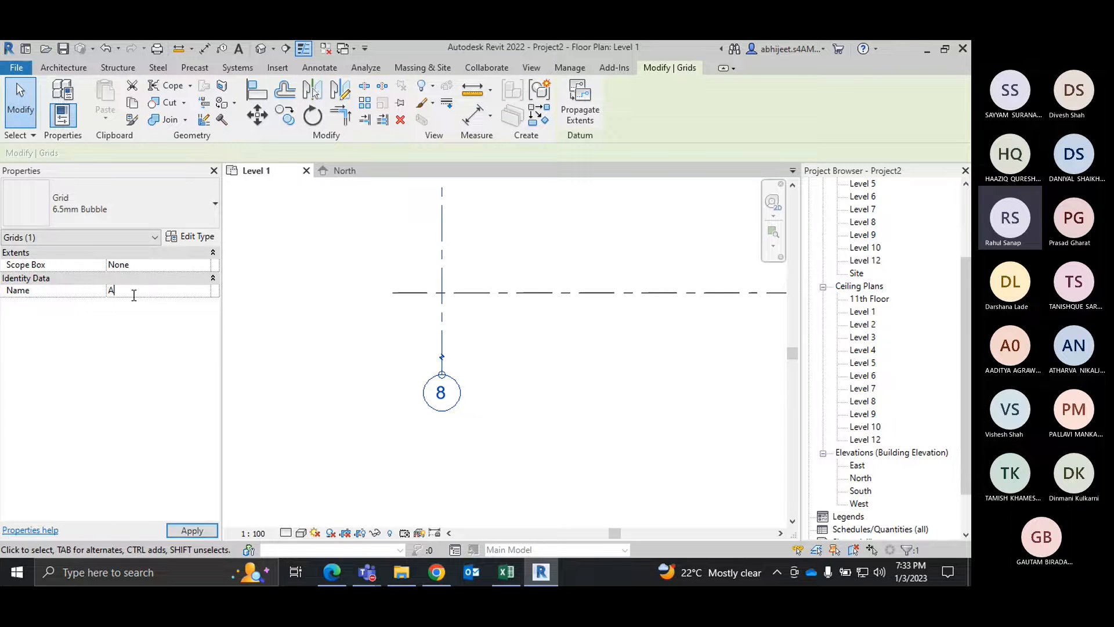
click(271, 308)
scroll(465, 399, down, 5)
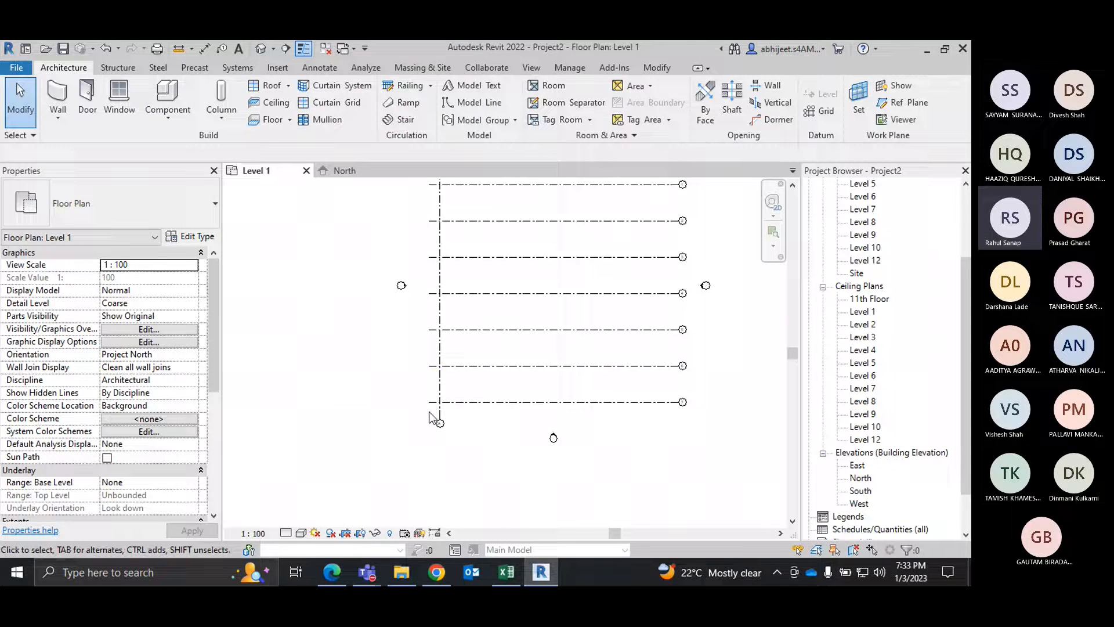
Step: Create eight more vertical grid lines to the right of grid A by picking each preceding line with the Grid tool's offset set to 5000
scroll(431, 410, up, 2)
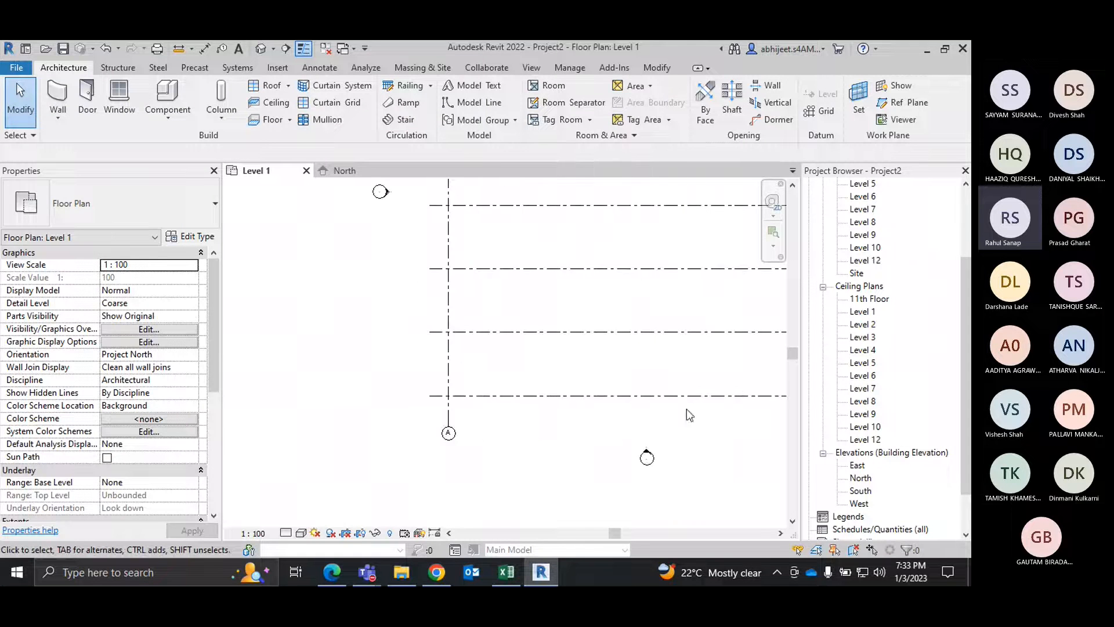
click(826, 111)
click(615, 88)
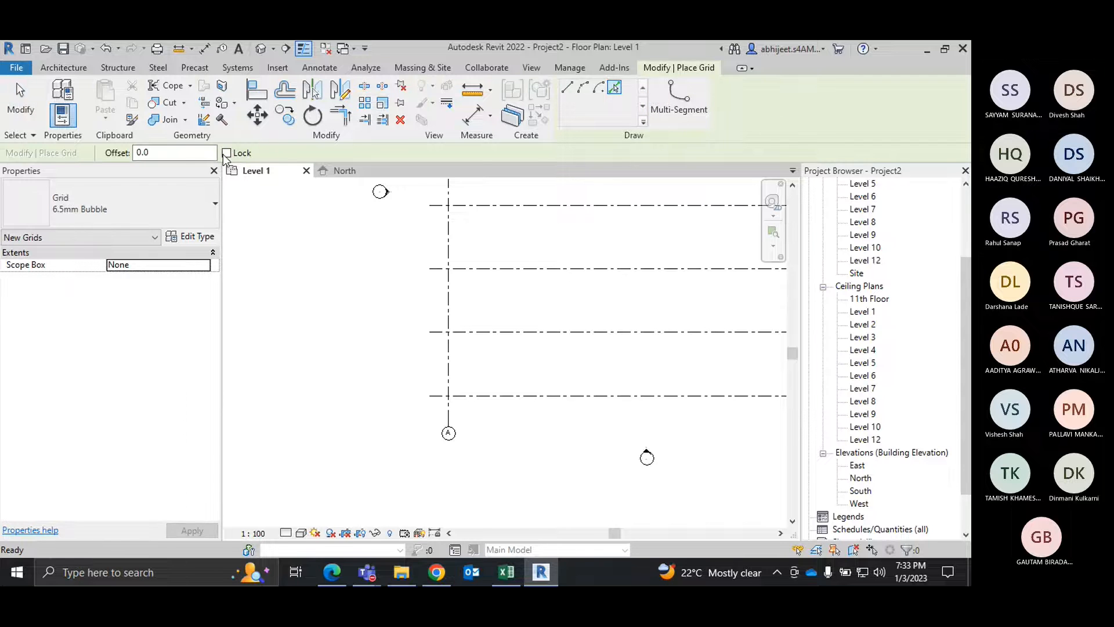
drag(186, 152, 131, 154)
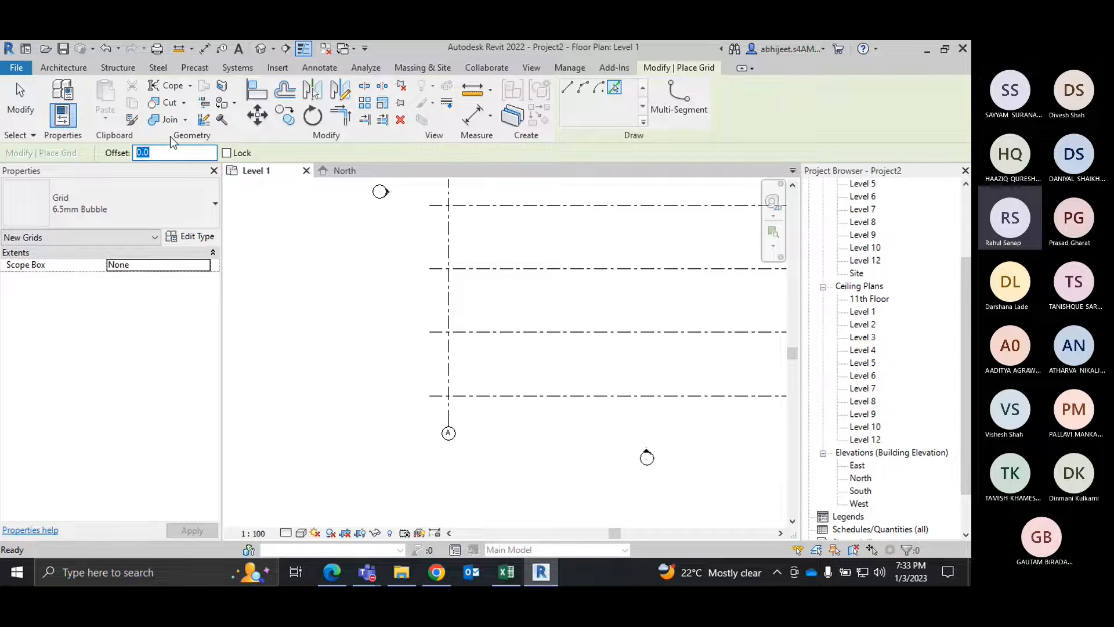
text(5000.0)
click(451, 300)
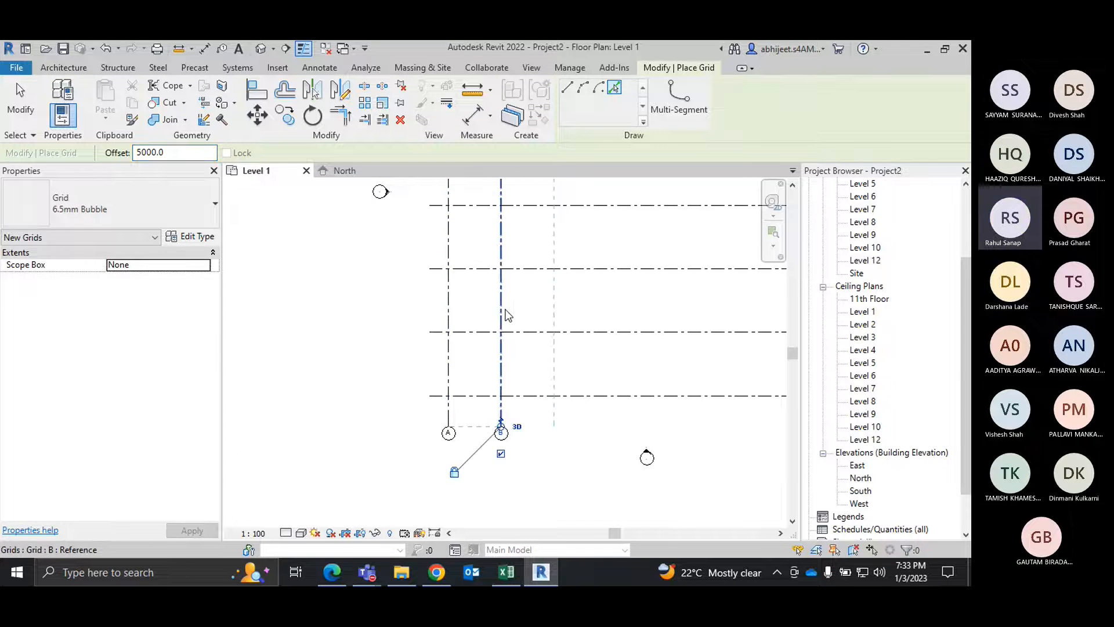
click(501, 316)
click(555, 316)
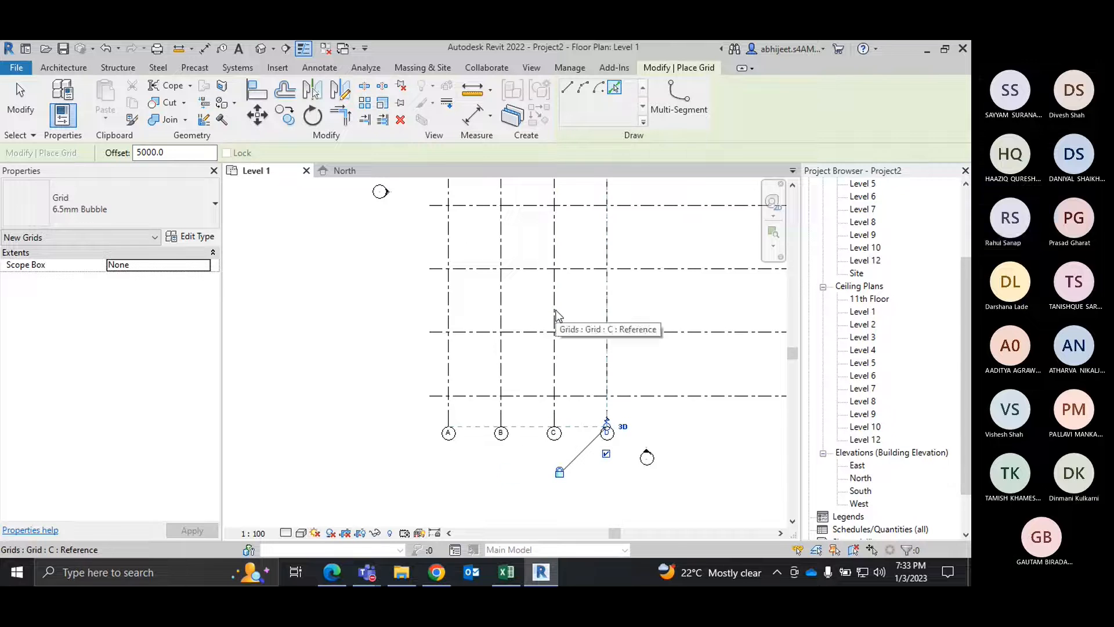
click(608, 314)
click(661, 307)
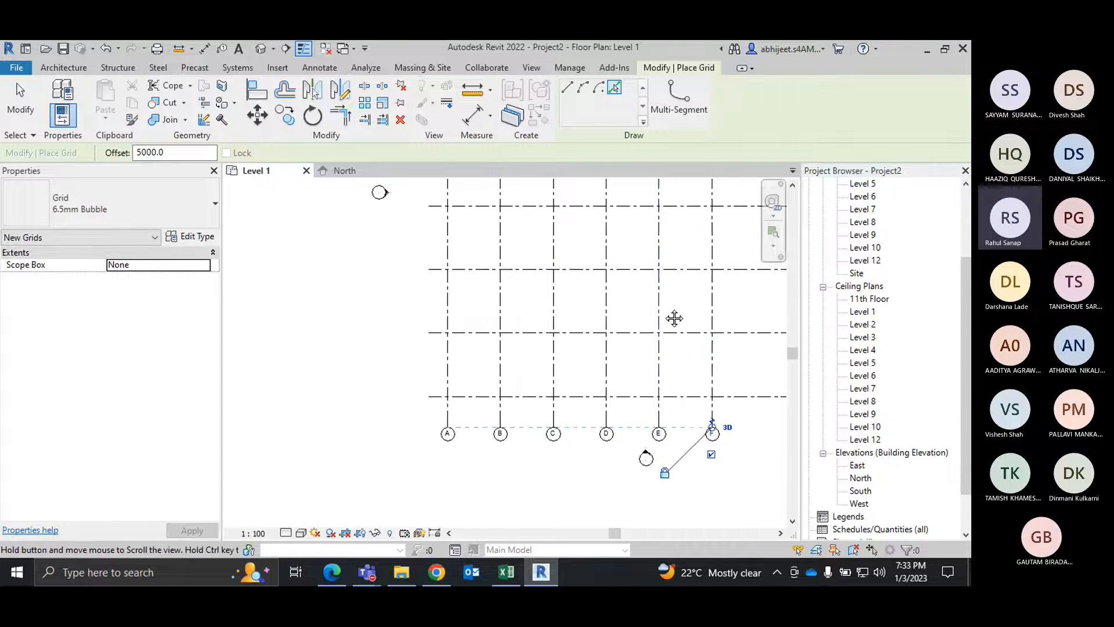
middle_drag(671, 319, 632, 316)
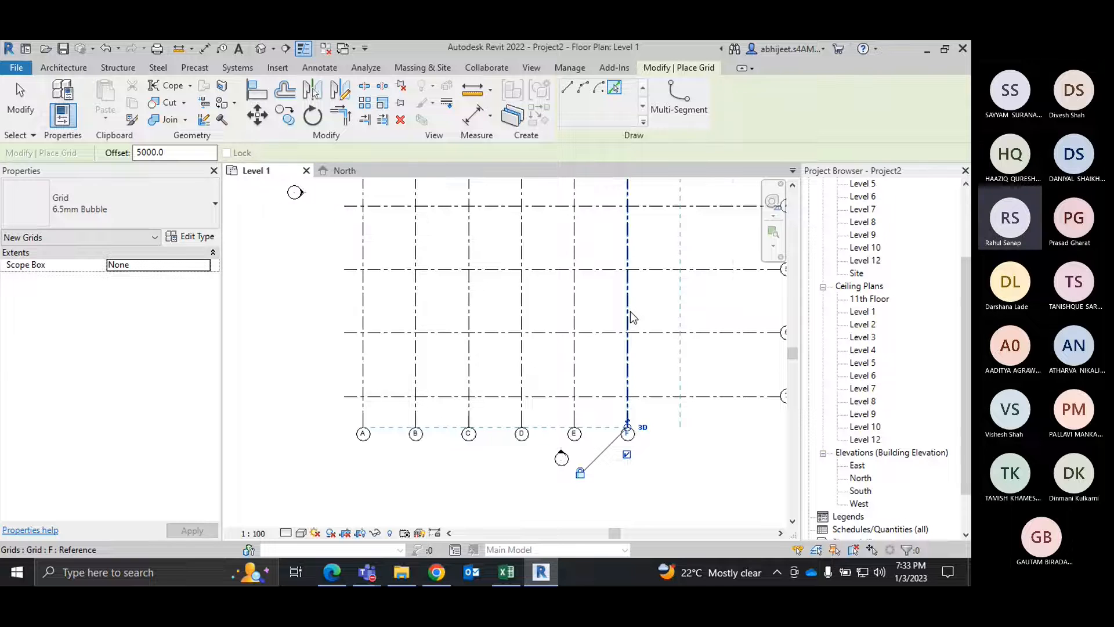
click(632, 316)
click(682, 316)
middle_drag(734, 316, 635, 317)
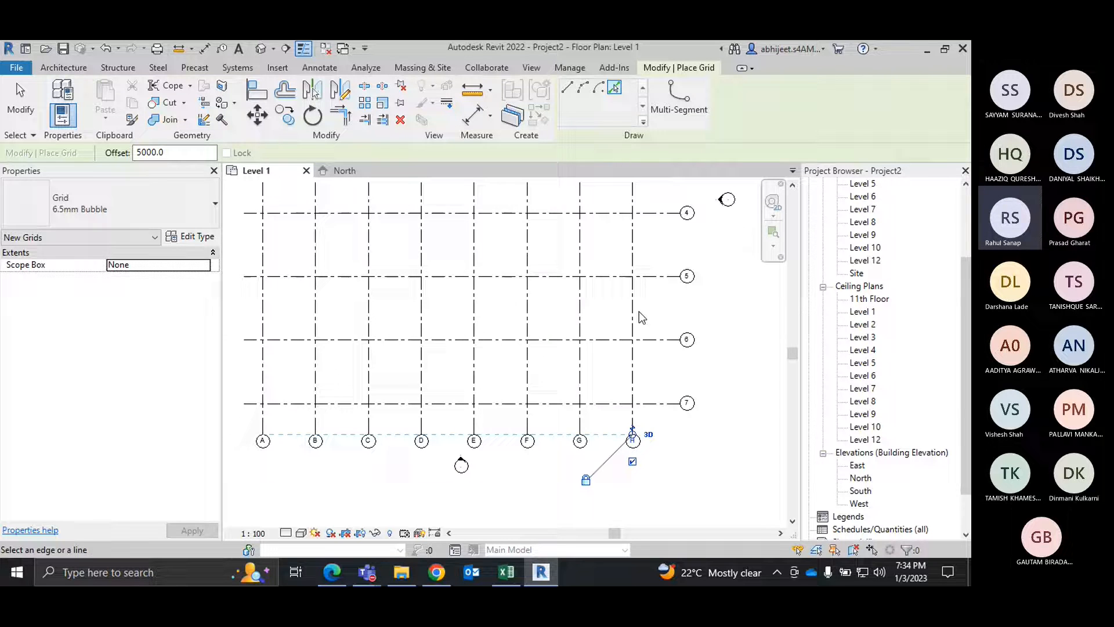
click(634, 317)
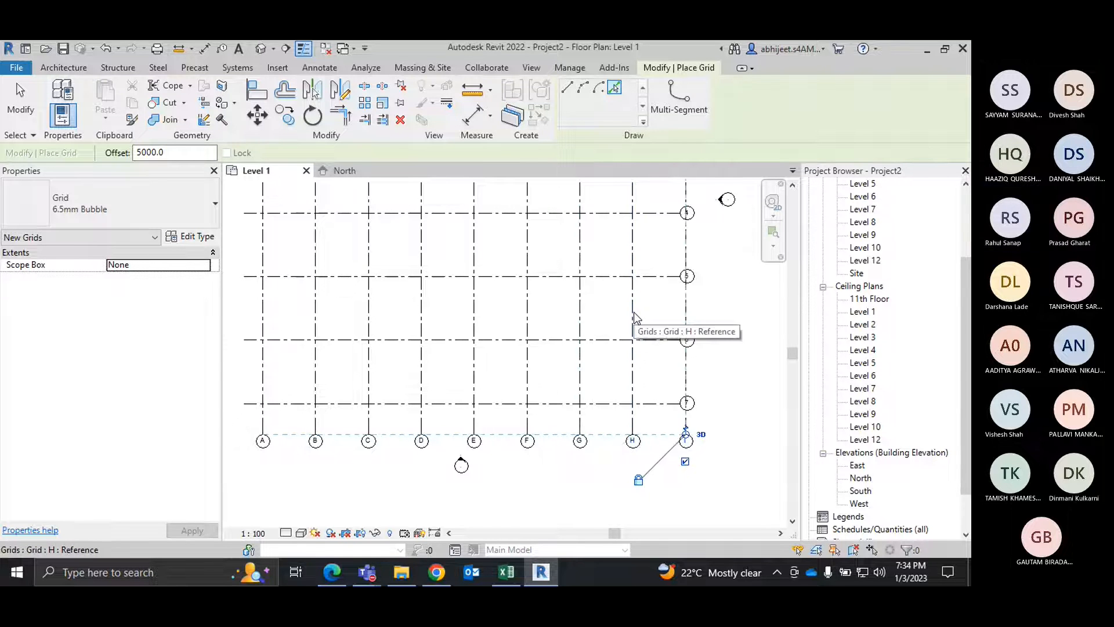
right_click(754, 334)
click(757, 339)
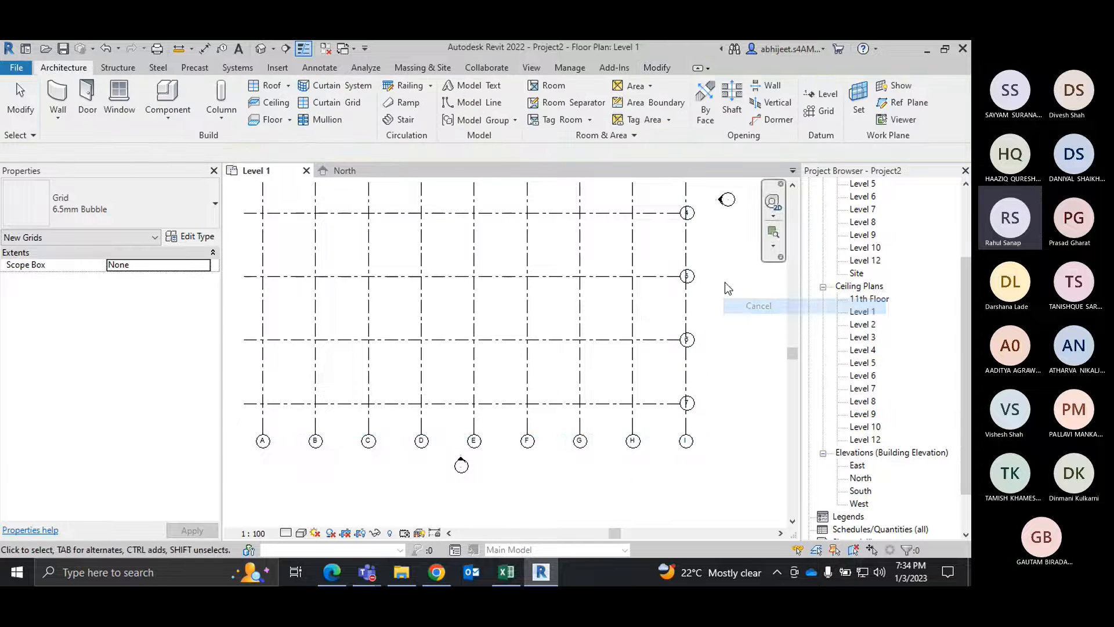
Step: Extend the aligned right ends of the horizontal grids so their bubbles sit clear beyond vertical grid I
middle_drag(725, 282, 568, 471)
click(550, 231)
scroll(556, 230, up, 2)
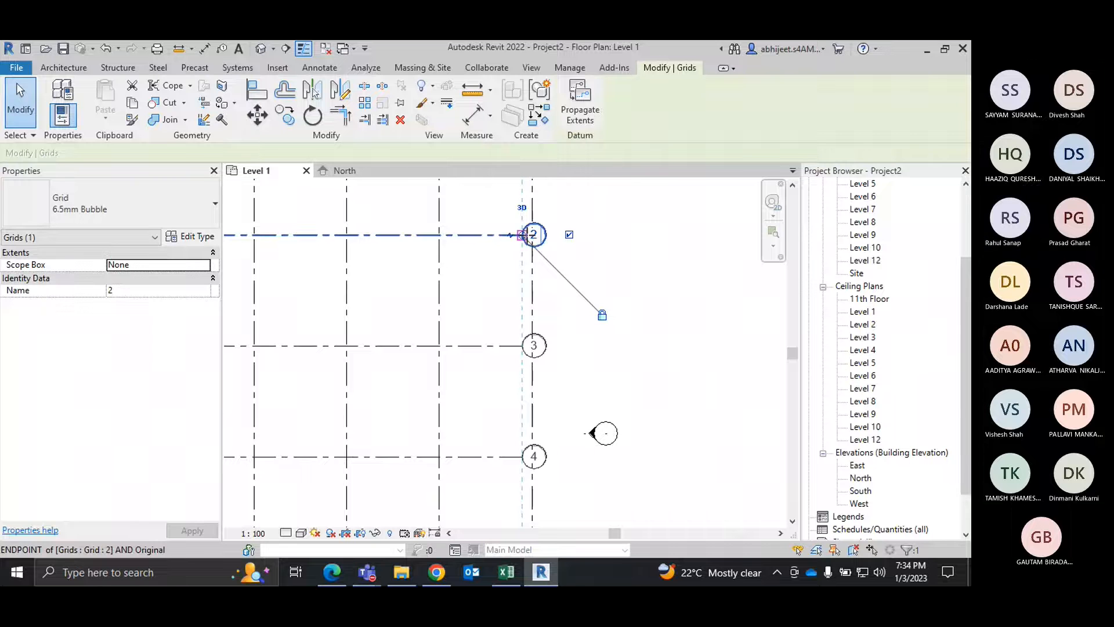
drag(526, 238, 574, 238)
click(666, 281)
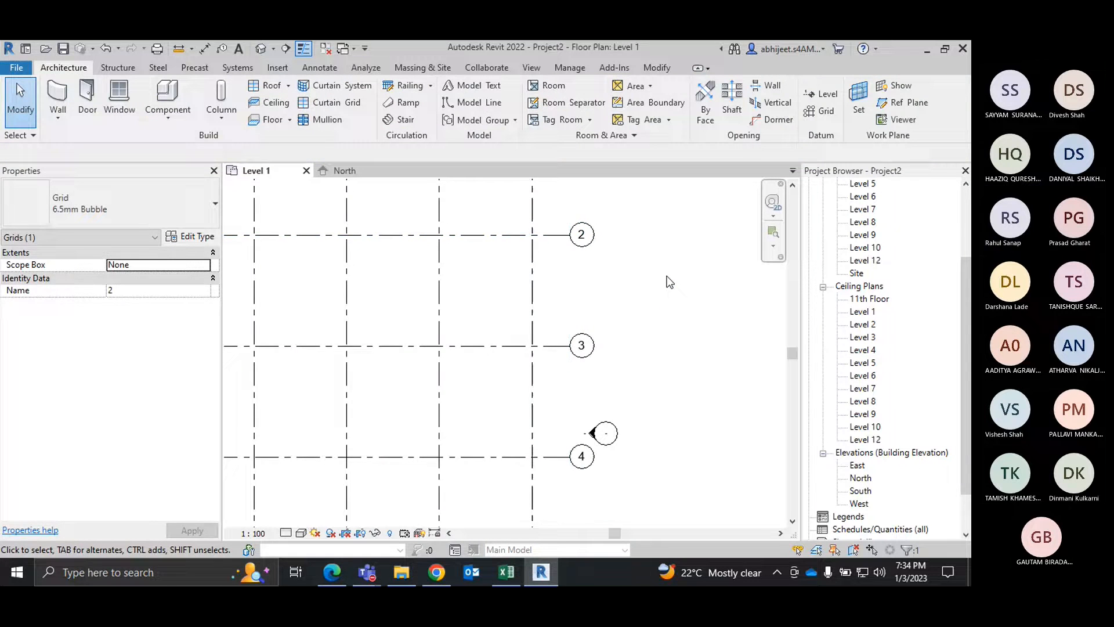
scroll(661, 256, down, 3)
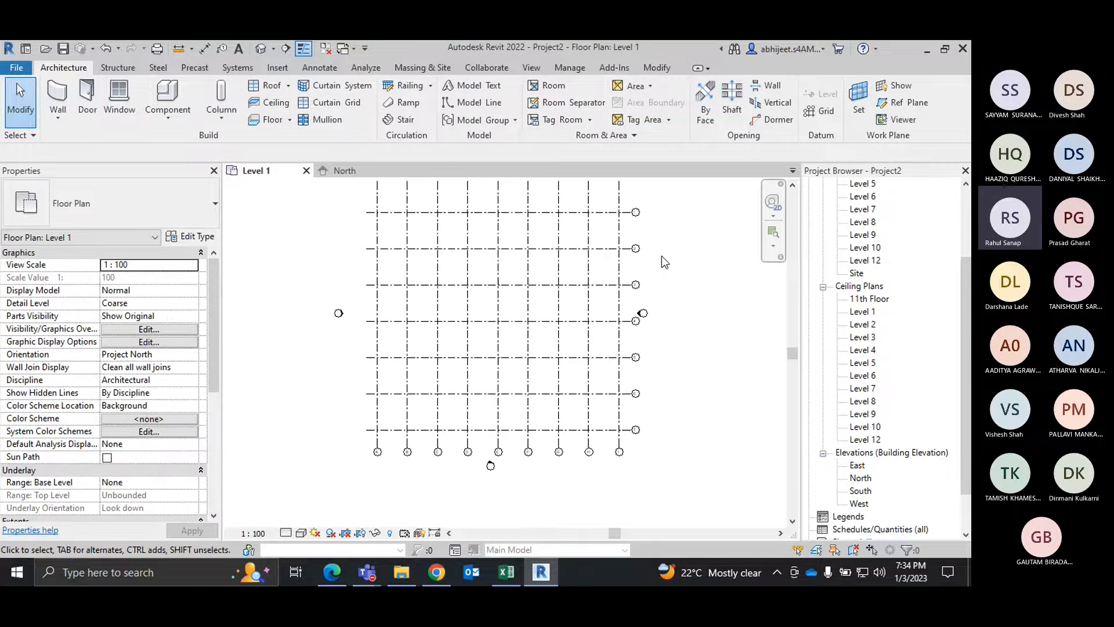
middle_drag(662, 256, 675, 294)
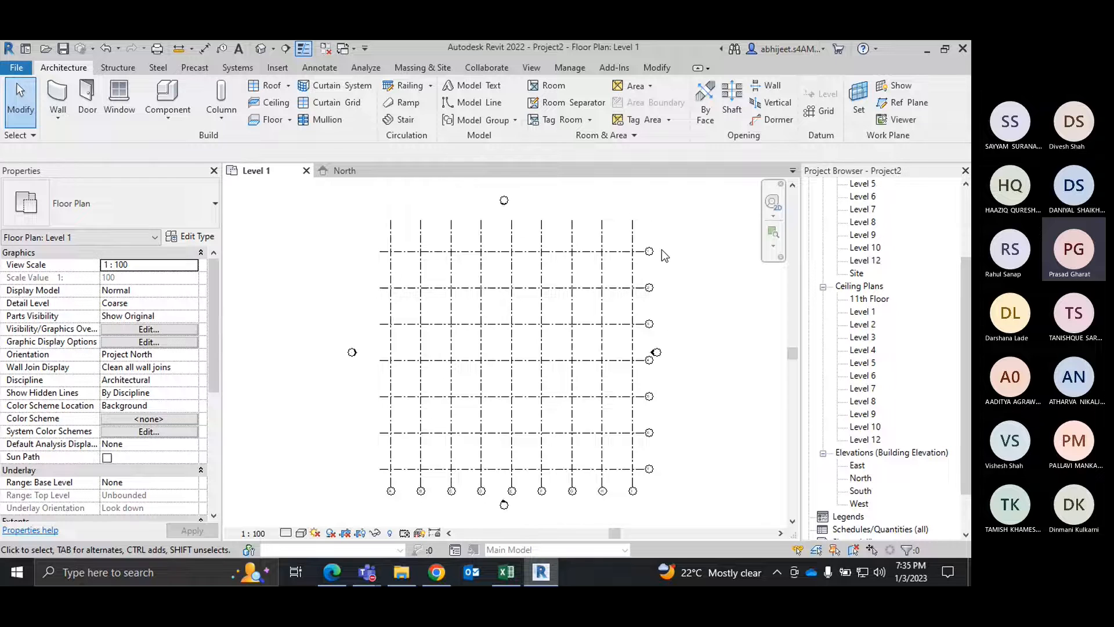
Step: Draw an intermediate horizontal grid line between grids 6 and 7, with its end aligned to their bubbles
scroll(401, 441, up, 4)
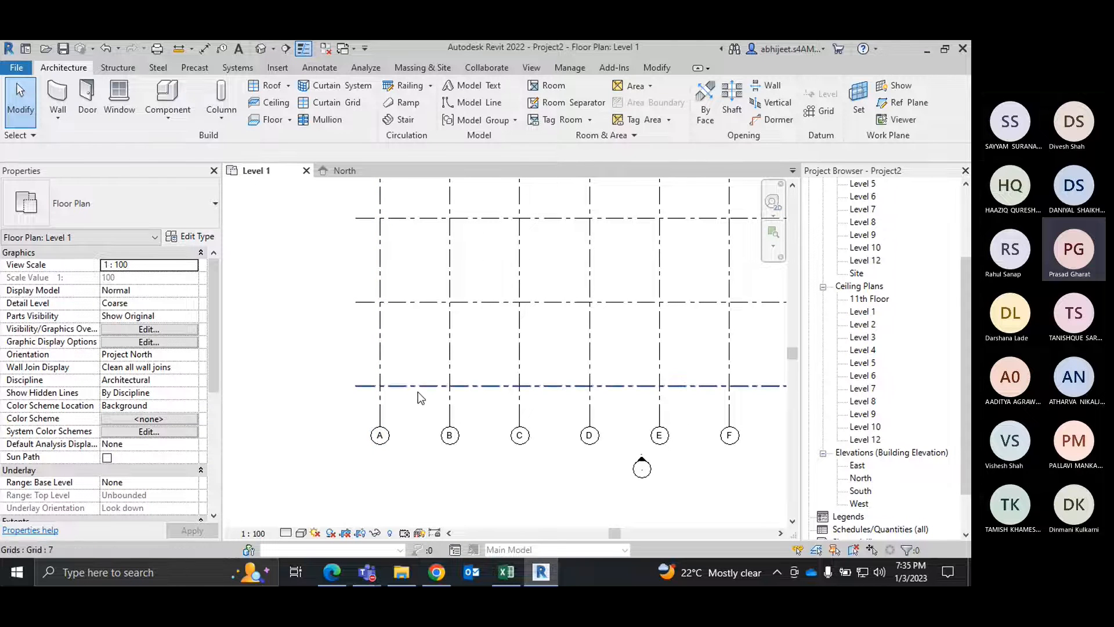
middle_drag(417, 392, 297, 352)
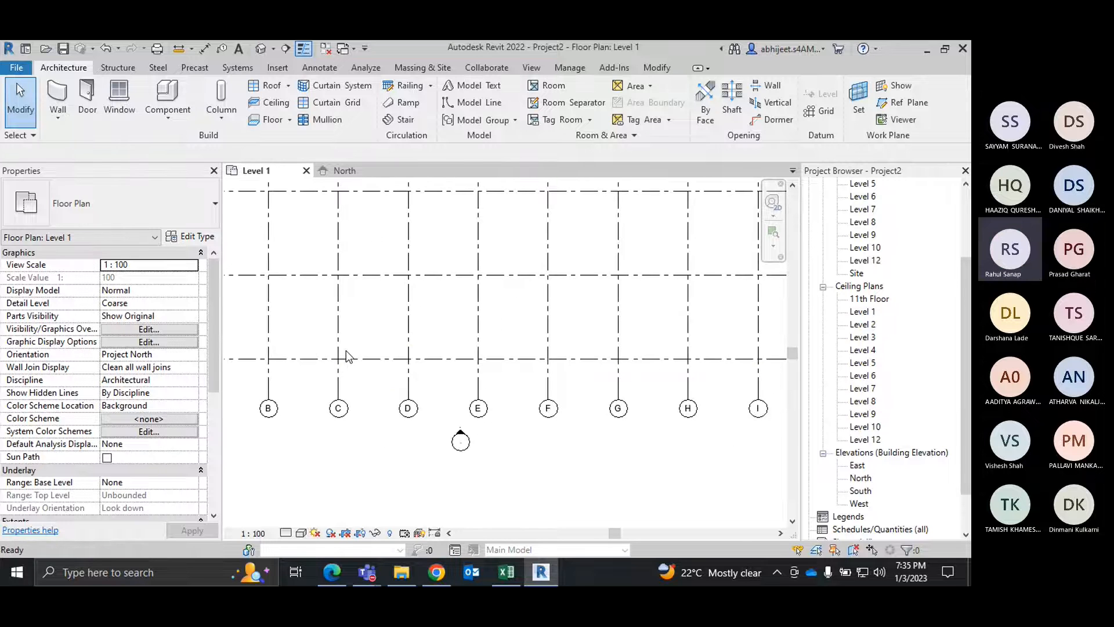
scroll(445, 359, down, 2)
scroll(657, 327, up, 4)
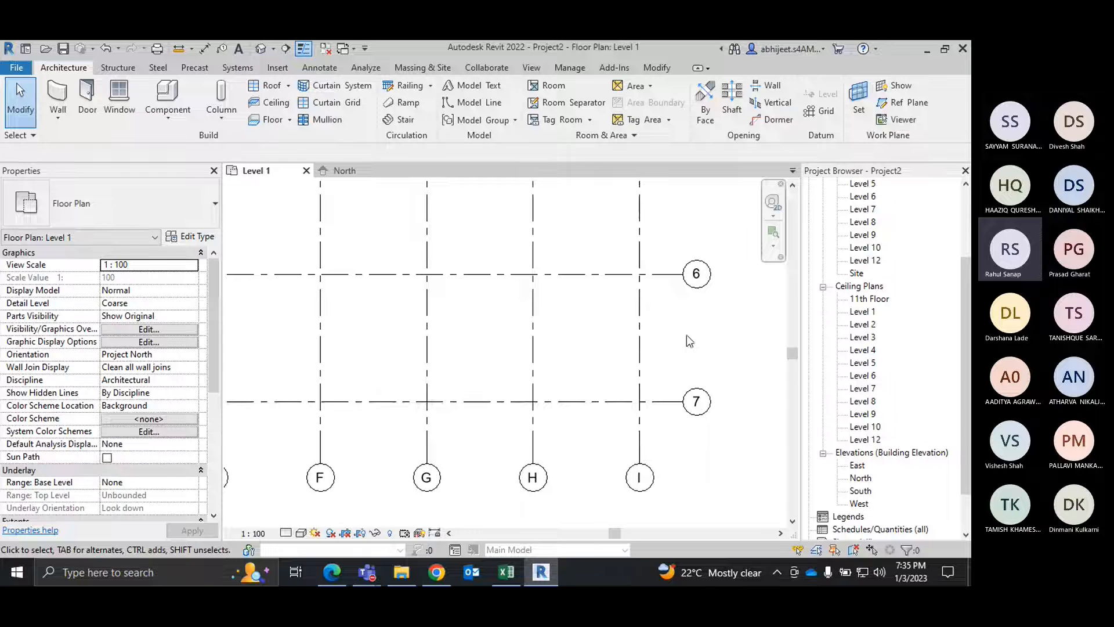
click(821, 111)
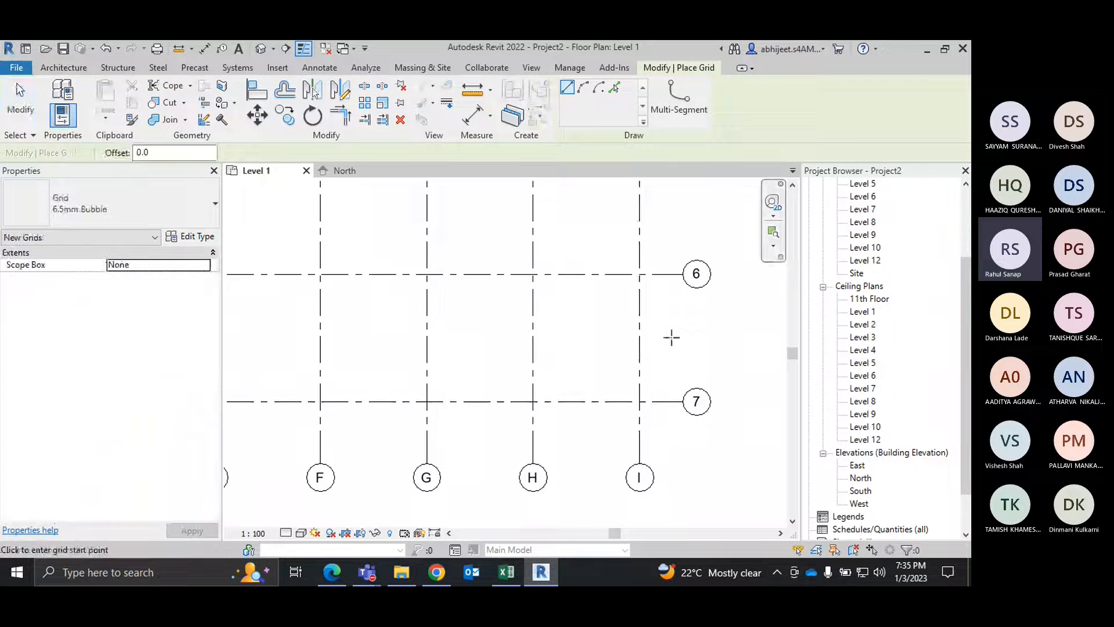
scroll(701, 285, up, 1)
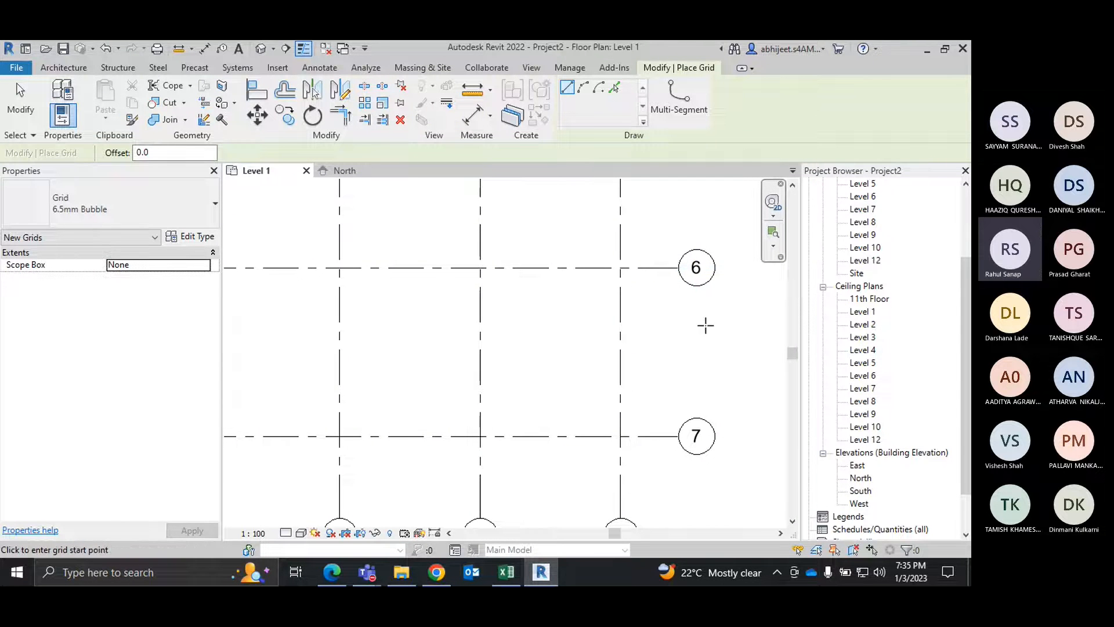
scroll(702, 354, down, 4)
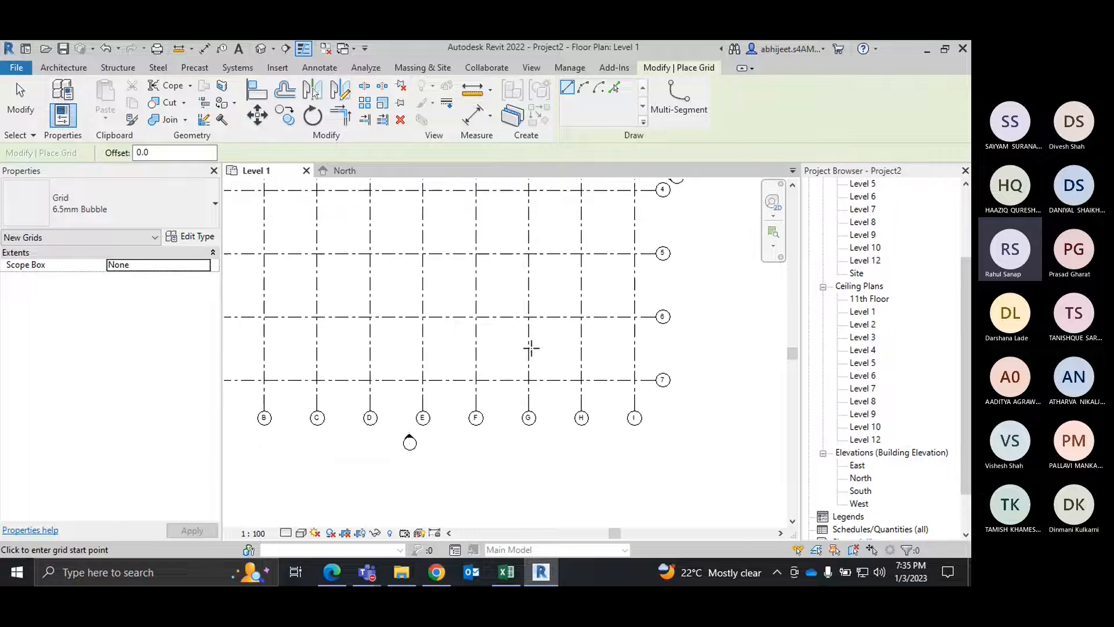
click(272, 339)
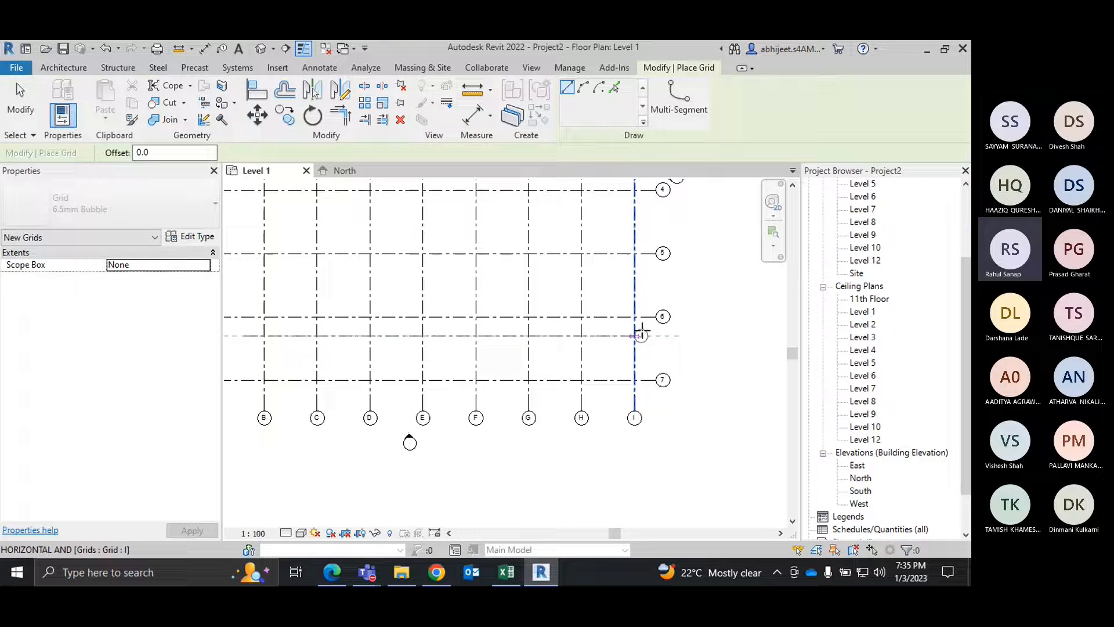
scroll(641, 332, up, 3)
click(672, 328)
right_click(711, 321)
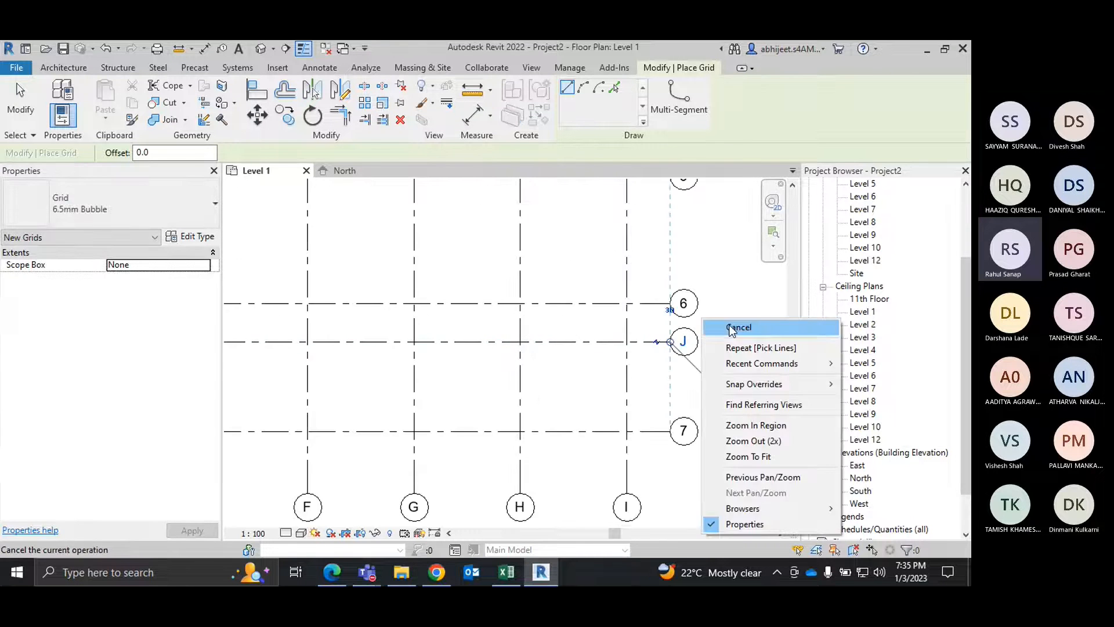
click(733, 328)
Step: Rename the intermediate grid line between grids 6 and 7 as 6-A
scroll(691, 341, up, 3)
click(691, 341)
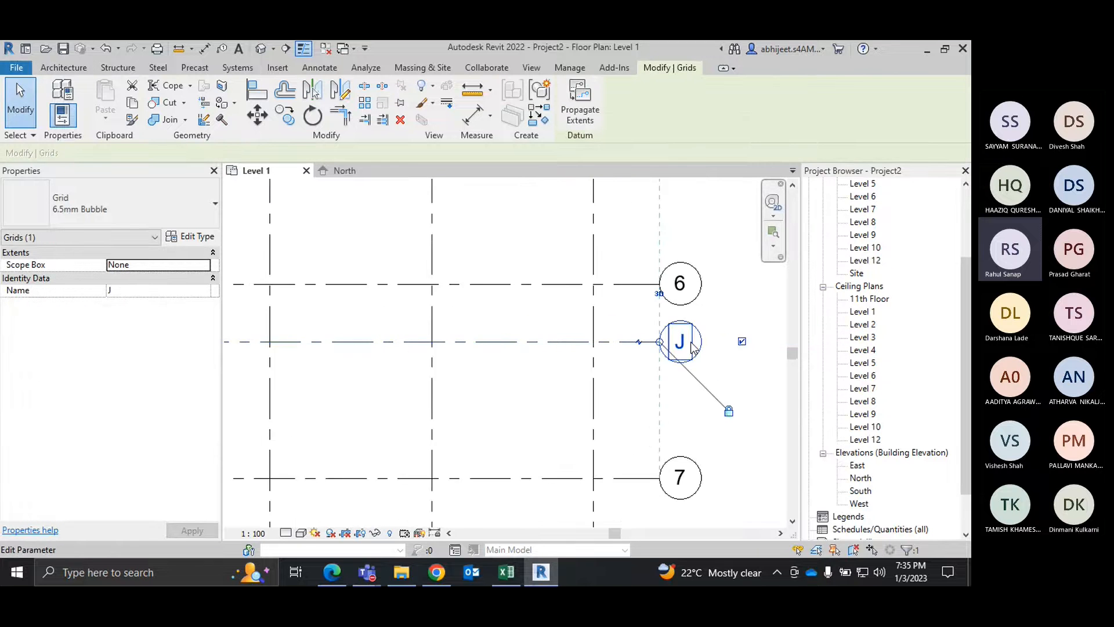
click(172, 290)
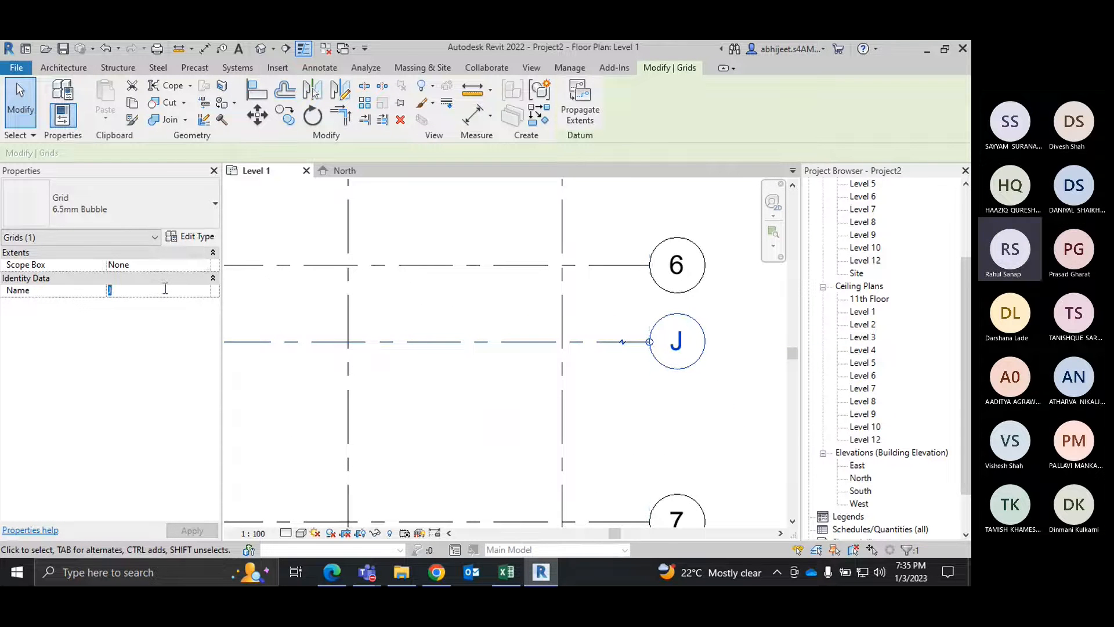
text(6-A)
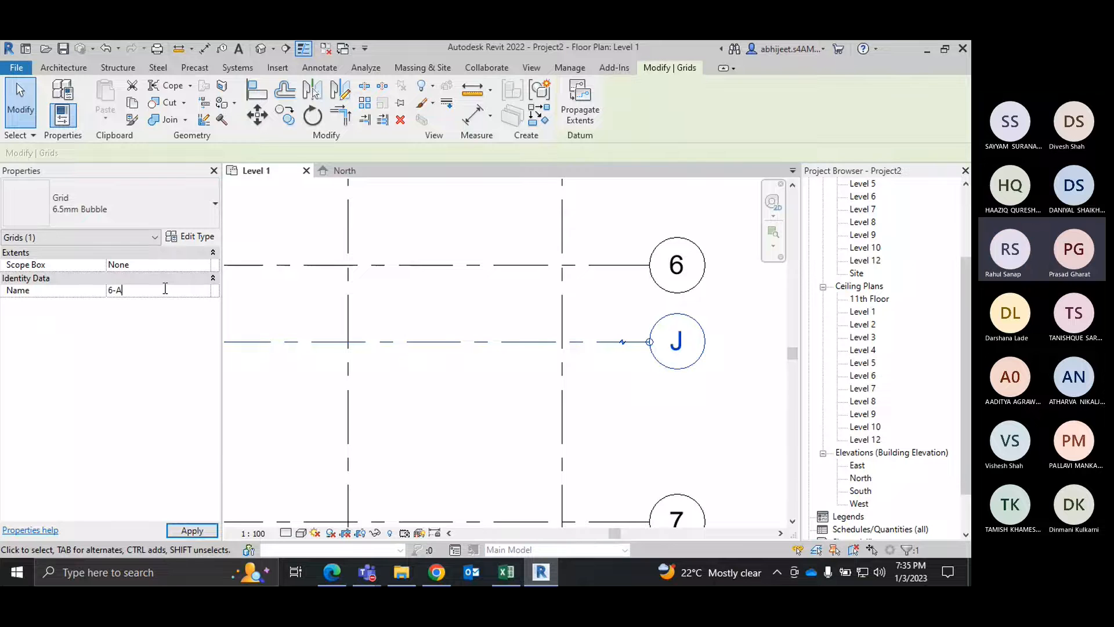
click(719, 429)
scroll(719, 423, down, 3)
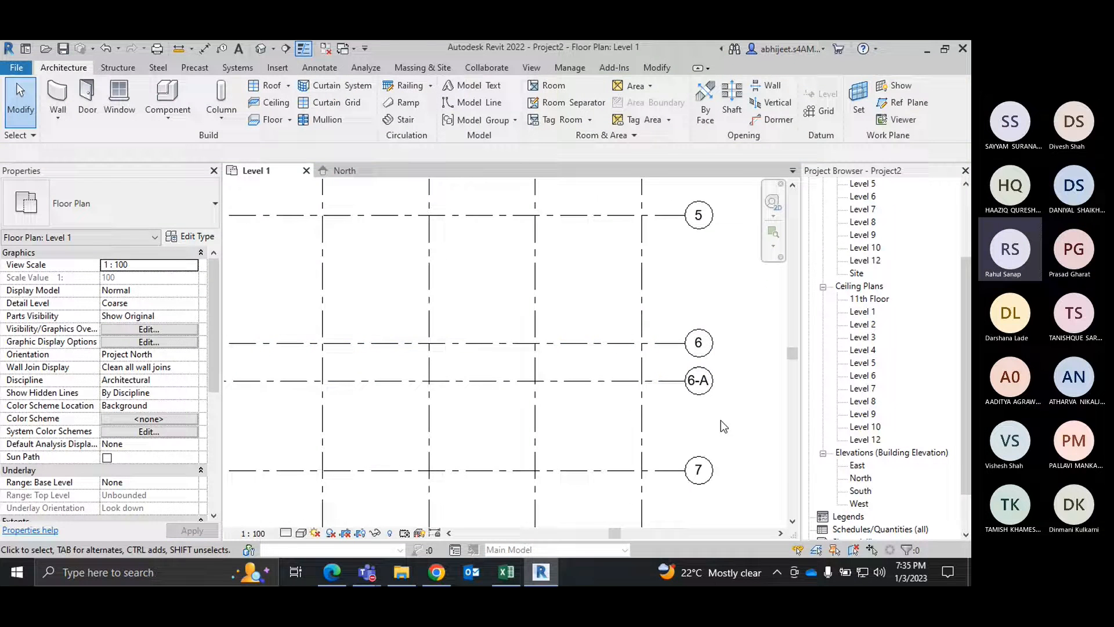
middle_drag(721, 419, 713, 379)
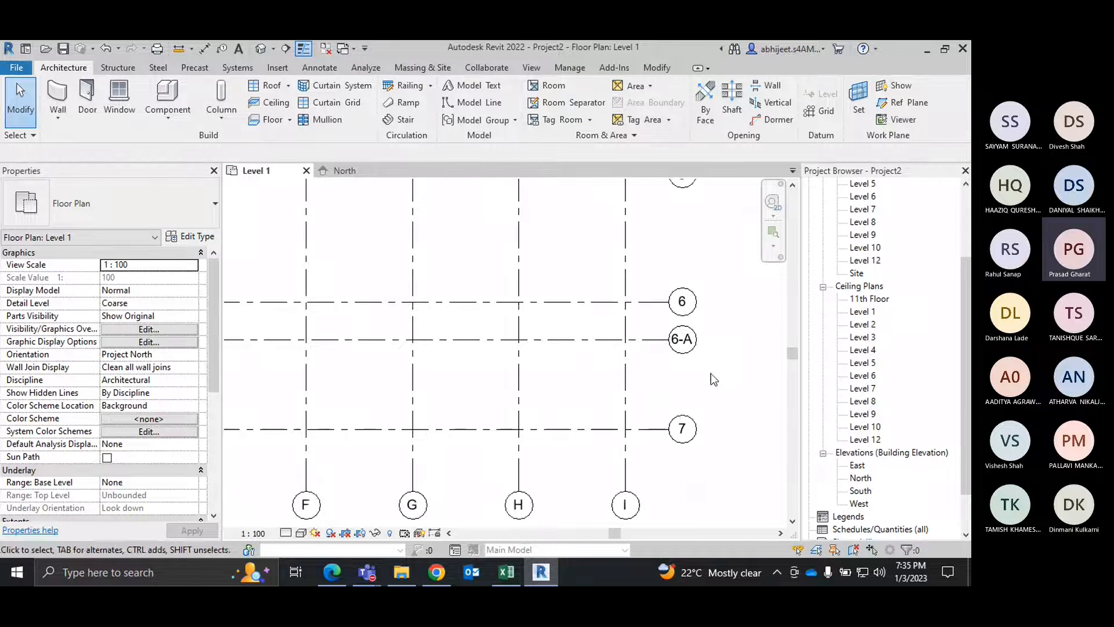
Step: Examine the overall Level 1 grid layout, including the numbered horizontal and lettered vertical grid bubbles and intermediate grid 6-A
scroll(686, 367, down, 2)
right_click(737, 297)
click(749, 305)
scroll(712, 360, down, 2)
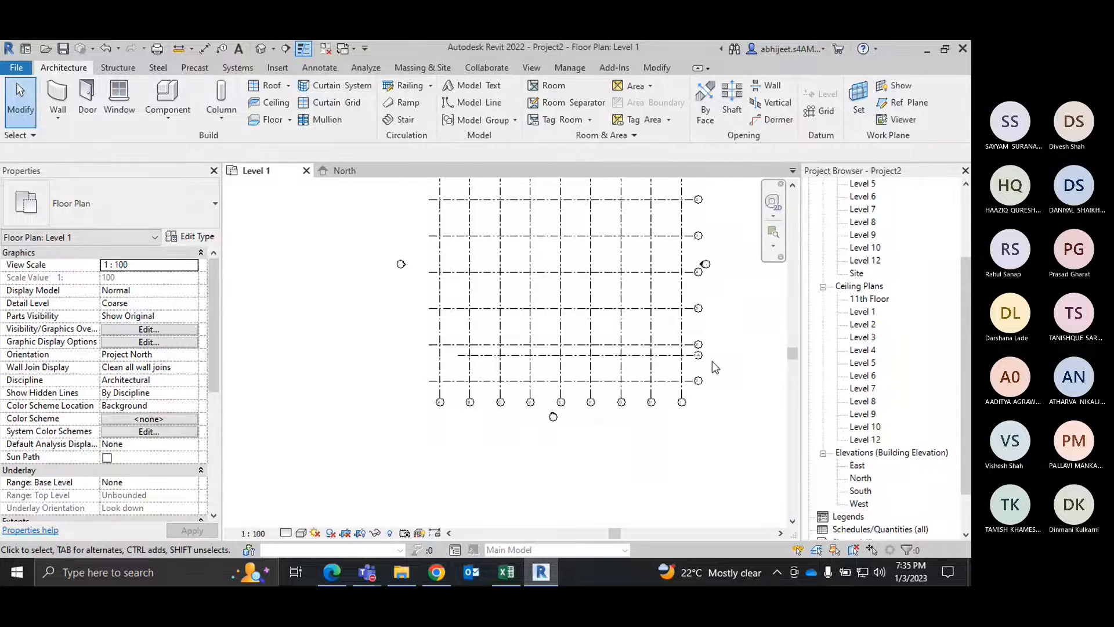
middle_drag(714, 362, 713, 427)
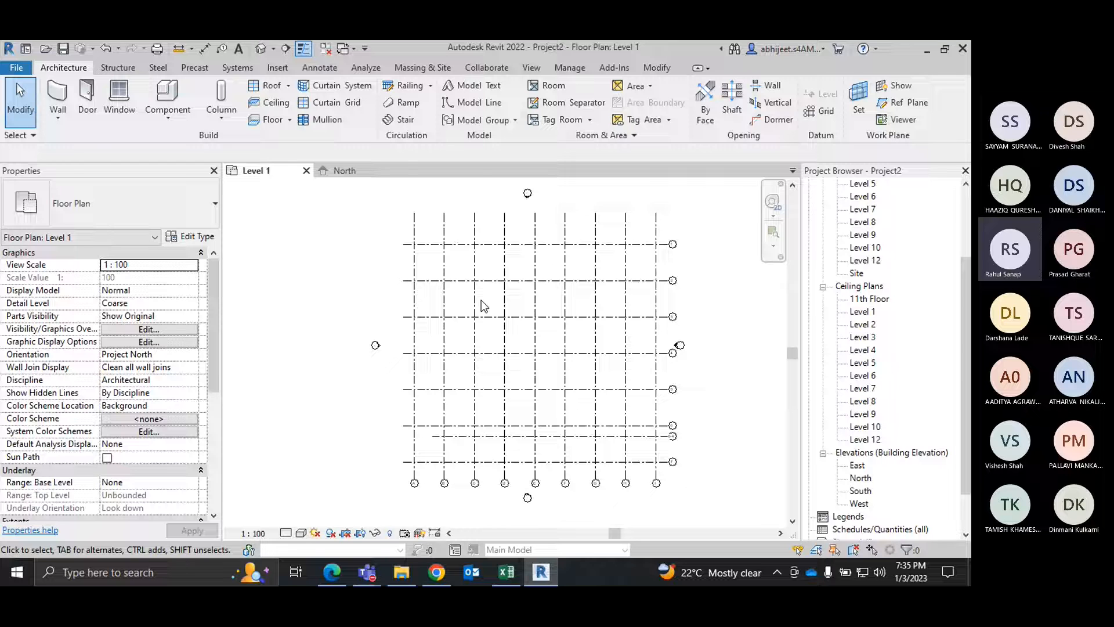
scroll(626, 462, up, 3)
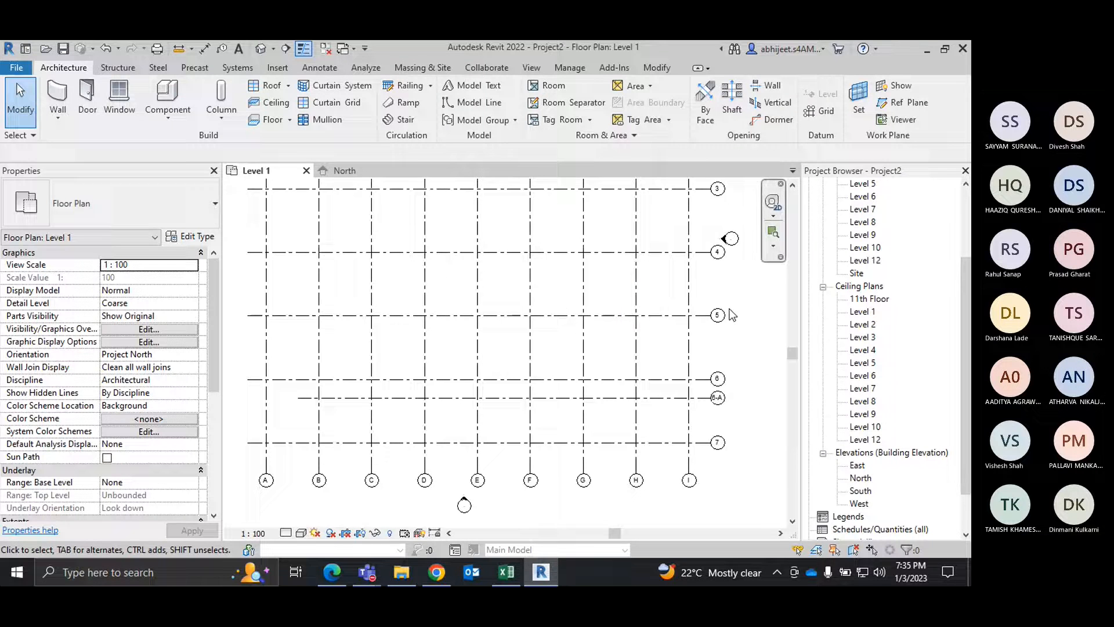
scroll(701, 393, down, 1)
scroll(700, 393, down, 2)
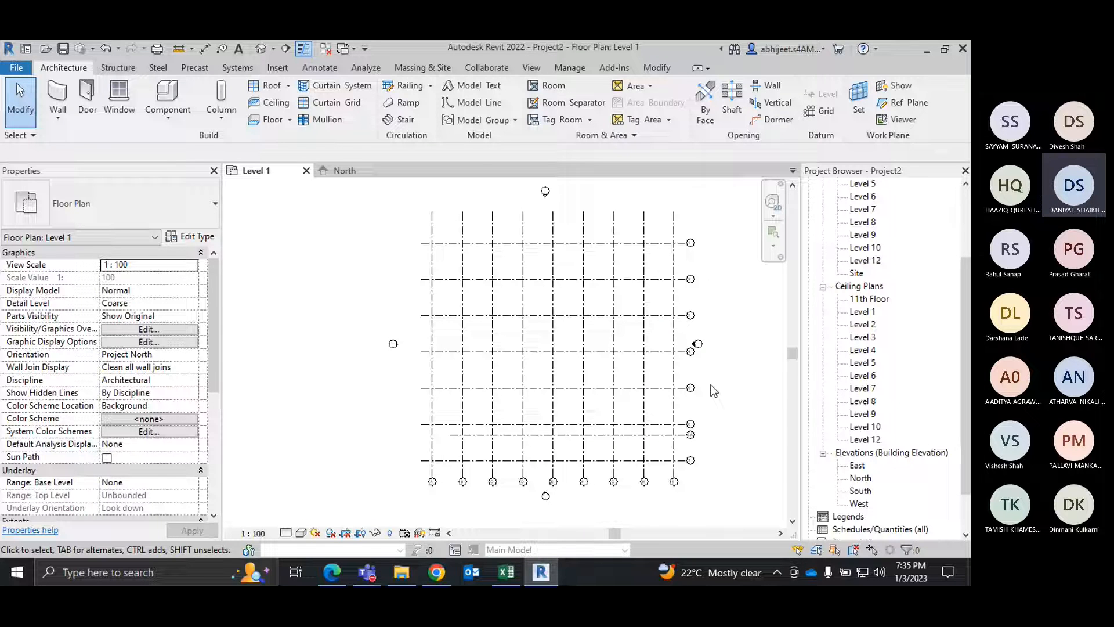
scroll(720, 390, up, 1)
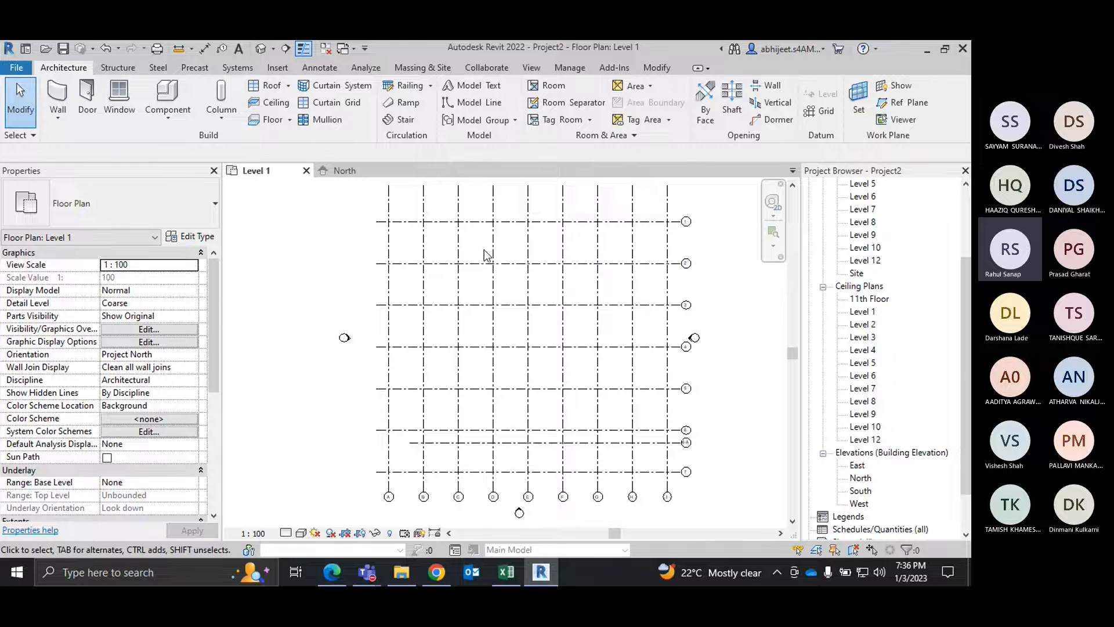
scroll(470, 224, up, 2)
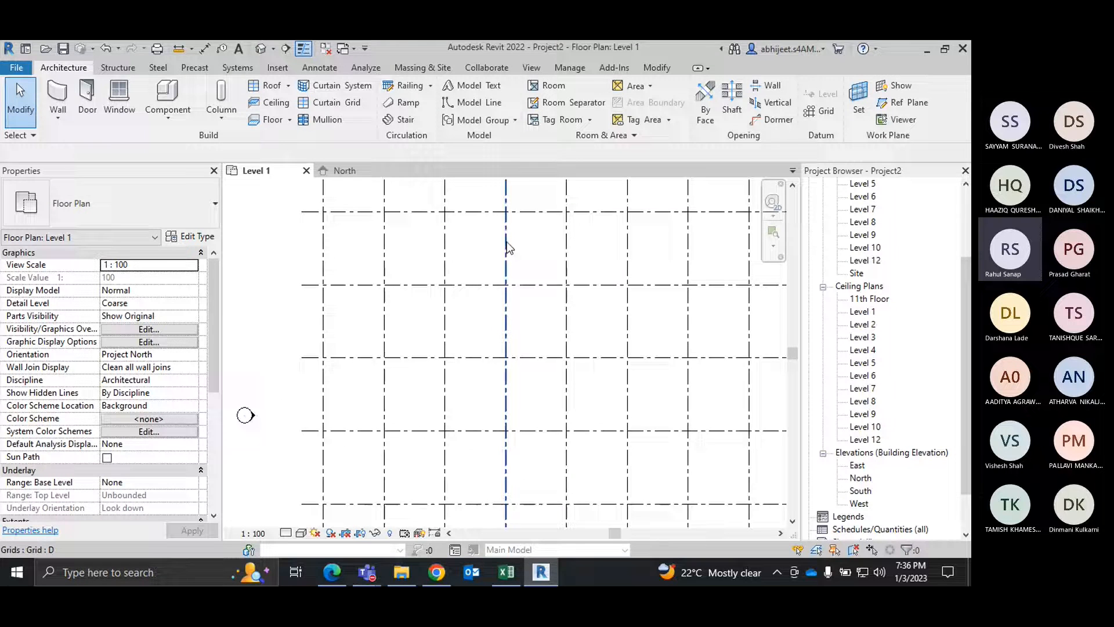
scroll(509, 241, down, 2)
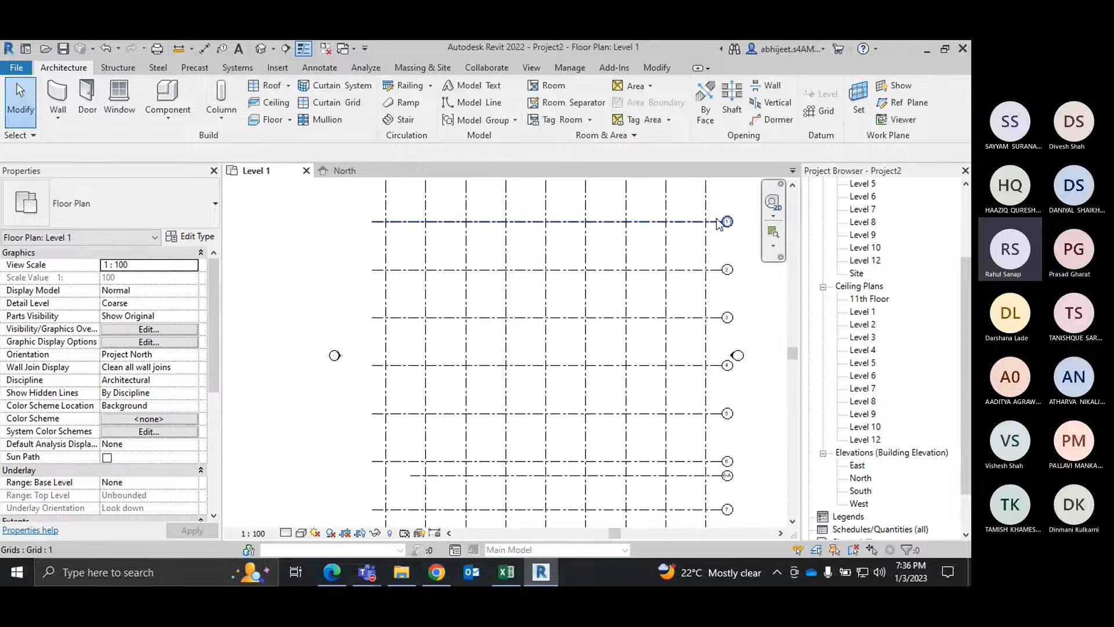
scroll(720, 221, up, 2)
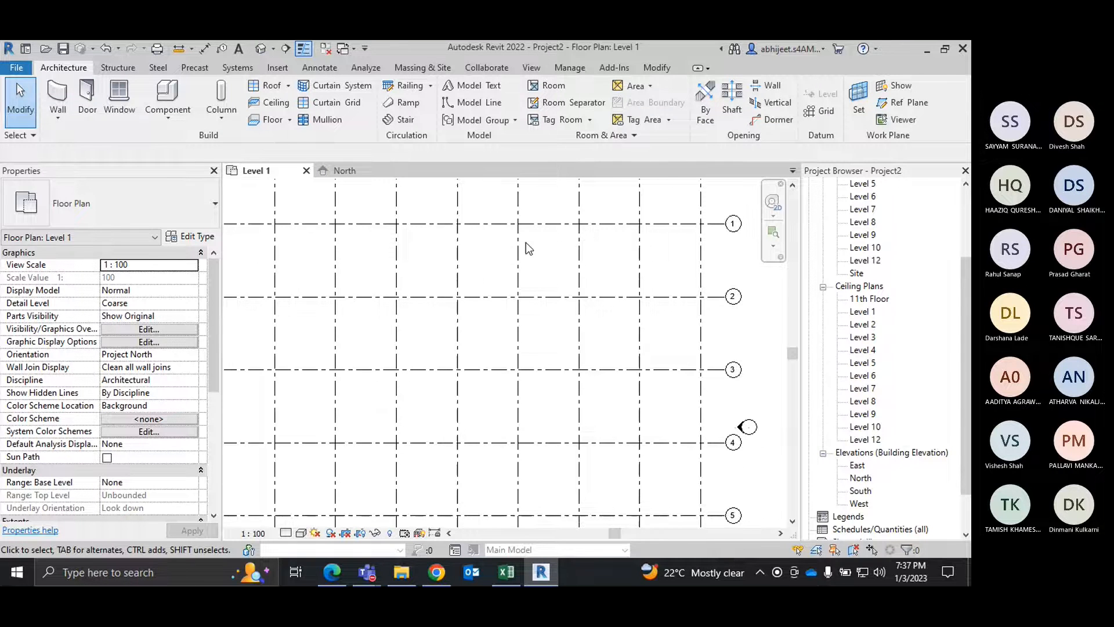
scroll(526, 242, down, 3)
right_click(682, 220)
click(689, 226)
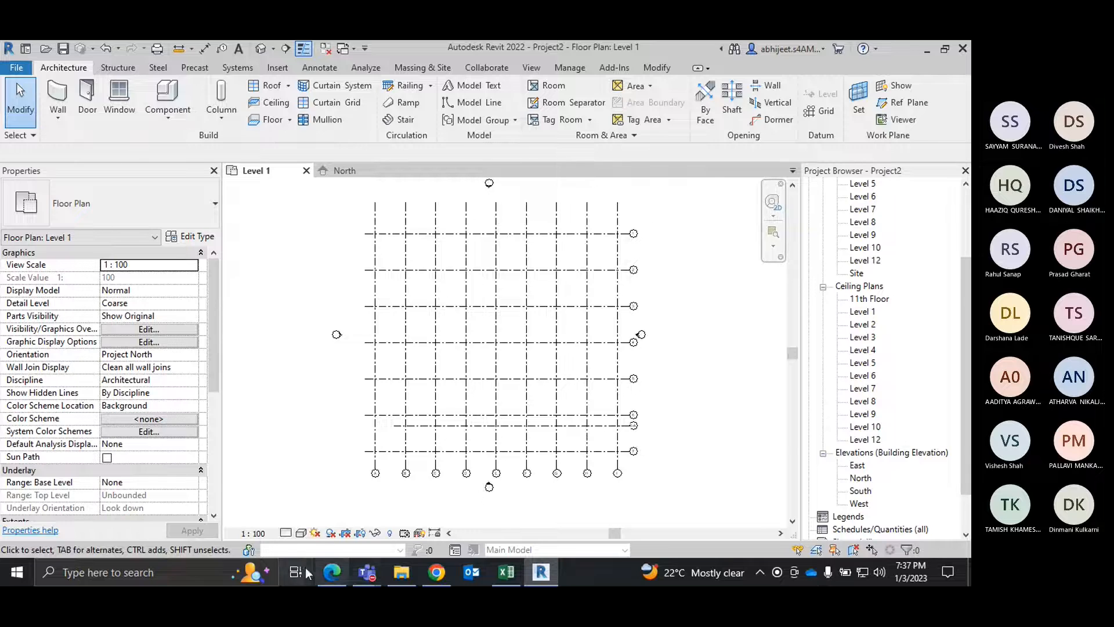
Step: Switch to the BIM training PDF in Edge and review the Chapter 6 topics on level placing, grid placing and basic tools, plus the following chapters
click(332, 572)
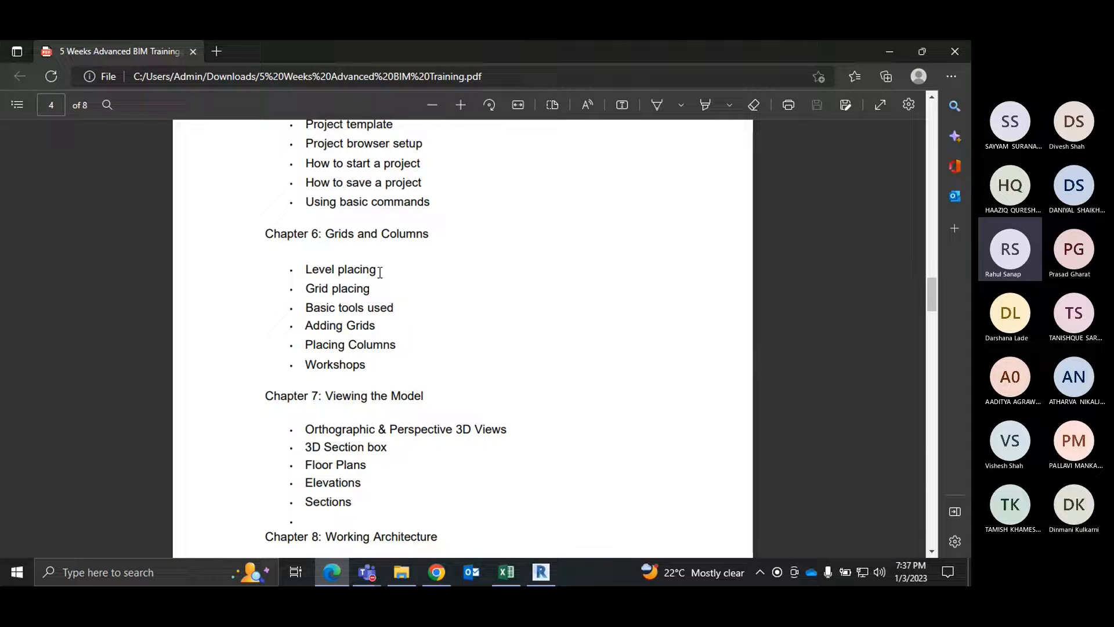
drag(380, 272, 312, 270)
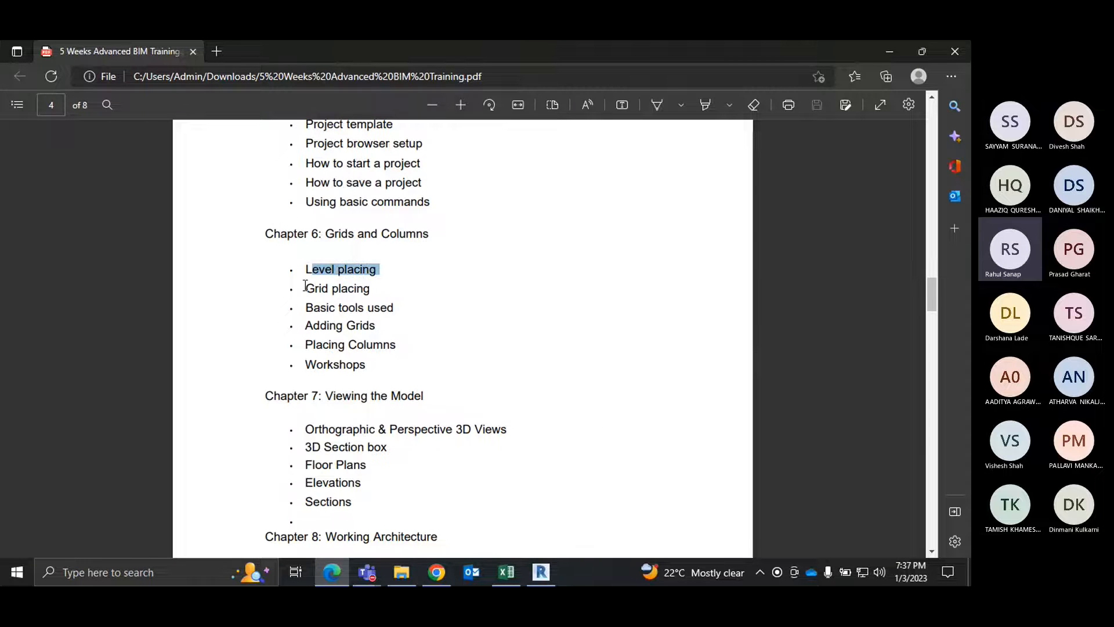
click(364, 288)
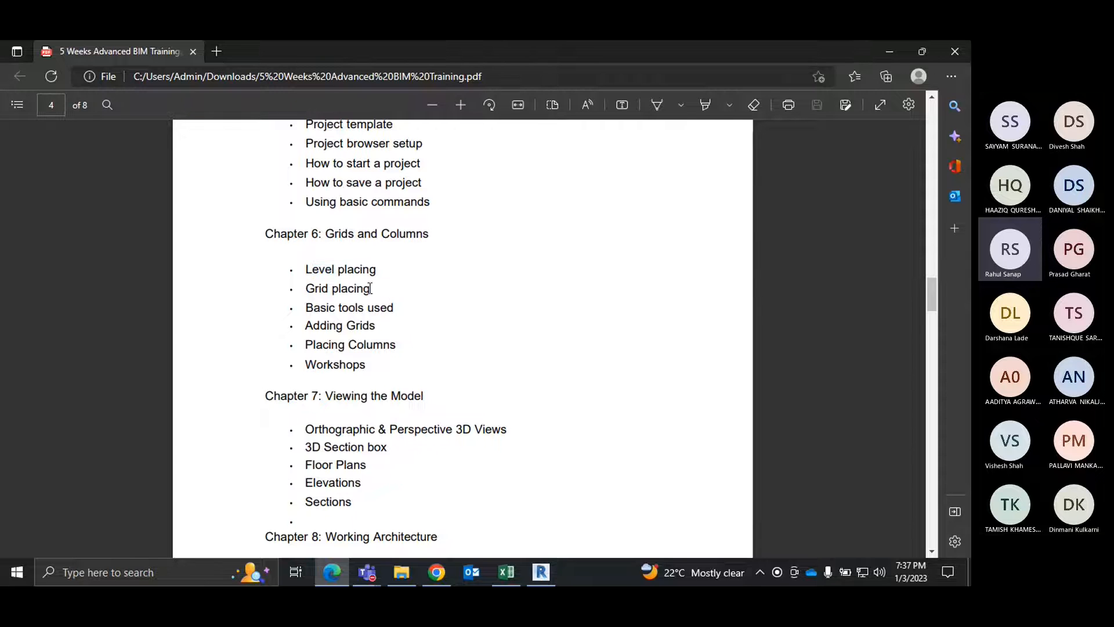
drag(370, 289, 301, 288)
click(370, 293)
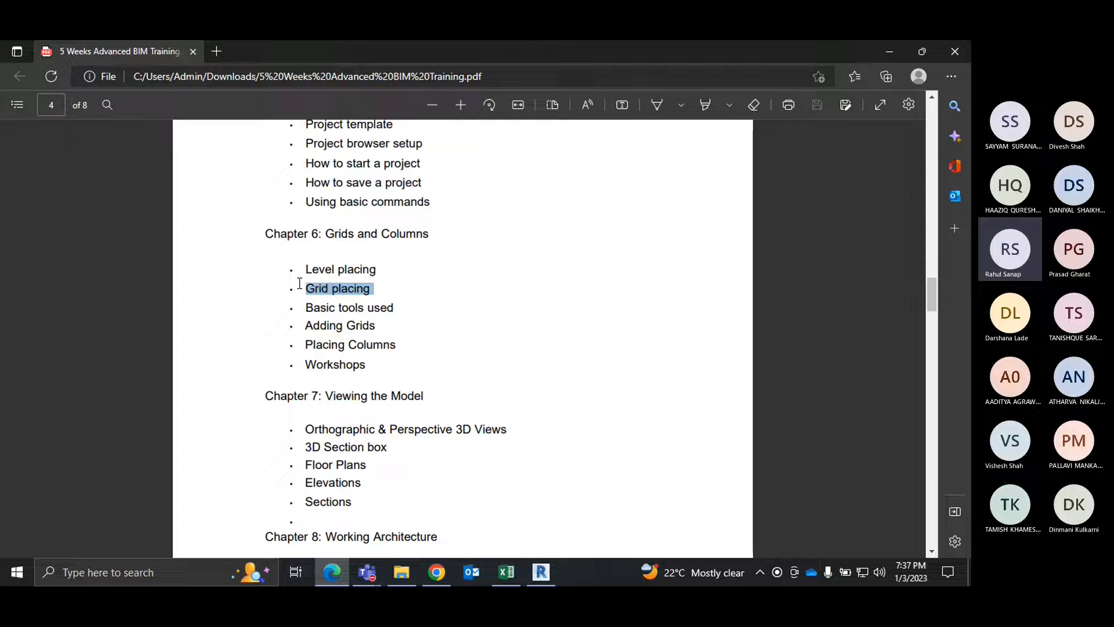
click(369, 291)
drag(374, 289, 353, 282)
click(390, 295)
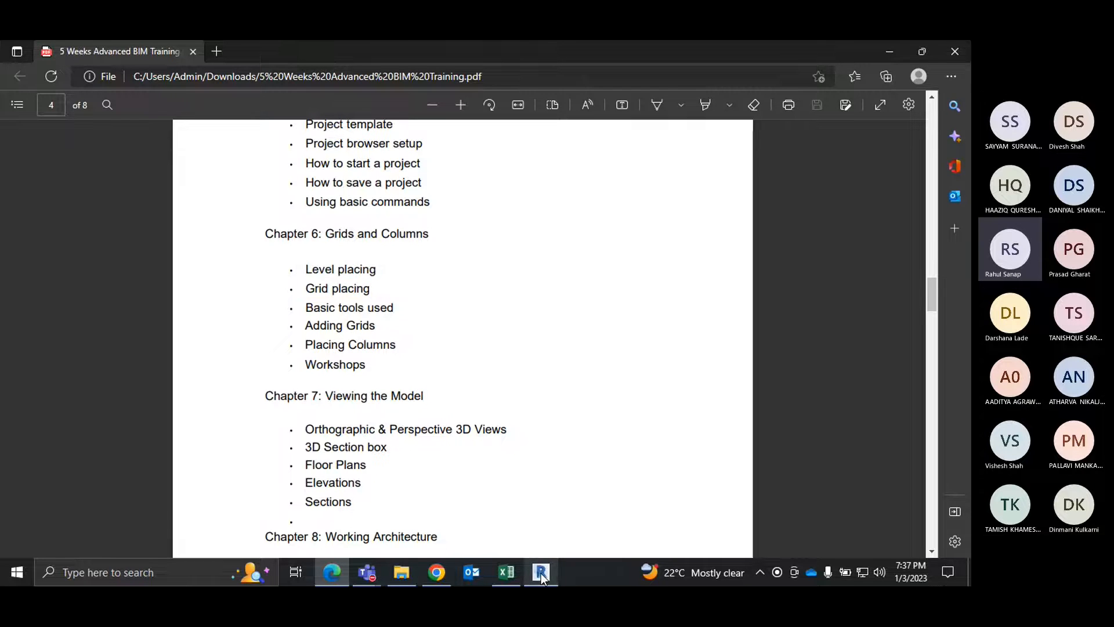
mouse_move(552, 573)
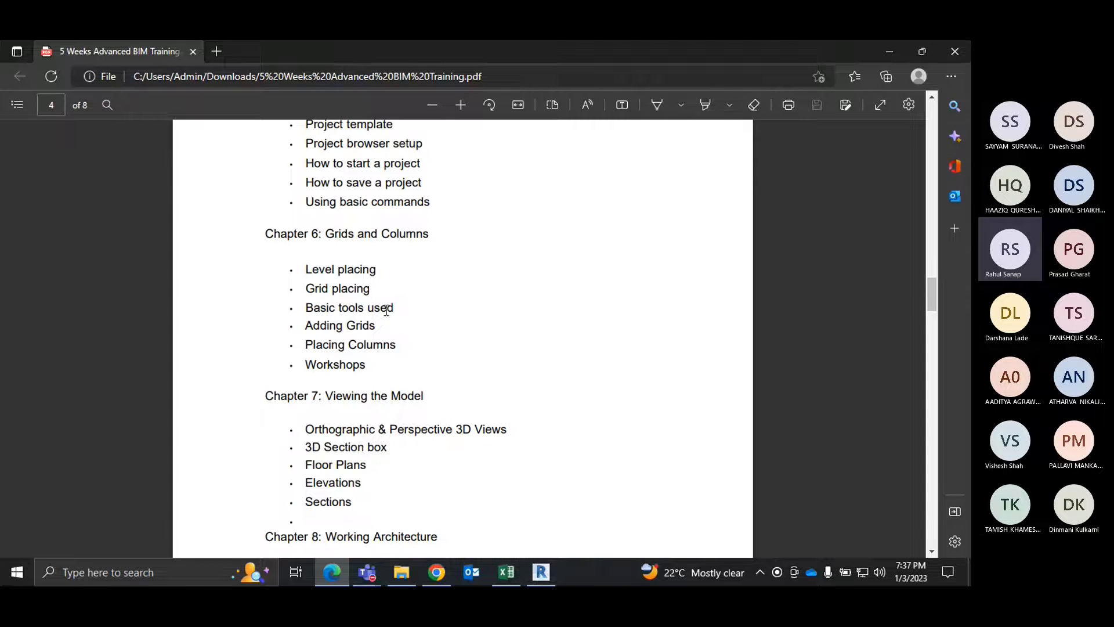
drag(397, 308, 313, 307)
click(552, 372)
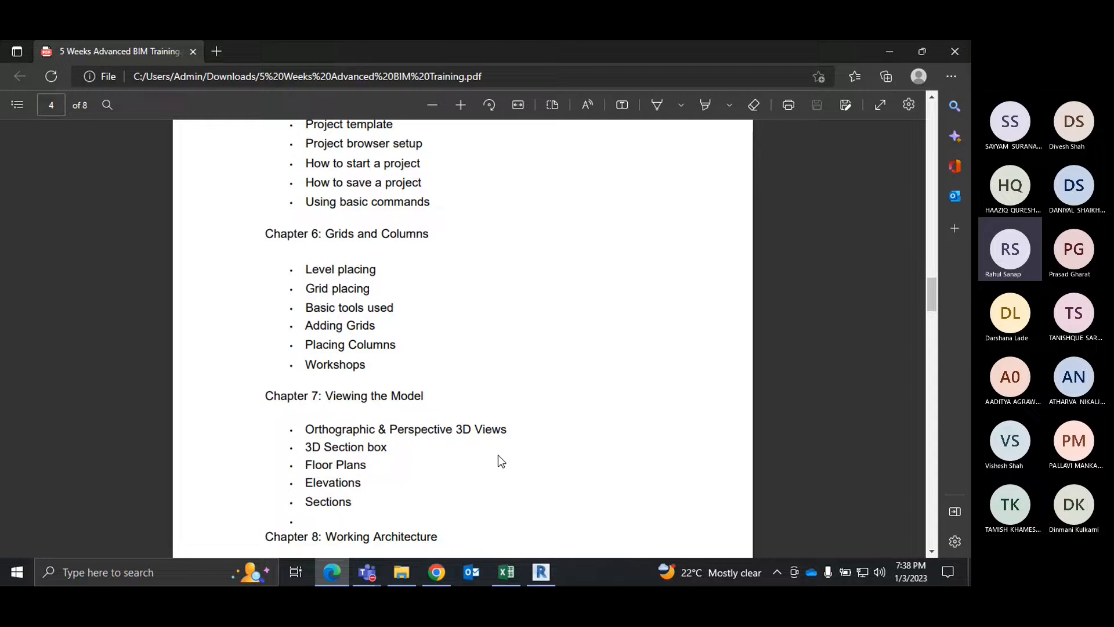
scroll(497, 460, down, 5)
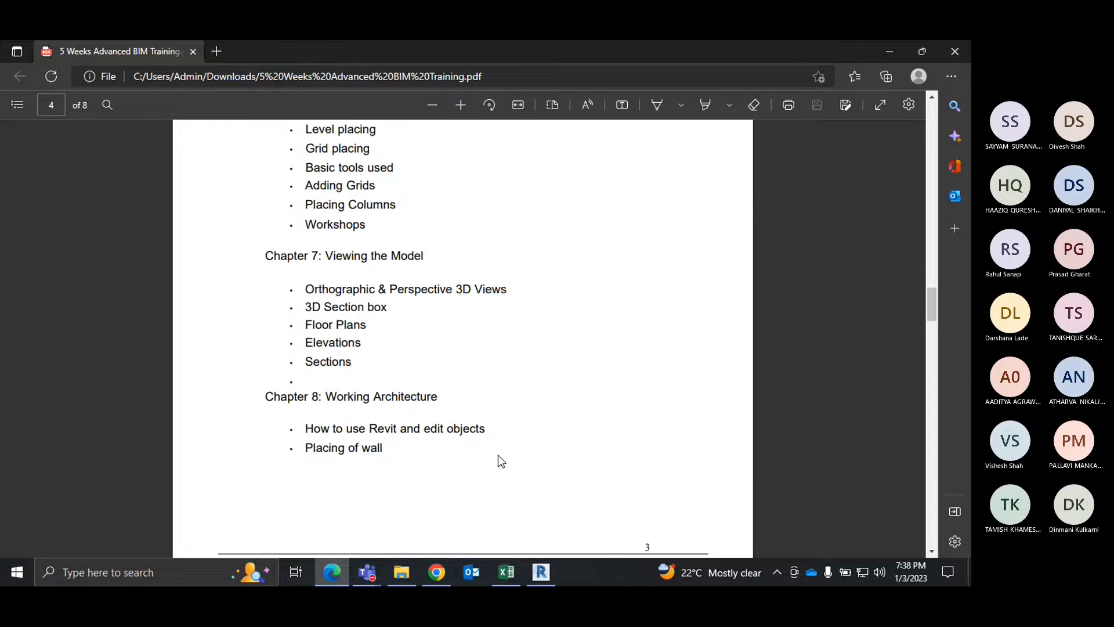
Step: Return to Revit and look over the architectural wall options and the available modification tools
click(890, 51)
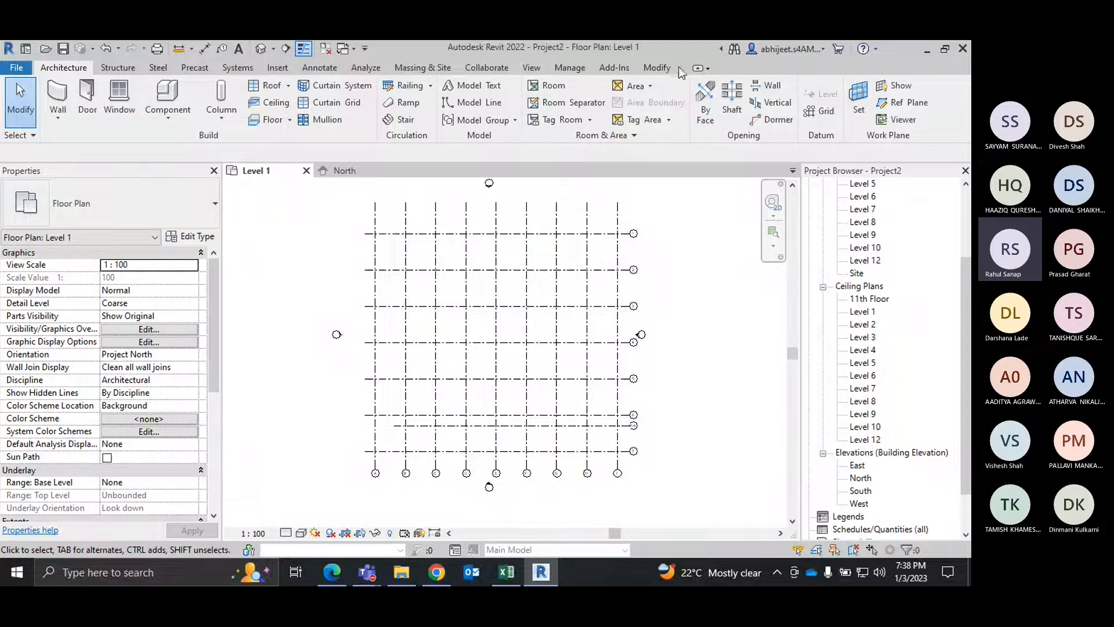
click(657, 67)
click(63, 67)
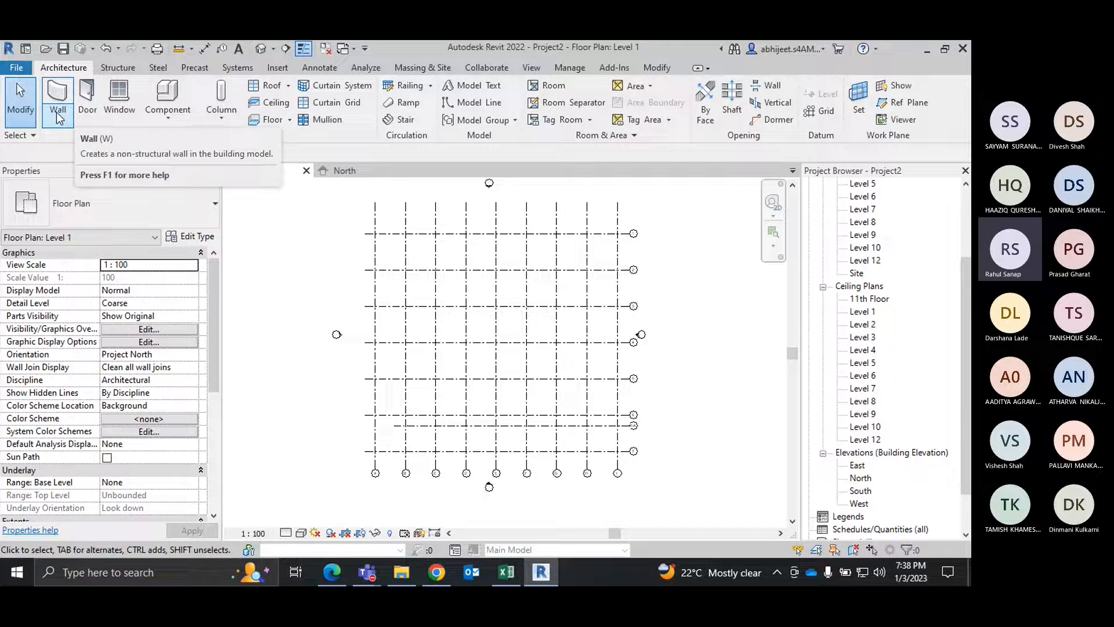
click(58, 118)
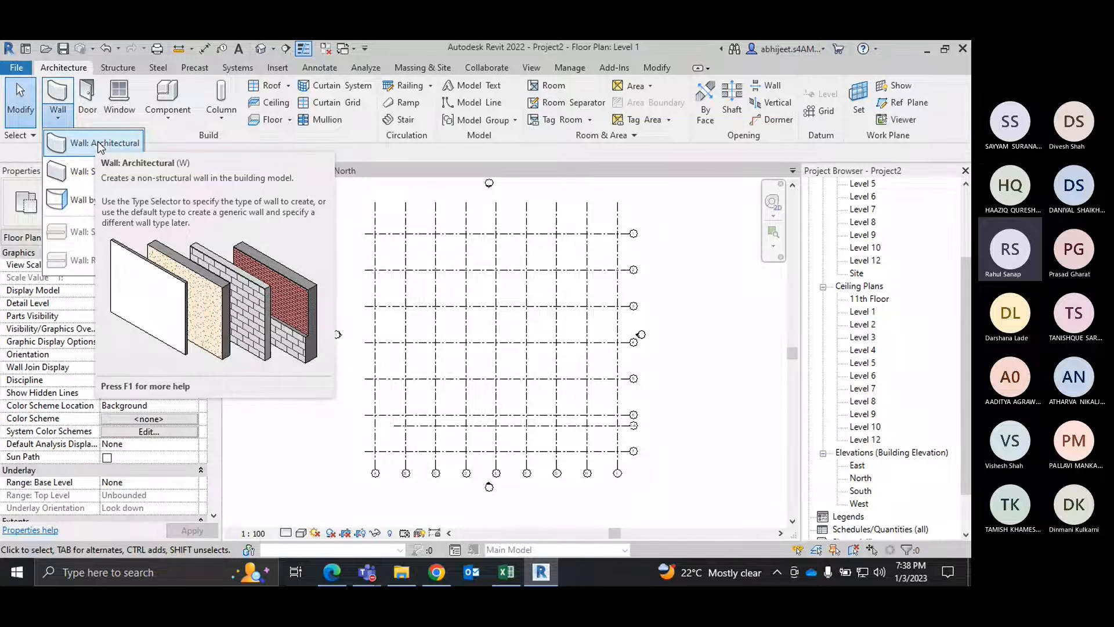
click(692, 286)
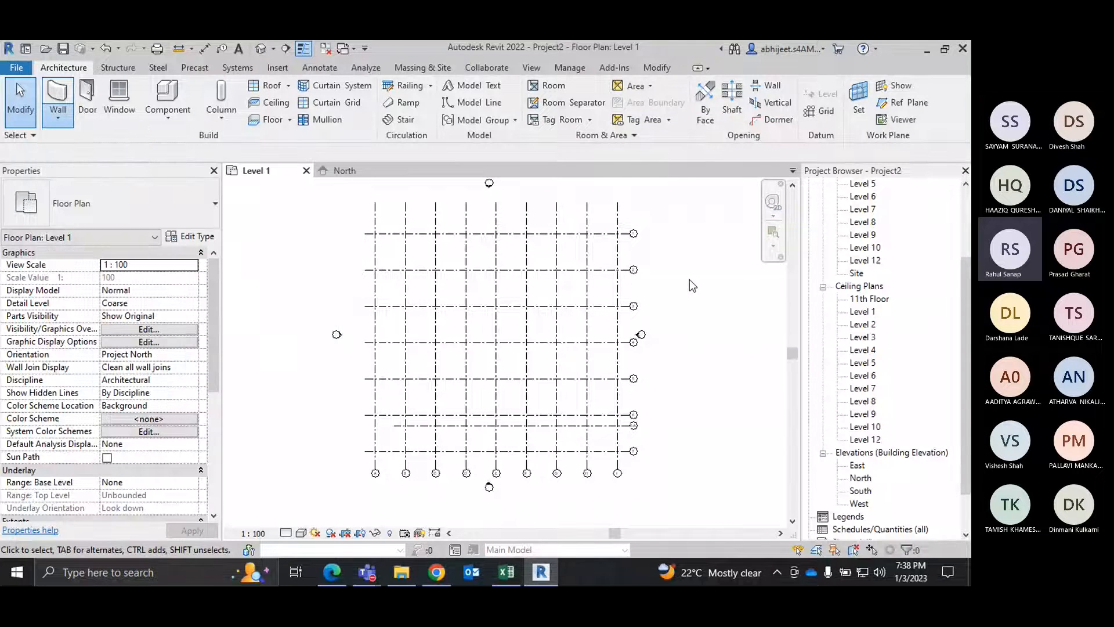
click(657, 67)
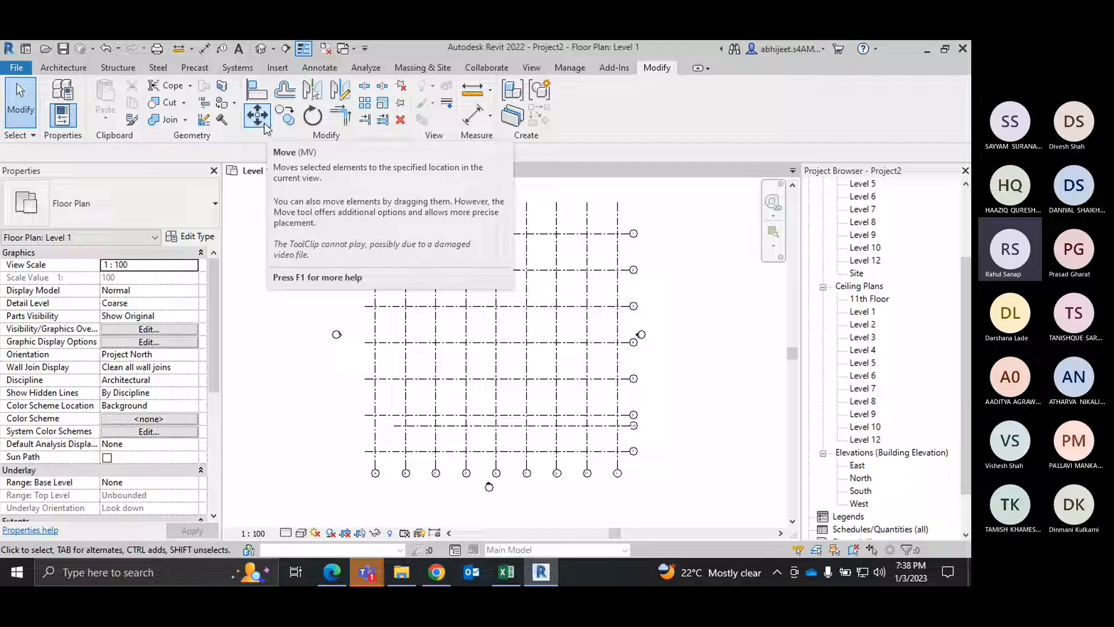
right_click(667, 219)
click(685, 225)
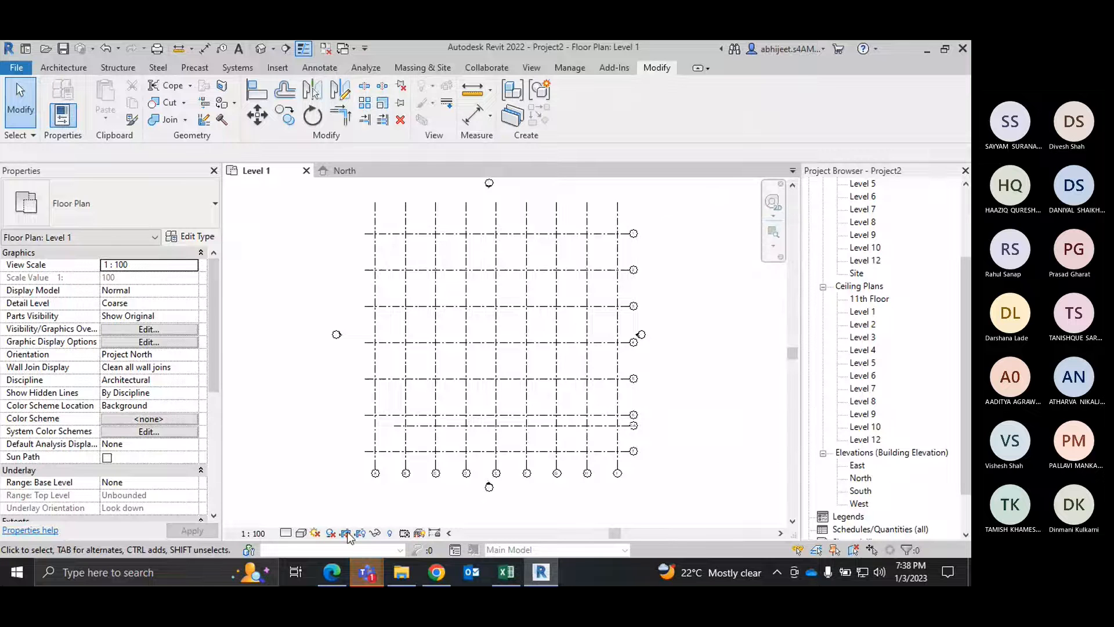
Step: Switch to the Teams meeting and open its chat to read the unread questions about grids
click(367, 572)
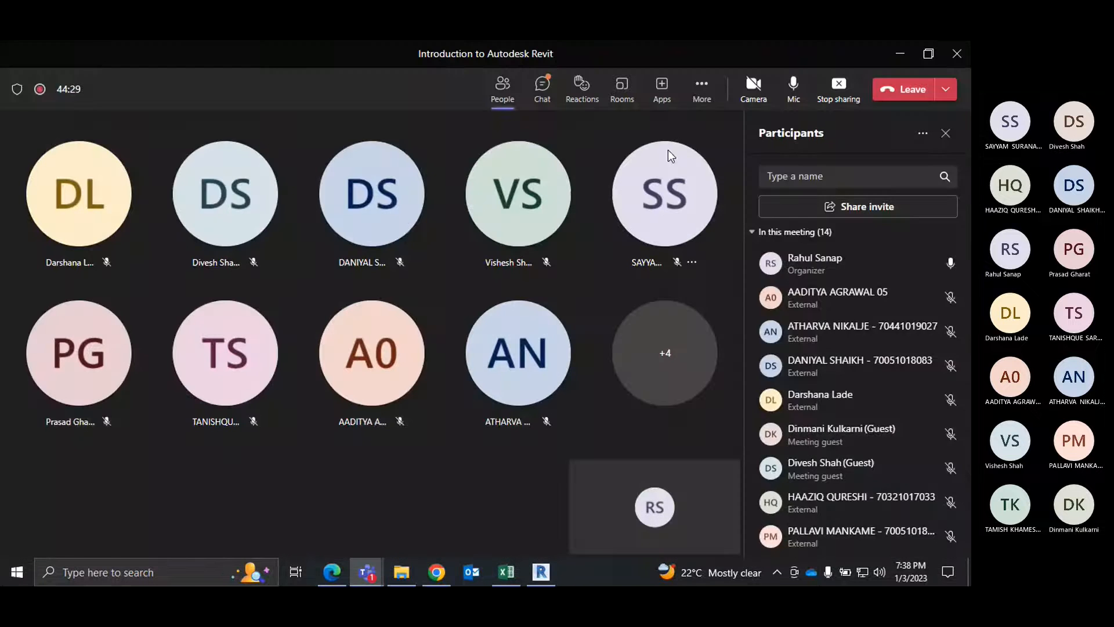
click(549, 85)
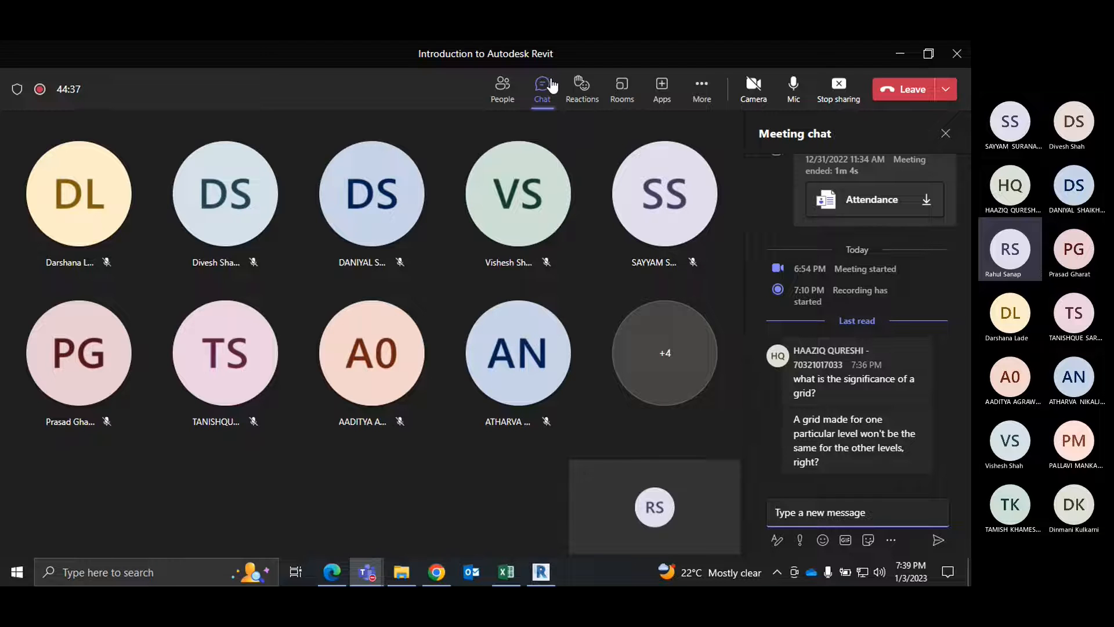
mouse_move(896, 448)
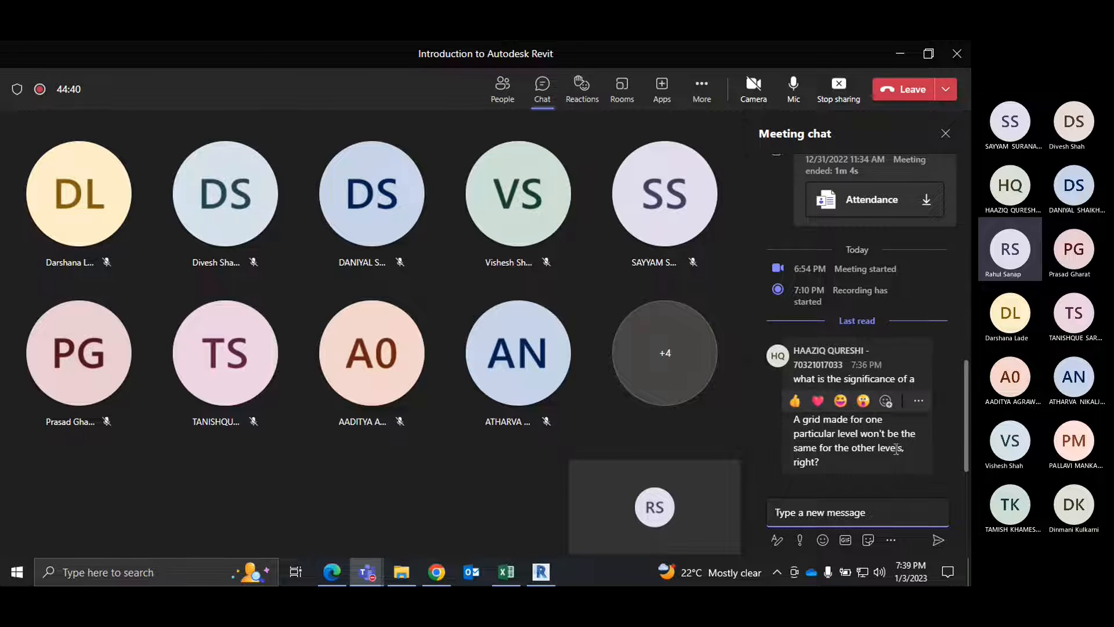
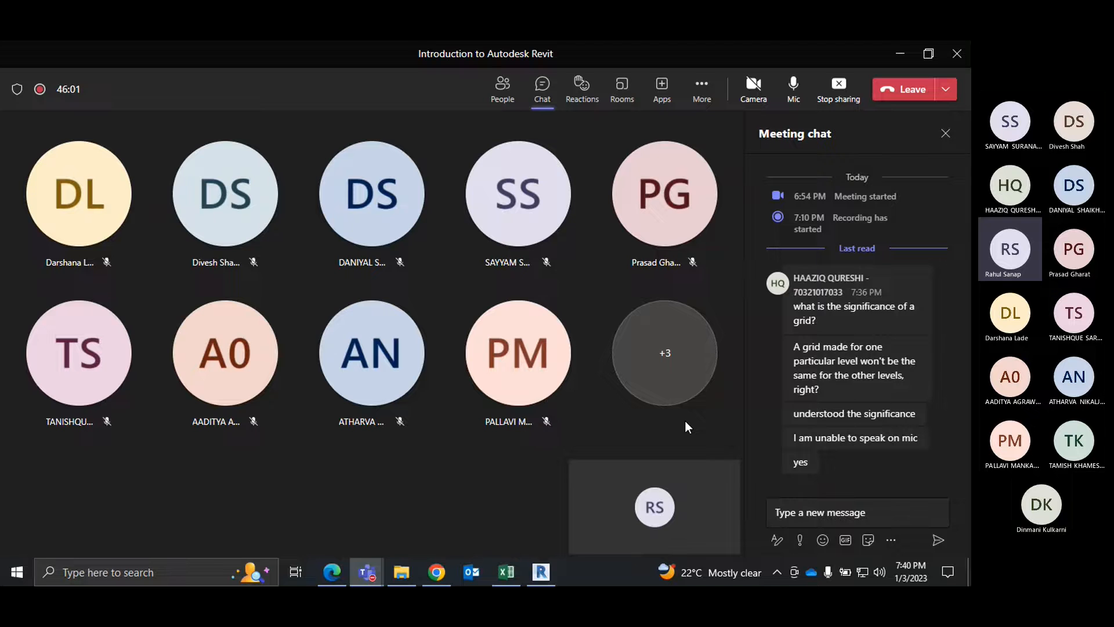
Step: Switch to Revit and open the Level 2 and Level 10 floor plans to examine the grid on both levels
click(548, 572)
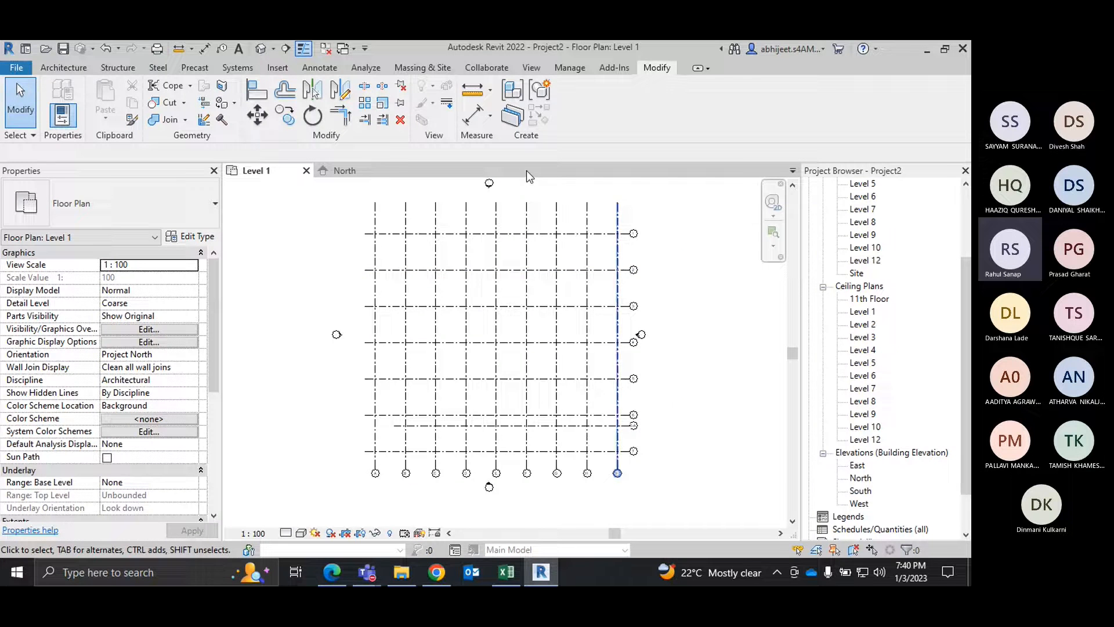
scroll(864, 232, up, 3)
double_click(862, 247)
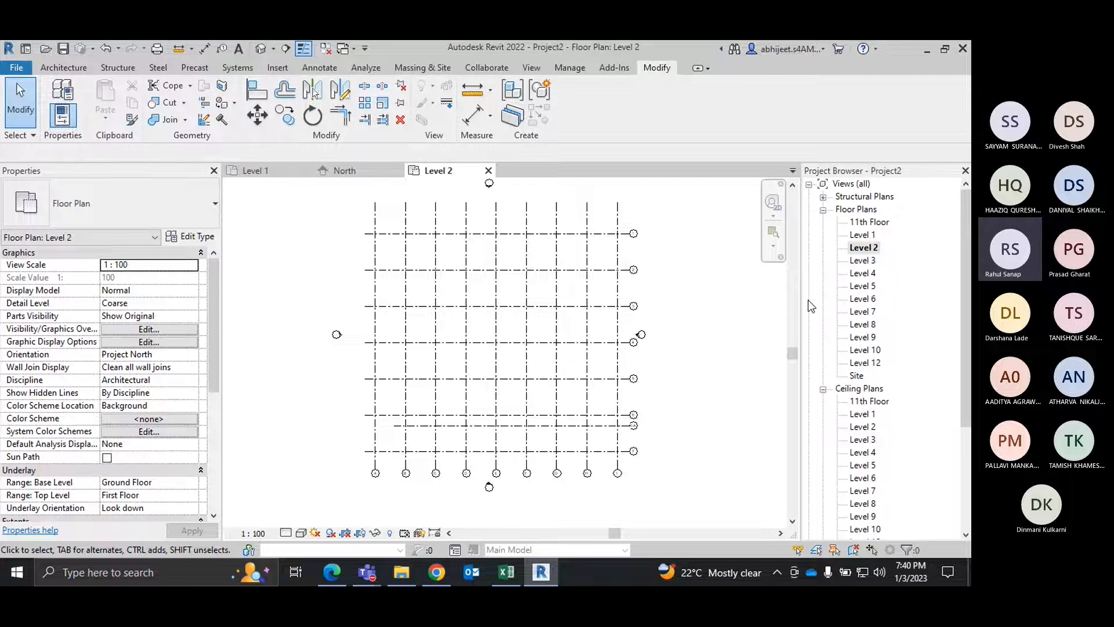
click(865, 349)
double_click(875, 351)
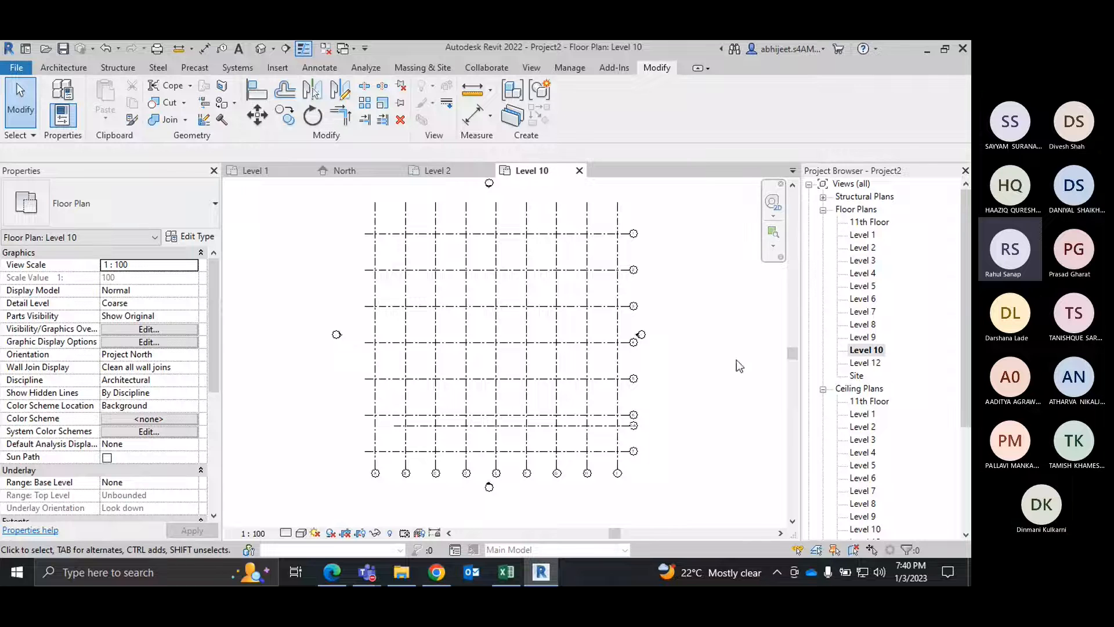
Step: Hide the Grids annotation category in the Level 1 floor plan through its Visibility/Graphic Overrides
double_click(862, 234)
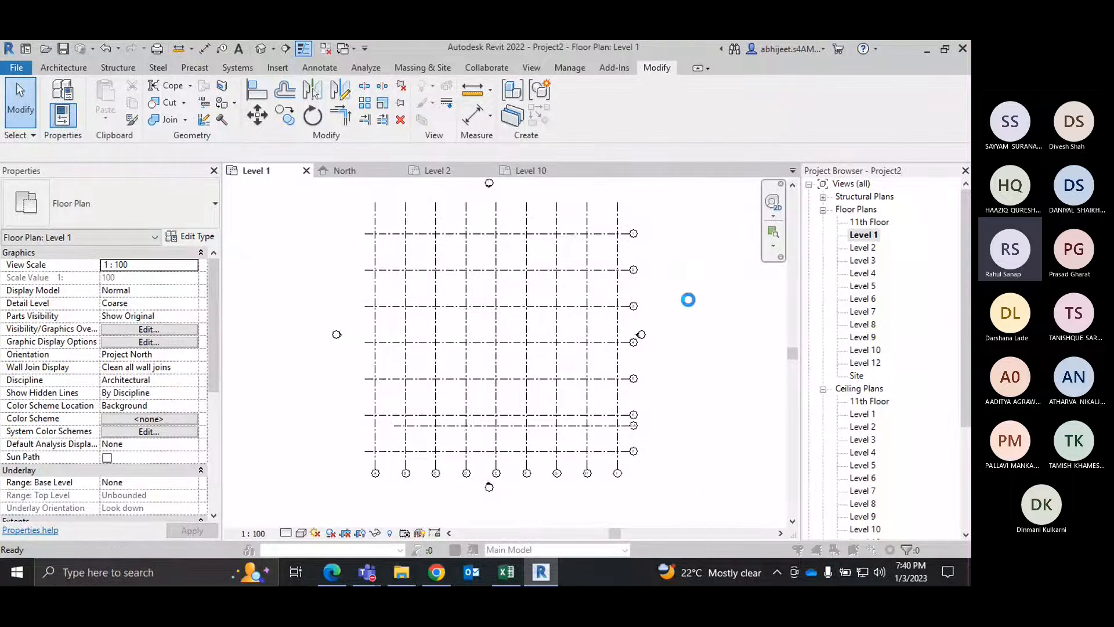
key(v)
key(v)
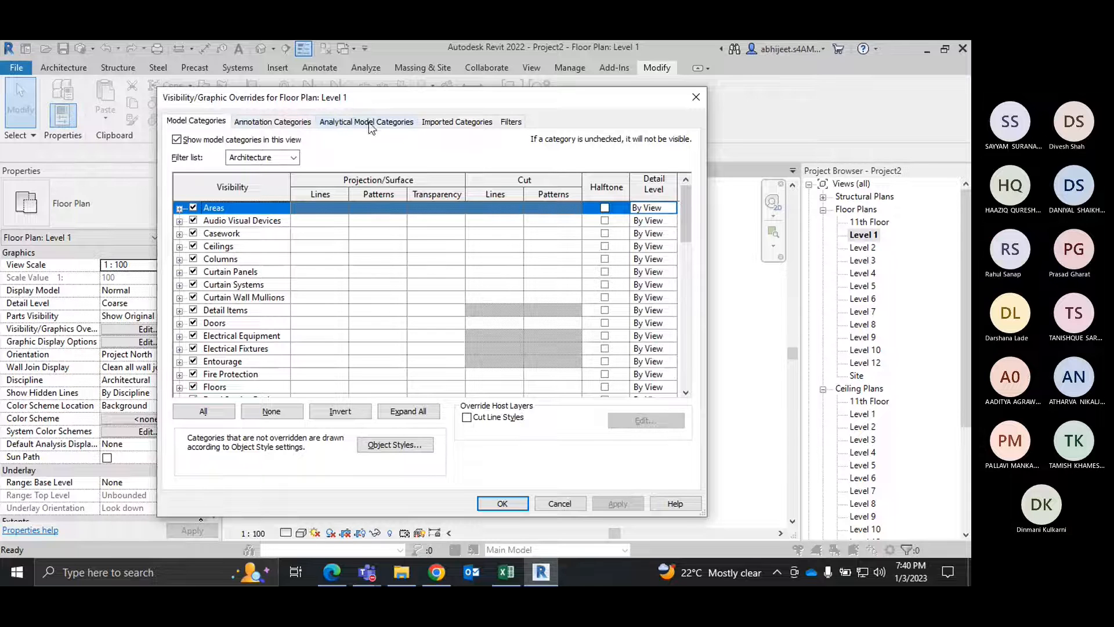
click(290, 123)
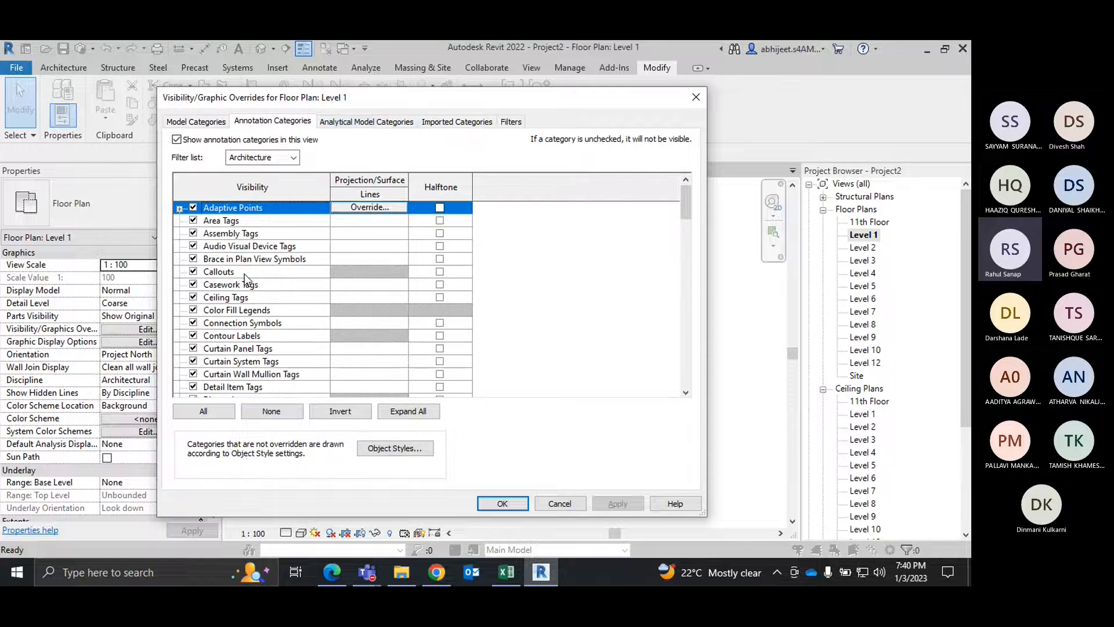
click(220, 272)
key(g)
scroll(243, 276, down, 5)
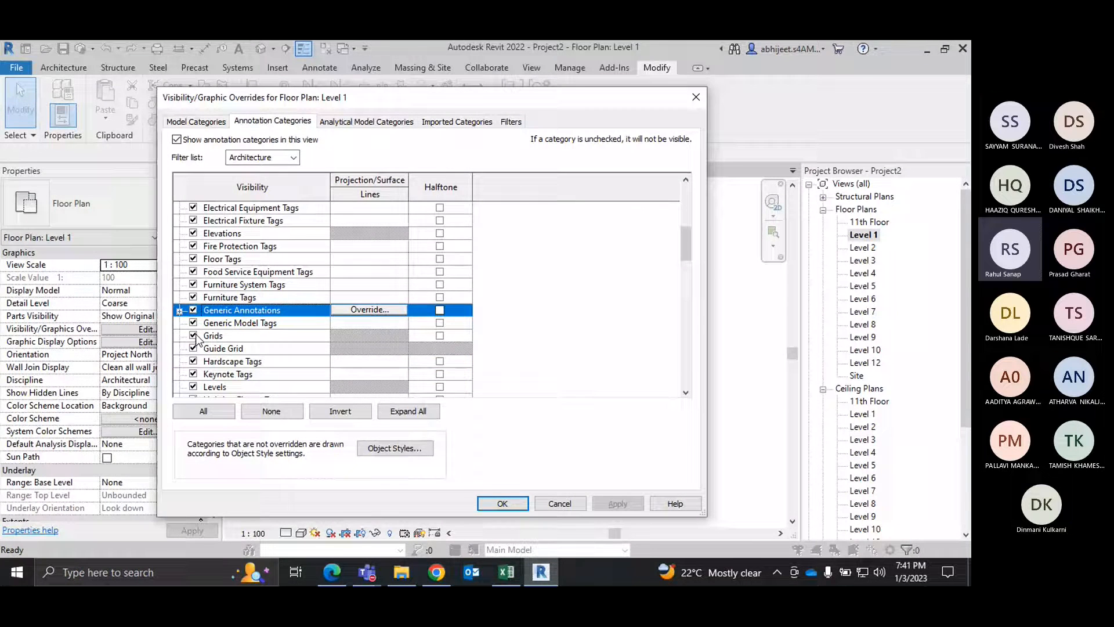
click(194, 335)
click(501, 504)
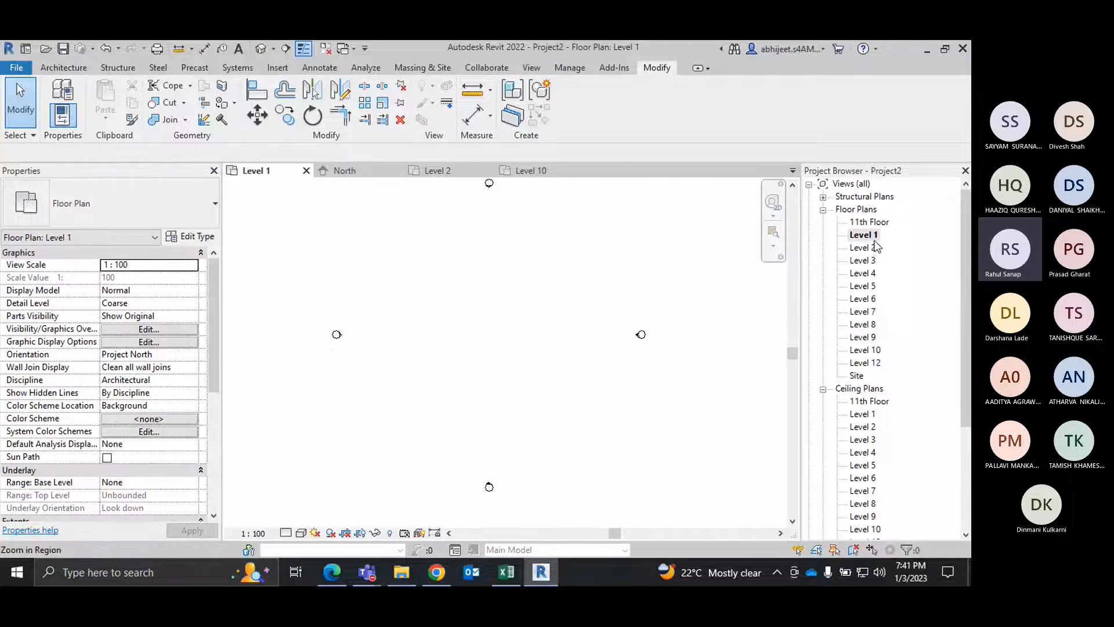
Step: Review the annotation, analytical model and imported categories in the Level 2 floor plan's Visibility/Graphic Overrides, then close the overrides
click(438, 170)
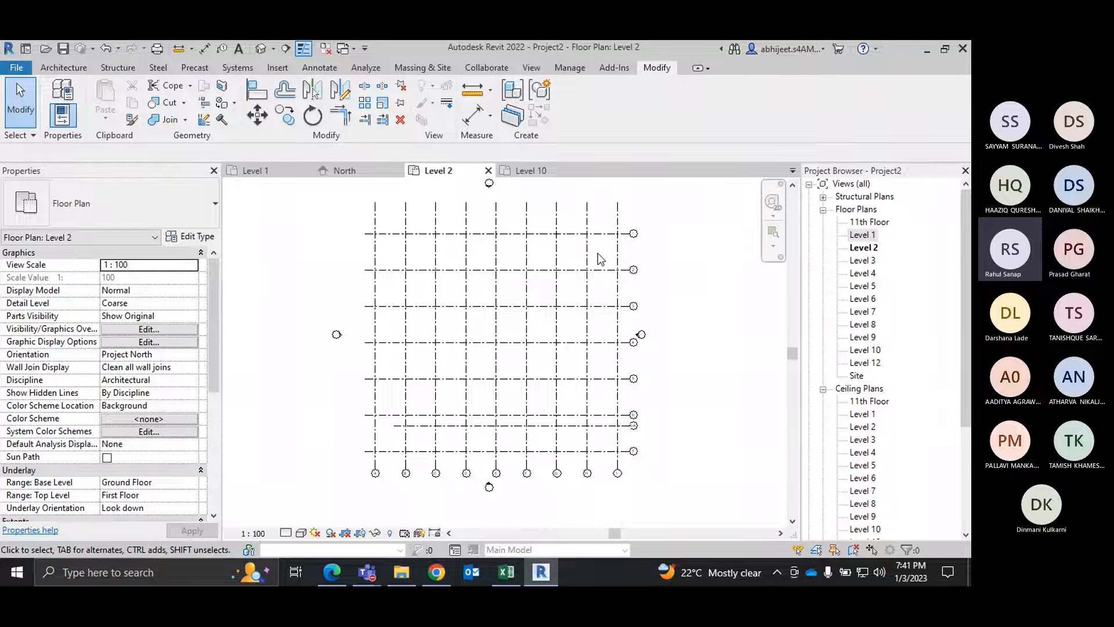
key(v)
key(v)
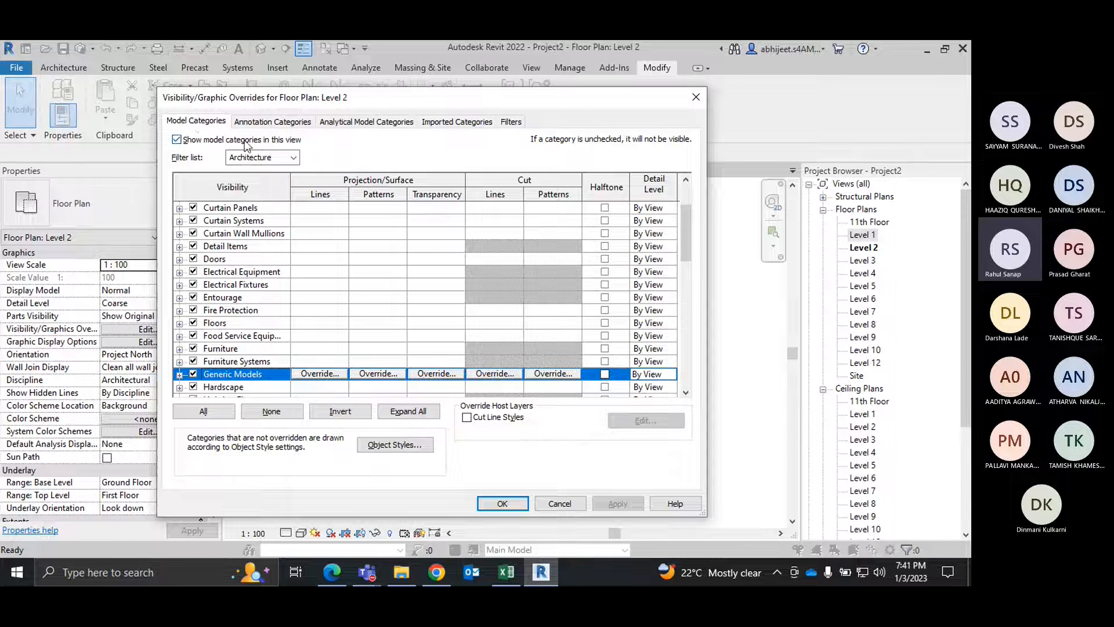
click(275, 122)
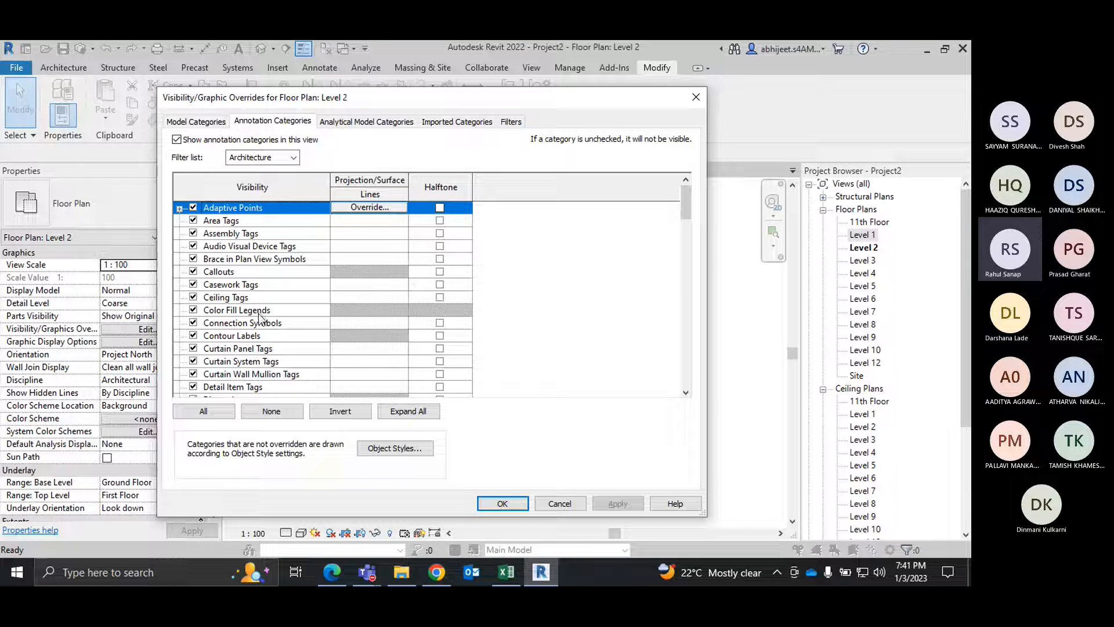
scroll(258, 319, down, 1)
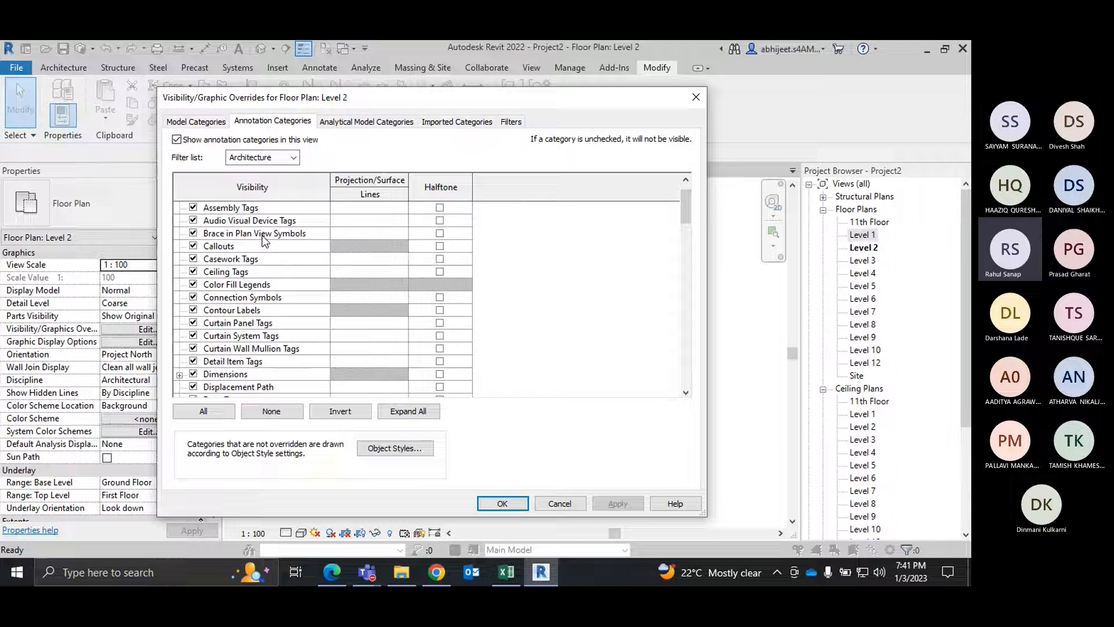
scroll(274, 260, down, 2)
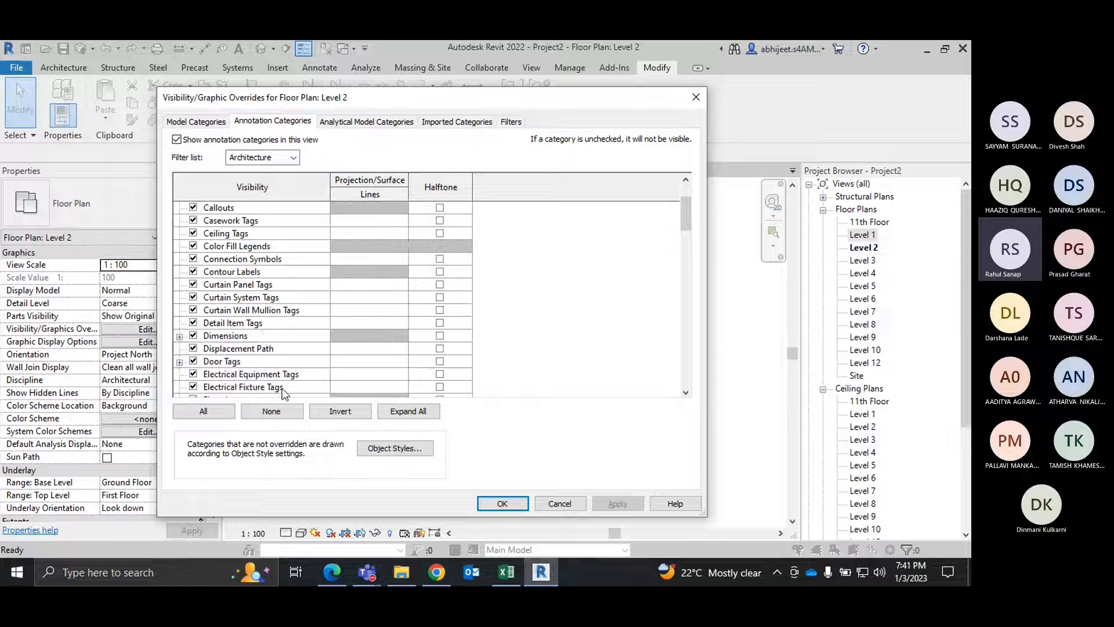
click(388, 123)
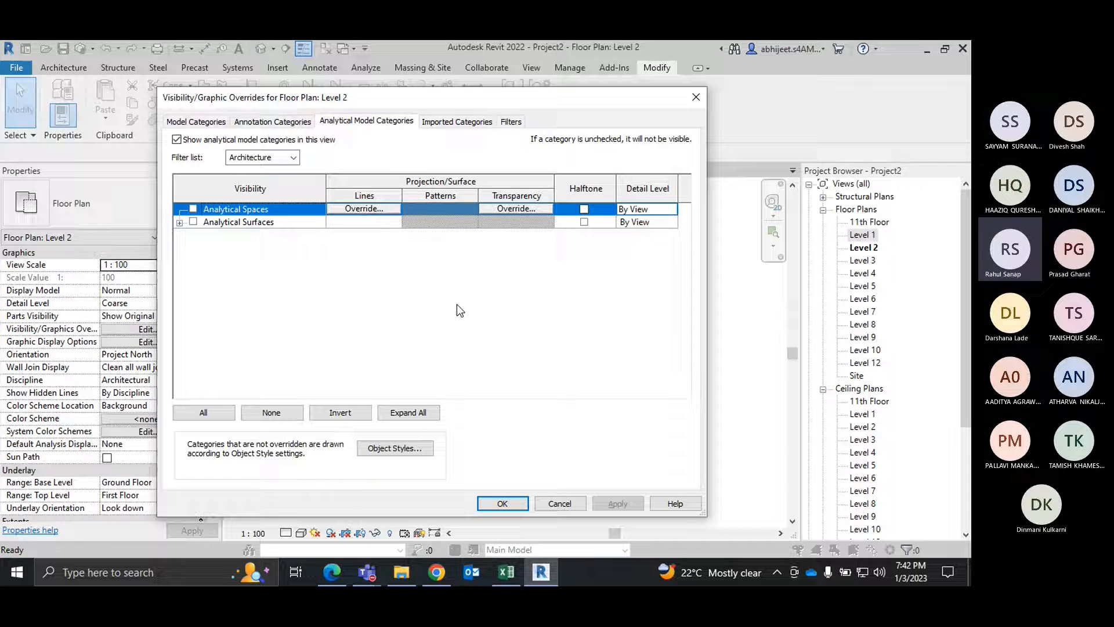
click(467, 122)
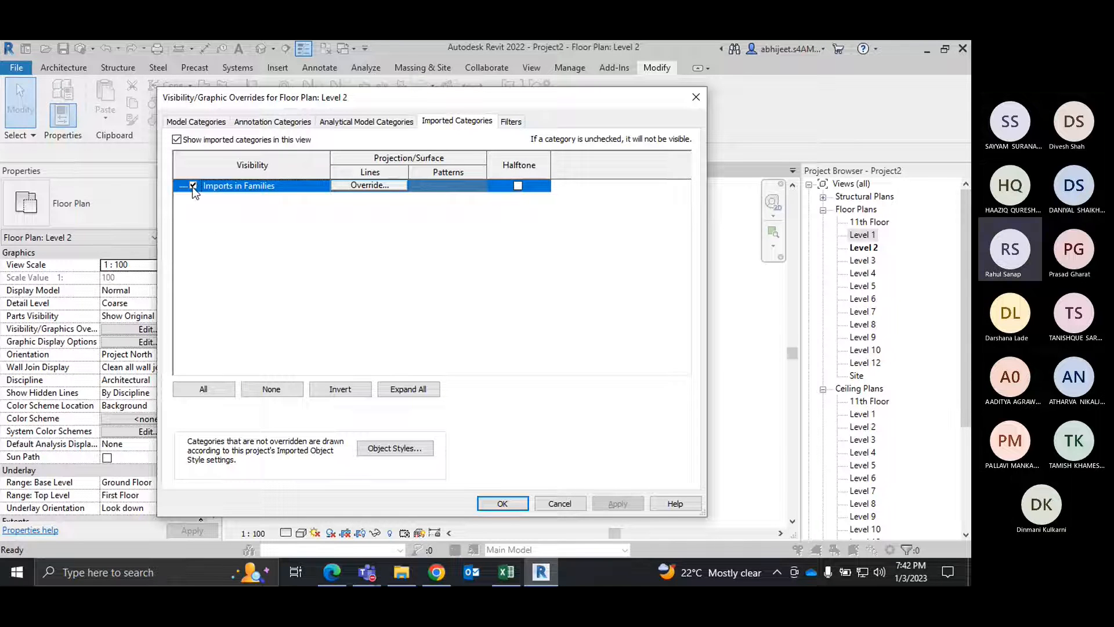
click(698, 98)
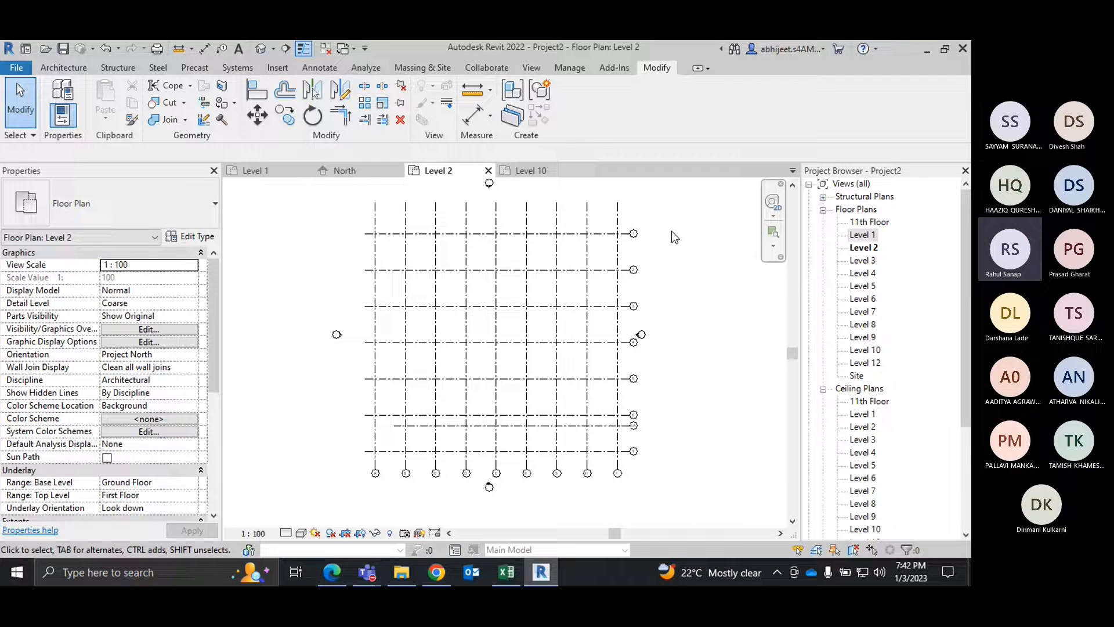
Step: Switch to the BIM training PDF in Edge and review the Chapter 6 topics on basic tools, adding grids and placing columns
click(332, 573)
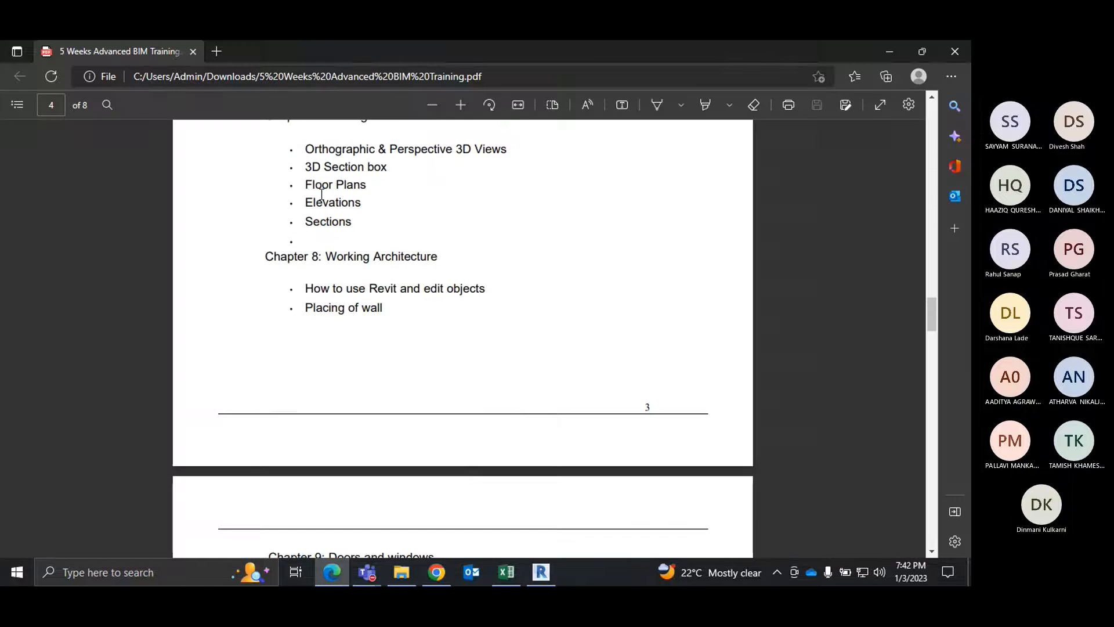
scroll(402, 348, up, 9)
scroll(402, 348, down, 2)
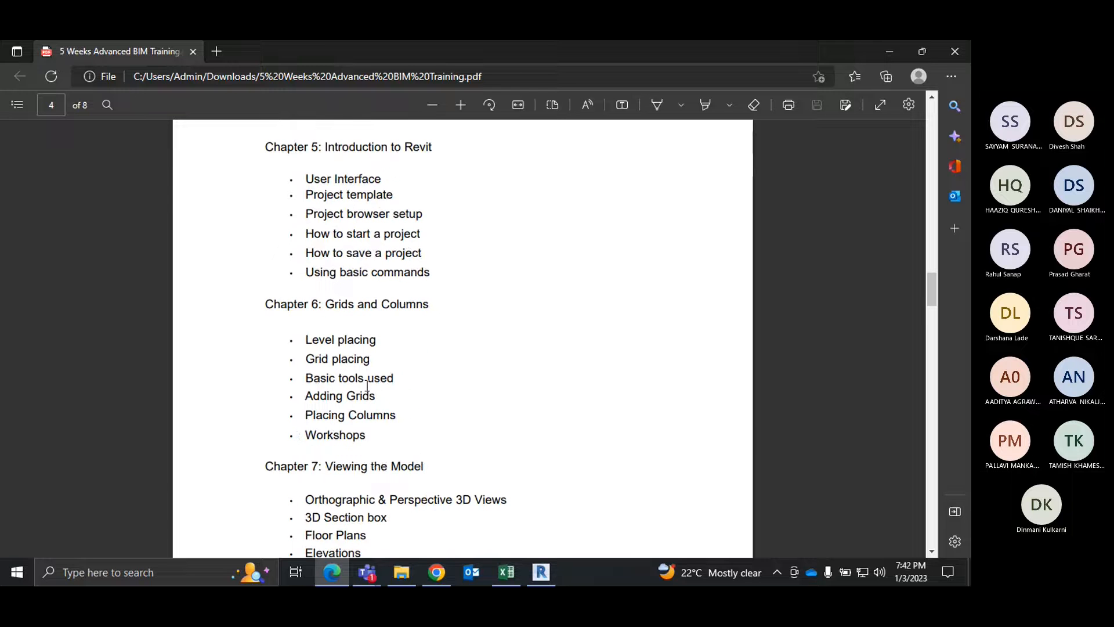
drag(396, 377, 313, 380)
click(312, 389)
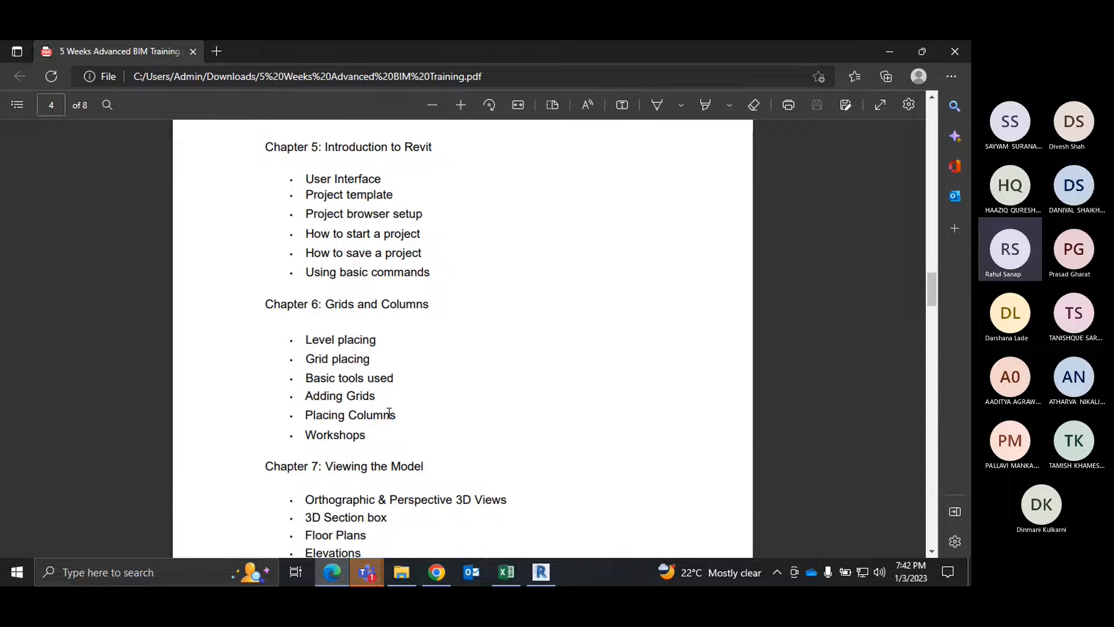
Step: Return to Revit and place an M_Desk 1525 x 762mm on Level 2, about 3000 mm from grid B and 2000 mm below the second horizontal grid
click(540, 573)
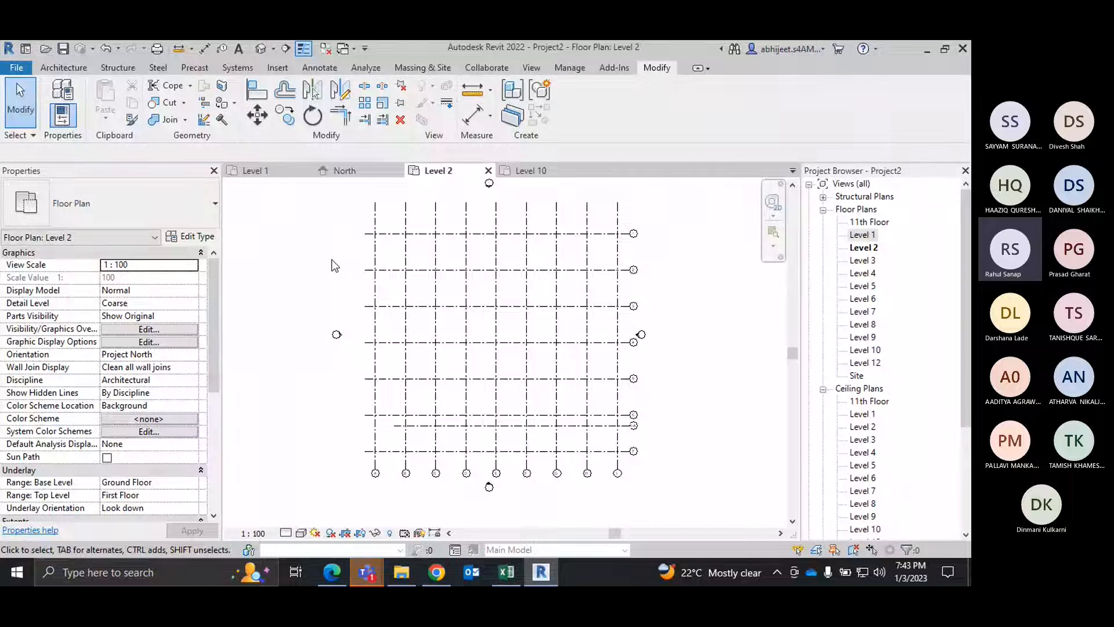
click(75, 68)
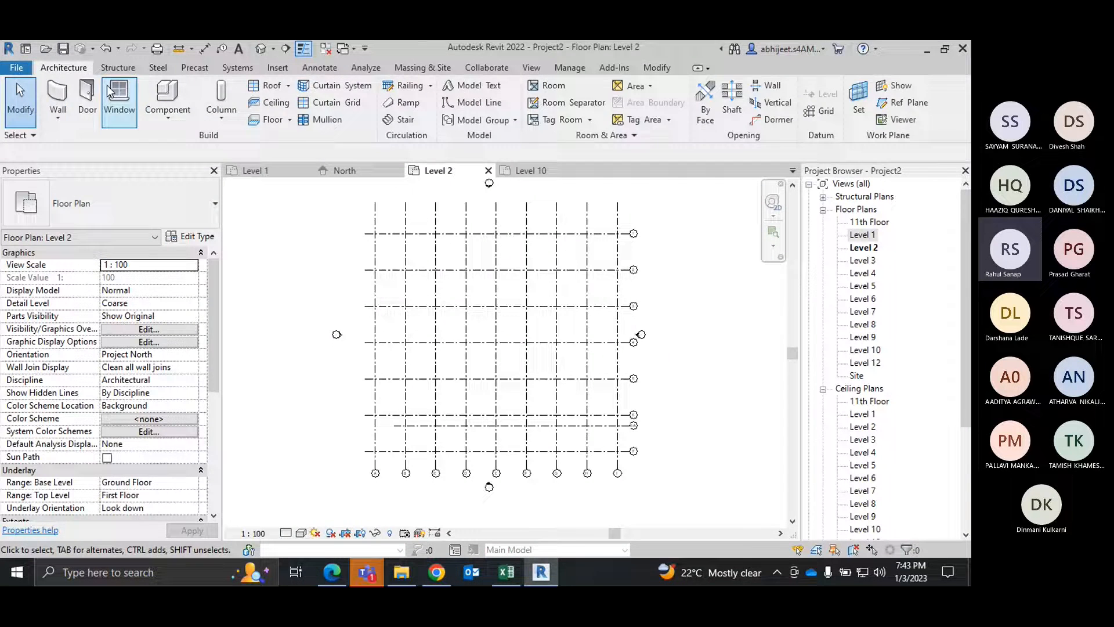
click(103, 109)
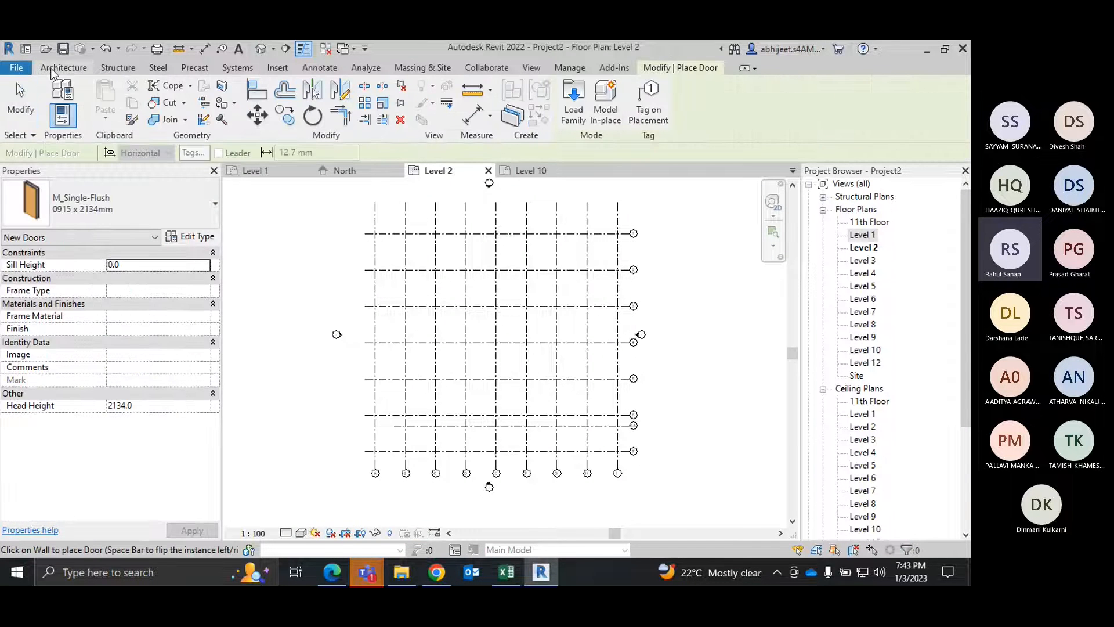
key(Escape)
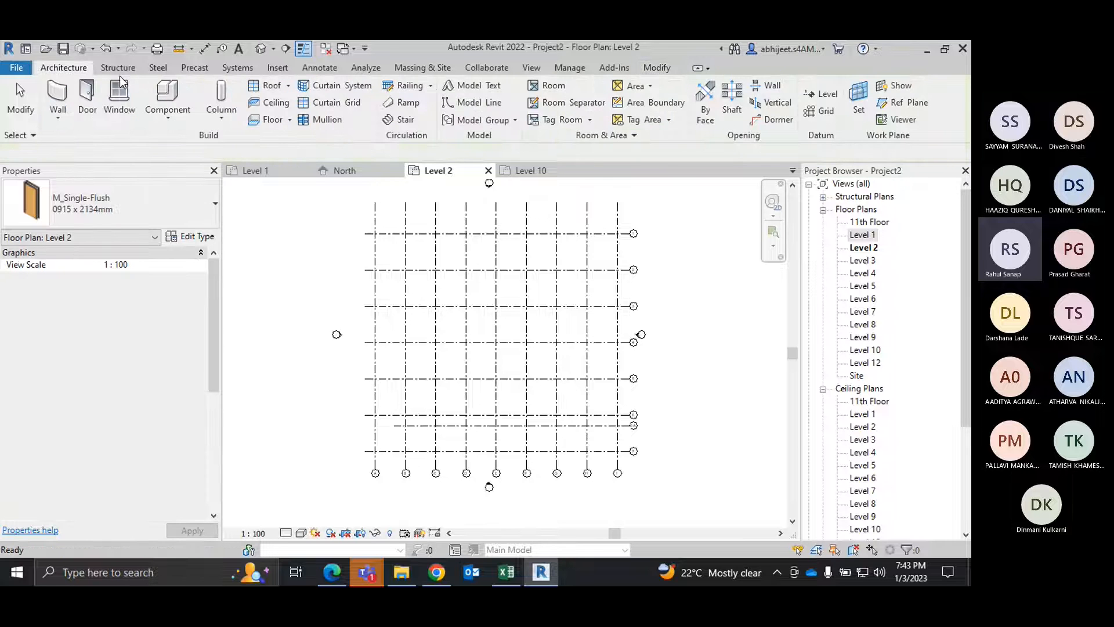
click(167, 116)
click(202, 144)
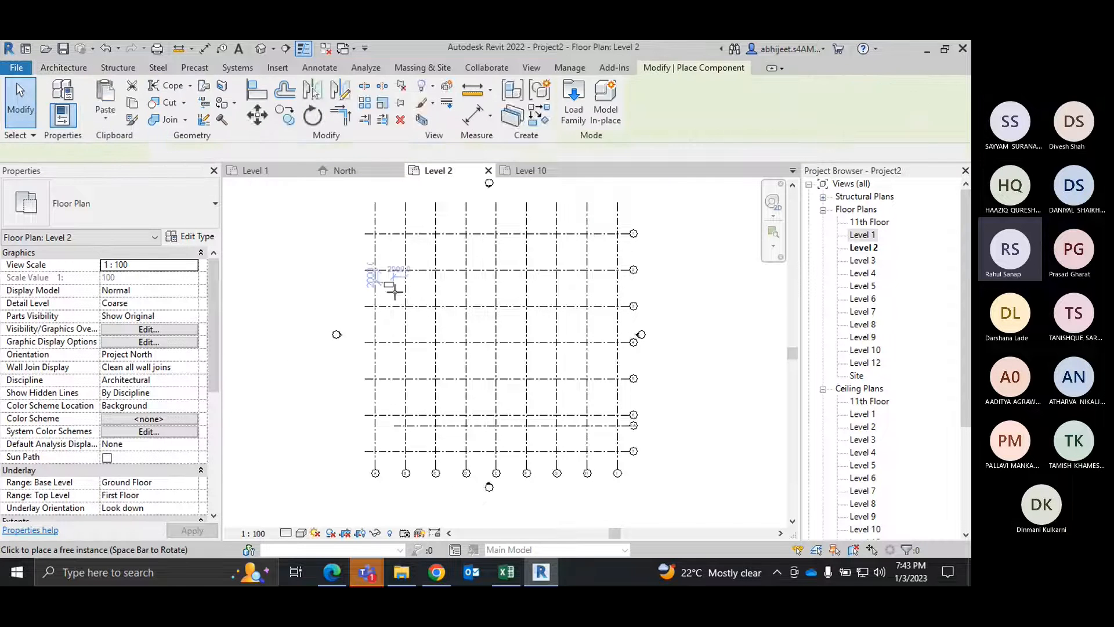
scroll(374, 280, up, 3)
right_click(374, 280)
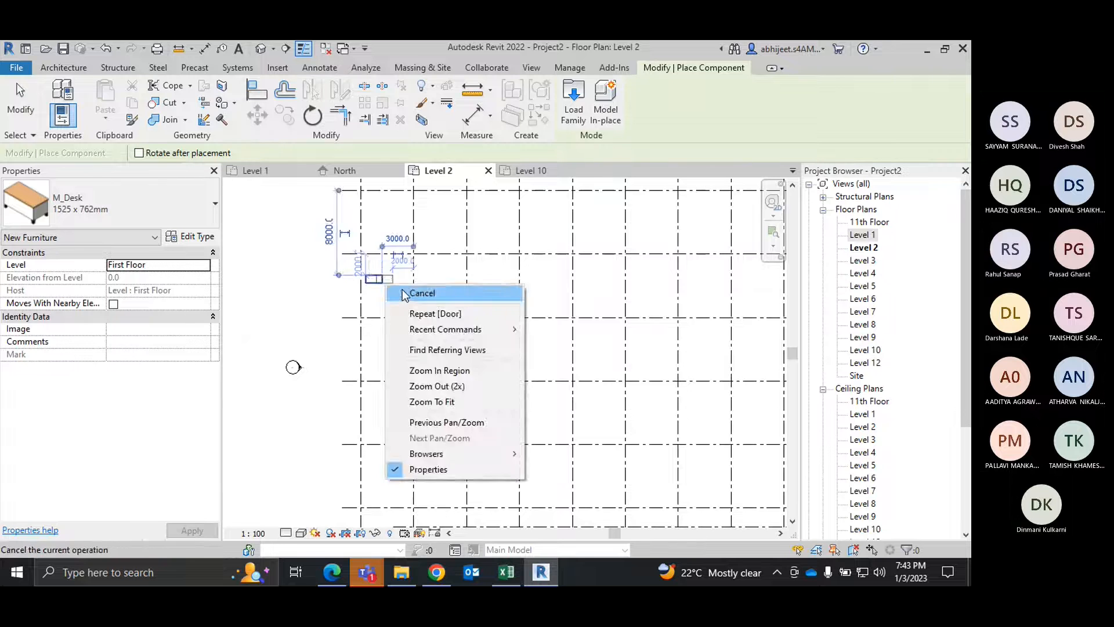
click(417, 299)
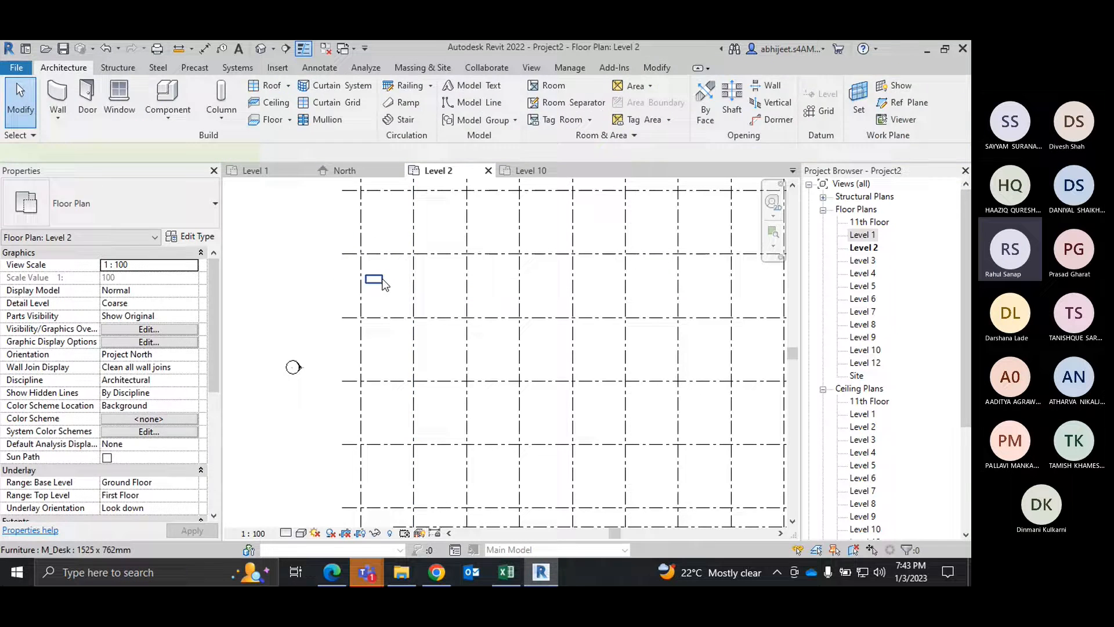
click(374, 279)
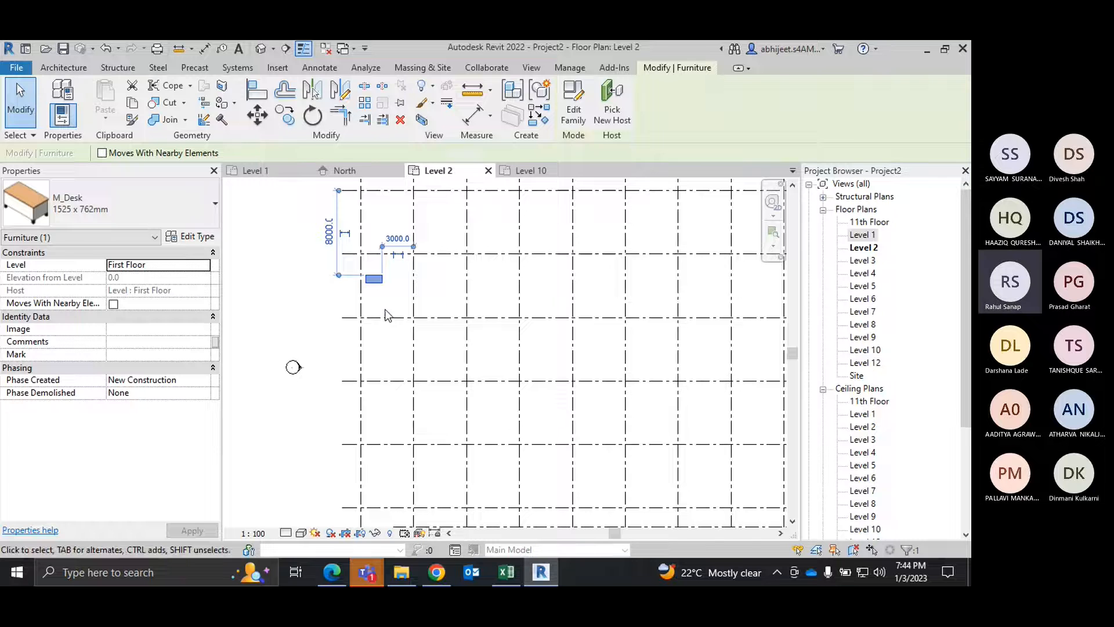
key(Escape)
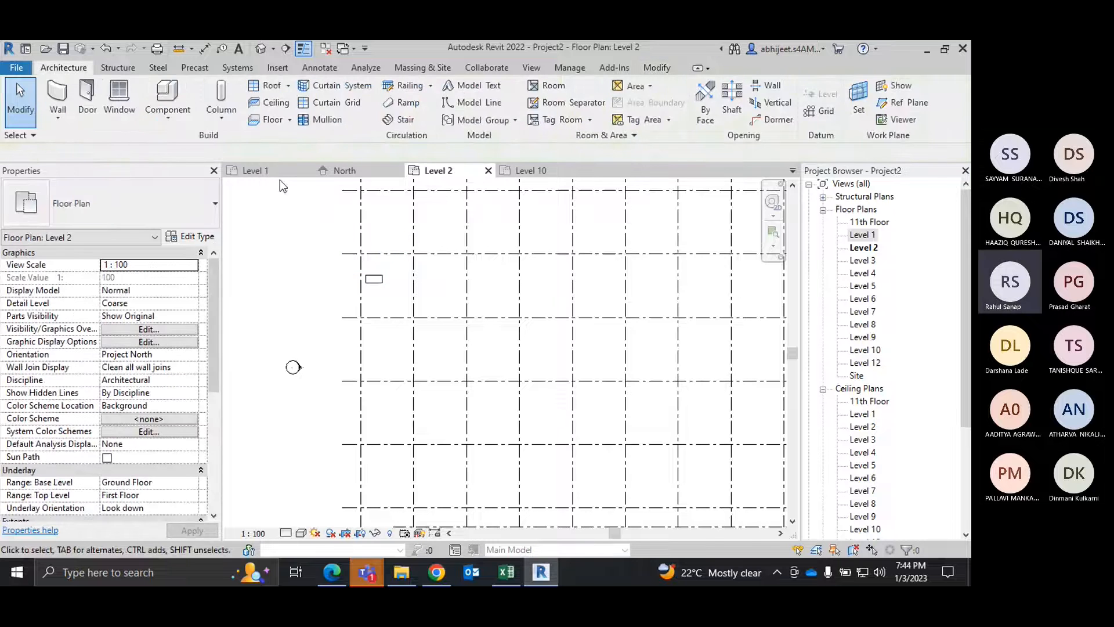
Step: Place a second M_Desk 1525 x 762mm in the adjacent bay just past grid B, in line with the first desk
click(153, 119)
scroll(425, 286, up, 2)
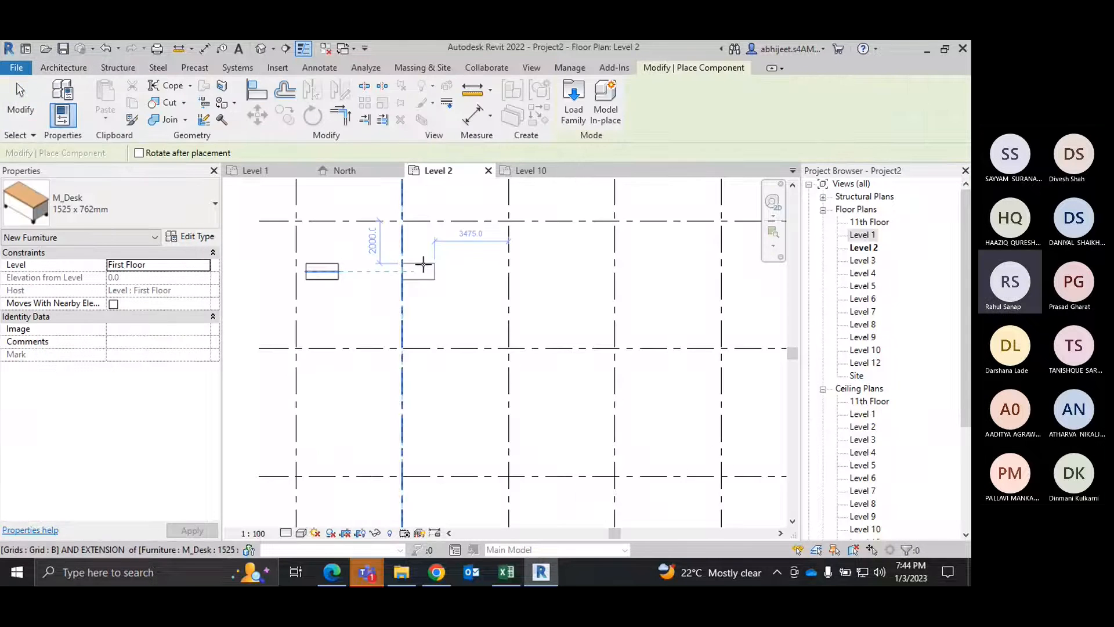
right_click(453, 274)
click(499, 294)
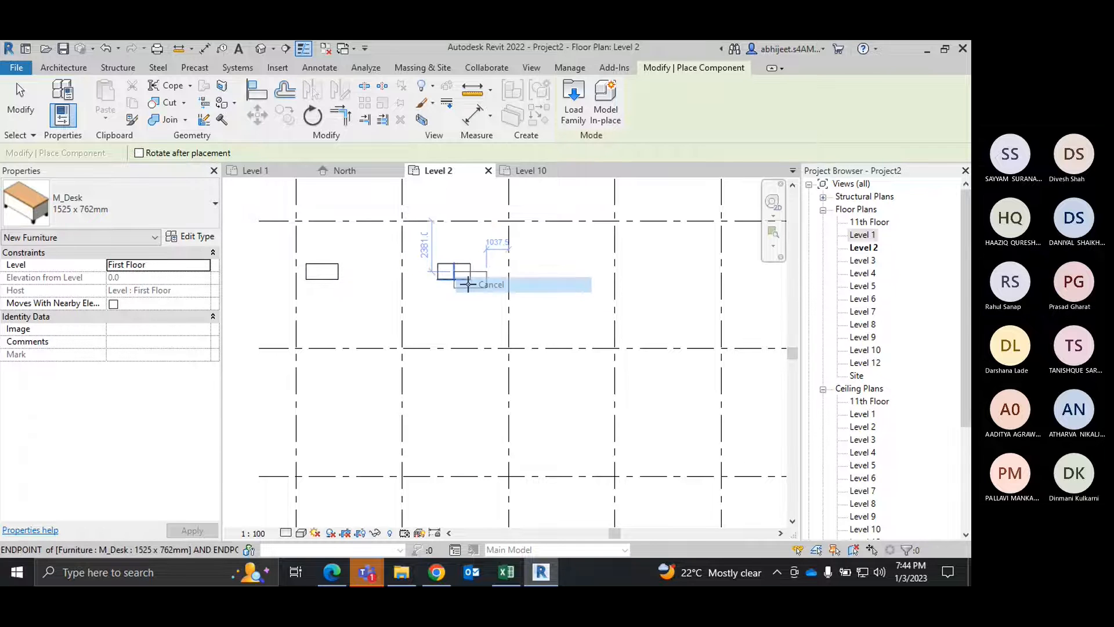
right_click(498, 298)
click(498, 294)
Step: Assign the first desk, in the bay before grid B, to Level 10 and clear the selection
click(318, 270)
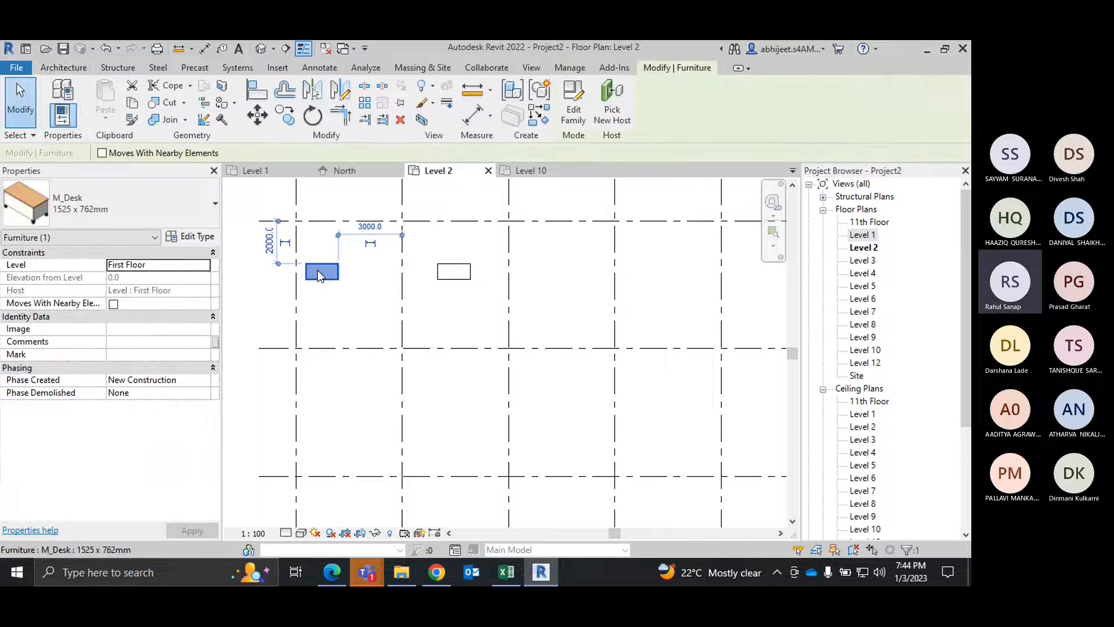
click(206, 267)
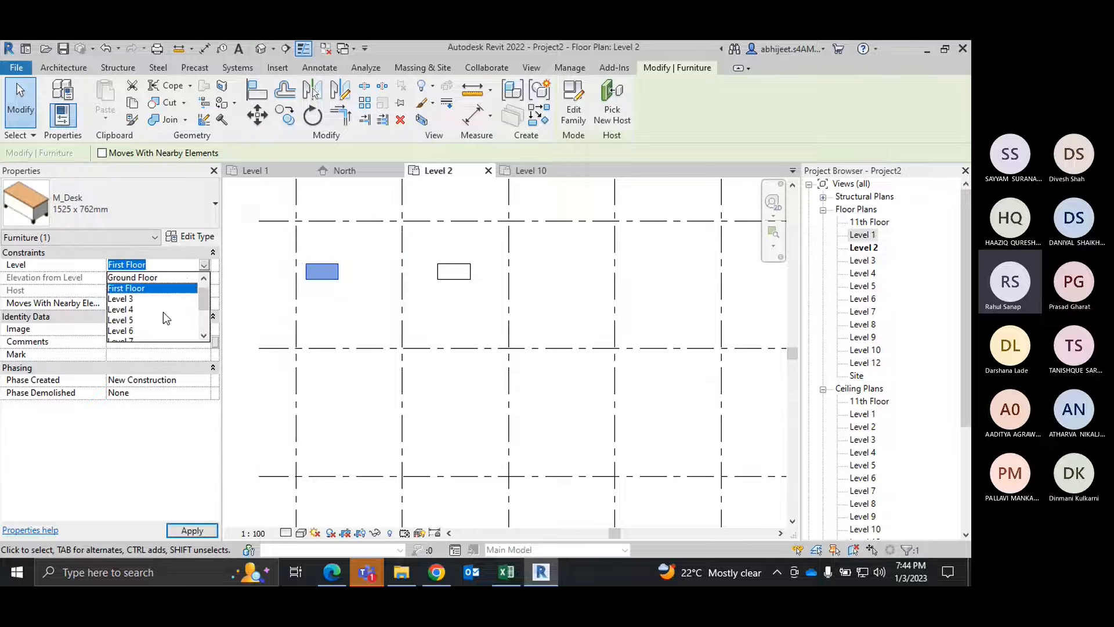
scroll(145, 325, down, 2)
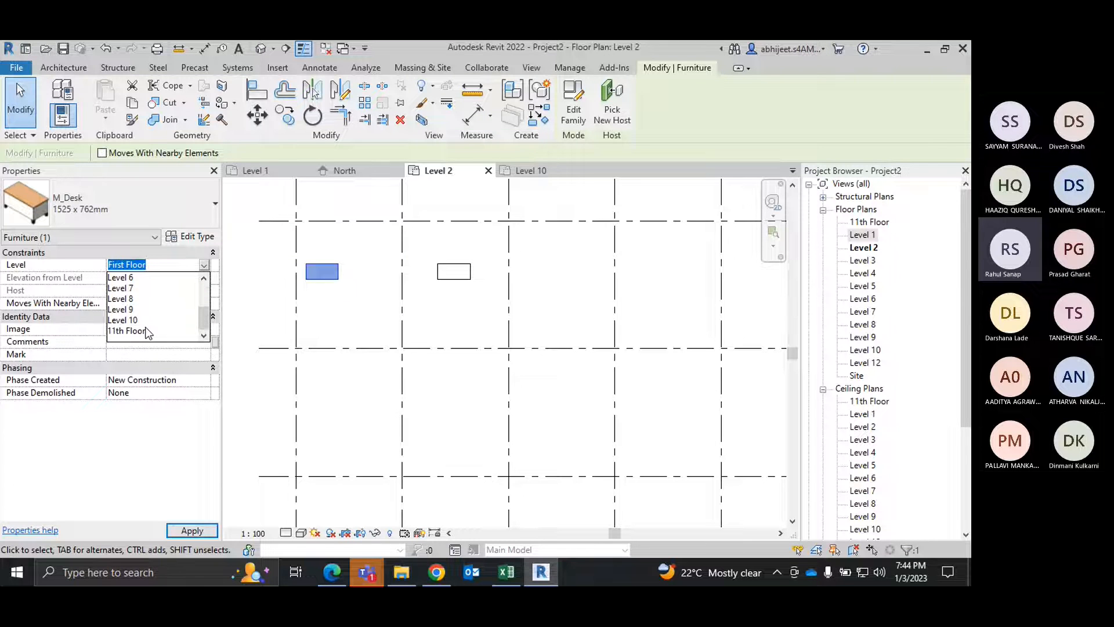
click(139, 320)
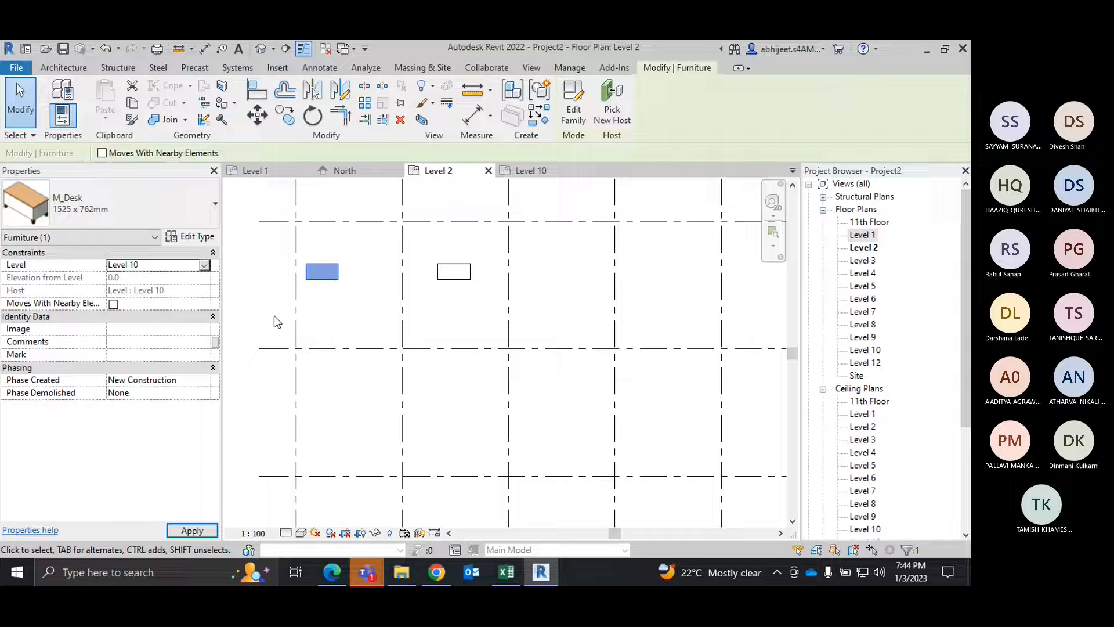
click(337, 297)
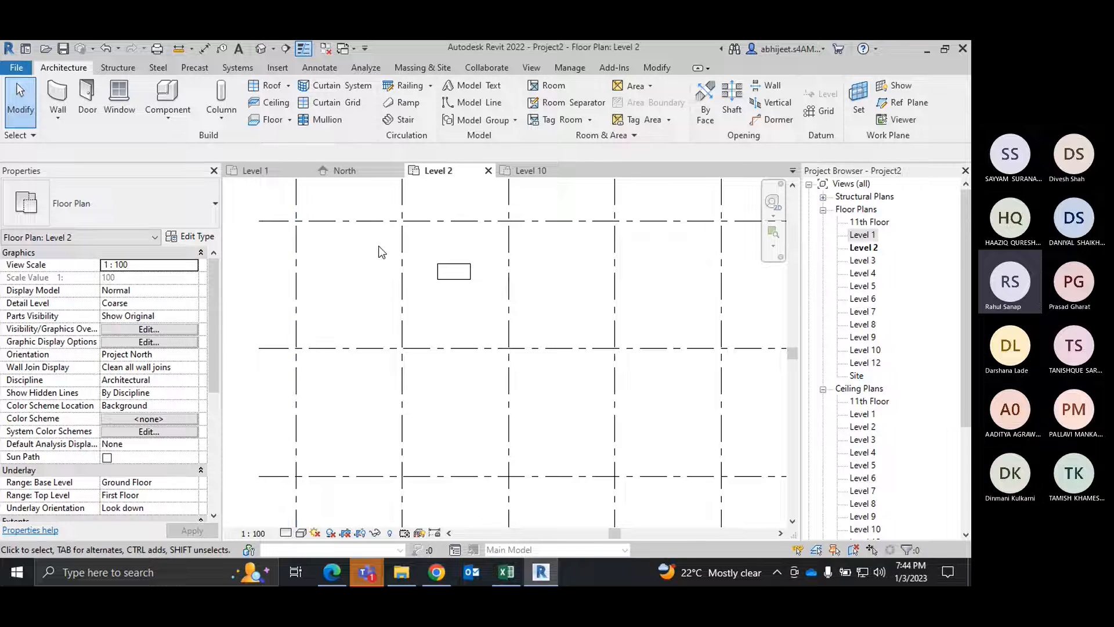
Step: Compare the Level 10 and Level 2 floor plans, inspecting which desk each one shows and the desk's assigned level
click(546, 171)
scroll(383, 283, up, 5)
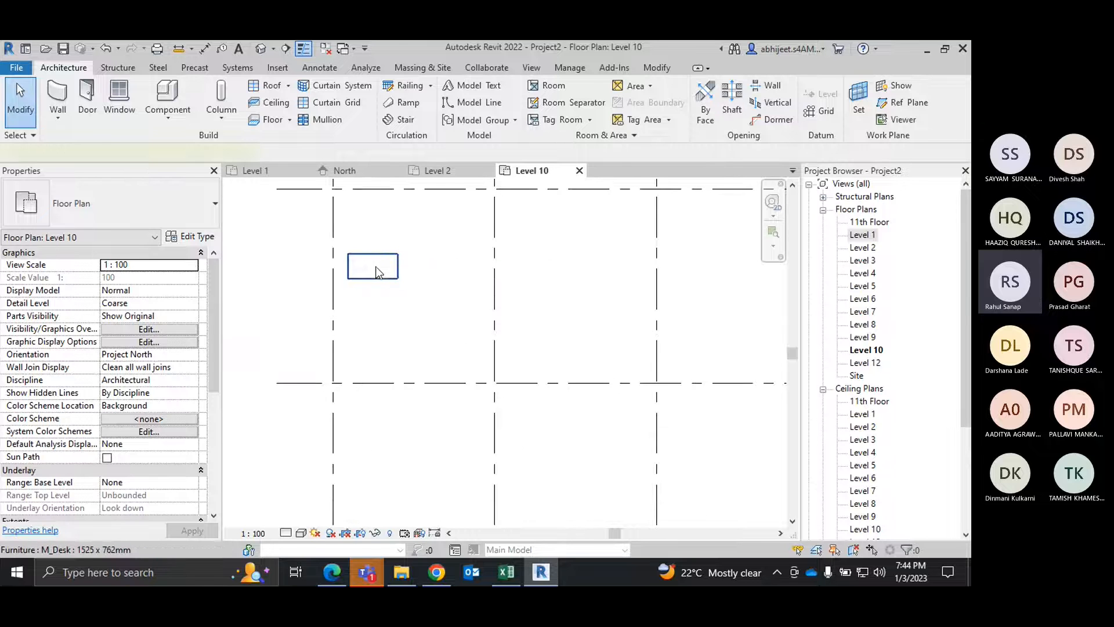
click(372, 264)
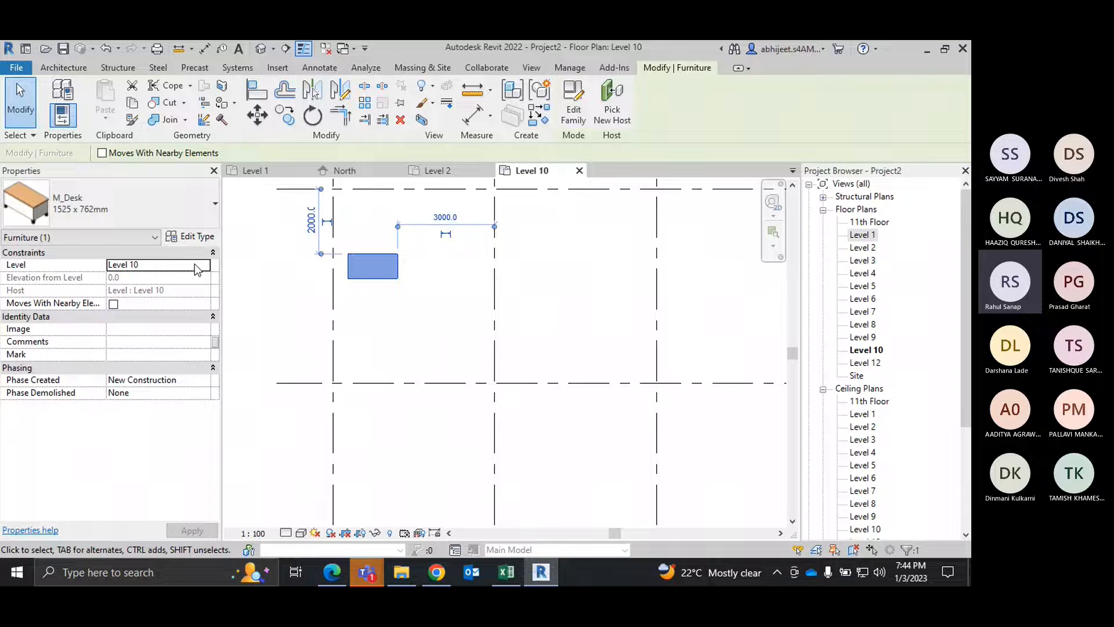
click(292, 284)
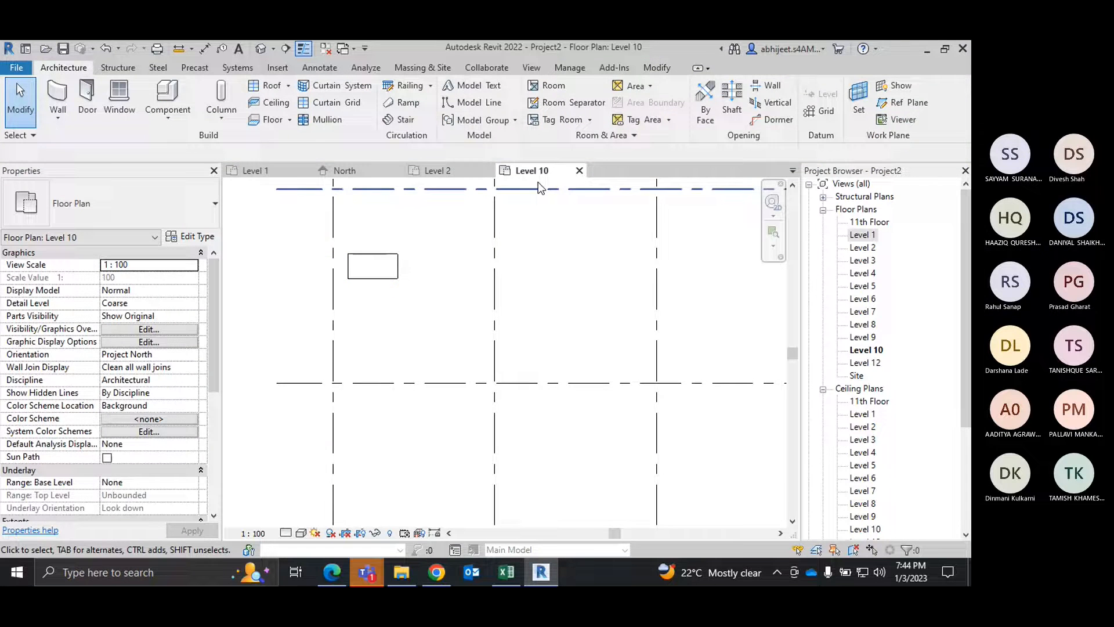
click(436, 170)
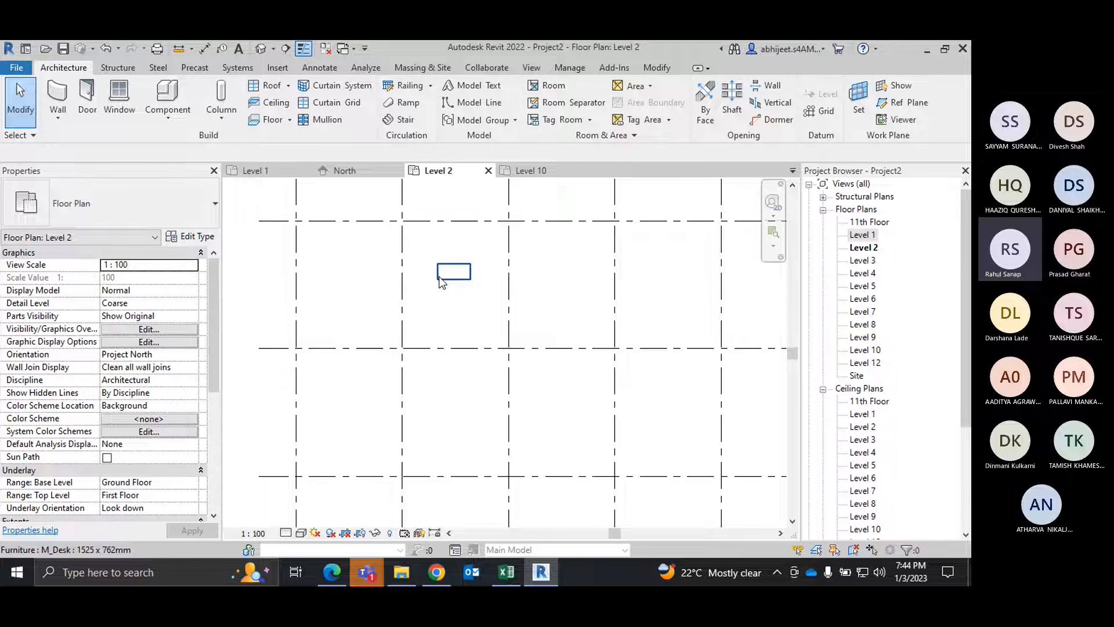
click(447, 276)
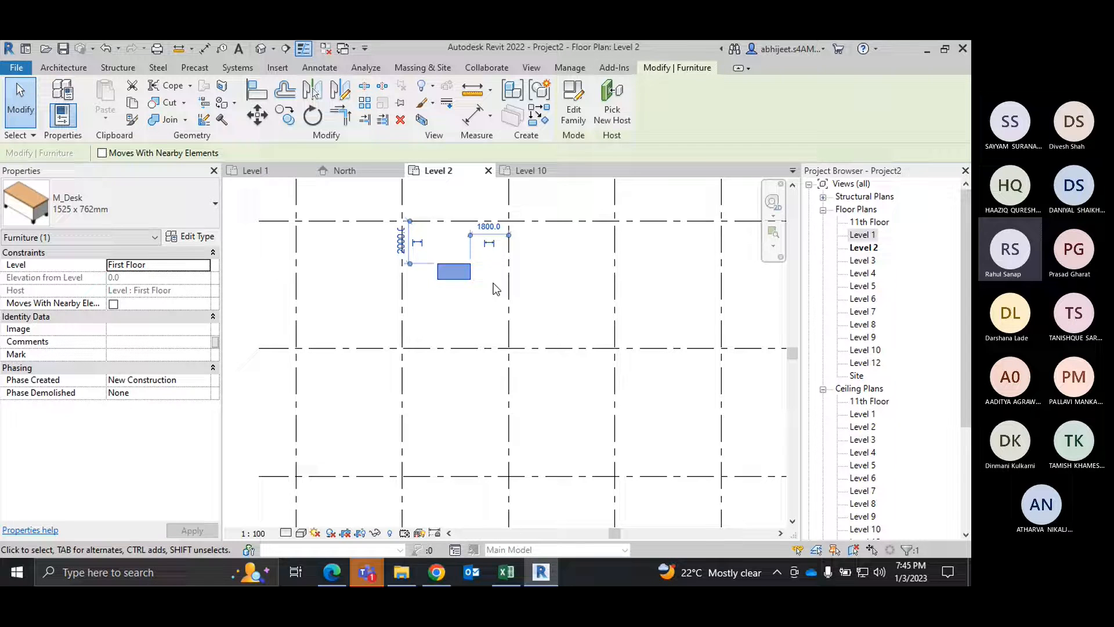
click(531, 170)
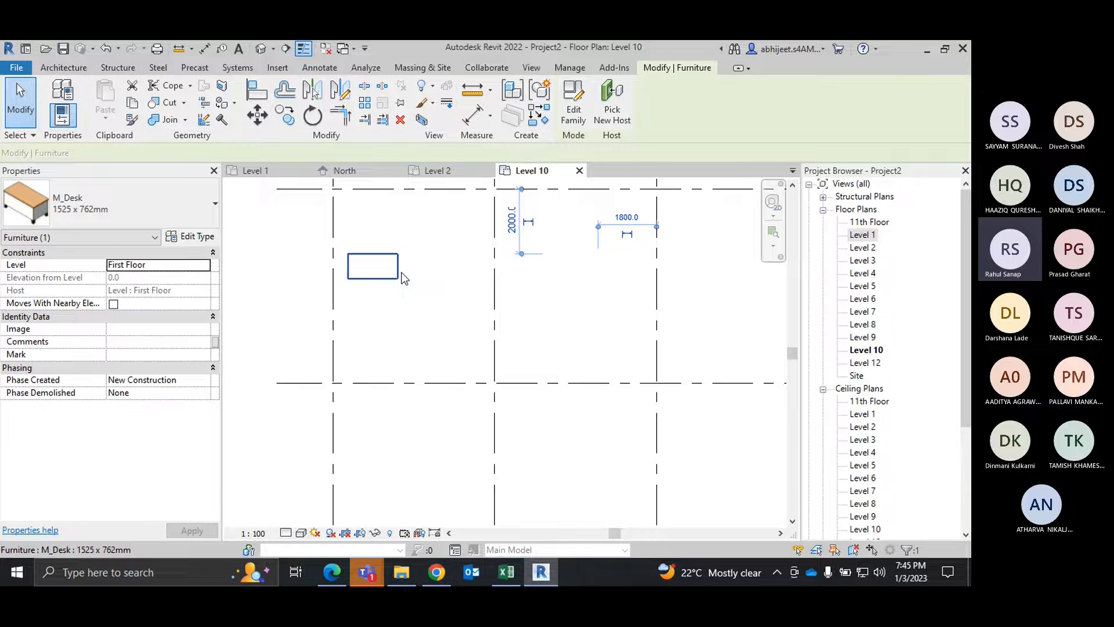
click(438, 171)
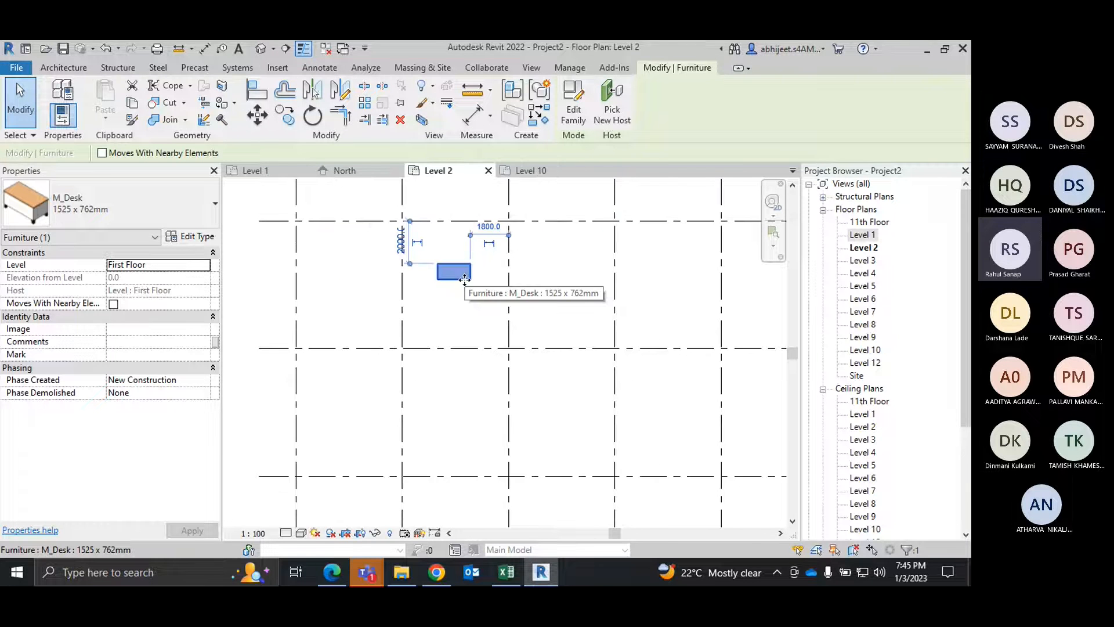
click(530, 172)
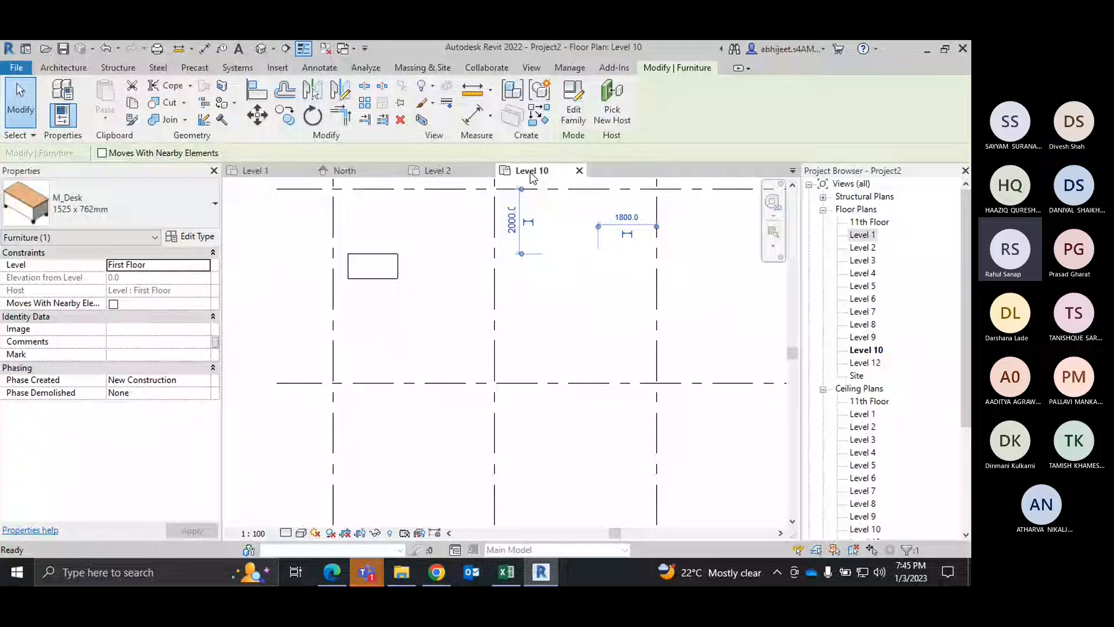
Step: Set the width of the M_Desk 1525 x 762mm type to 2500 from the Level 2 desk's type properties
click(457, 172)
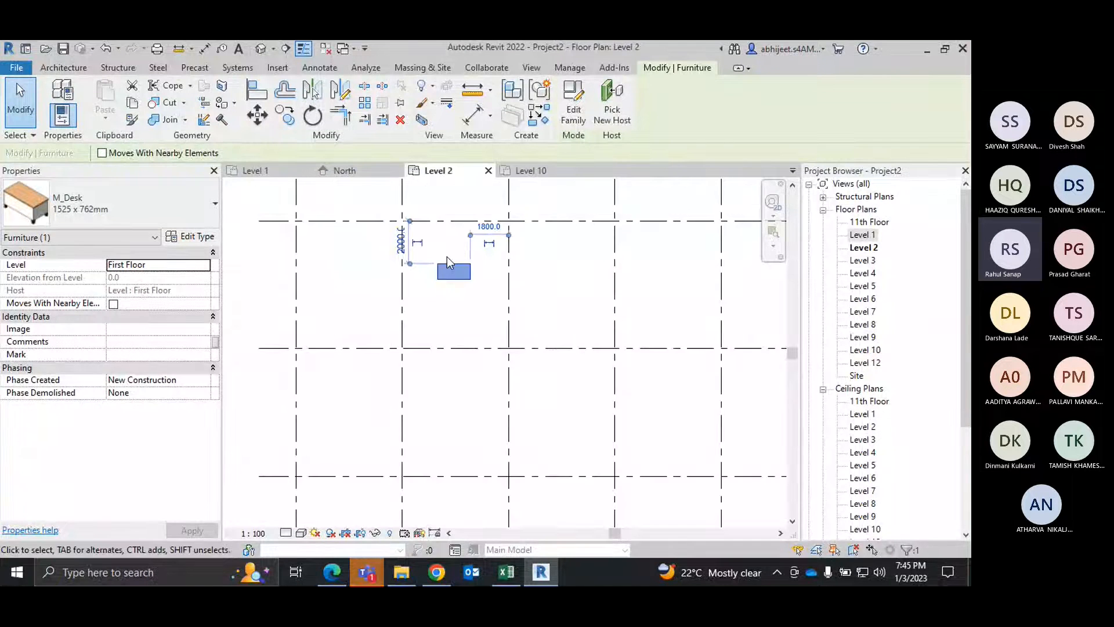
click(198, 238)
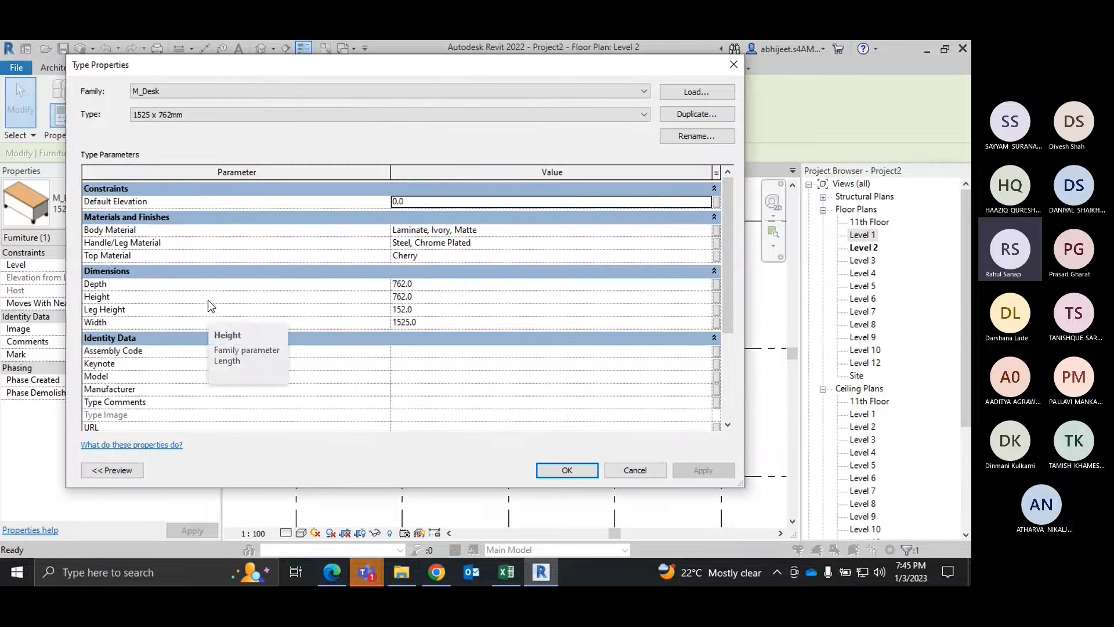
click(442, 320)
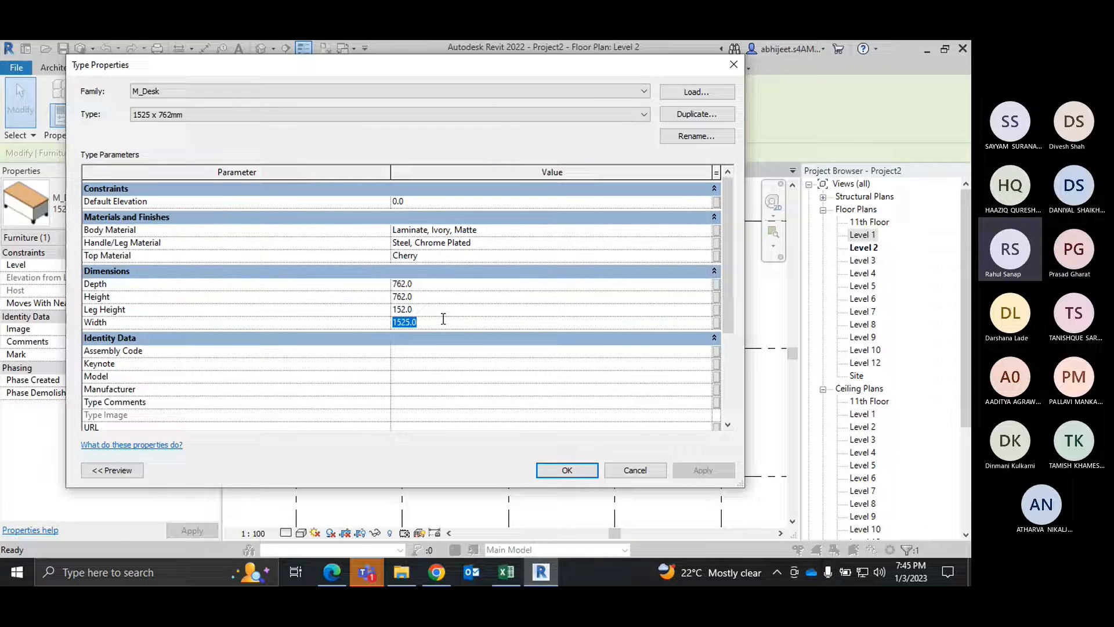
text(2500)
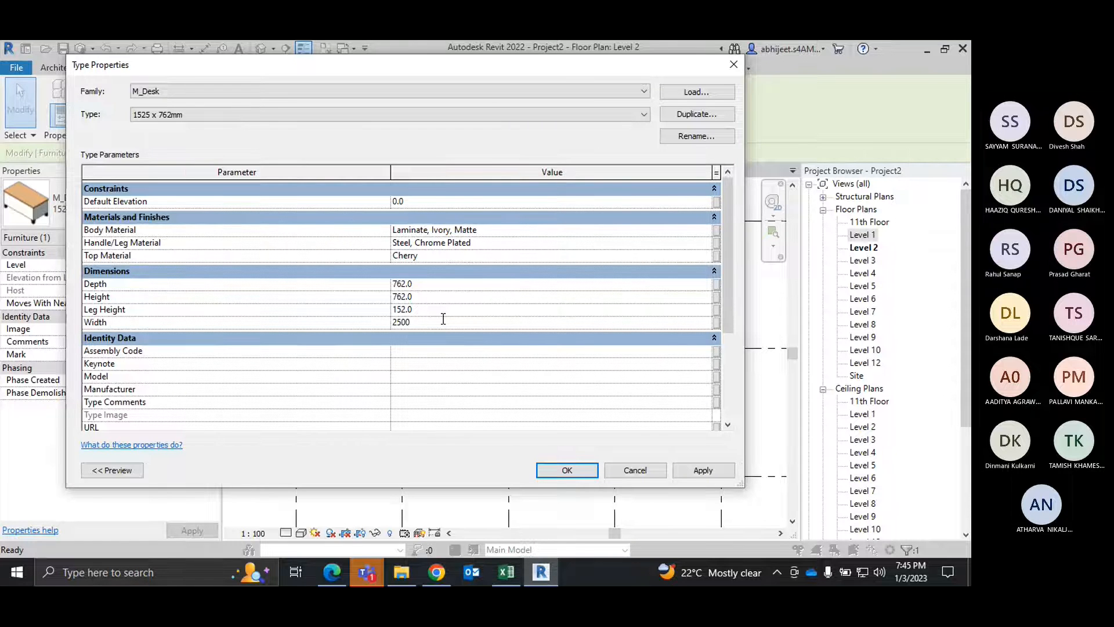
click(705, 470)
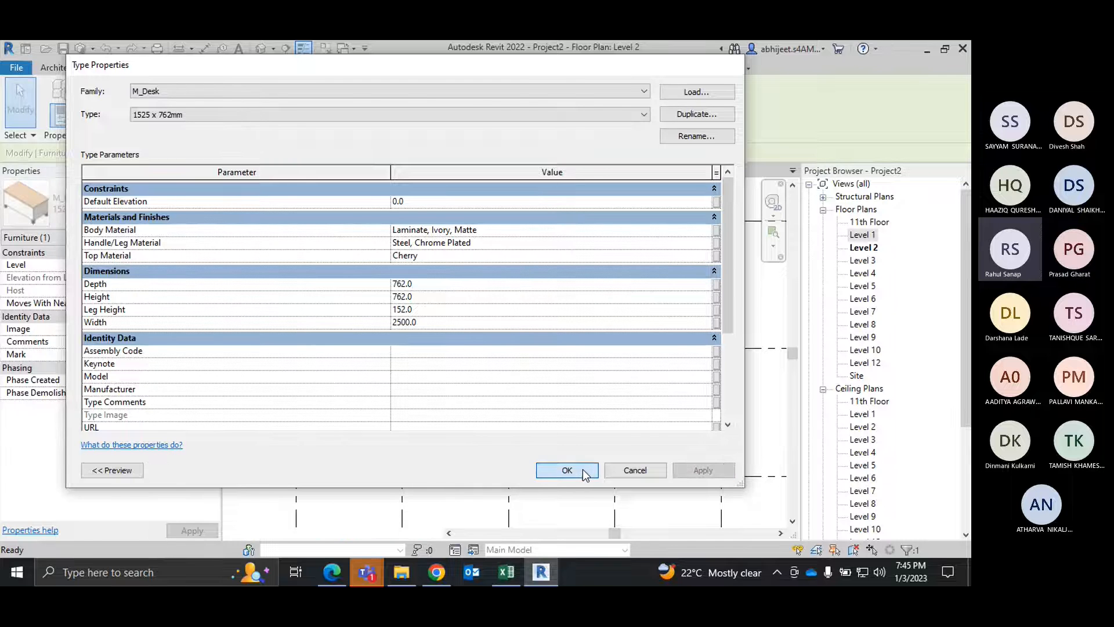
click(584, 471)
click(441, 307)
scroll(444, 296, up, 2)
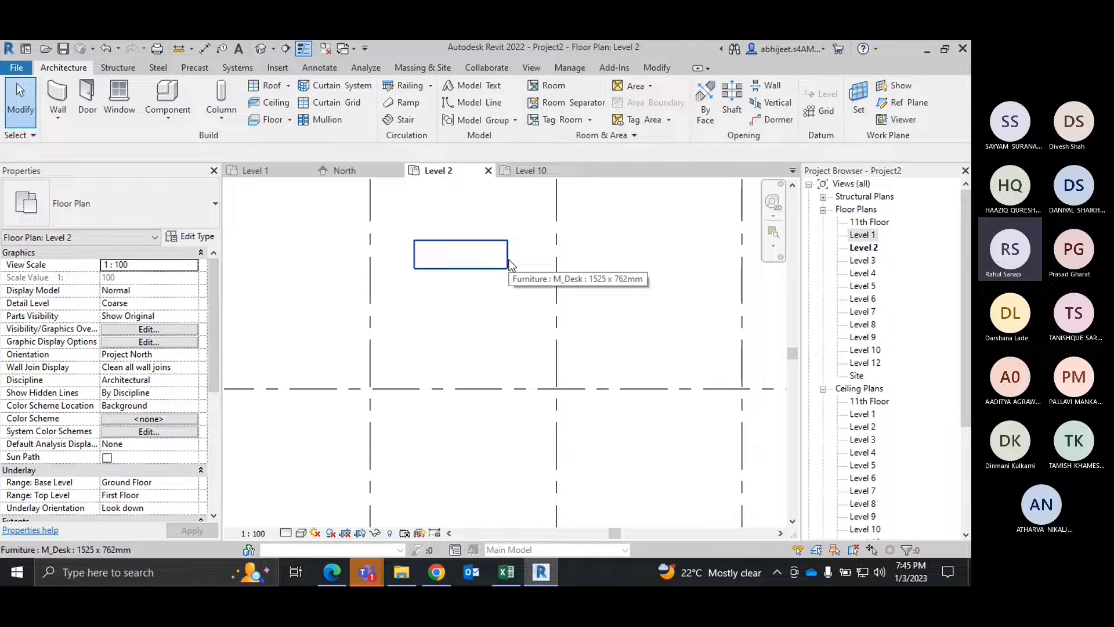
Step: Examine the desk on the Level 10 plan, and review the Level 2 desk's type properties without changing them
click(548, 173)
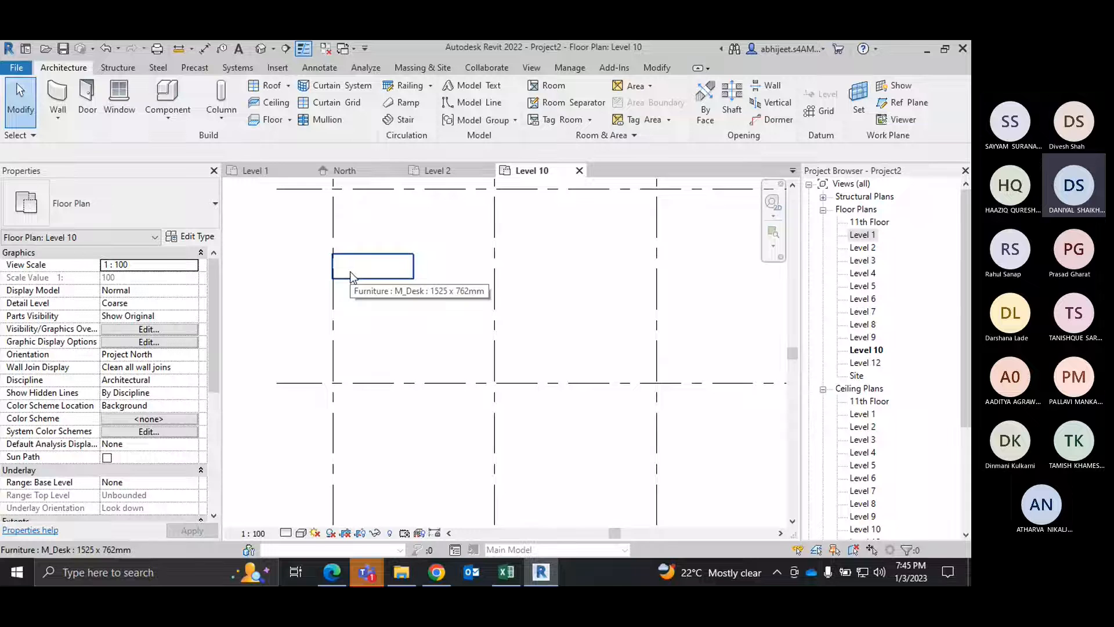
click(466, 173)
click(465, 266)
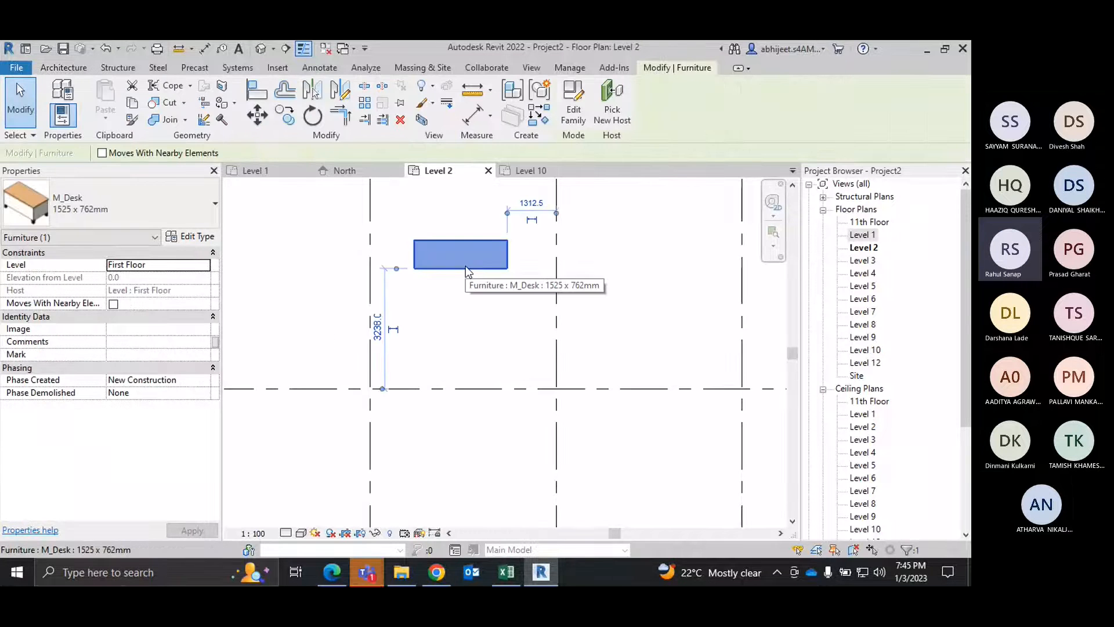
click(191, 236)
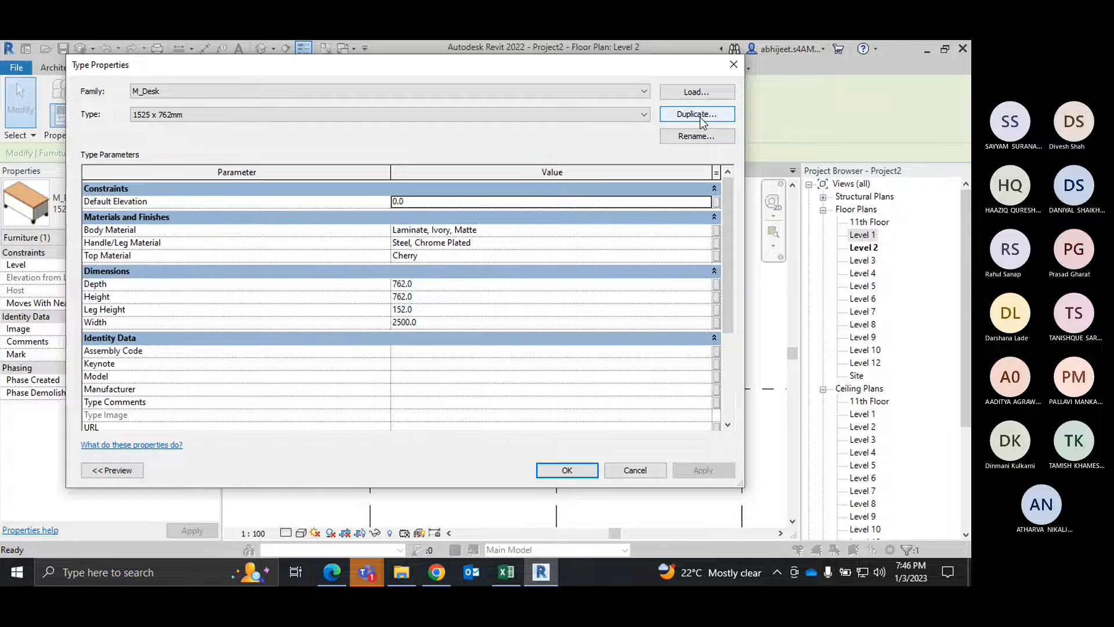
click(731, 64)
click(437, 349)
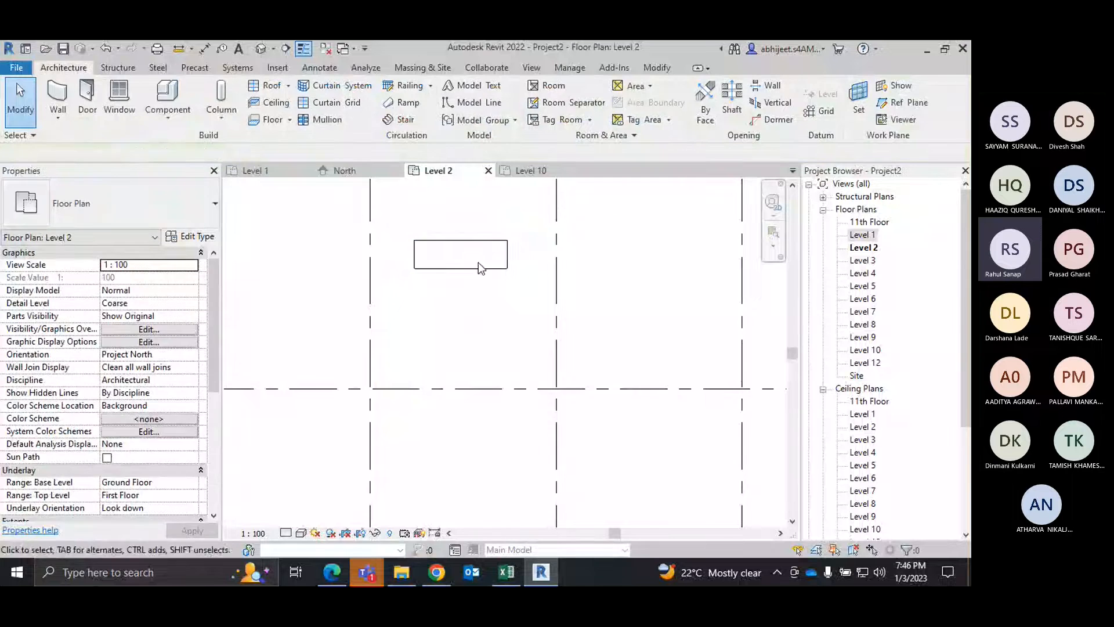
Step: Set the M_Desk 1525 x 762mm type's width back to 1525 using the desk on Level 2
click(478, 268)
scroll(429, 319, down, 3)
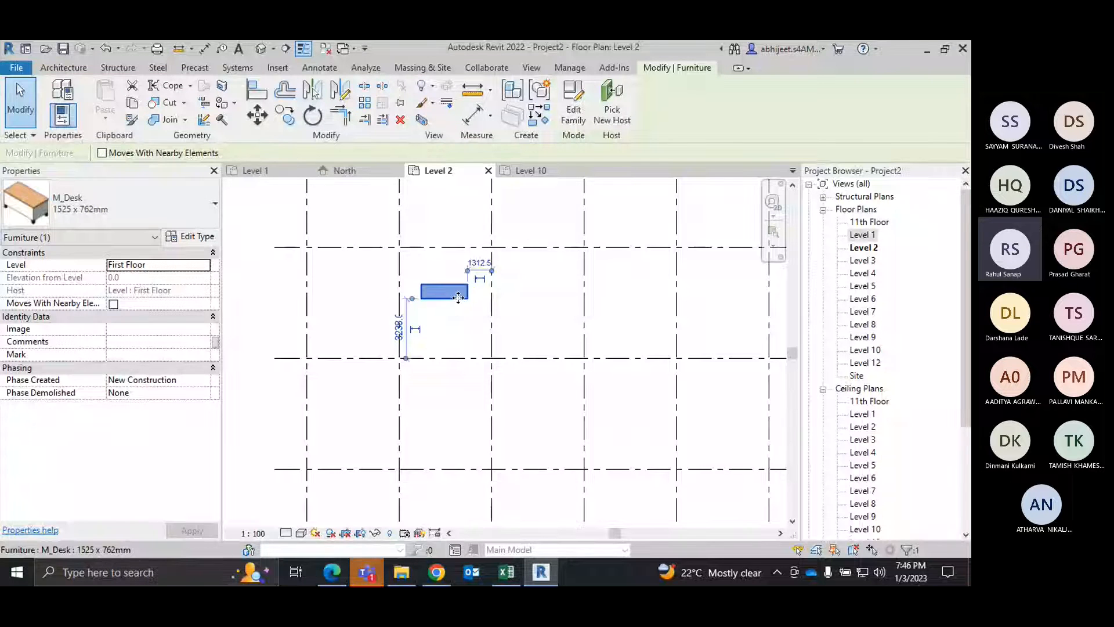
click(187, 239)
click(470, 323)
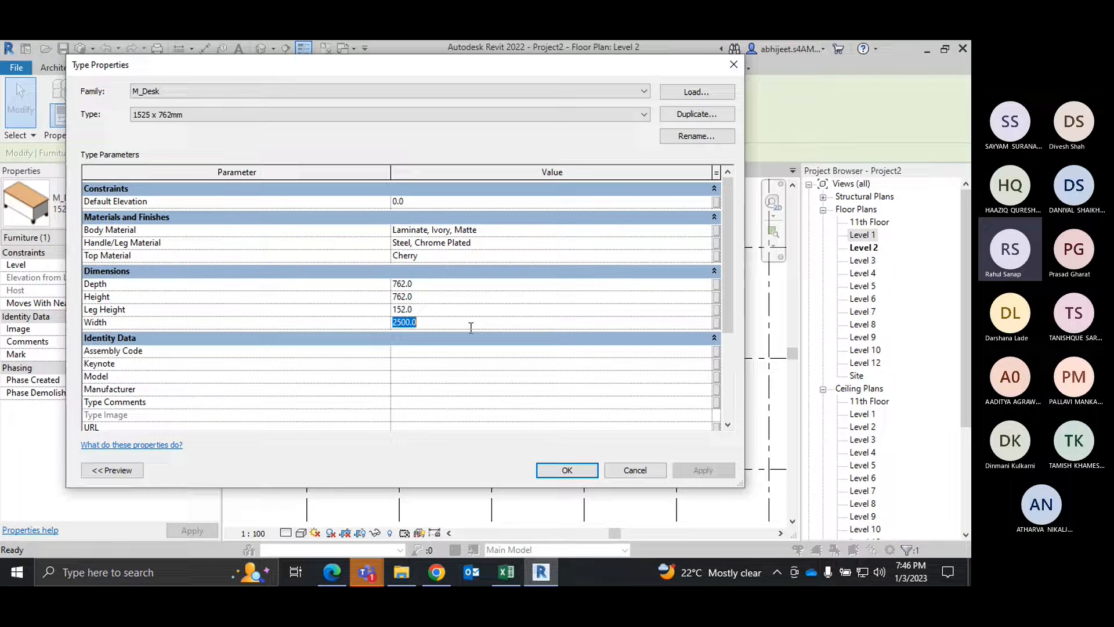
text(1525)
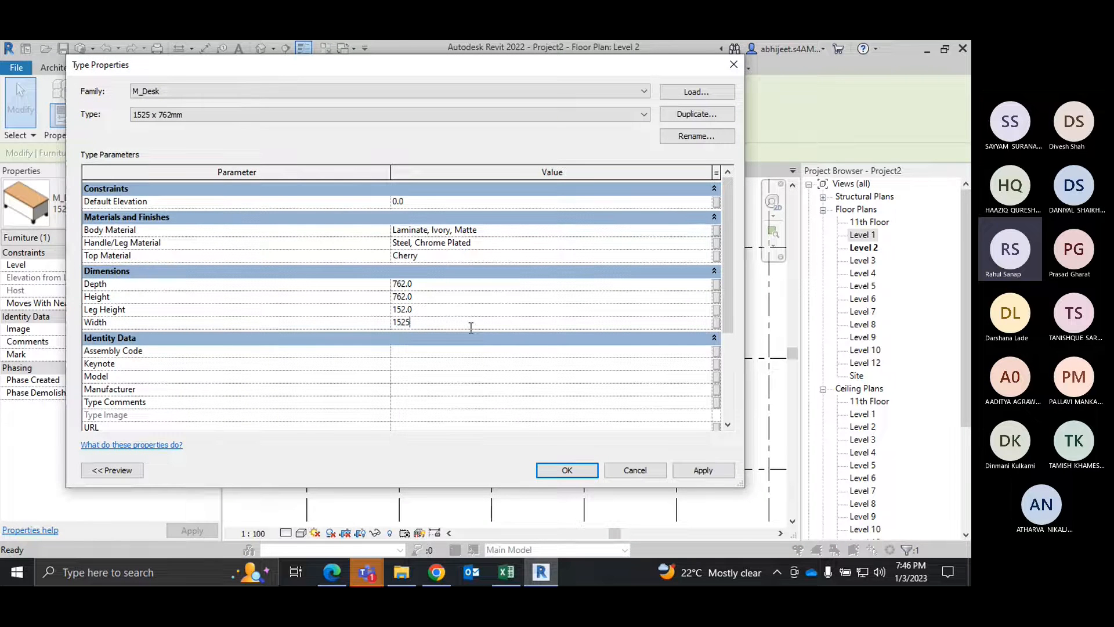
click(702, 470)
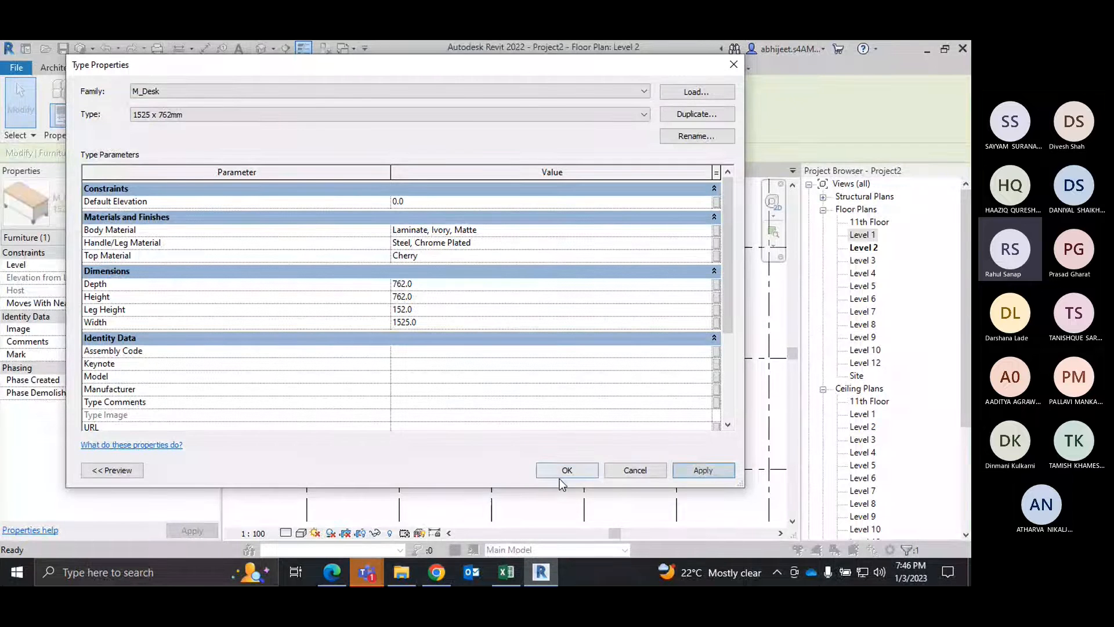
click(561, 474)
click(560, 477)
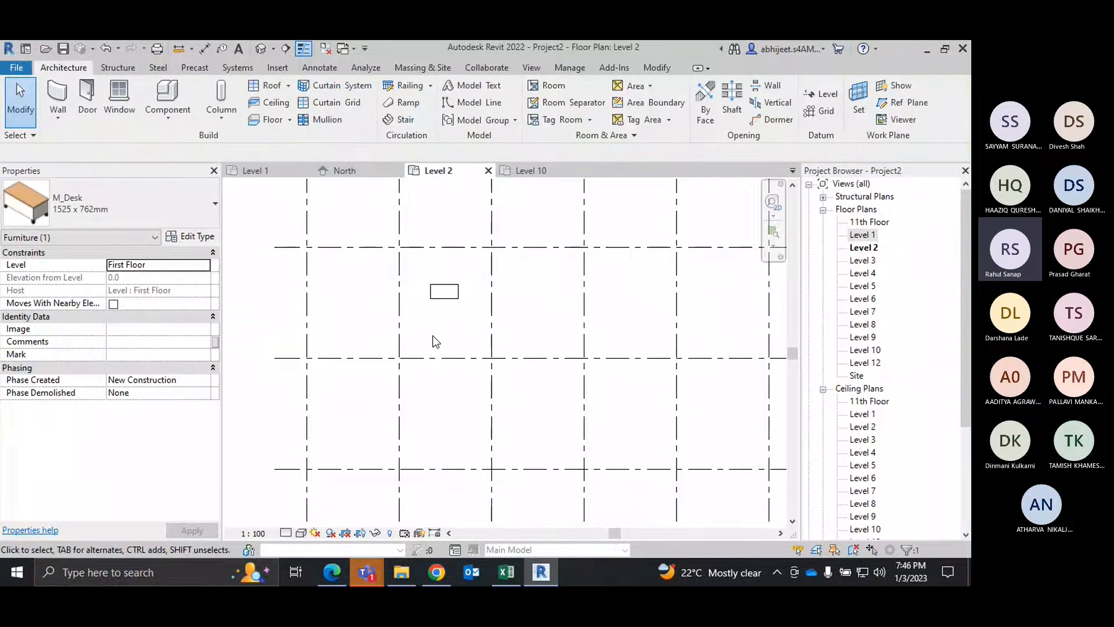
Step: Duplicate the type of the desk on Level 10 under the name Table Type 2
click(557, 172)
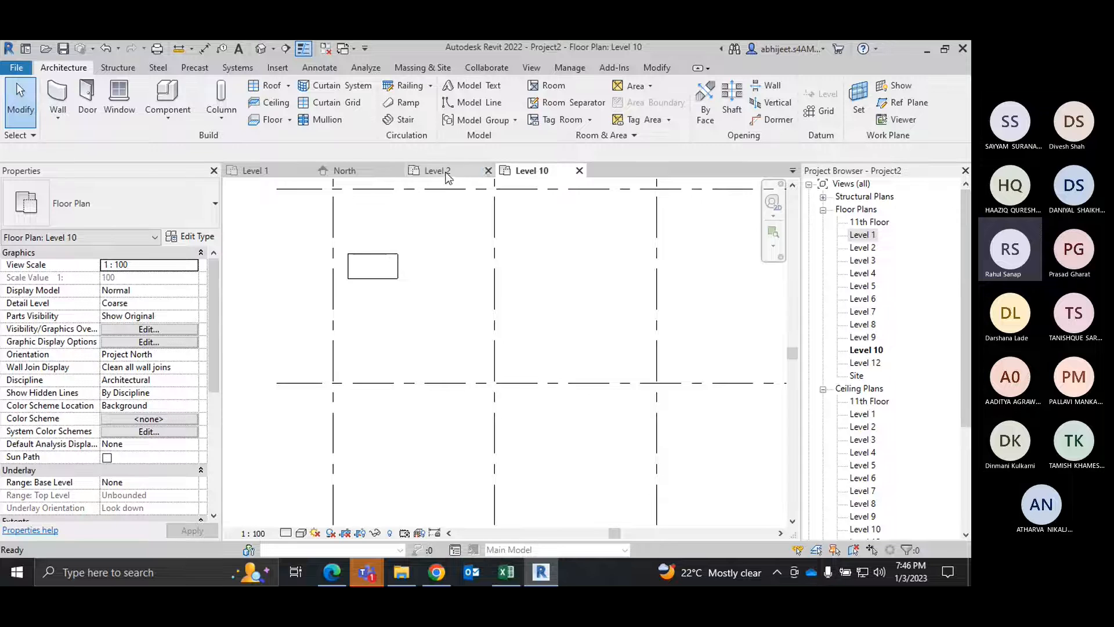
click(398, 277)
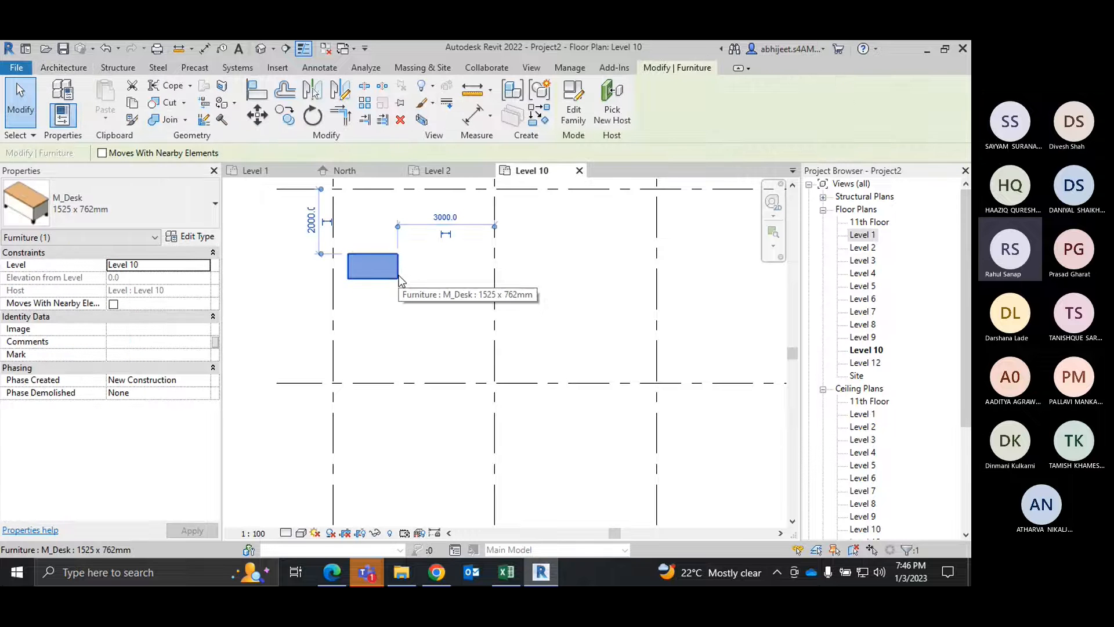
click(192, 236)
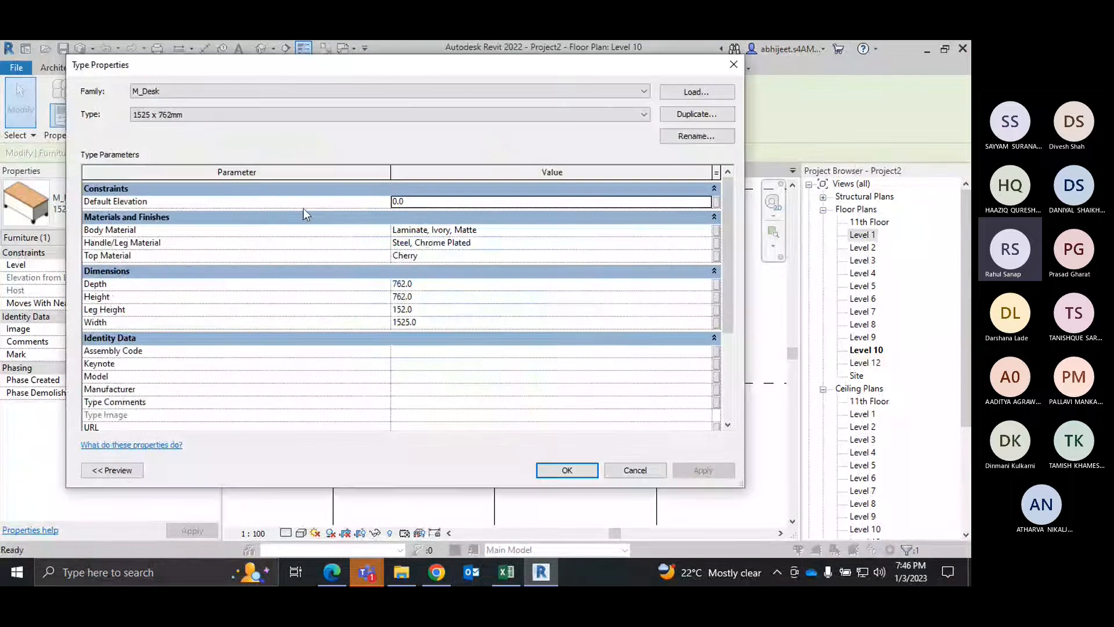
click(696, 115)
click(421, 266)
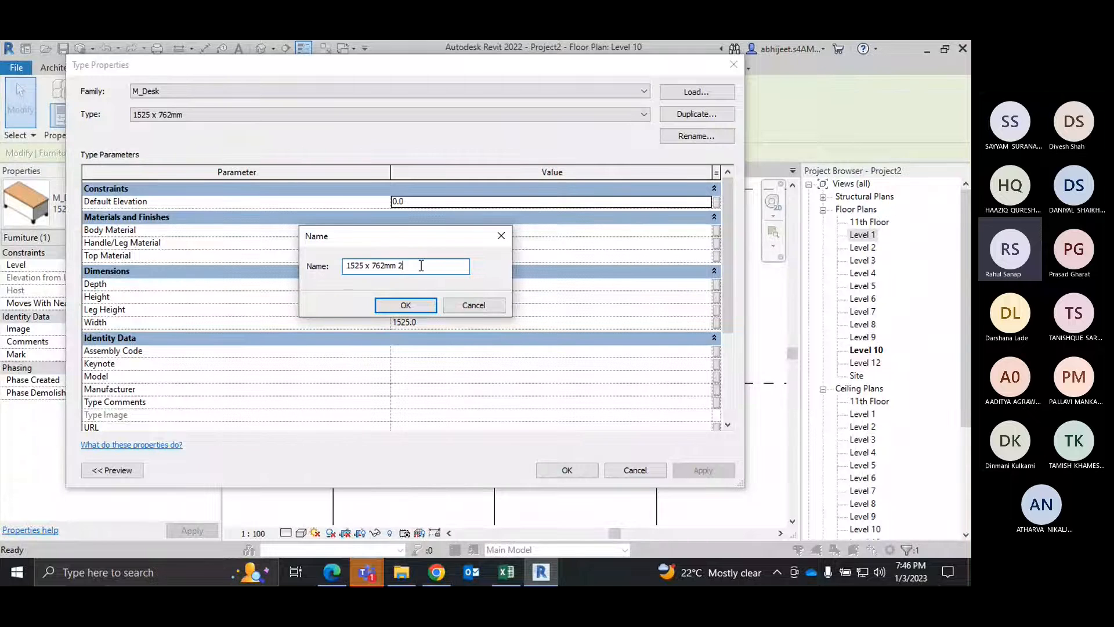
drag(421, 265, 280, 265)
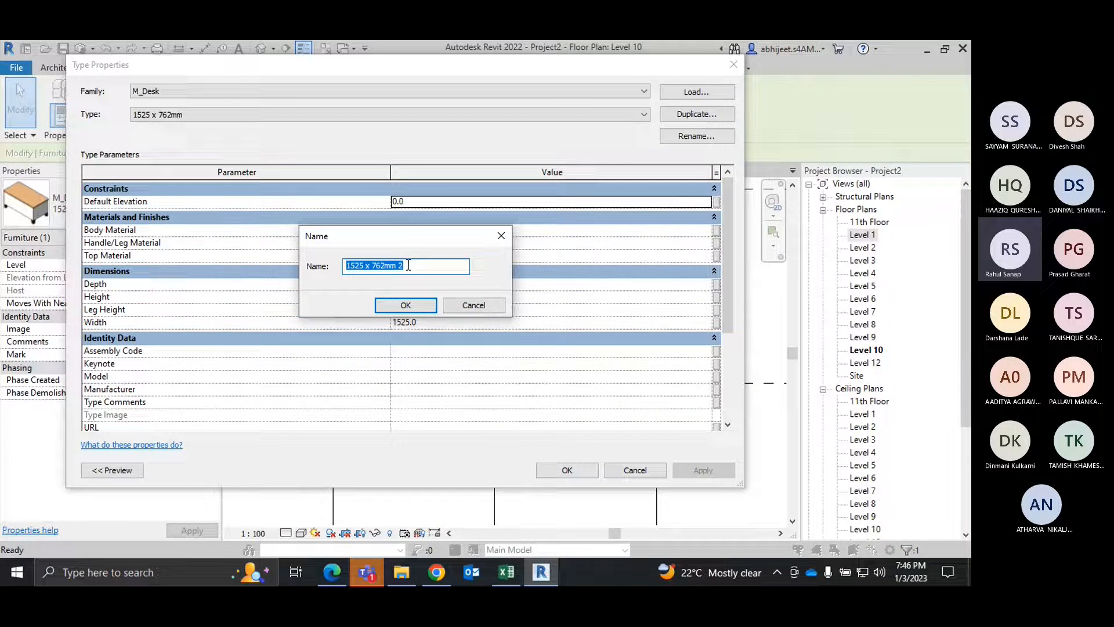
key(BackSpace)
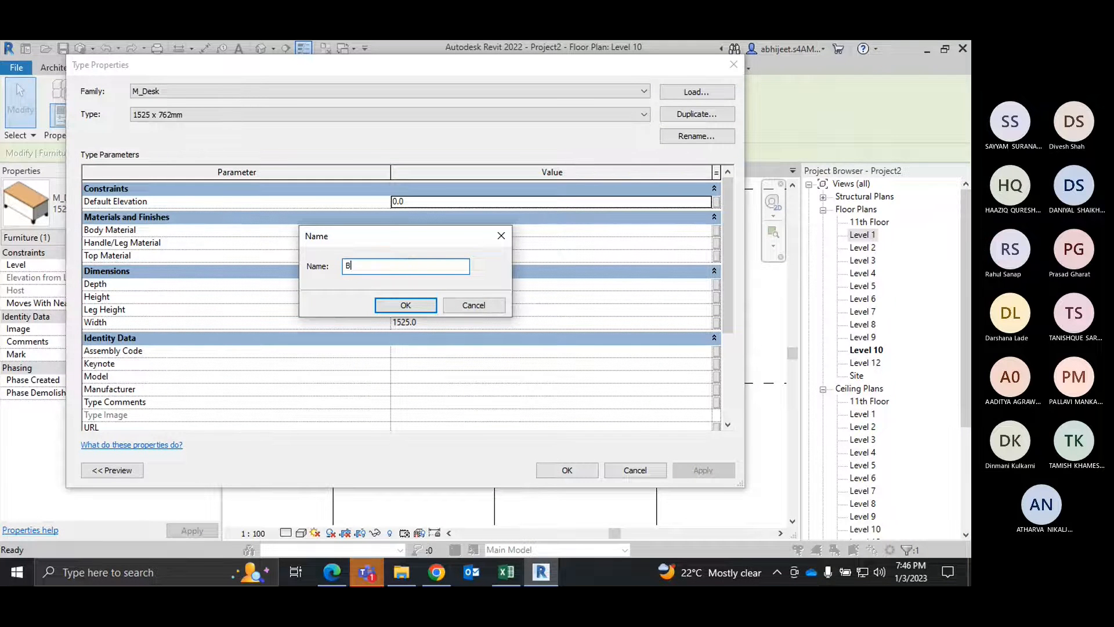
text(Table Type)
text(2)
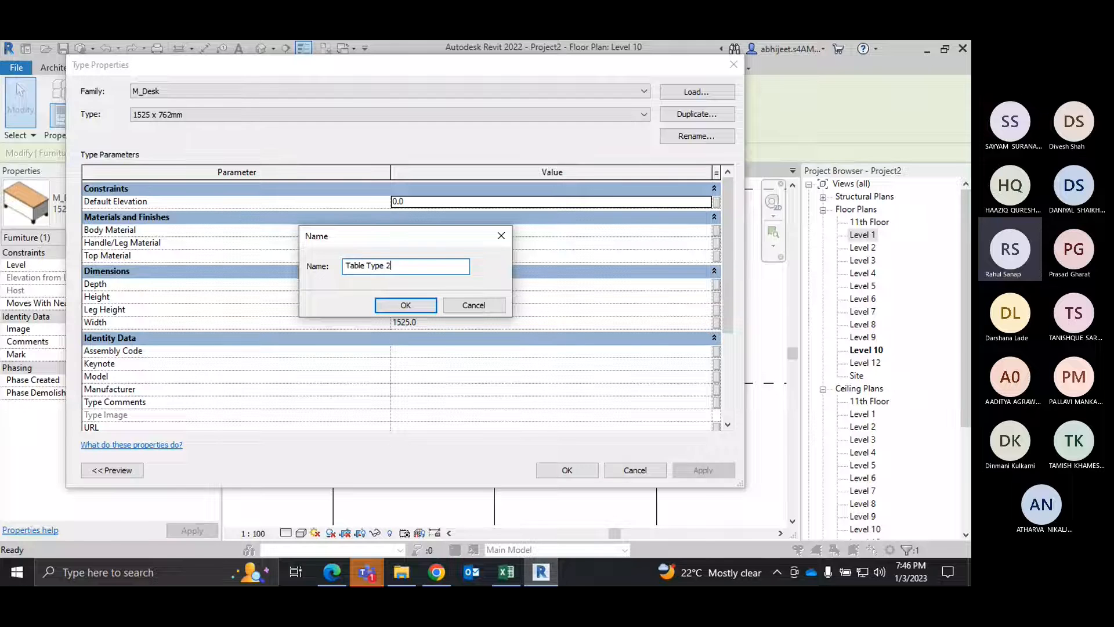
click(410, 306)
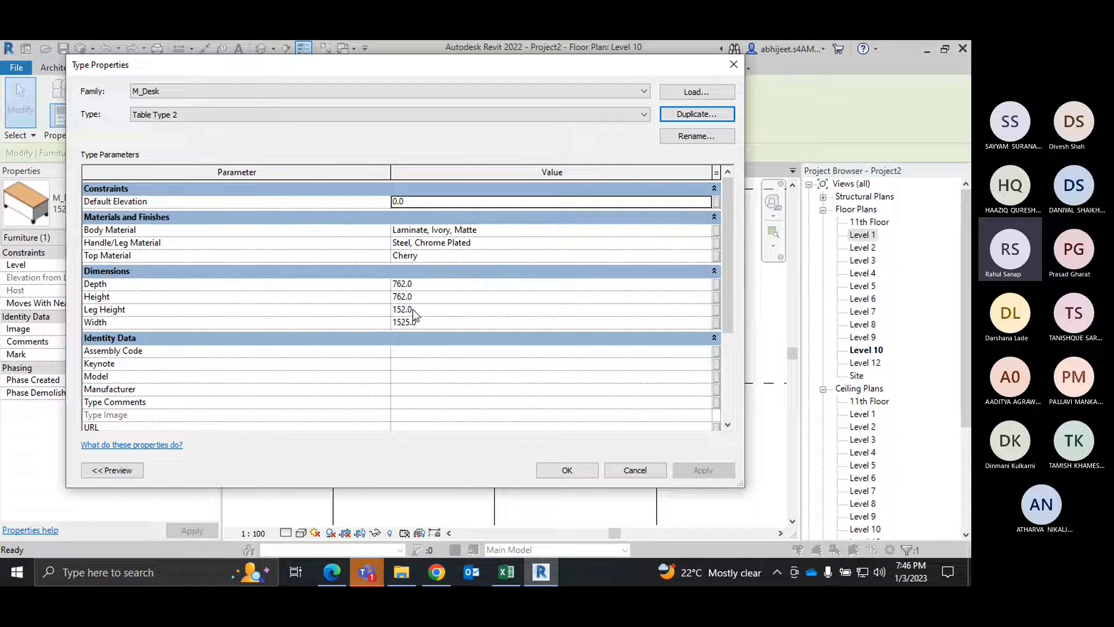
Step: Set the width of Table Type 2 to 3500, apply it to the Level 10 desk and clear the selection
click(434, 323)
text(25)
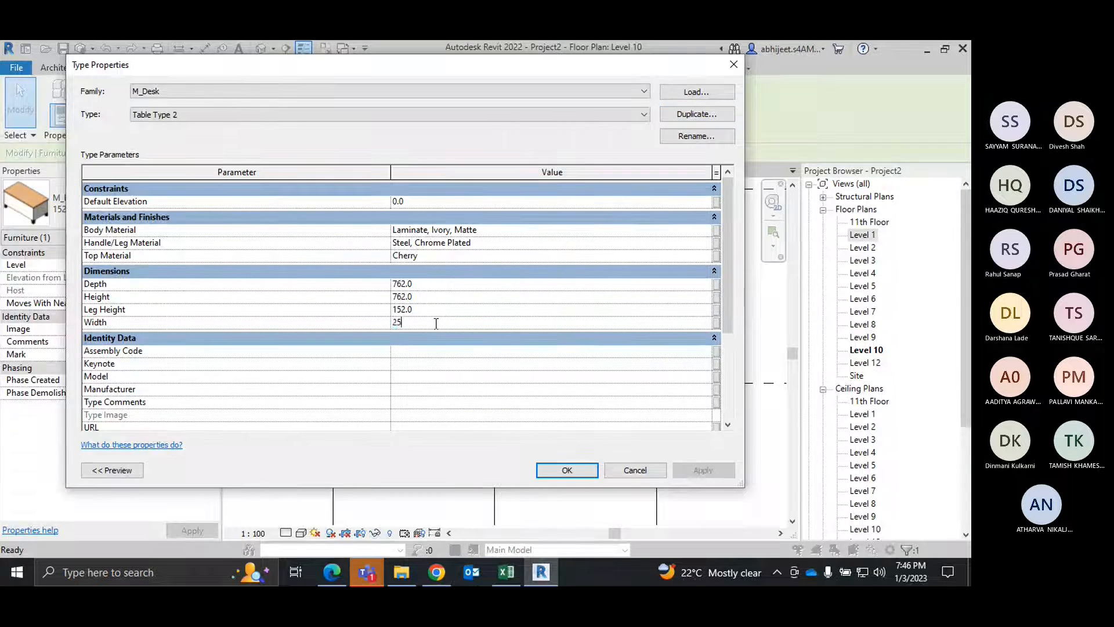
key(BackSpace)
key(BackSpace)
text(3)
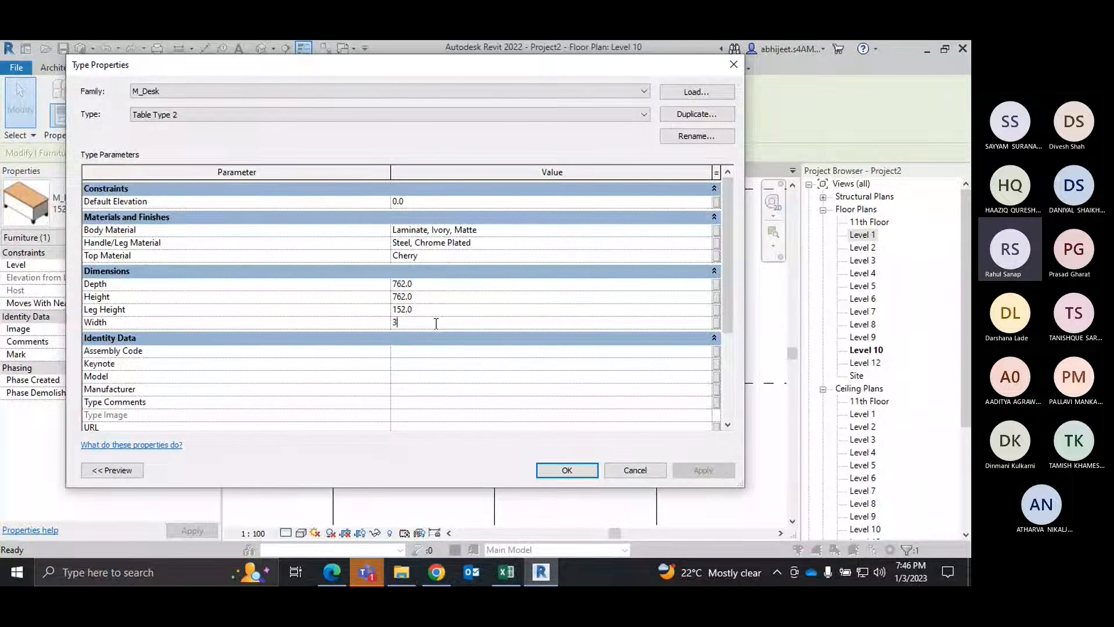
text(500)
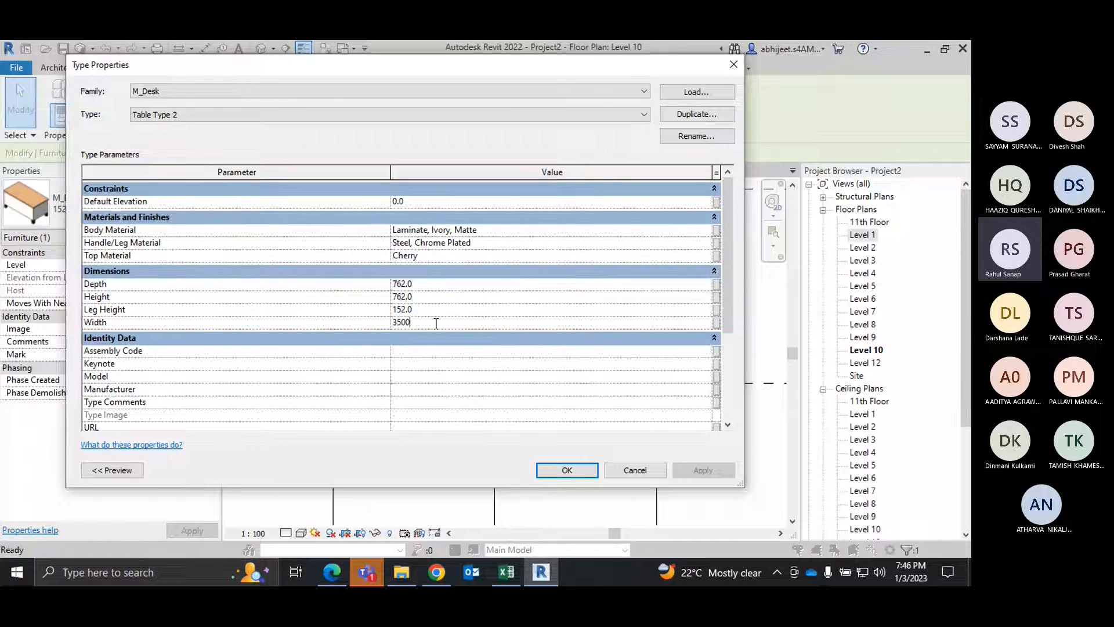
click(574, 472)
click(441, 366)
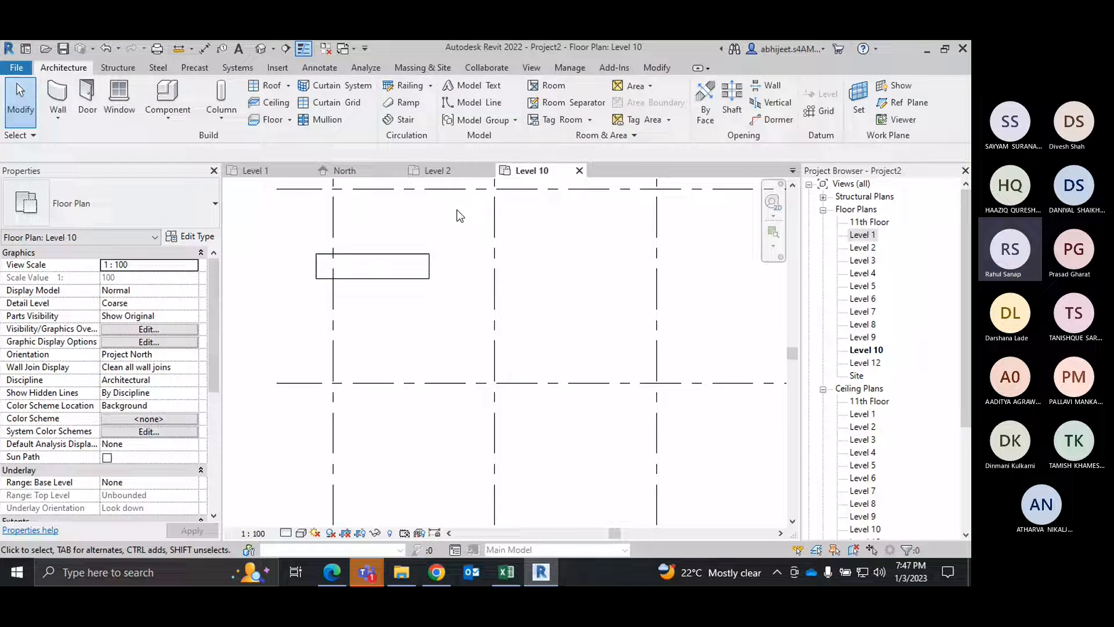
Step: Compare the desk on the Level 2 plan with the Table Type 2 desk on Level 10, and select the Level 10 desk
click(450, 172)
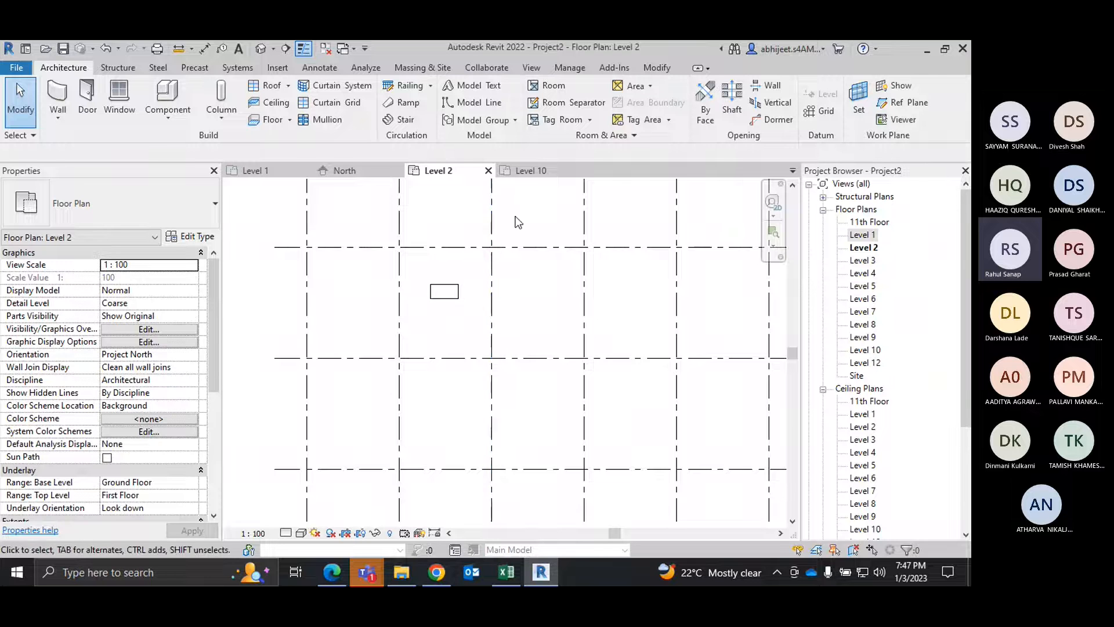
key(ctrl+Tab)
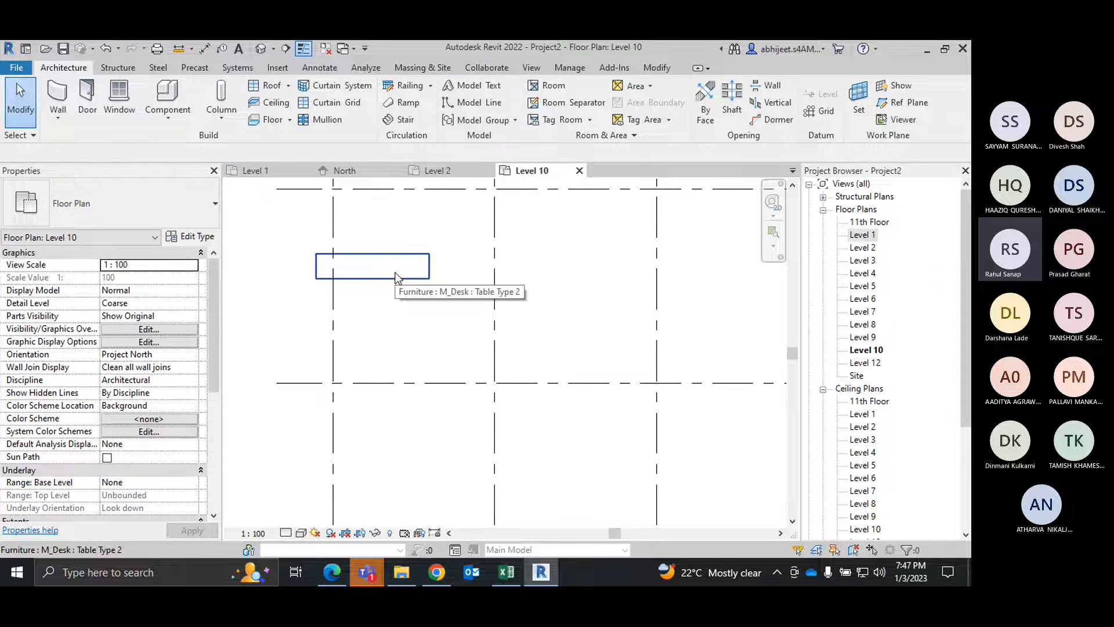
click(397, 277)
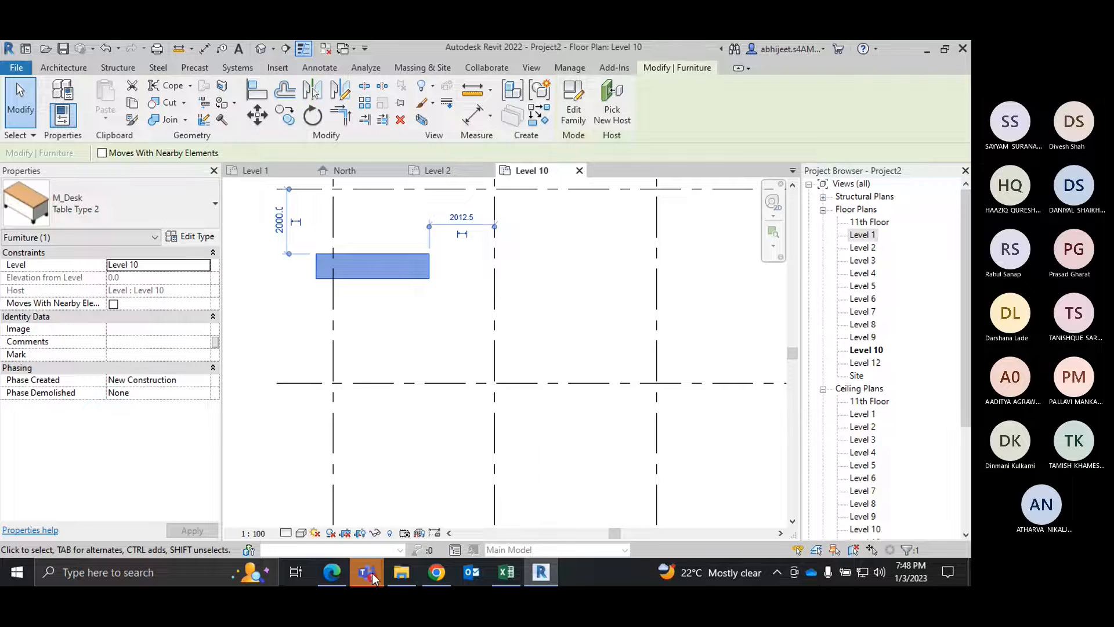
Step: Switch to Teams to read the participants' questions in the meeting chat, return to Revit and clear the Level 10 desk selection
mouse_move(372, 573)
click(417, 521)
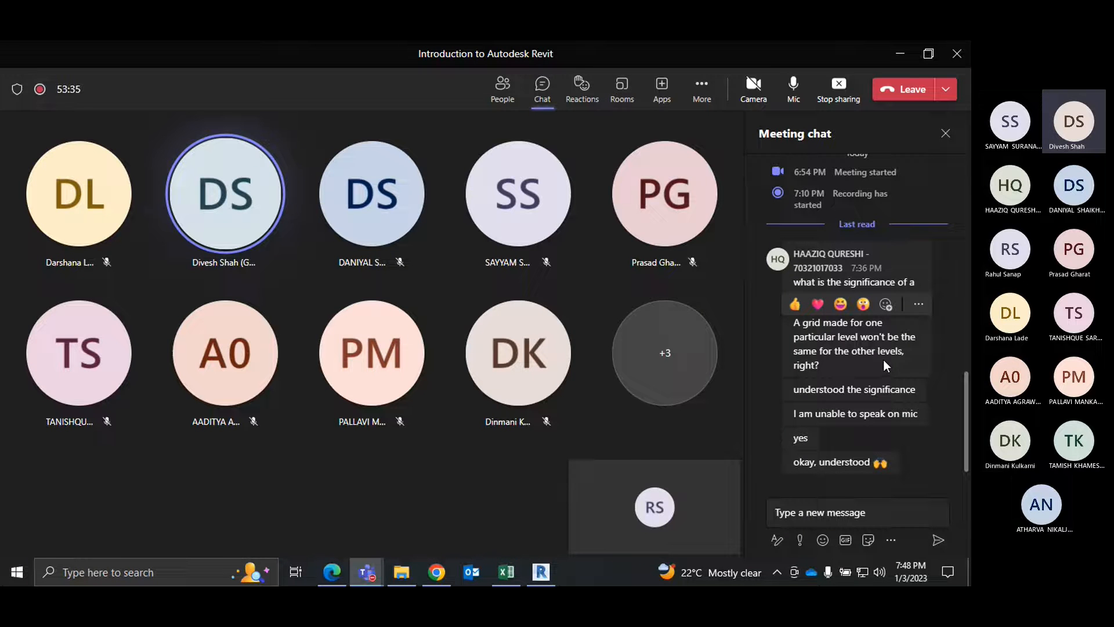
click(900, 54)
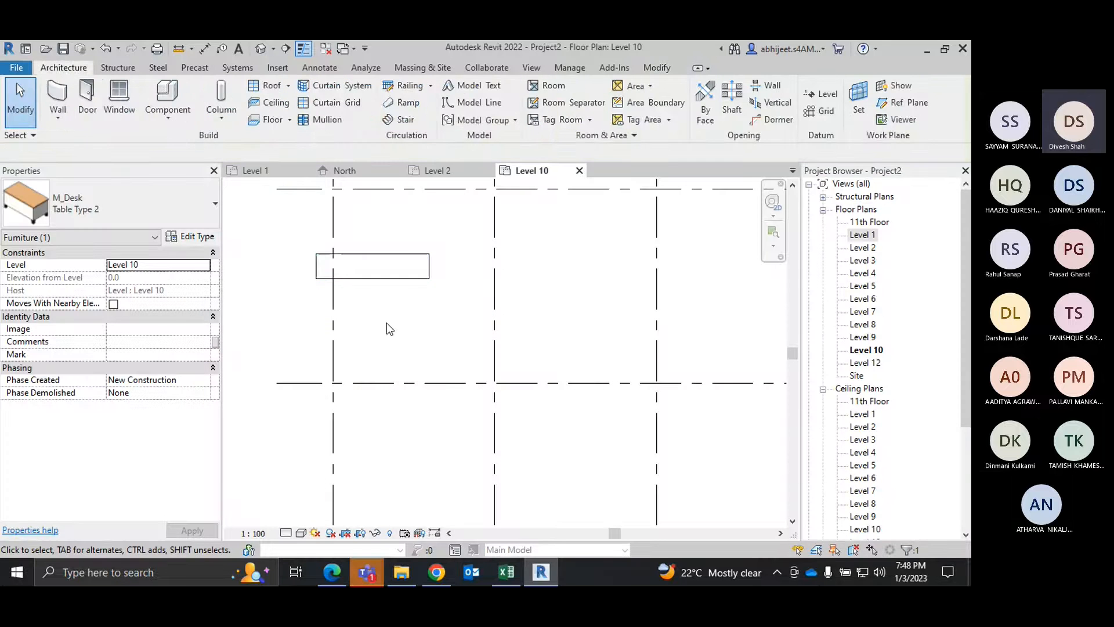
click(386, 319)
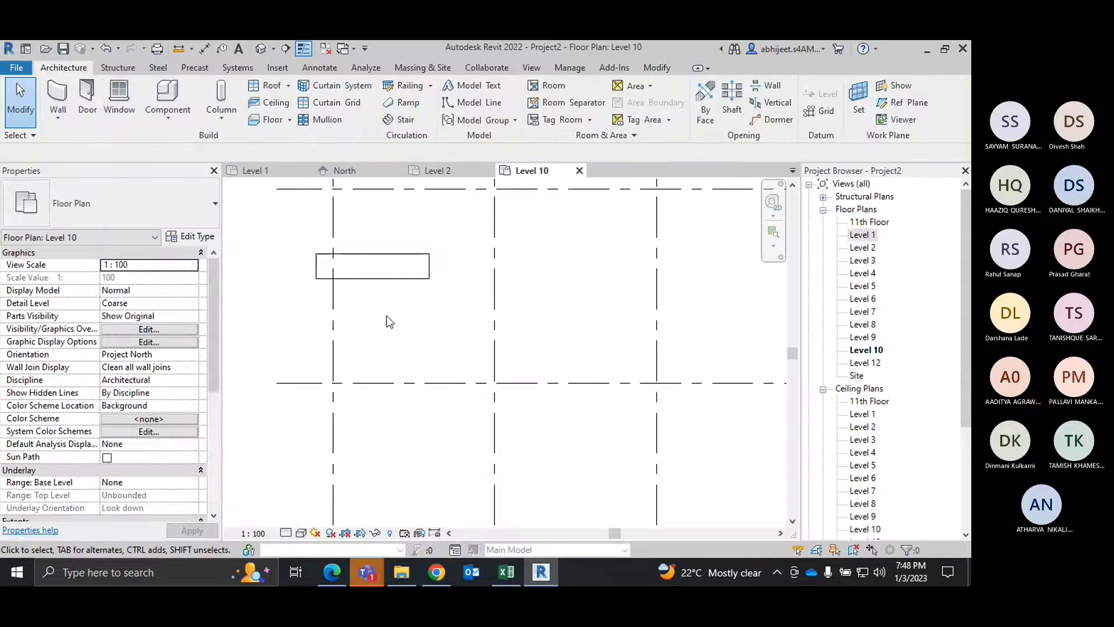
click(394, 281)
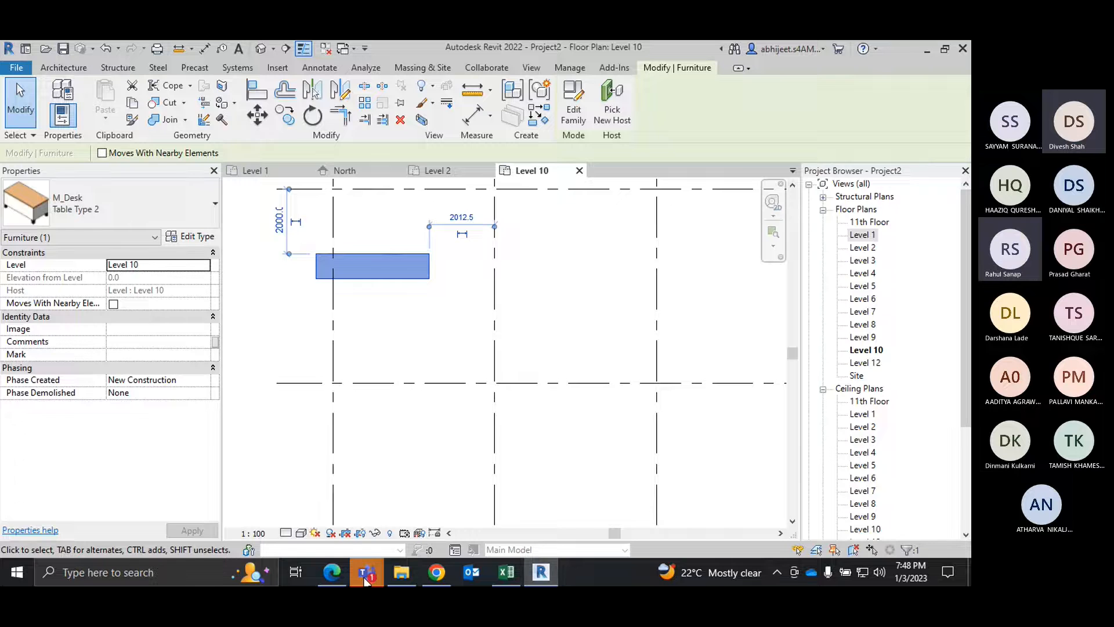
mouse_move(367, 572)
click(358, 482)
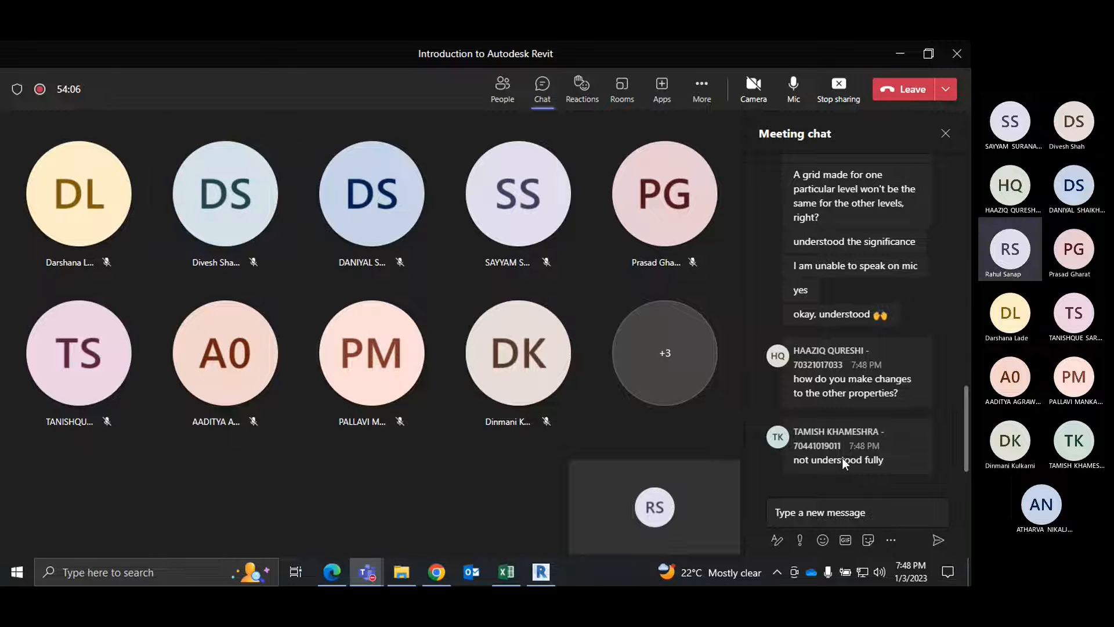
click(898, 59)
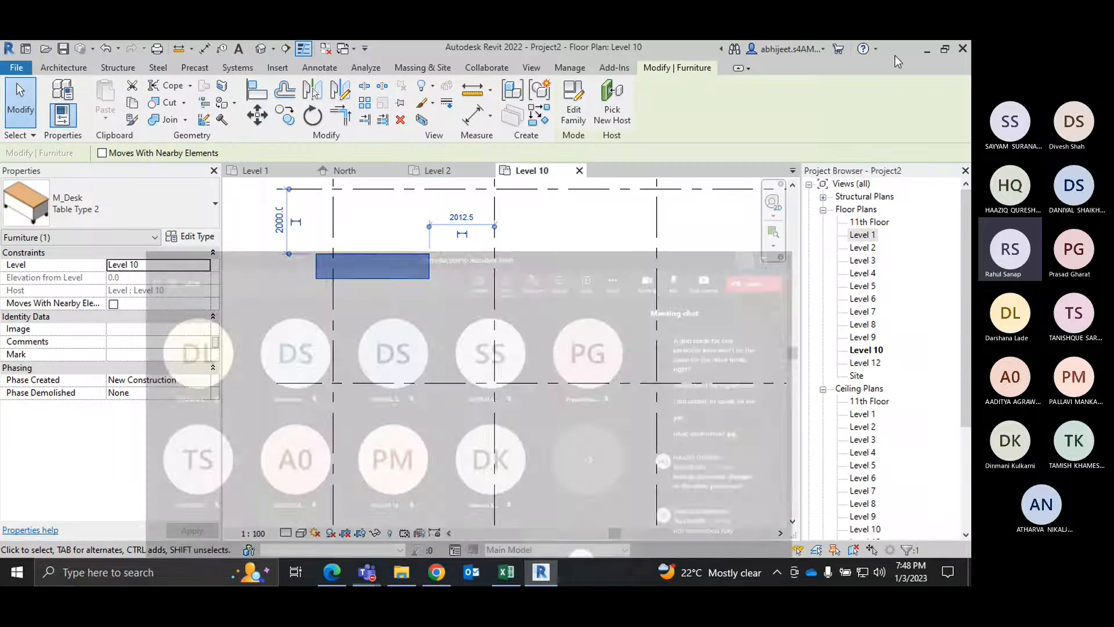
key(Escape)
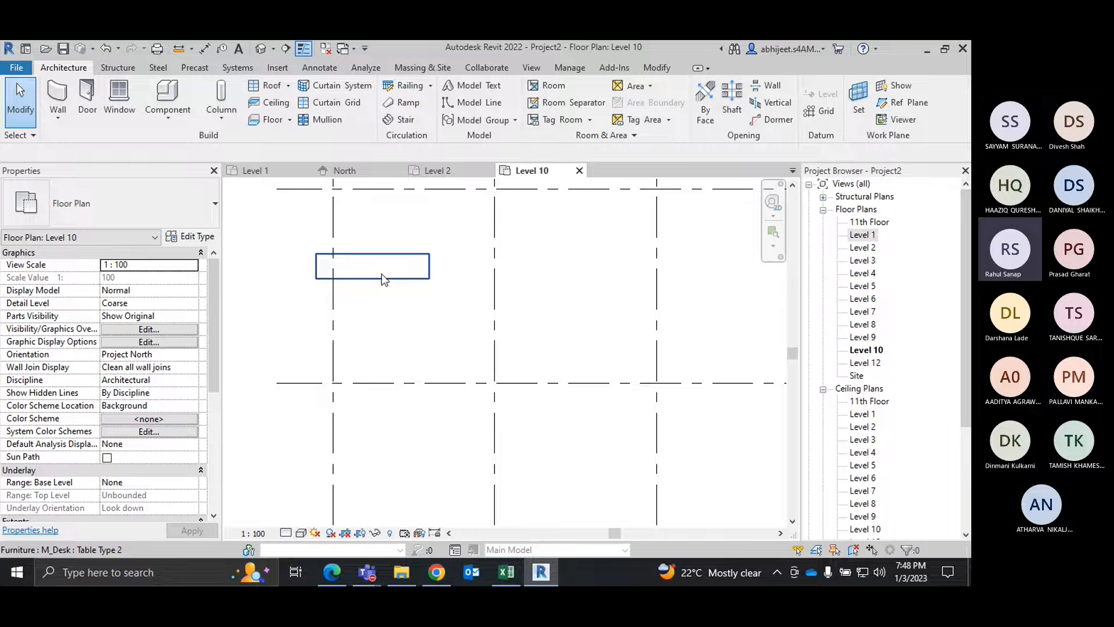
click(394, 278)
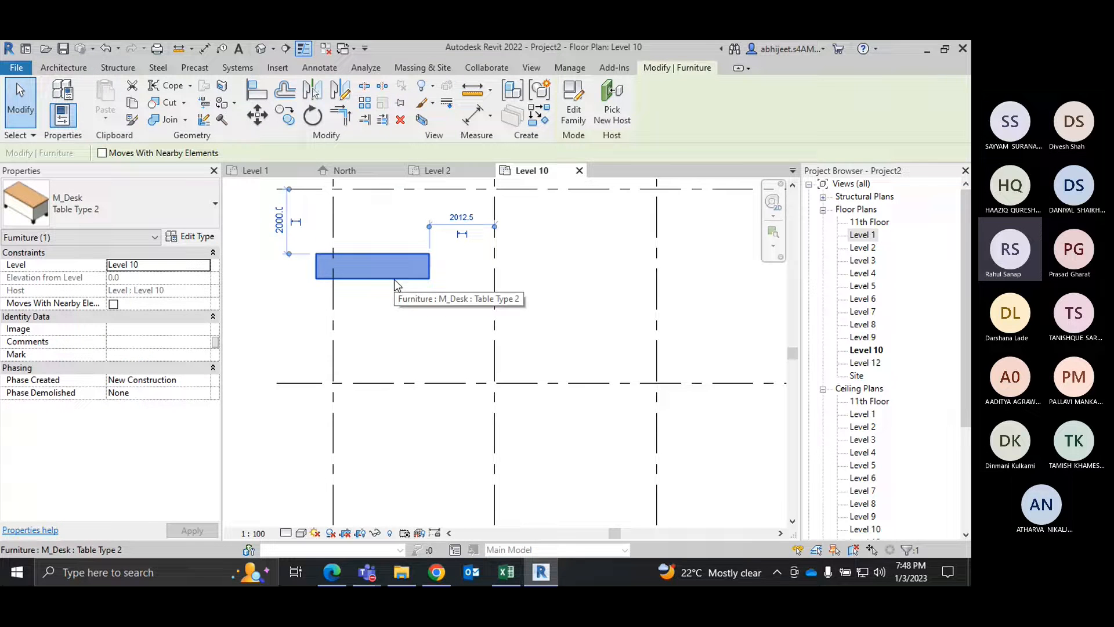
click(438, 330)
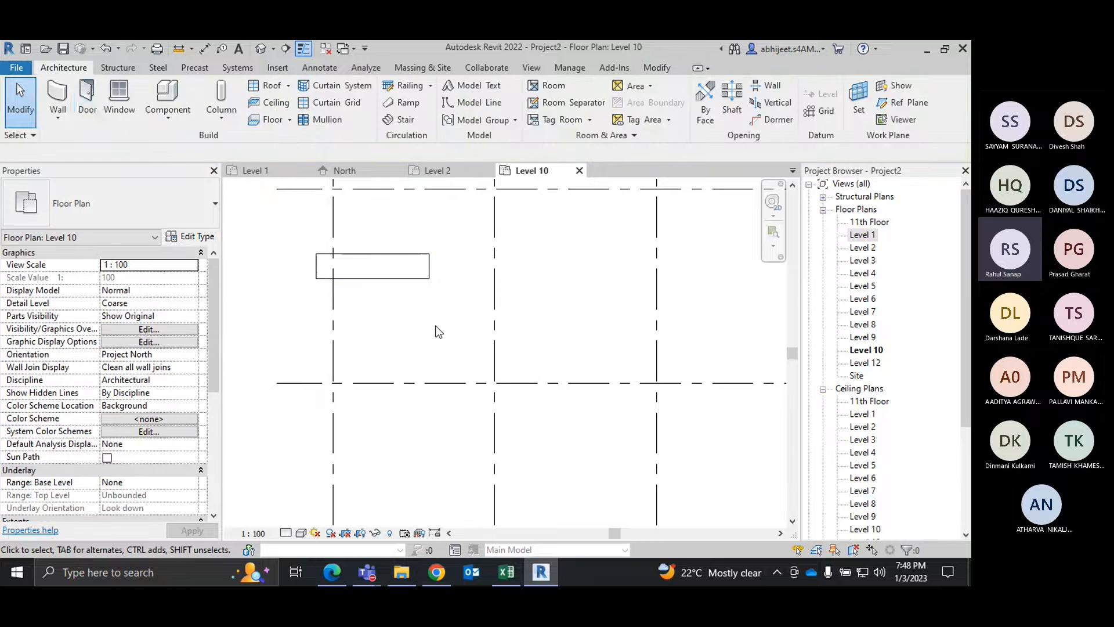
click(55, 119)
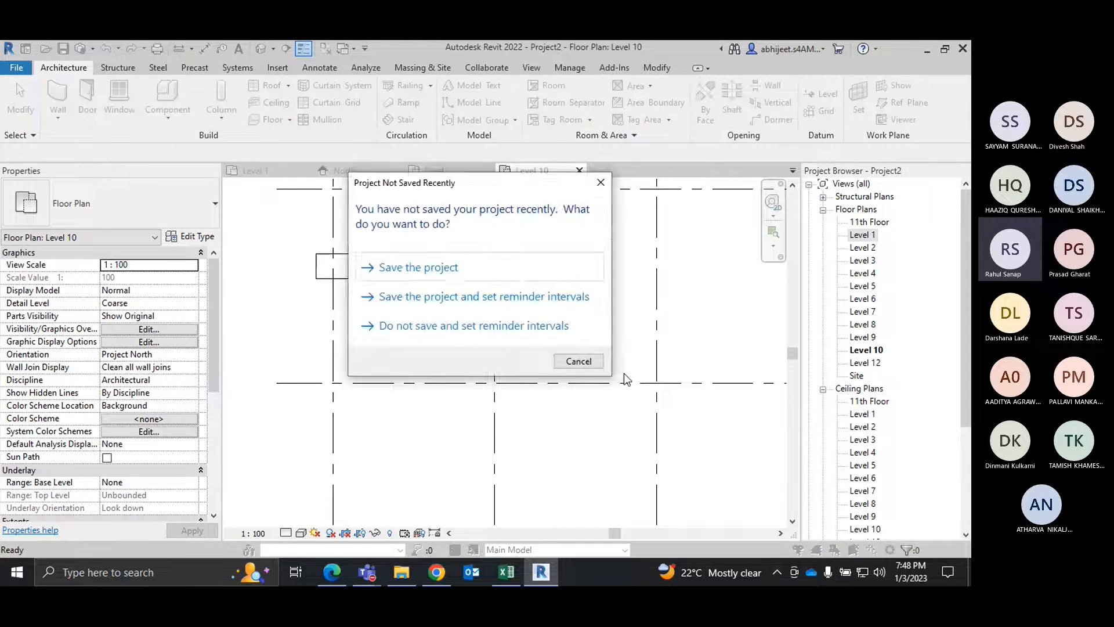
click(586, 365)
key(w)
key(a)
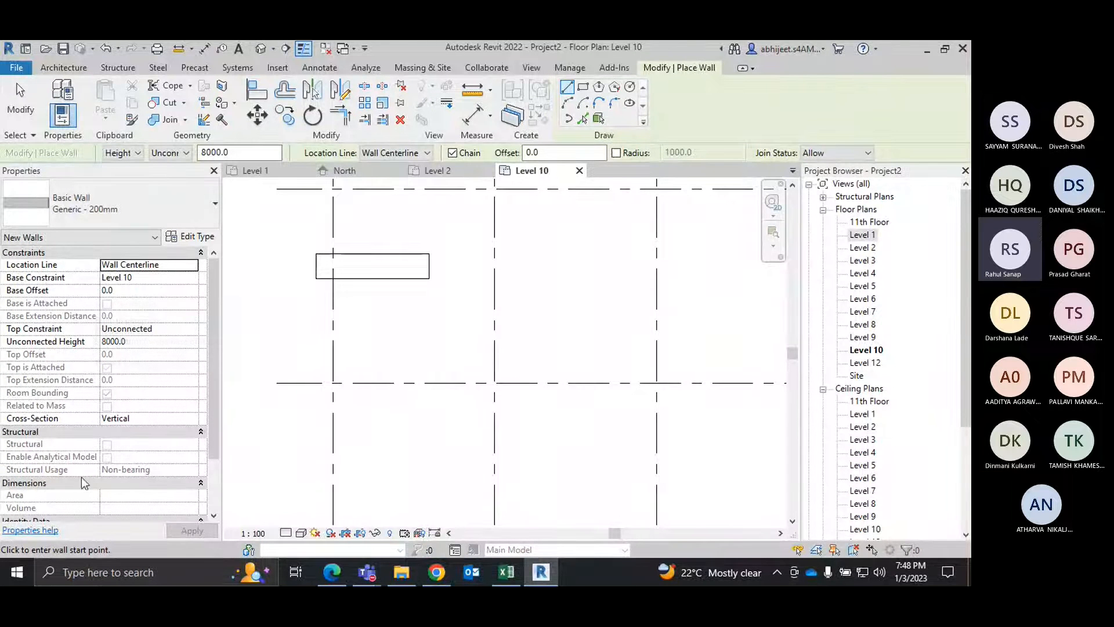
key(Escape)
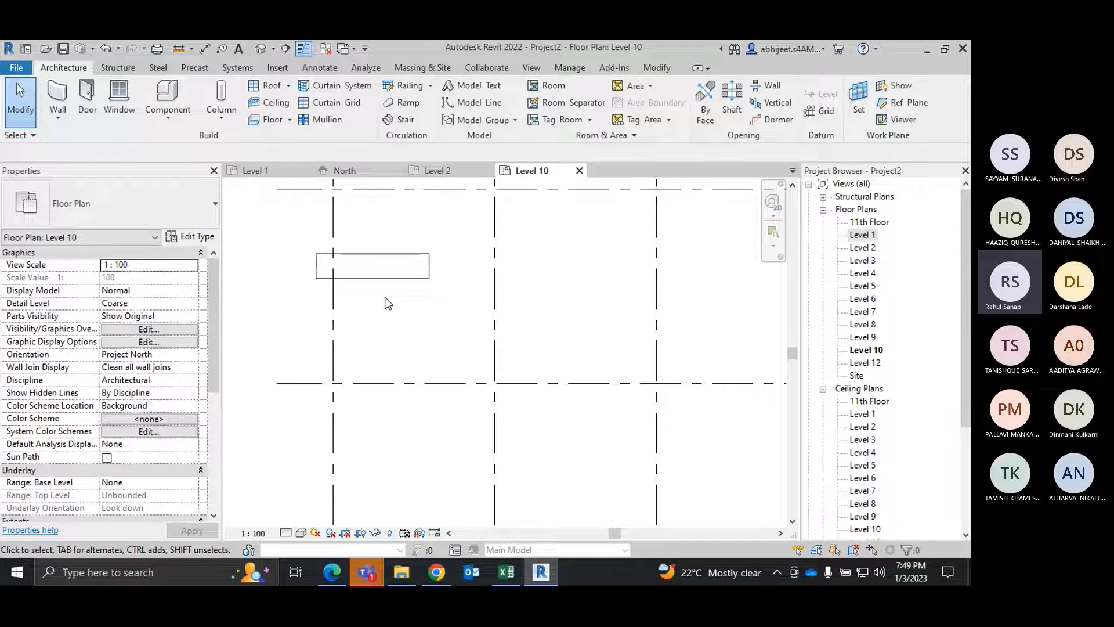
click(58, 116)
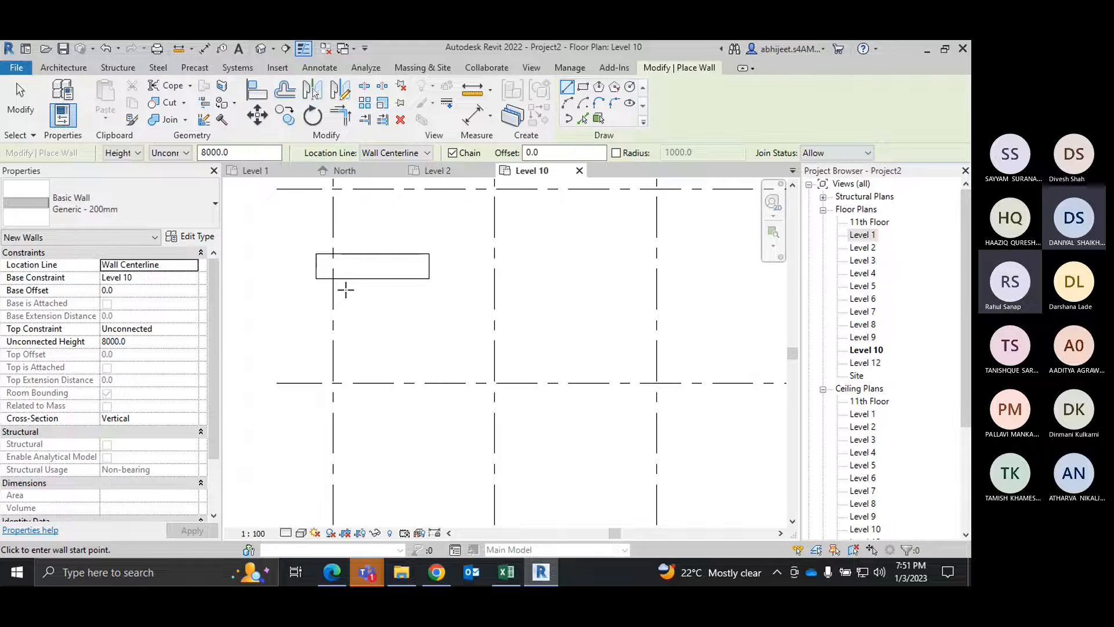
key(Escape)
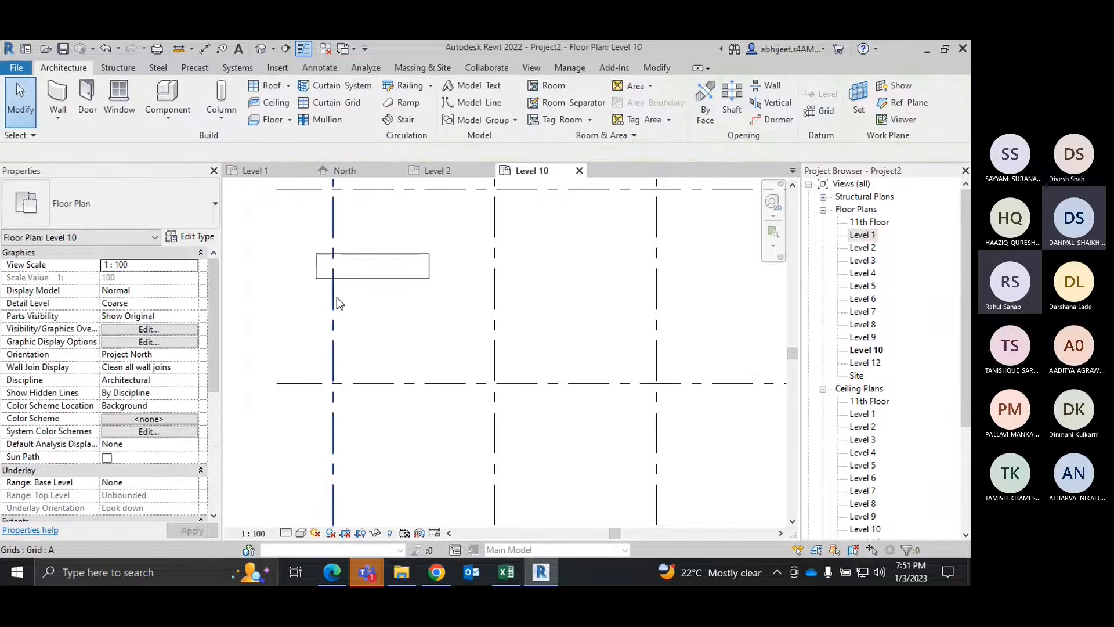
Step: Review the M_Desk types available for component placement on Level 10, and leave the command without placing one
click(171, 119)
click(196, 141)
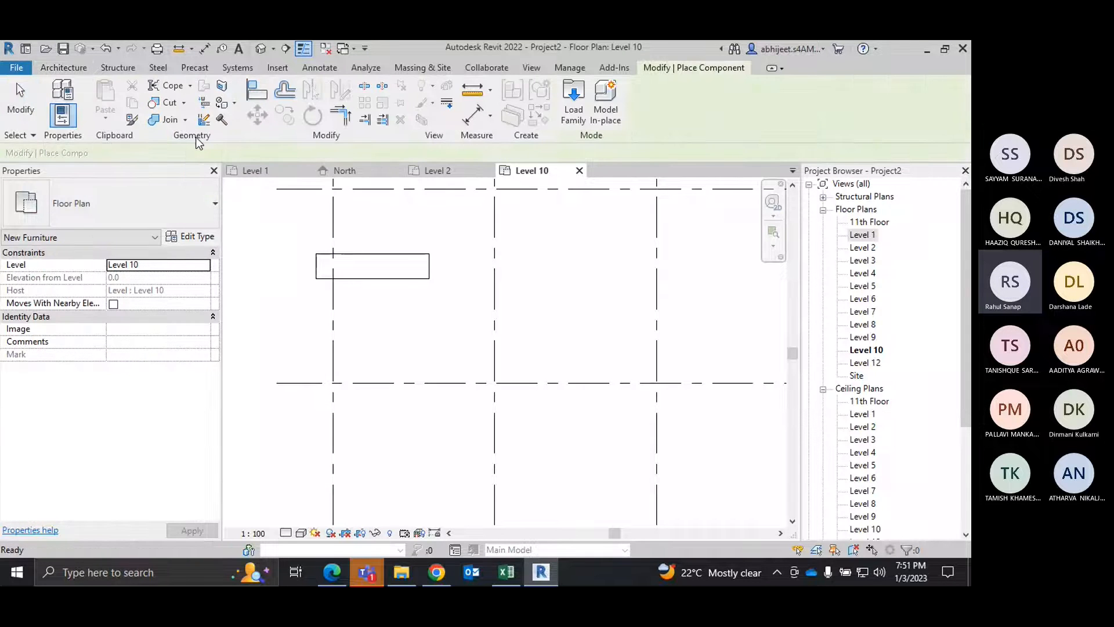
click(183, 205)
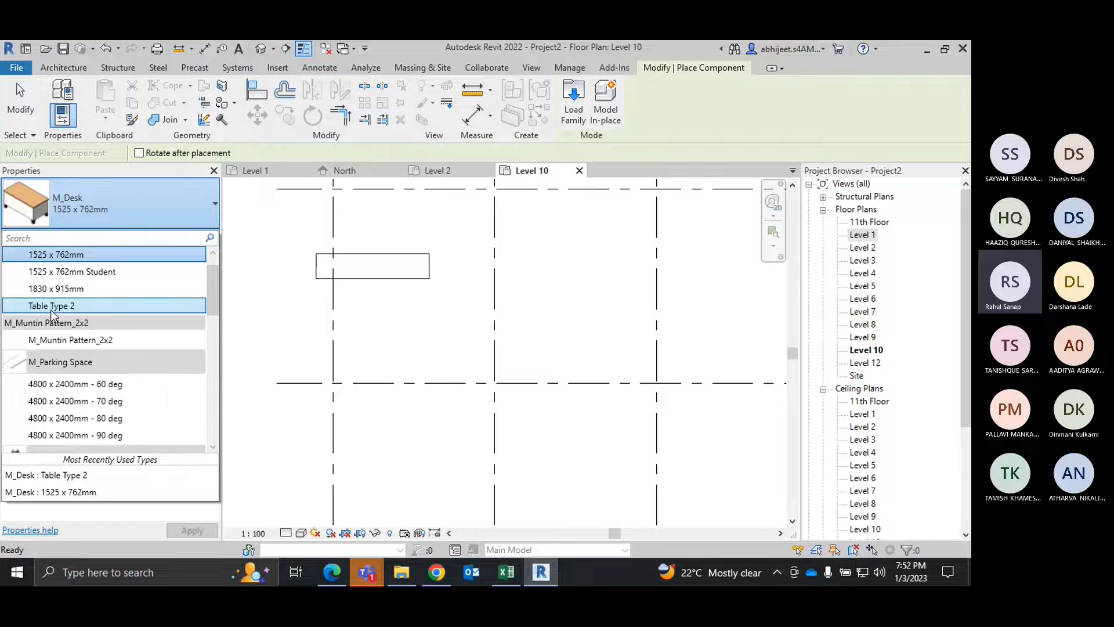
mouse_move(53, 313)
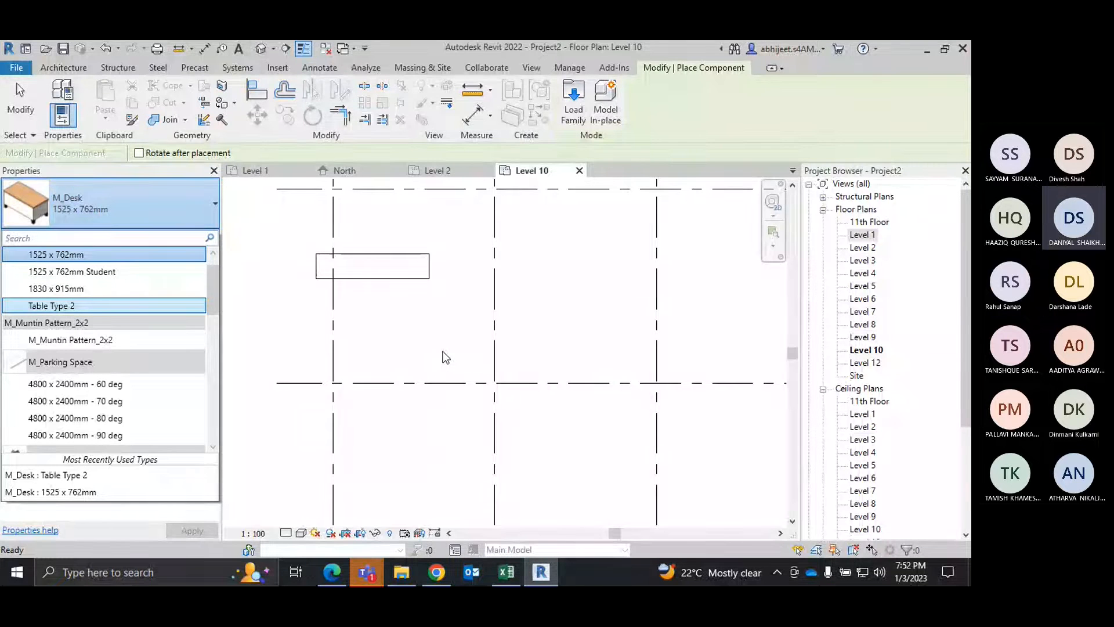
click(83, 291)
right_click(279, 225)
click(316, 237)
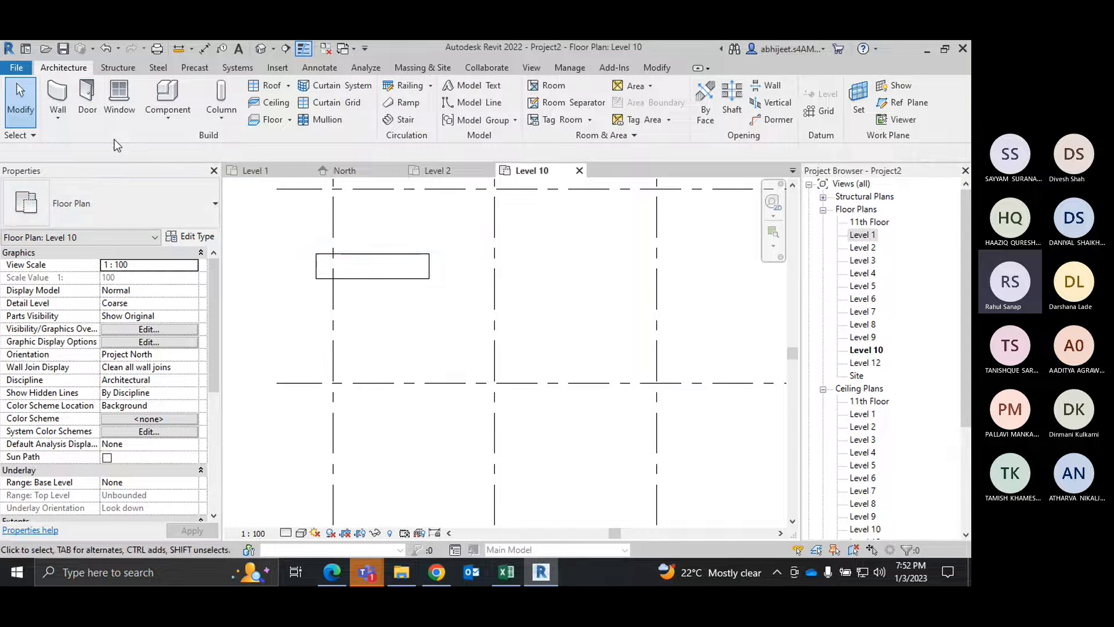
Step: Place an M_Desk 1525 x 762mm component below the Level 10 desk, about 3800 mm below the upper grid line and 2600 mm from the grid line to its right
click(172, 117)
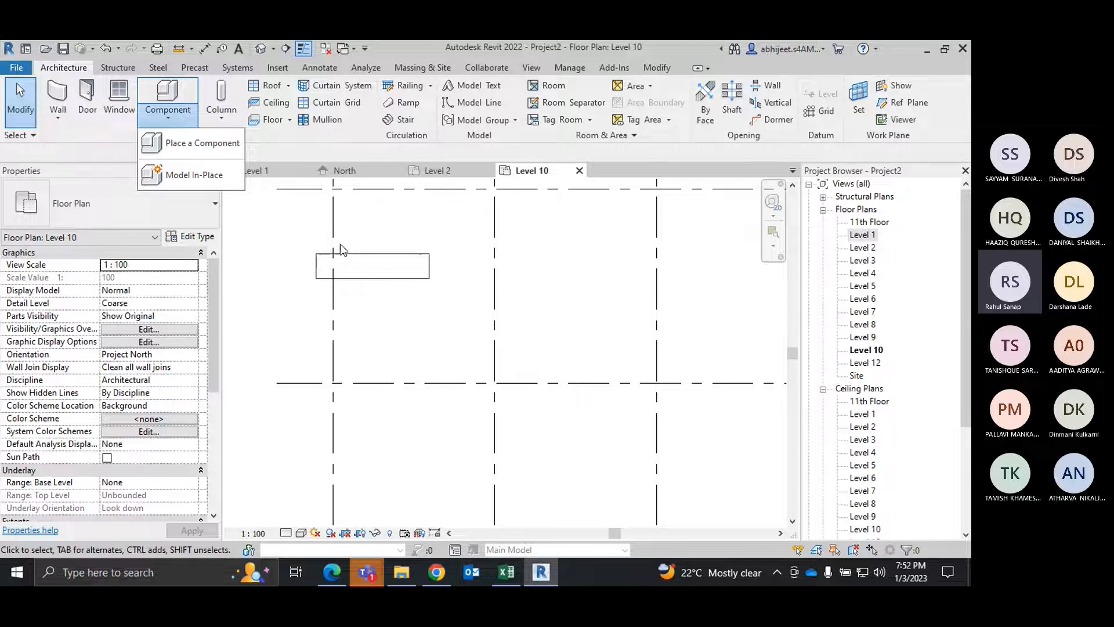
click(202, 149)
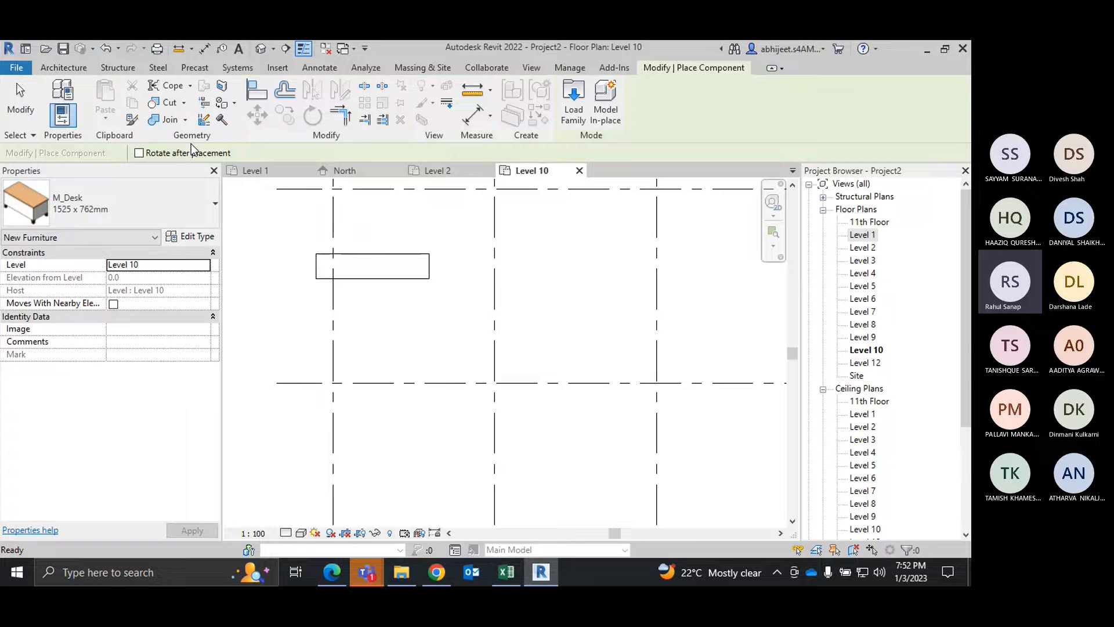
click(213, 206)
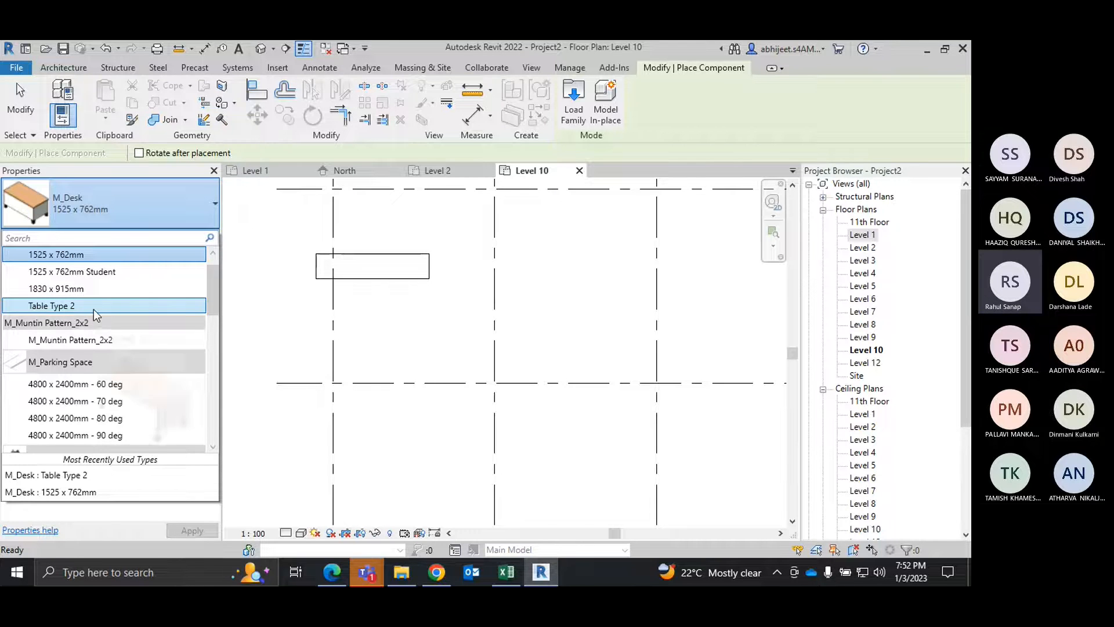
mouse_move(93, 309)
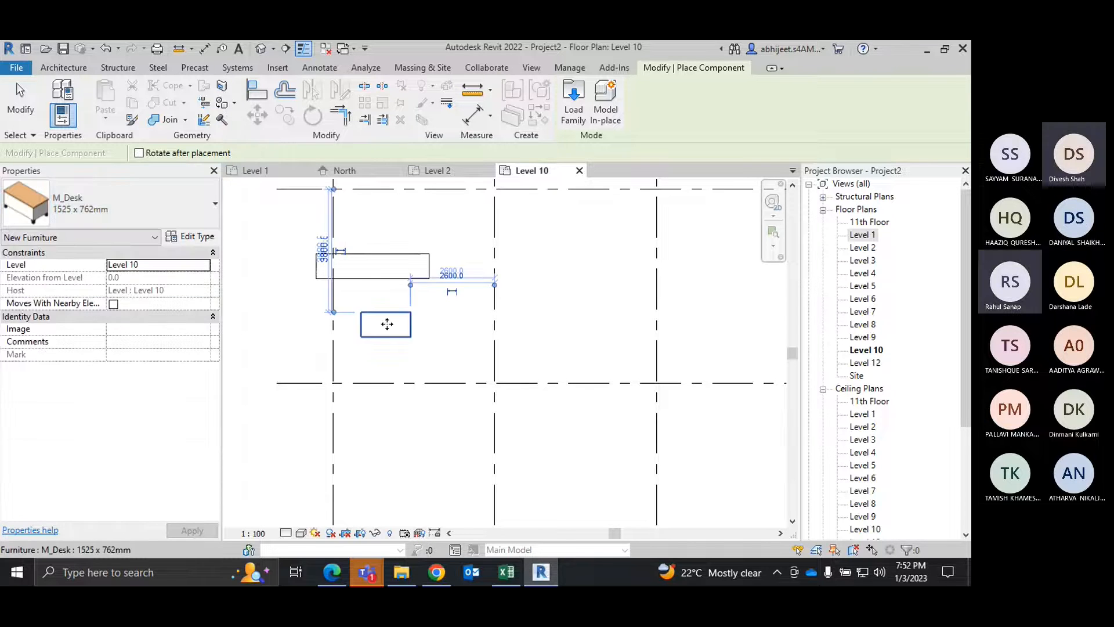
click(387, 324)
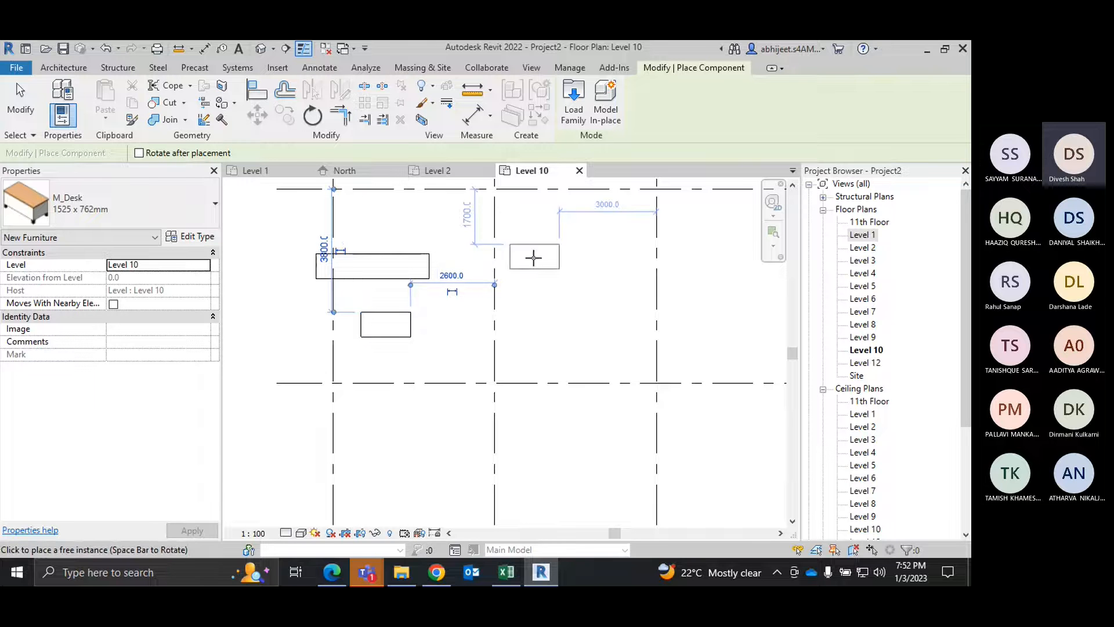
right_click(551, 266)
click(561, 275)
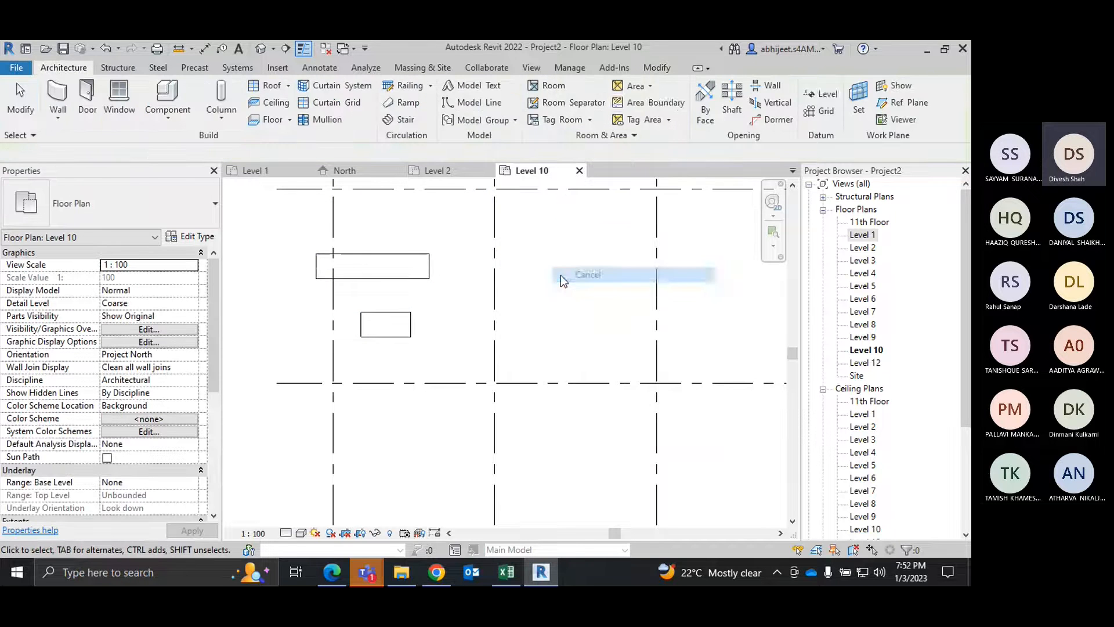
Step: Start an architectural wall on Level 10 with the Generic - 225mm Masonry type, and open its type properties
click(58, 117)
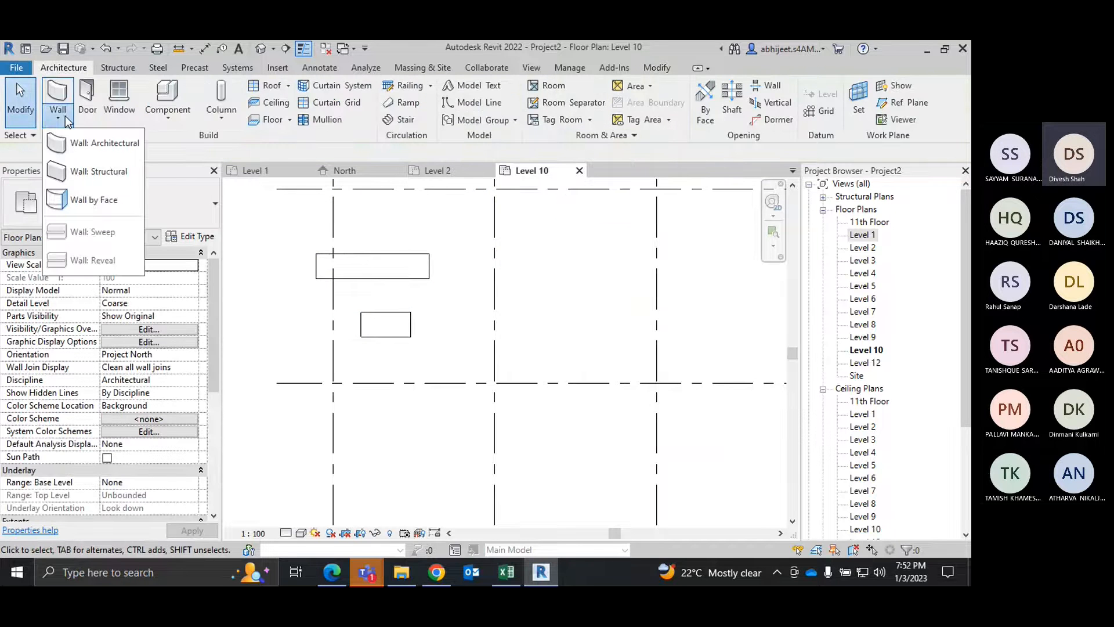
click(108, 145)
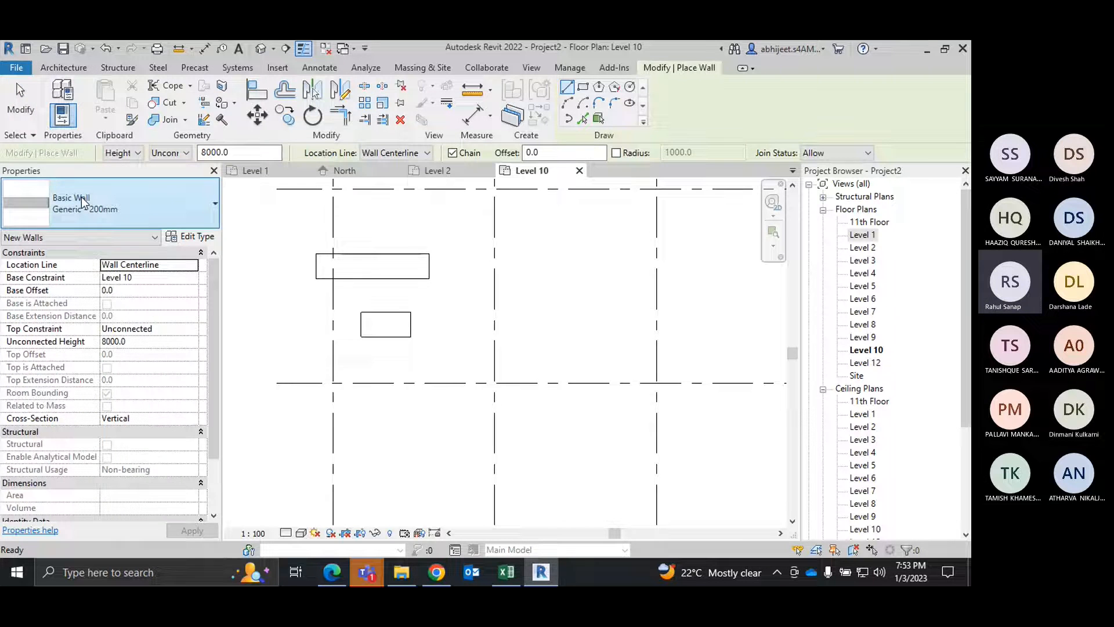
click(109, 197)
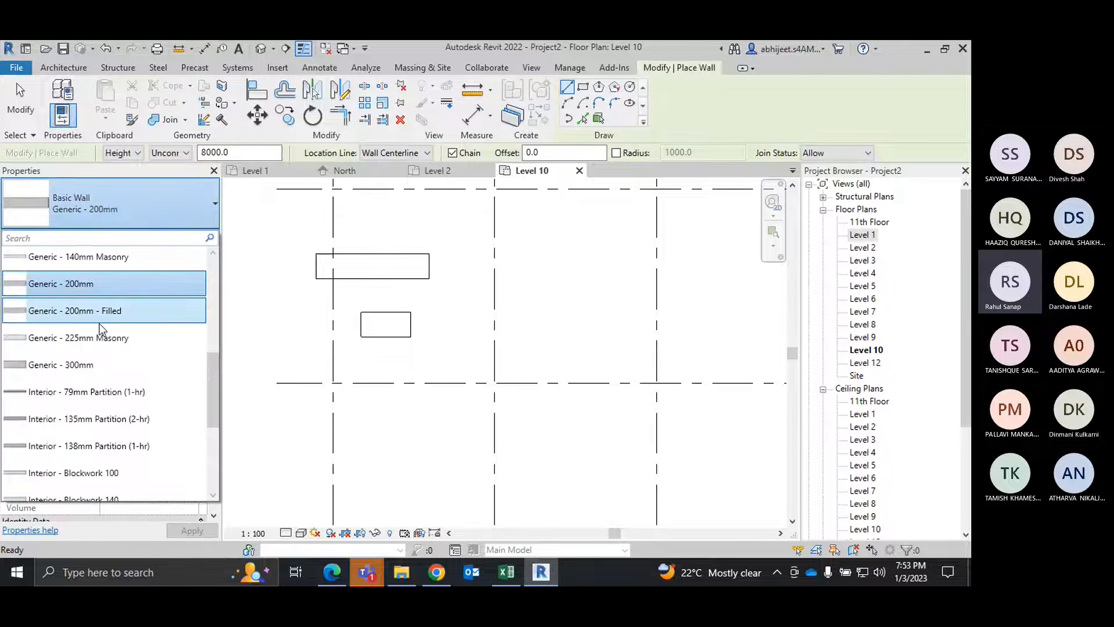
scroll(96, 325, down, 2)
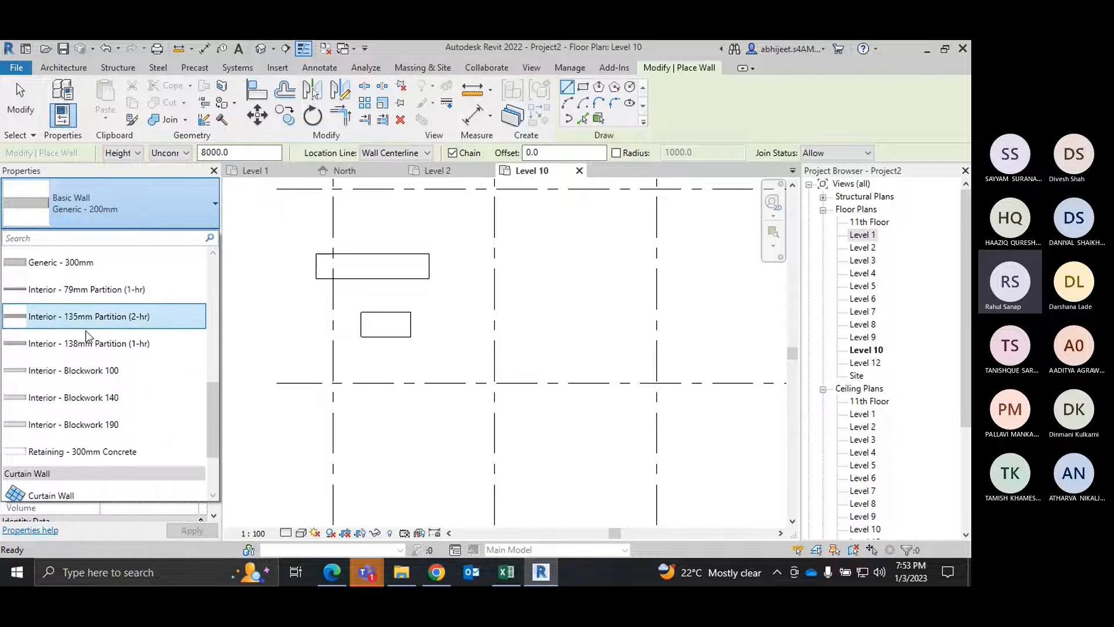
scroll(87, 348, up, 10)
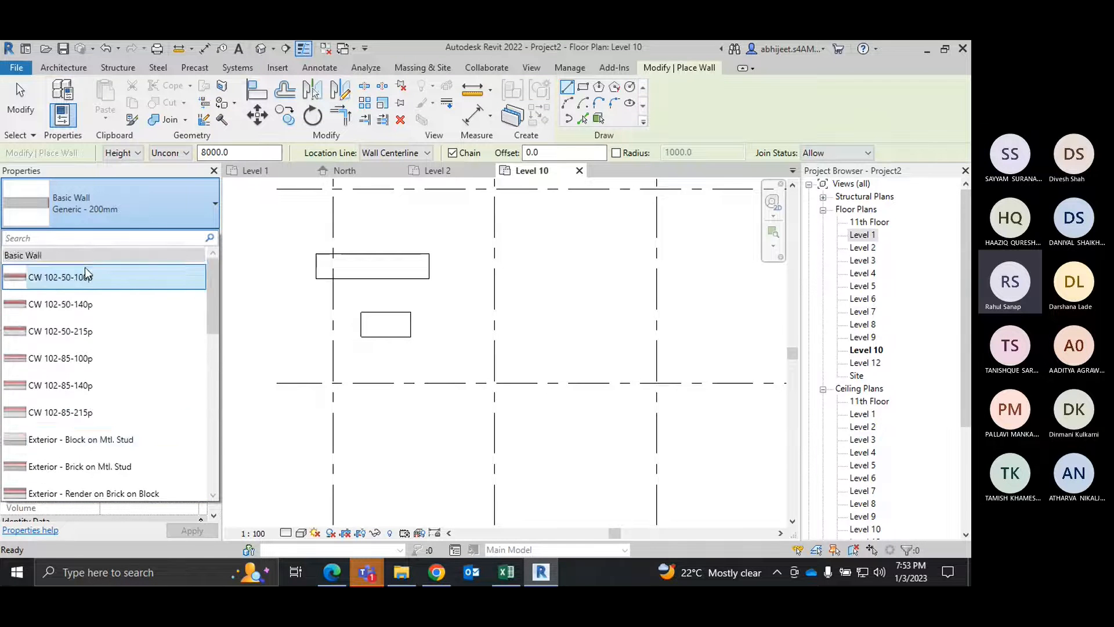
scroll(87, 279, down, 10)
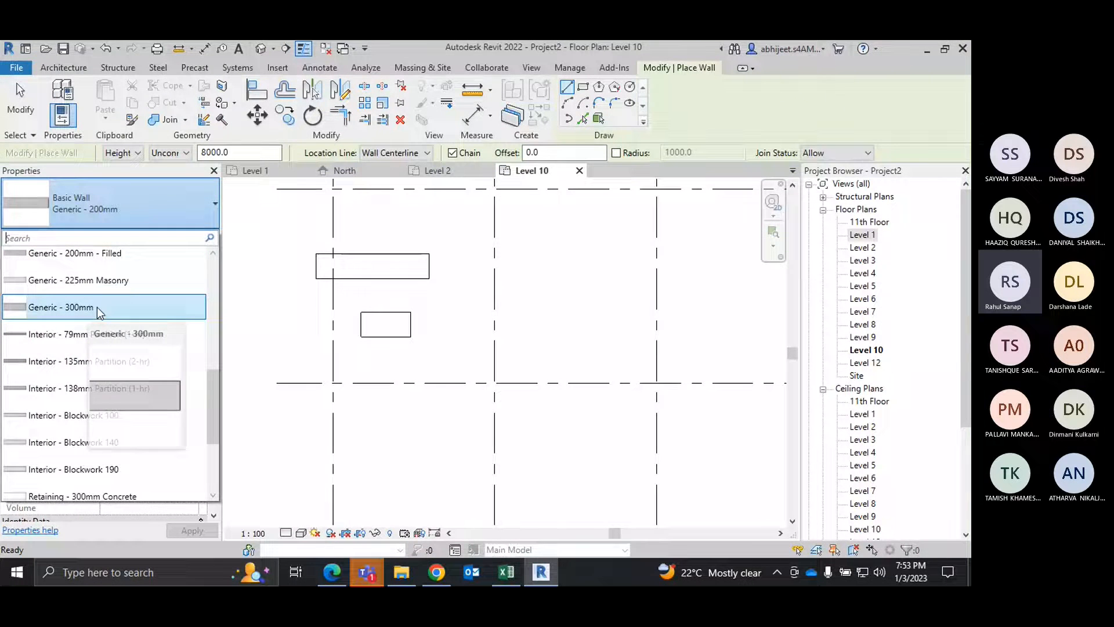
click(79, 280)
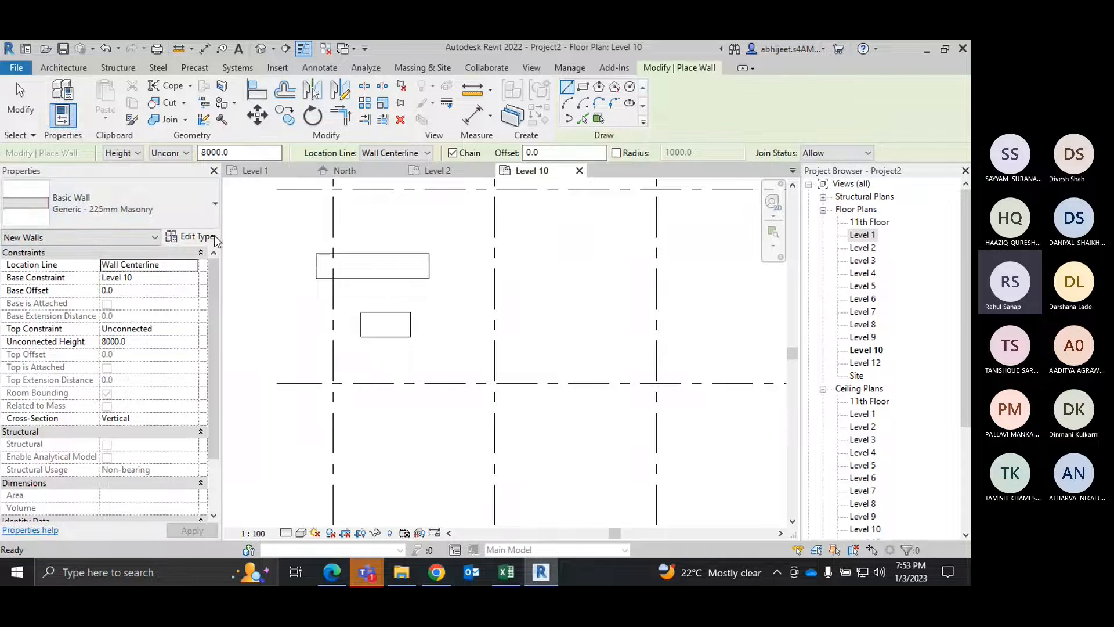
click(191, 237)
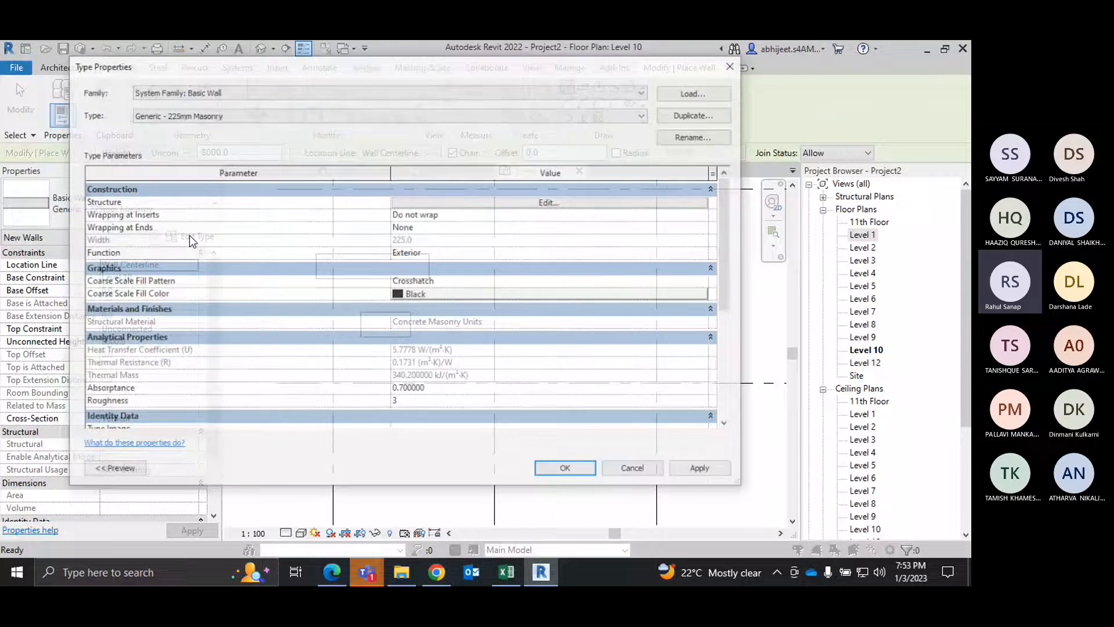
click(538, 201)
click(409, 199)
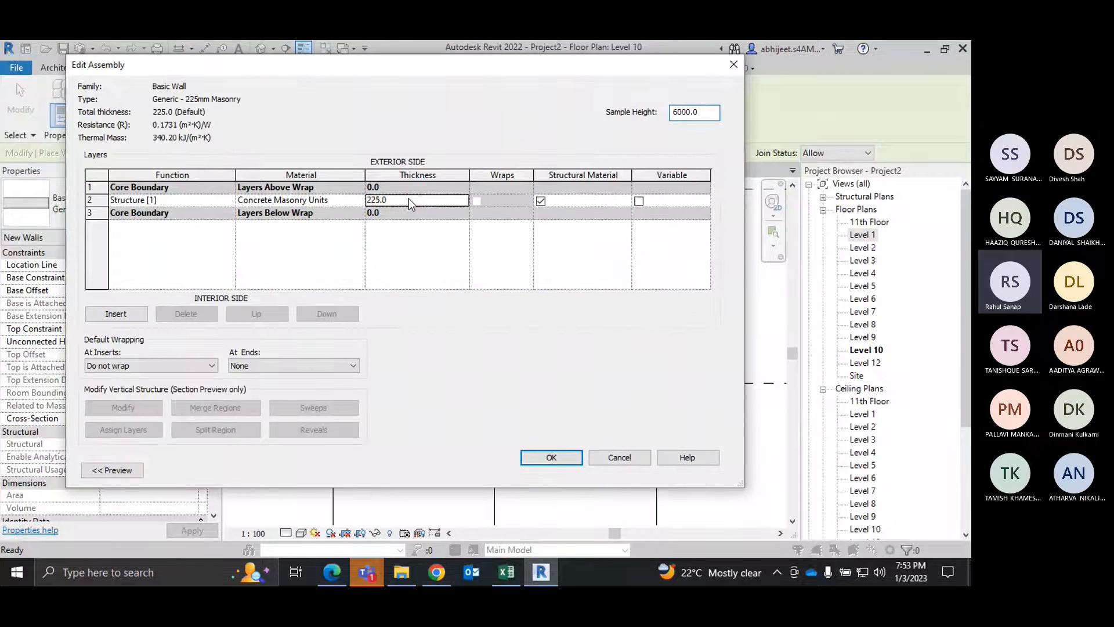
text(3000)
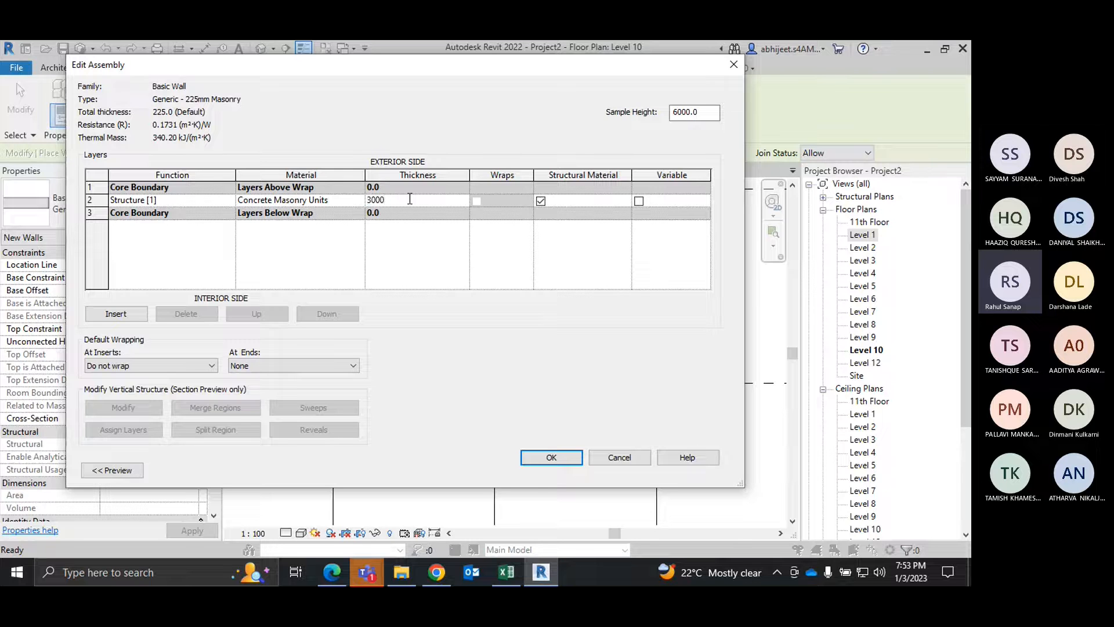
key(BackSpace)
click(619, 458)
Step: Duplicate the Generic - 225mm Masonry wall type under the name TYPE 1 WALL -300
click(696, 114)
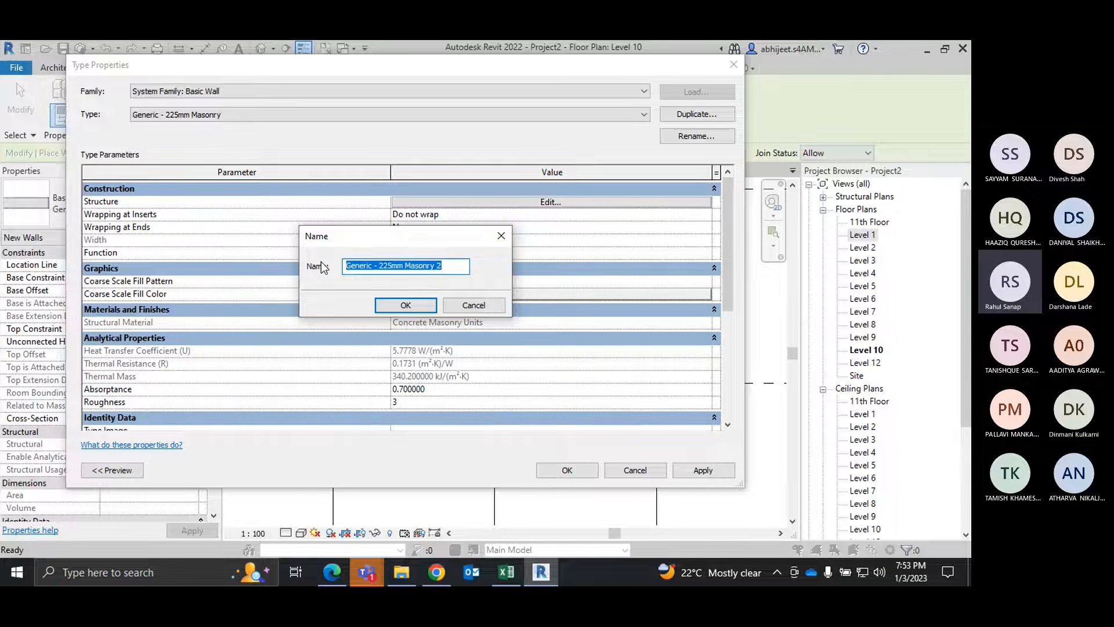
text(ty)
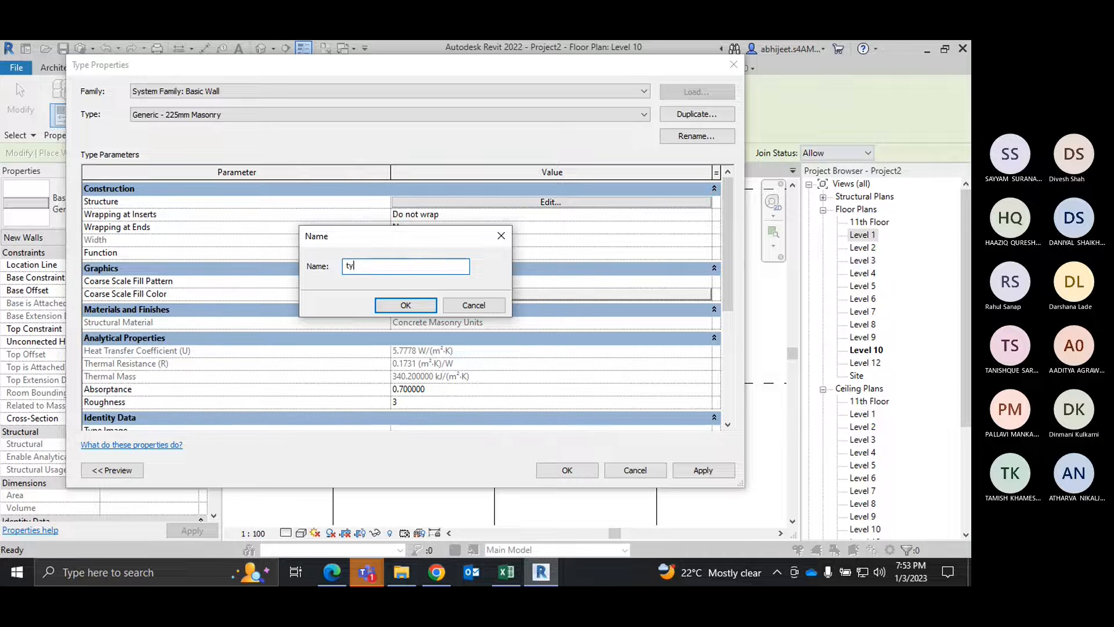
key(BackSpace)
key(BackSpace)
text(TYPE )
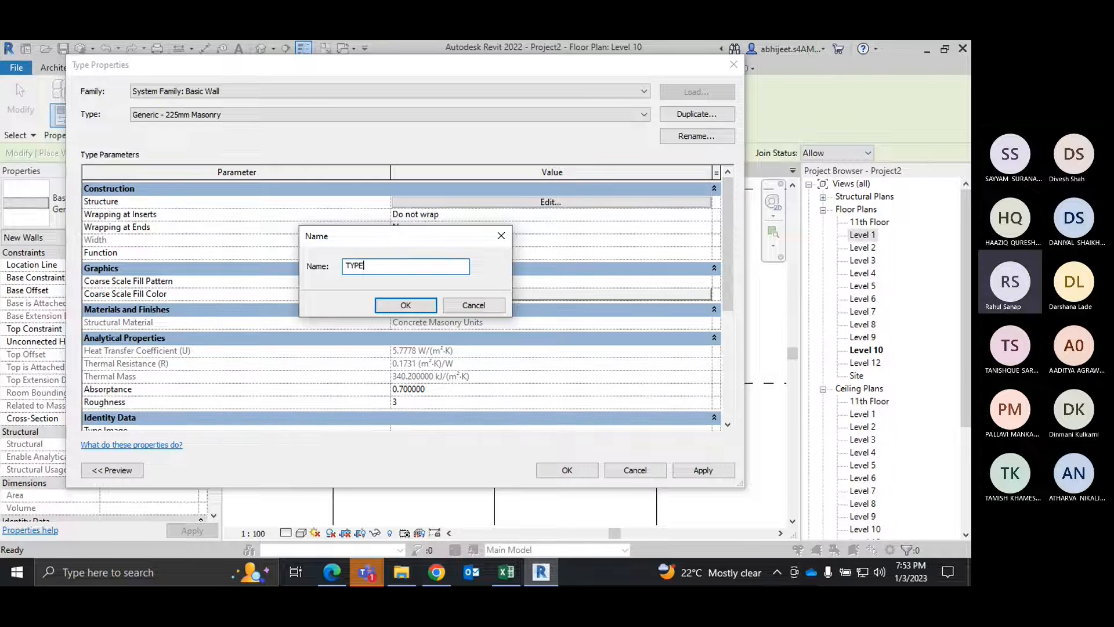
text(1 WA)
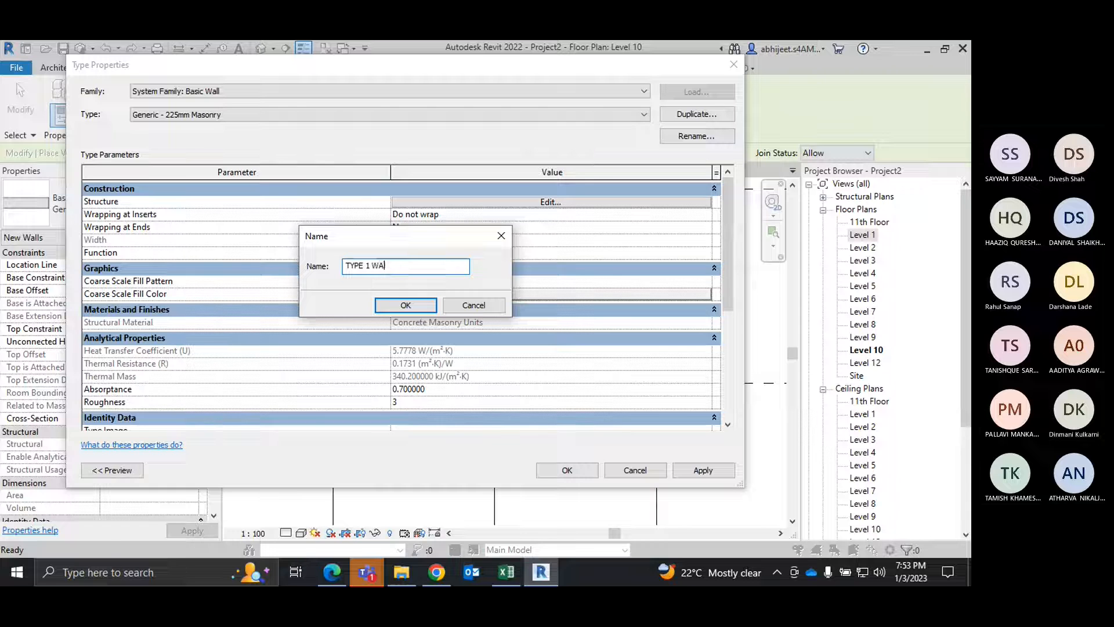
text(LL -300)
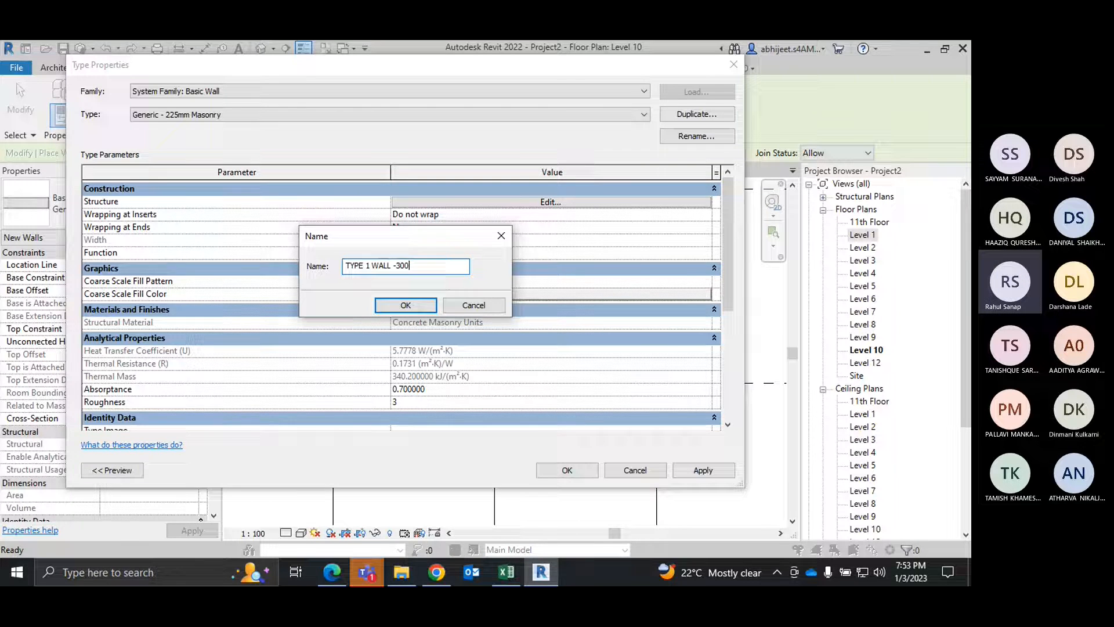
click(406, 304)
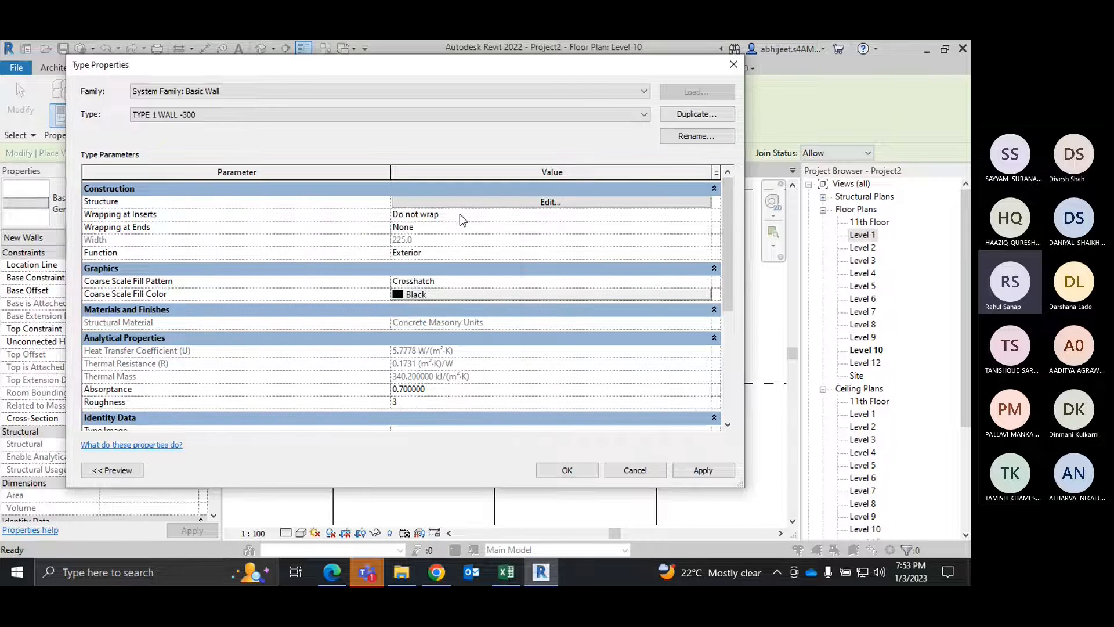
Step: Set the structure layer thickness of TYPE 1 WALL -300 to 300 mm and accept the type properties
click(458, 203)
text(300)
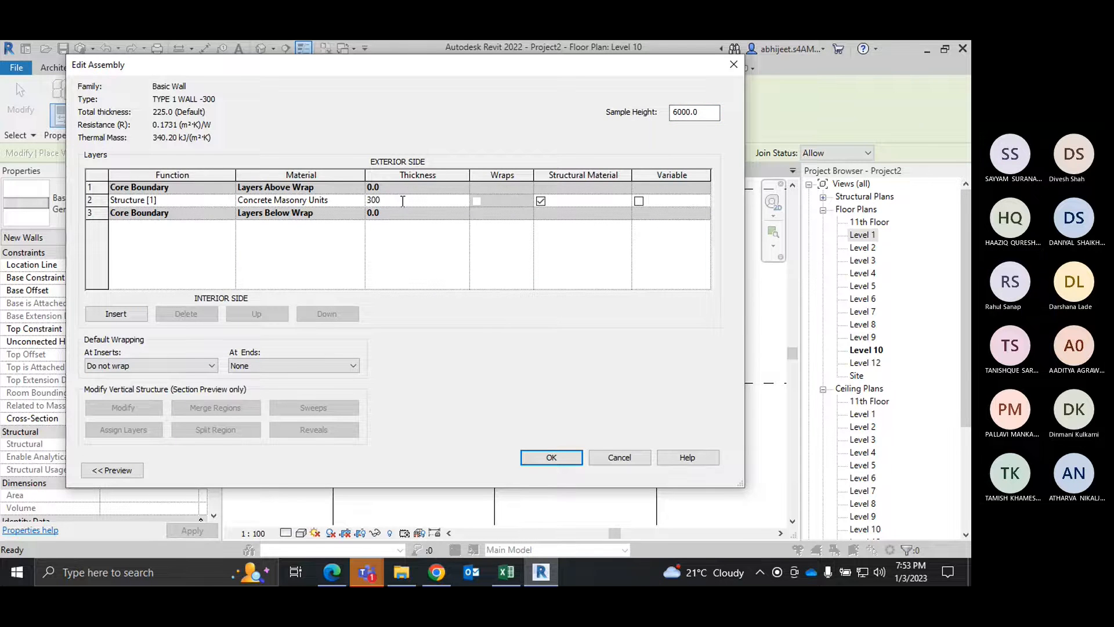
click(564, 457)
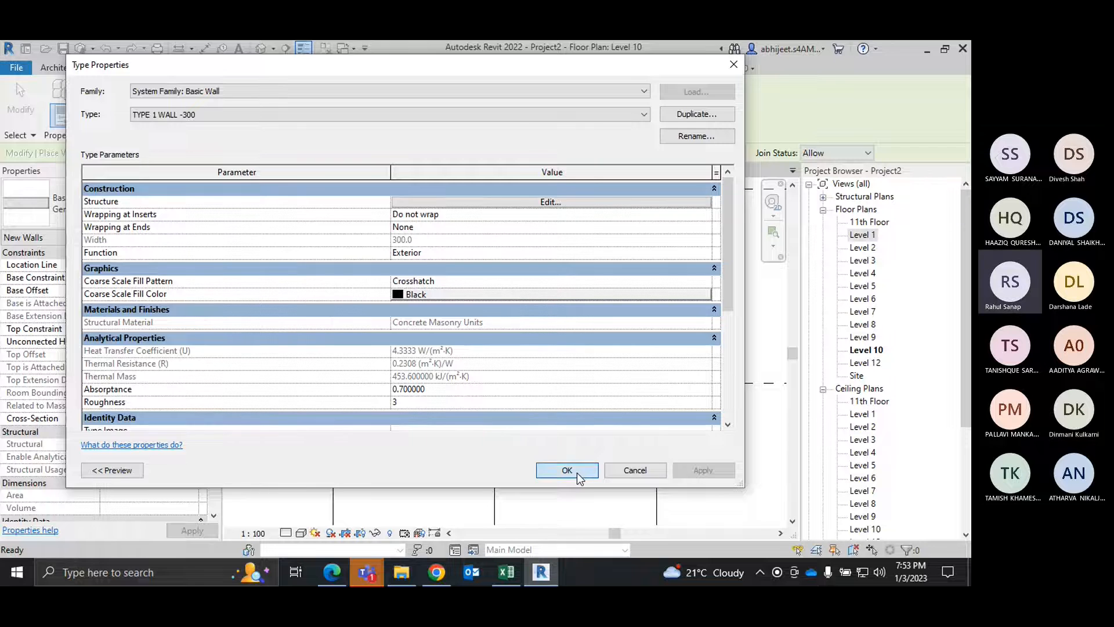
click(577, 472)
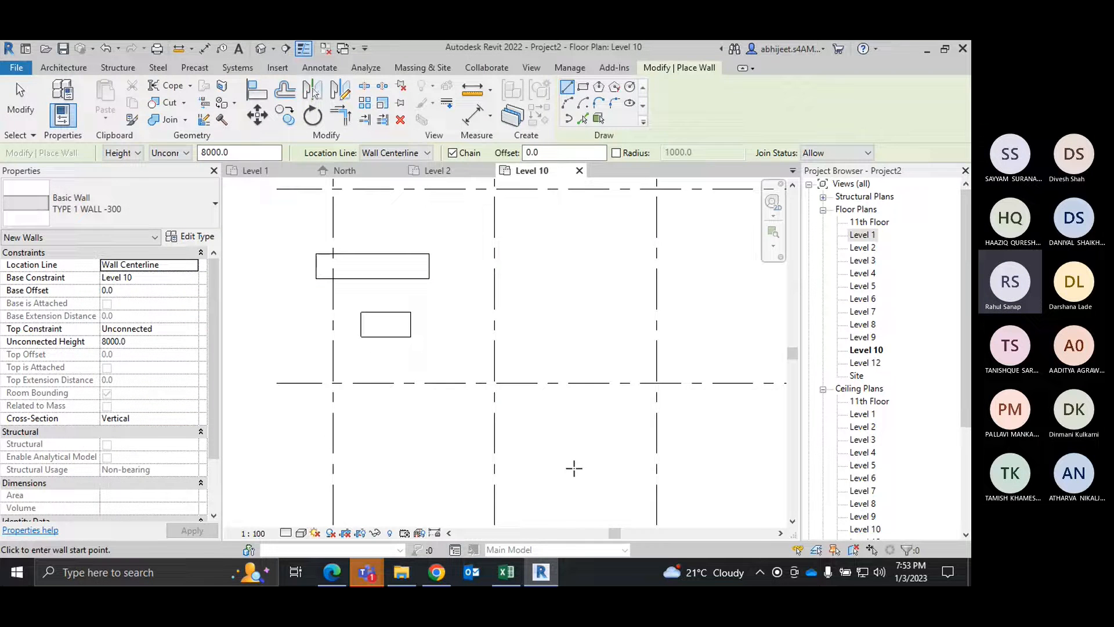
Step: Duplicate TYPE 1 WALL -300 as a new wall type named TYPE 1 WALL -150
click(189, 236)
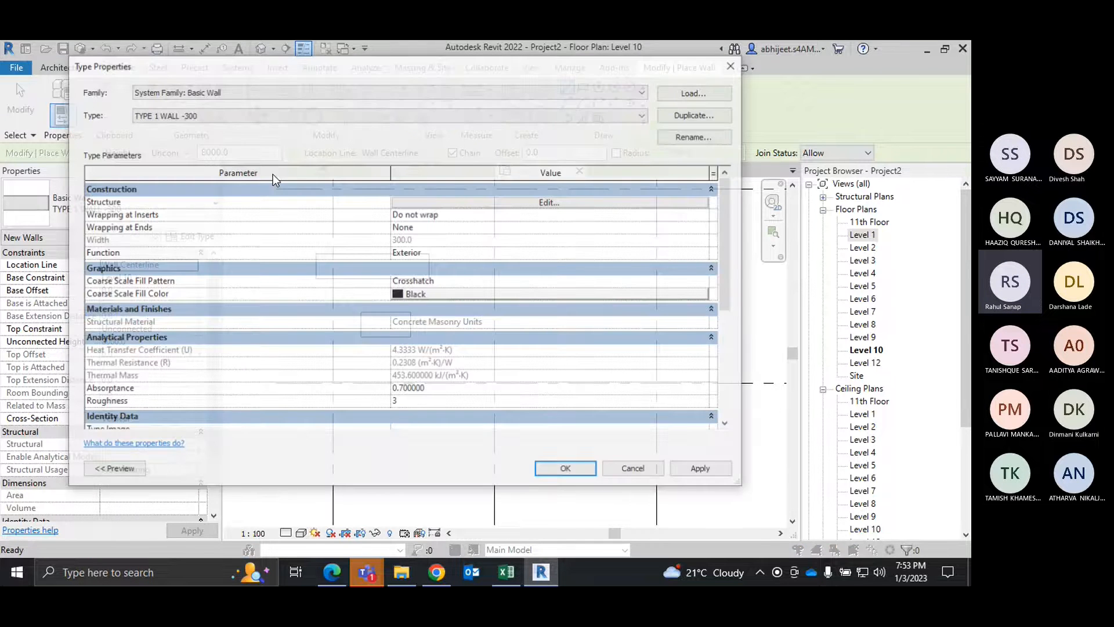
click(699, 116)
click(432, 264)
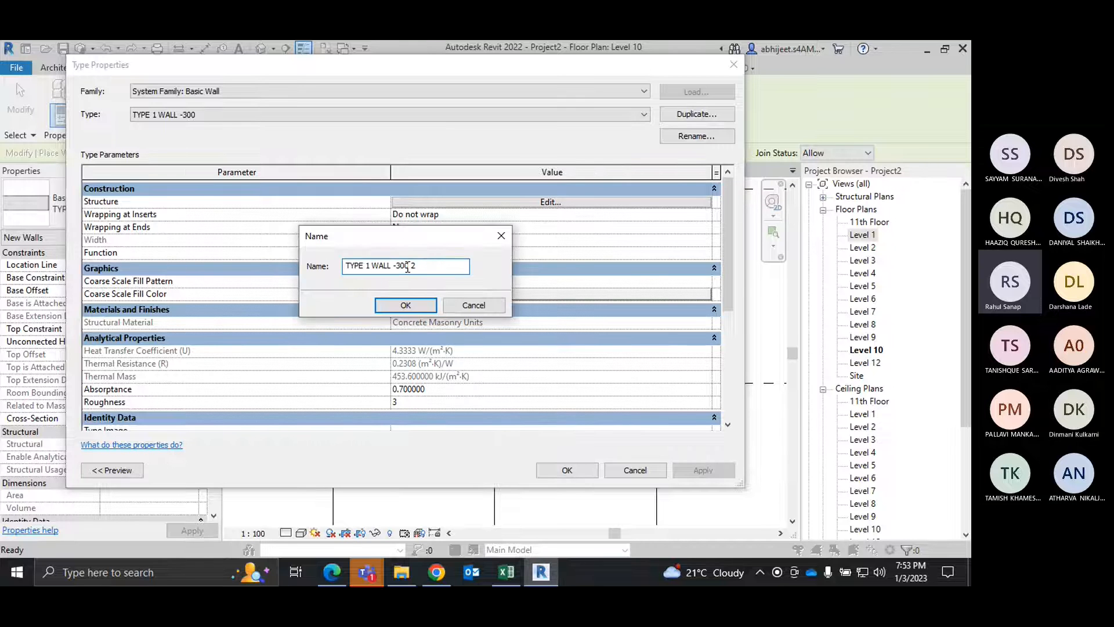
key(BackSpace)
key(BackSpace)
key(BackSpace)
key(BackSpace)
key(BackSpace)
text(150)
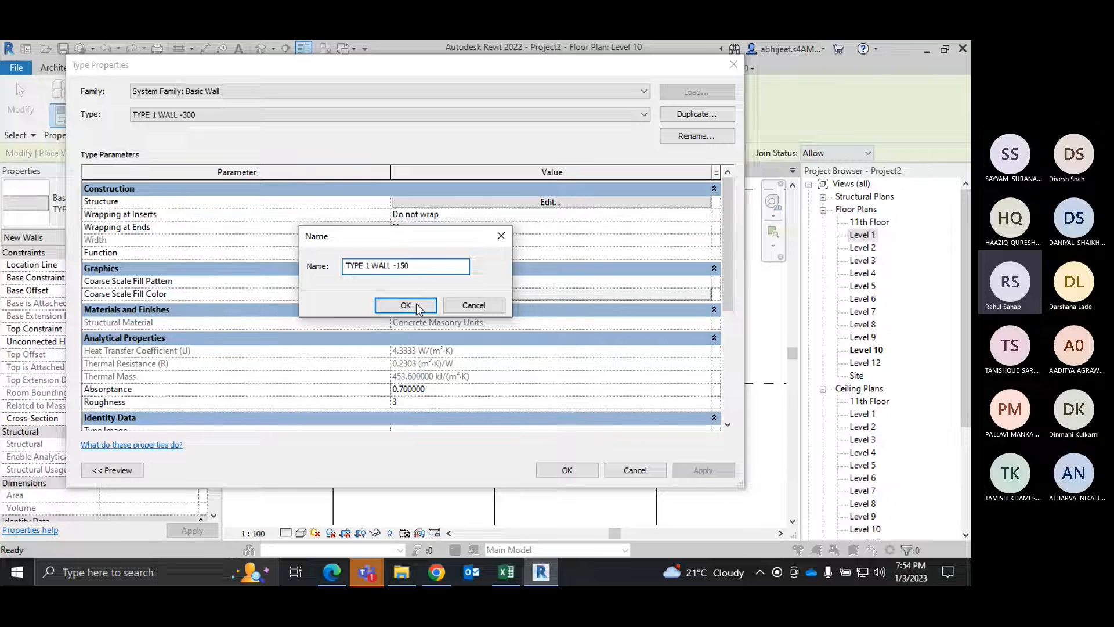
click(406, 305)
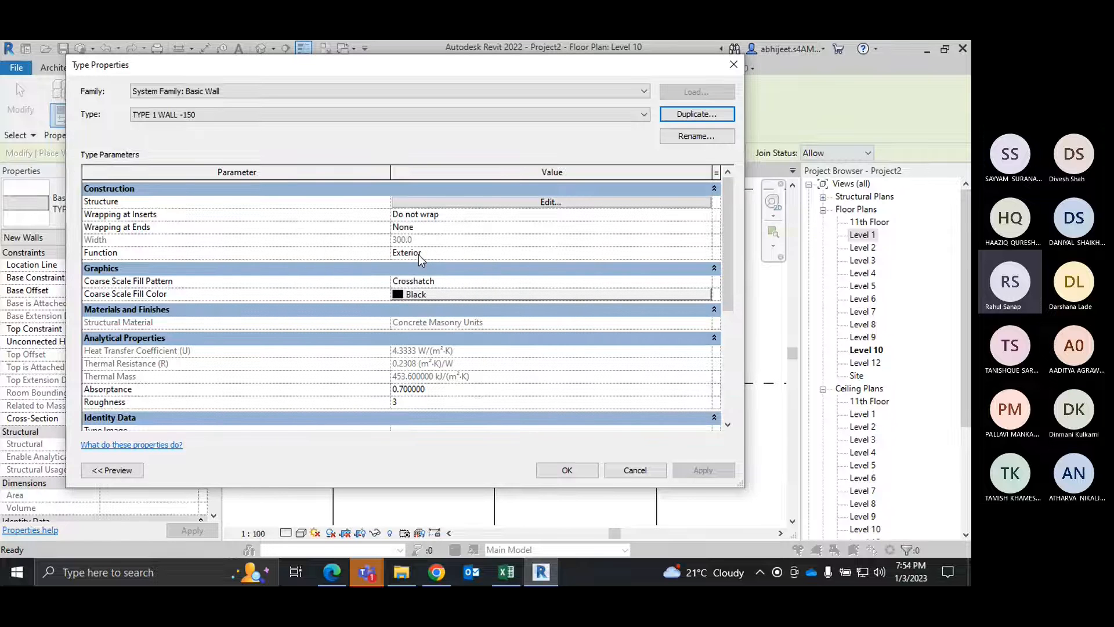
Step: Set the structure layer thickness of TYPE 1 WALL -150 to 150 mm and accept the type properties
click(494, 208)
click(414, 201)
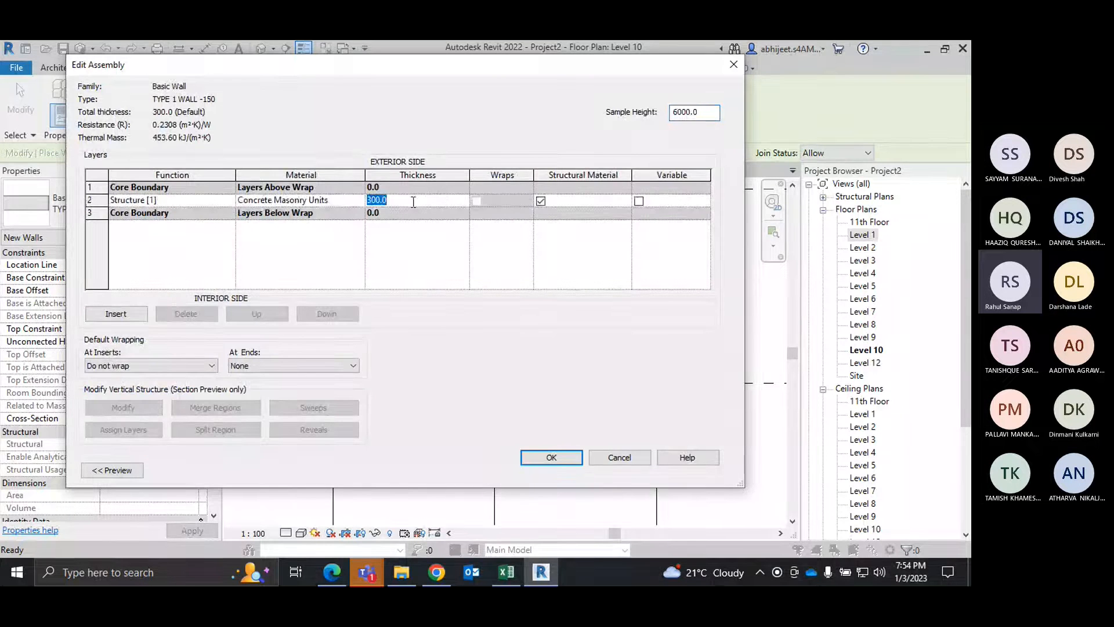
text(150)
click(554, 458)
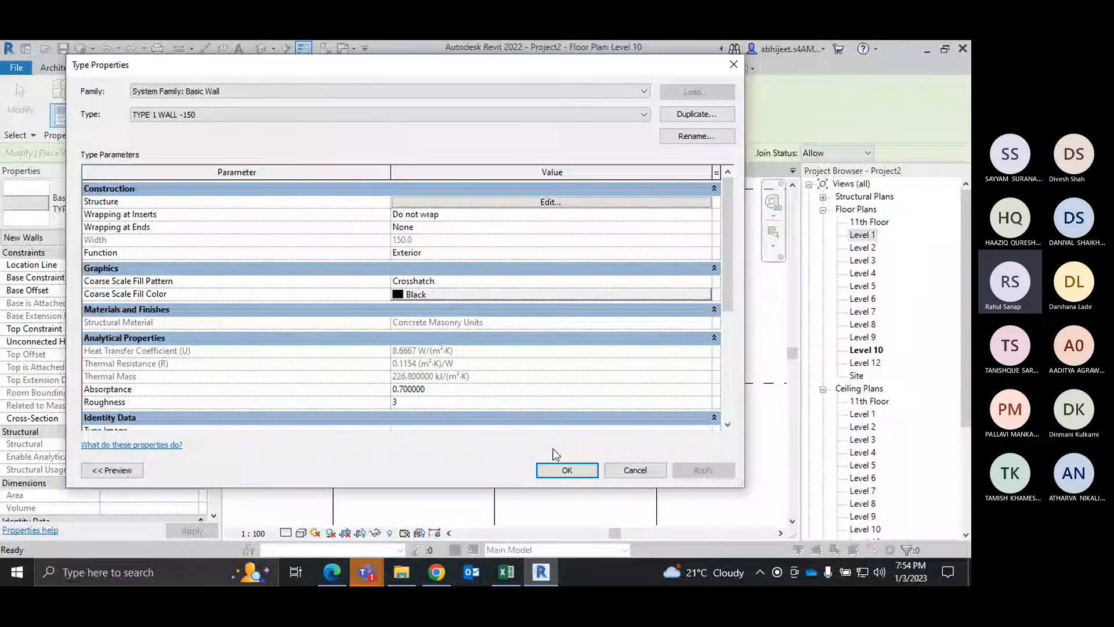
click(568, 468)
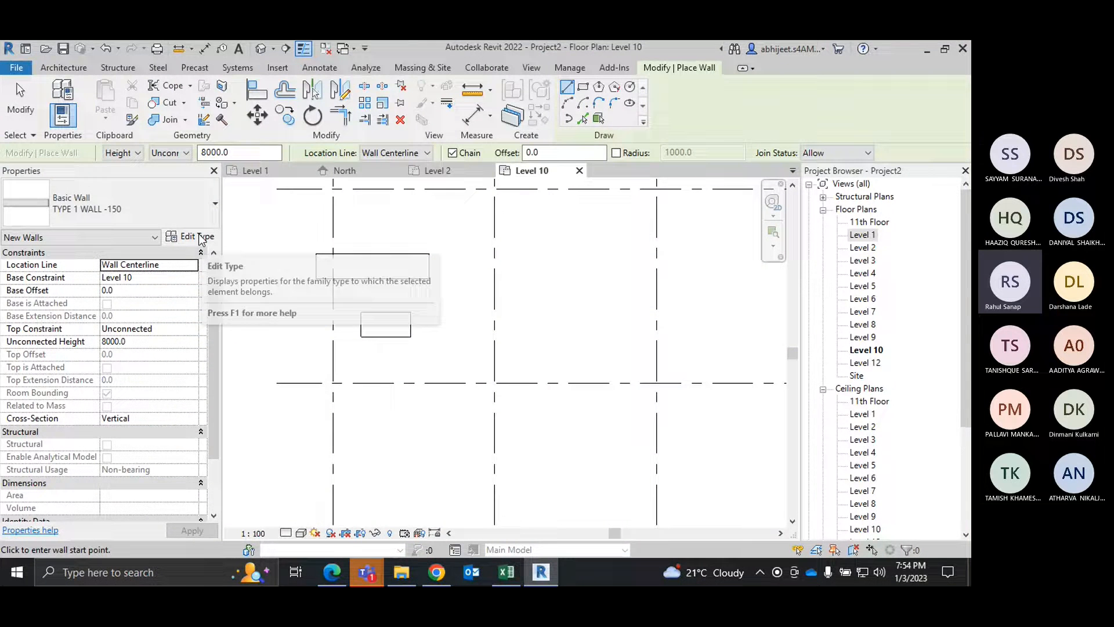
Step: Draw a horizontal TYPE 1 WALL -150 wall about 3000 mm long in the grid bay to the right of the desks
click(146, 205)
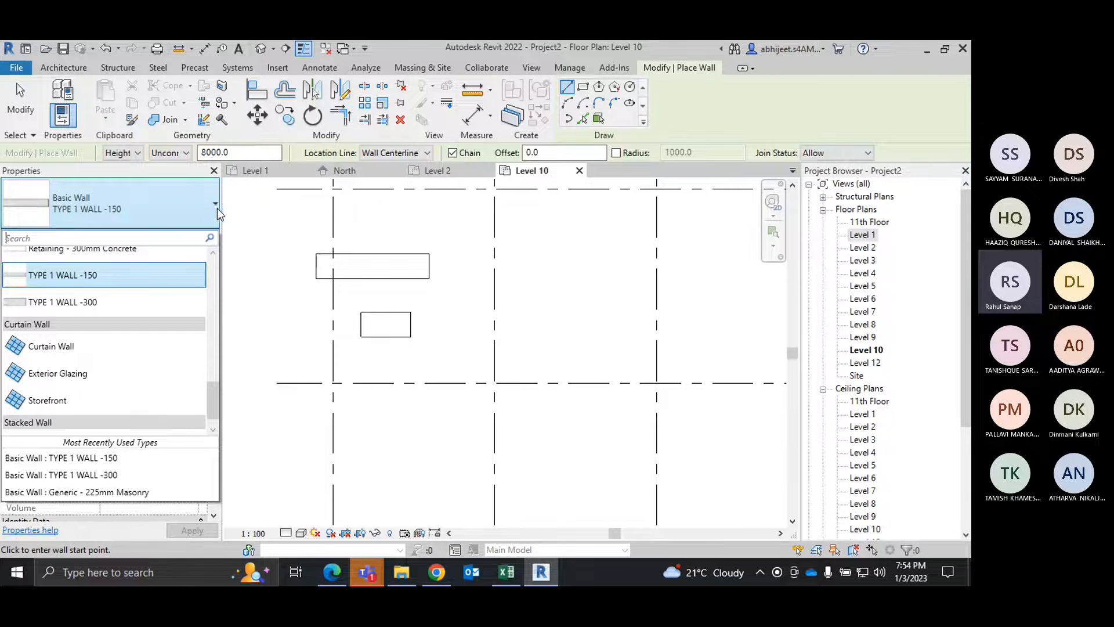
click(101, 284)
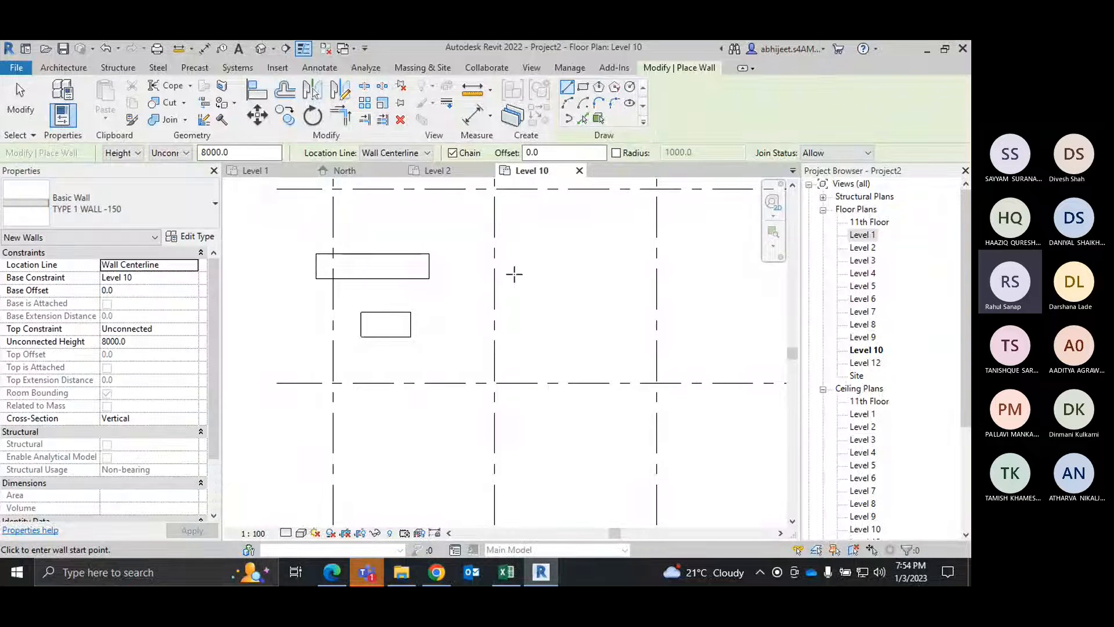
click(513, 274)
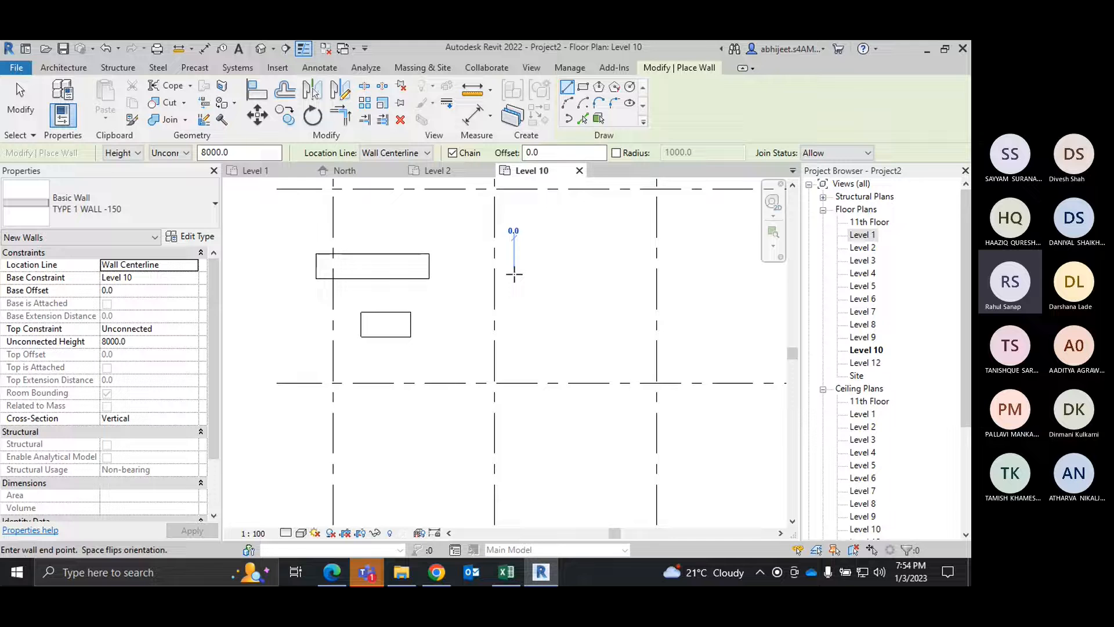
click(613, 273)
key(Escape)
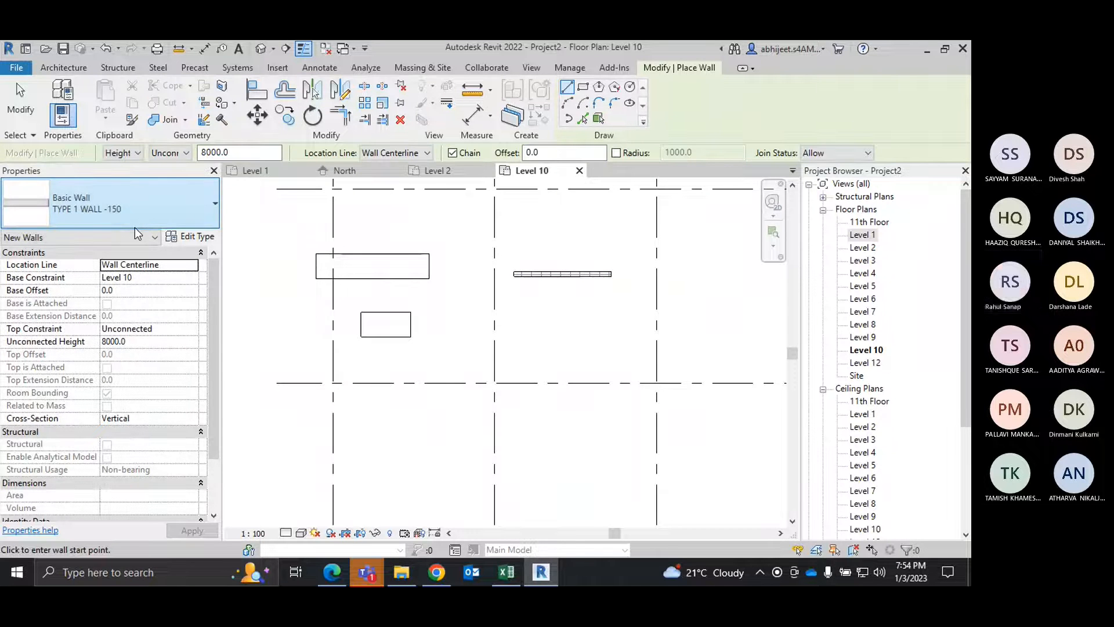
Step: Draw a parallel TYPE 1 WALL -300 wall about 3000 mm long just below the 150 mm wall, and end the wall command
click(514, 296)
right_click(612, 296)
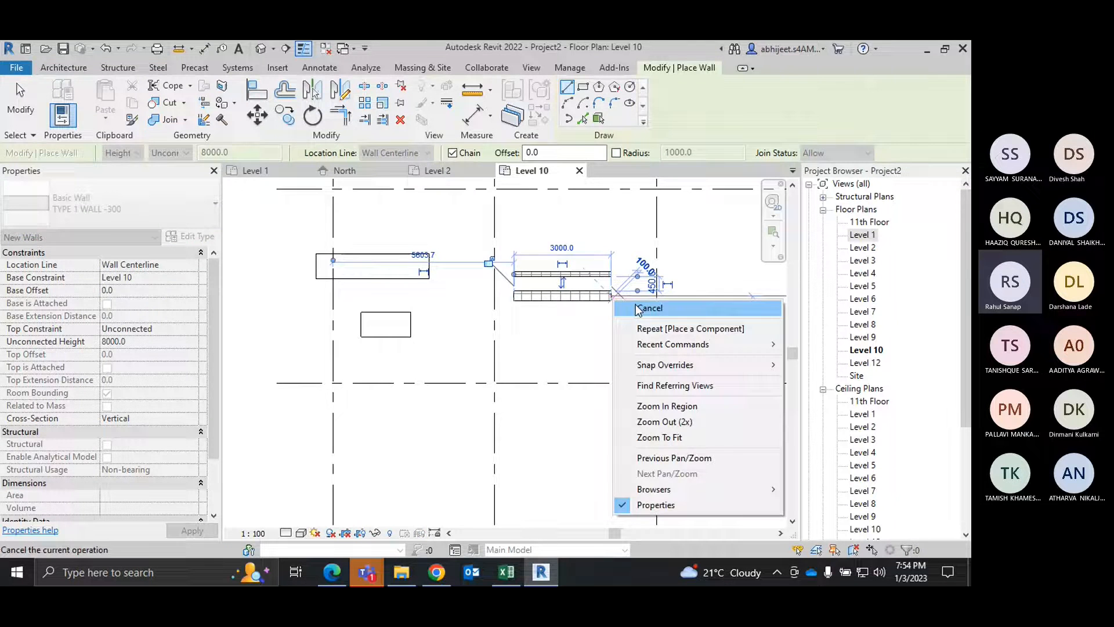
click(659, 315)
Step: Compare the thickness of the two walls on the plan, and examine the whole model in the default 3D view
scroll(594, 276, up, 4)
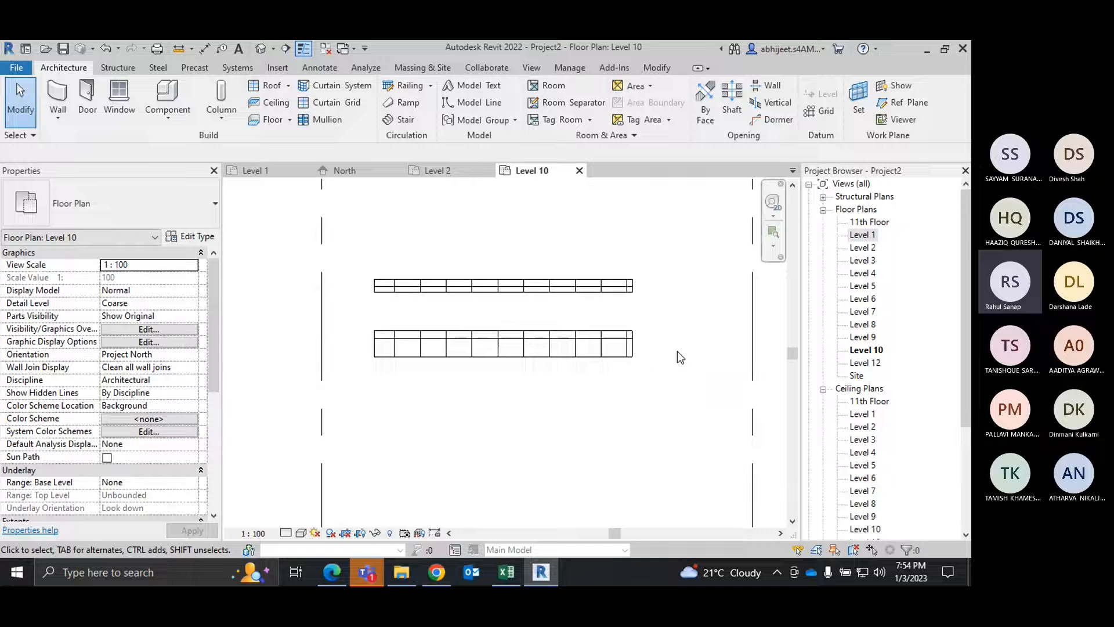
click(260, 49)
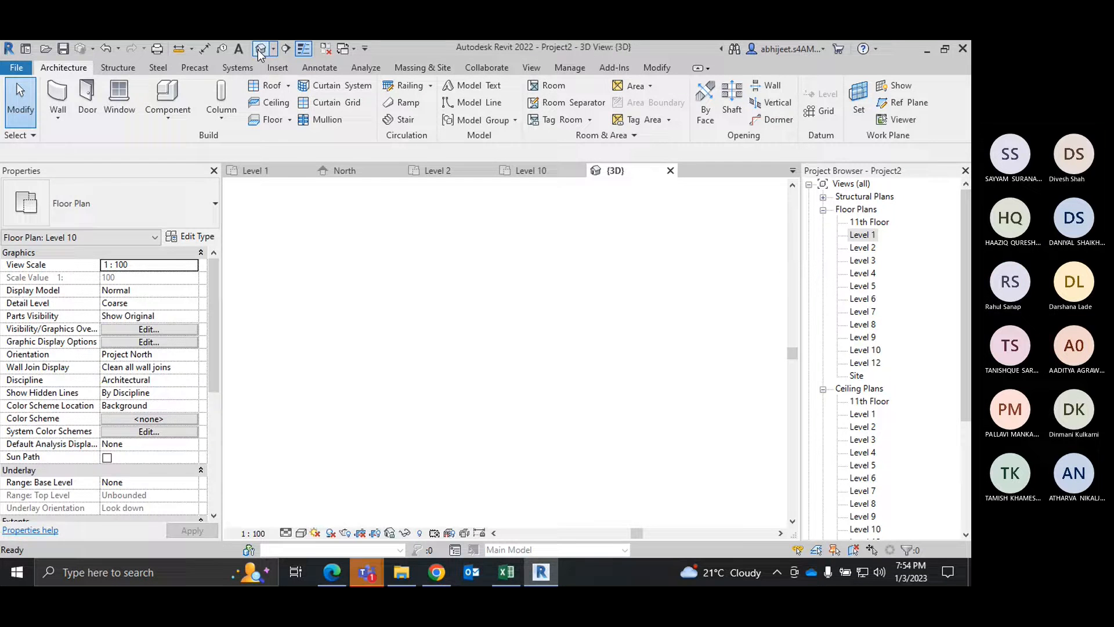
middle_drag(574, 483, 634, 439)
scroll(646, 443, up, 3)
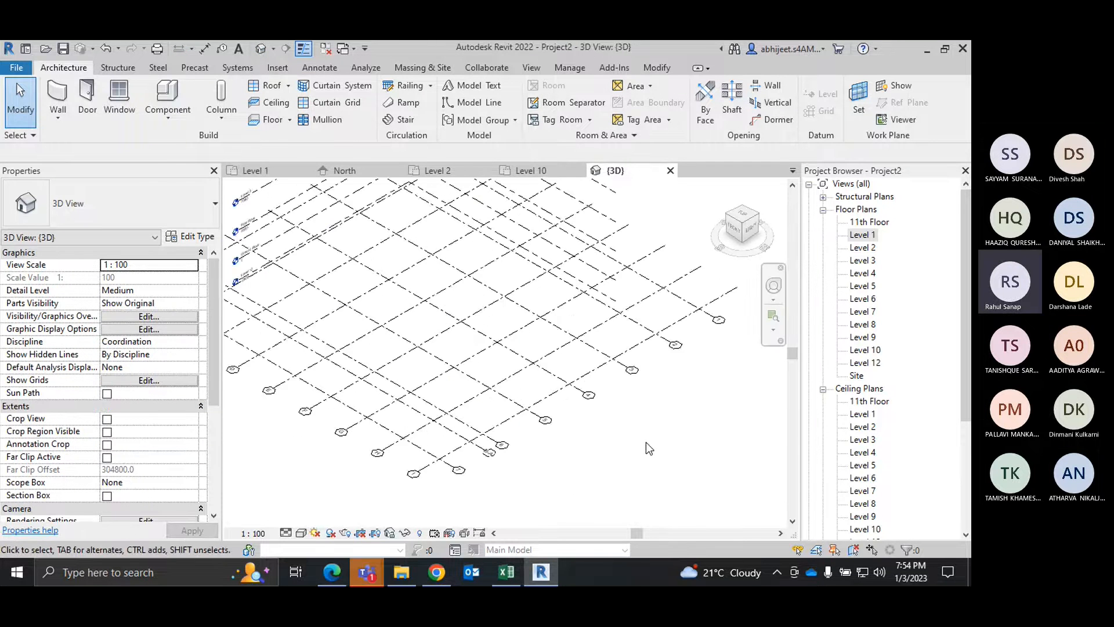
scroll(646, 442, down, 2)
middle_drag(657, 477, 656, 480)
scroll(658, 479, down, 1)
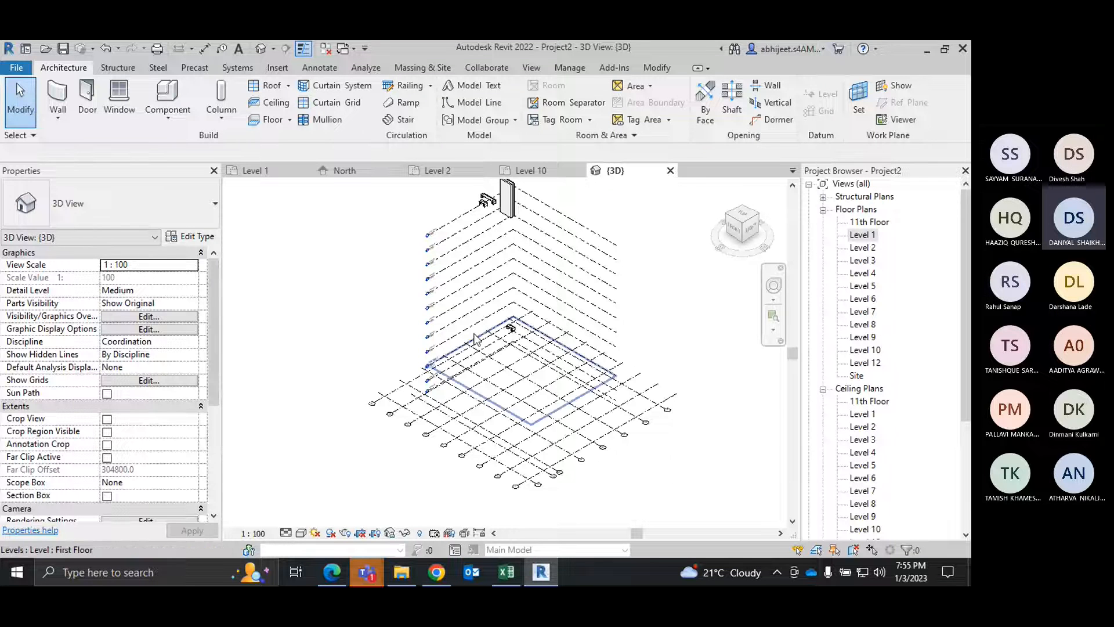
Step: Examine the desks and the two parallel walls in the 3D view, and compare them with the Level 10 plan
scroll(518, 336, up, 3)
scroll(514, 329, up, 6)
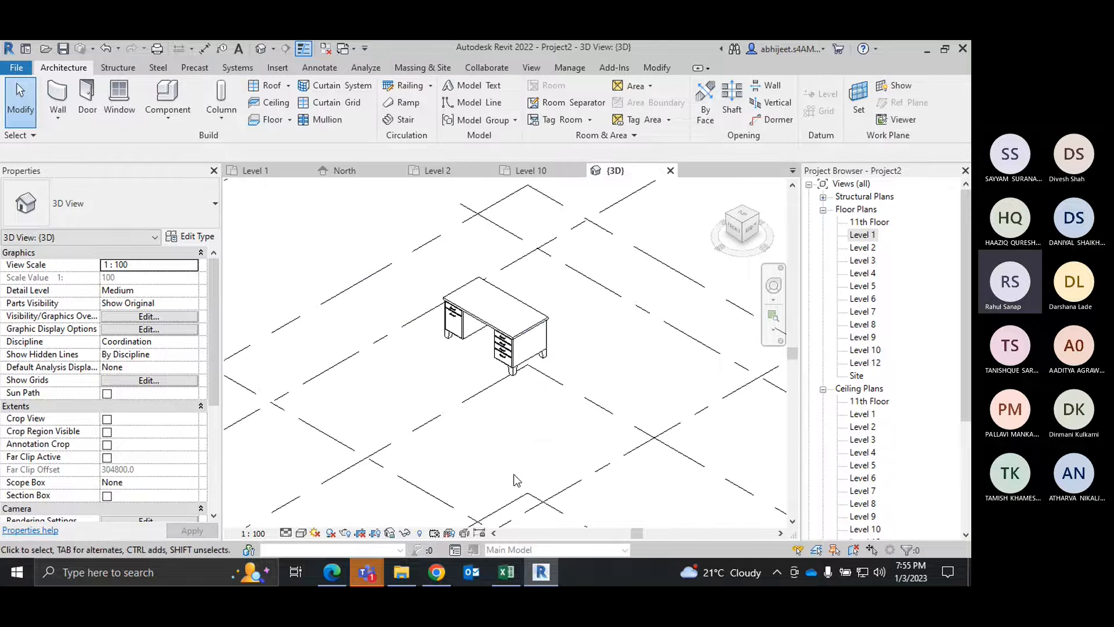
scroll(514, 475, down, 7)
scroll(478, 253, up, 3)
scroll(480, 254, up, 3)
middle_drag(580, 284, 403, 410)
scroll(605, 292, down, 1)
scroll(604, 290, down, 2)
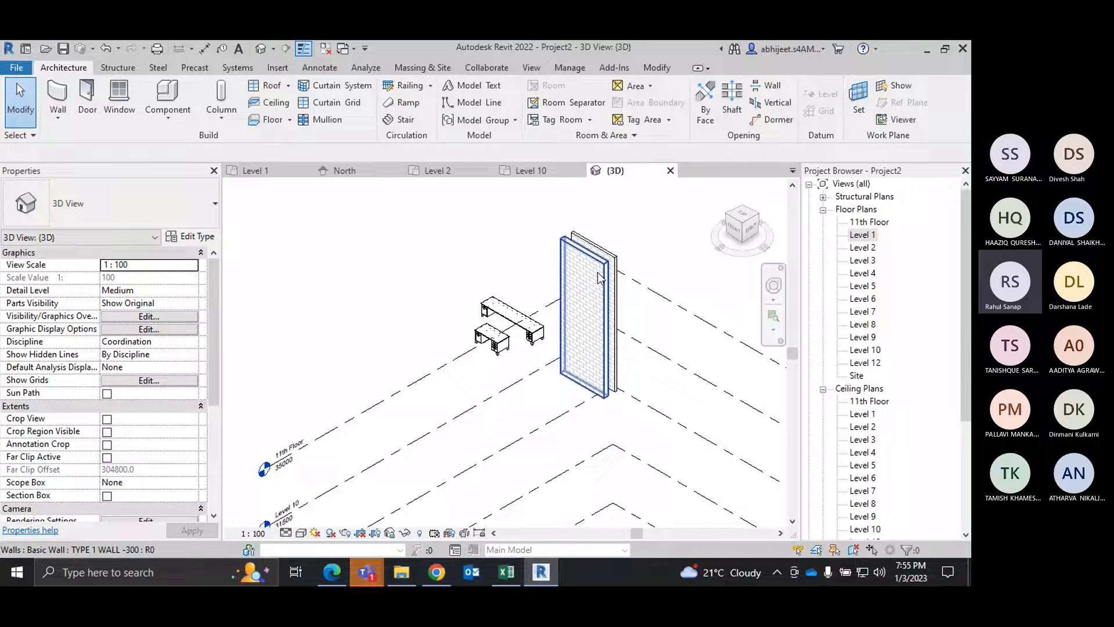
click(600, 278)
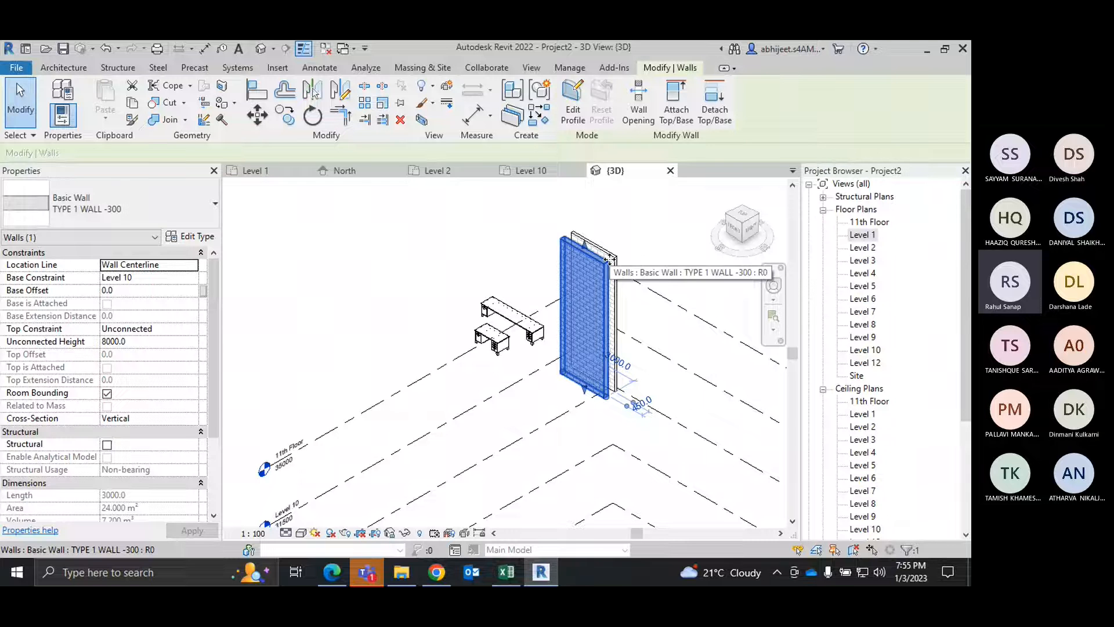
click(645, 225)
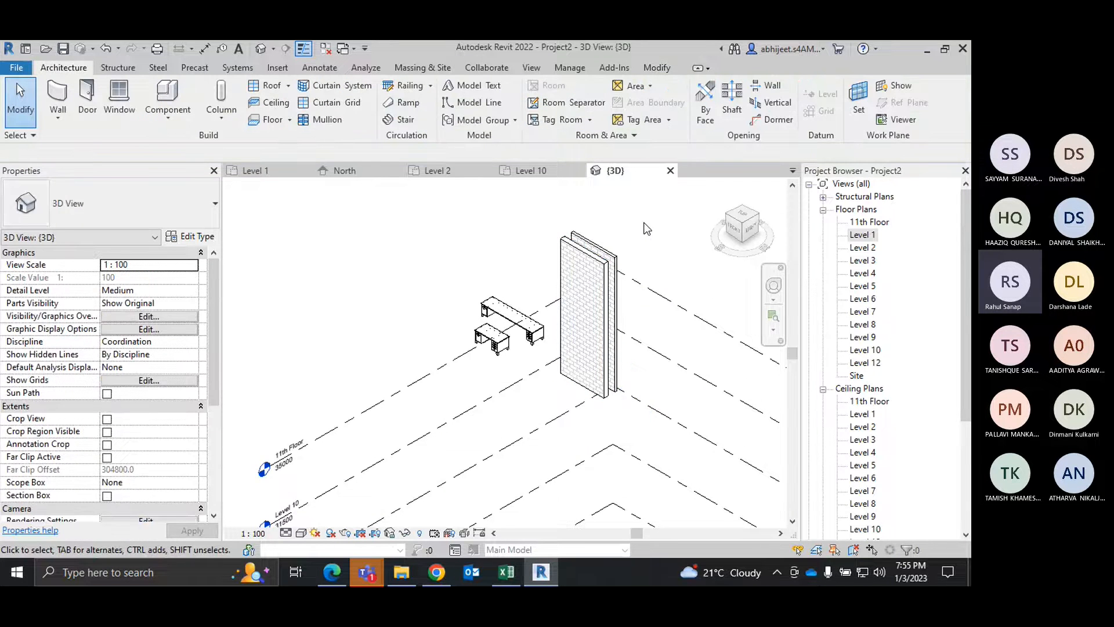
click(531, 170)
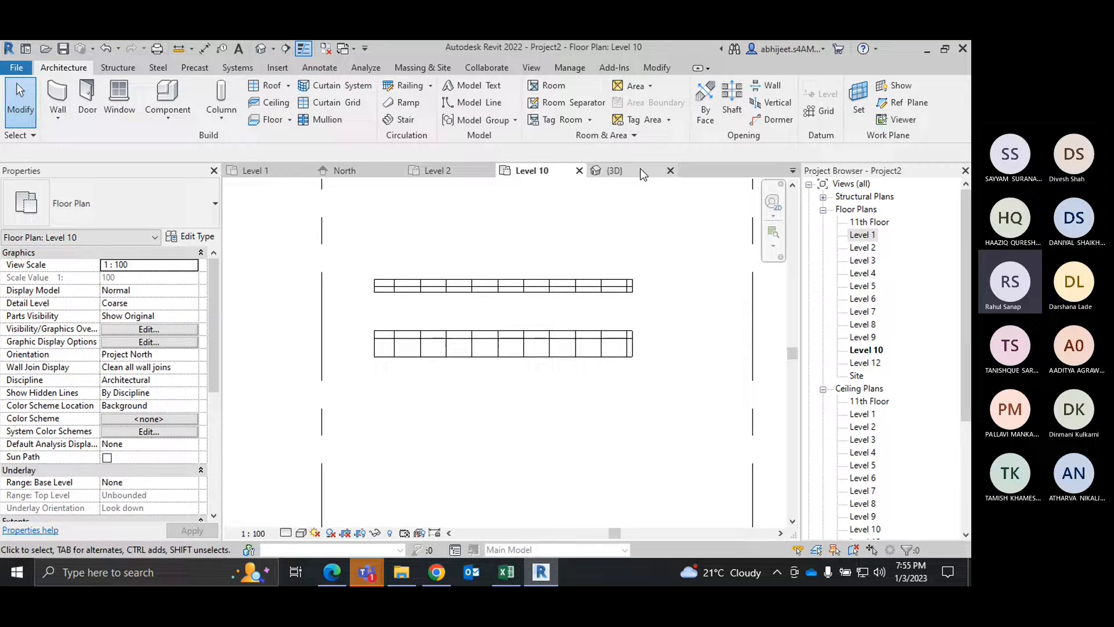
click(623, 172)
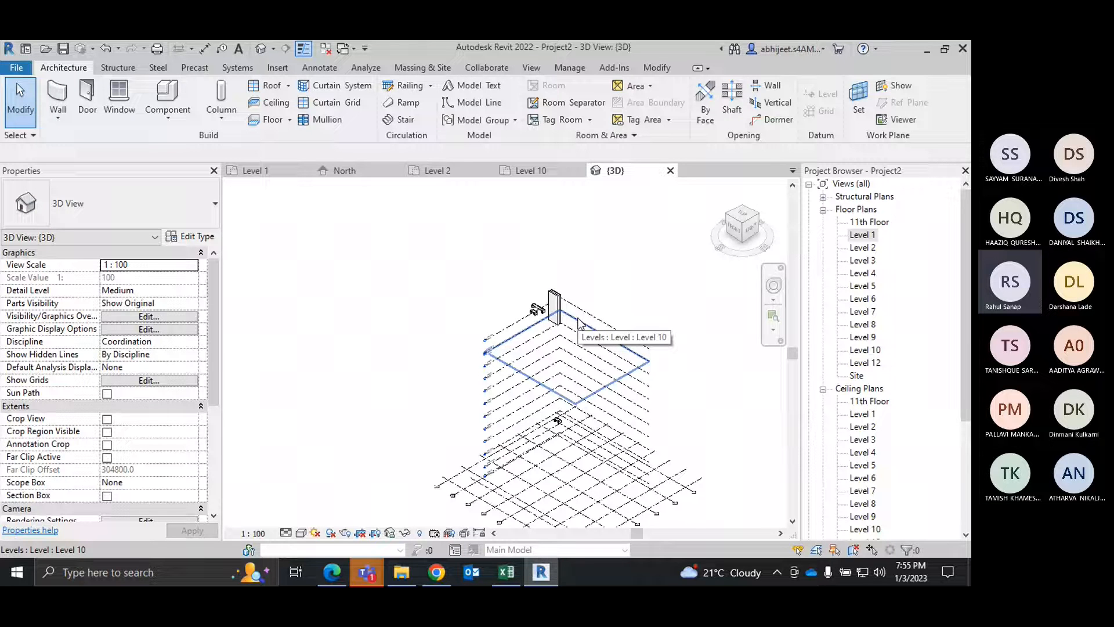
Step: Draw a rectangle of TYPE 1 WALL -300 walls about 26700 by 25700 mm on the Level 1 plan, between the elevation markers
click(270, 171)
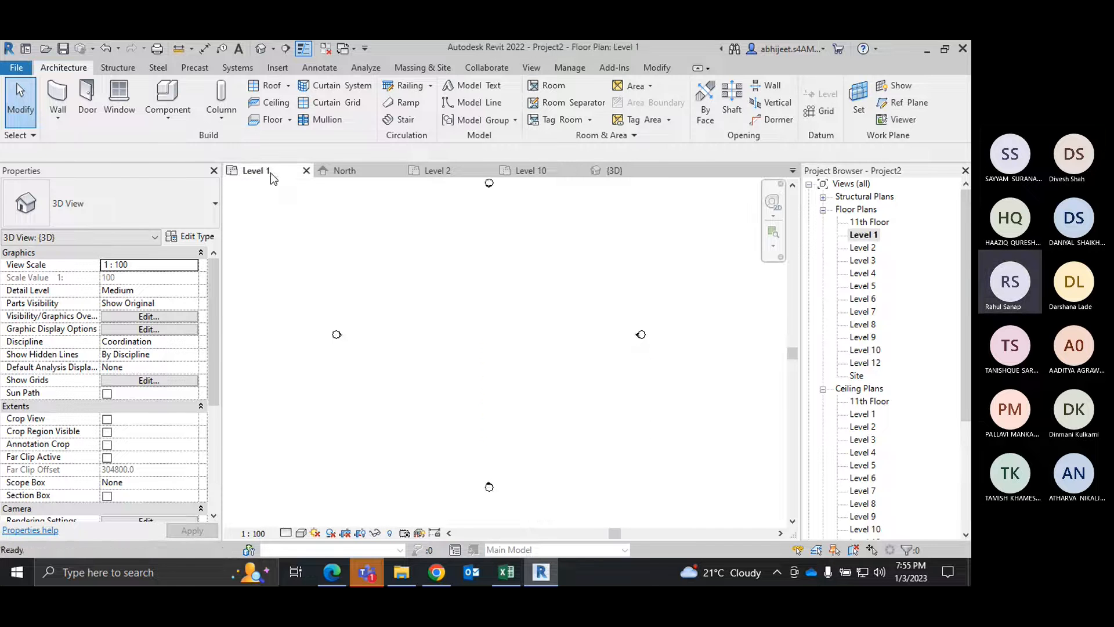
click(58, 118)
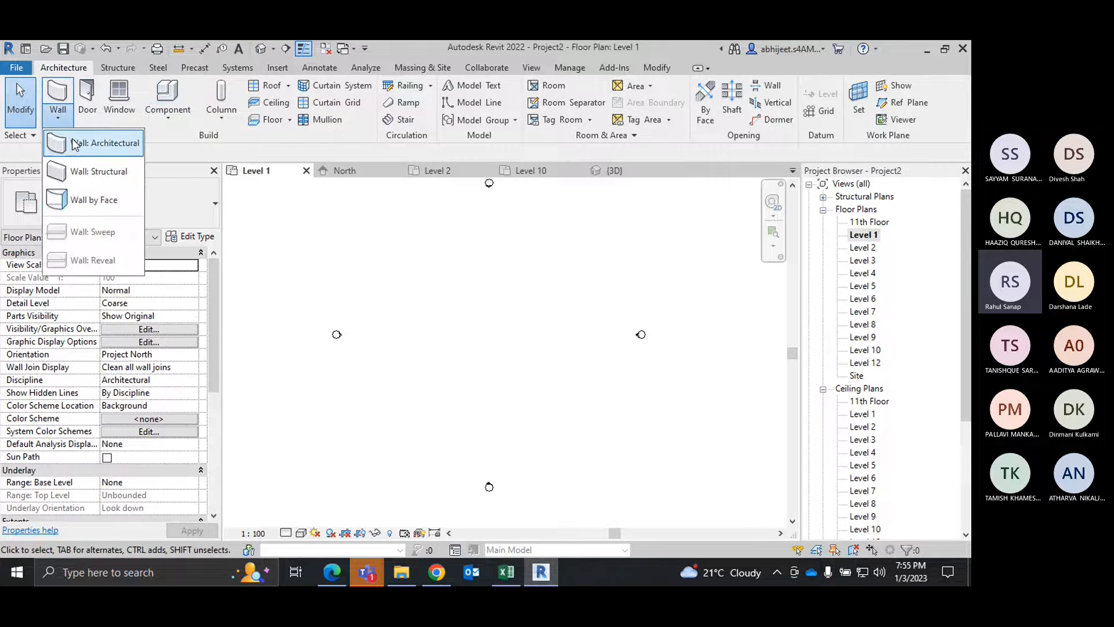
click(92, 141)
click(583, 87)
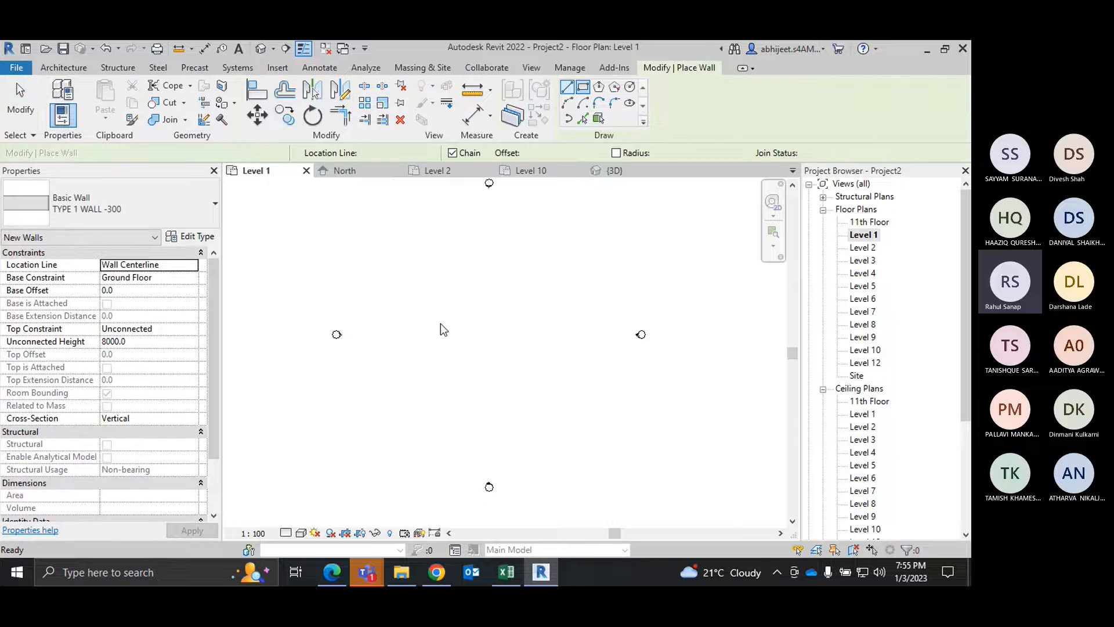
click(419, 262)
click(583, 419)
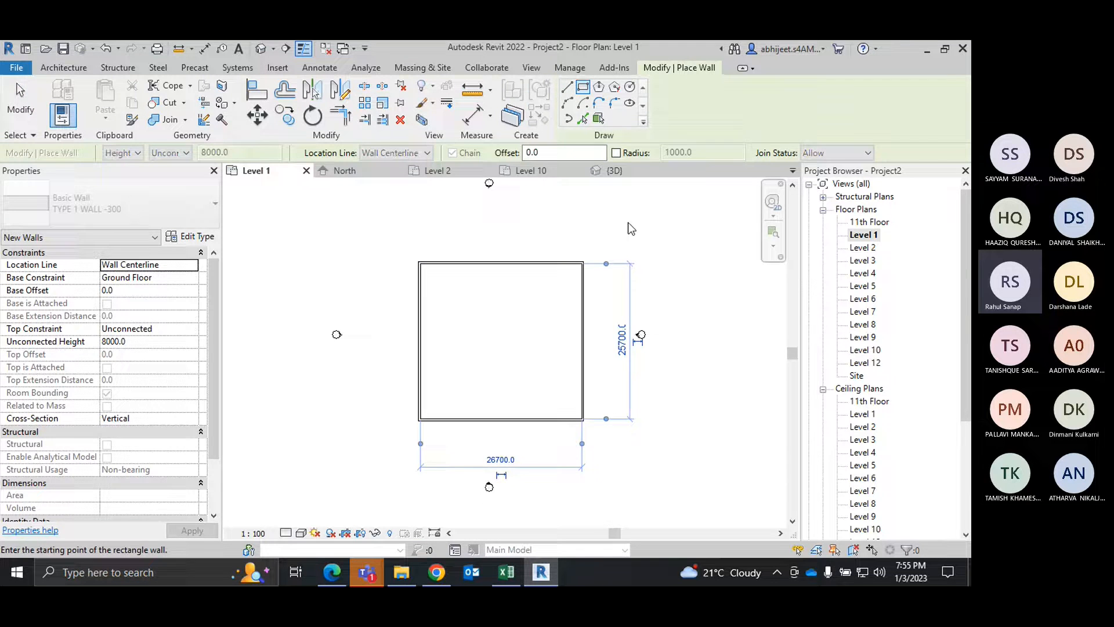
right_click(631, 229)
click(645, 240)
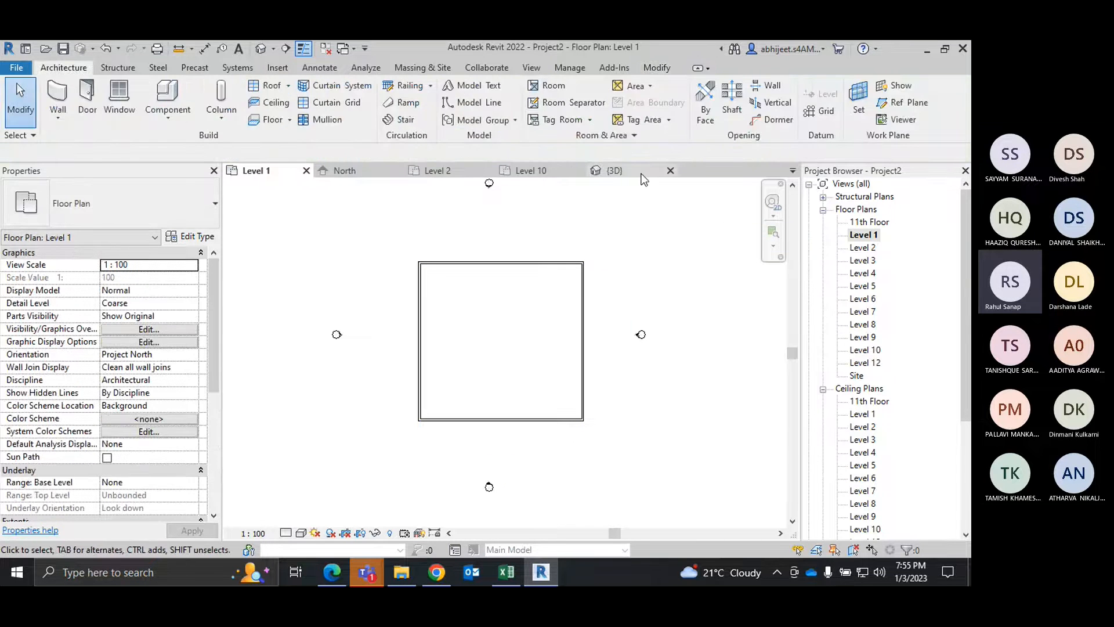
Step: Set the detail level of the default 3D view to Fine and examine the rectangular wall enclosure
click(625, 173)
scroll(575, 367, down, 2)
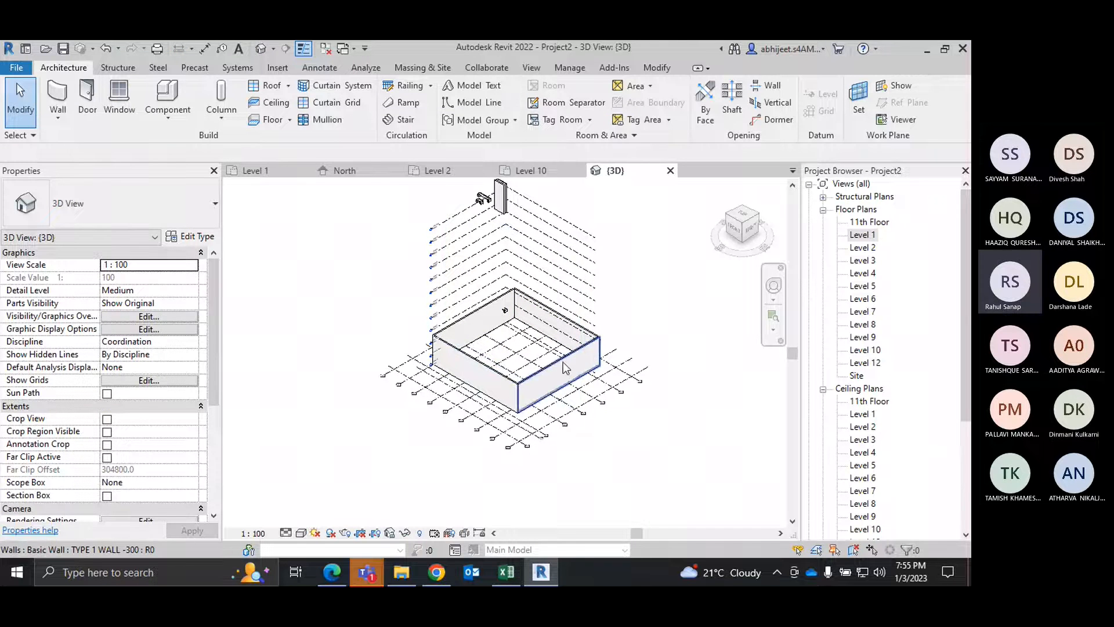
click(287, 533)
click(303, 517)
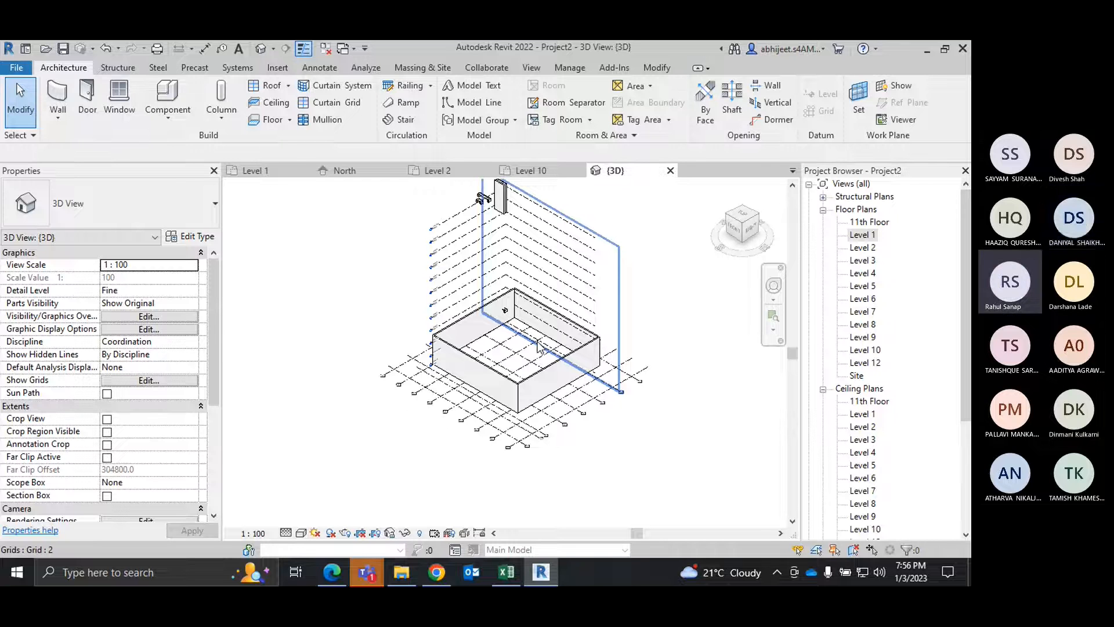
click(700, 461)
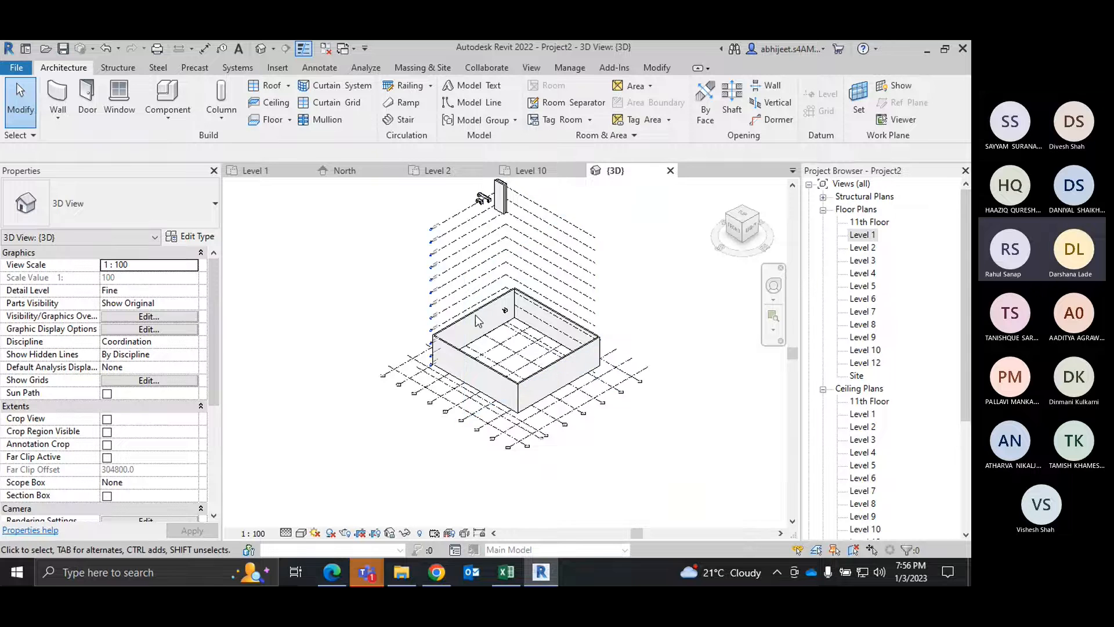
scroll(432, 415, up, 2)
scroll(432, 415, down, 2)
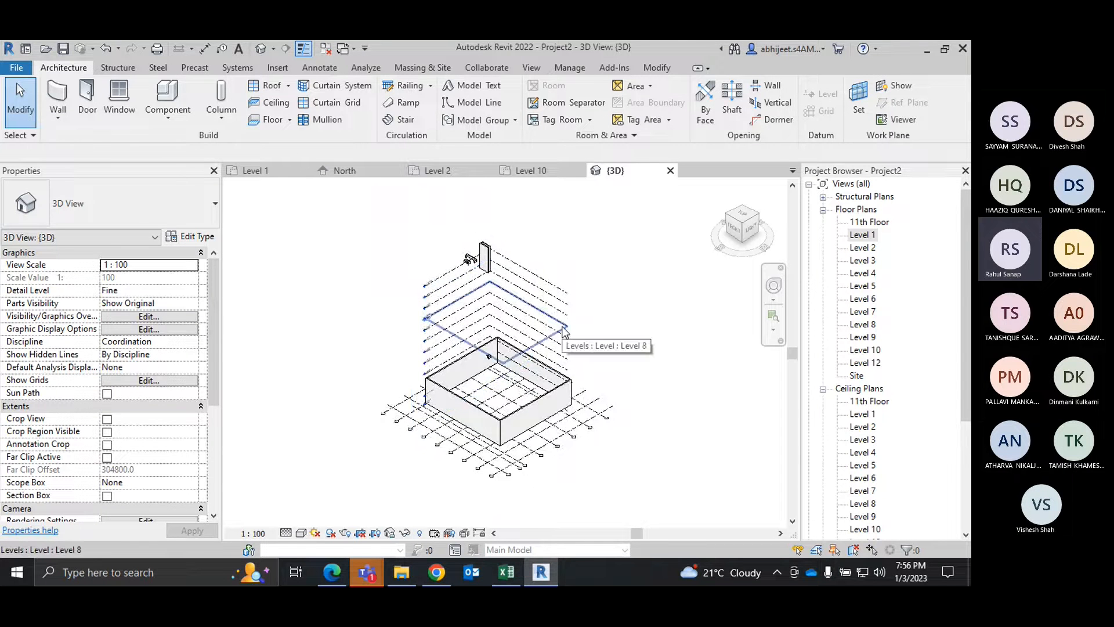
scroll(563, 331, up, 1)
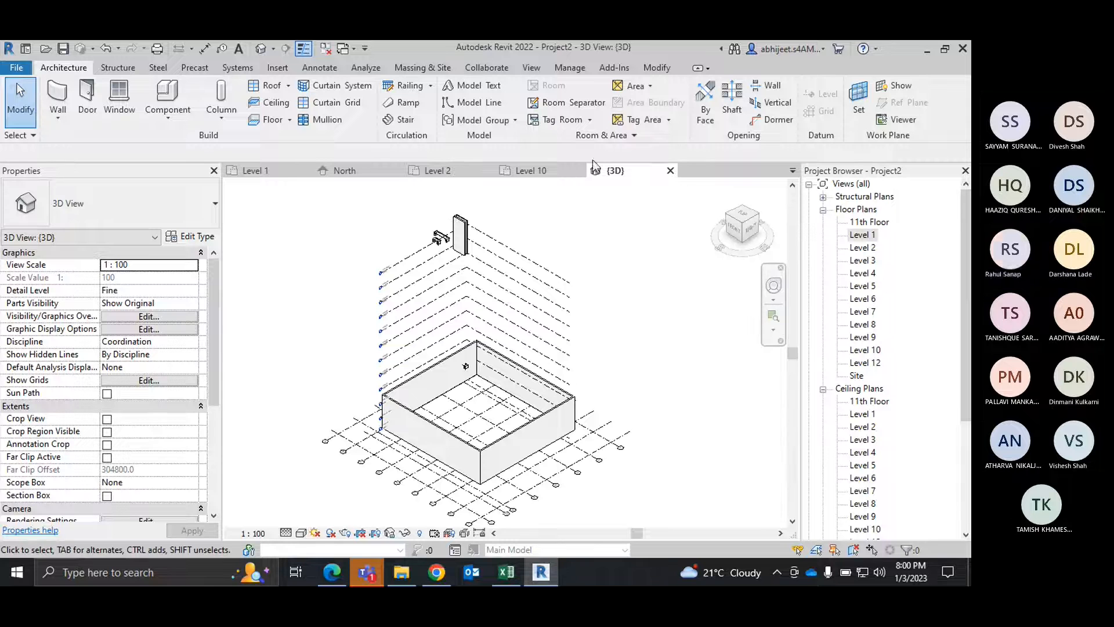
Step: Look at the enclosure walls on the Level 2 plan, and bring up the Level 10 plan
click(437, 170)
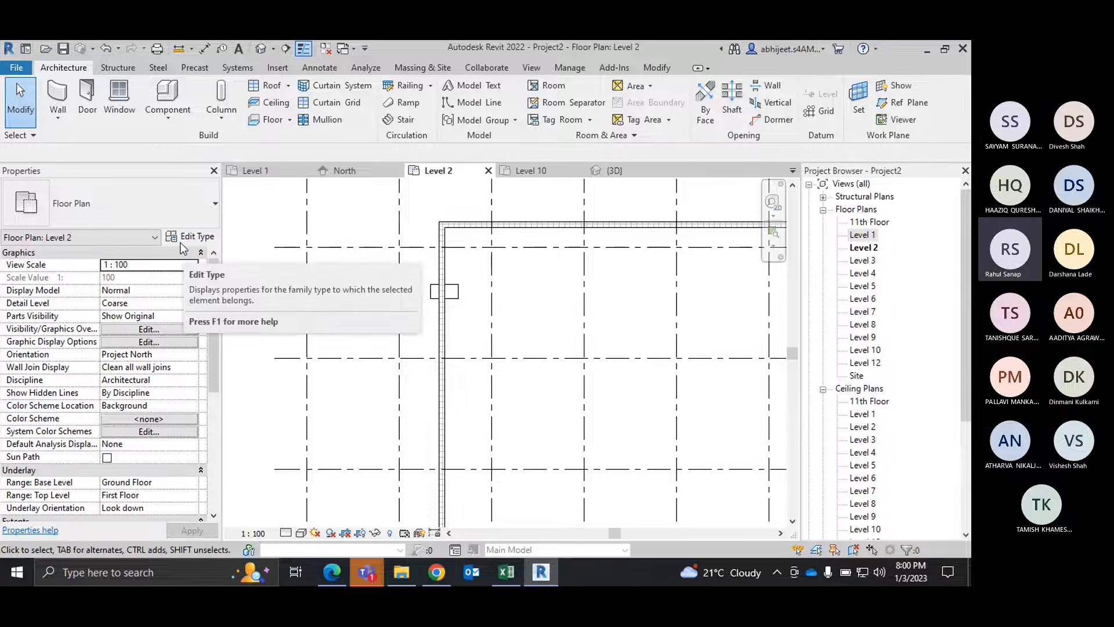
scroll(416, 298, down, 3)
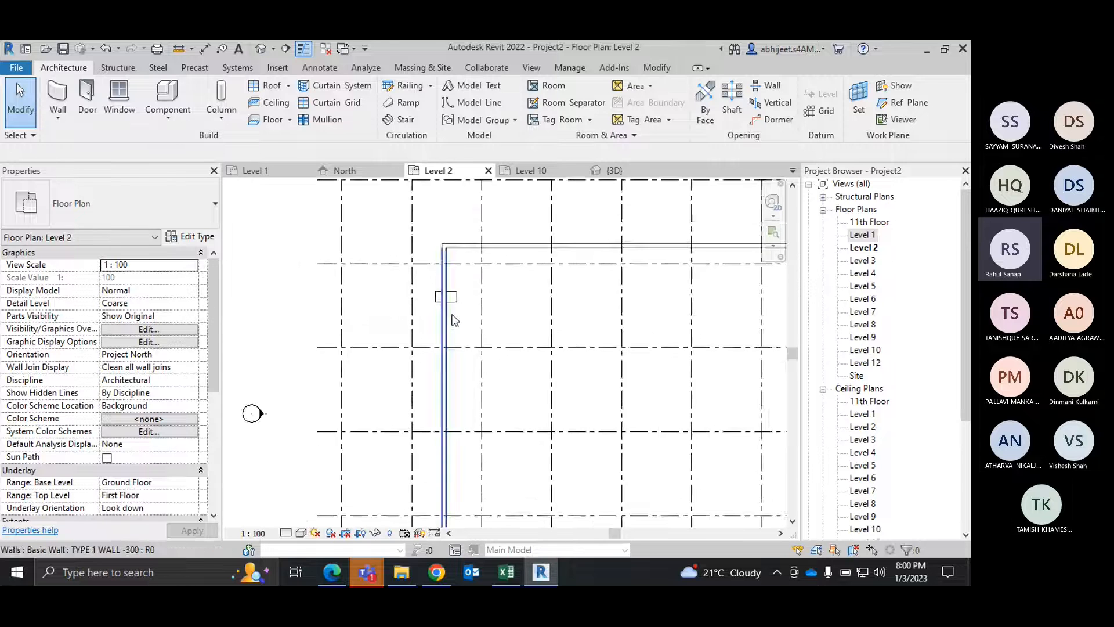
click(656, 67)
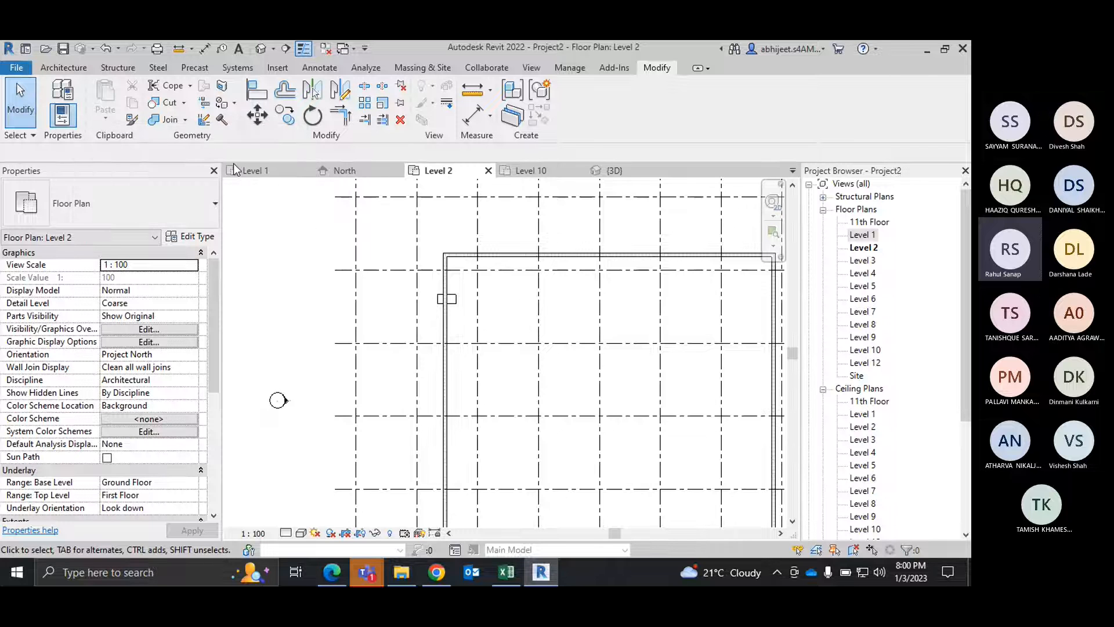
click(537, 171)
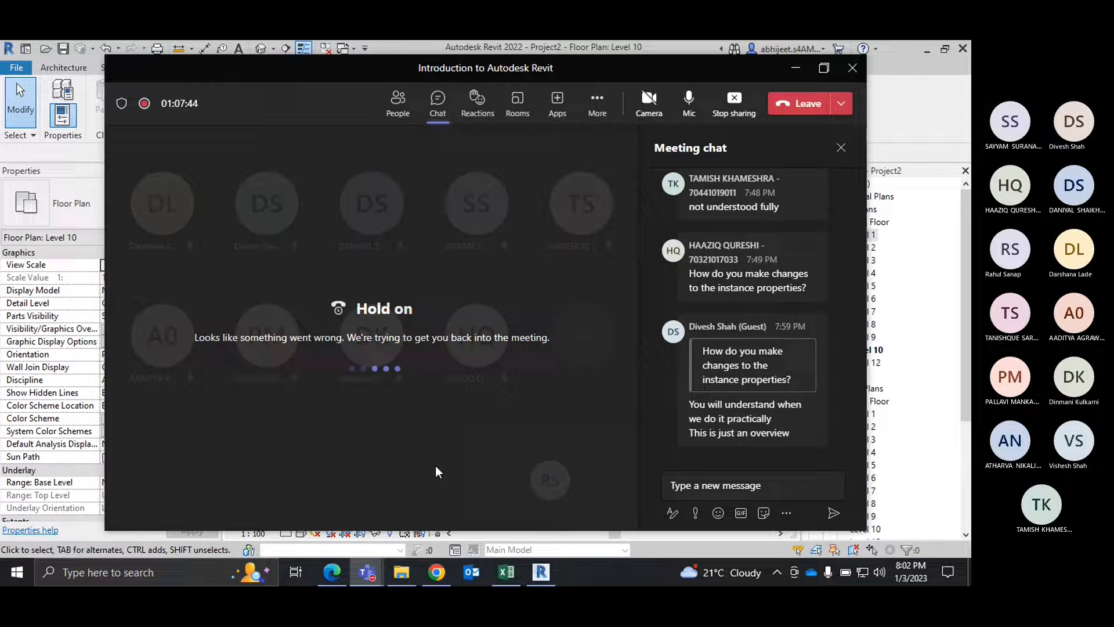
Step: Enlarge the Teams meeting window to read the chat, and return to Revit
click(824, 68)
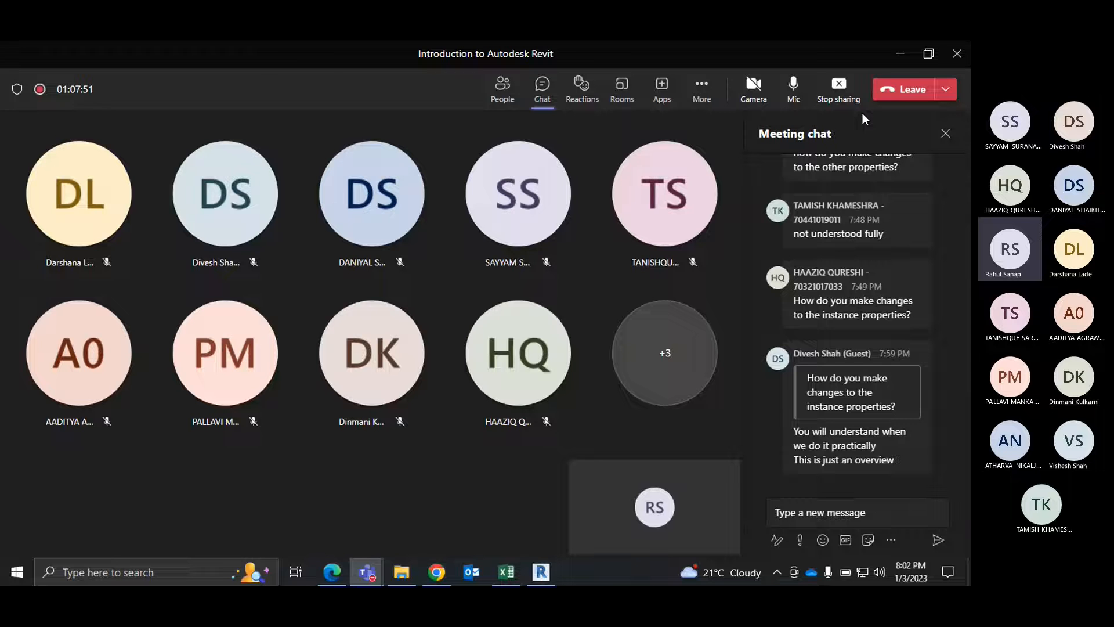
click(900, 54)
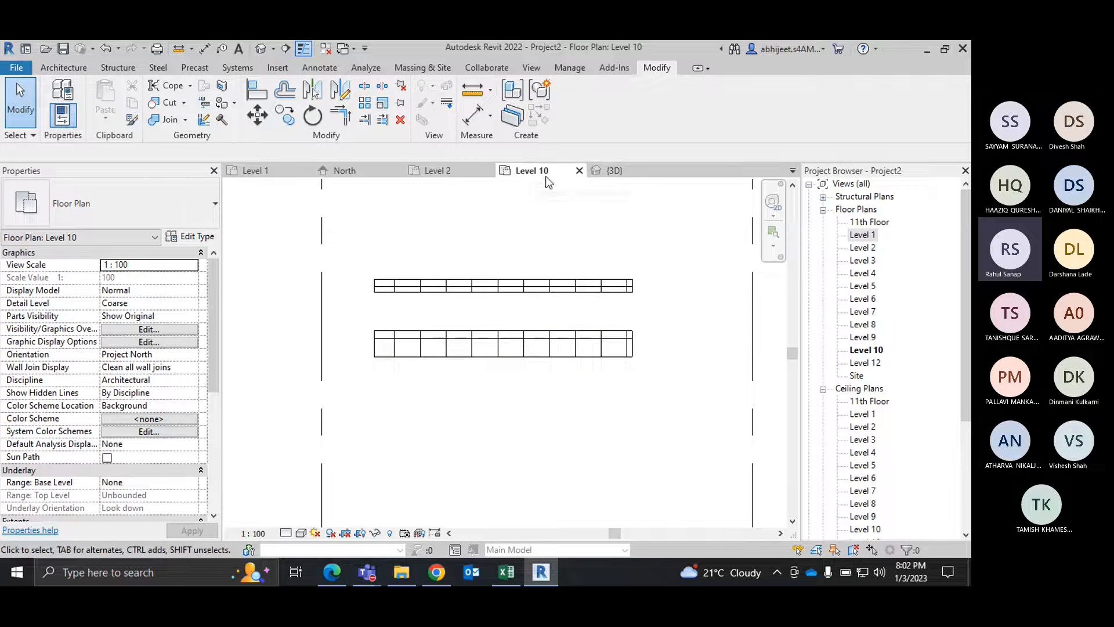
Step: Collapse the Ceiling Plans group in the Project Browser and bring up the default 3D view
scroll(824, 372, down, 3)
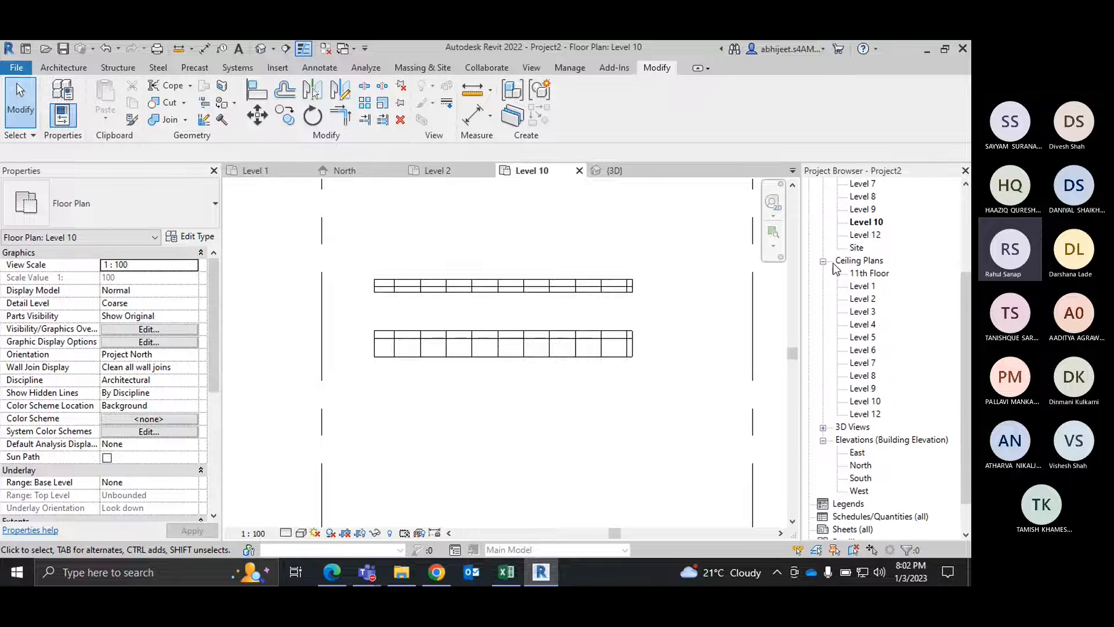
click(822, 262)
click(862, 221)
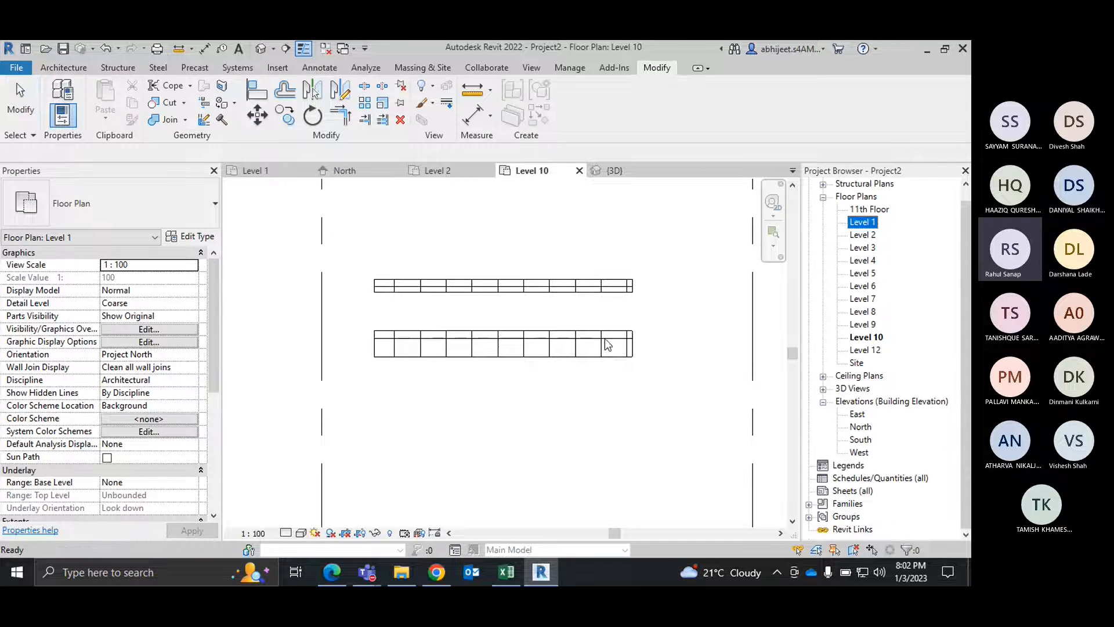
click(610, 174)
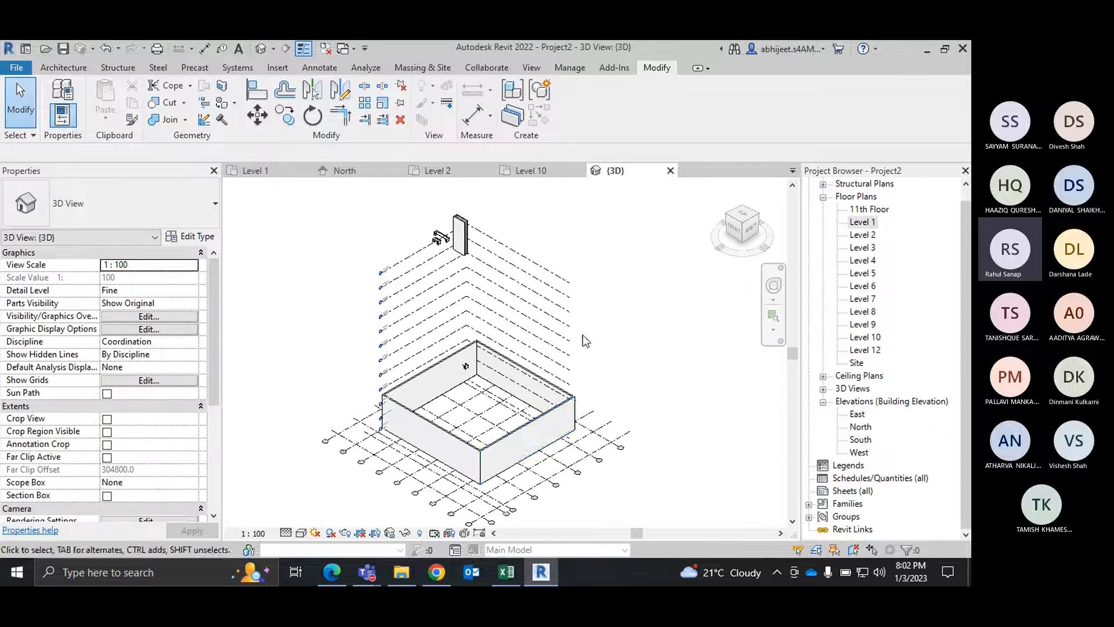
click(496, 456)
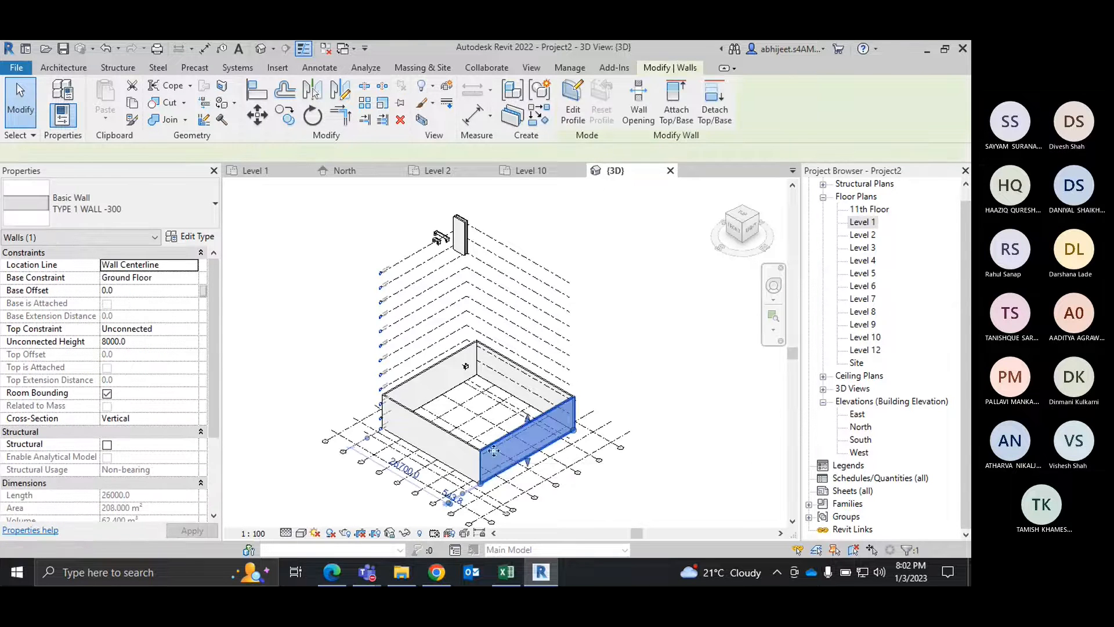
key(s)
key(a)
scroll(472, 204, up, 3)
click(524, 191)
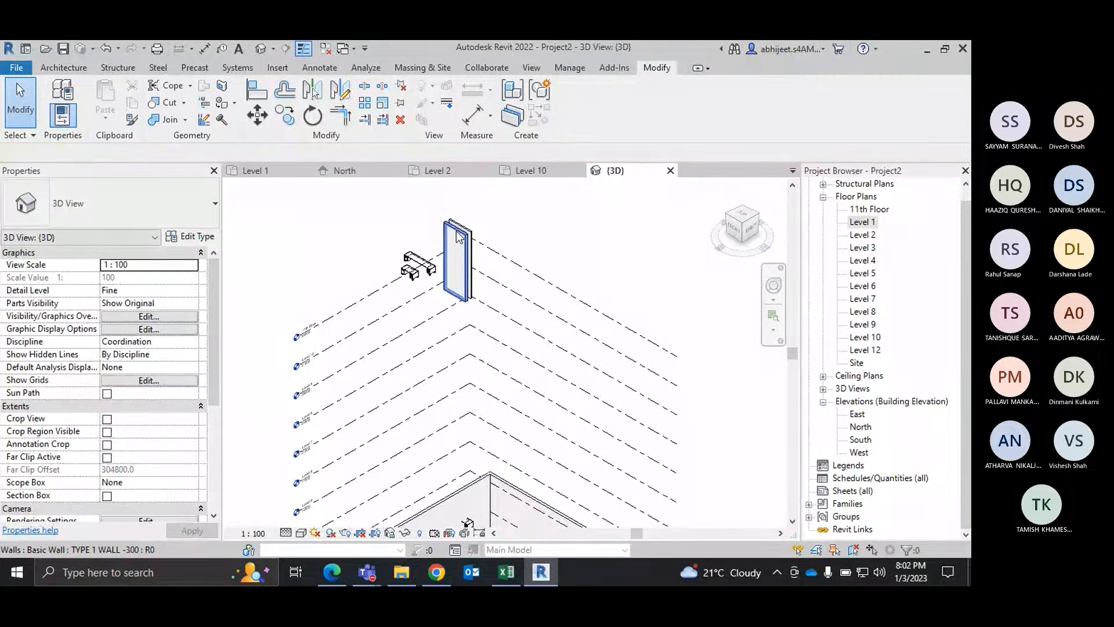
Step: Delete the two parallel walls standing beside the desks on Level 10
click(462, 230)
key(Delete)
click(464, 228)
key(Delete)
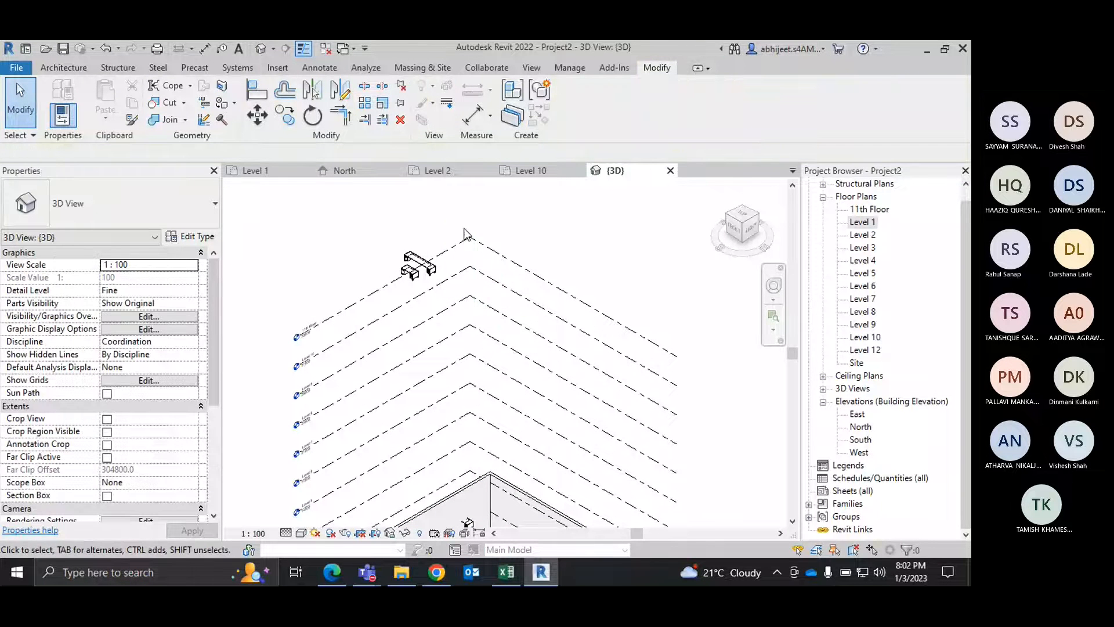
Step: Select the whole chain of four enclosure walls, keep Ground Floor as base constraint, and set the top constraint to Up to level: First Floor
key(Tab)
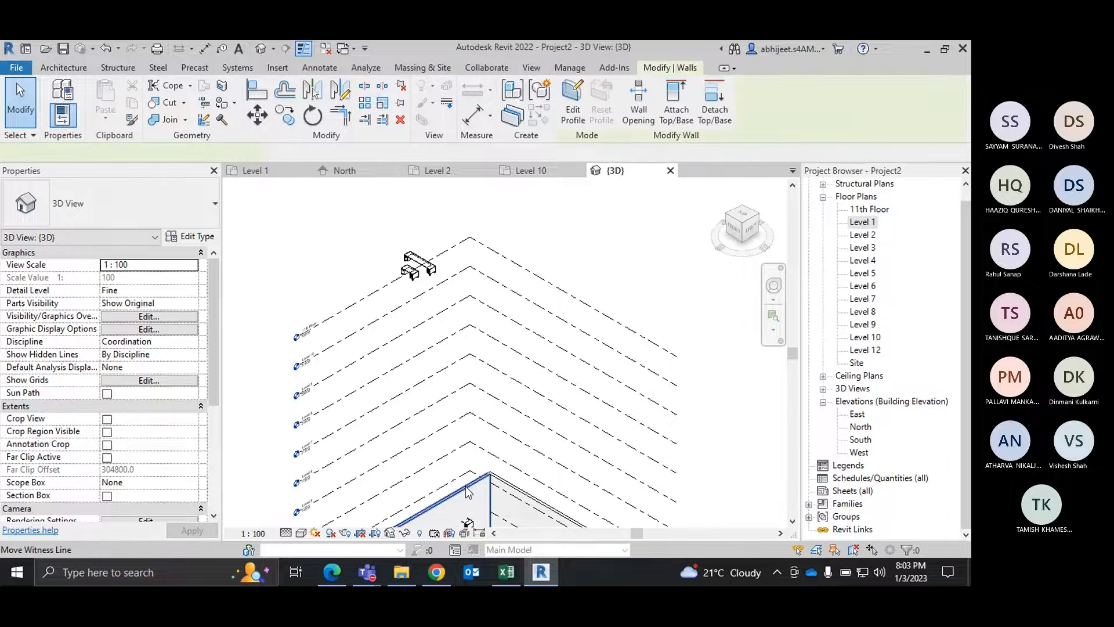
click(469, 492)
scroll(502, 386, down, 3)
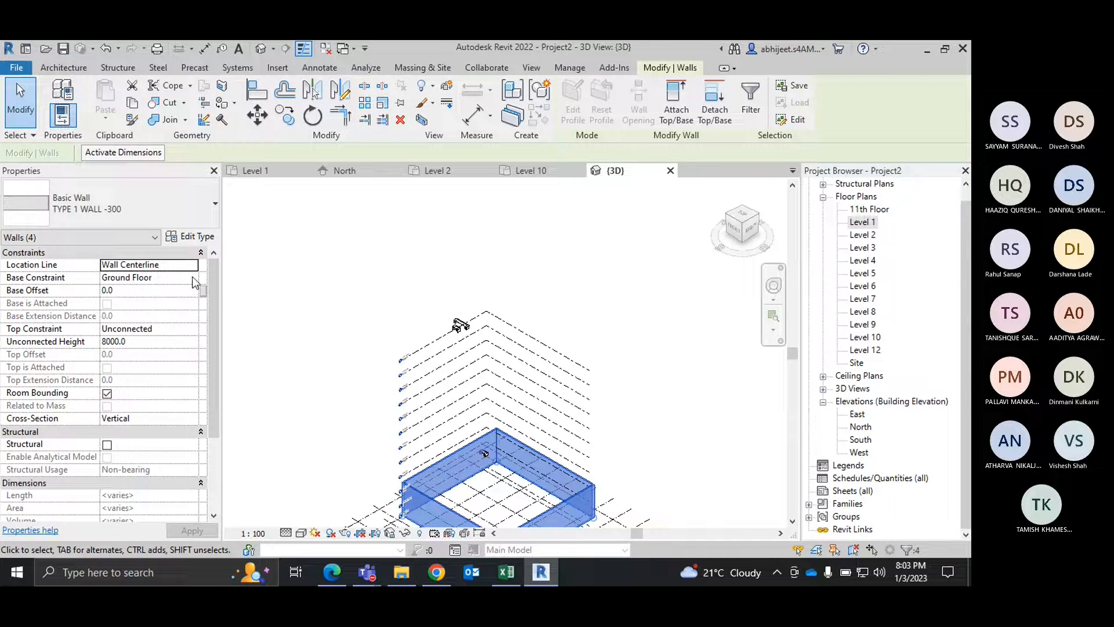
click(189, 277)
click(141, 300)
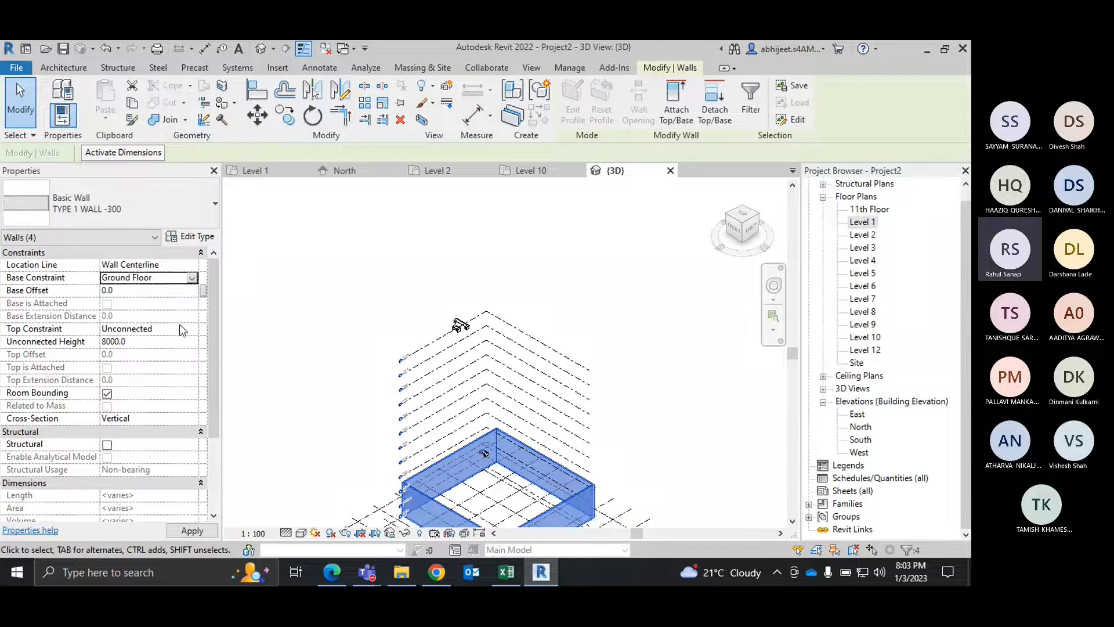
click(191, 328)
click(191, 329)
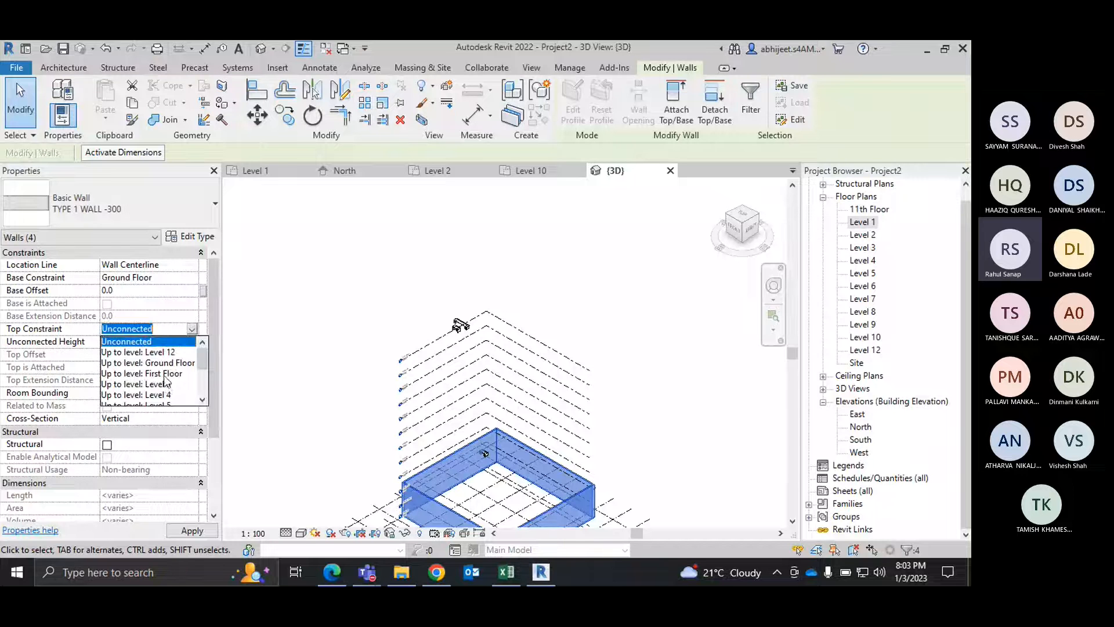
click(166, 373)
click(330, 260)
Step: Select the front-right enclosure wall and check its base and top constraints
scroll(412, 277, down, 3)
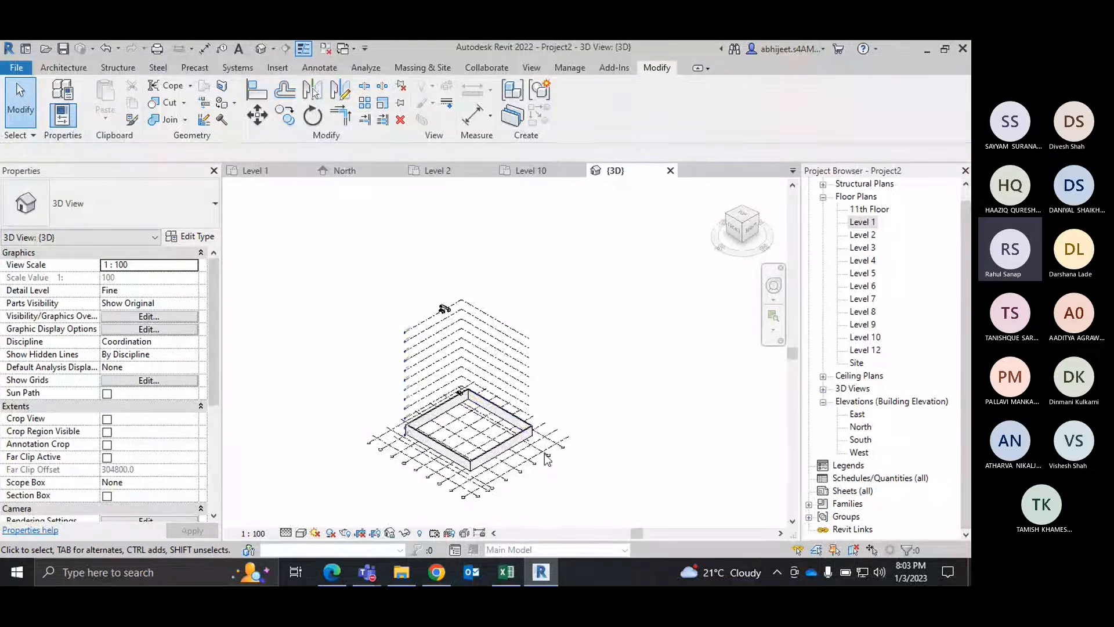
scroll(483, 413, up, 4)
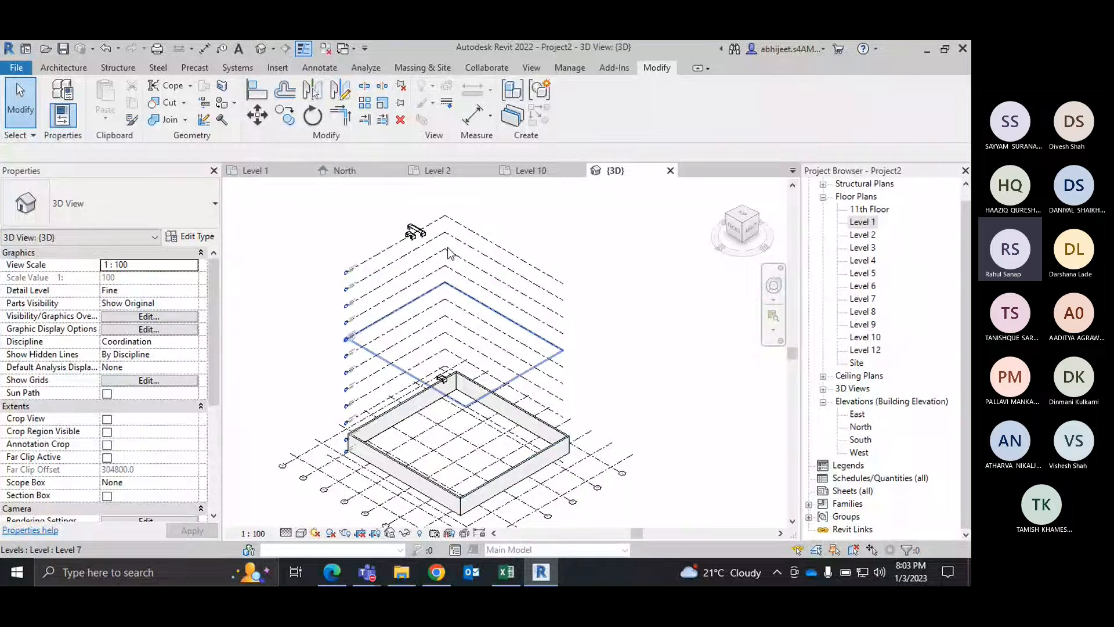
click(485, 485)
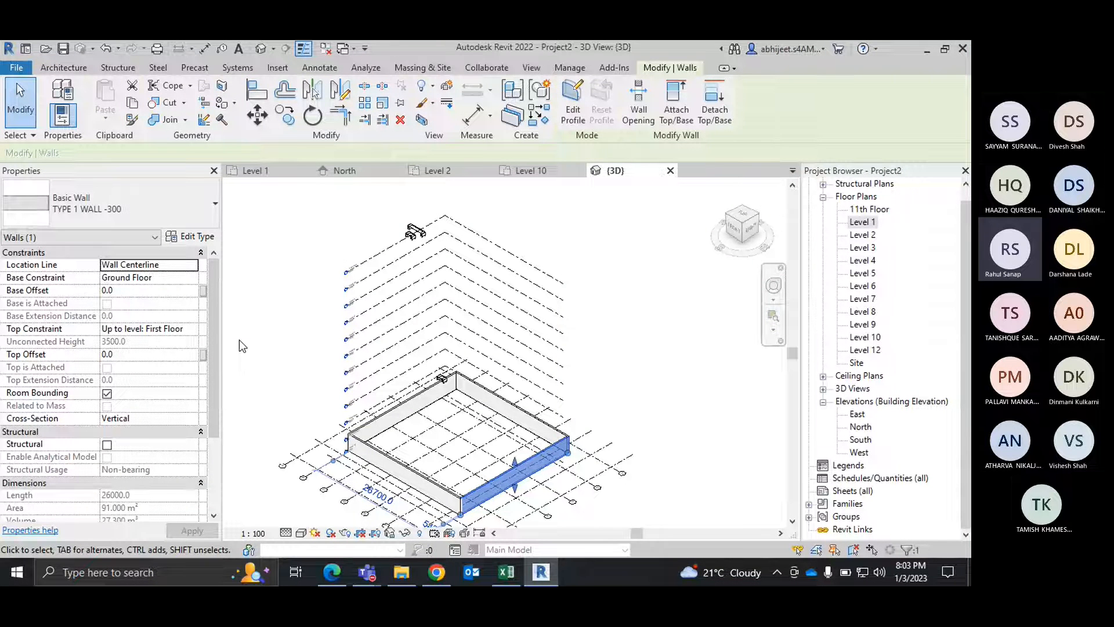
Step: Select the whole chain of four enclosure walls and copy them to the clipboard
click(704, 292)
click(554, 450)
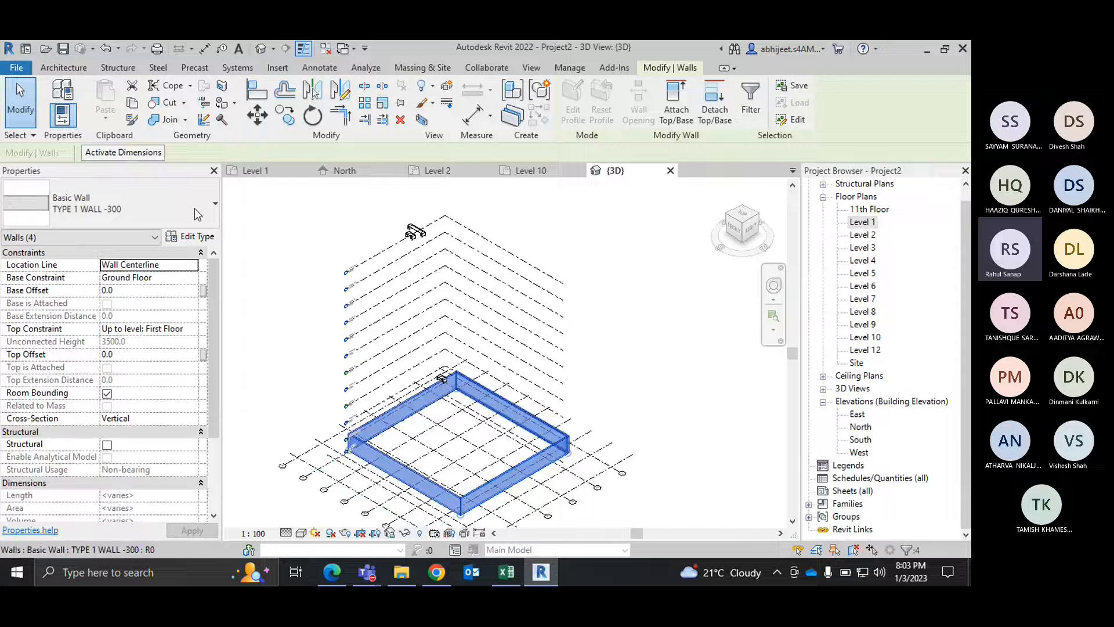
click(138, 109)
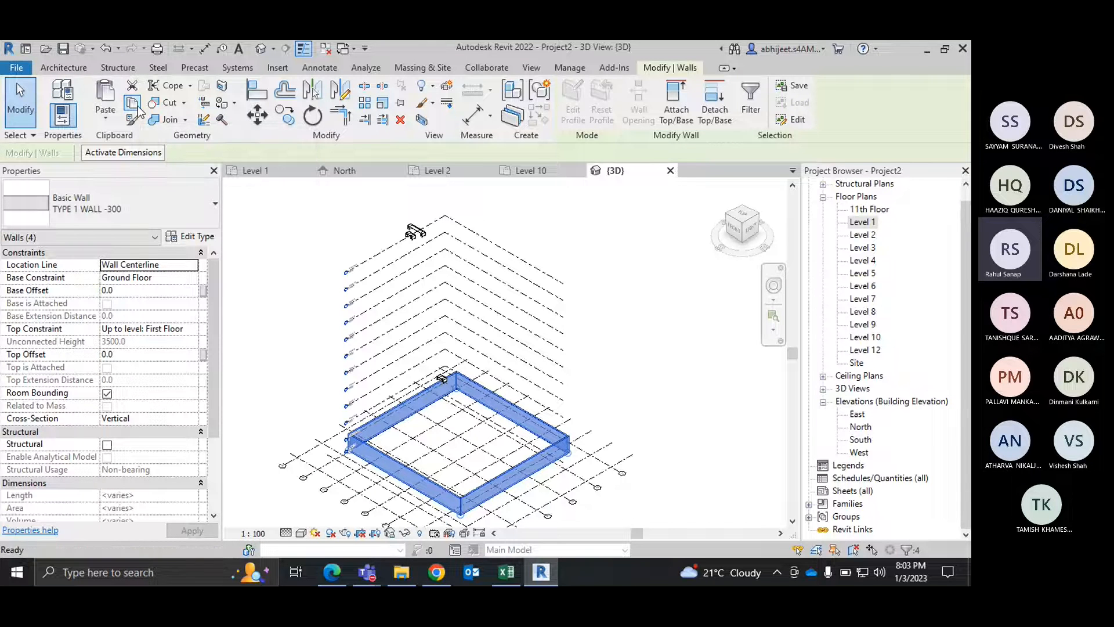
Step: Paste the copied walls aligned to selected levels: First Floor, Level 3 through Level 10, and 11th Floor, leaving out Ground Floor and Level 12
click(105, 116)
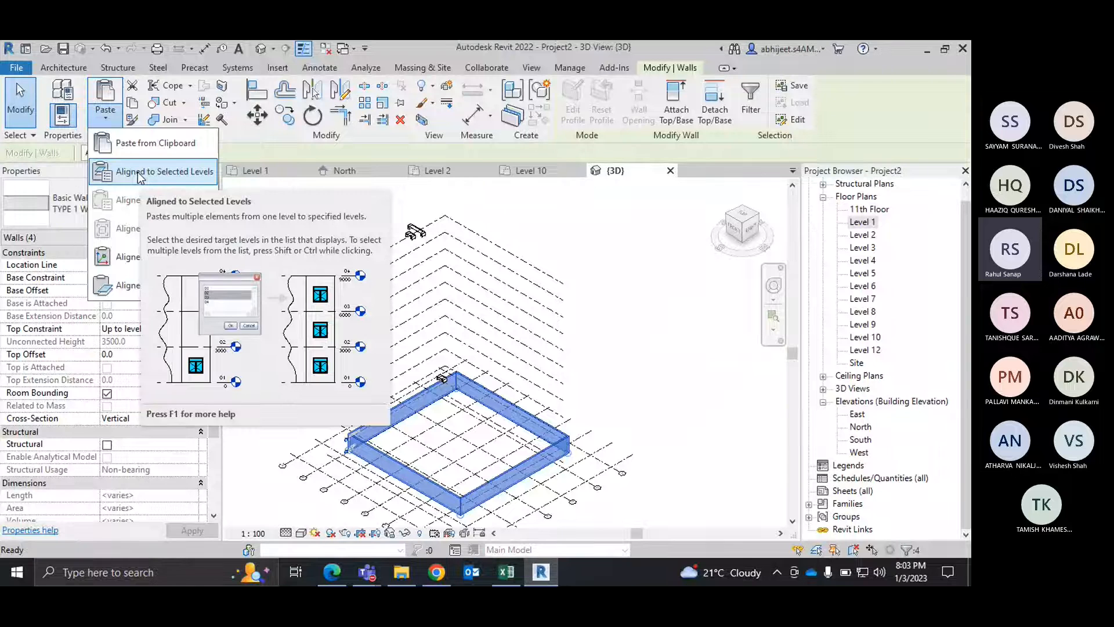
click(160, 173)
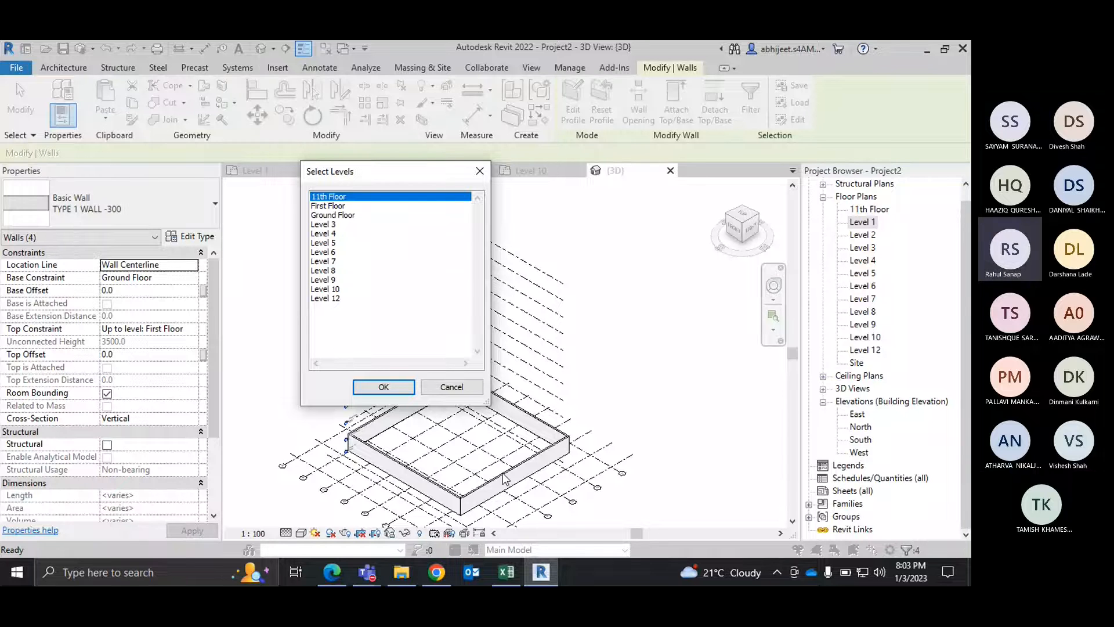
click(335, 206)
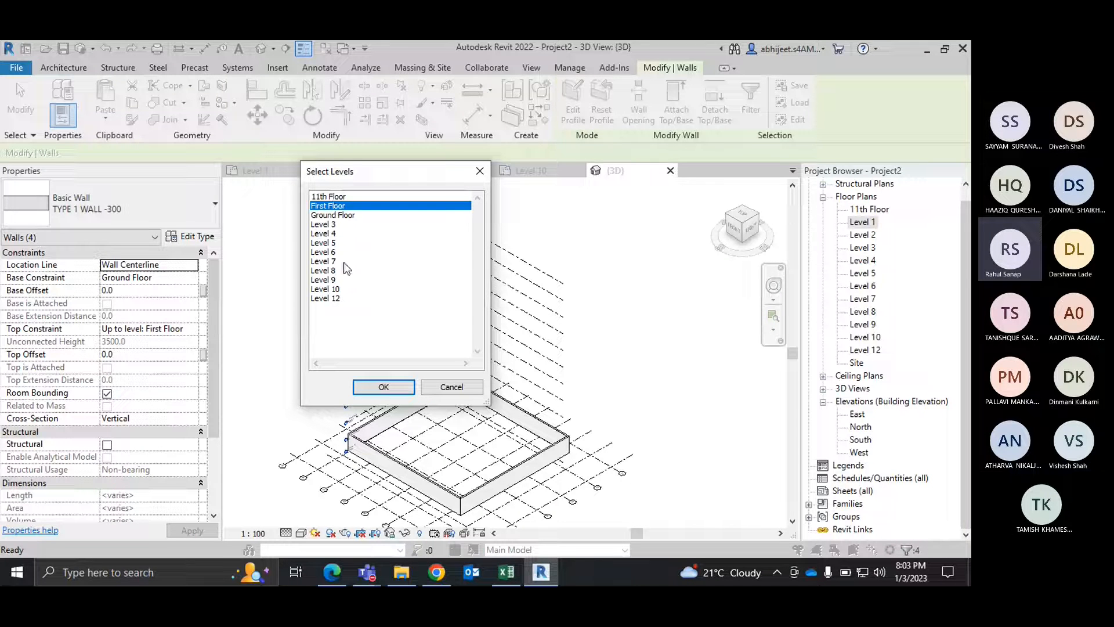
shift+click(329, 288)
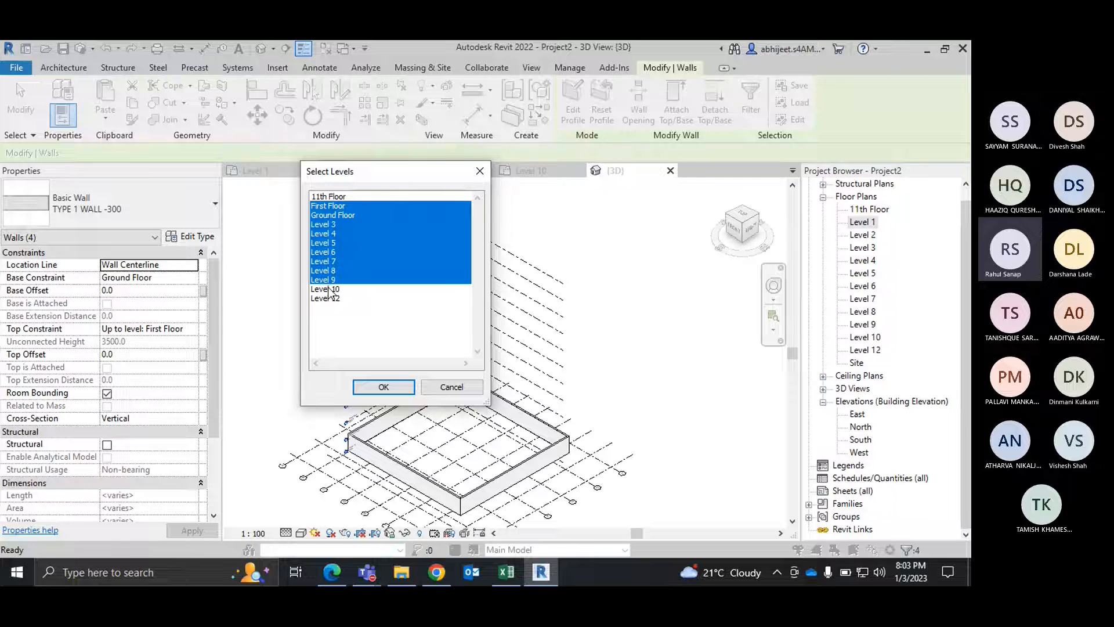
shift+click(336, 215)
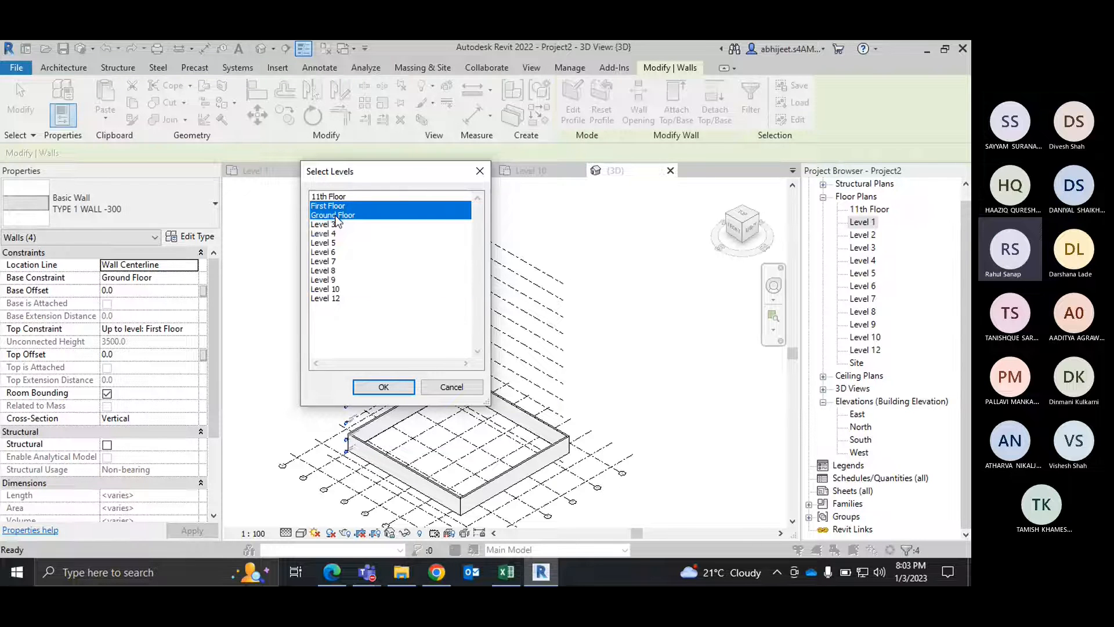
click(335, 224)
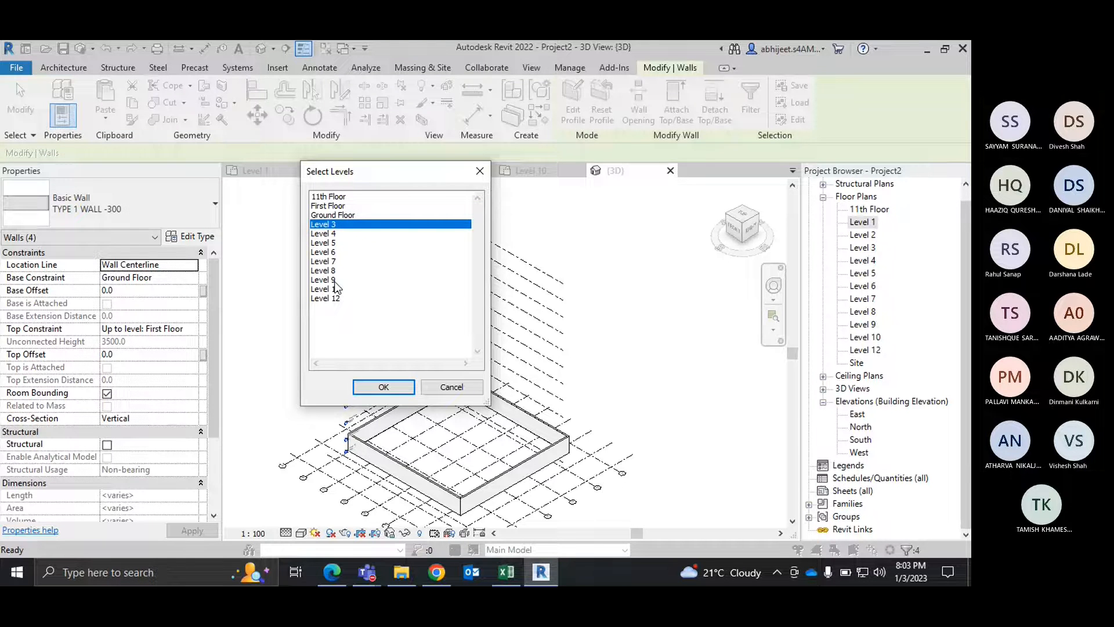
shift+click(335, 288)
ctrl+click(336, 213)
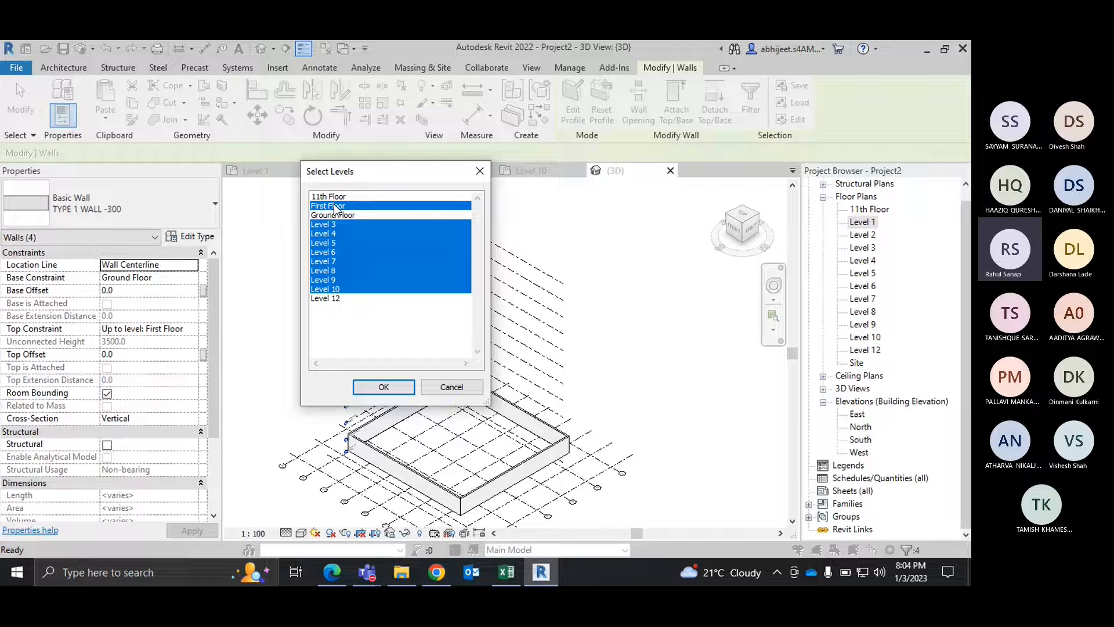
ctrl+click(336, 197)
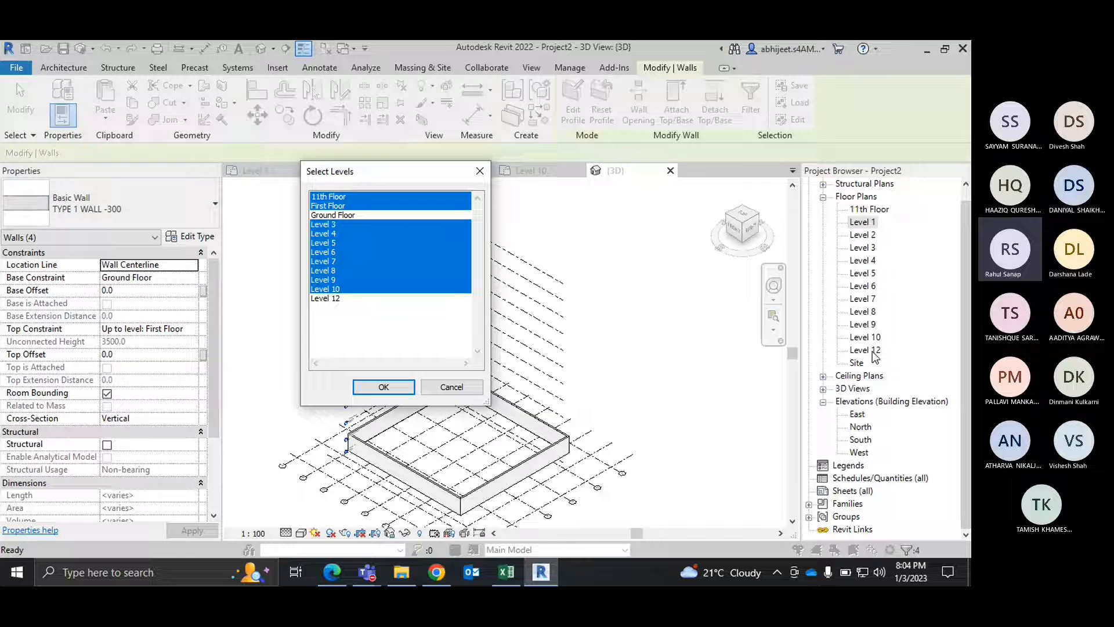
click(385, 388)
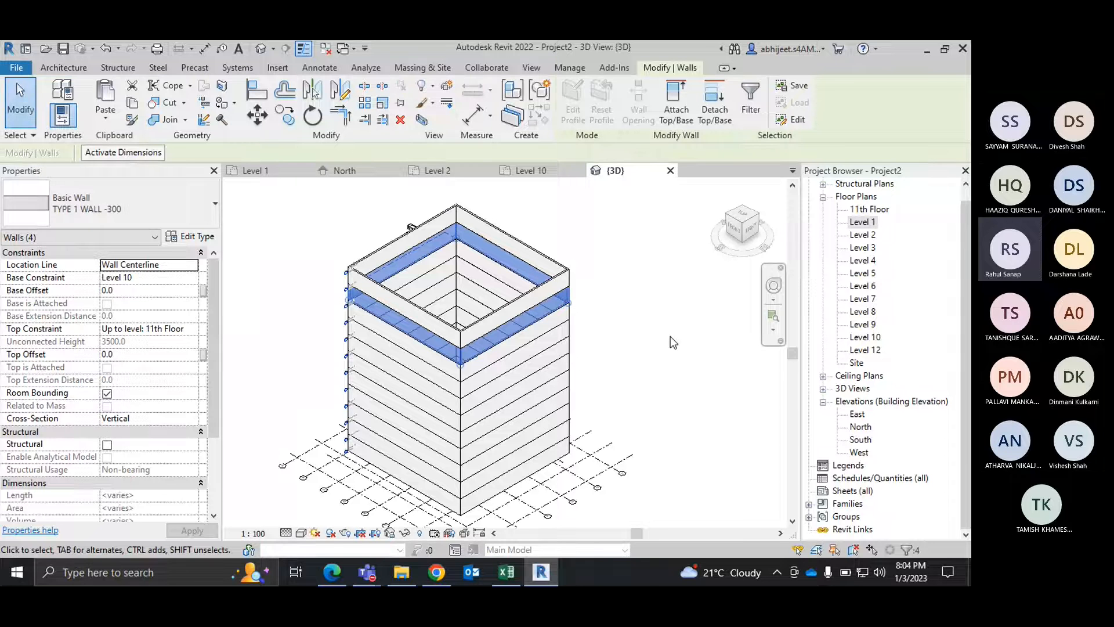
click(670, 337)
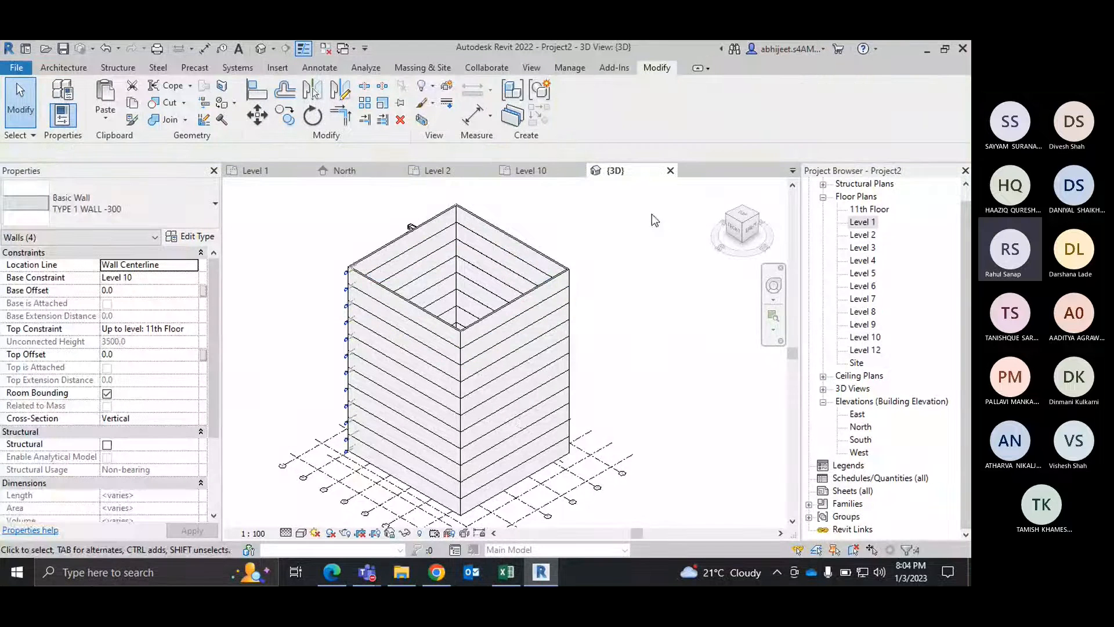
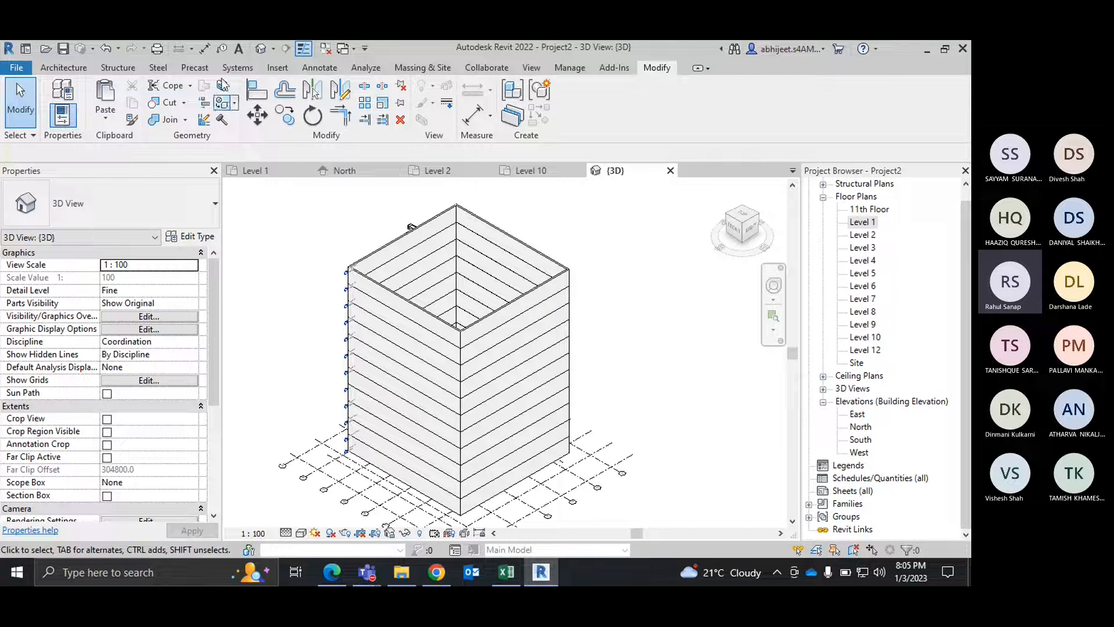
Step: Review the options of the Cut, Join and Paint geometry tools
click(185, 120)
click(184, 103)
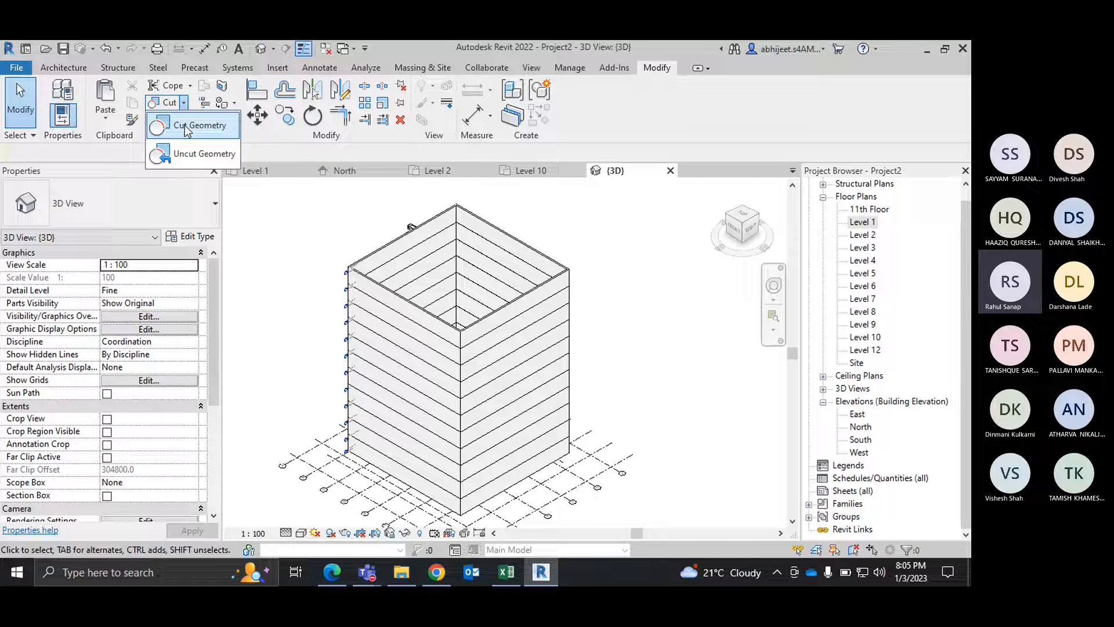
click(252, 190)
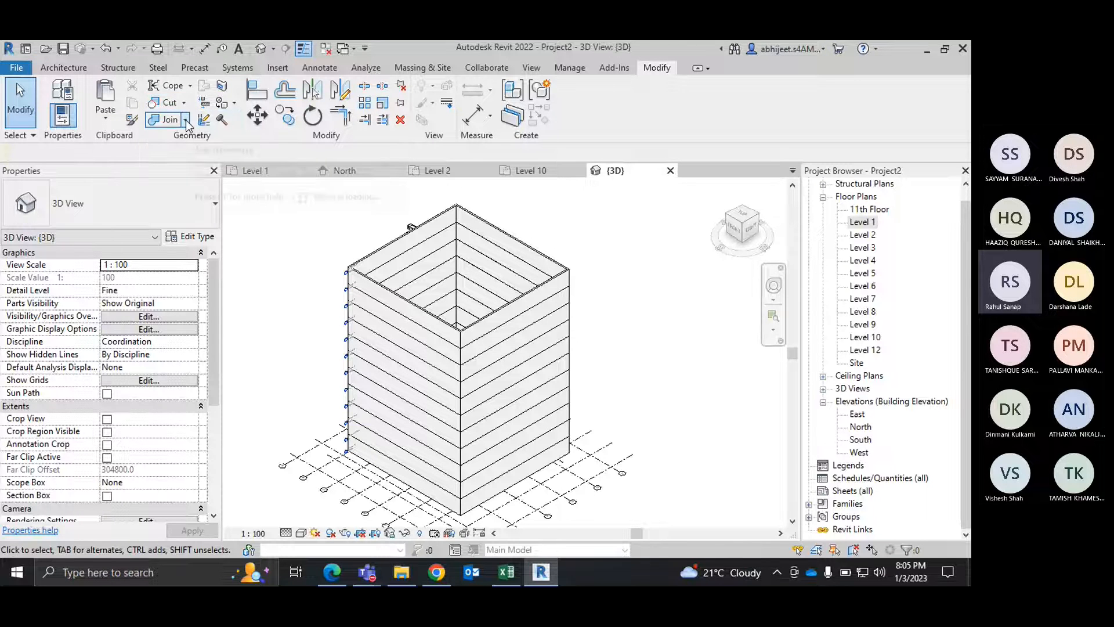
click(186, 119)
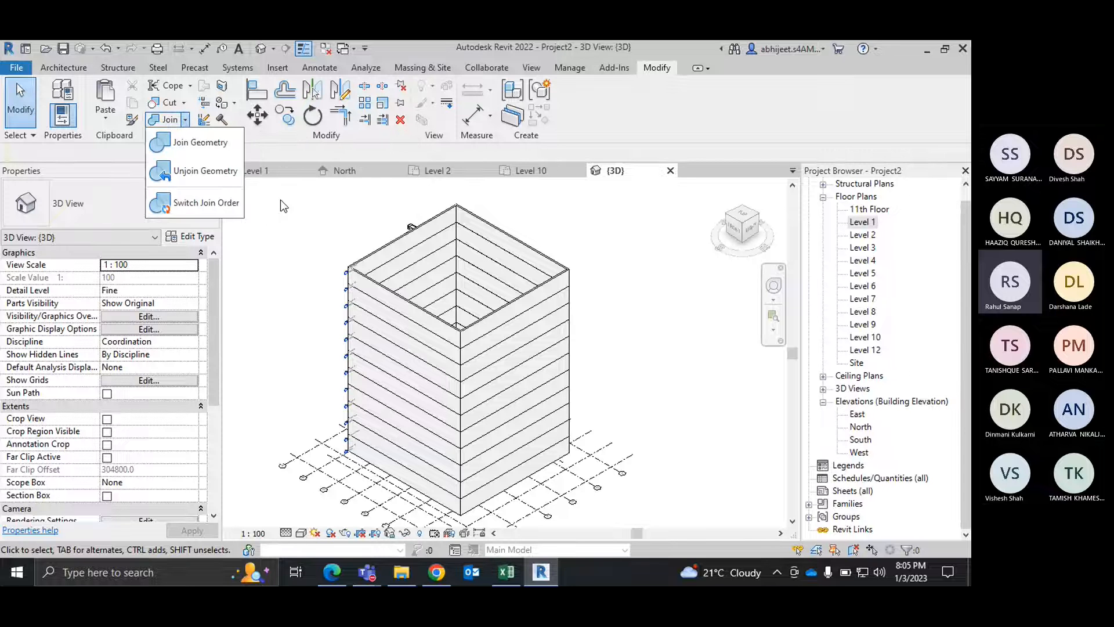
click(185, 120)
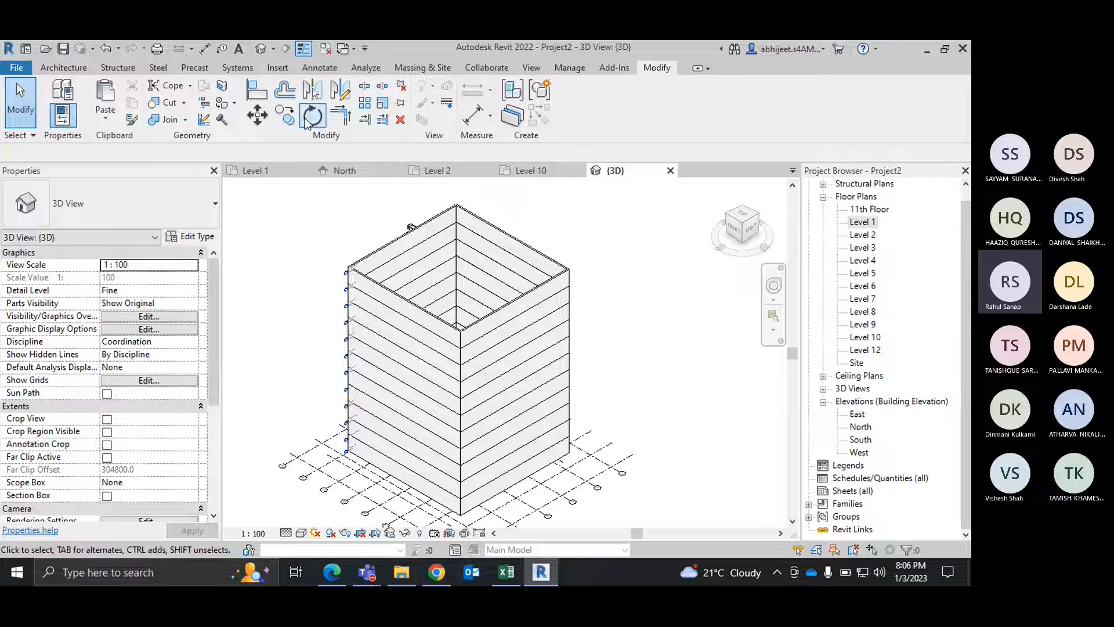
click(234, 103)
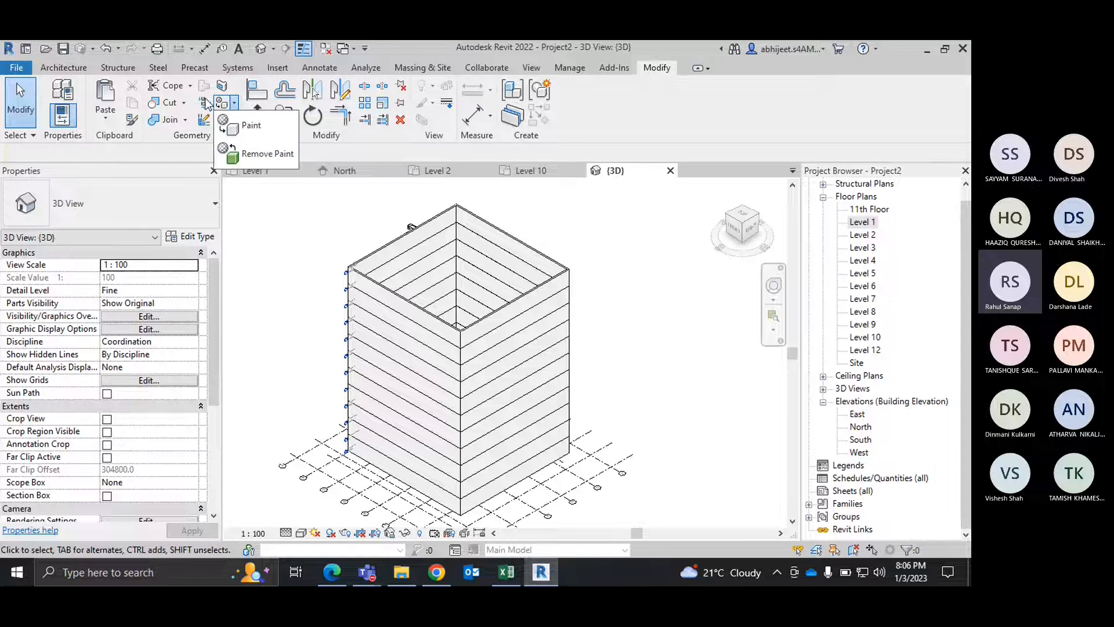
click(268, 194)
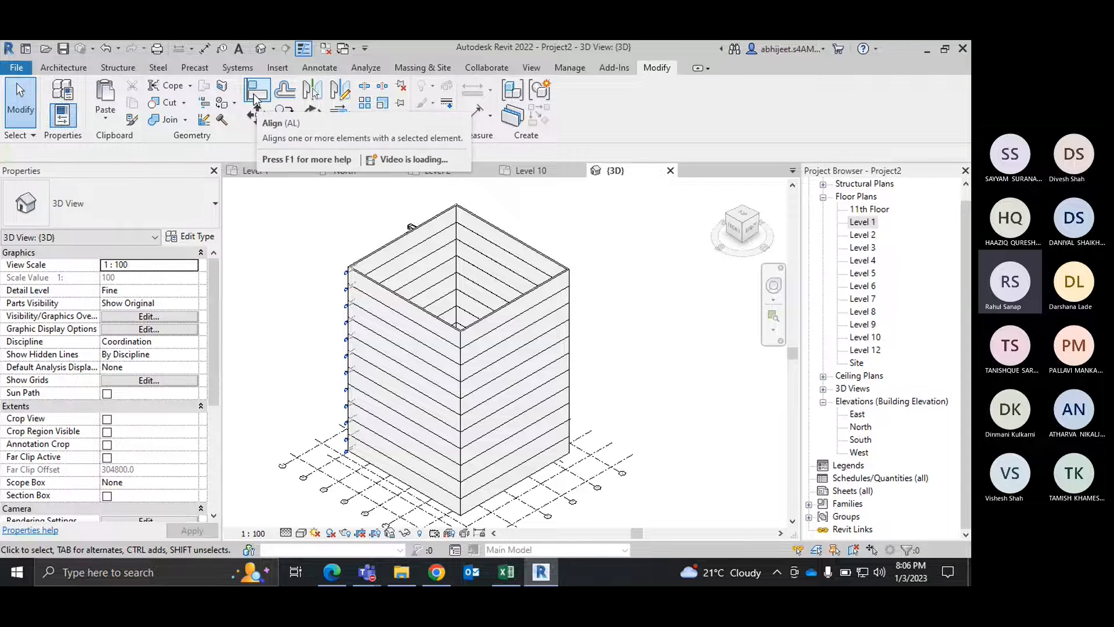
Step: In the Level 2 floor plan, align the desk's right edge to grid C
click(366, 172)
click(440, 170)
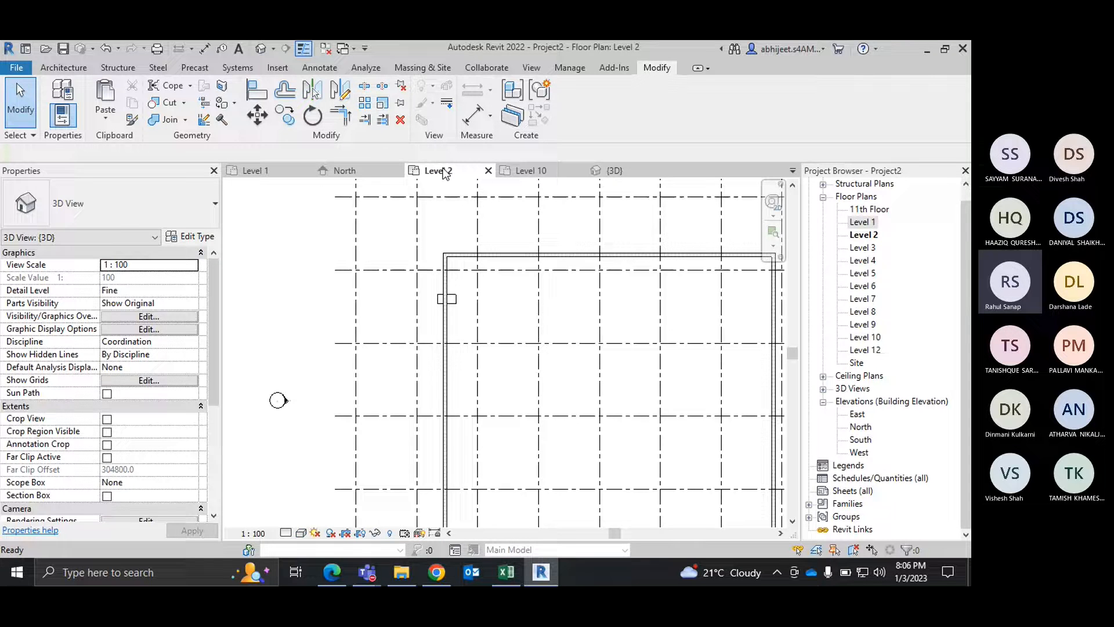
scroll(430, 288, up, 5)
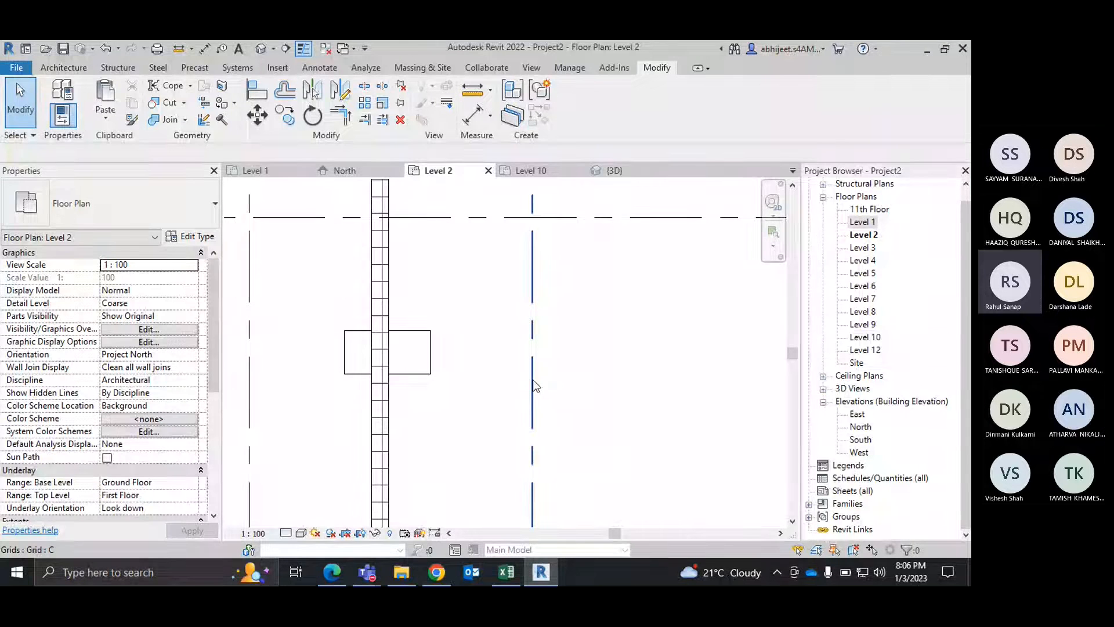
middle_drag(456, 225, 466, 259)
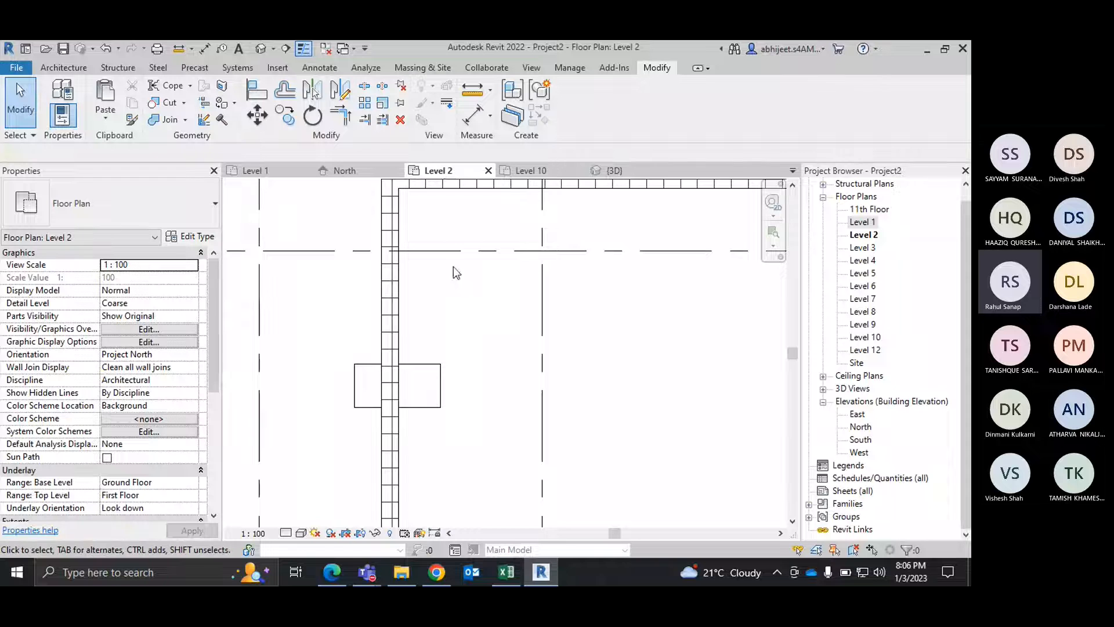
click(257, 94)
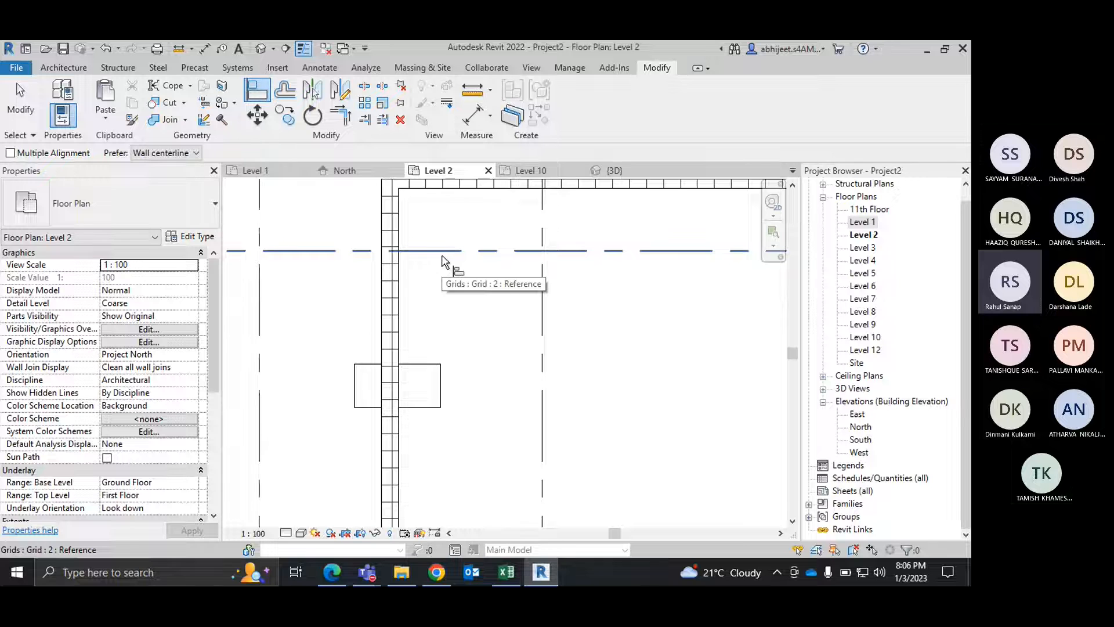
click(542, 309)
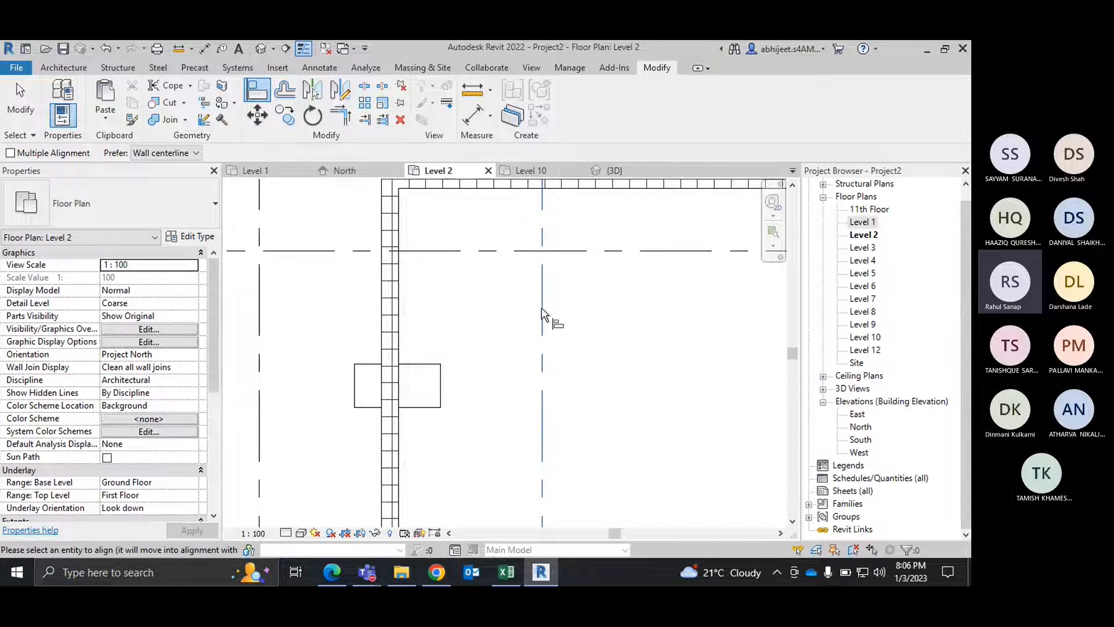
click(443, 382)
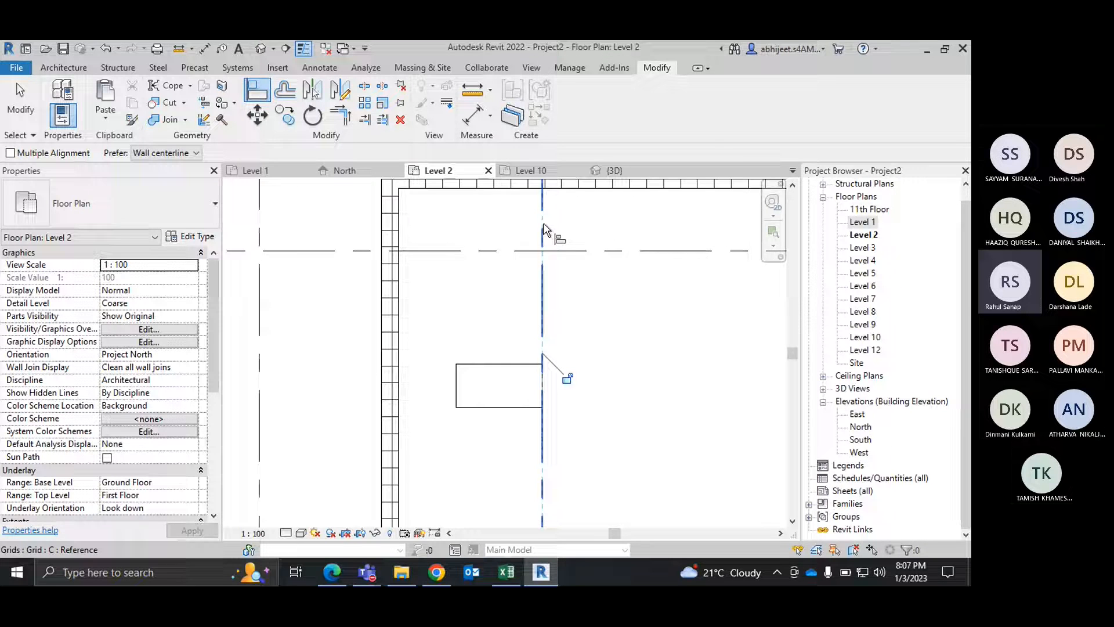
Step: Lock the desk's alignment to grid C, end the Align command and select the grid to check the constraint
click(568, 379)
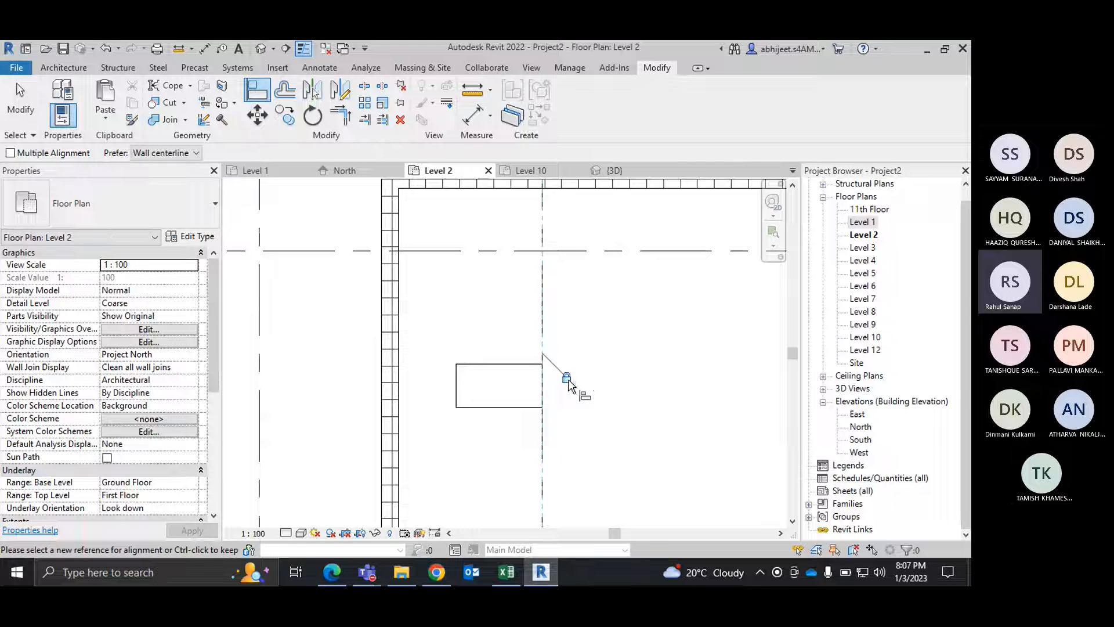
right_click(615, 317)
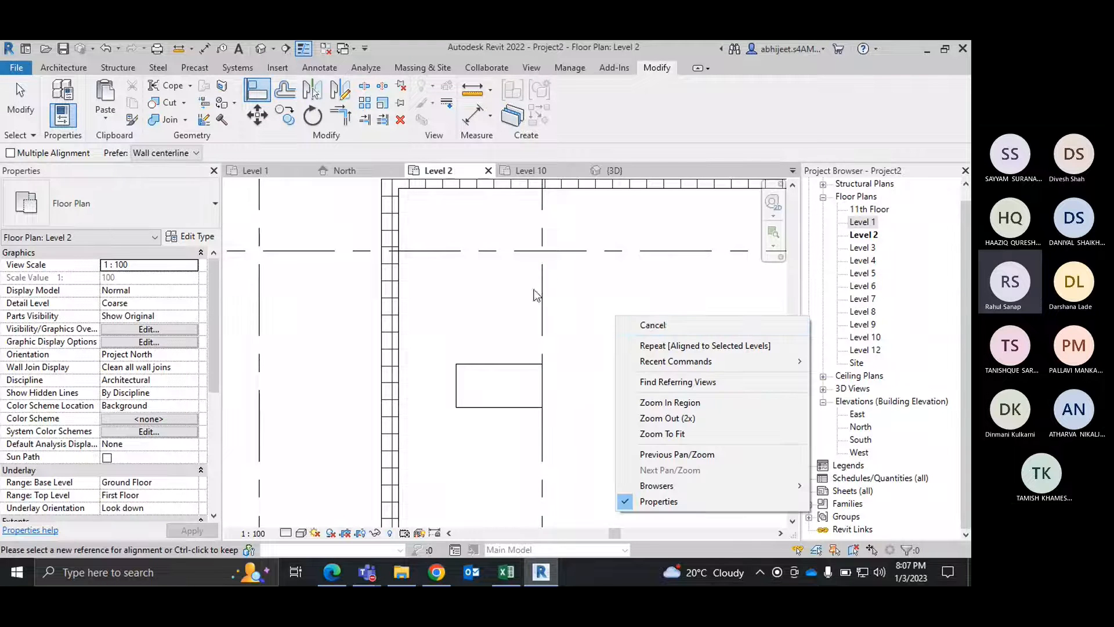
click(646, 326)
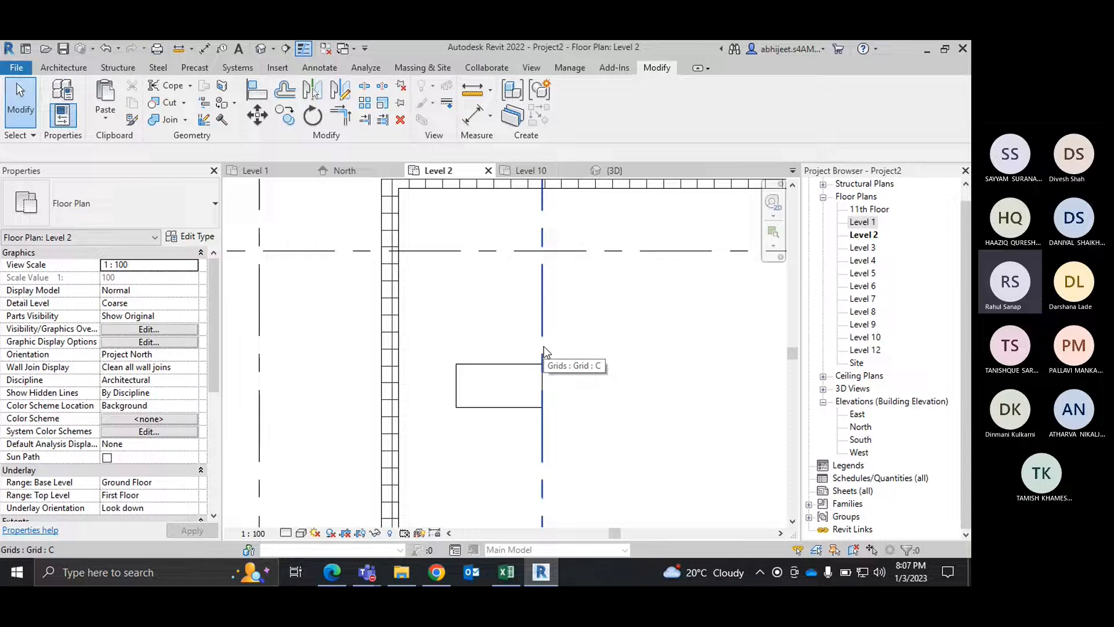
click(544, 351)
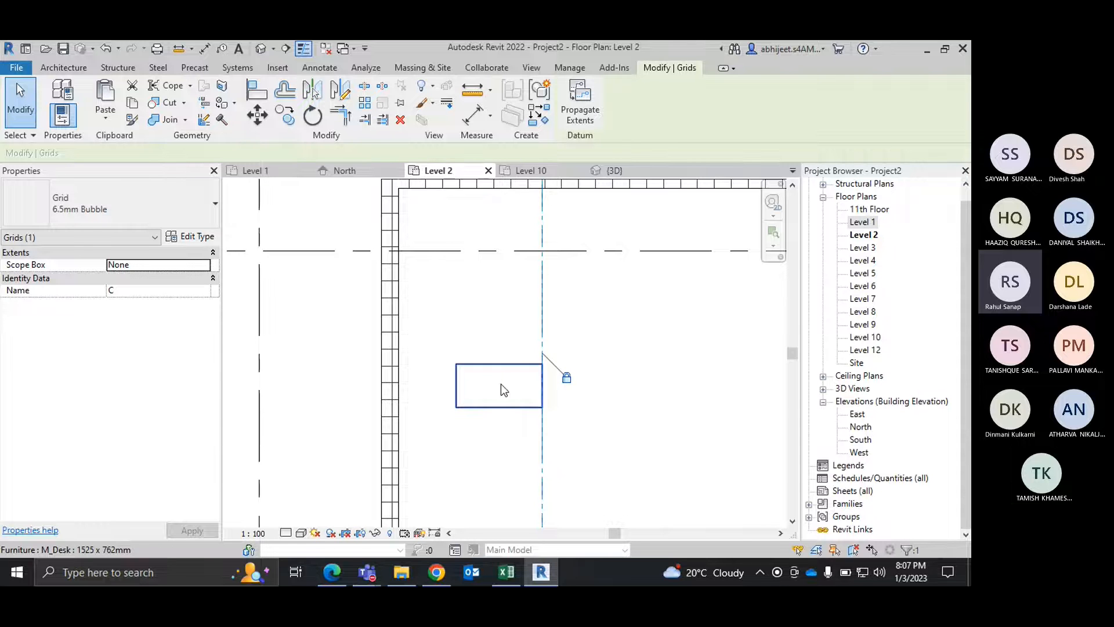
click(604, 347)
Step: Align the desk's upper edge to grid 2, leaving the alignment unlocked
scroll(604, 347, down, 2)
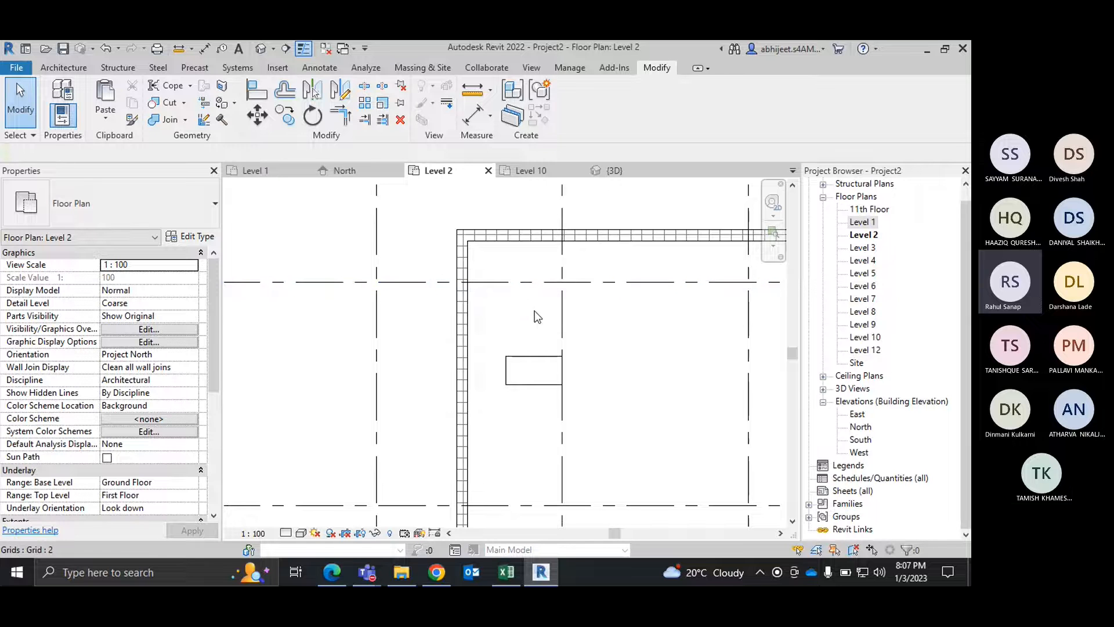
click(253, 93)
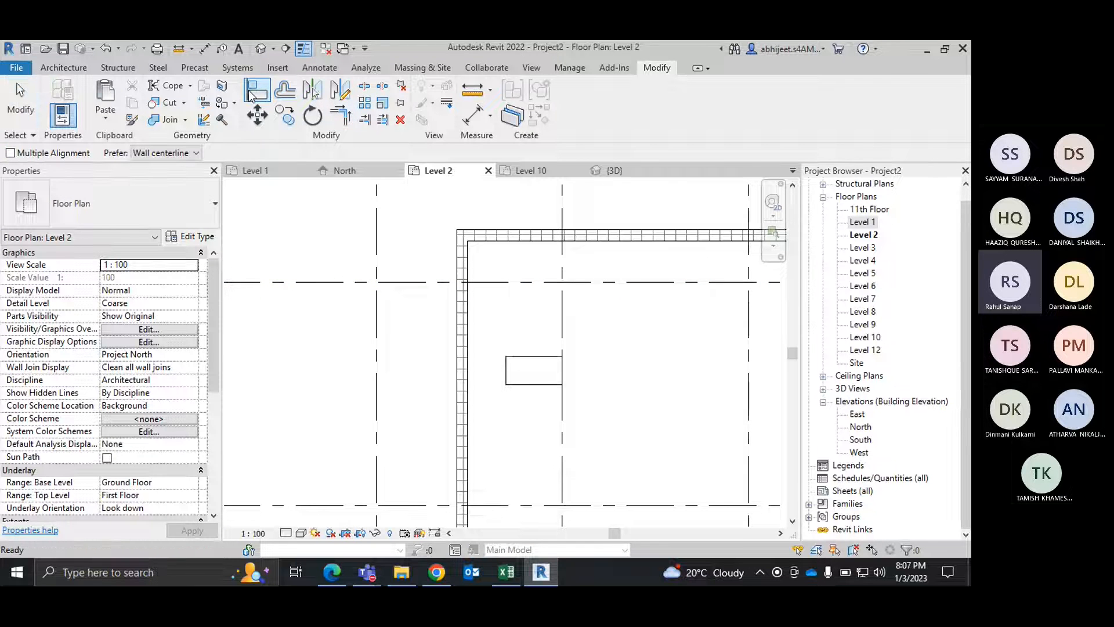
click(511, 282)
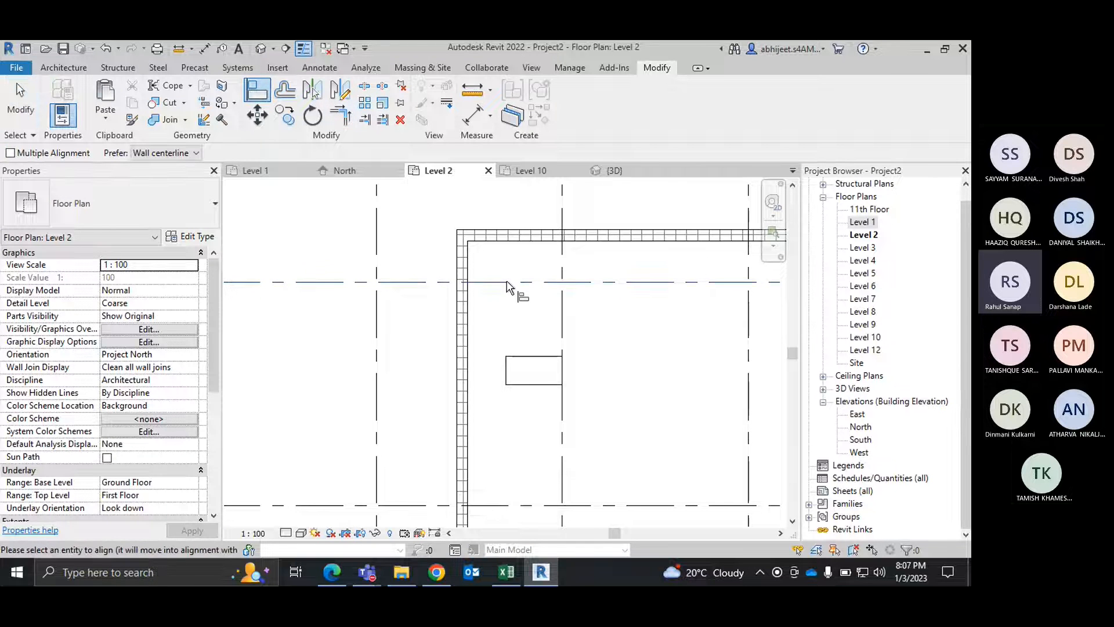
click(528, 357)
right_click(605, 302)
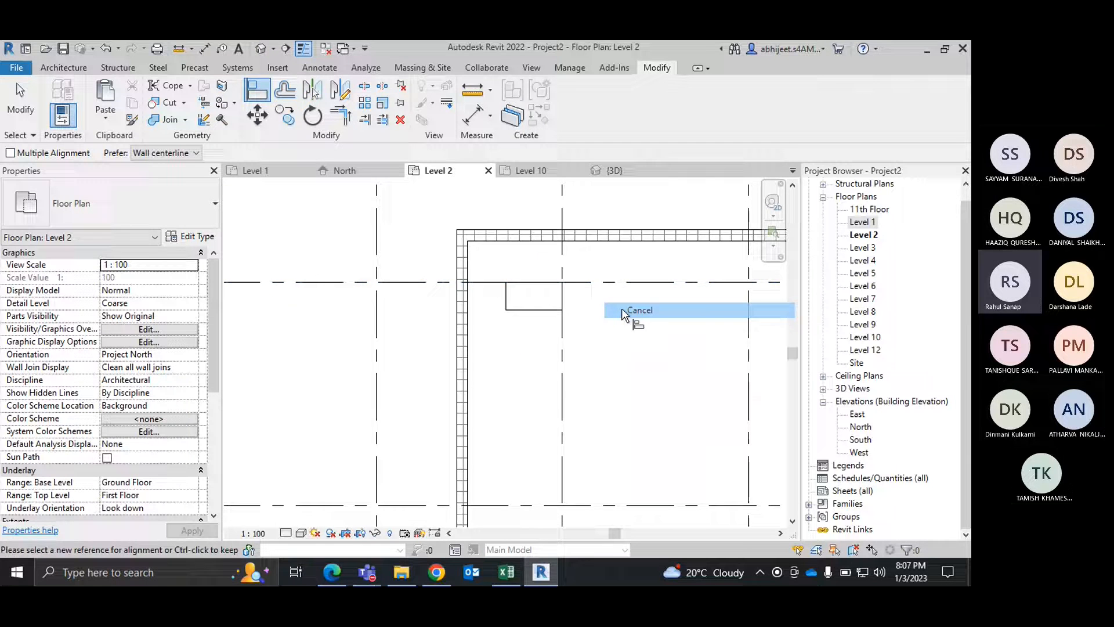
right_click(529, 255)
click(557, 265)
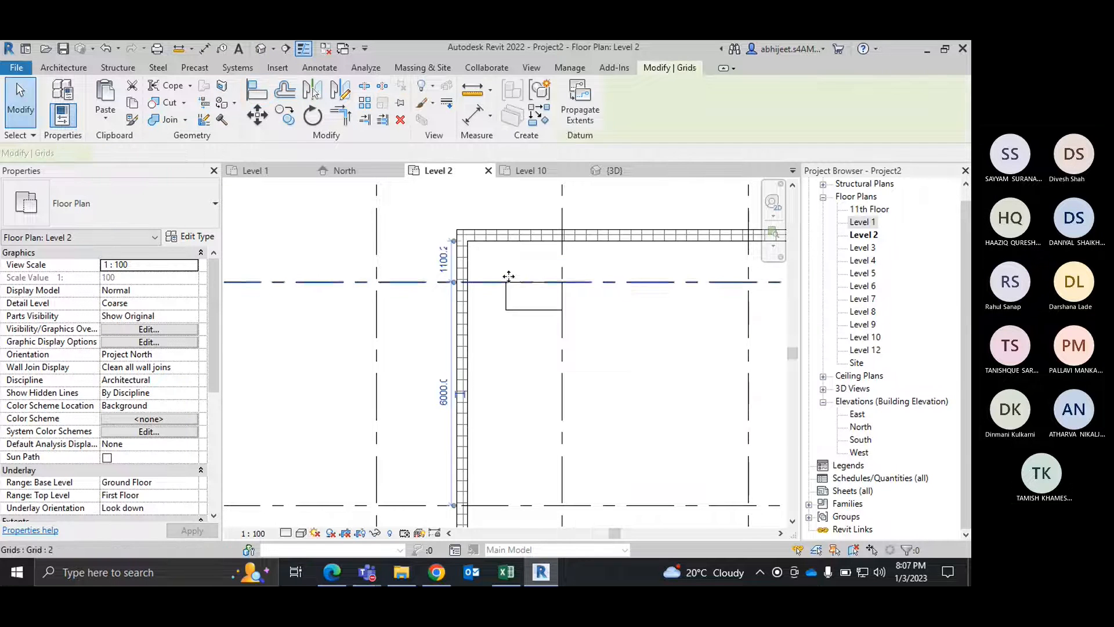
click(525, 283)
scroll(524, 284, up, 2)
key(Escape)
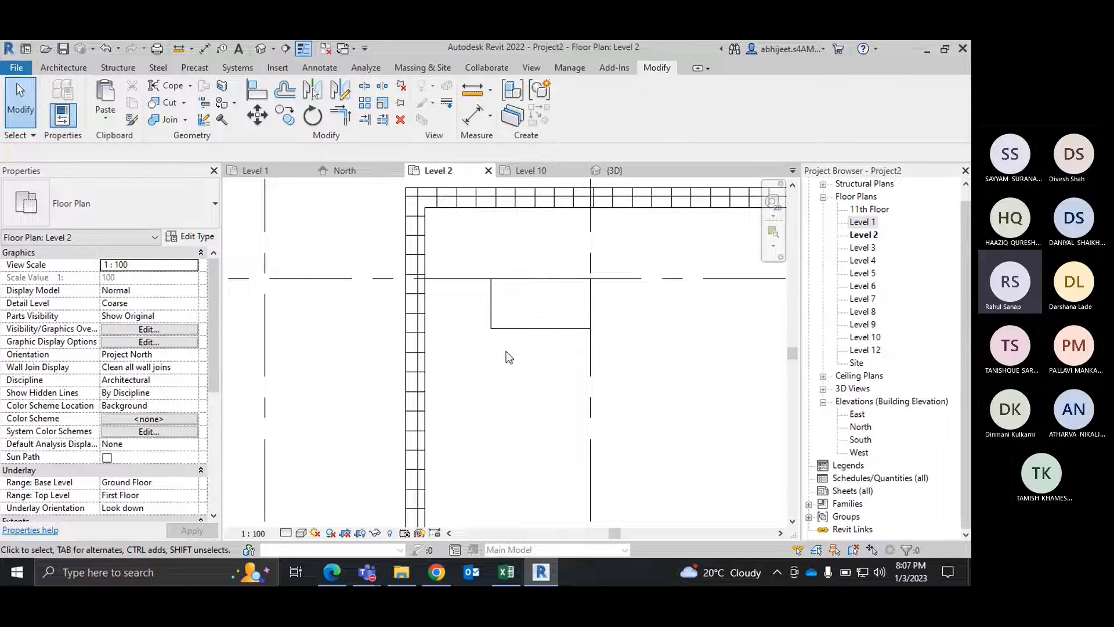
Step: Offset a copy of the left enclosure wall 5000 mm towards the inside of the enclosure
scroll(515, 323, down, 2)
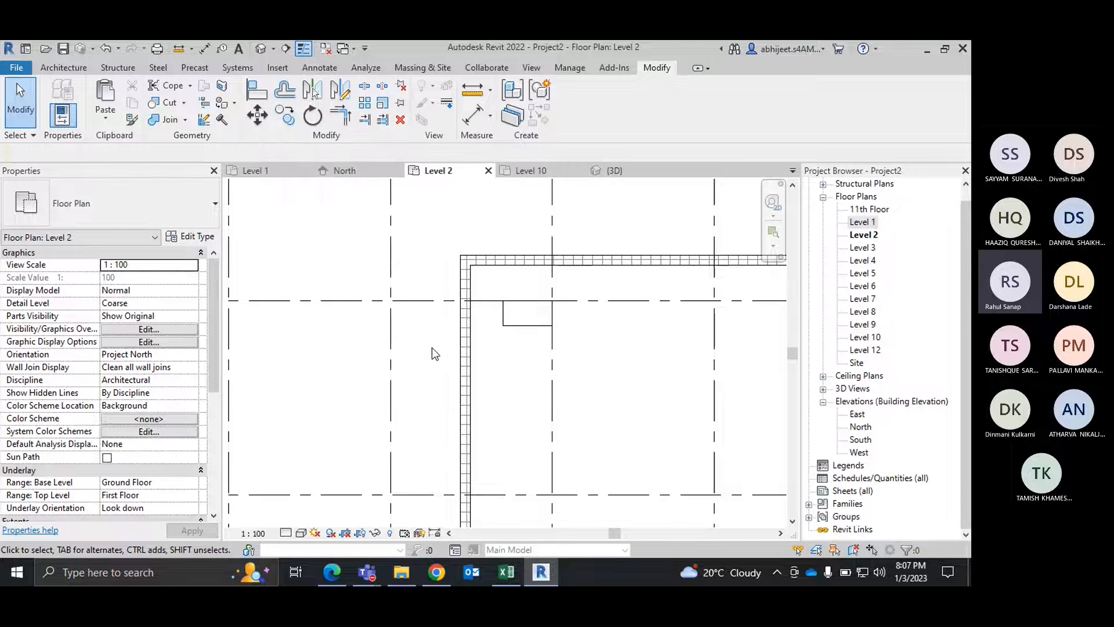
scroll(432, 346, up, 1)
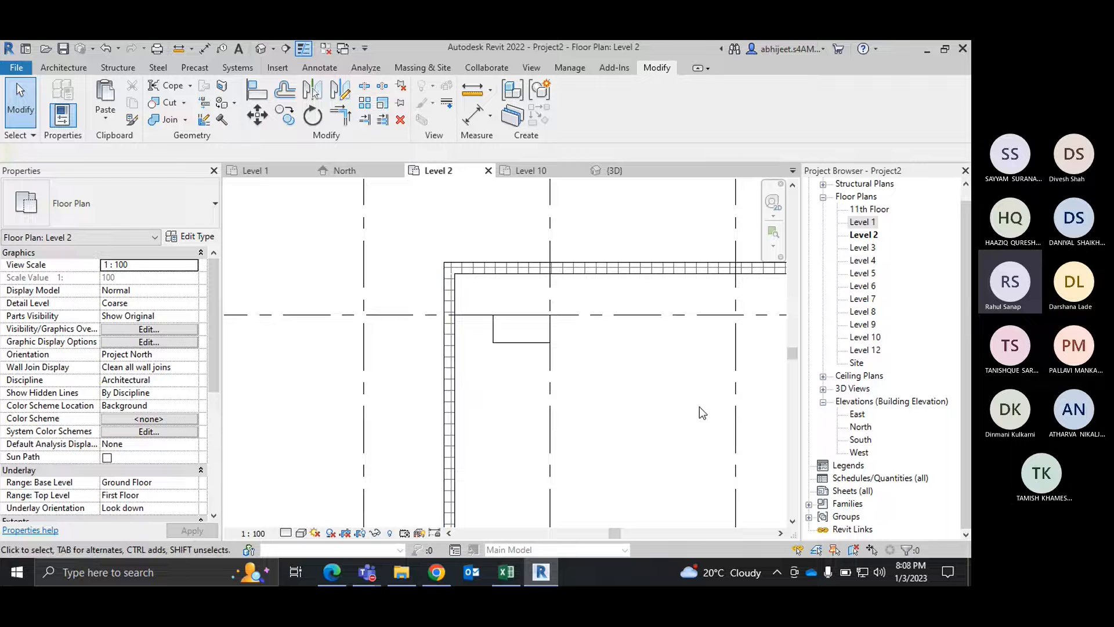
middle_drag(543, 381, 533, 329)
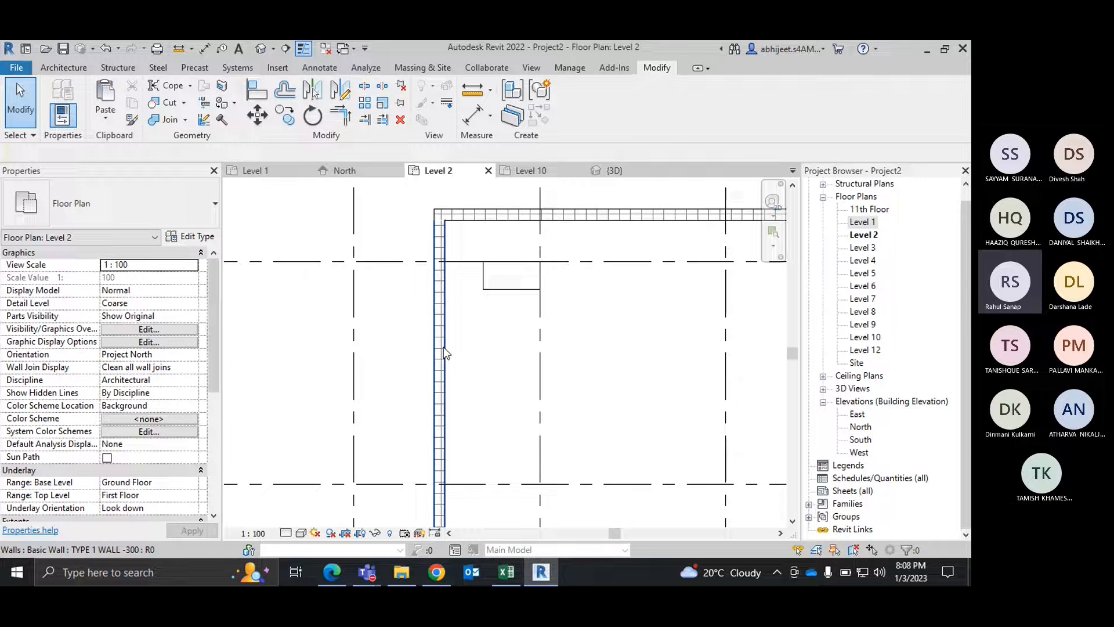
click(444, 347)
scroll(443, 347, down, 2)
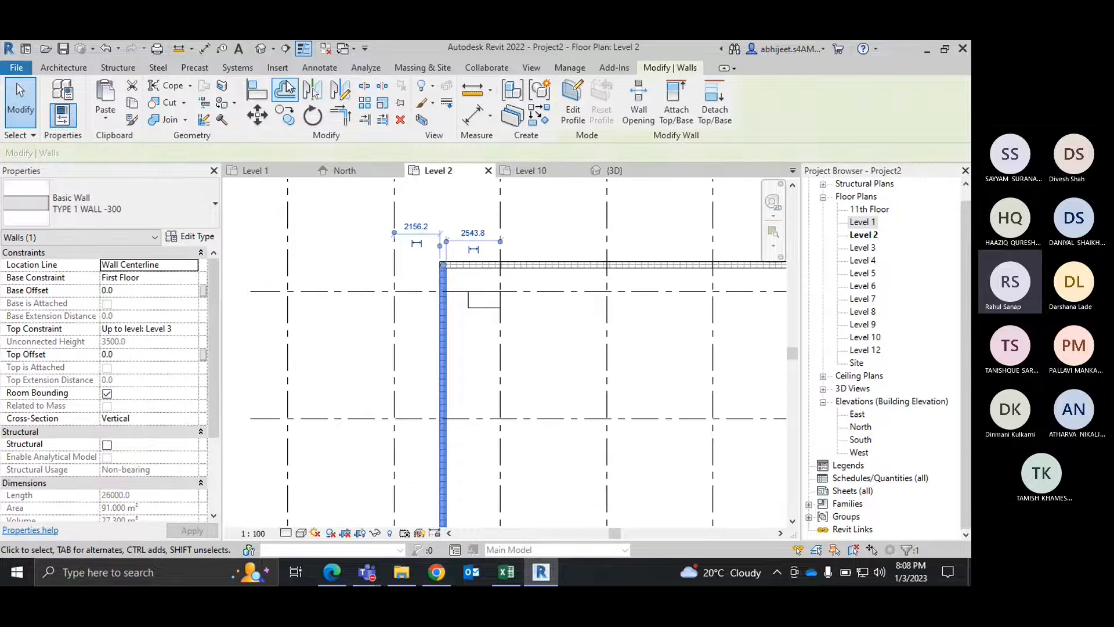
click(285, 88)
click(200, 153)
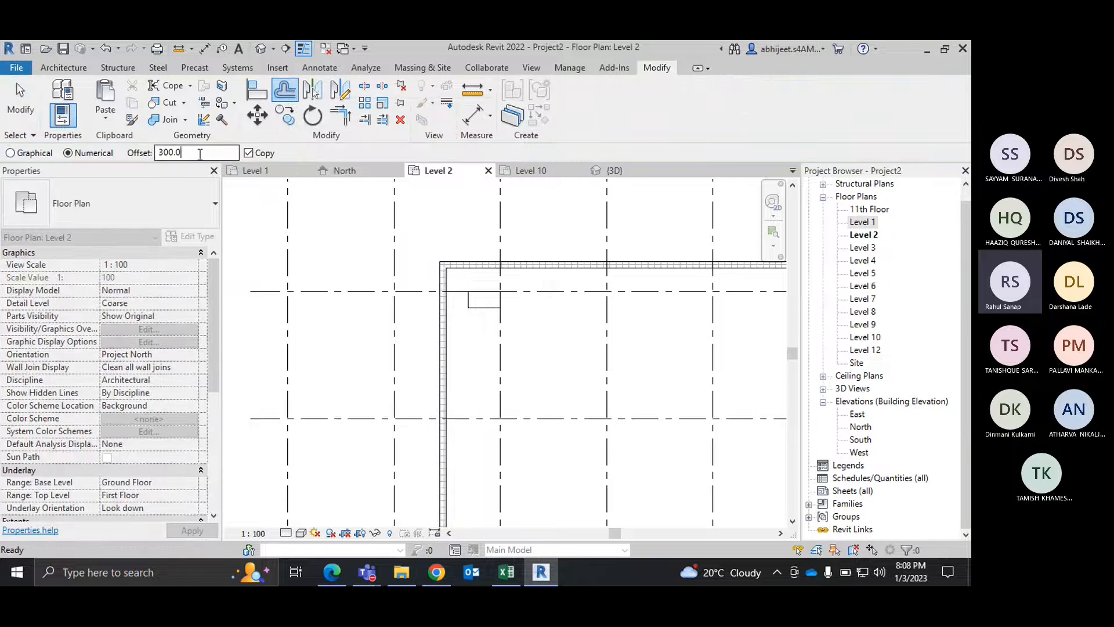
drag(199, 154, 156, 152)
text(50)
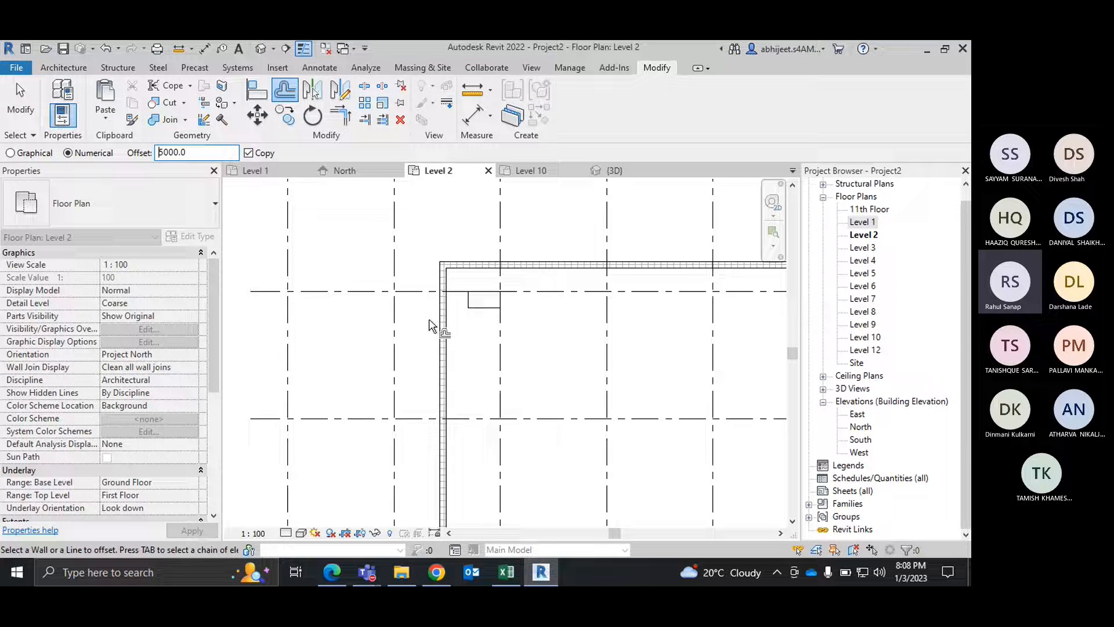
click(447, 338)
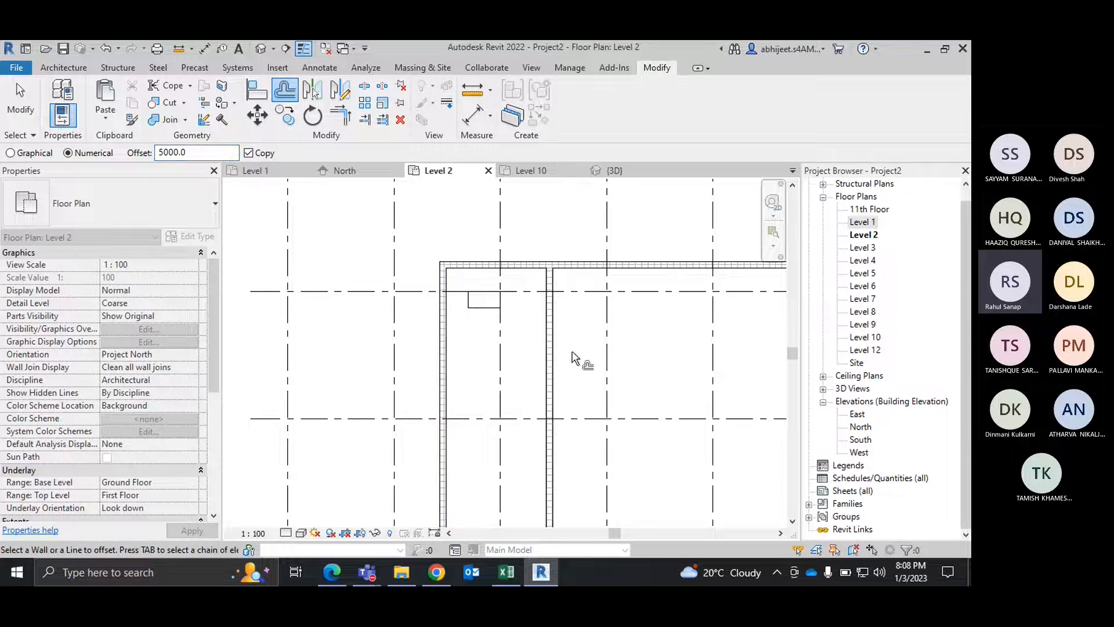
key(Escape)
key(Escape)
Step: Place an aligned dimension between the centrelines of the left enclosure wall and its offset copy, above the upper wall
scroll(506, 302, up, 3)
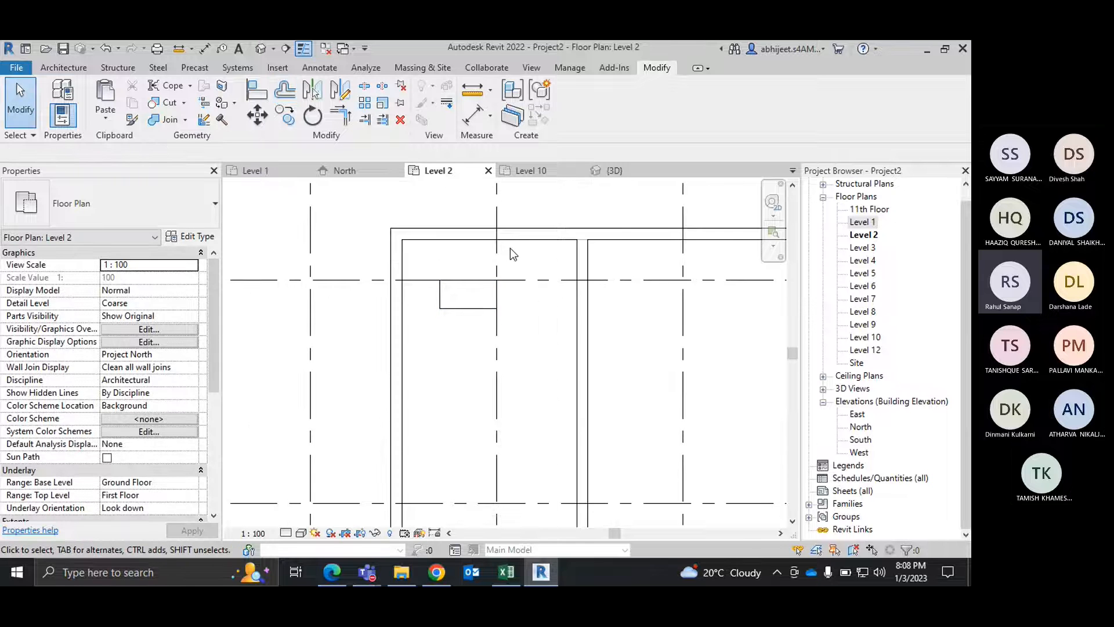
click(204, 48)
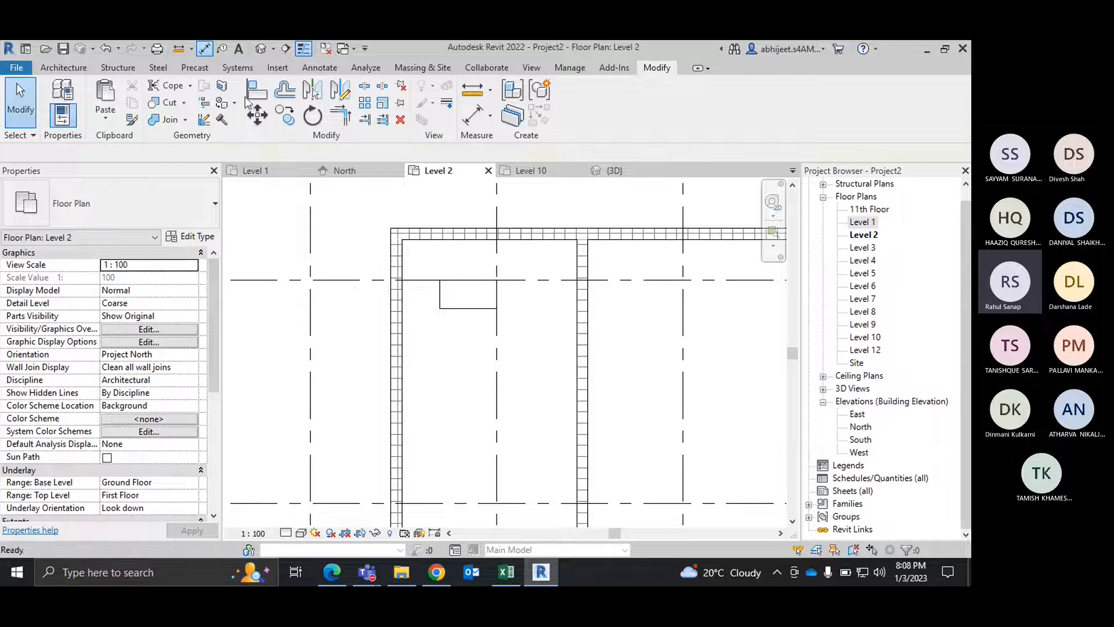
click(405, 331)
click(585, 331)
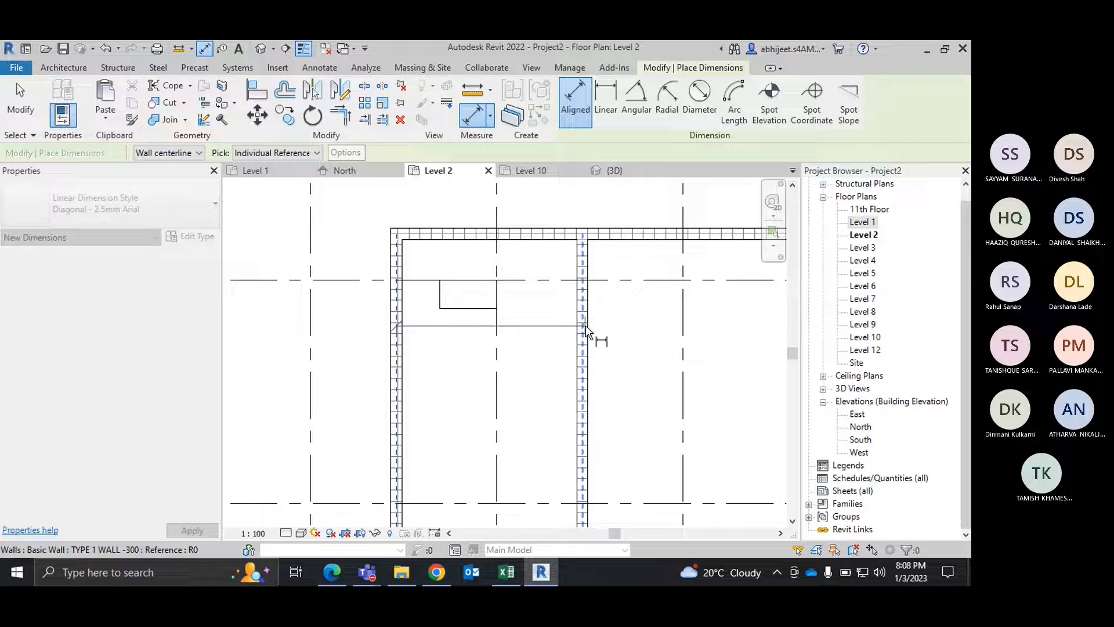
click(536, 202)
right_click(534, 209)
click(565, 218)
middle_drag(506, 280, 472, 374)
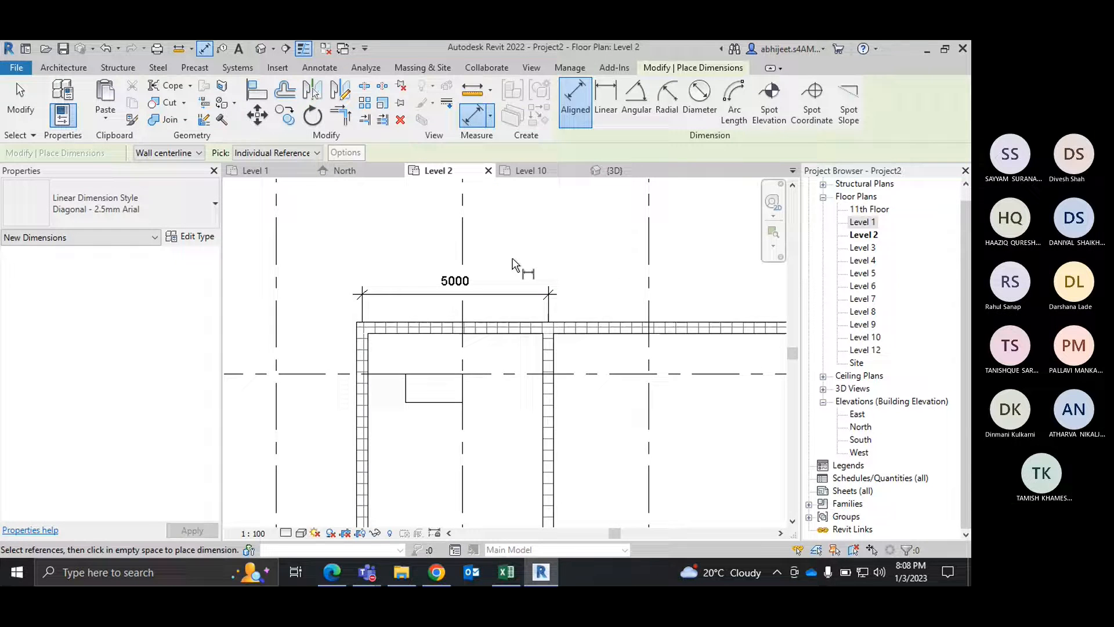
right_click(514, 259)
click(550, 268)
middle_drag(553, 381, 532, 314)
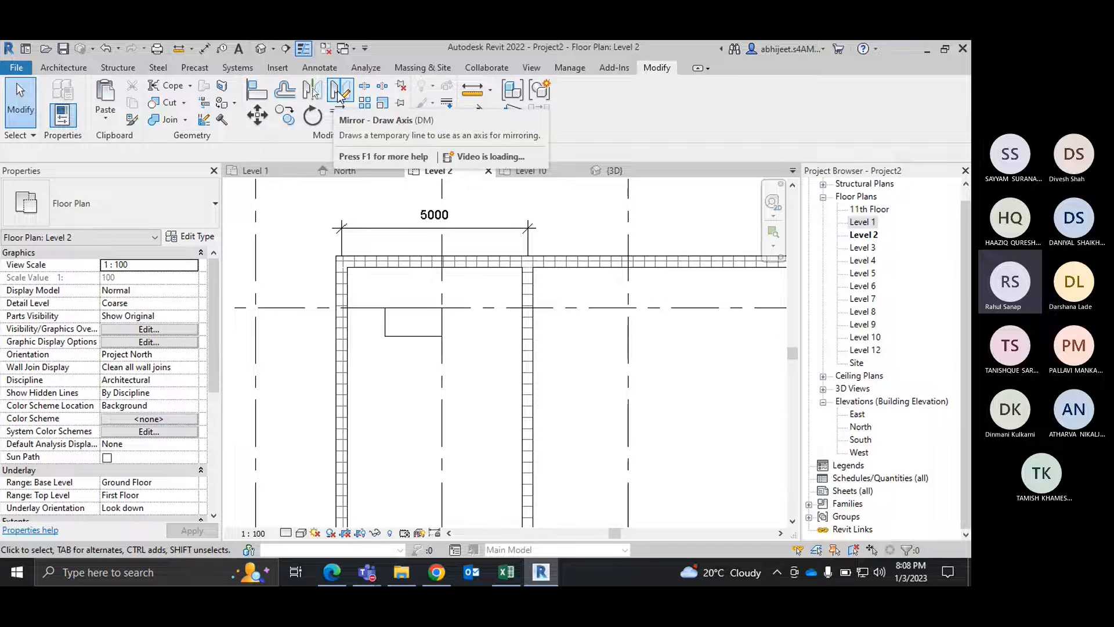
scroll(404, 307, down, 2)
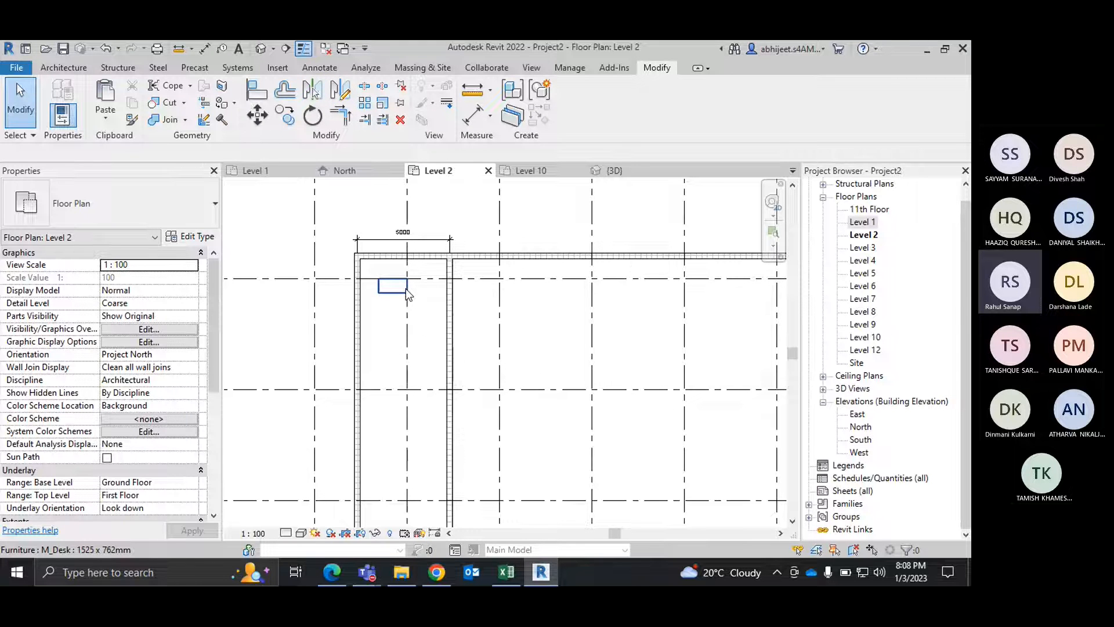
Step: Mirror a copy of the desk across grid C using the grid as the mirror axis
scroll(406, 287, down, 4)
scroll(515, 406, up, 4)
middle_drag(515, 406, 755, 454)
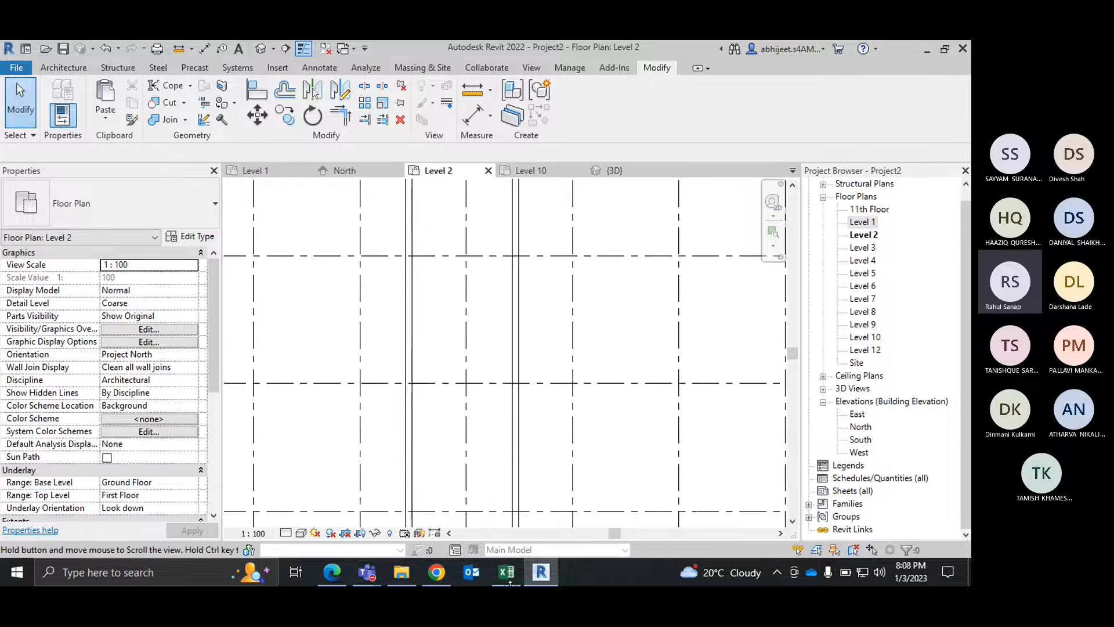
scroll(502, 367, down, 3)
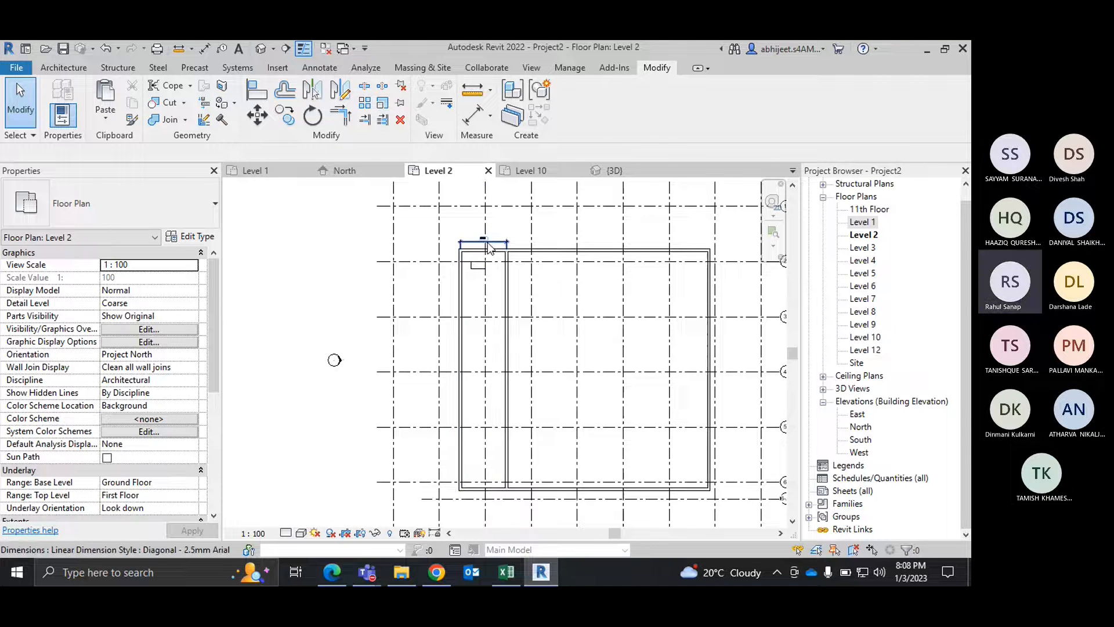
scroll(489, 249, up, 4)
middle_drag(398, 408, 418, 330)
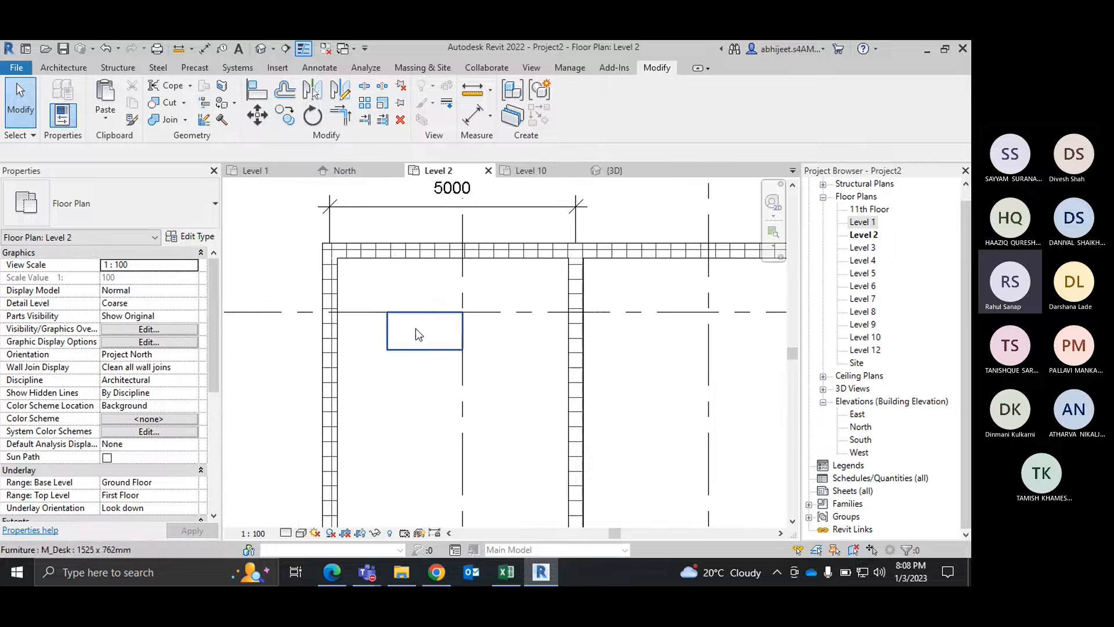
click(430, 354)
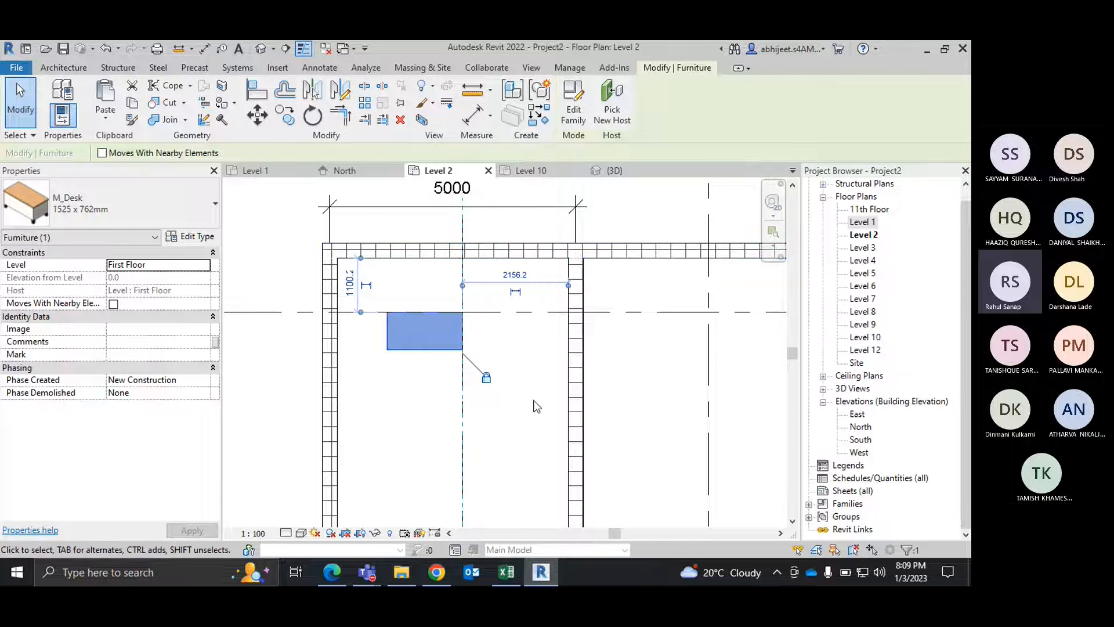
click(518, 361)
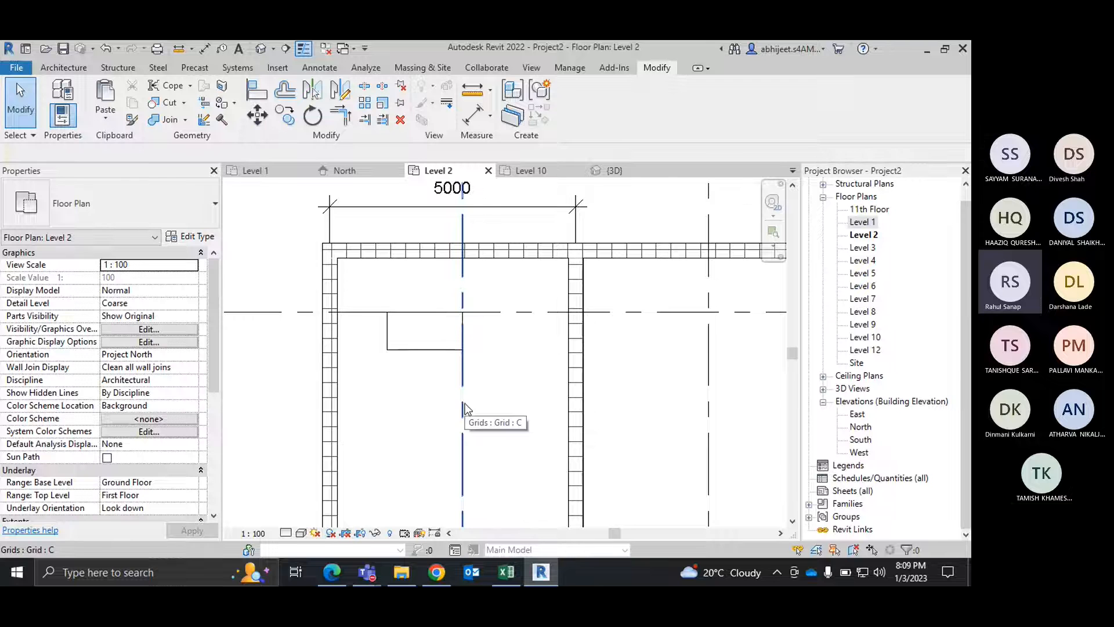
click(416, 351)
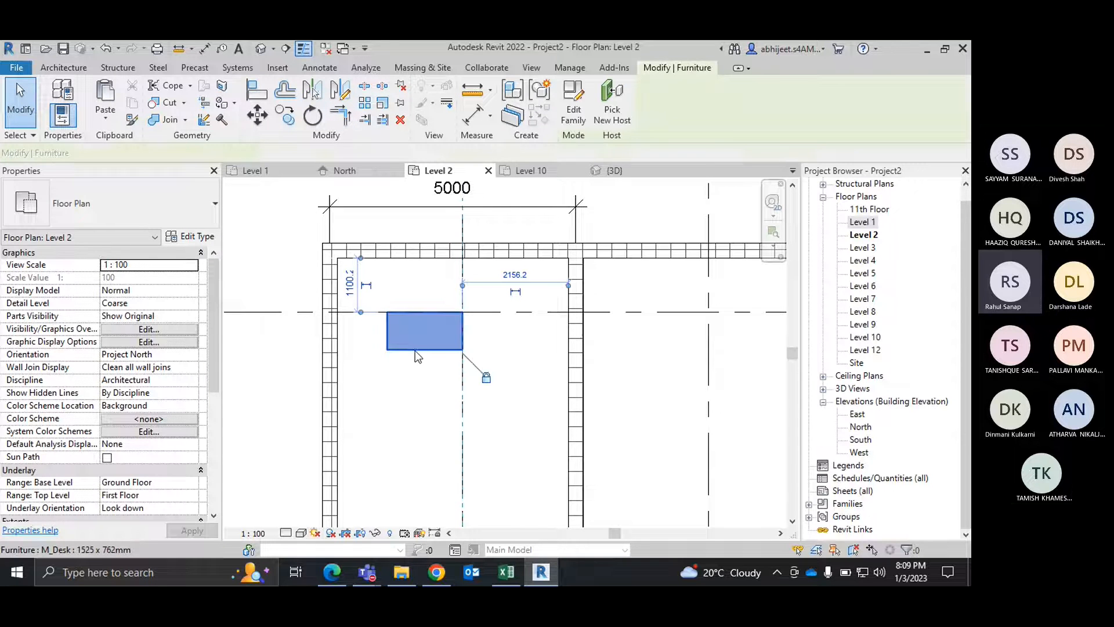
click(314, 91)
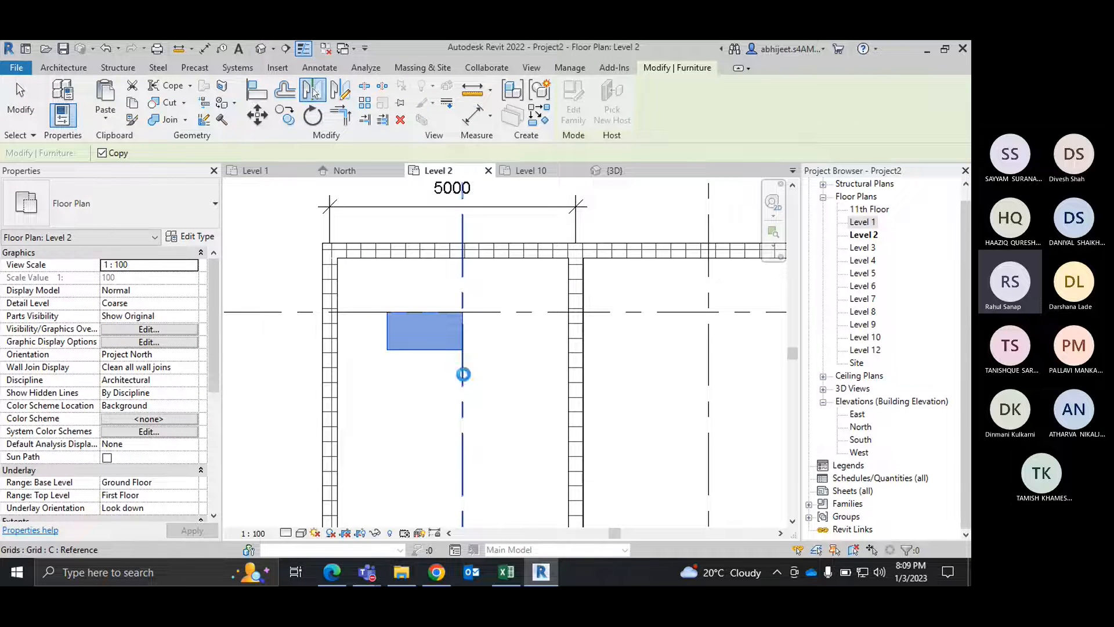
click(463, 374)
scroll(492, 351, up, 2)
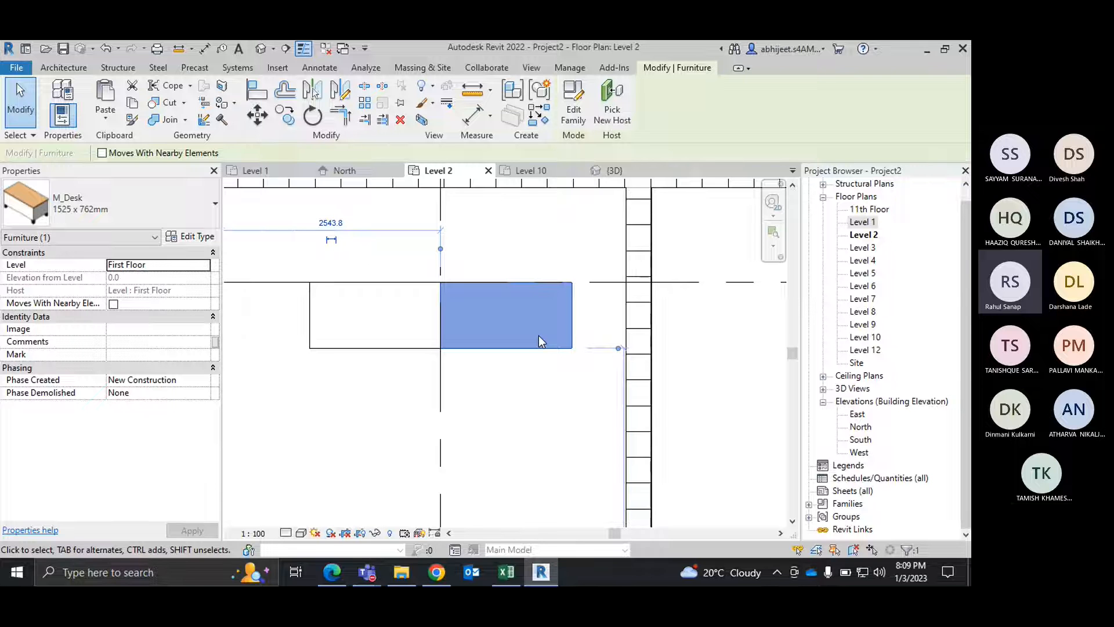
scroll(506, 354, down, 2)
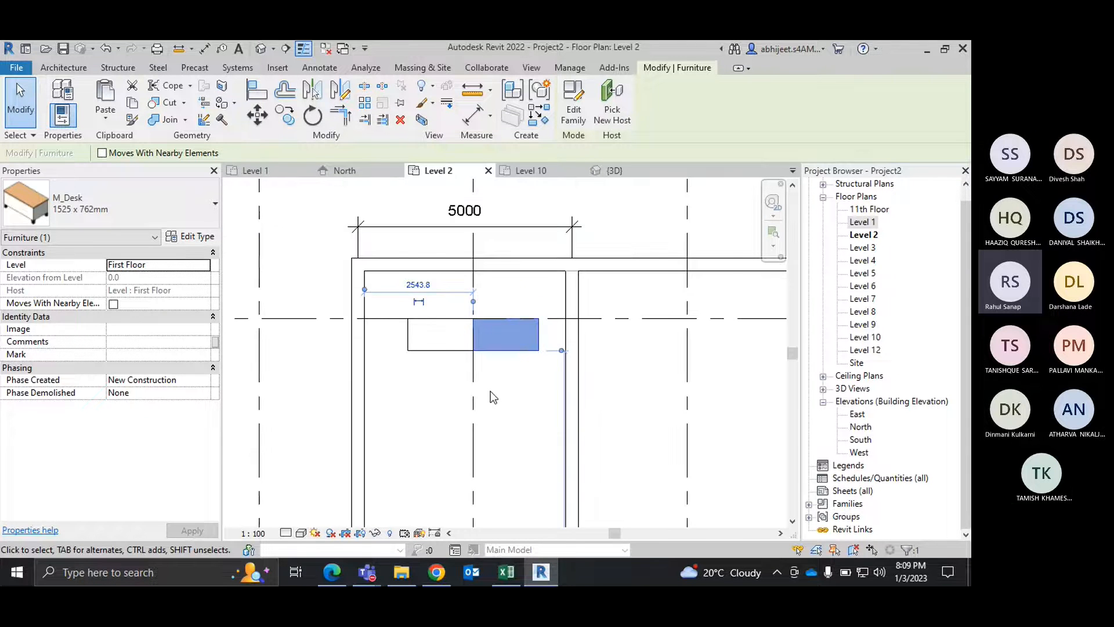
Step: Mirror a copy of both desks about an axis drawn along the inner wall's centreline, and clear the selection
click(505, 390)
click(514, 347)
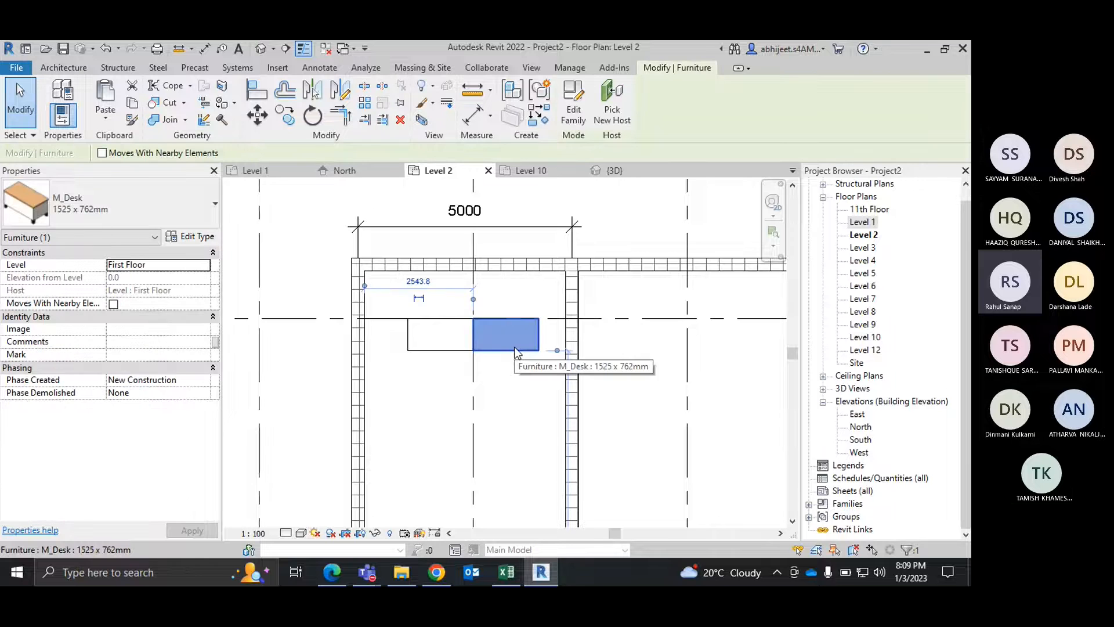
drag(514, 348, 428, 351)
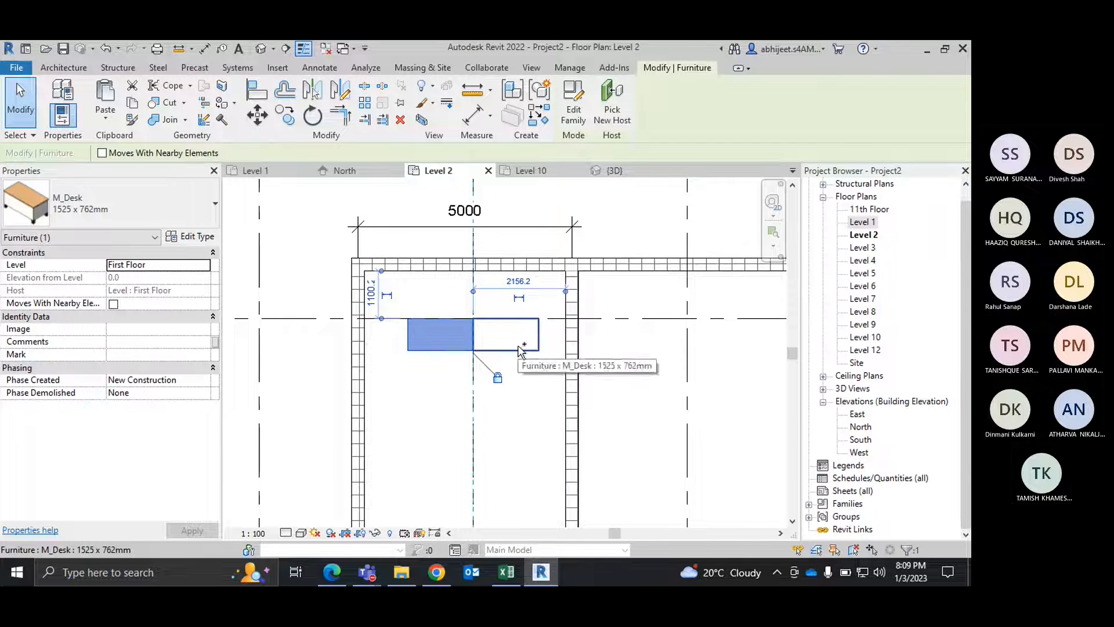
ctrl+click(498, 355)
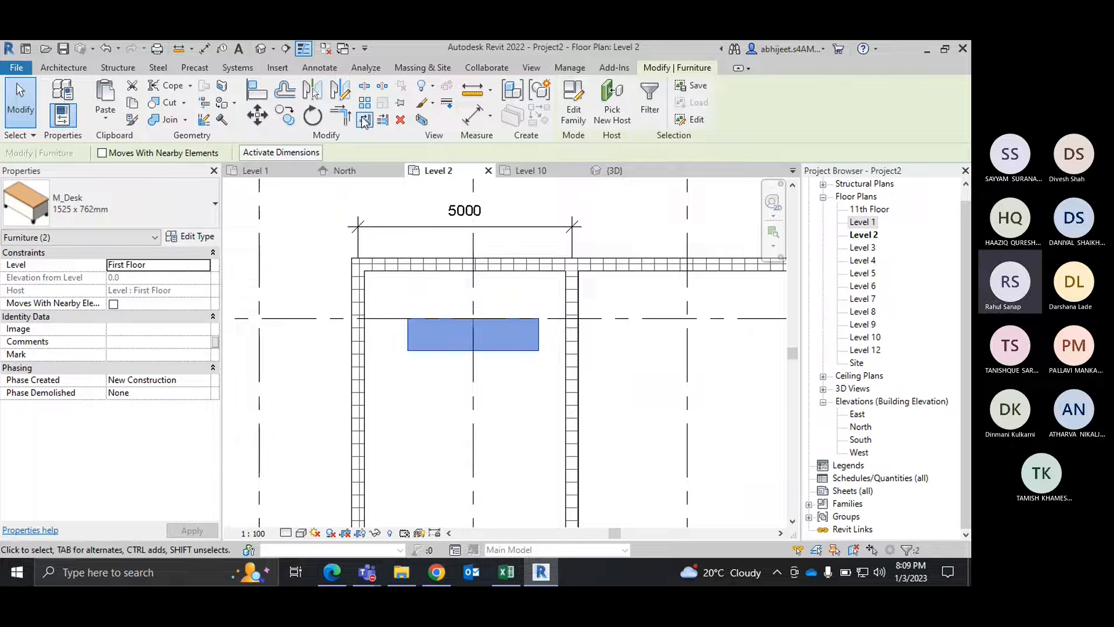
click(350, 103)
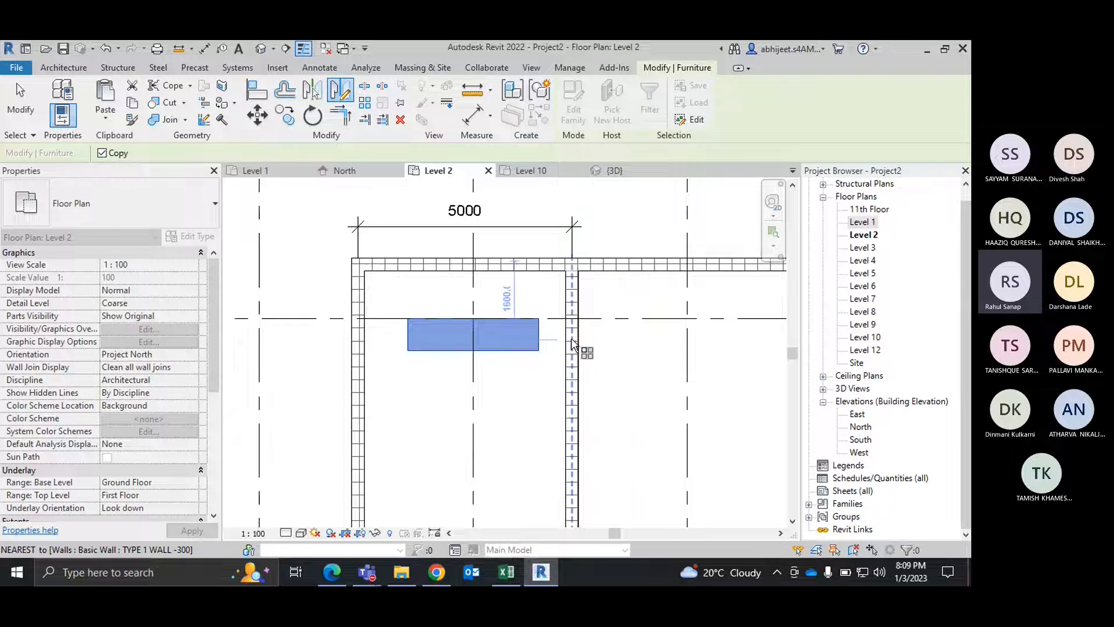
scroll(571, 338, up, 2)
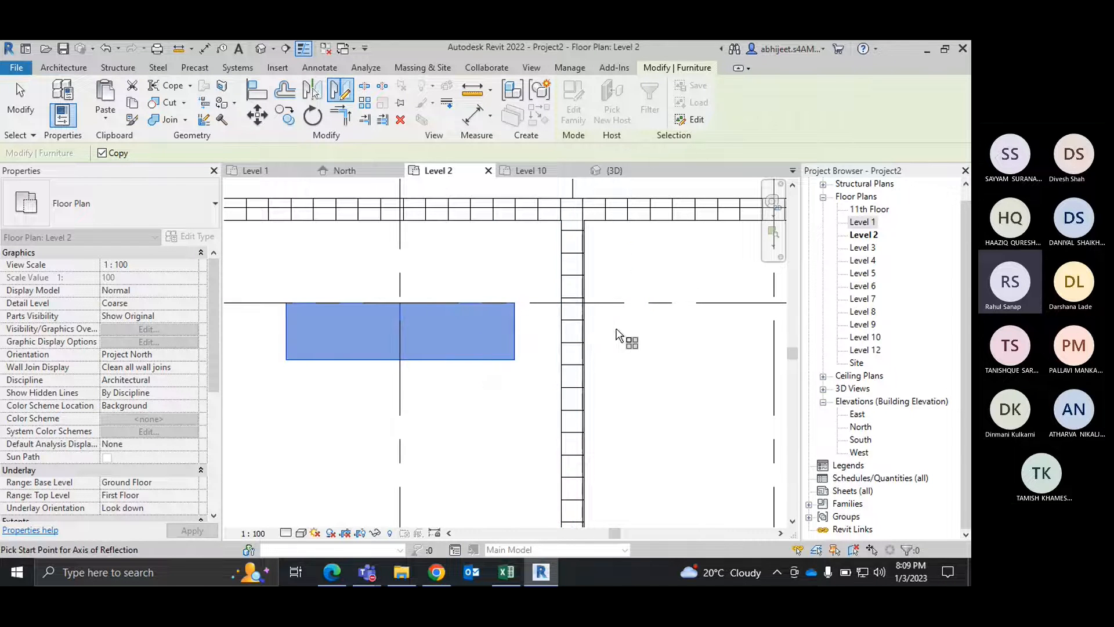
scroll(580, 332, down, 1)
scroll(547, 259, up, 2)
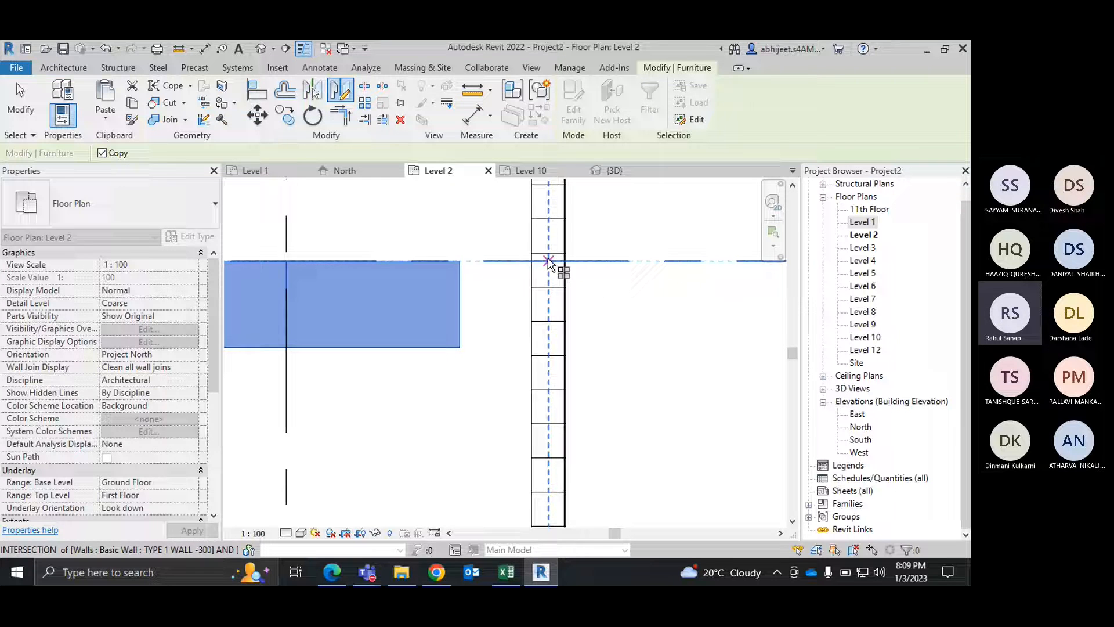
scroll(550, 377, down, 1)
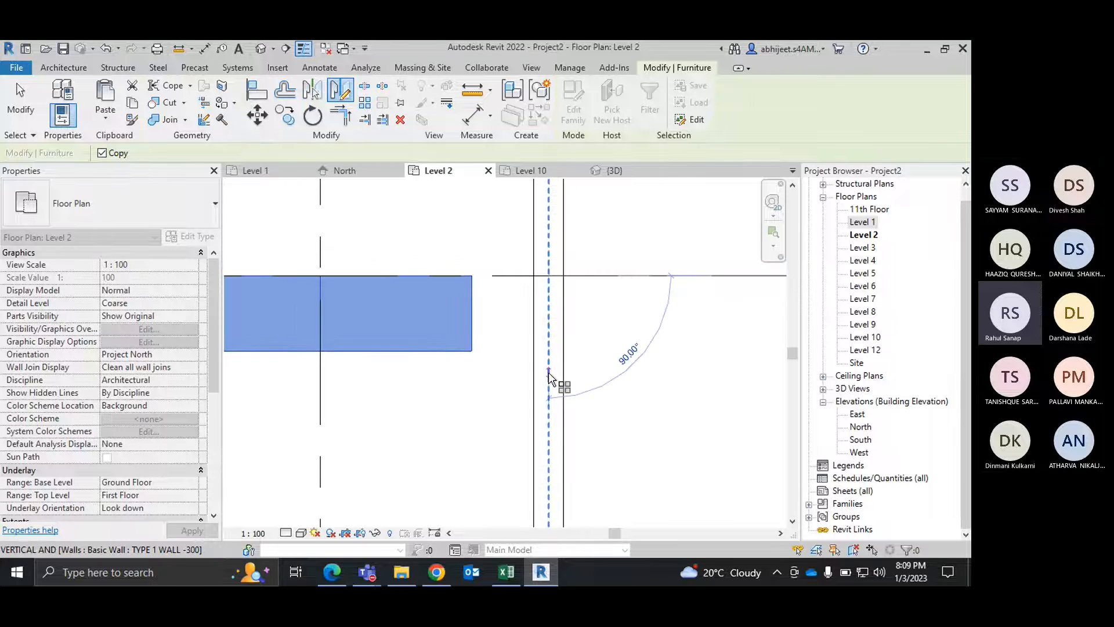
scroll(548, 373, down, 2)
click(549, 451)
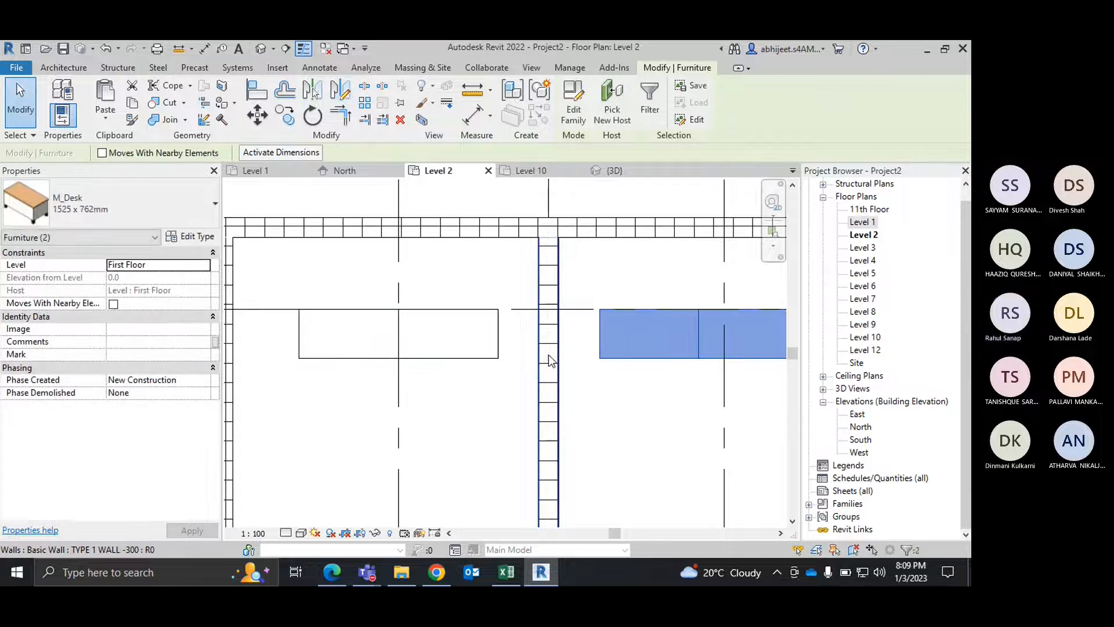
right_click(596, 245)
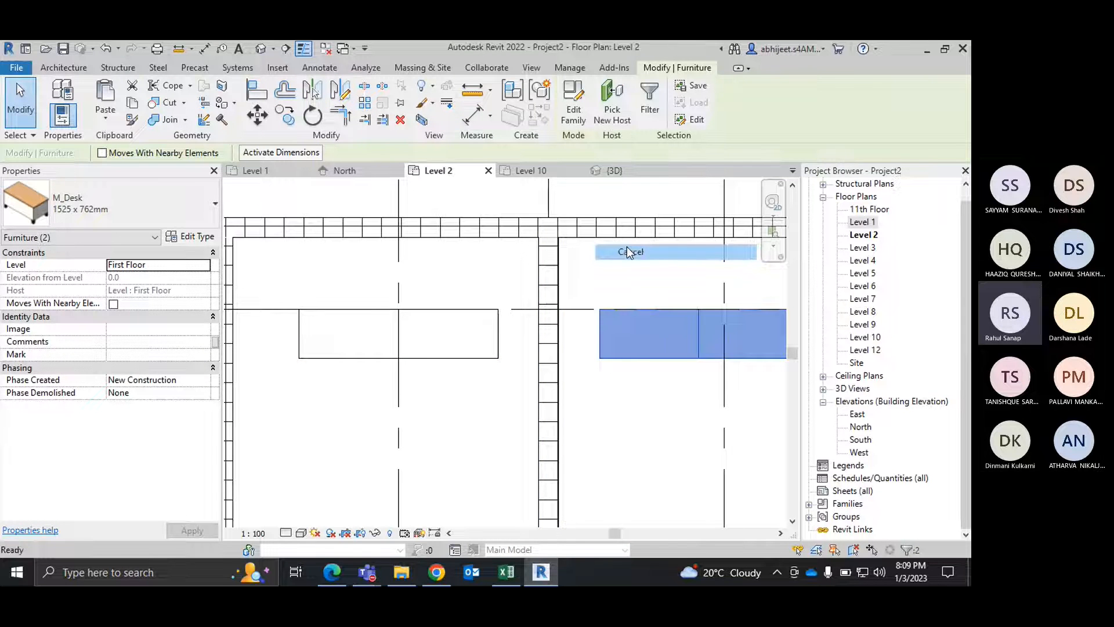
click(629, 252)
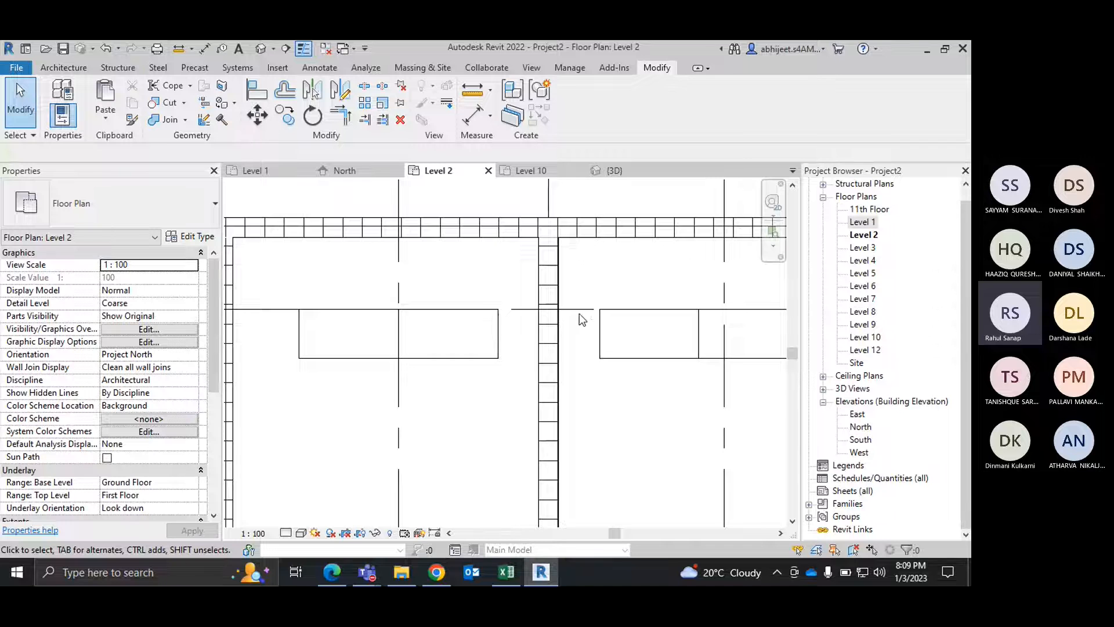
Step: Move the left desk of the original pair 2000 mm straight down from its lower-left corner, and clear the selection
middle_drag(577, 355, 485, 337)
scroll(606, 327, down, 4)
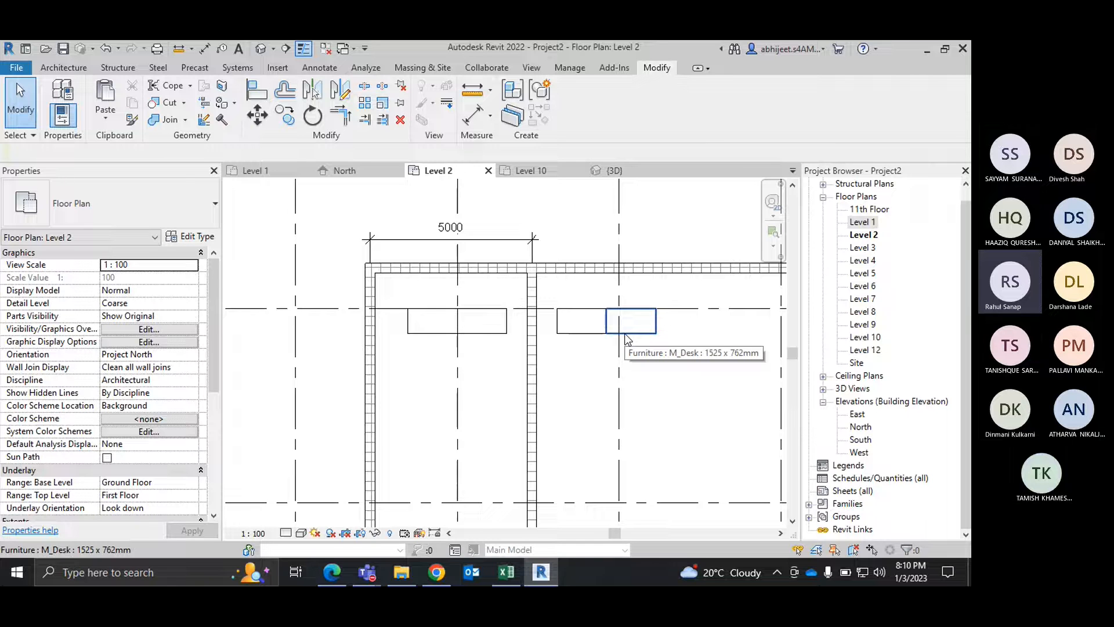
scroll(624, 333, up, 3)
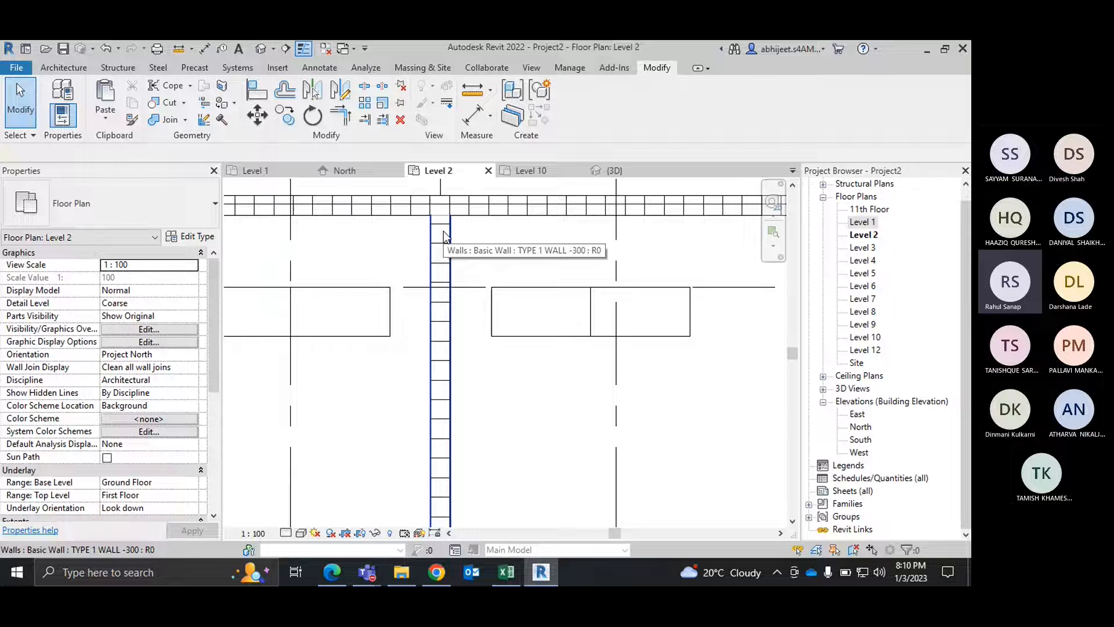
scroll(640, 336, up, 5)
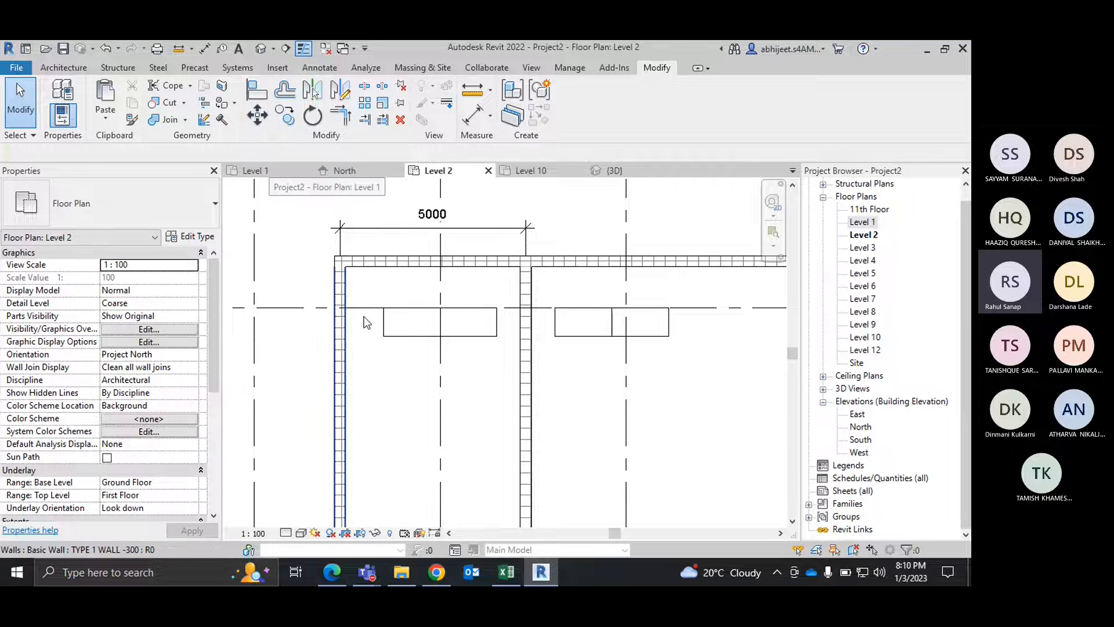
click(402, 333)
key(m)
key(v)
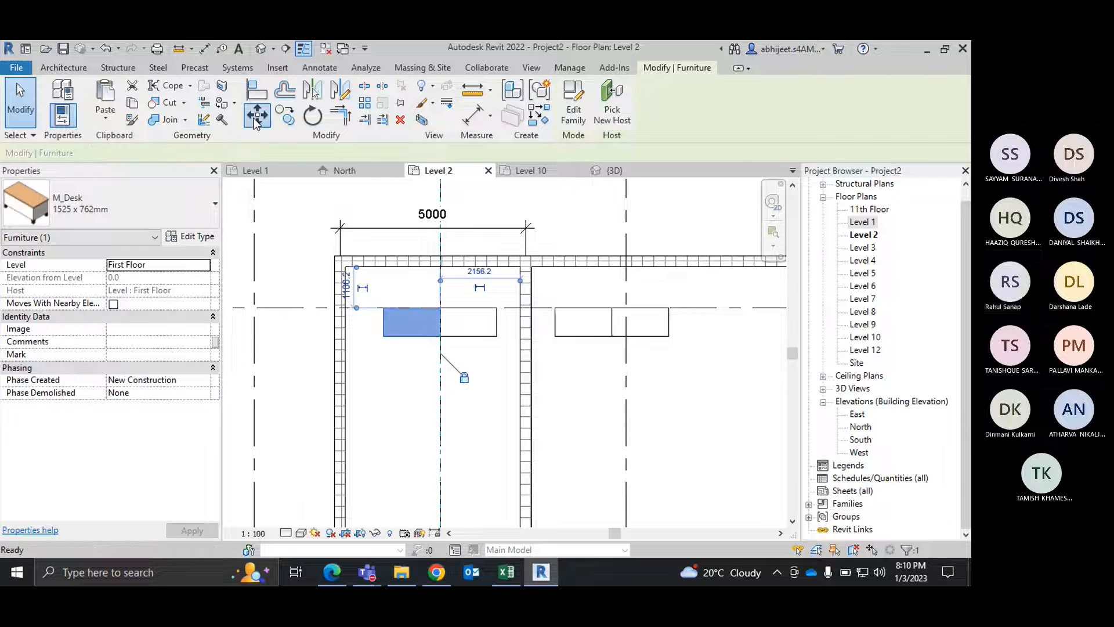
click(383, 335)
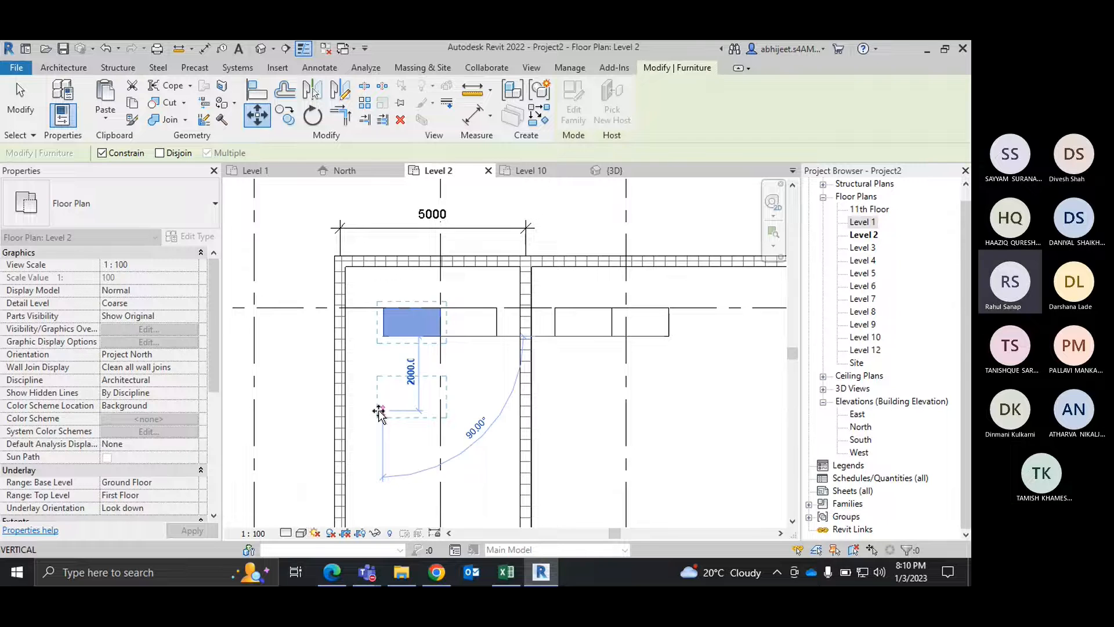
click(379, 413)
right_click(389, 246)
click(409, 255)
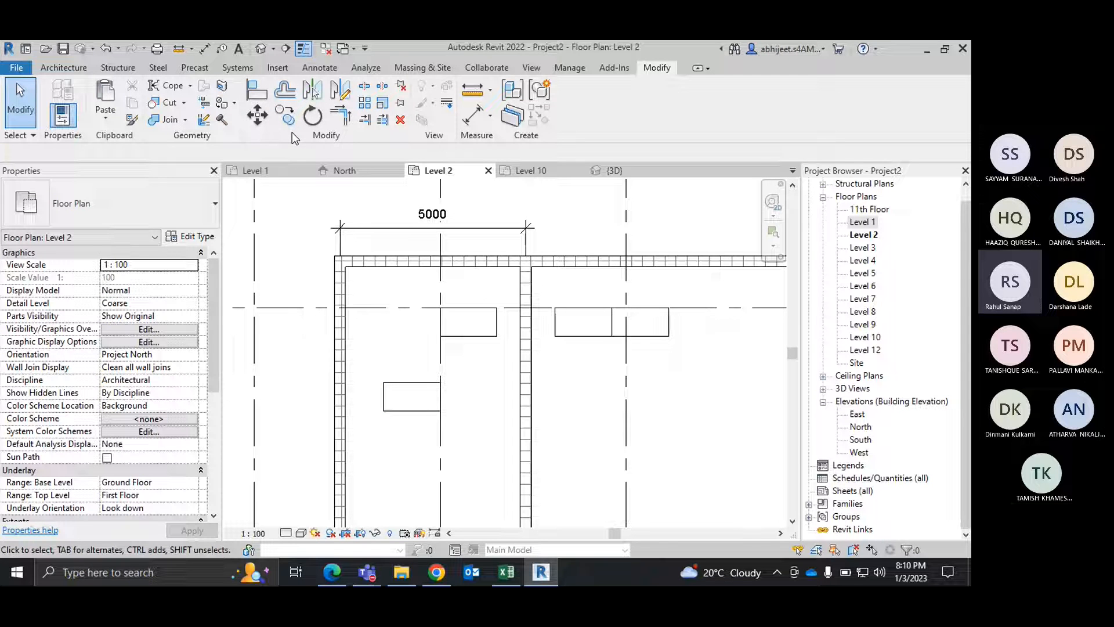
click(419, 392)
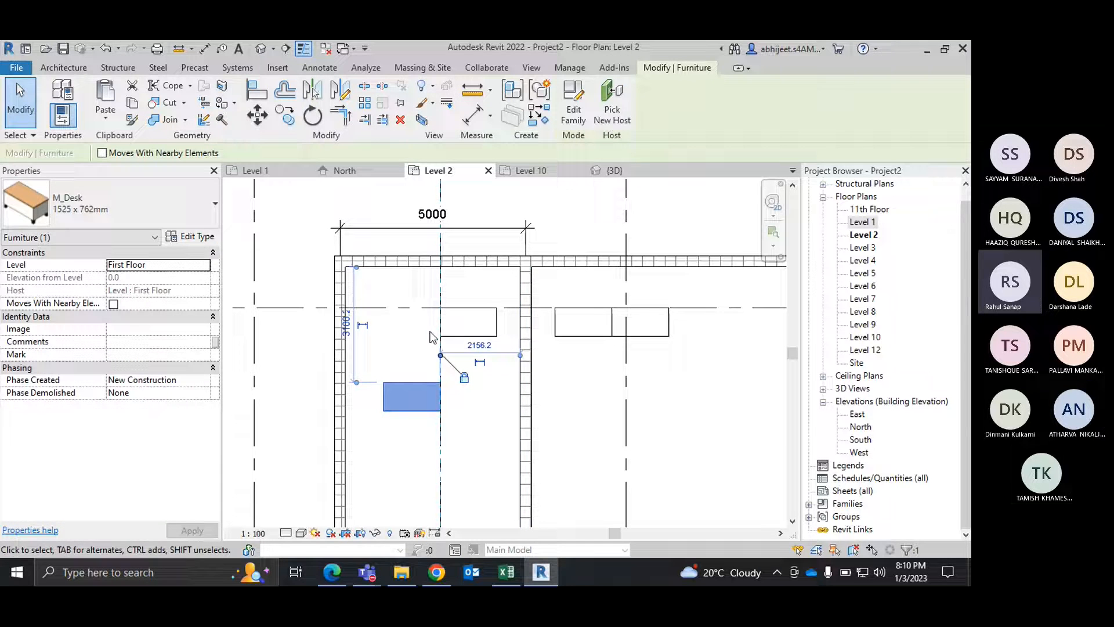
click(313, 114)
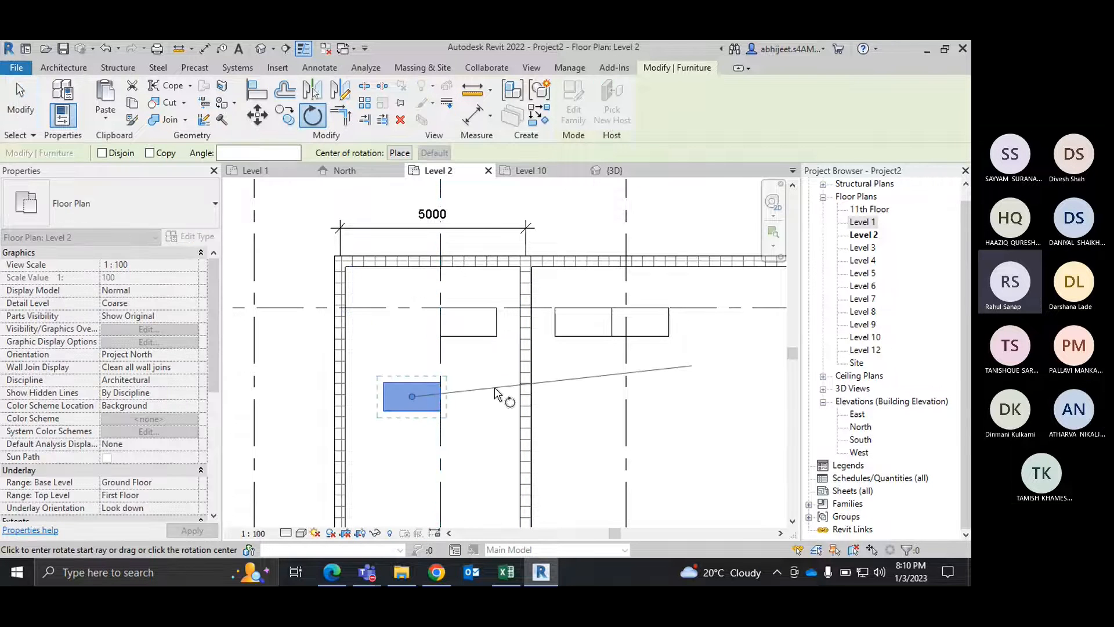
click(580, 396)
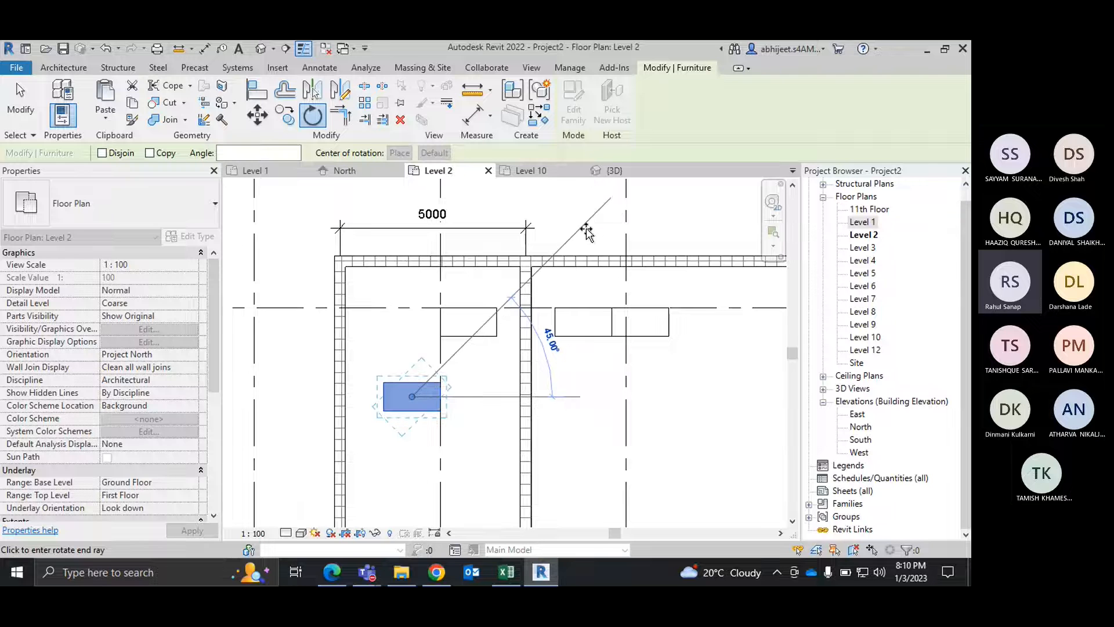
key(Escape)
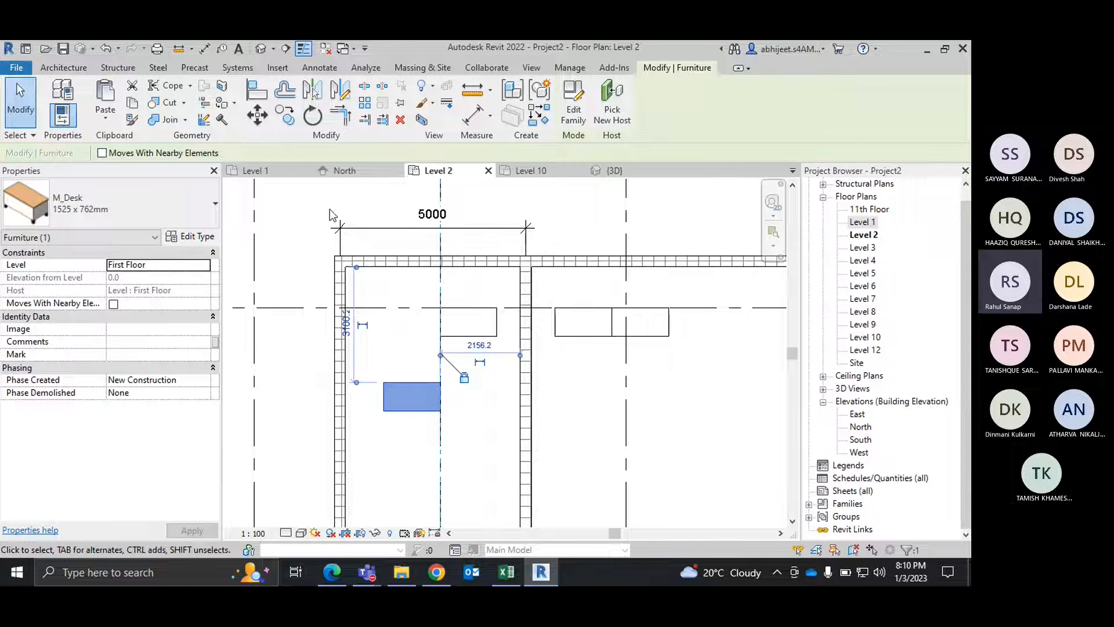
click(312, 115)
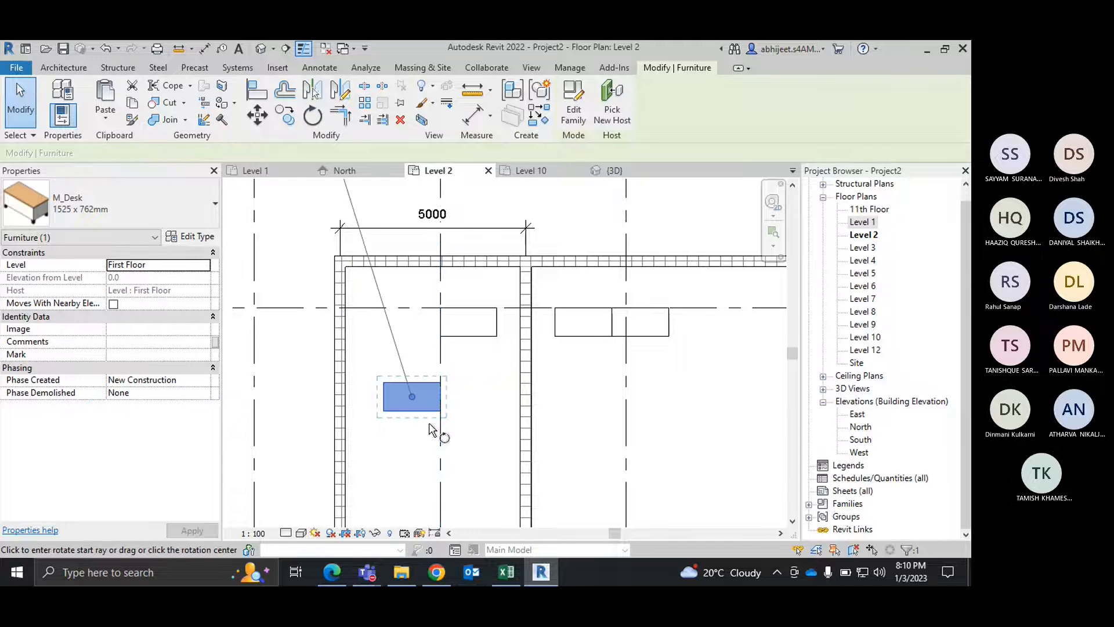
click(580, 397)
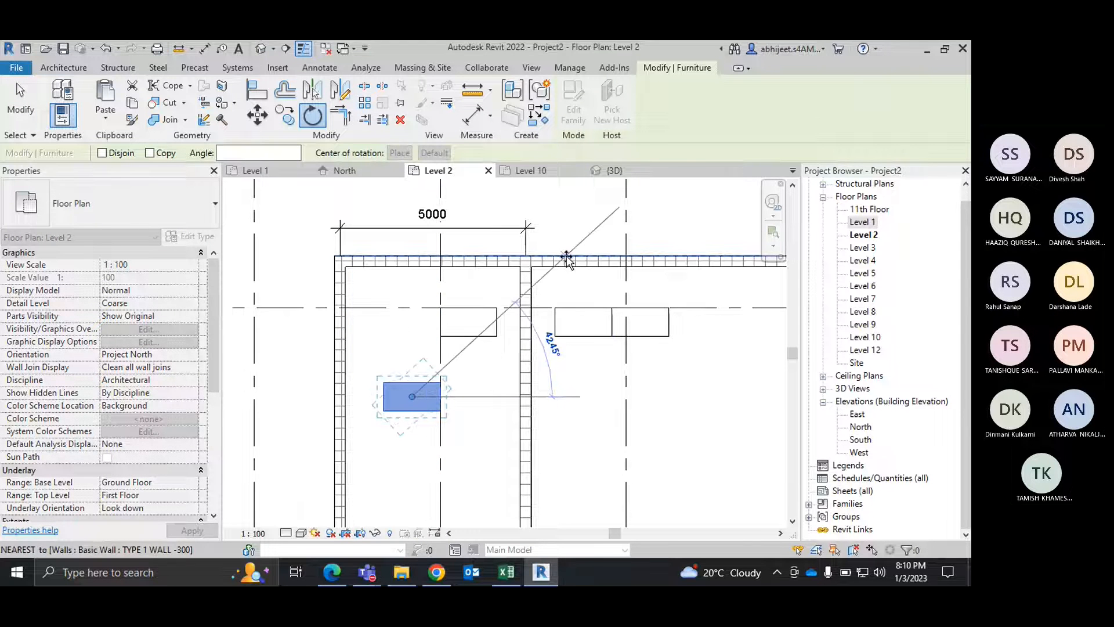
key(Escape)
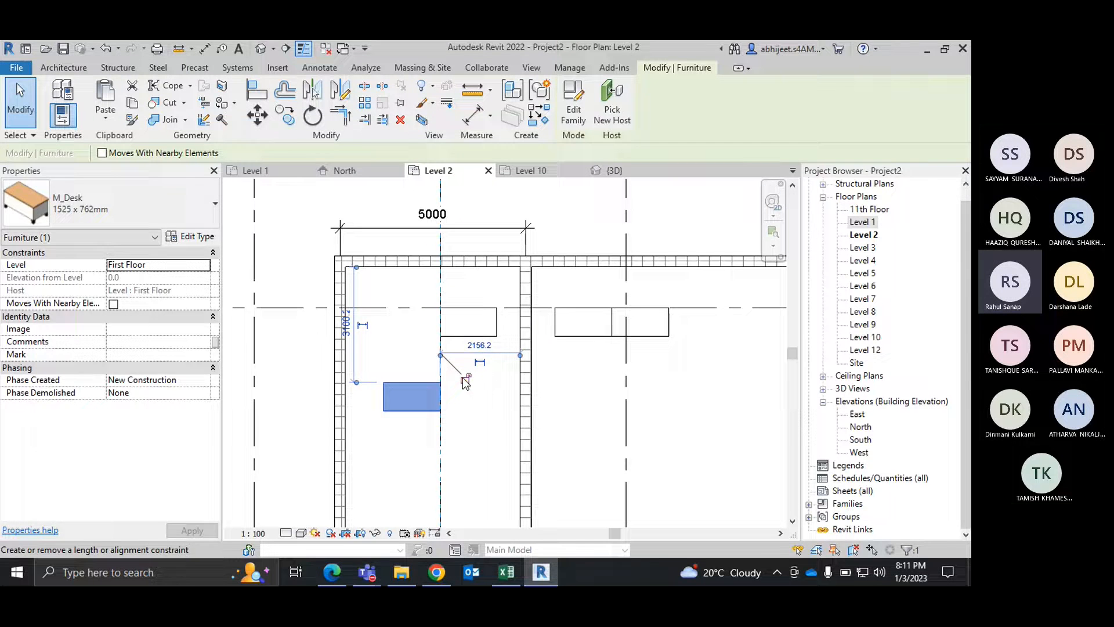
Step: Remove the moved desk's alignment lock to grid C and rotate the desk about 45° counterclockwise around its centre
key(Escape)
click(406, 384)
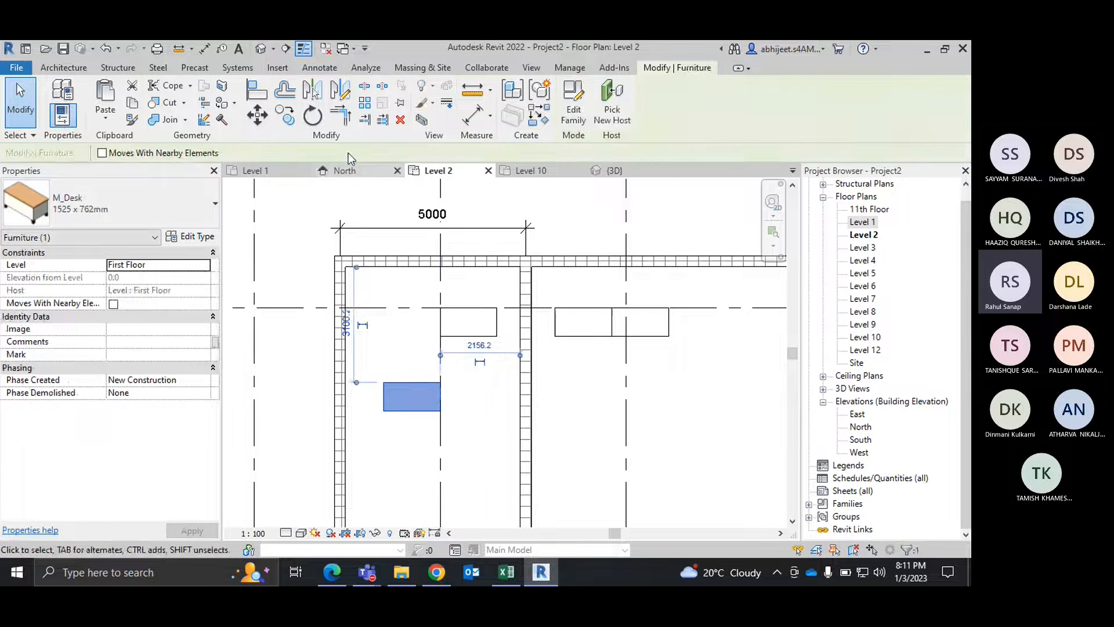
click(312, 116)
click(575, 399)
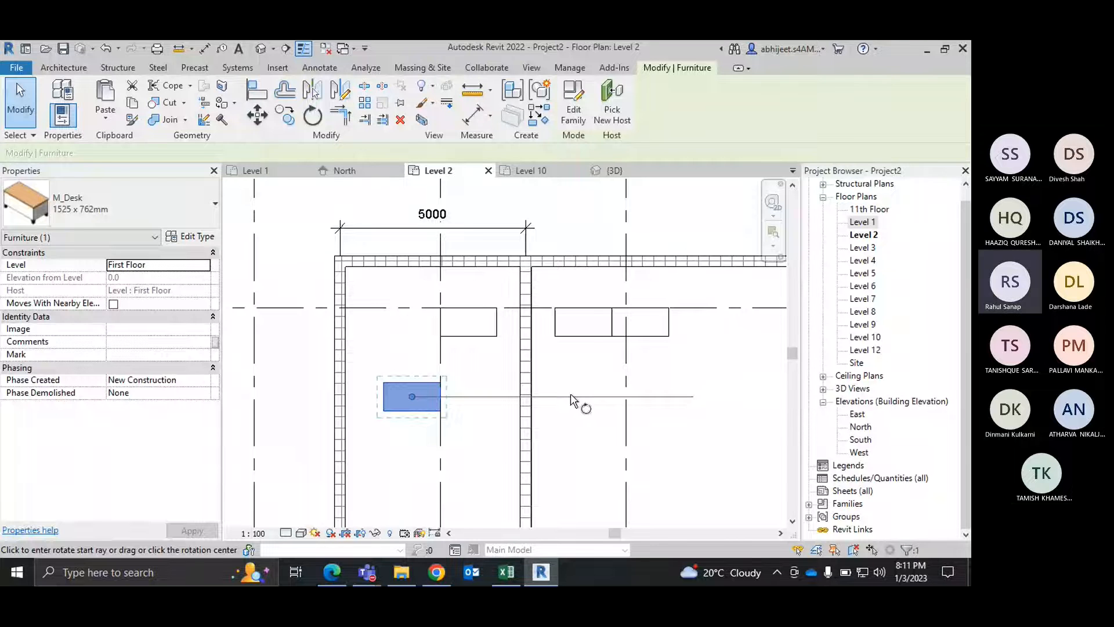
click(566, 228)
key(Escape)
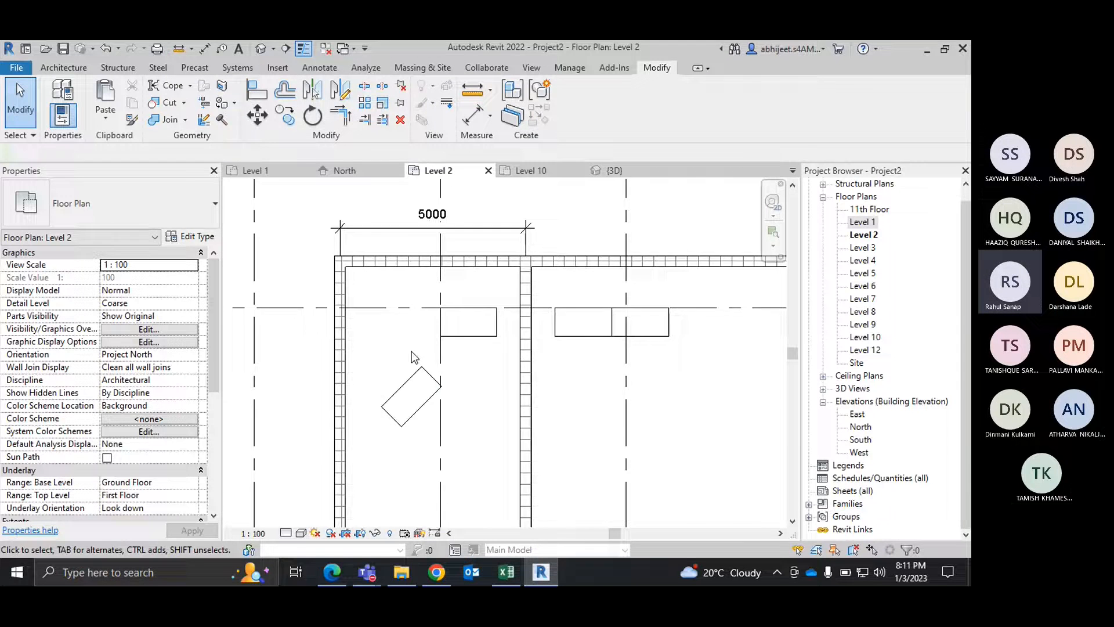
Step: Extend the top wall's left end past the left wall to a total length of about 29600 mm, and clear the selection
scroll(414, 357, down, 3)
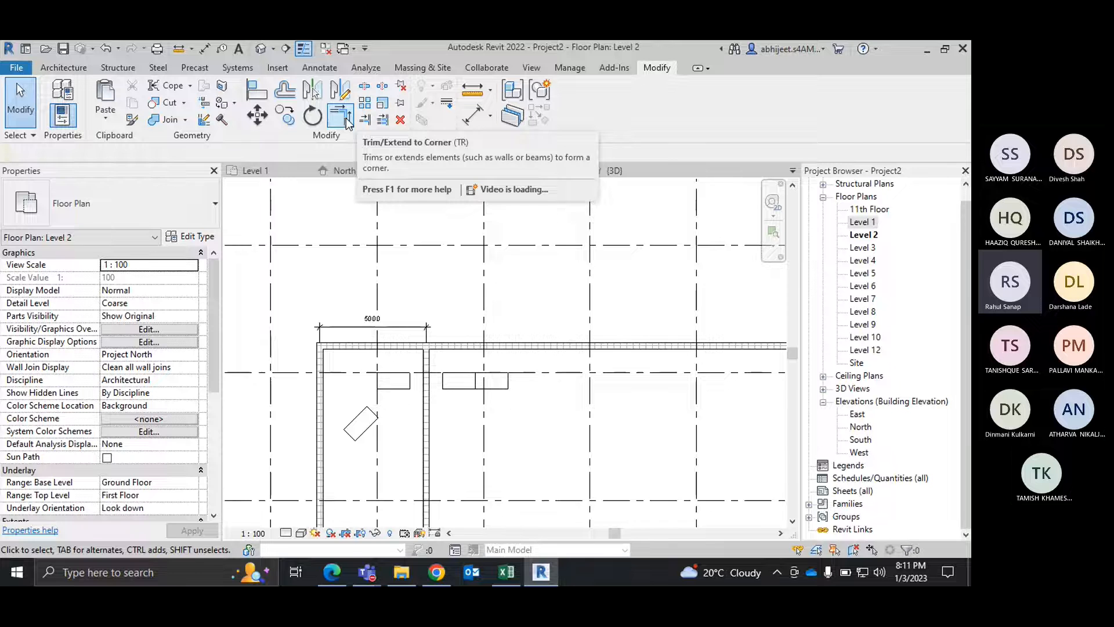
scroll(380, 218, down, 2)
scroll(323, 289, down, 1)
scroll(323, 290, up, 4)
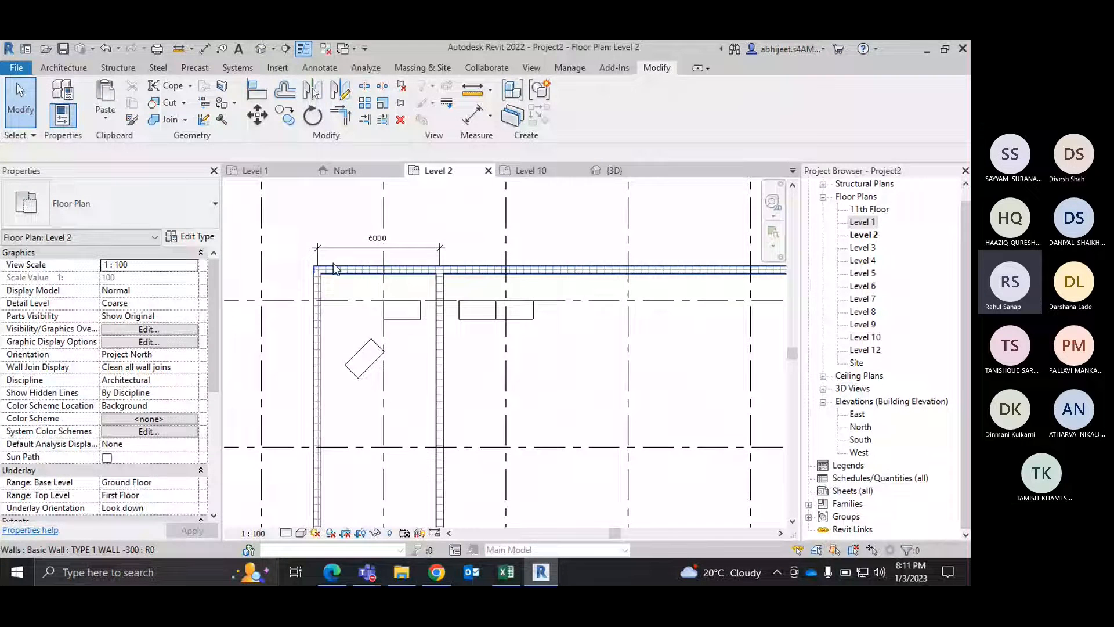
middle_drag(326, 273, 456, 289)
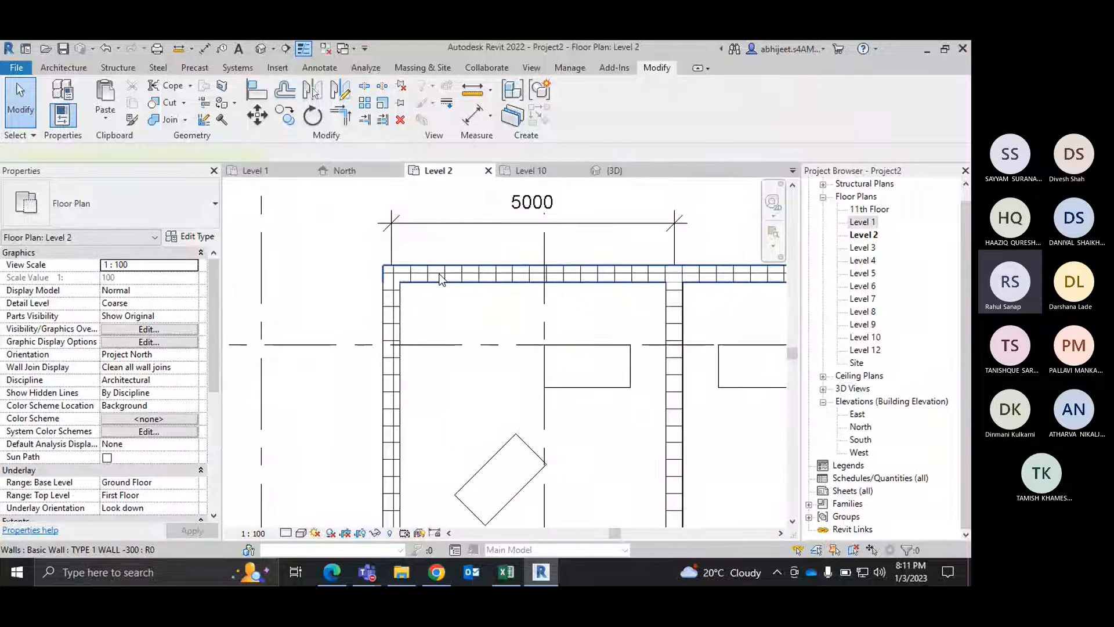
click(391, 275)
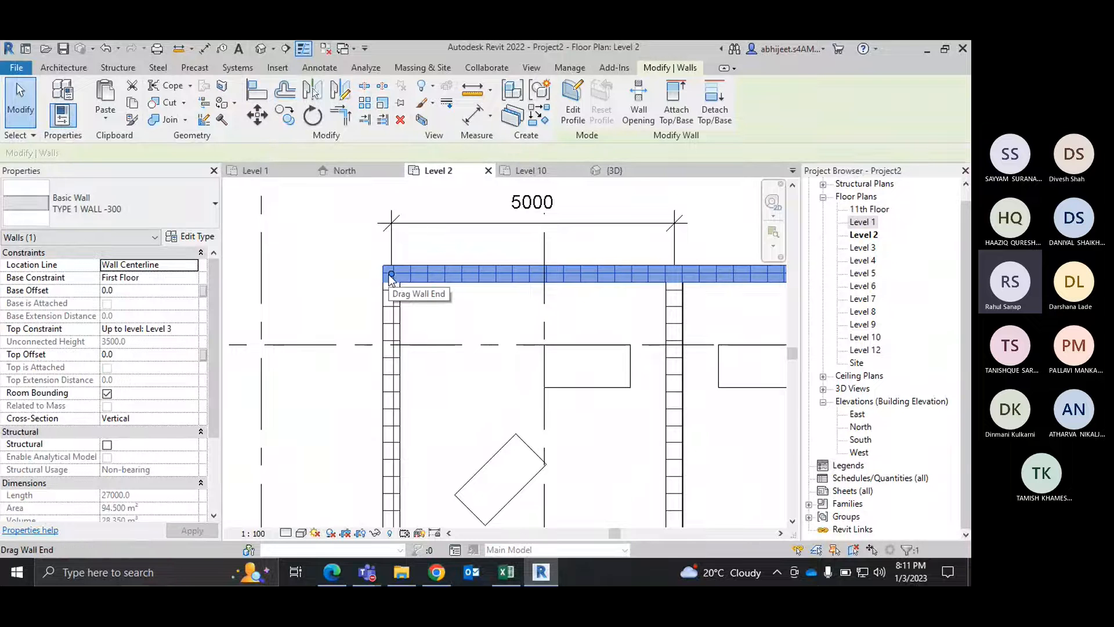
drag(391, 274, 245, 273)
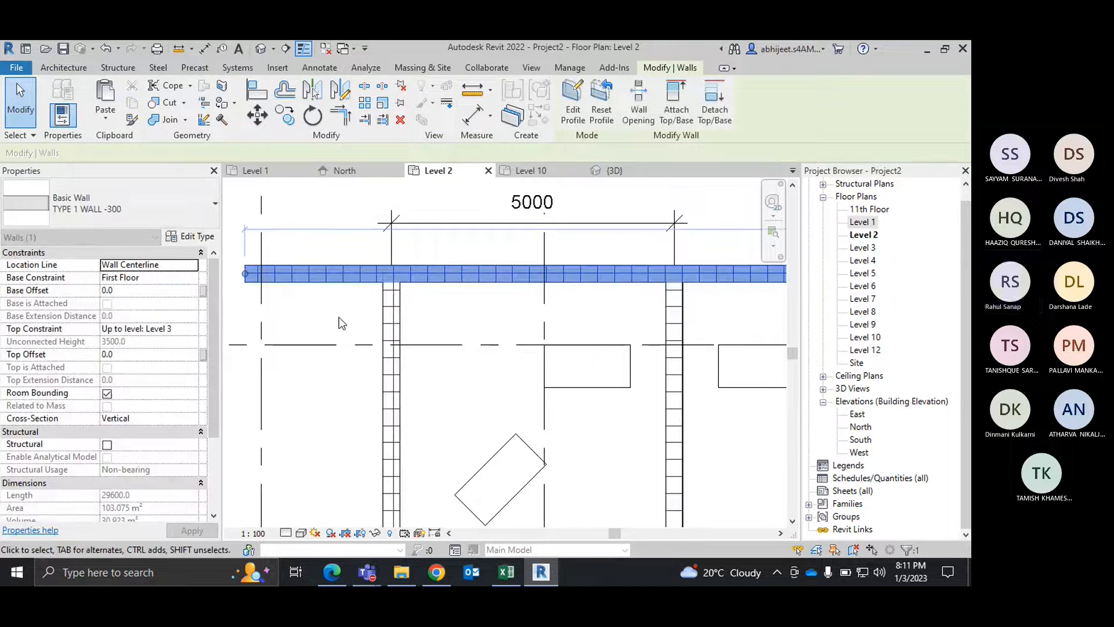
click(339, 317)
scroll(339, 307, down, 3)
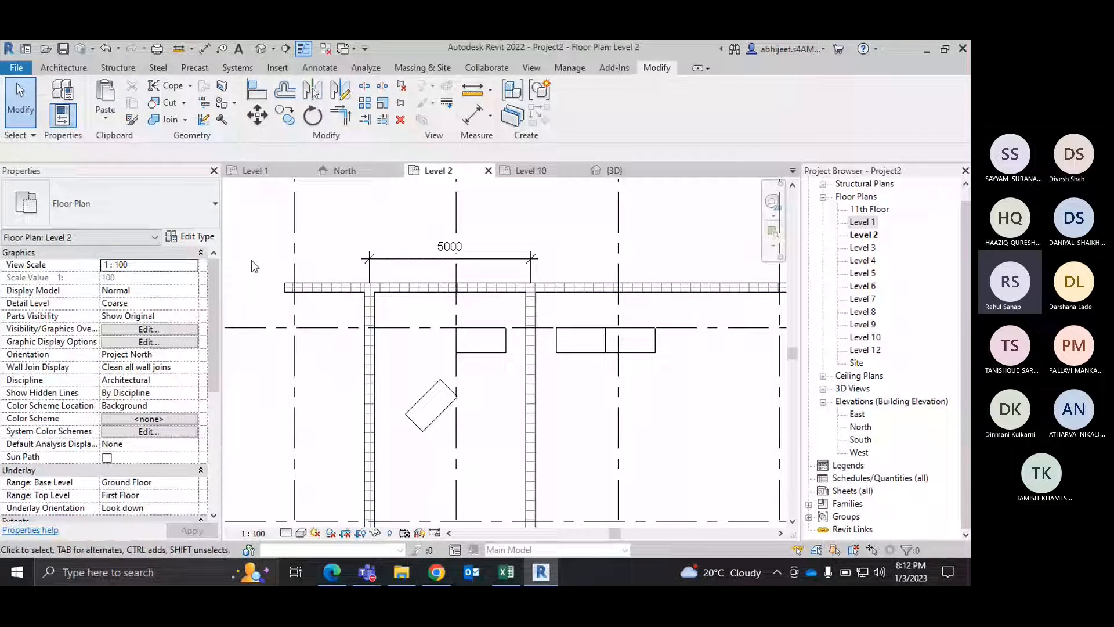
Step: Trim the top wall and the left outer wall to a corner, keeping the top wall's part over the room, and end the command
click(308, 292)
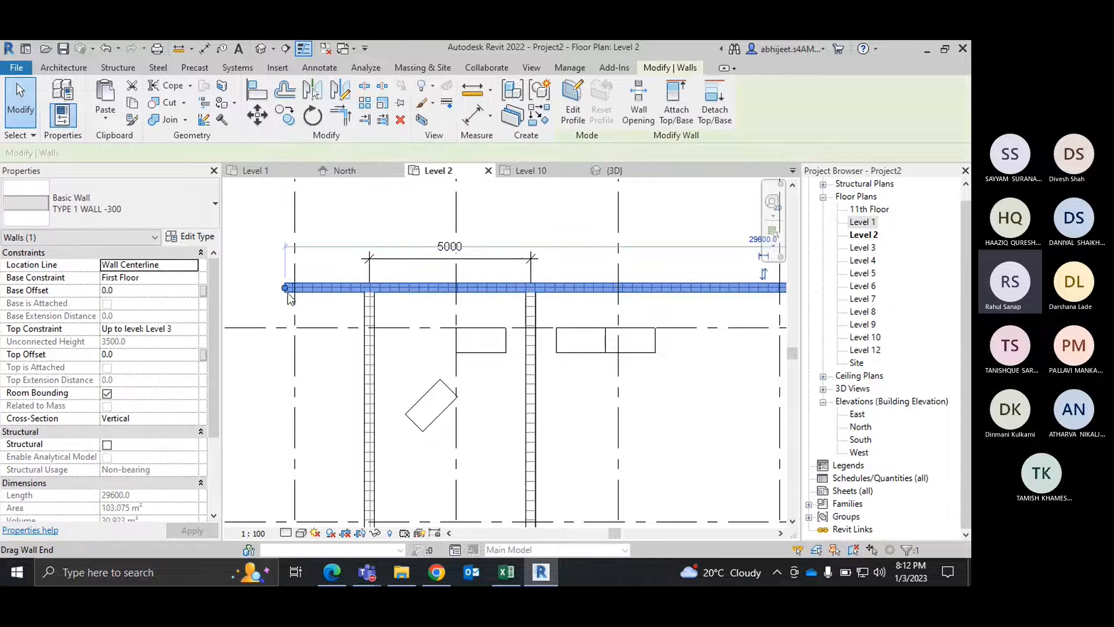
middle_drag(337, 288, 321, 261)
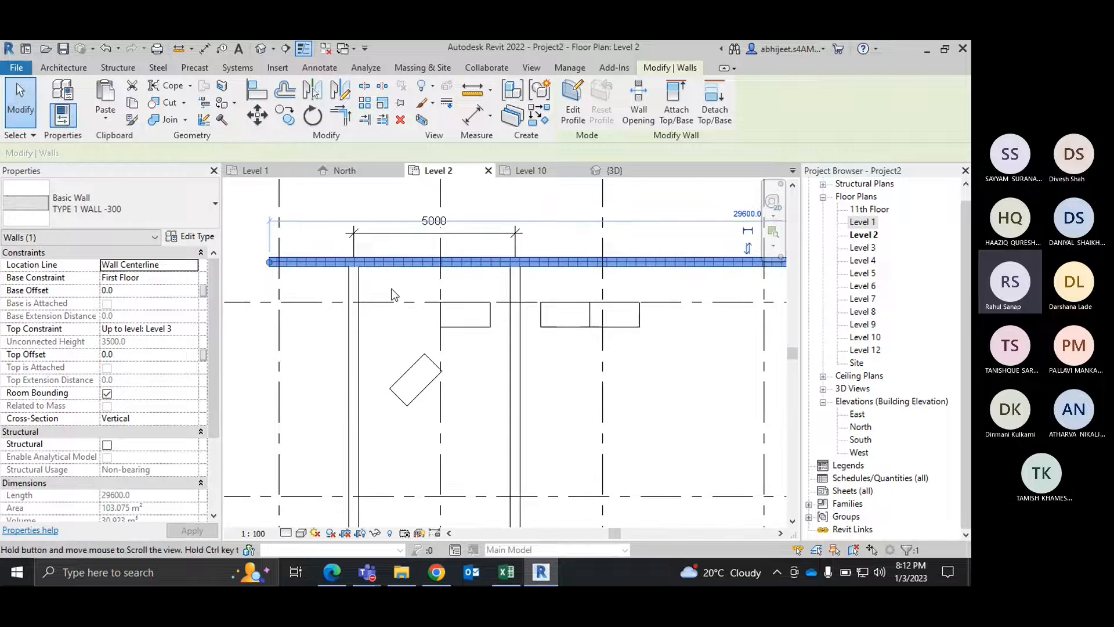
click(388, 330)
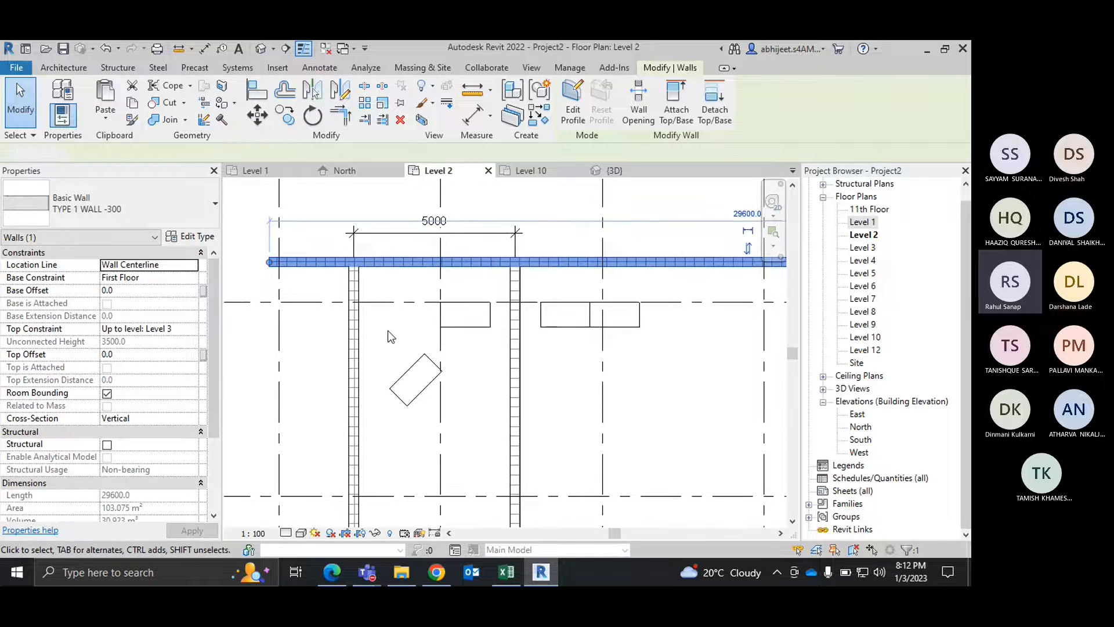
click(344, 115)
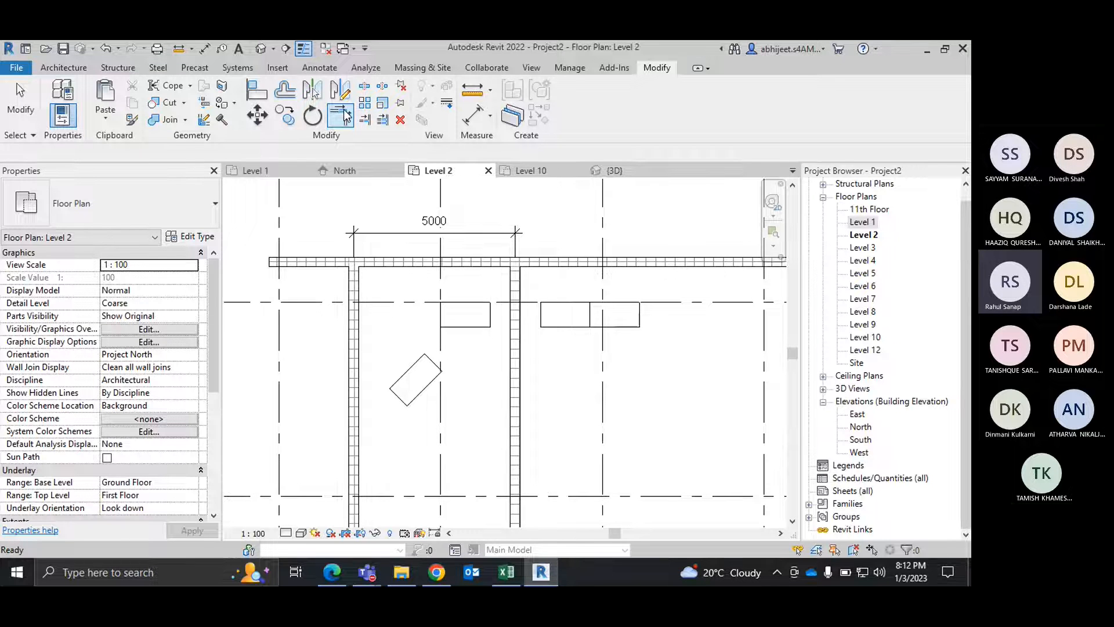
click(344, 116)
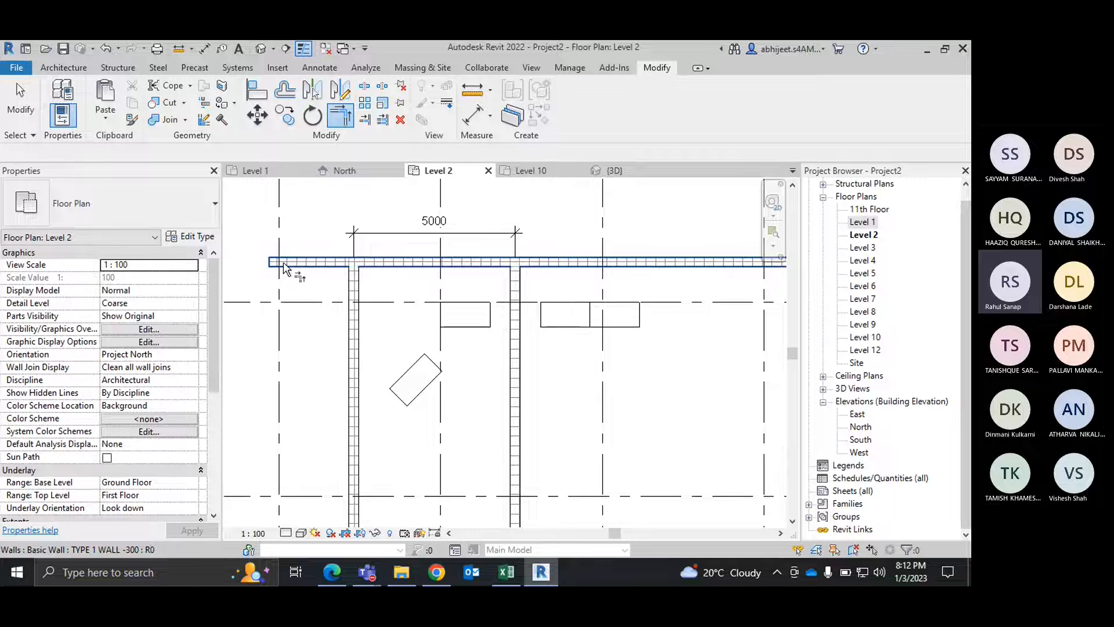
click(352, 361)
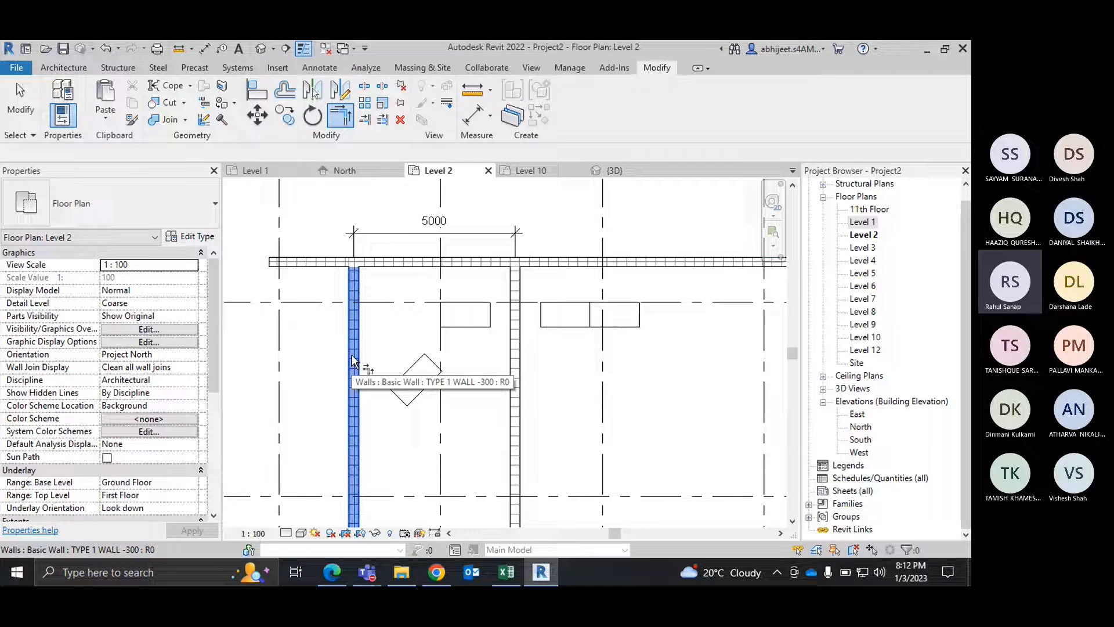
click(442, 264)
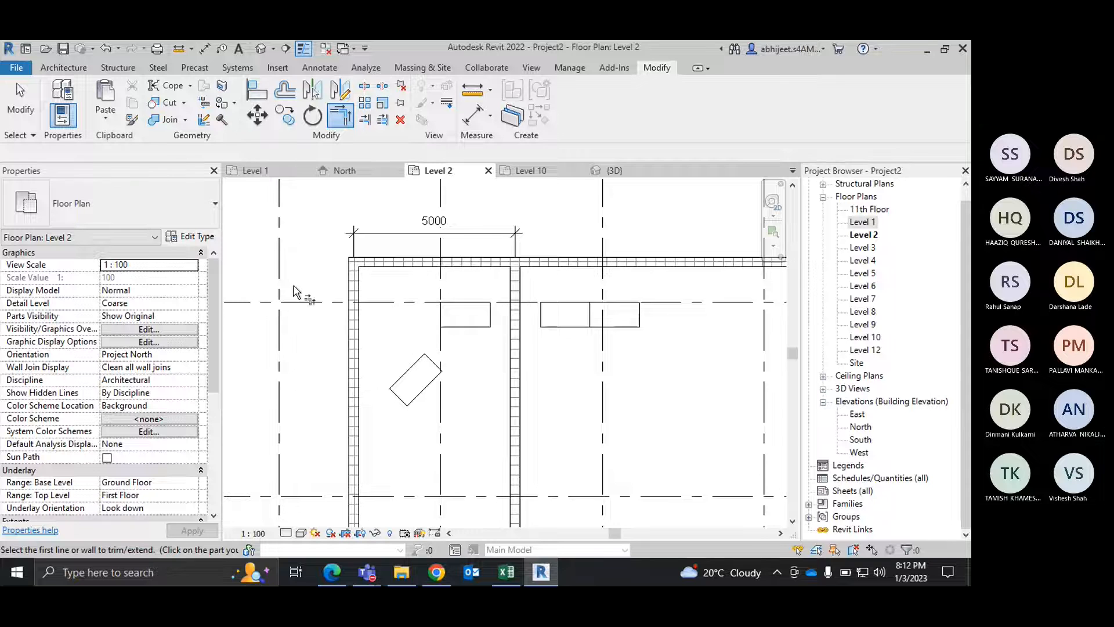
scroll(508, 297, down, 2)
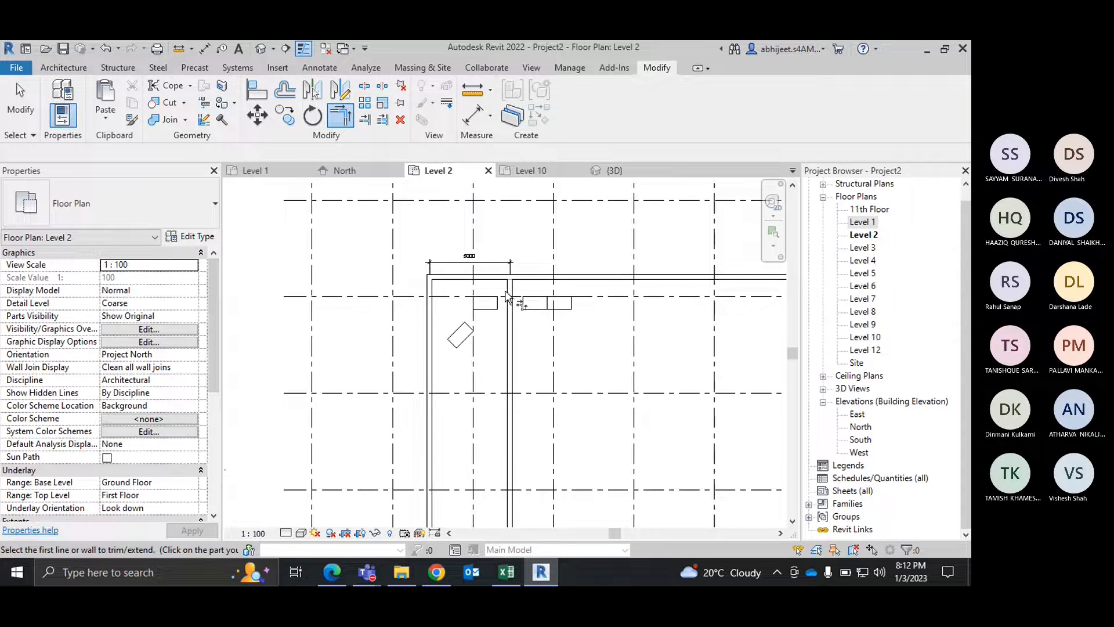
scroll(506, 297, down, 3)
scroll(501, 235, up, 5)
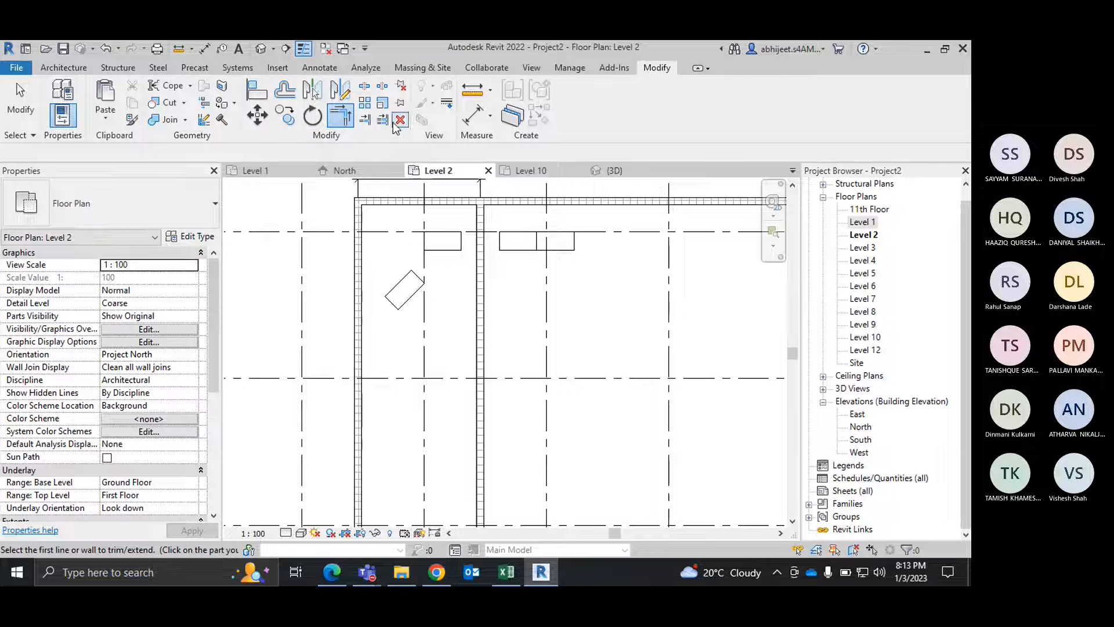
right_click(388, 253)
click(406, 258)
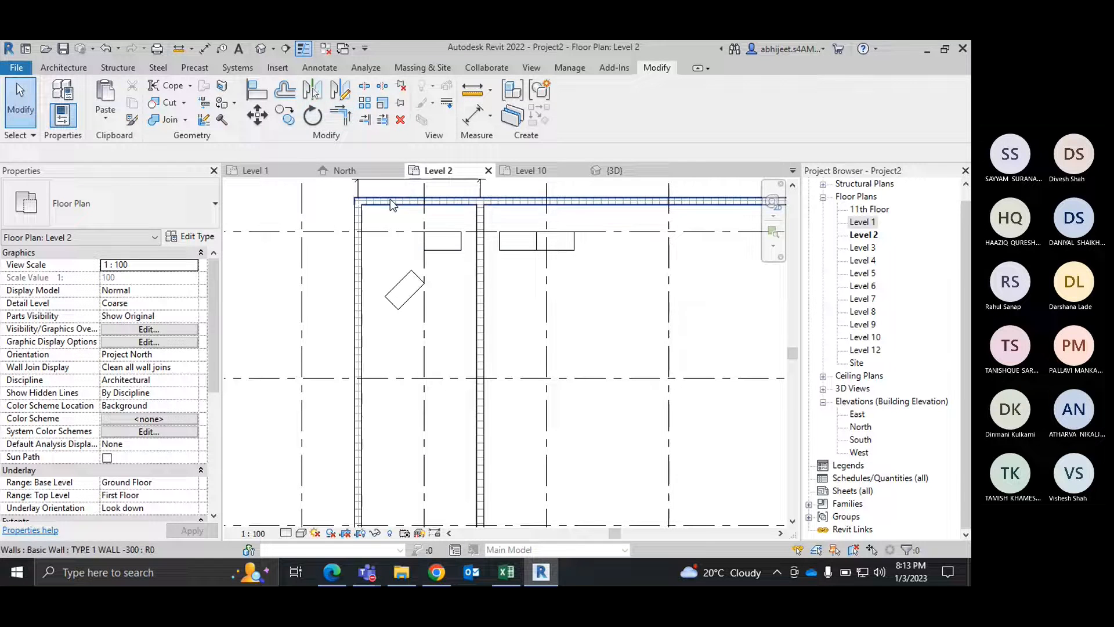
Step: Draw horizontal walls similar to the inner wall from its line below the desks, one to the right and one about 2900 mm to the left
right_click(483, 248)
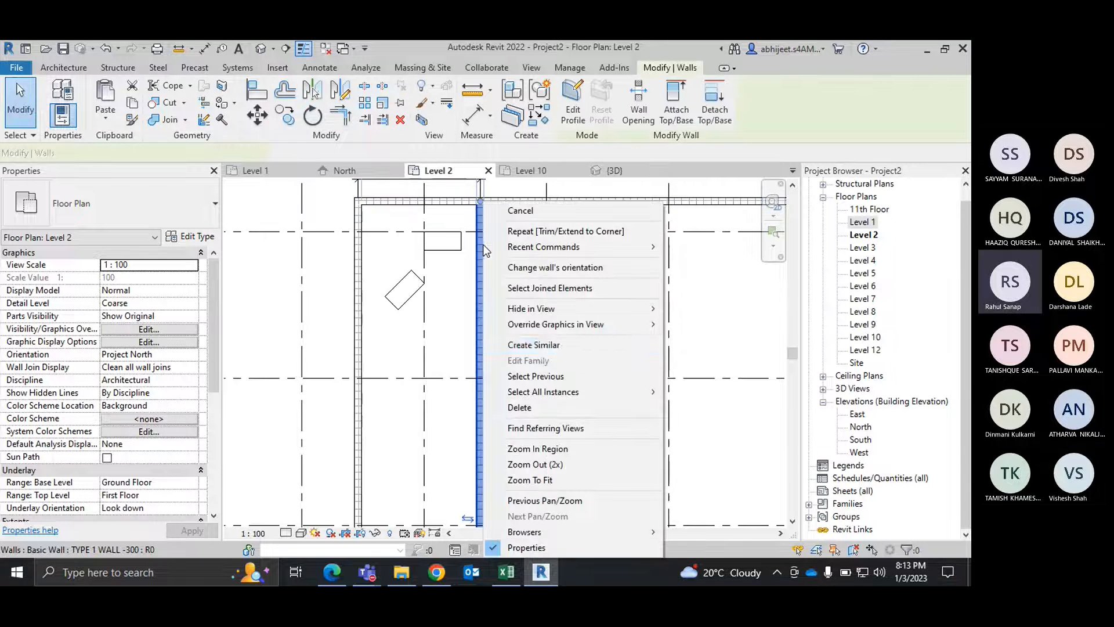
click(534, 345)
click(481, 332)
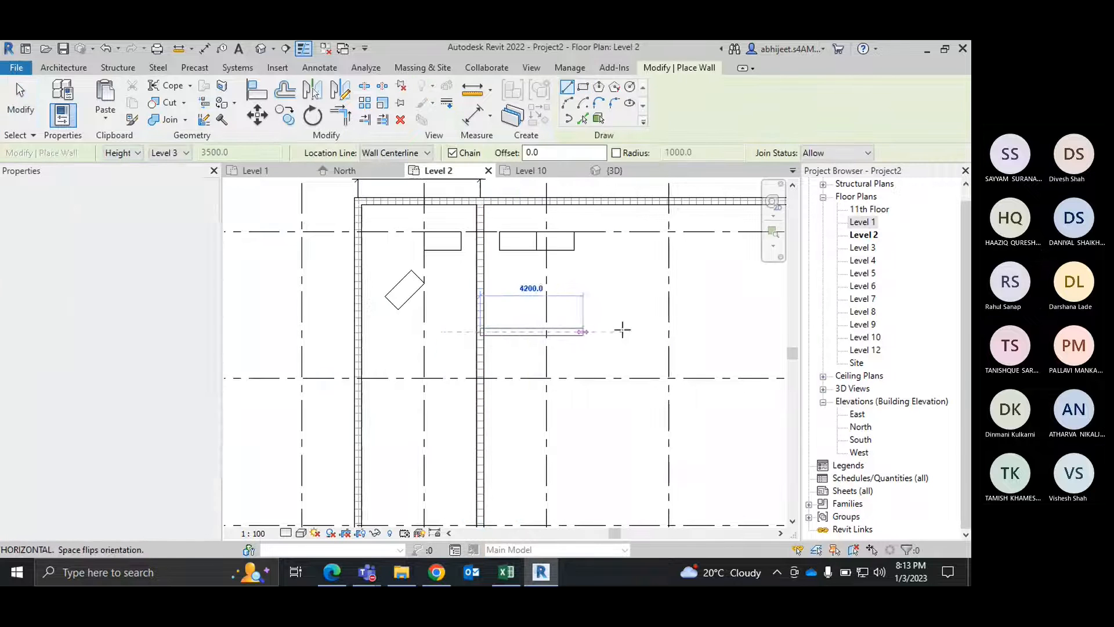
click(661, 332)
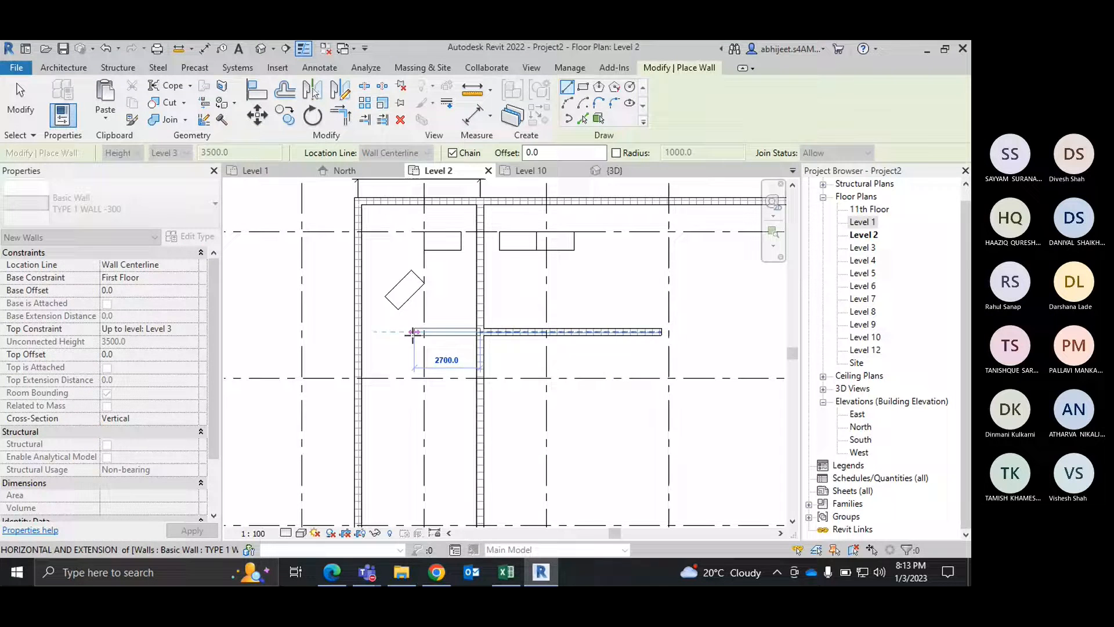
right_click(531, 305)
click(557, 313)
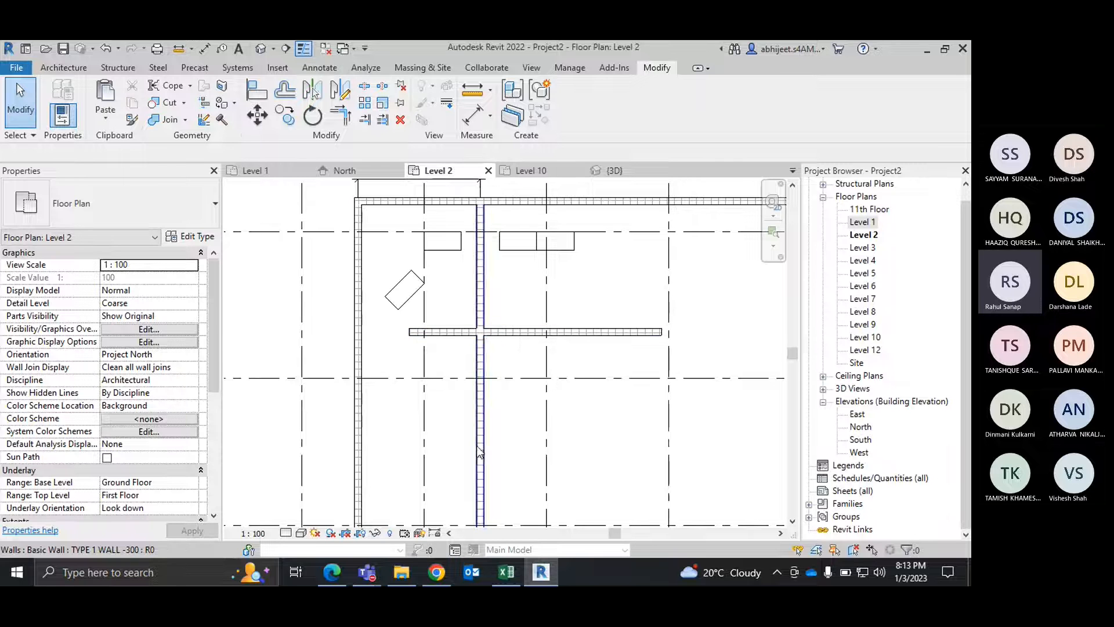
Step: Trim the inner vertical wall to the right horizontal wall, keeping its upper part, and end the command
click(351, 123)
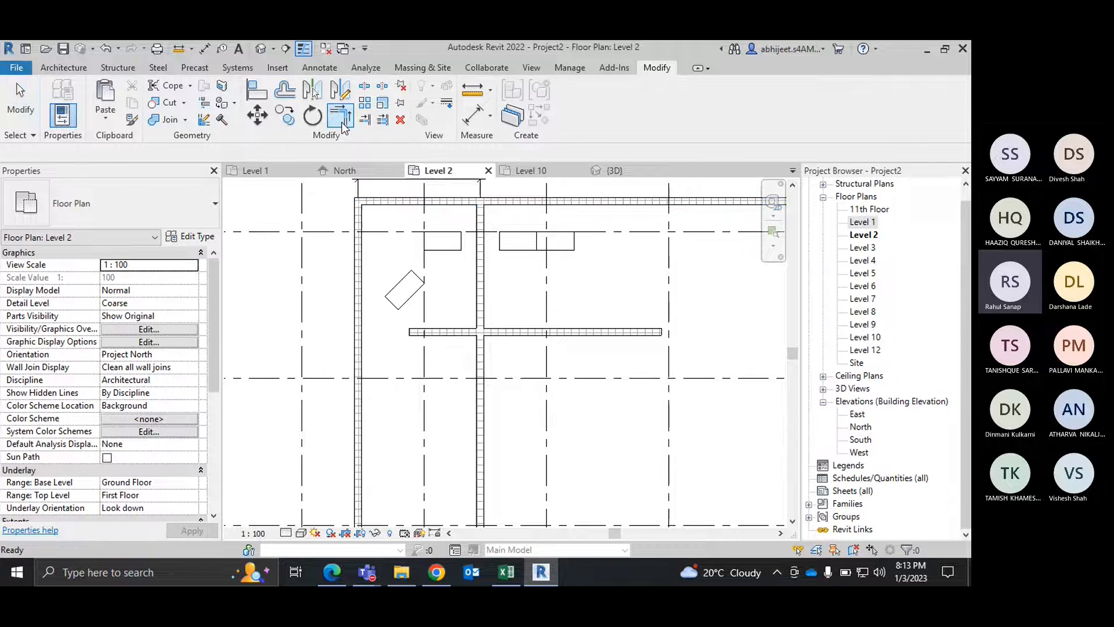
click(479, 265)
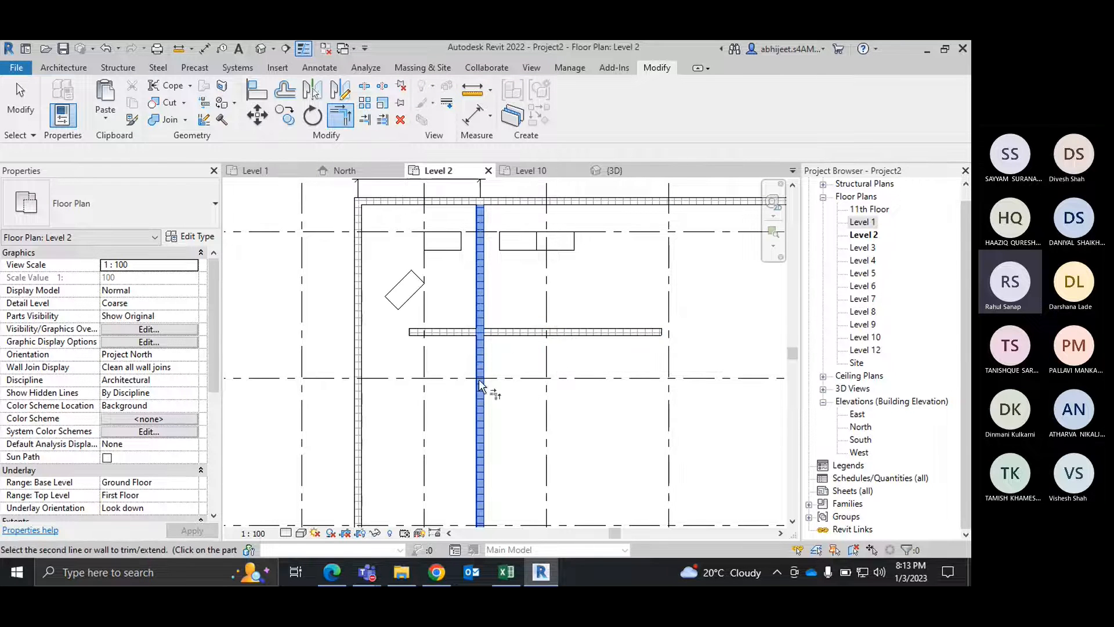
click(547, 335)
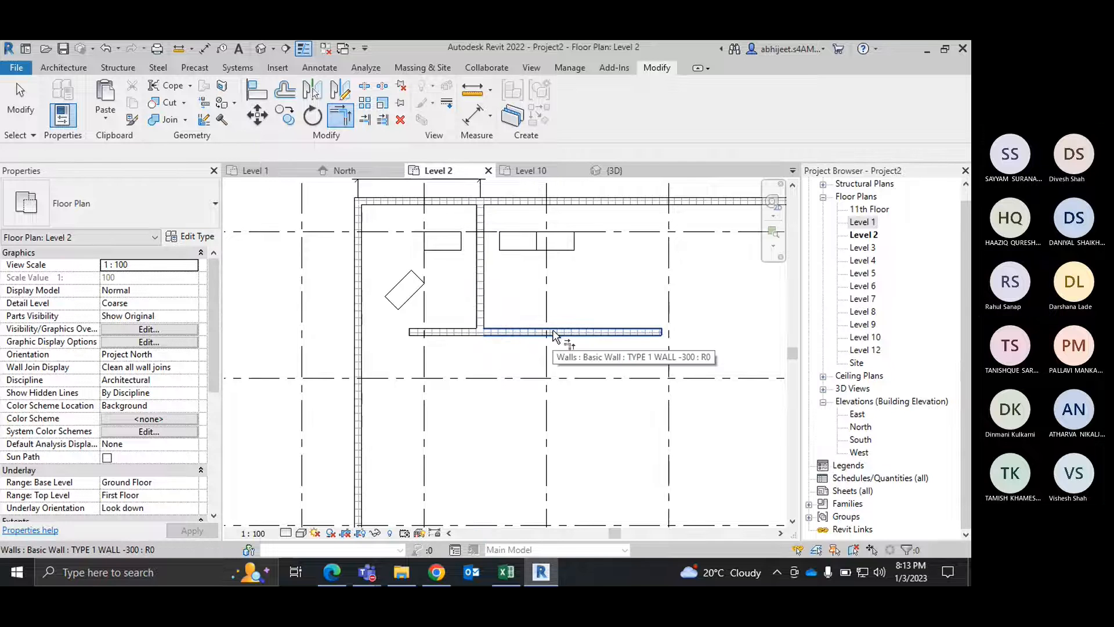
key(Escape)
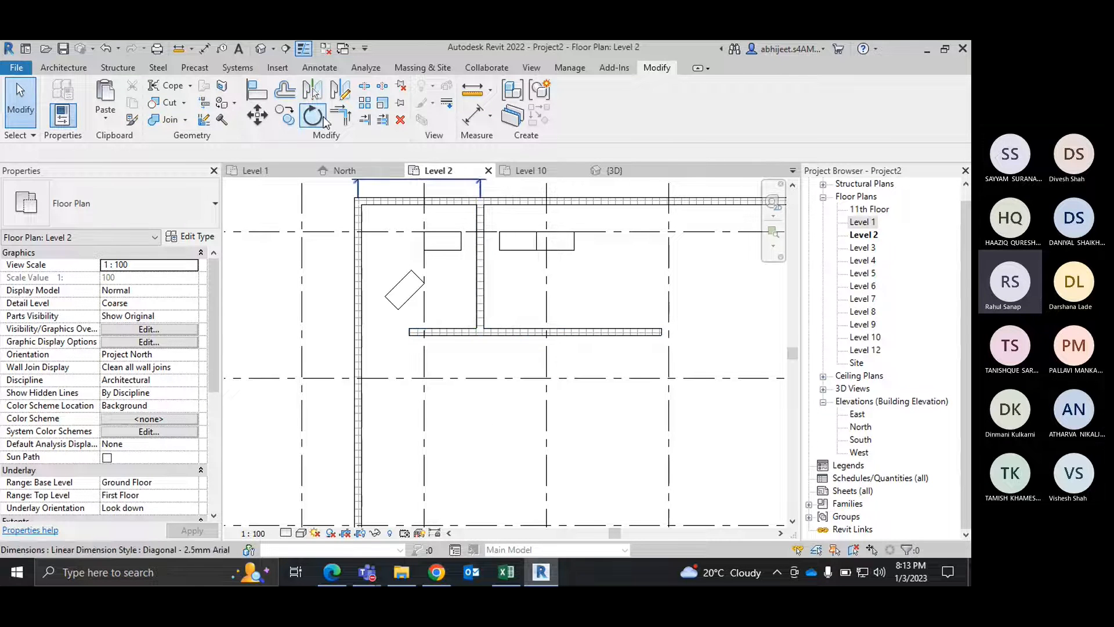
click(341, 114)
click(441, 332)
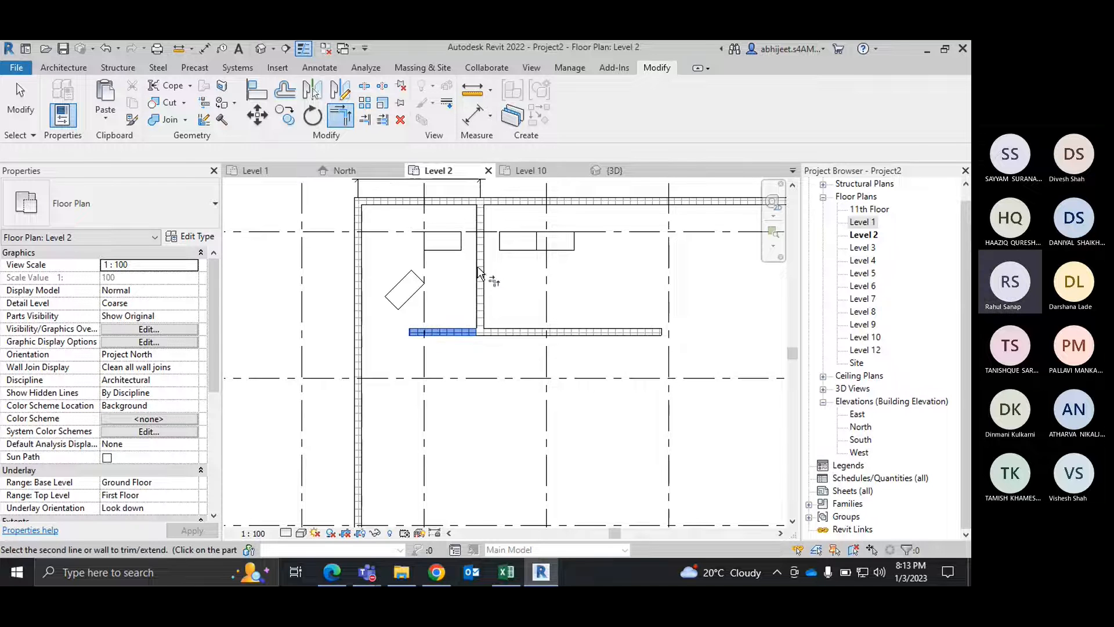
right_click(484, 265)
click(501, 273)
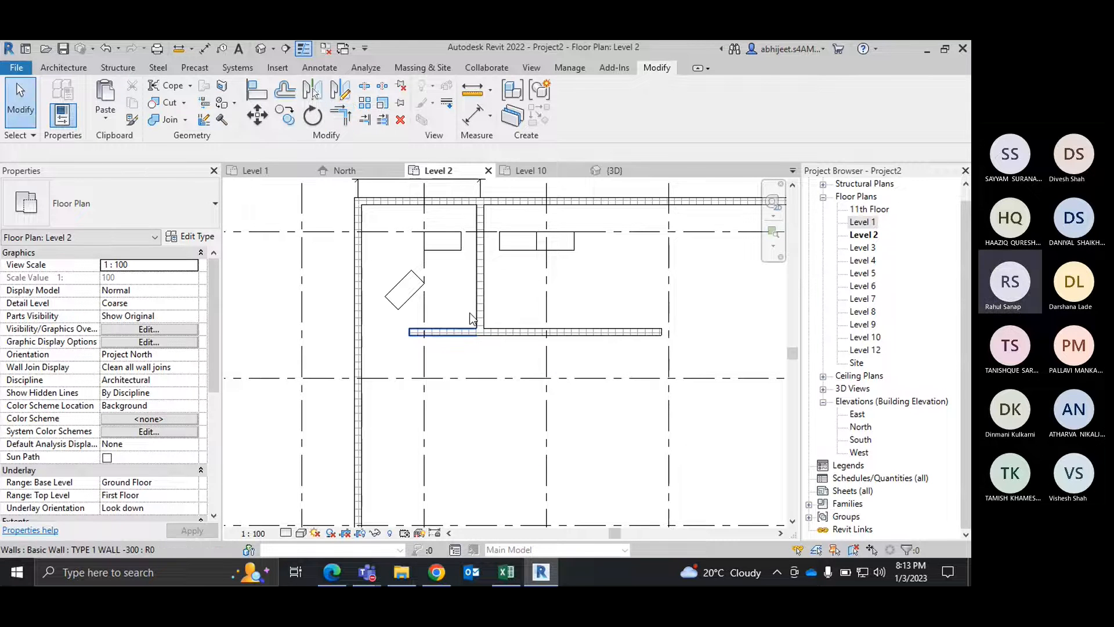
right_click(515, 291)
click(525, 291)
click(473, 332)
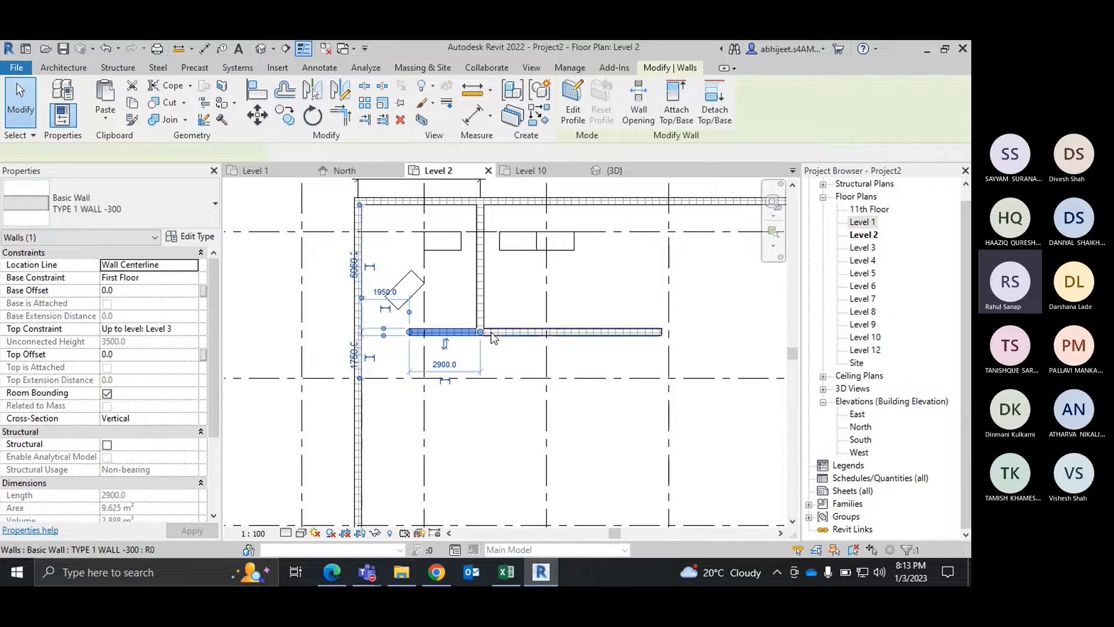
scroll(491, 334, up, 4)
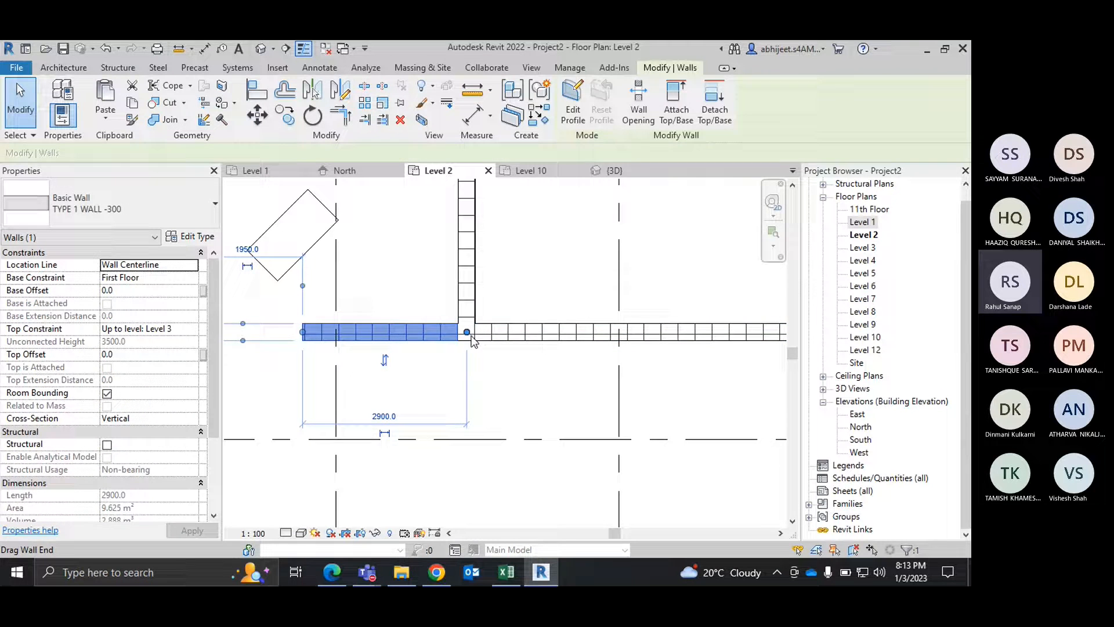
key(Escape)
scroll(494, 342, down, 4)
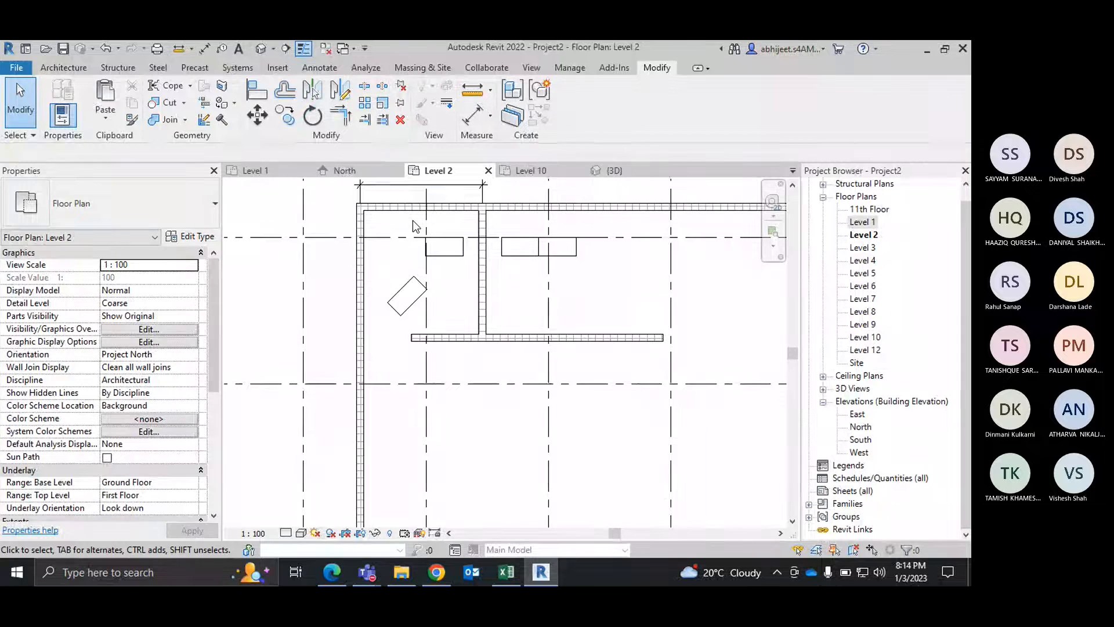
Step: Split the left outer wall with a 25 mm joint gap about 600 mm below the top wall's inner face, and end the command
scroll(523, 266, down, 2)
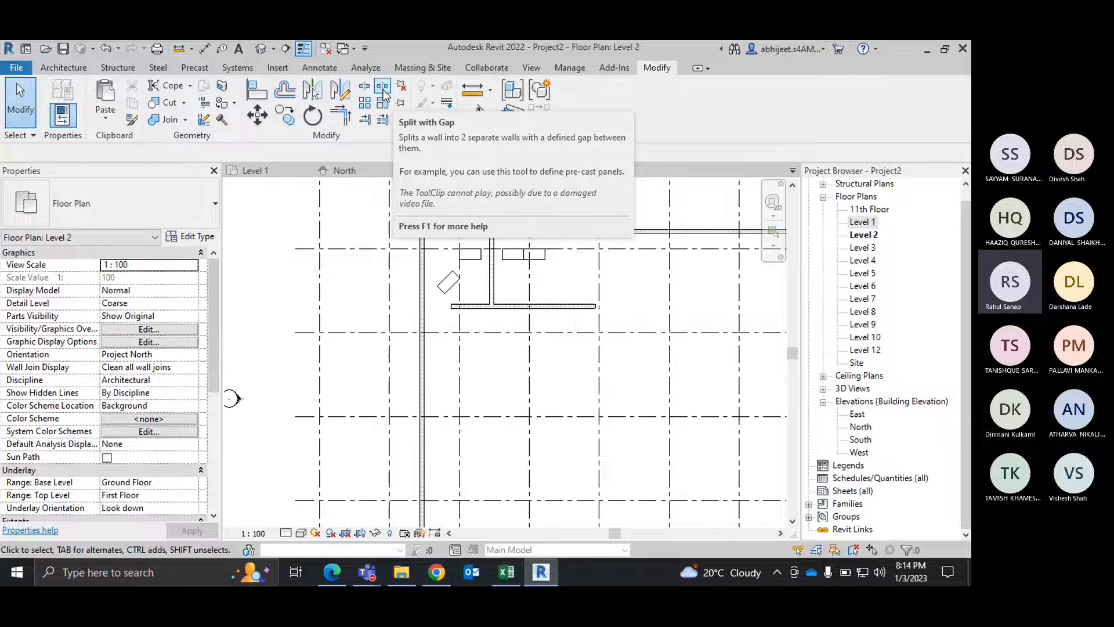
scroll(426, 245, up, 5)
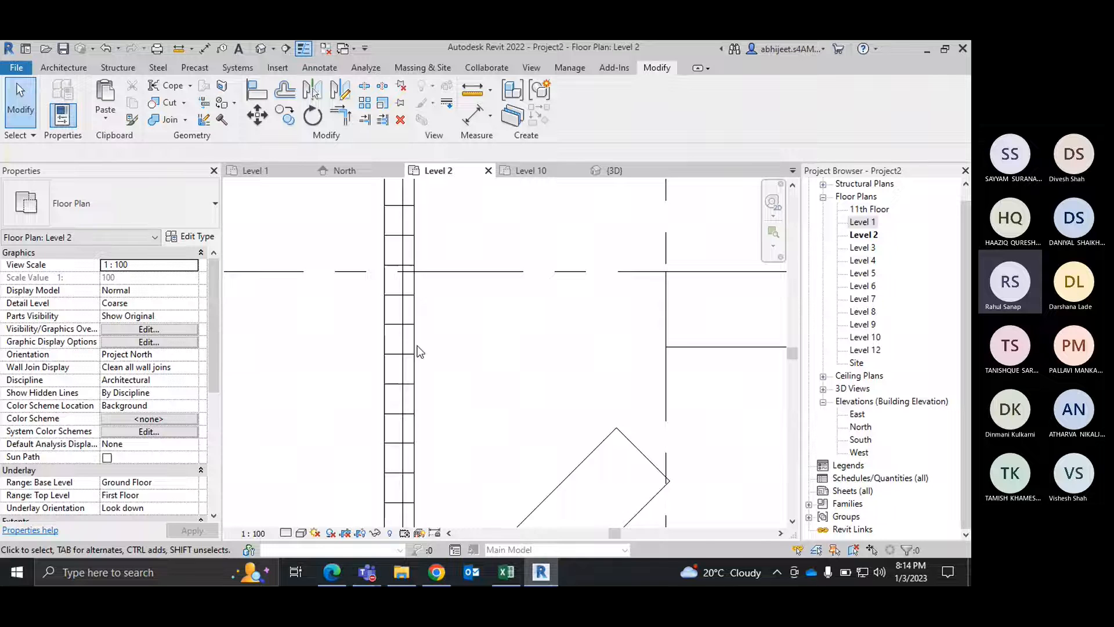
middle_drag(437, 237, 453, 311)
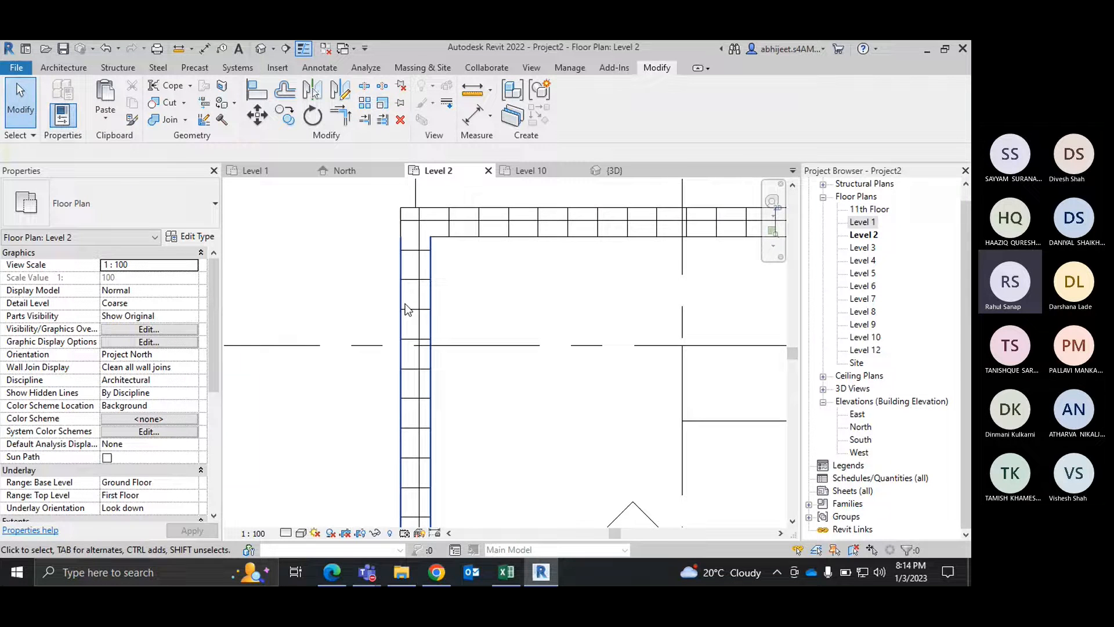
click(381, 85)
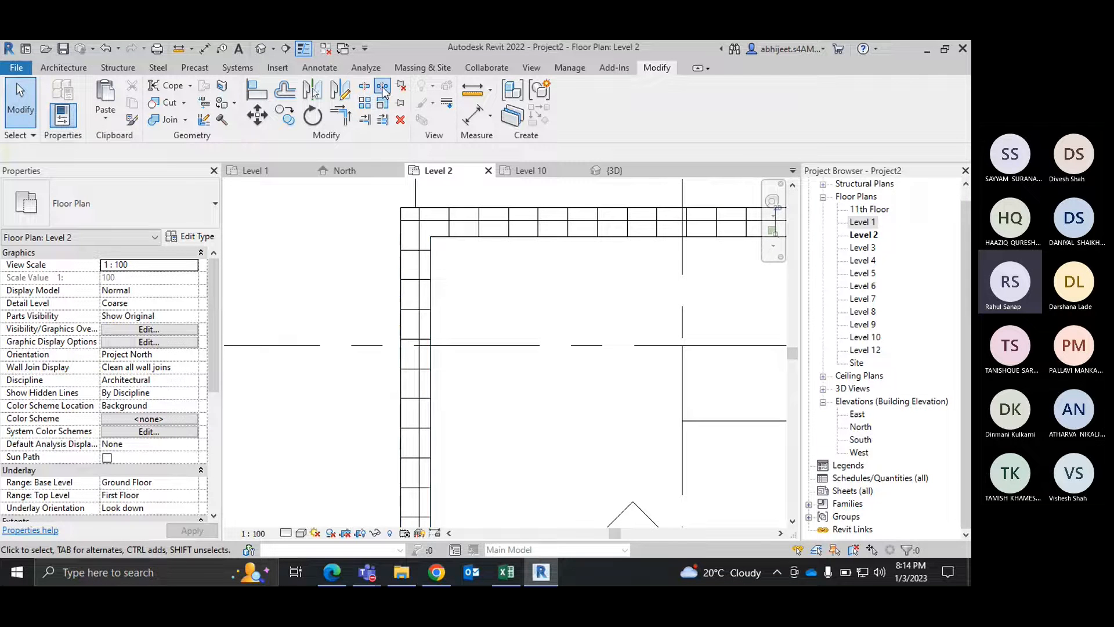
click(425, 293)
right_click(507, 271)
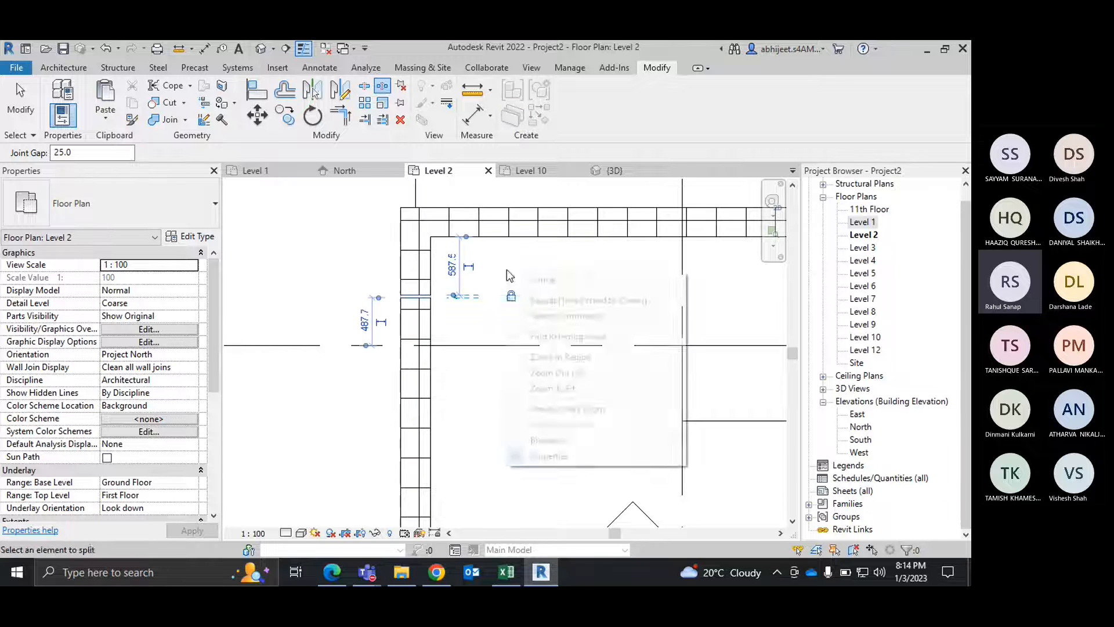
click(543, 280)
scroll(498, 278, up, 5)
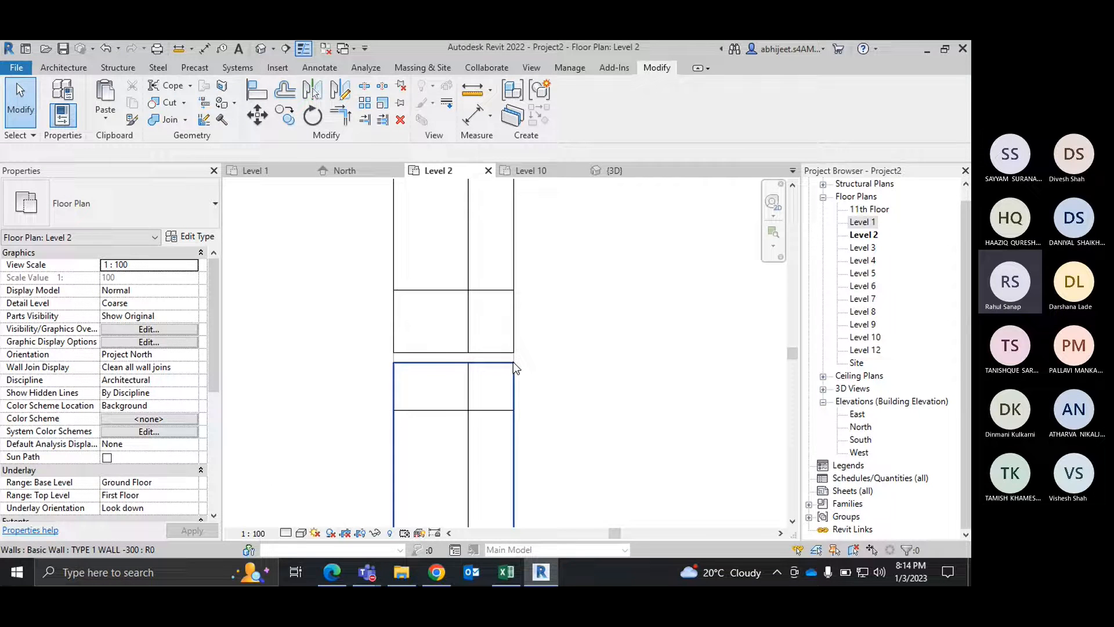
scroll(513, 361, down, 6)
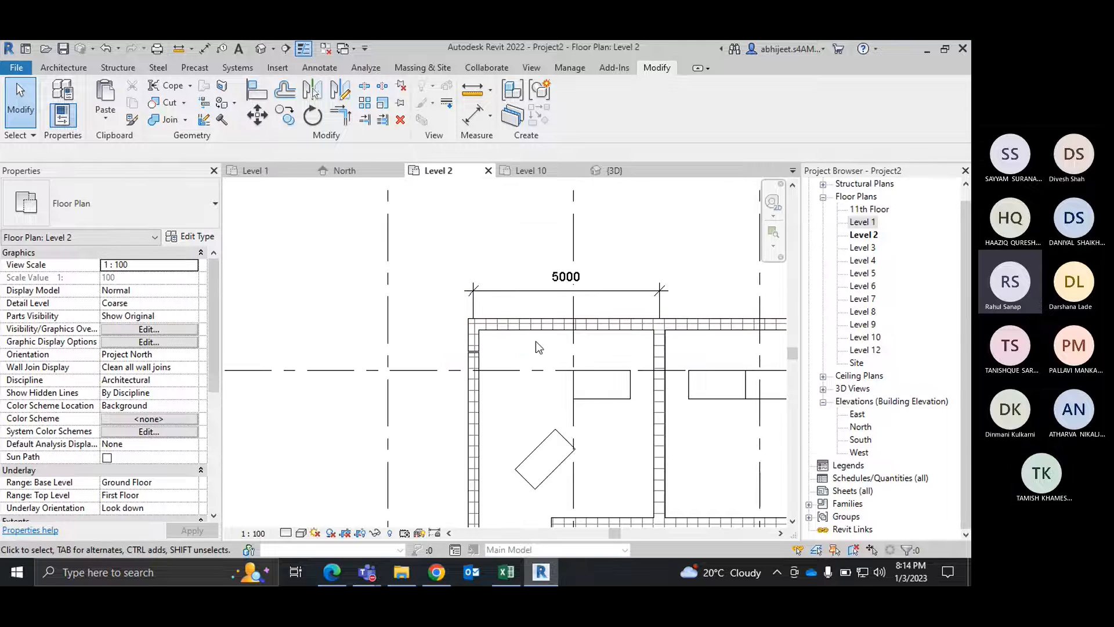
scroll(604, 324, up, 5)
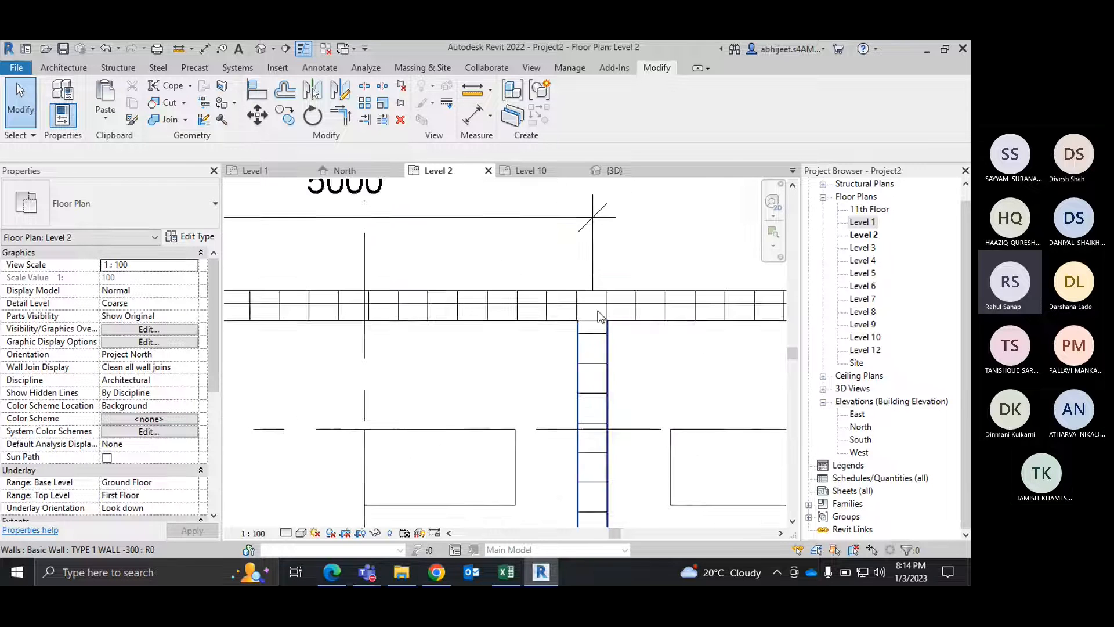
scroll(597, 311, down, 5)
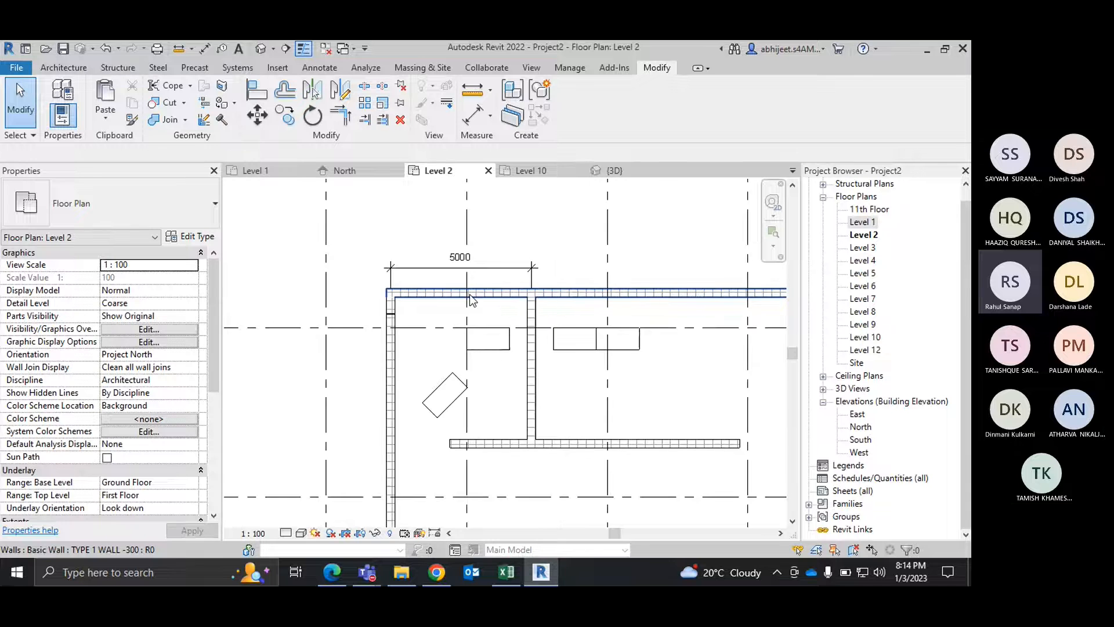
middle_drag(469, 294, 412, 270)
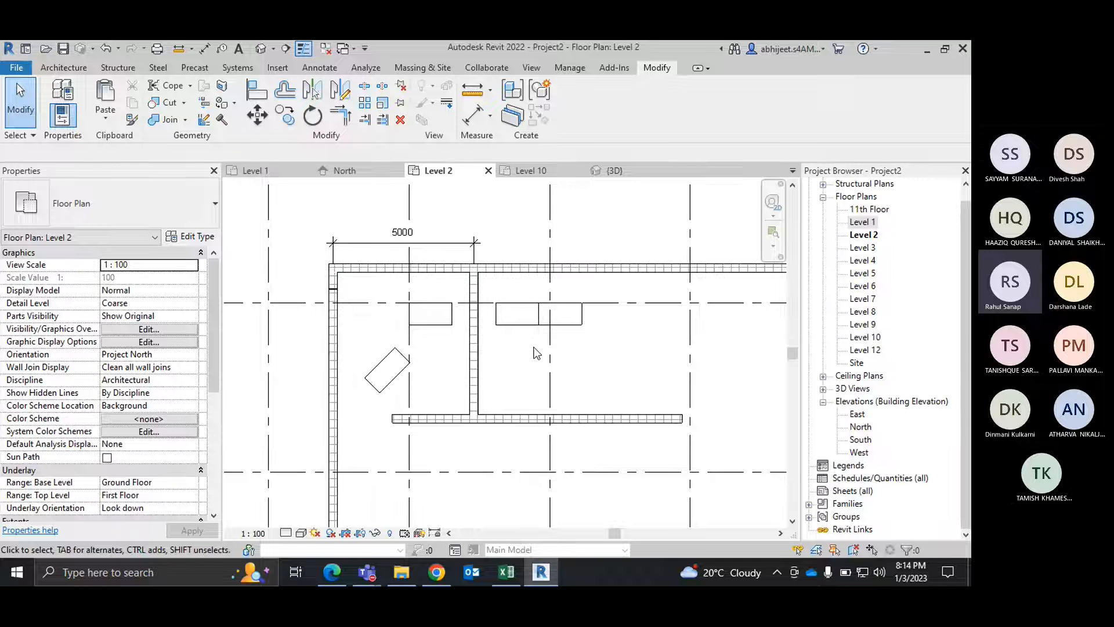
scroll(459, 264, up, 2)
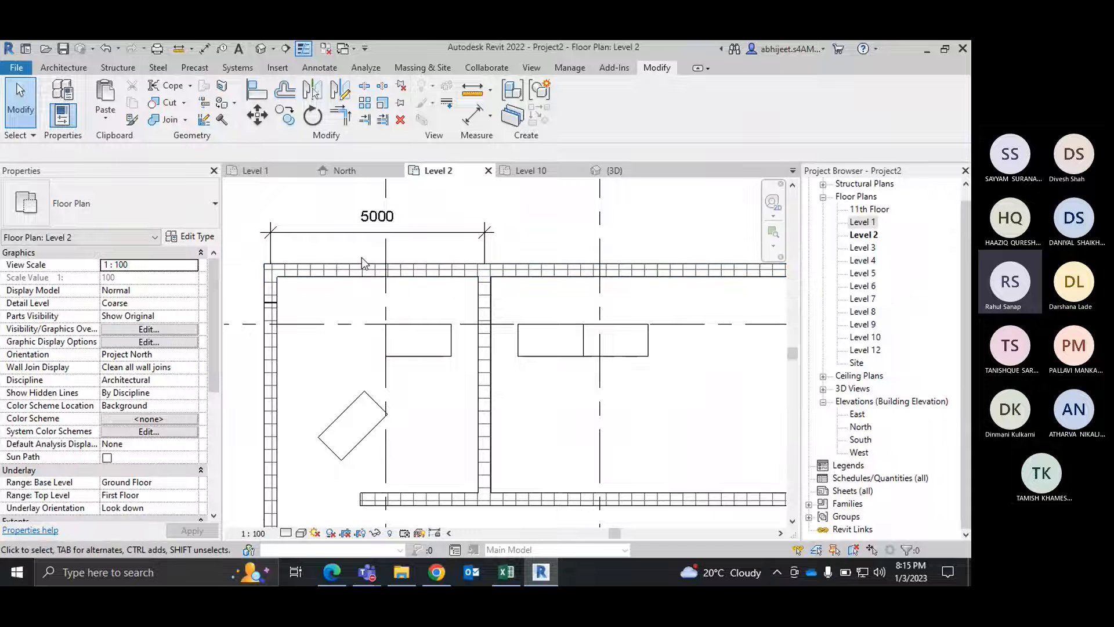
scroll(538, 272, down, 3)
Step: Select a top-storey outer wall in the 3D view and extend the selection to all instances of its type
click(534, 269)
middle_drag(539, 340, 573, 310)
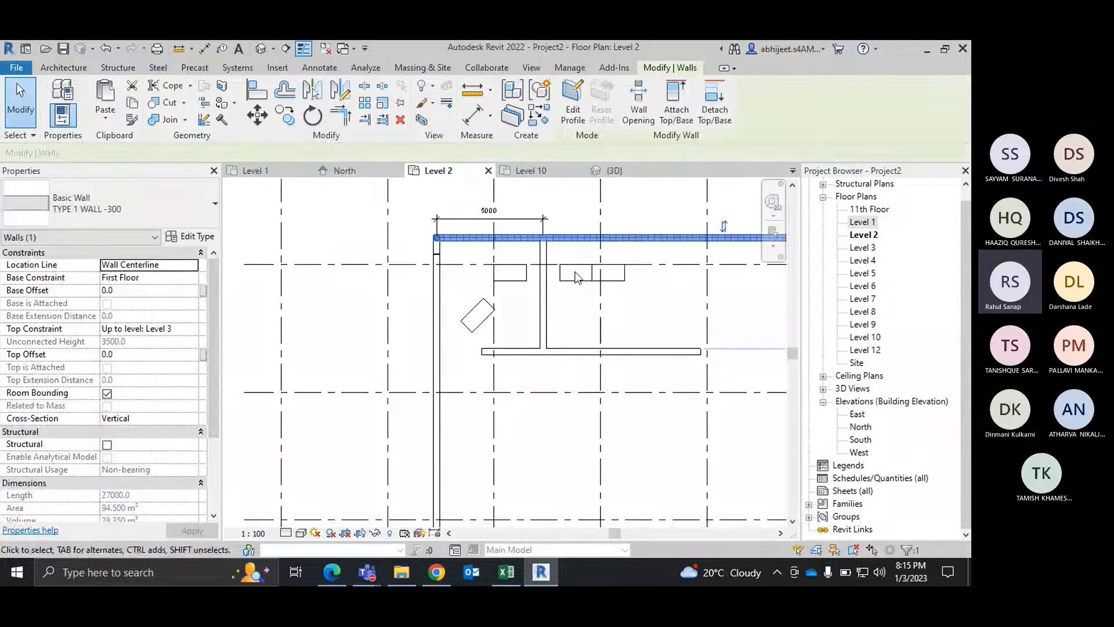
click(616, 170)
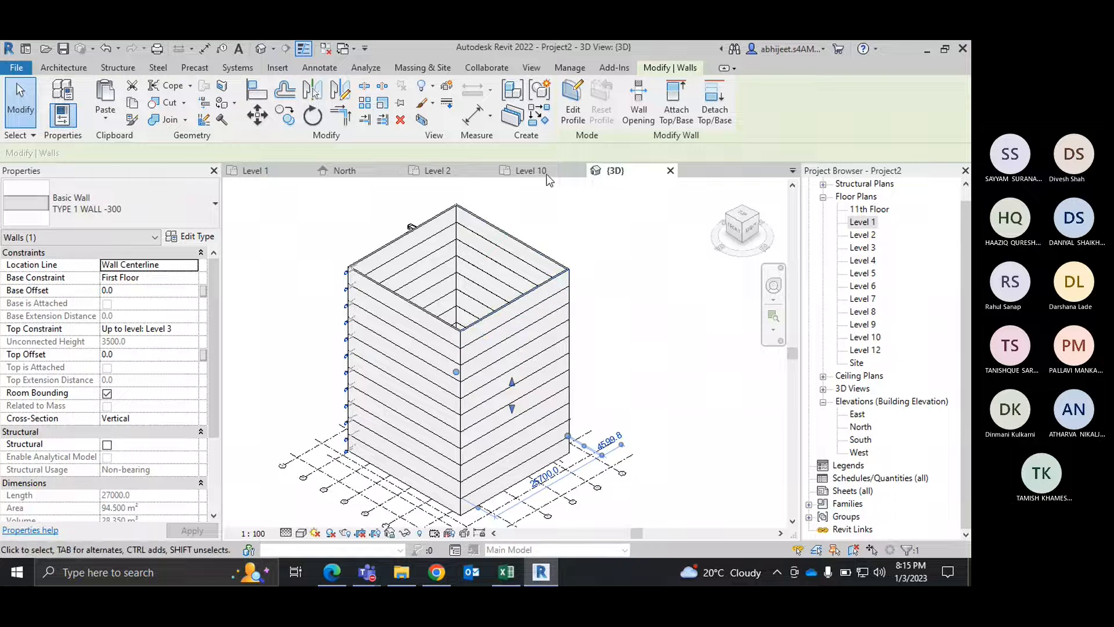
click(531, 290)
key(s)
key(a)
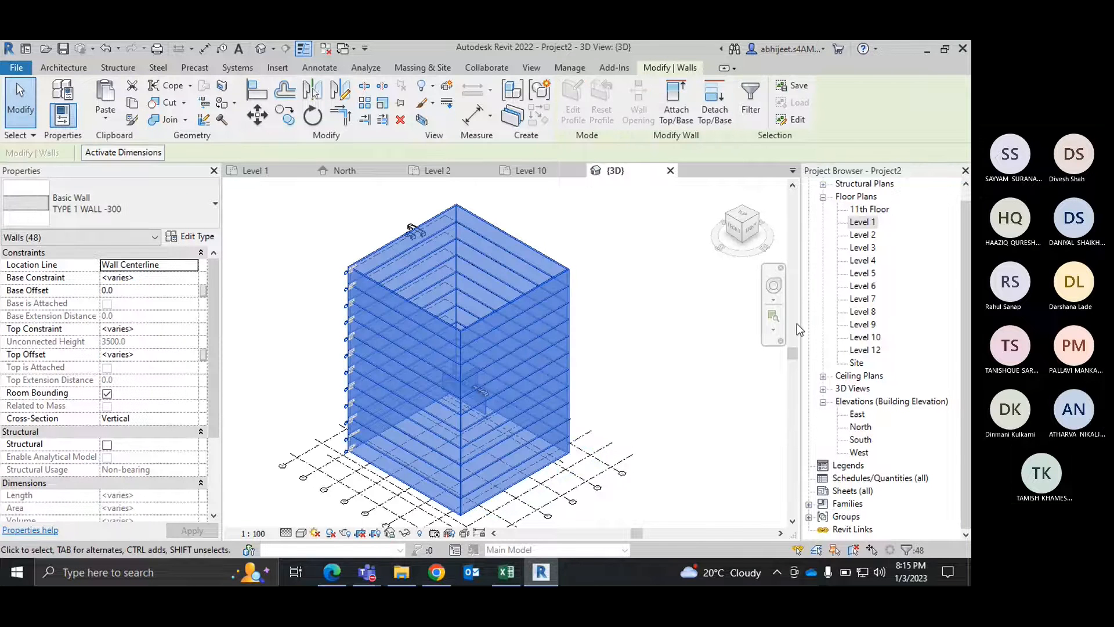
Step: Open the North elevation and bring the full building height into view
double_click(865, 439)
double_click(861, 427)
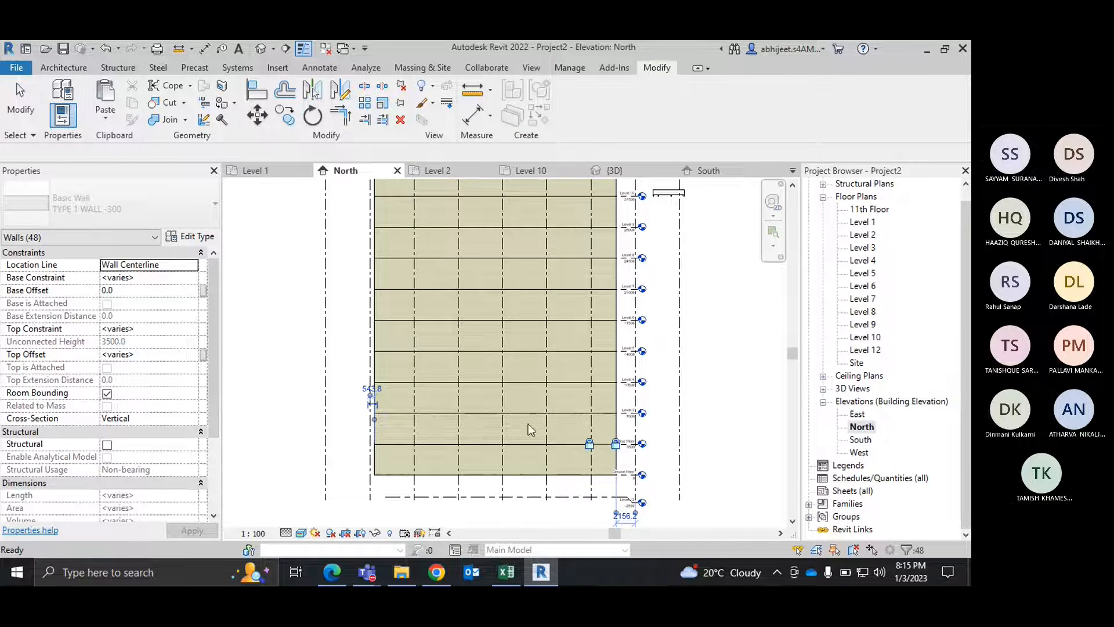
scroll(528, 422, down, 3)
scroll(453, 273, up, 1)
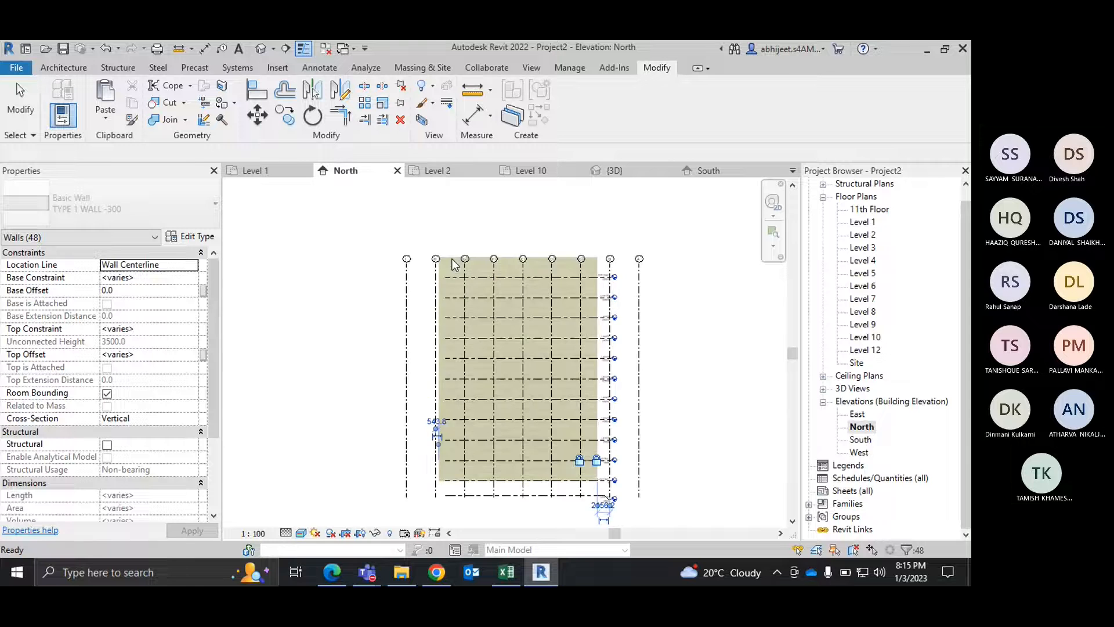
Step: Window-select the elements above Level 3, filter the selection down to Walls only, and delete them
scroll(454, 265, up, 2)
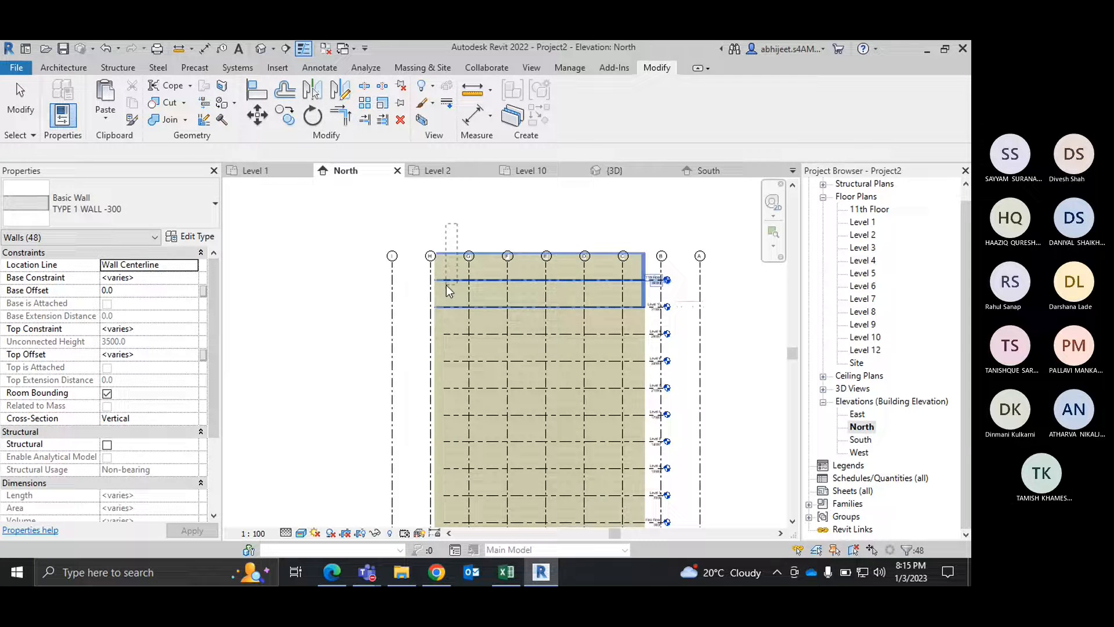
drag(348, 216, 756, 510)
scroll(431, 289, down, 3)
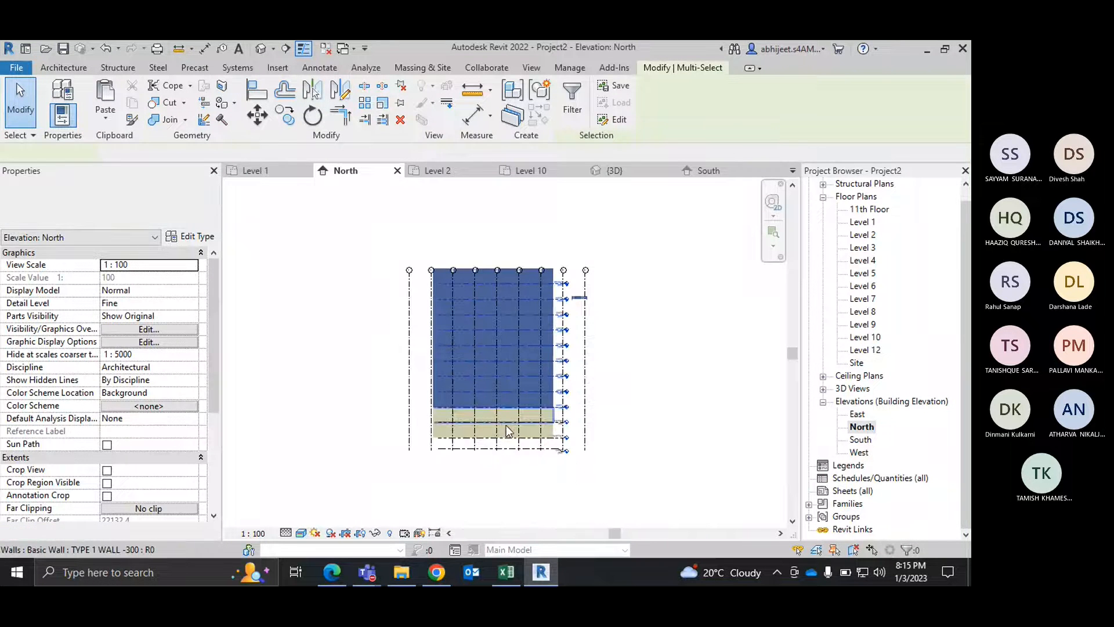
scroll(447, 423, up, 4)
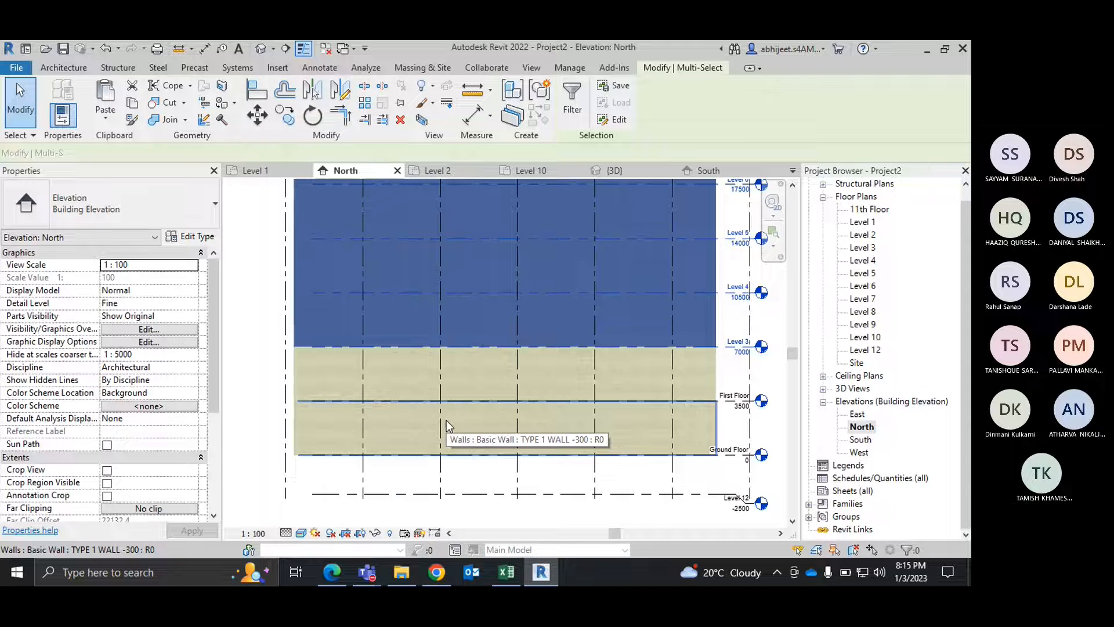
scroll(373, 390, down, 2)
click(572, 100)
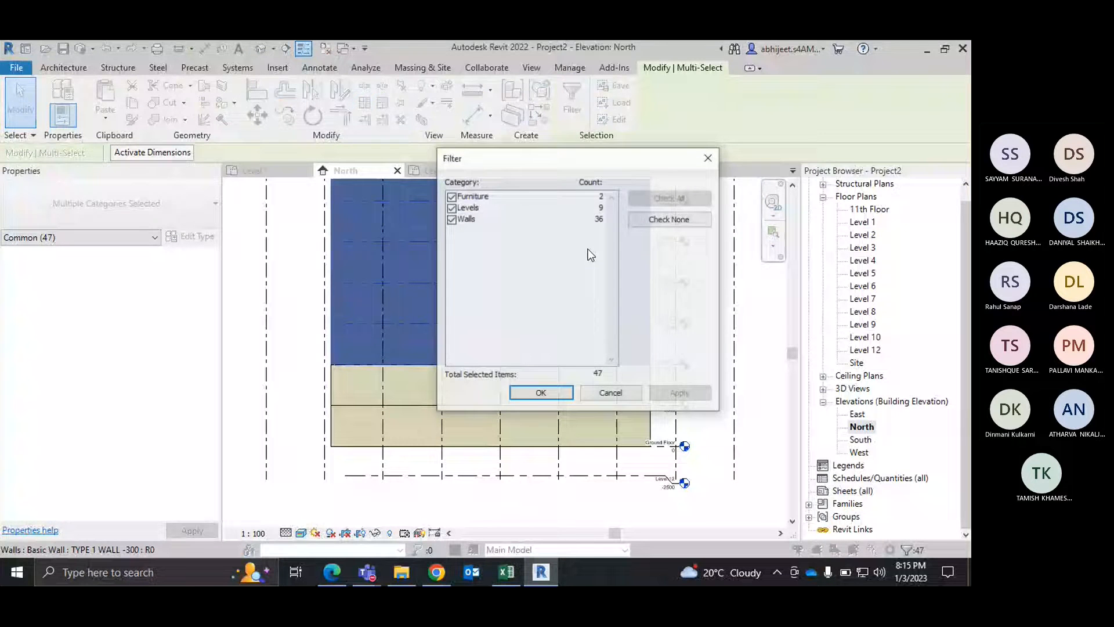
click(669, 219)
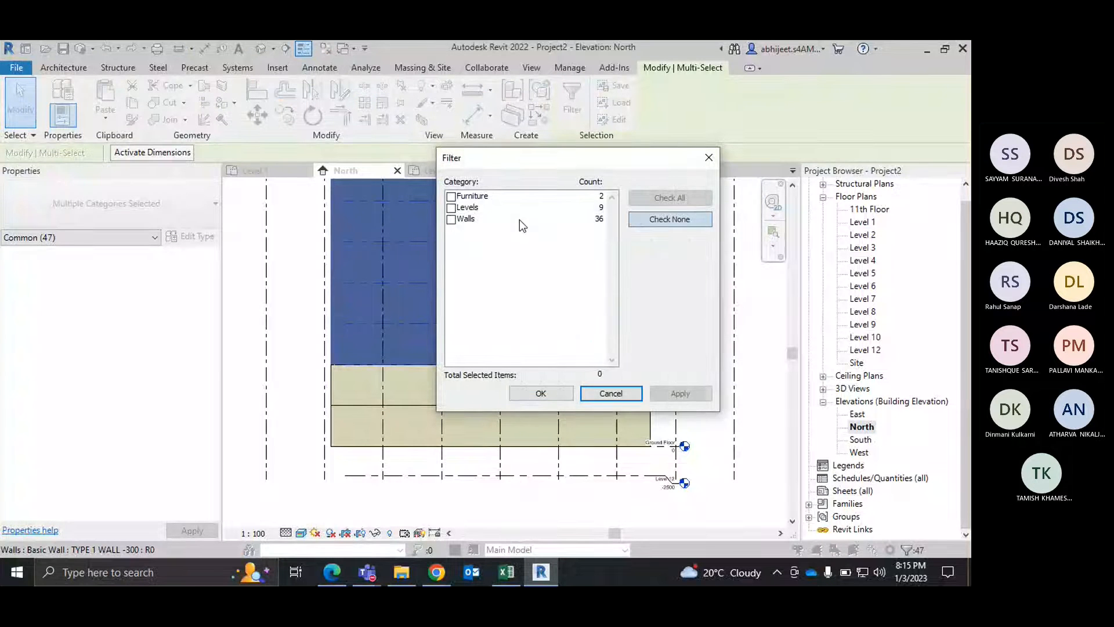
click(451, 220)
click(540, 393)
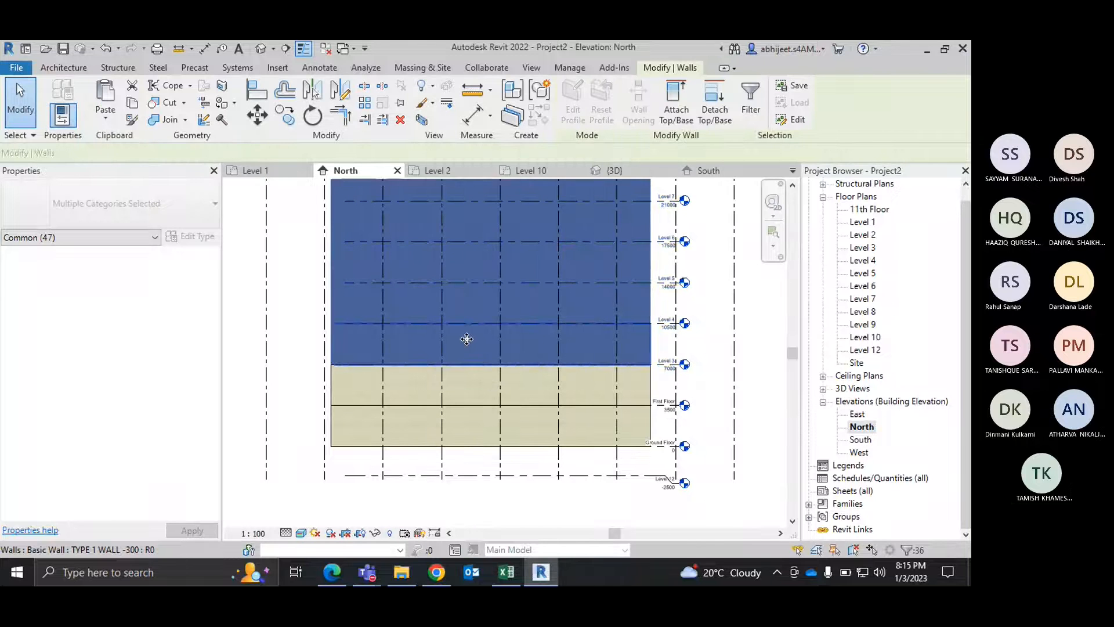
key(Escape)
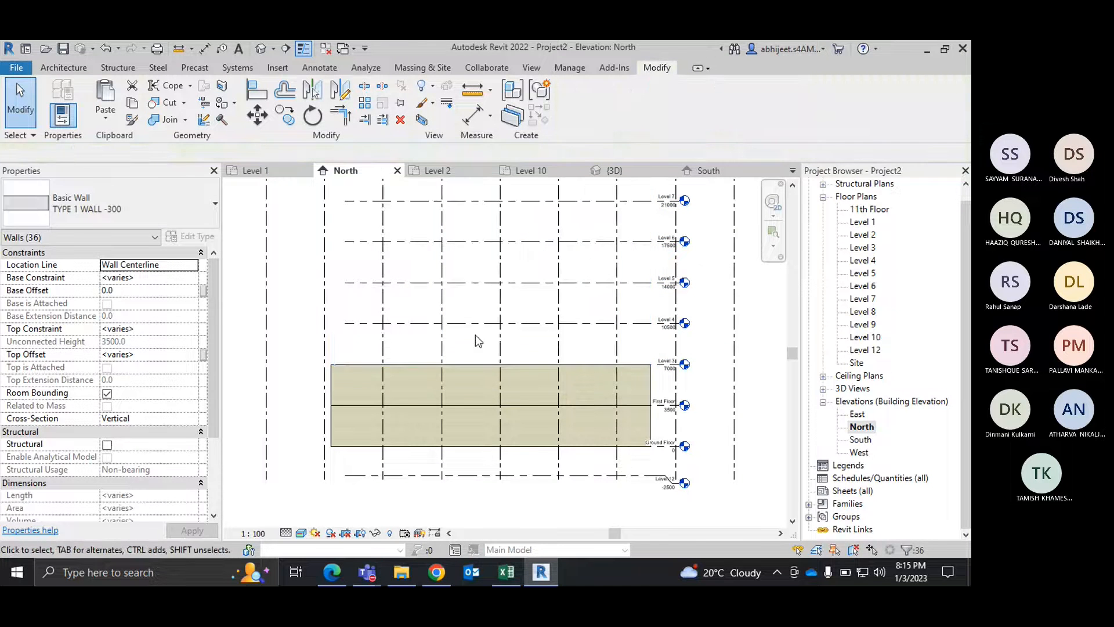
Step: Delete the north outer wall between First Floor and Level 3 in the North elevation
click(362, 377)
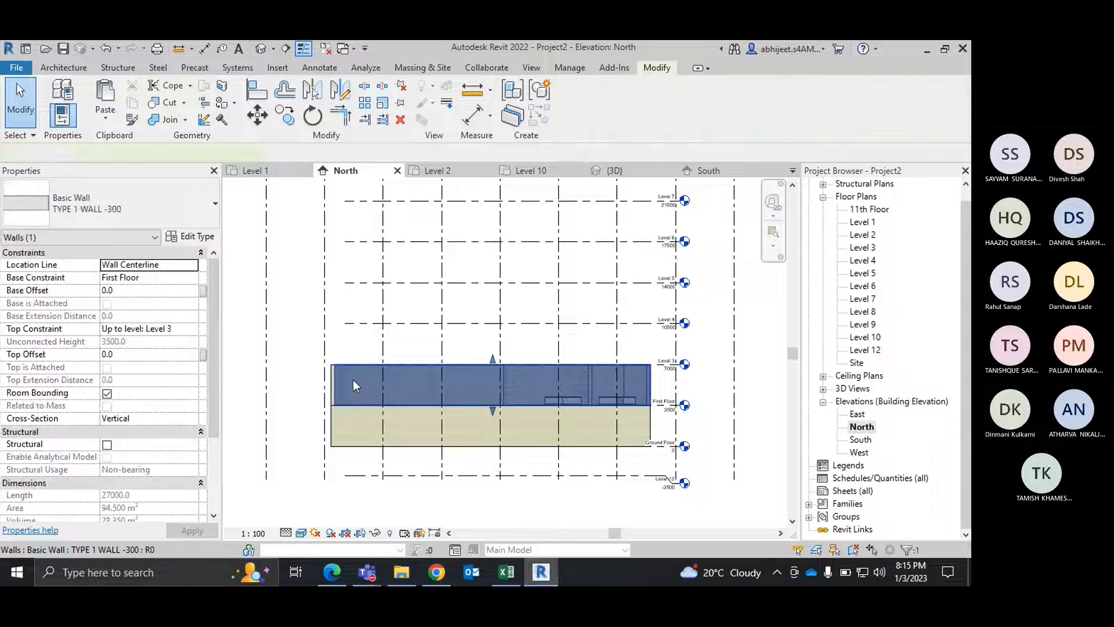
key(Delete)
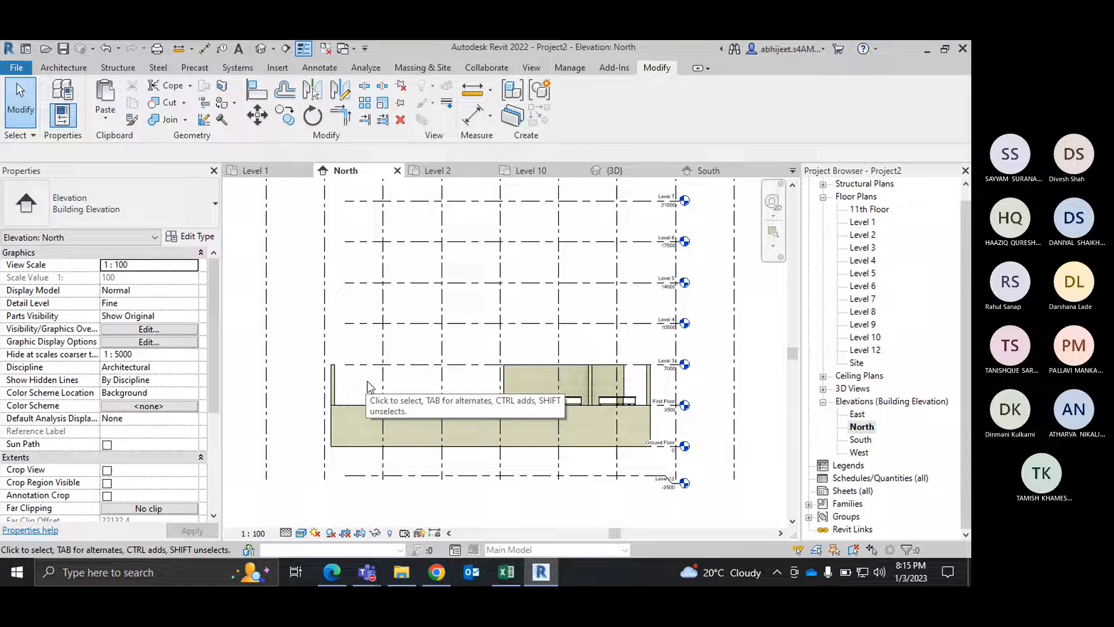
click(520, 381)
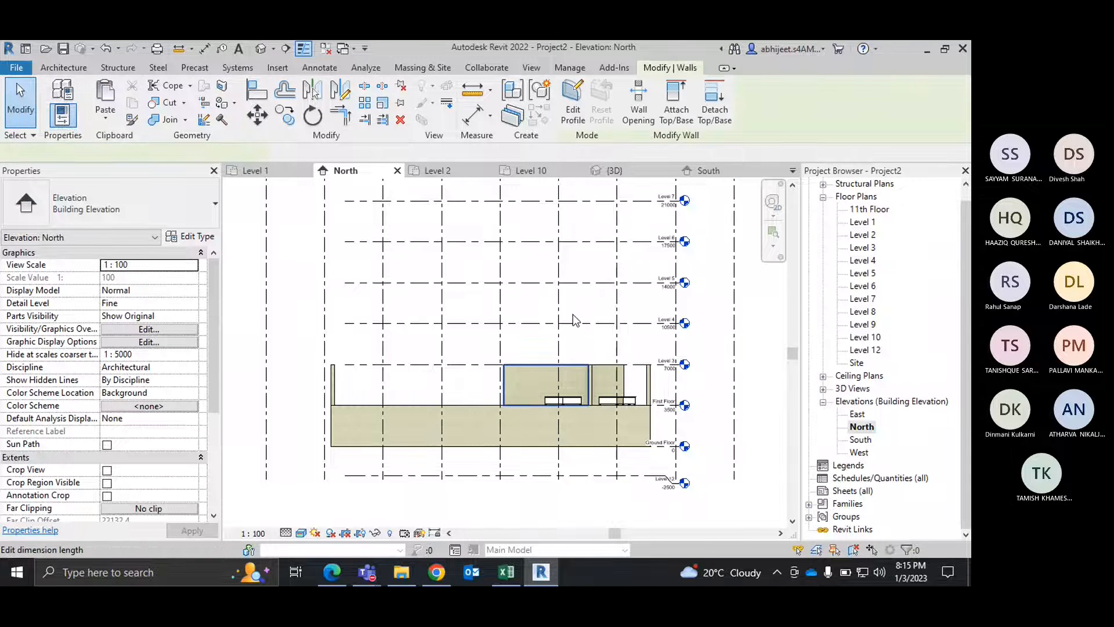
click(739, 264)
Step: In the 3D view, delete the remaining First Floor walls, including the partitions and the short split piece, keeping the desks and Ground Floor walls
click(616, 171)
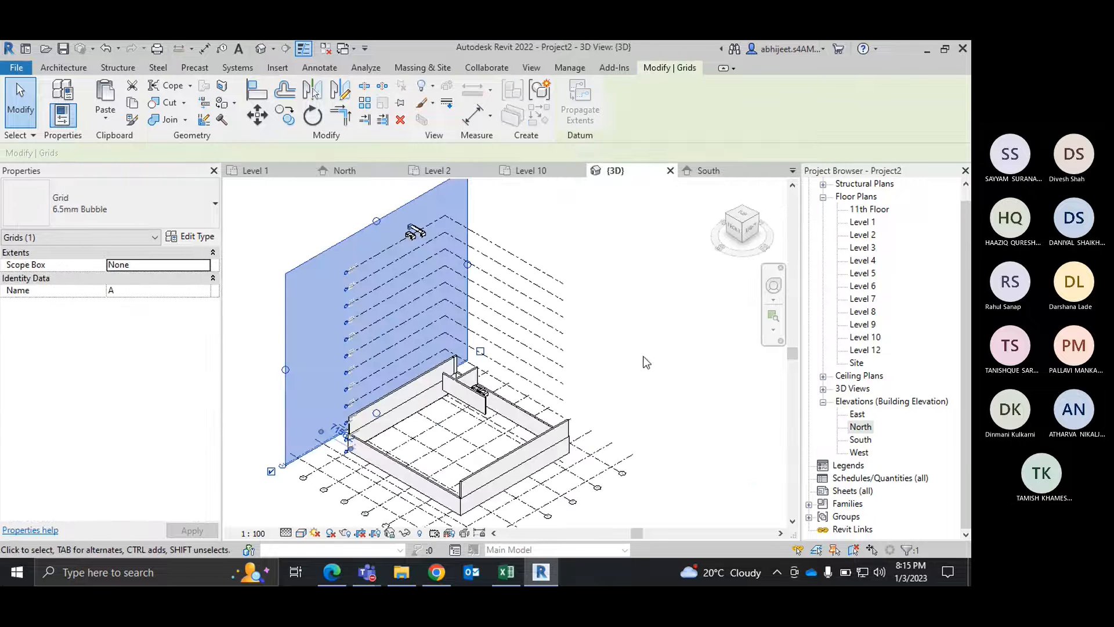
click(646, 335)
click(393, 406)
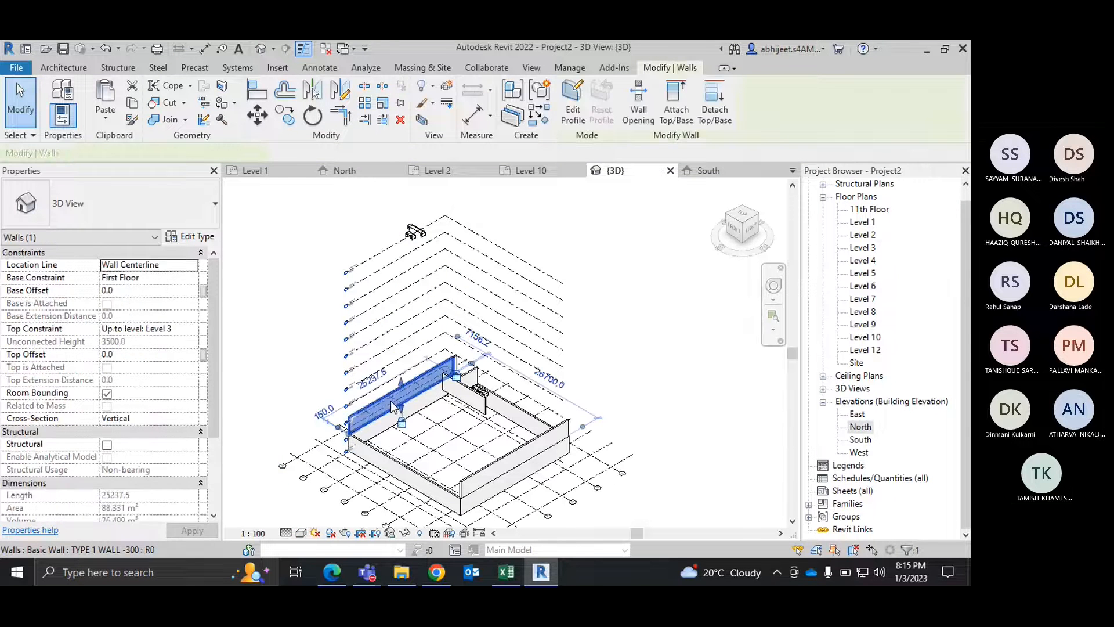
key(Escape)
scroll(441, 400, up, 4)
scroll(509, 332, up, 2)
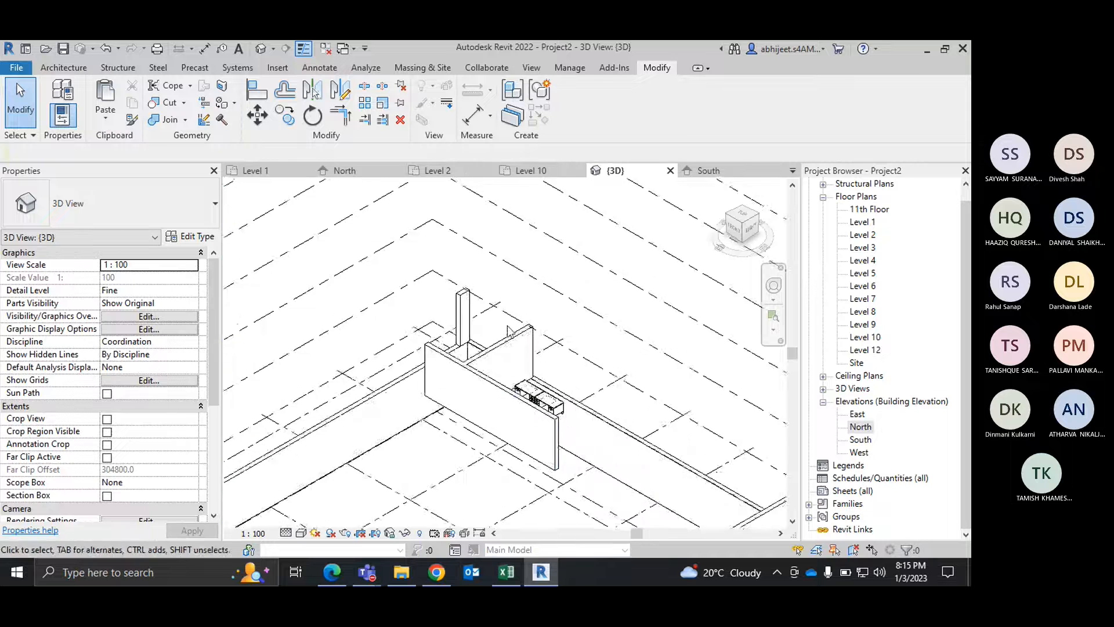
scroll(510, 332, up, 3)
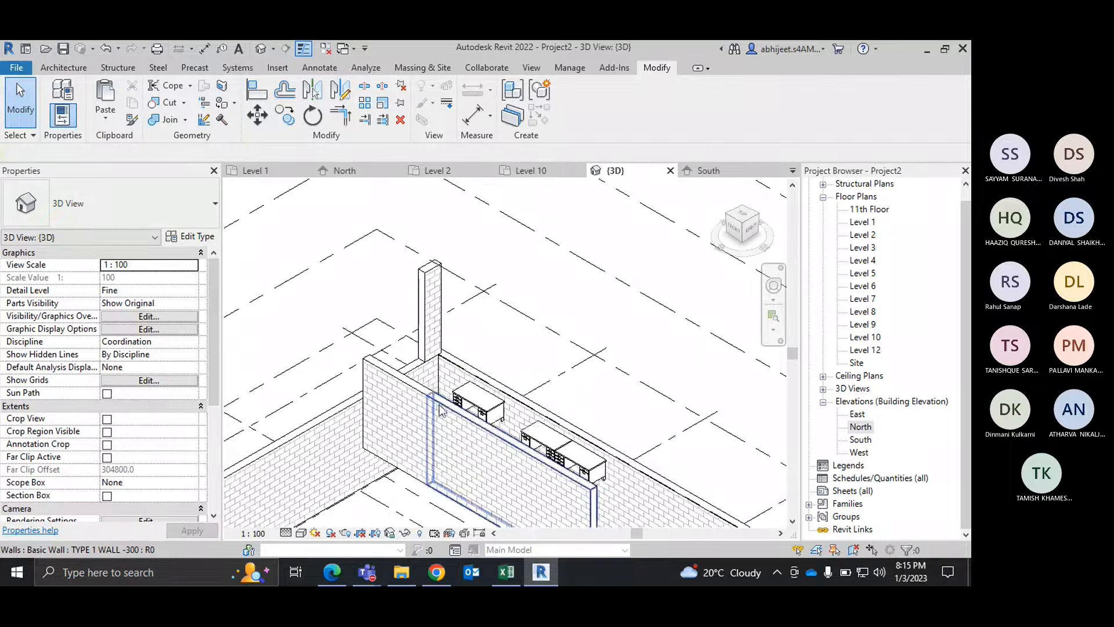
click(404, 411)
scroll(497, 320, down, 5)
key(Escape)
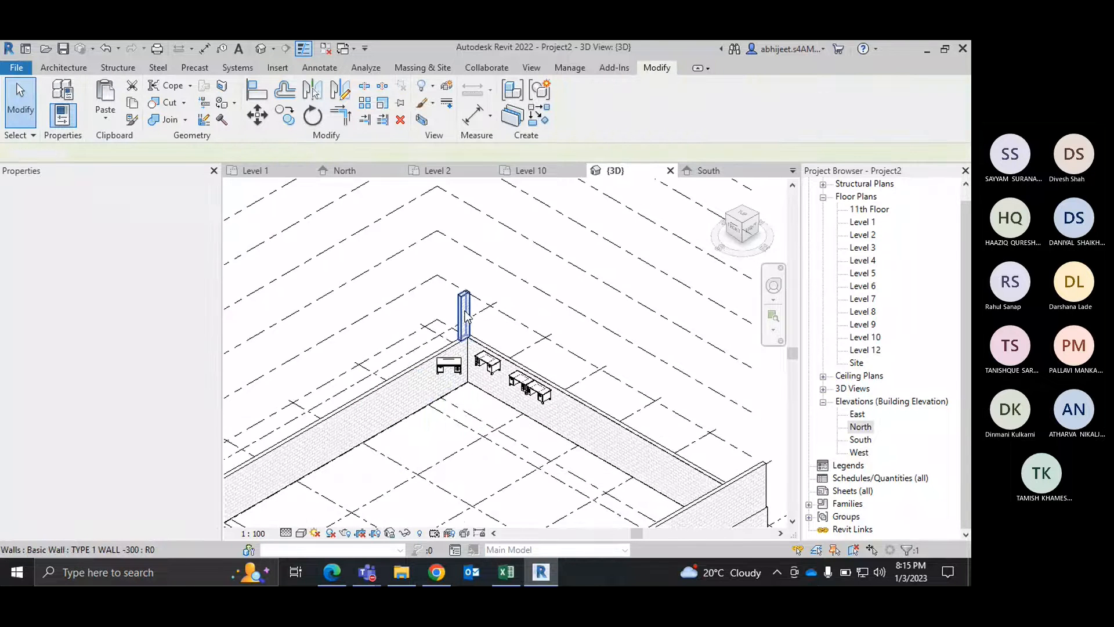
scroll(496, 313, down, 3)
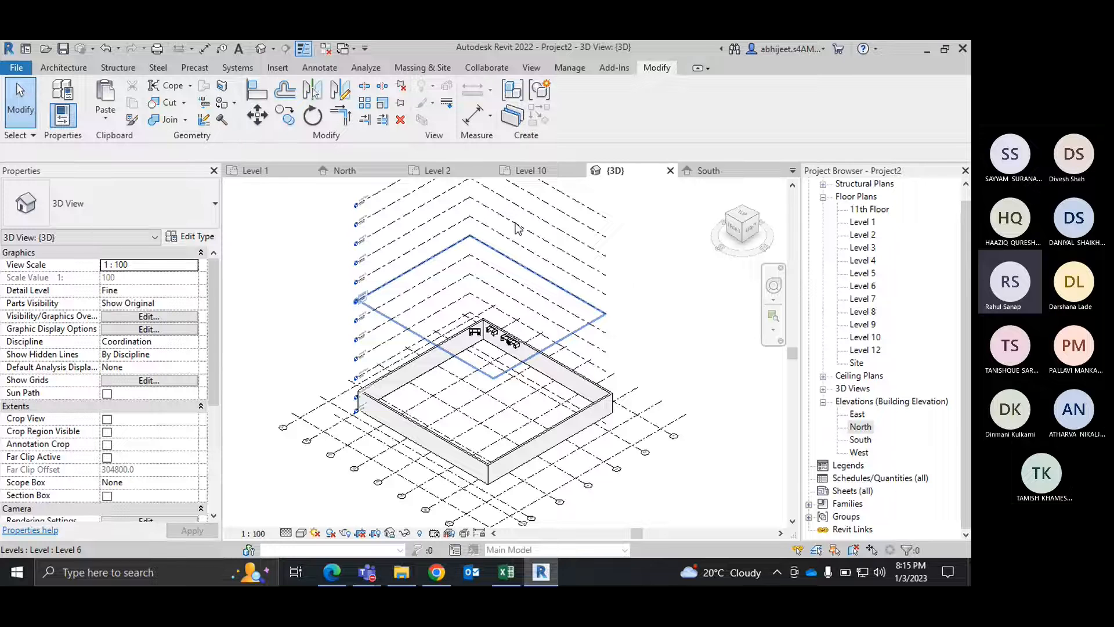
Step: In the Level 1 plan, draw a wall similar to the top outer wall, running about 7900 mm perpendicularly down from it, and end the command
click(255, 170)
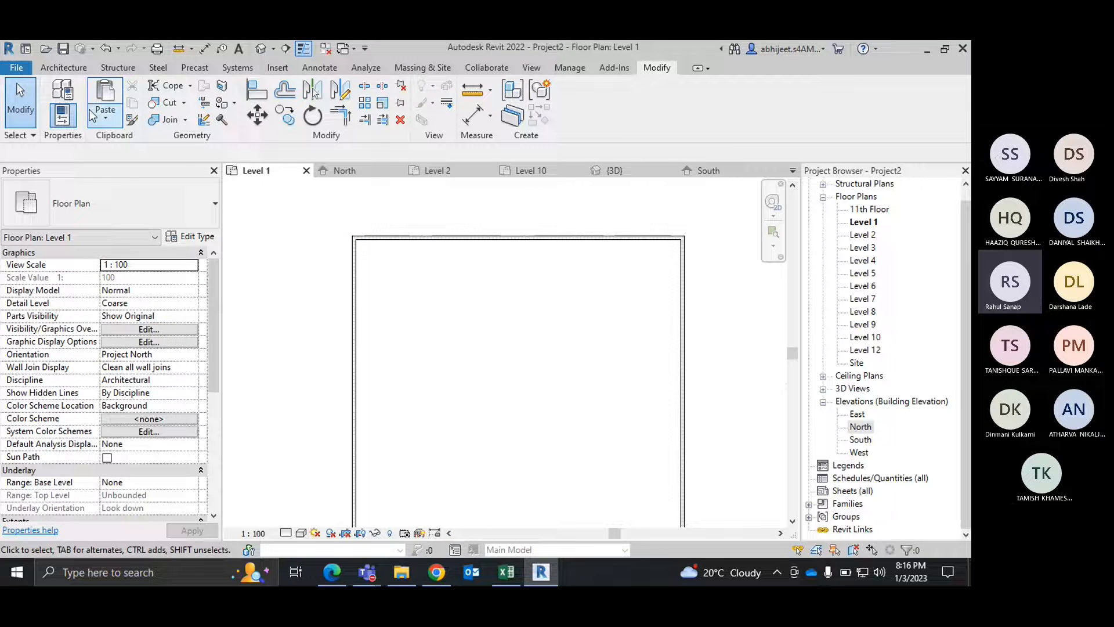
click(74, 72)
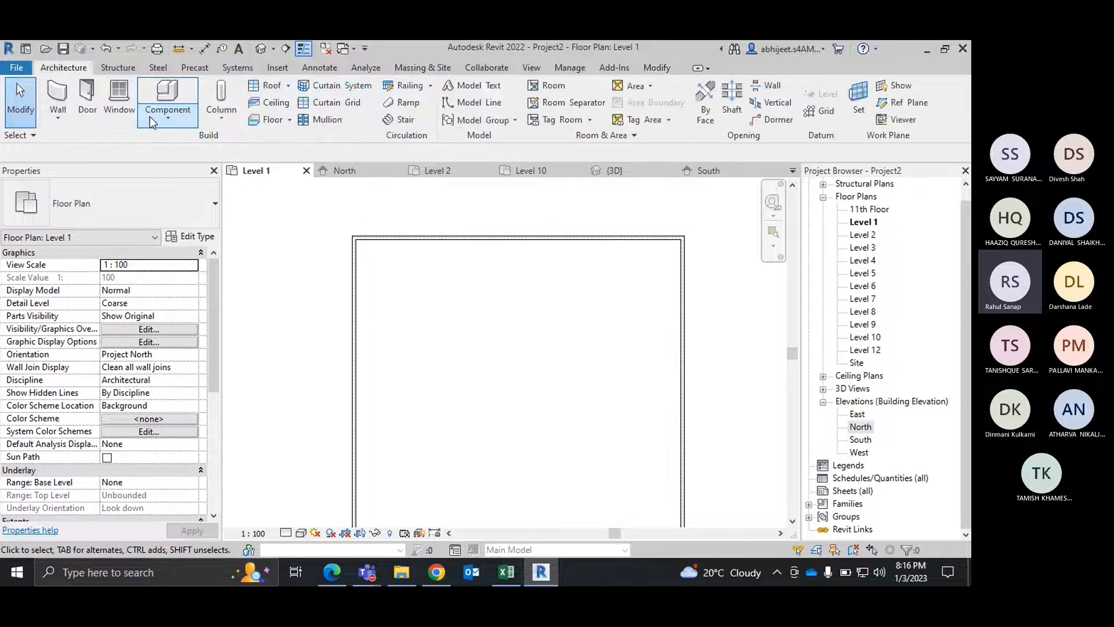
right_click(410, 239)
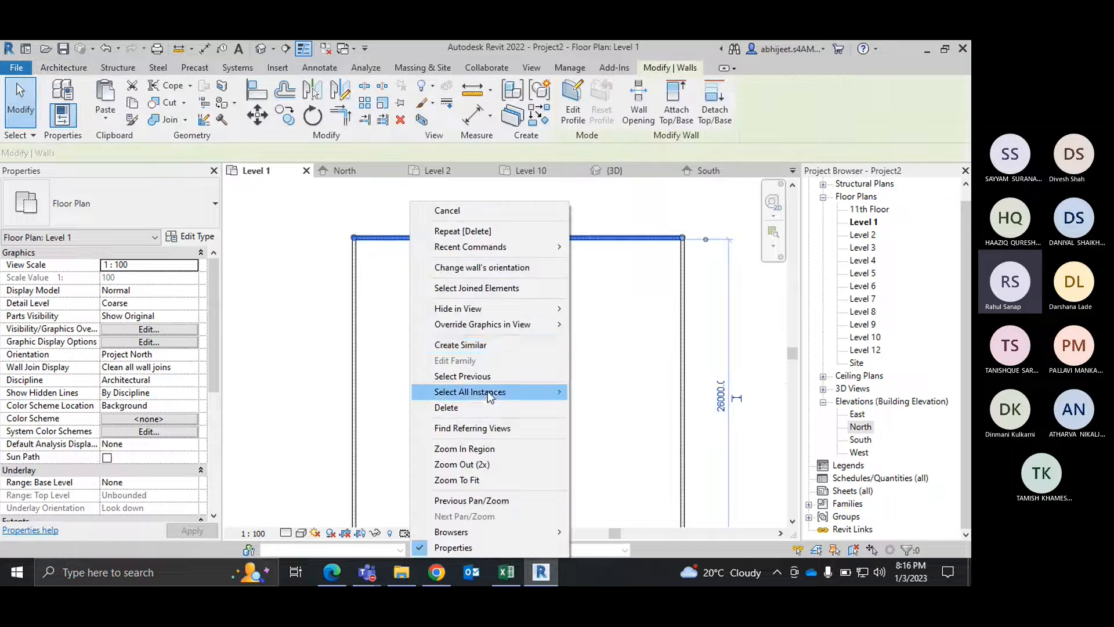
click(486, 344)
click(486, 237)
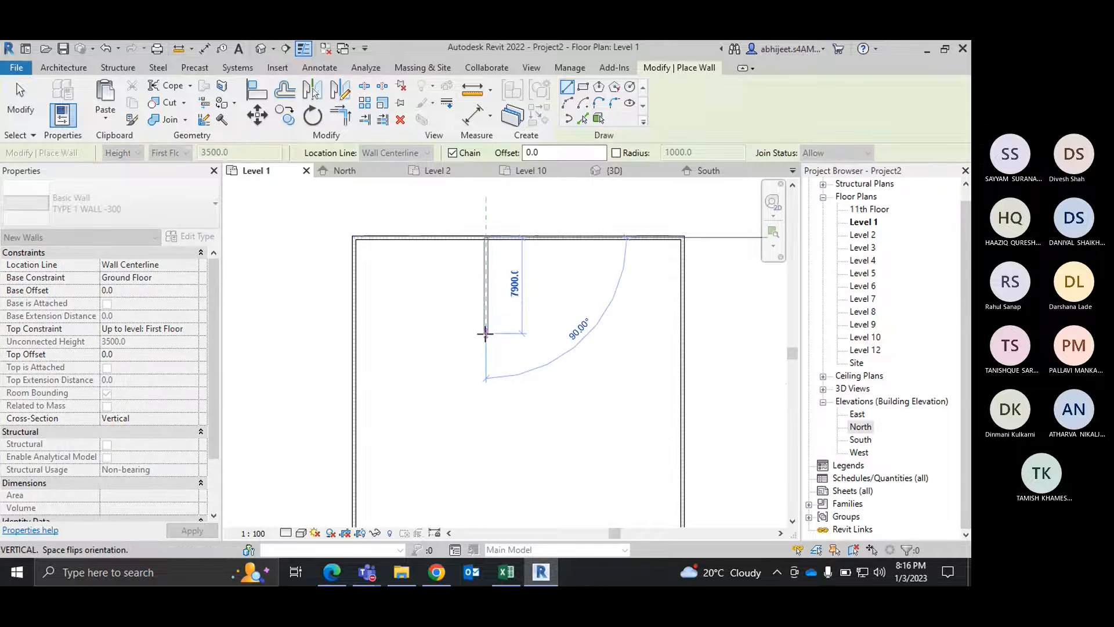
click(486, 337)
key(Escape)
key(Escape)
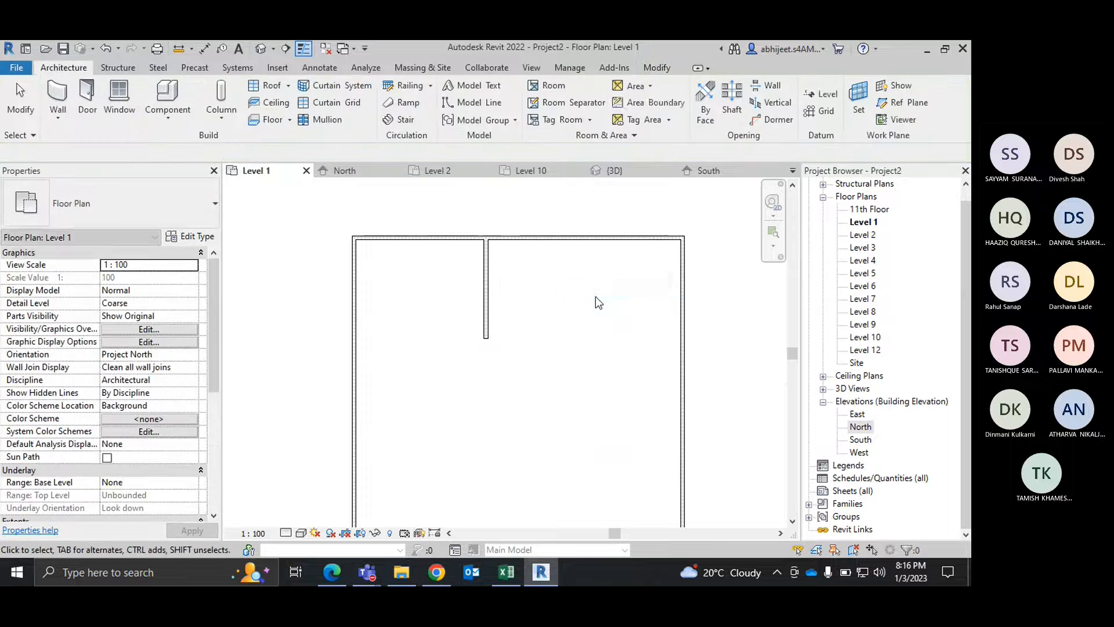
Step: Open the 3D view and set its visual style to Realistic
scroll(534, 266, up, 2)
scroll(524, 281, down, 1)
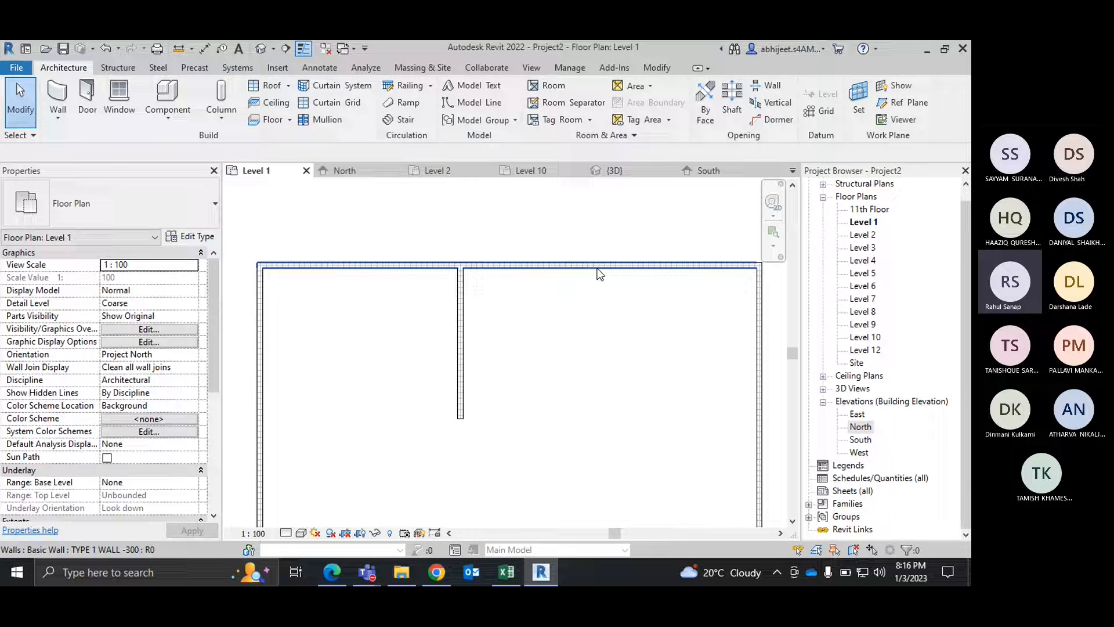
scroll(572, 274, down, 2)
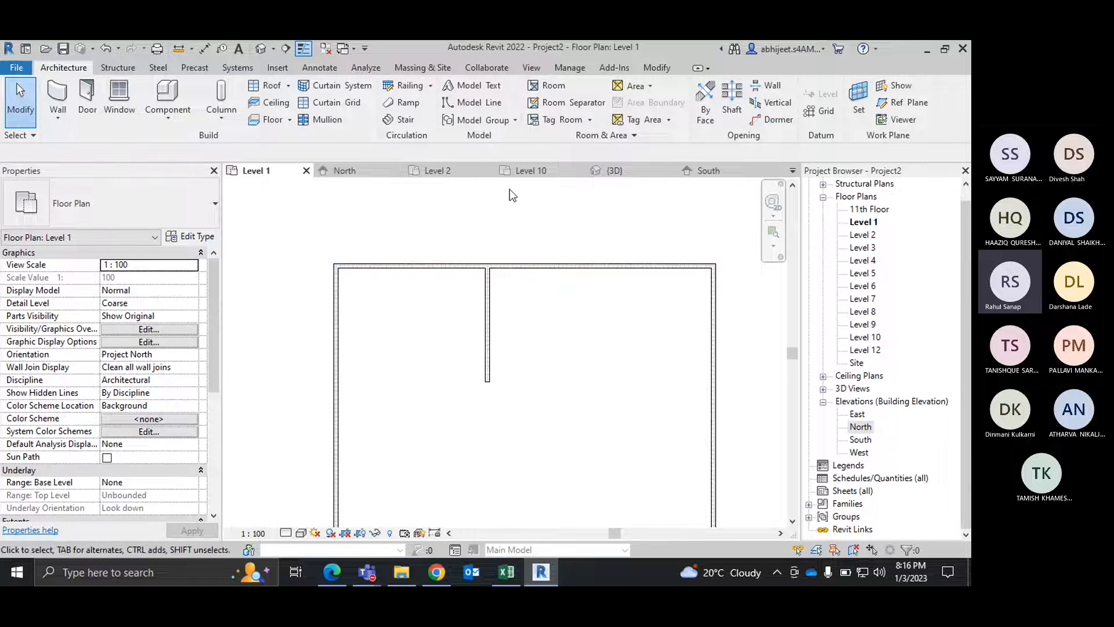
click(625, 172)
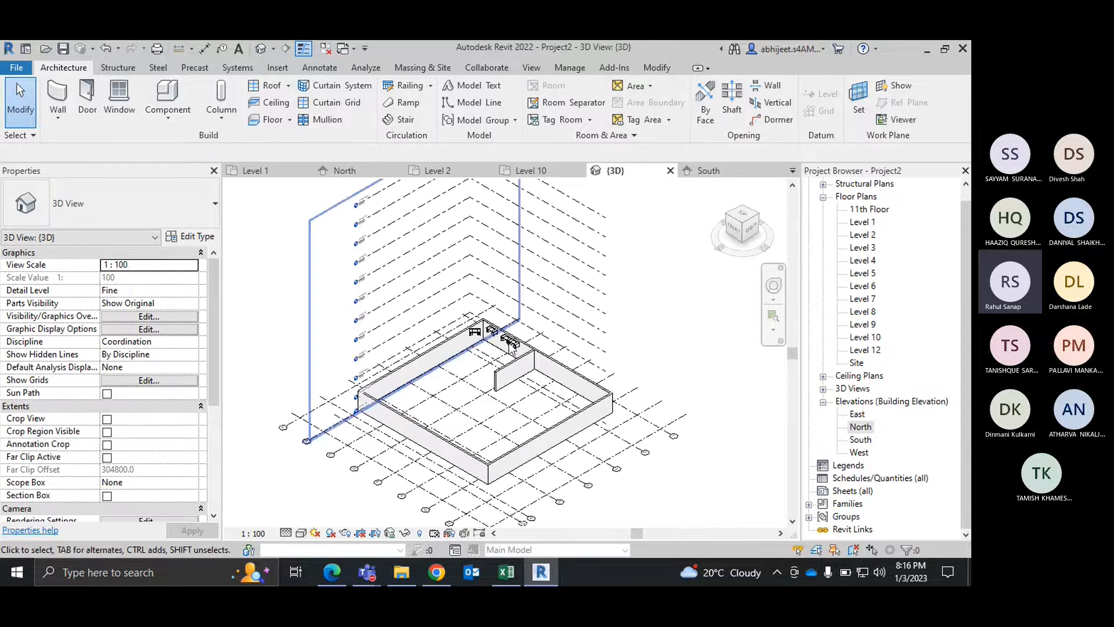
scroll(512, 347, up, 5)
click(302, 533)
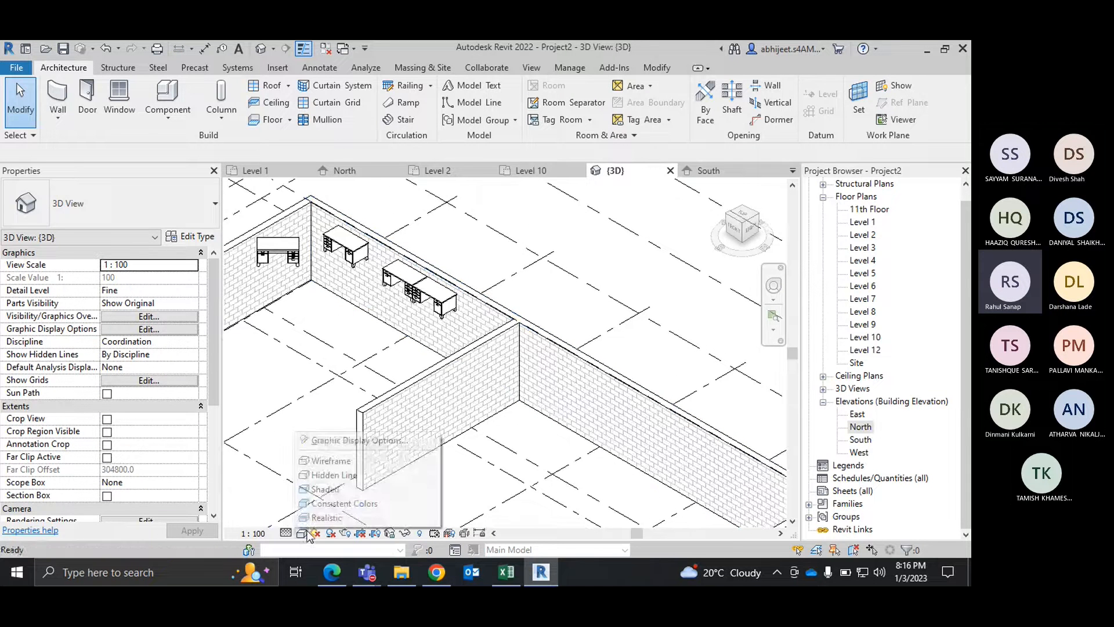
click(325, 489)
Step: Delete the two adjoining 1525 x 762mm desks closest to the new partition along the outer wall
scroll(513, 332, up, 2)
scroll(586, 391, up, 3)
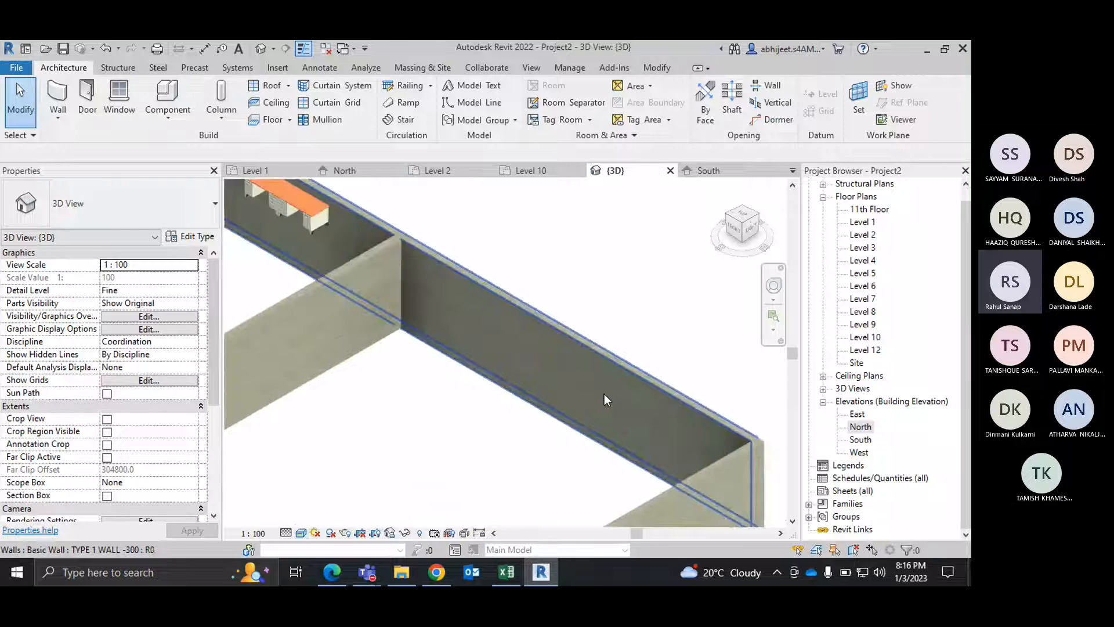
scroll(604, 393, up, 2)
middle_drag(472, 316, 652, 401)
scroll(652, 402, down, 1)
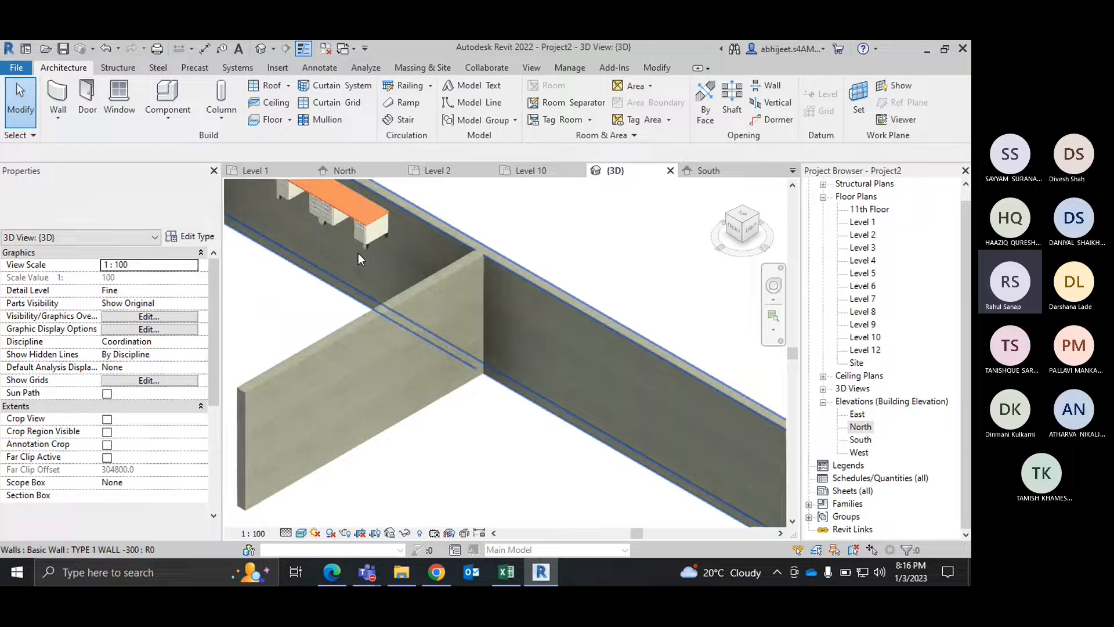
scroll(361, 252, down, 1)
click(363, 242)
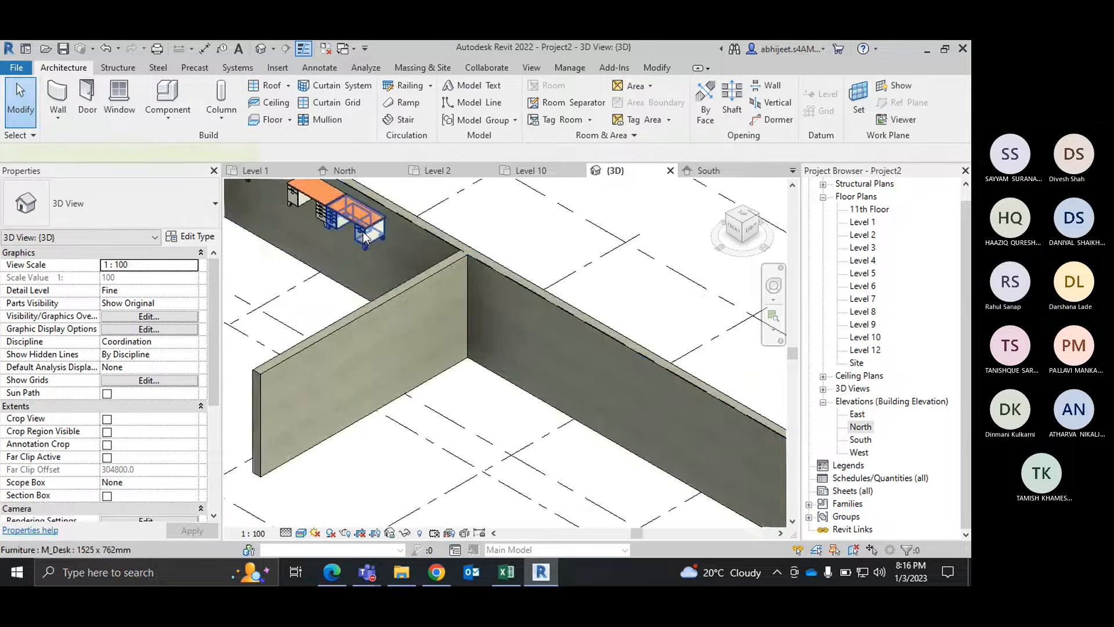
key(Delete)
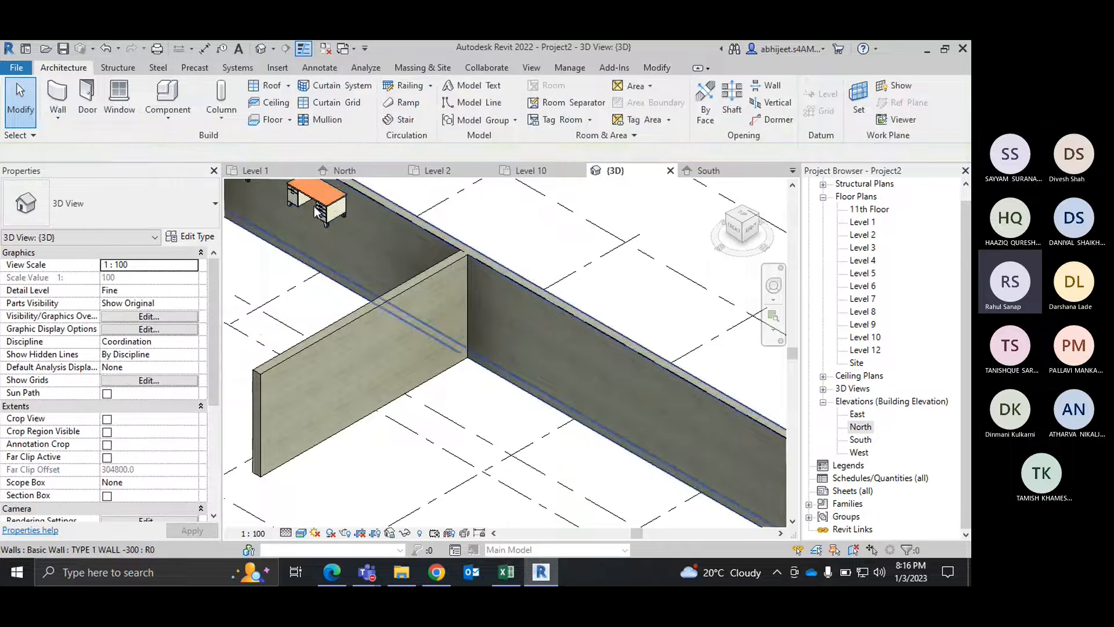
click(368, 222)
click(436, 195)
click(326, 200)
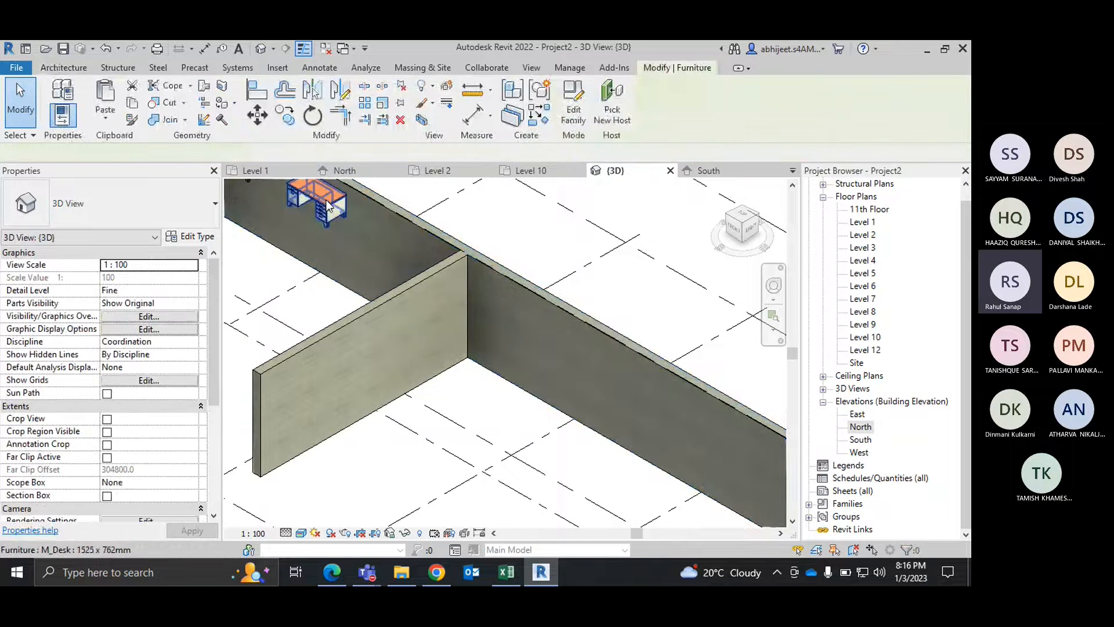
key(Delete)
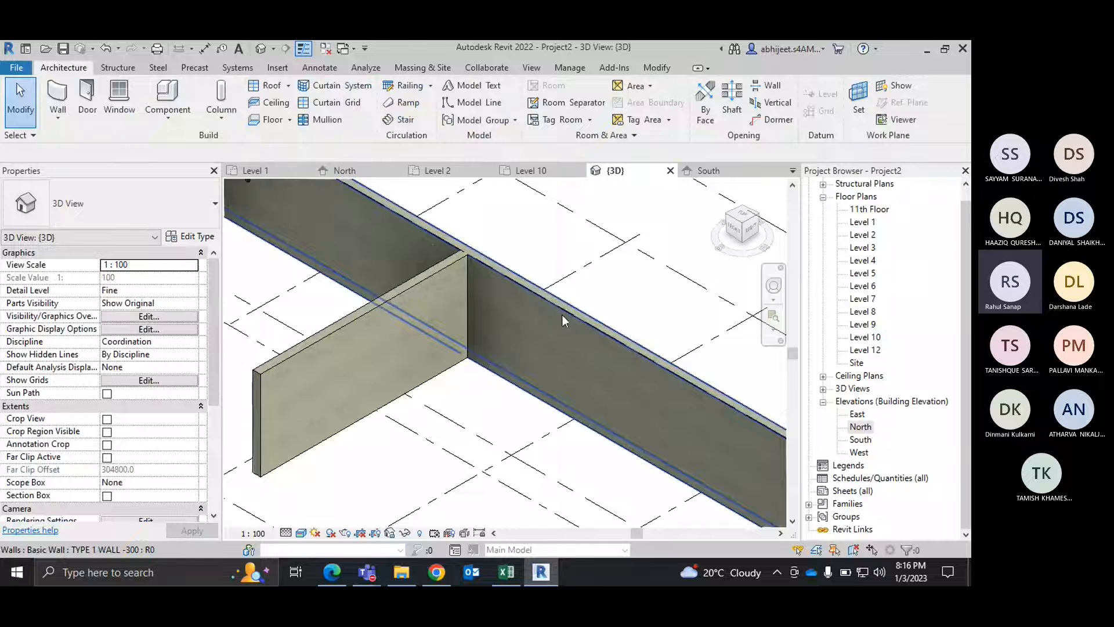
Step: Paint the inner face of the outer wall that meets the partition with the Parking Stripe material, and end the Paint command
scroll(504, 343, down, 3)
scroll(532, 311, up, 3)
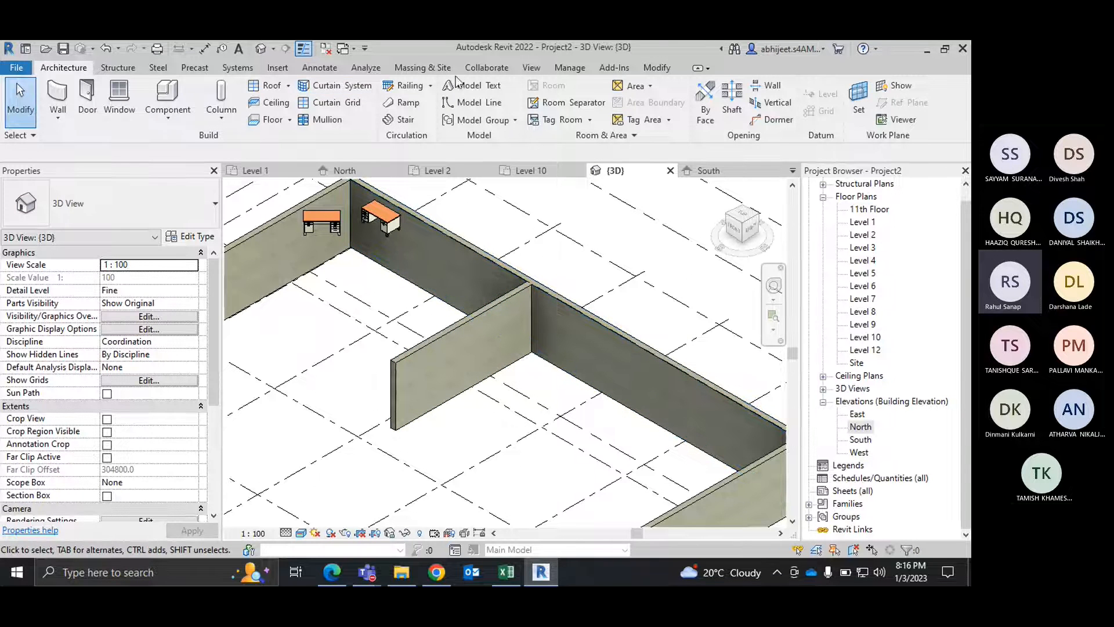
click(662, 69)
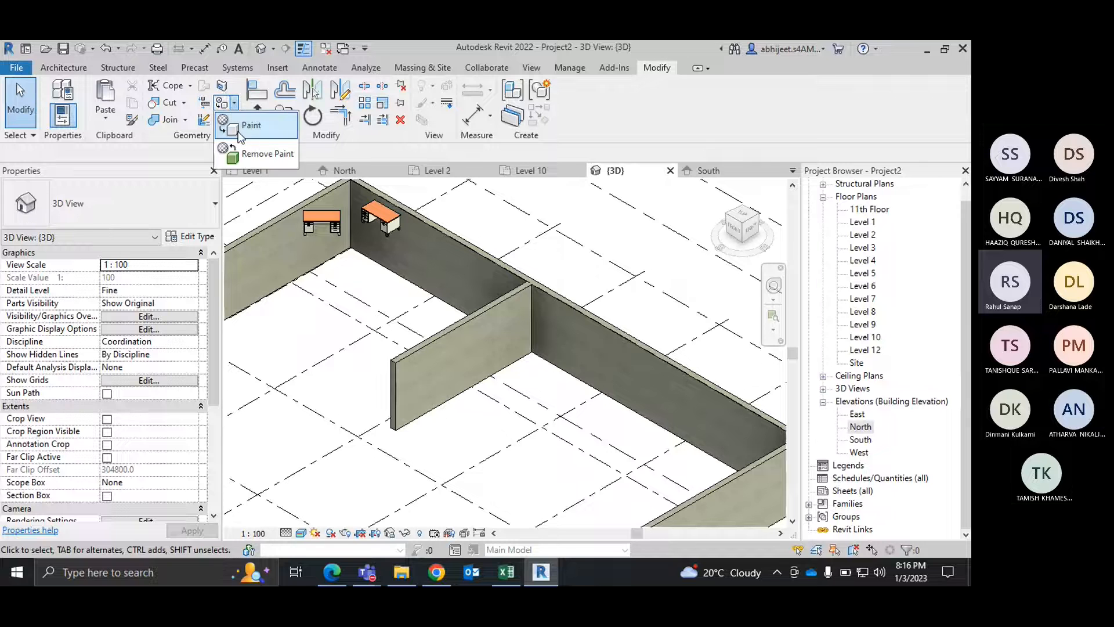
key(p)
key(t)
click(110, 221)
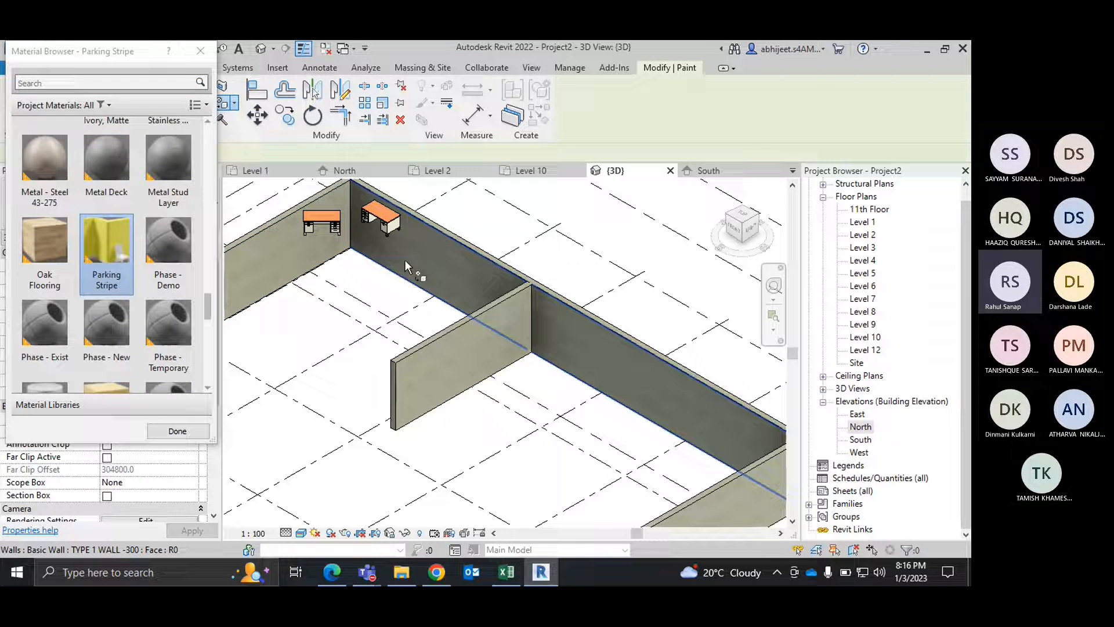
click(424, 254)
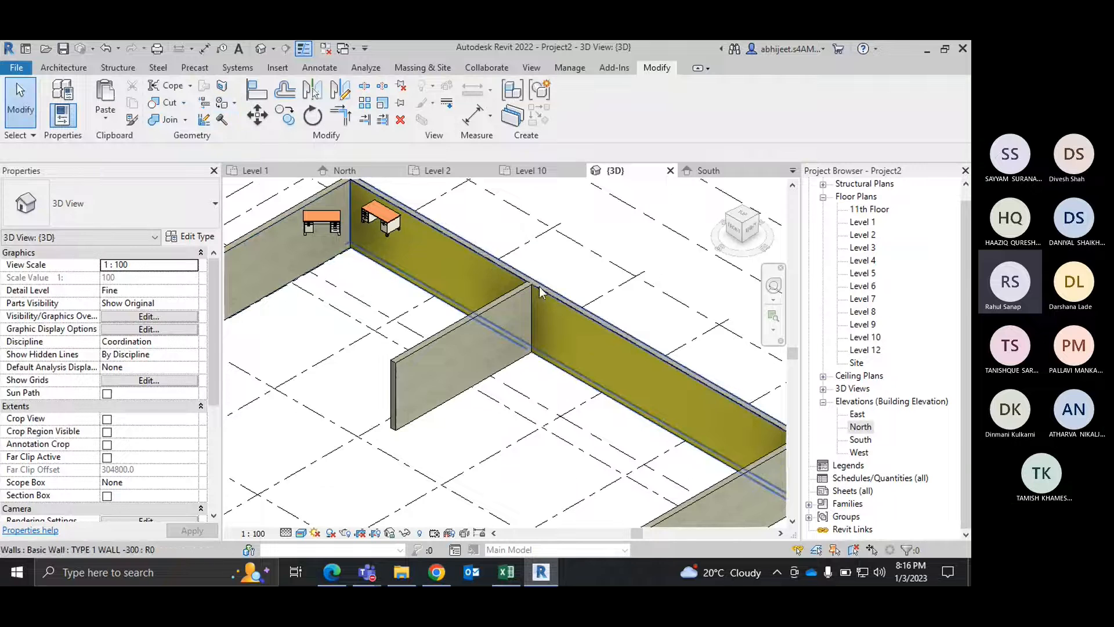
Step: In the Level 1 plan, split the top outer wall where the partition joins it, without deleting the inner segment, and end the command
click(267, 172)
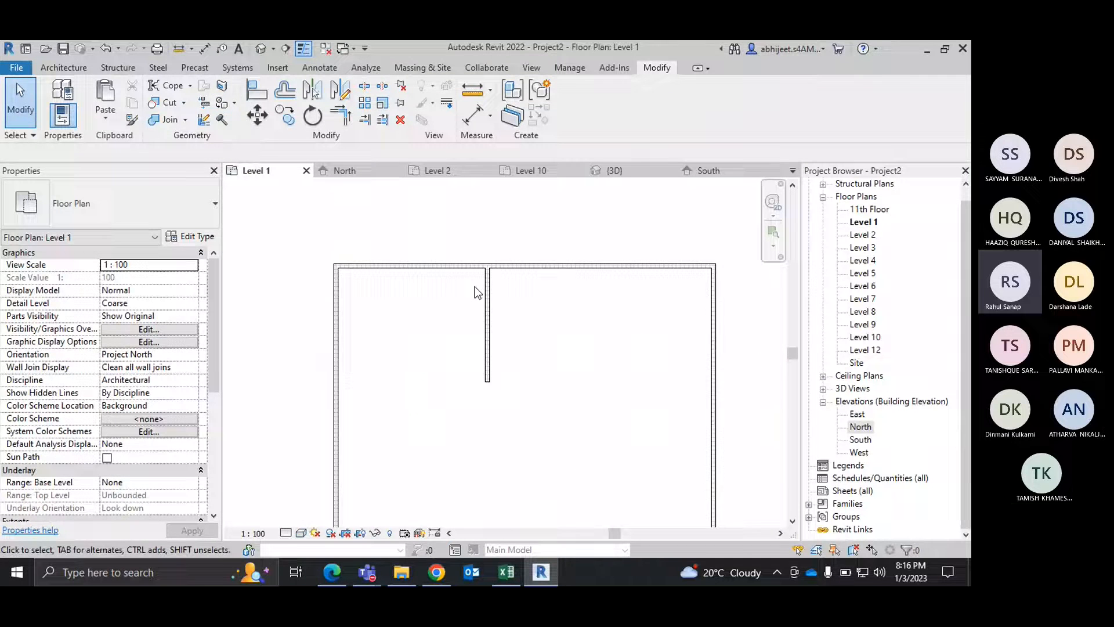
scroll(474, 287, up, 3)
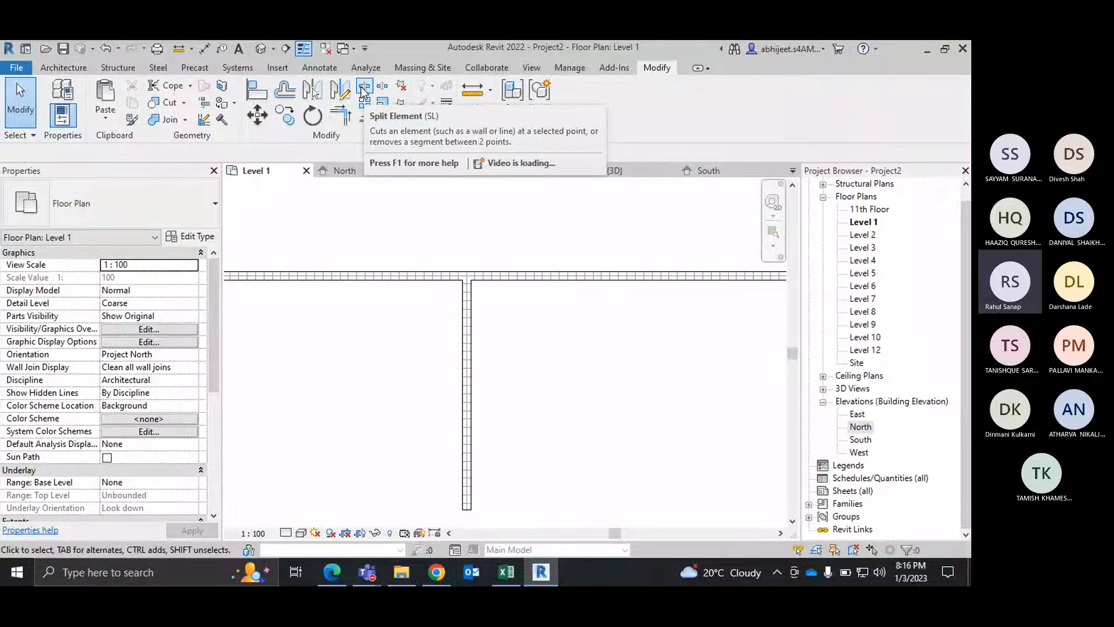
scroll(469, 284, up, 2)
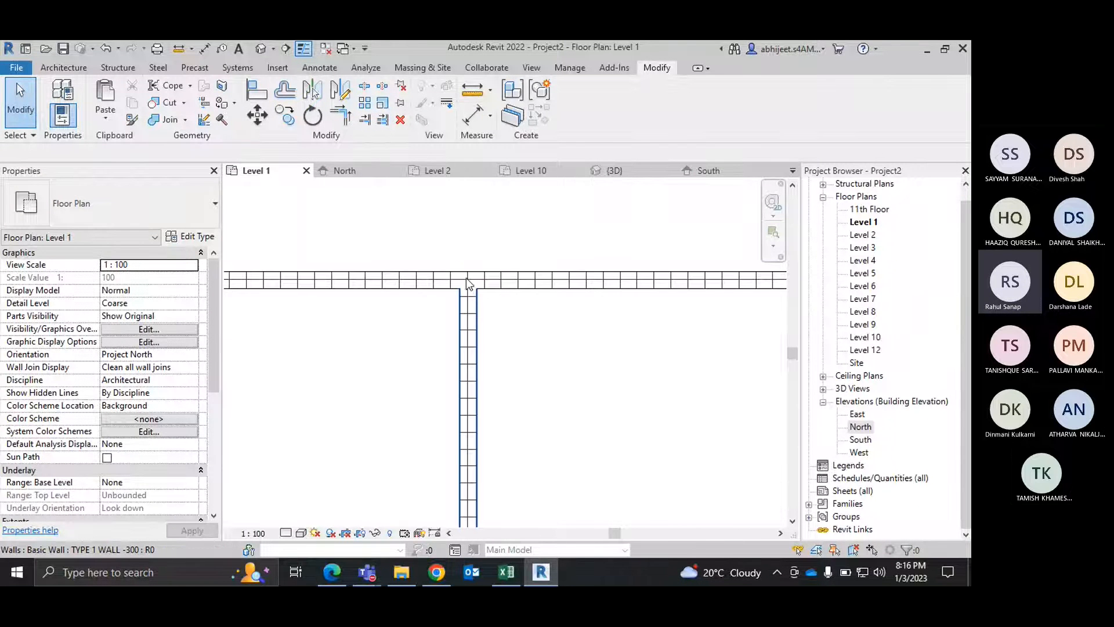
scroll(494, 298, down, 3)
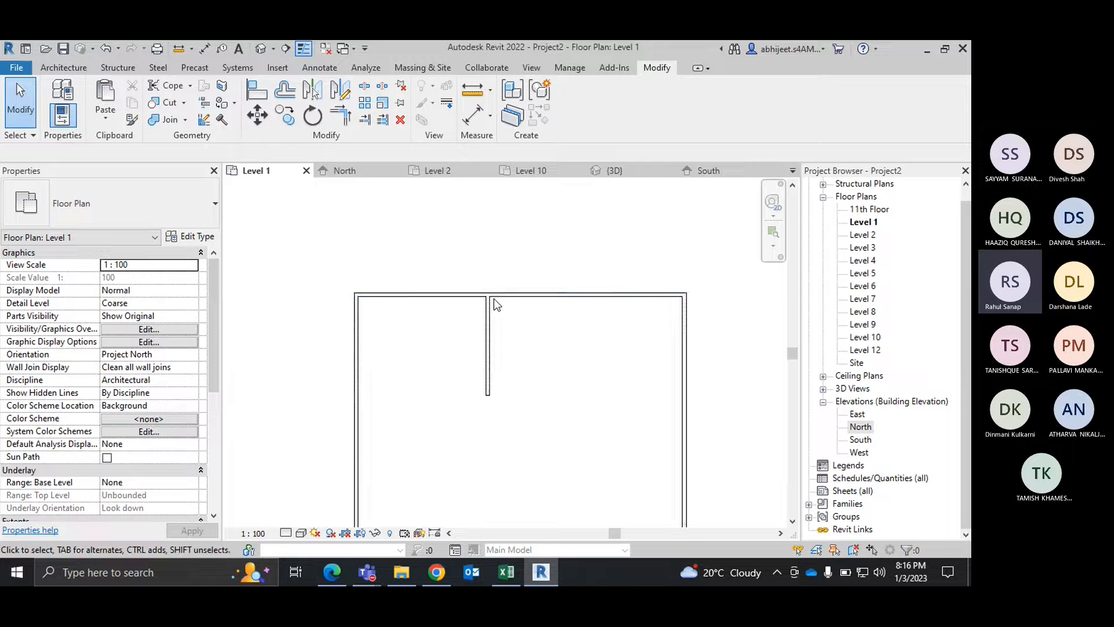
scroll(629, 301, up, 2)
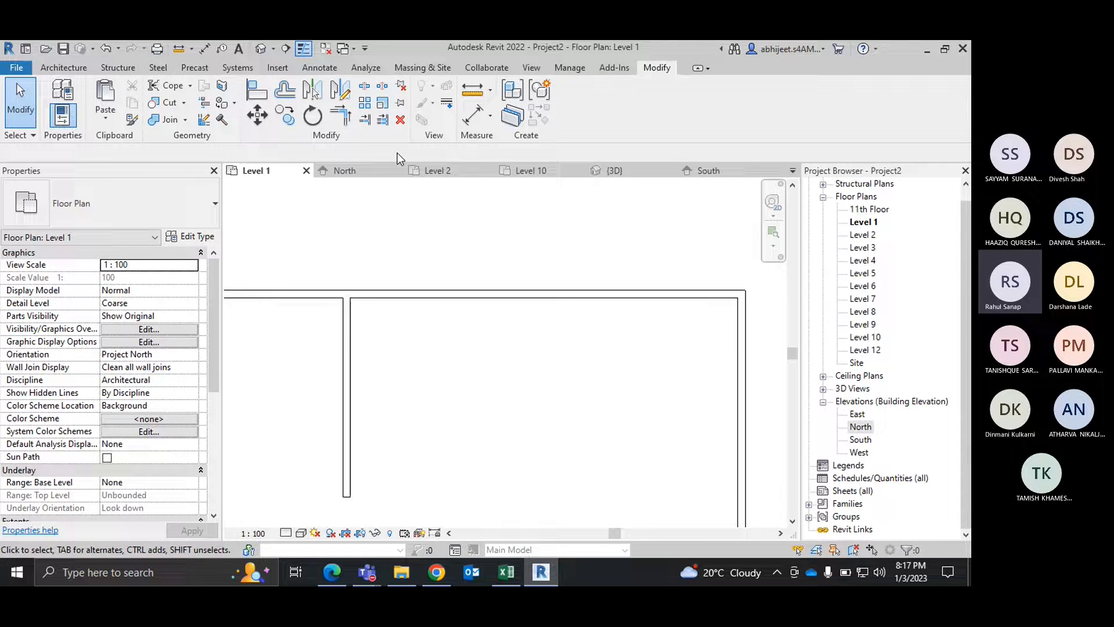
click(366, 88)
scroll(329, 290, up, 5)
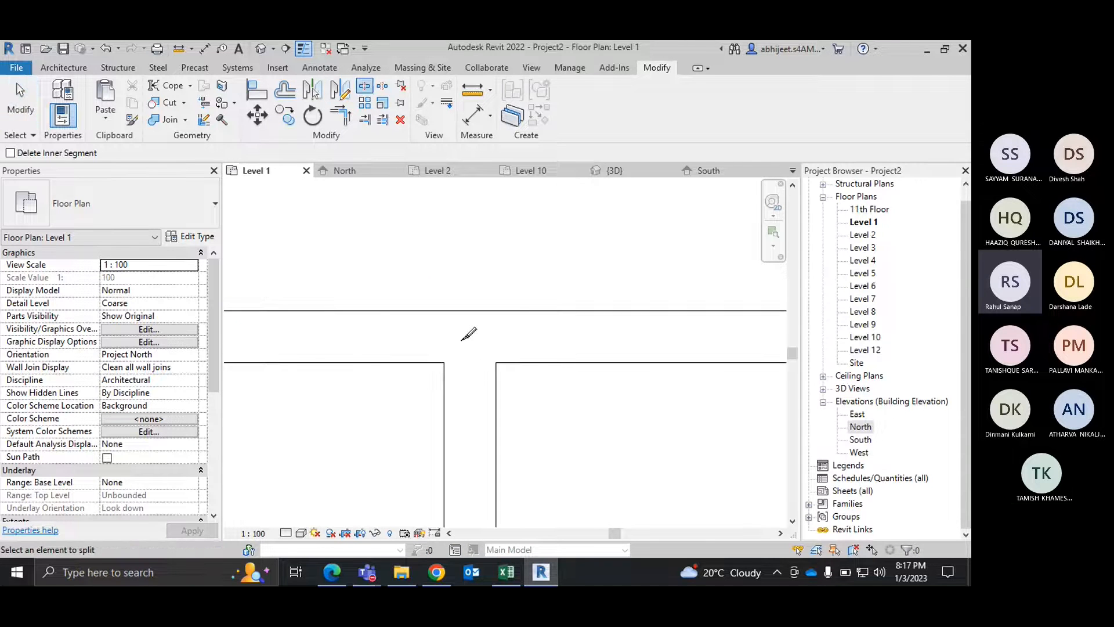
scroll(473, 331, up, 2)
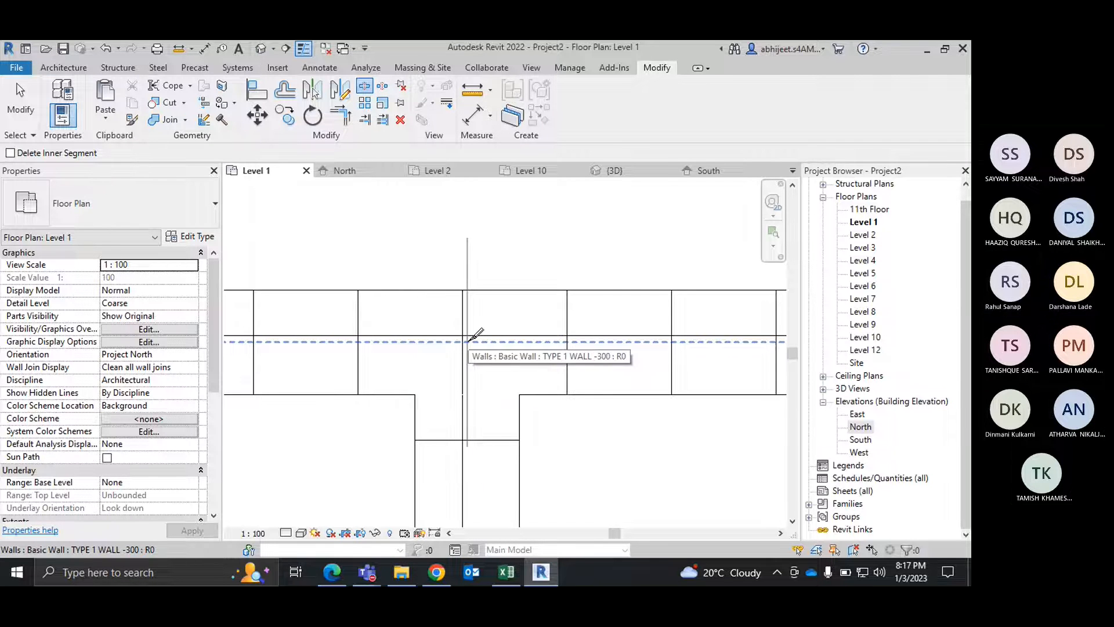
right_click(474, 219)
right_click(478, 225)
click(503, 246)
scroll(510, 248, down, 2)
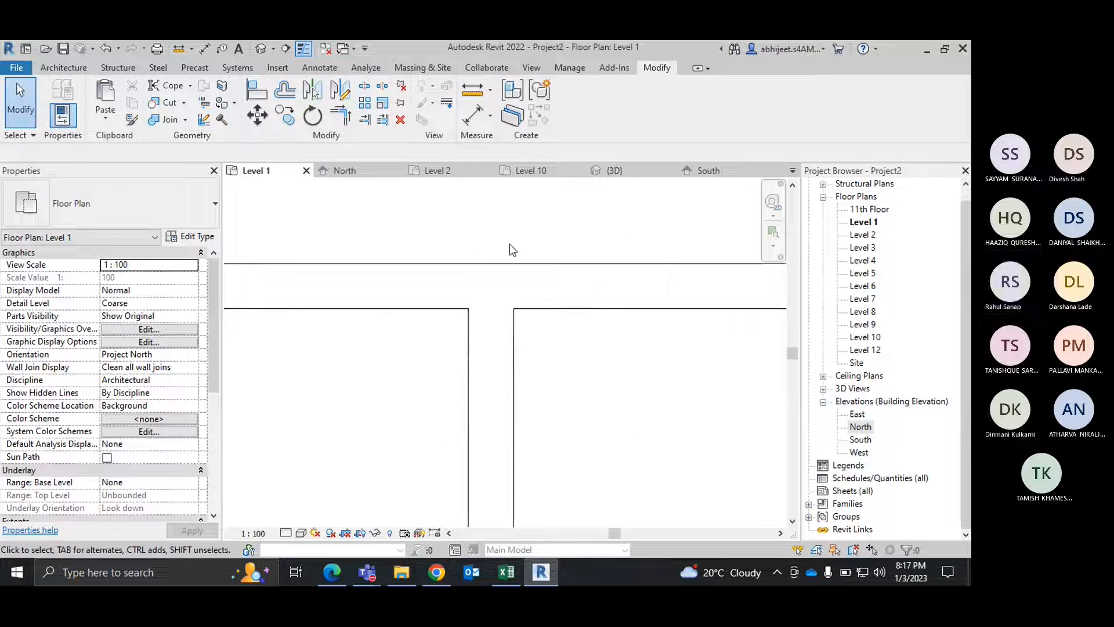
scroll(509, 244, down, 5)
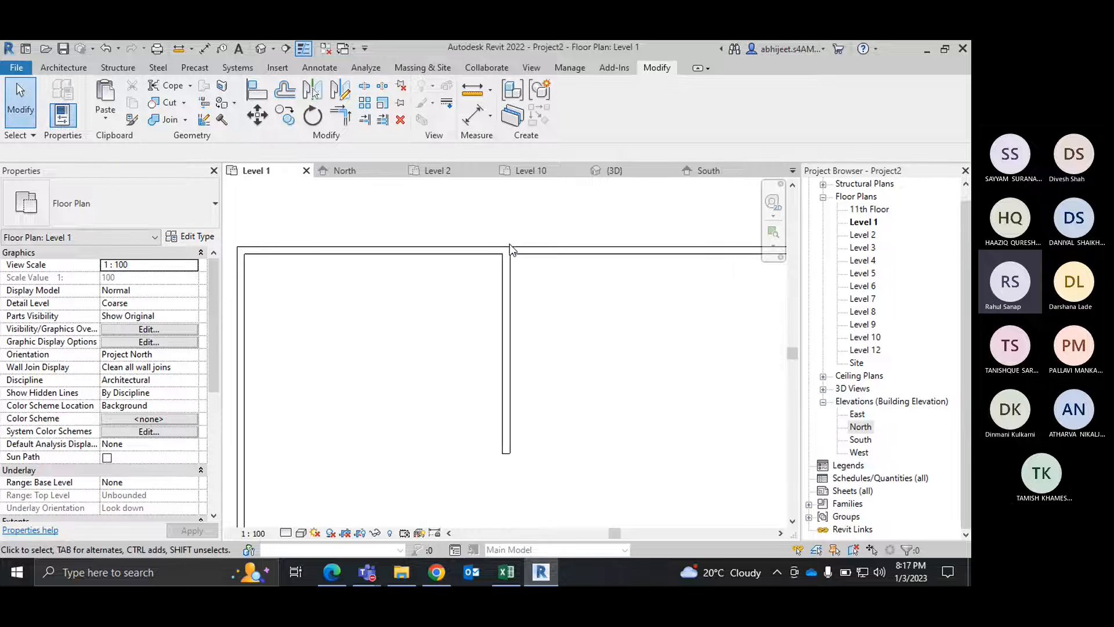
Step: In the 3D view, paint the inner face of the split wall segment on the desks' side of the partition with Oak Flooring
click(642, 171)
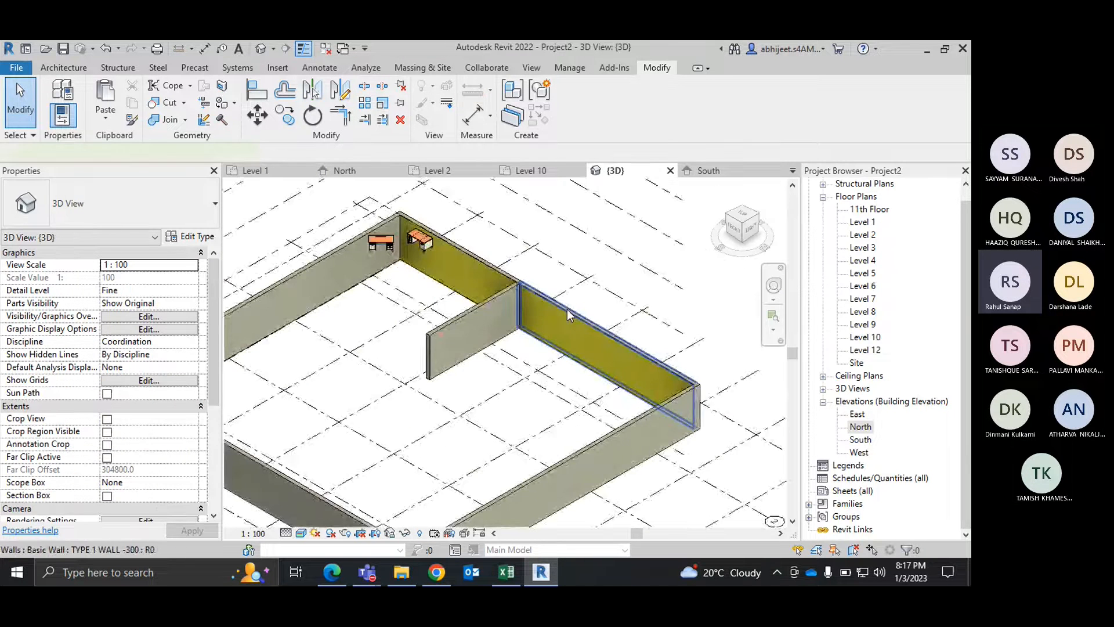
click(568, 315)
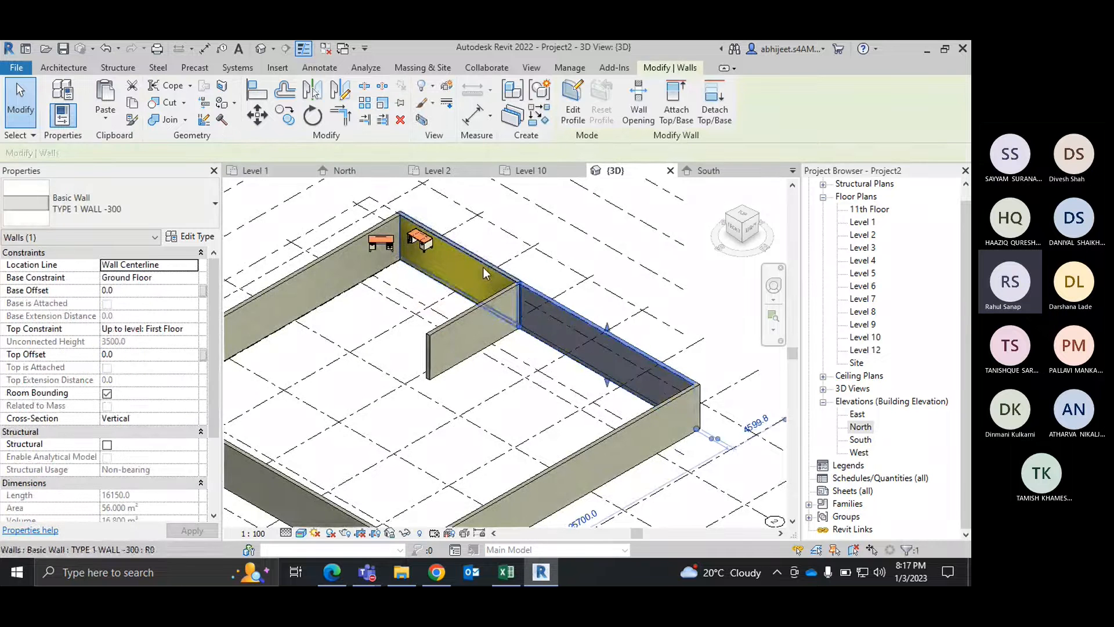
click(719, 269)
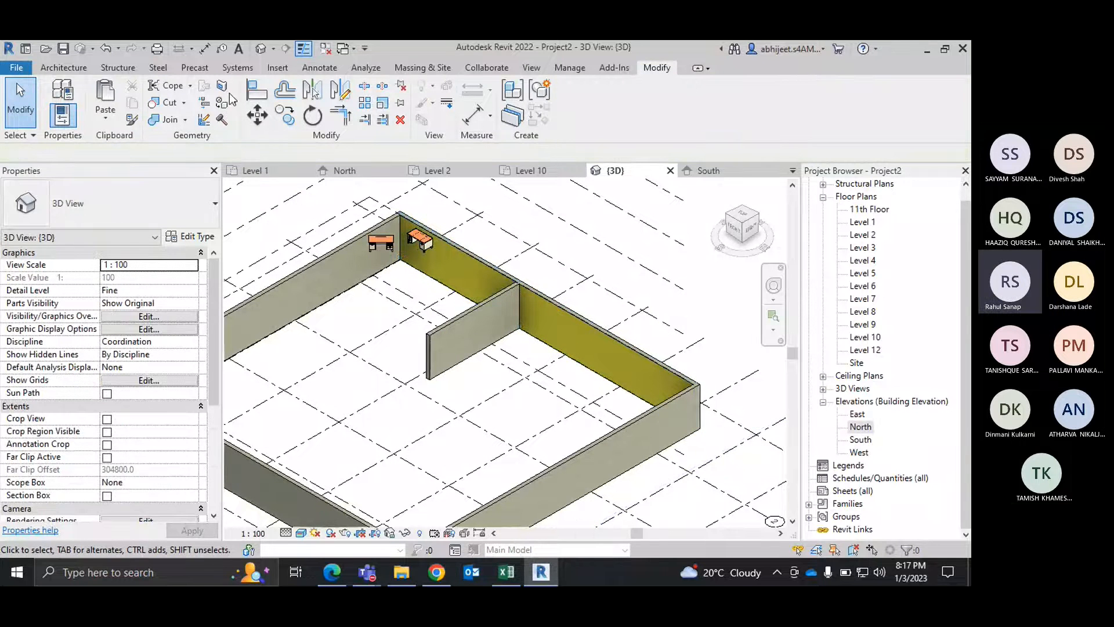
click(233, 102)
click(249, 121)
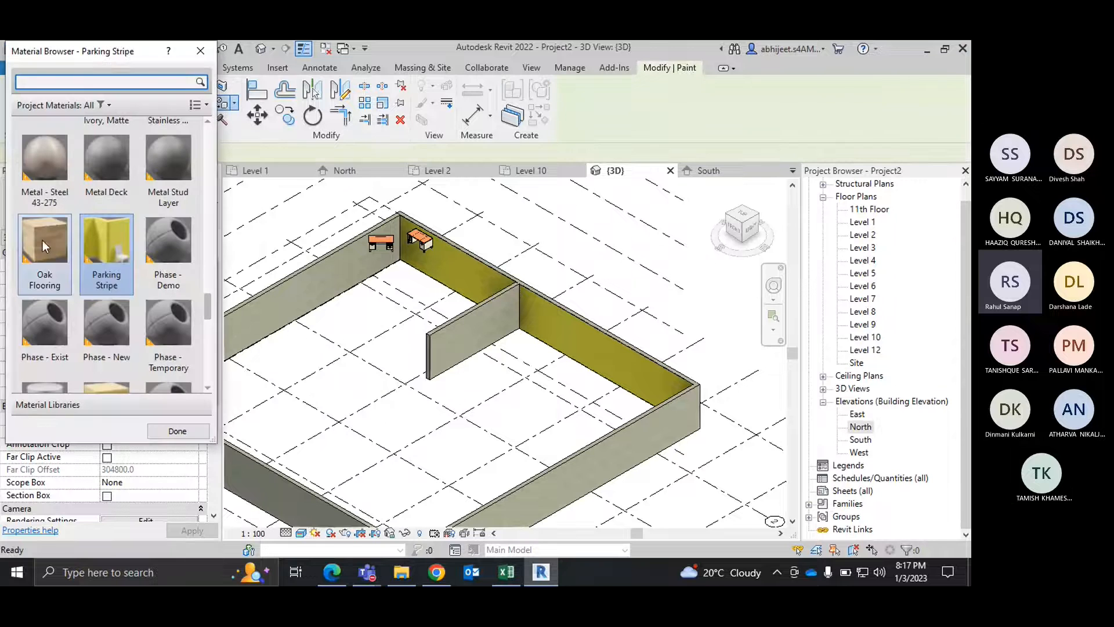
click(455, 263)
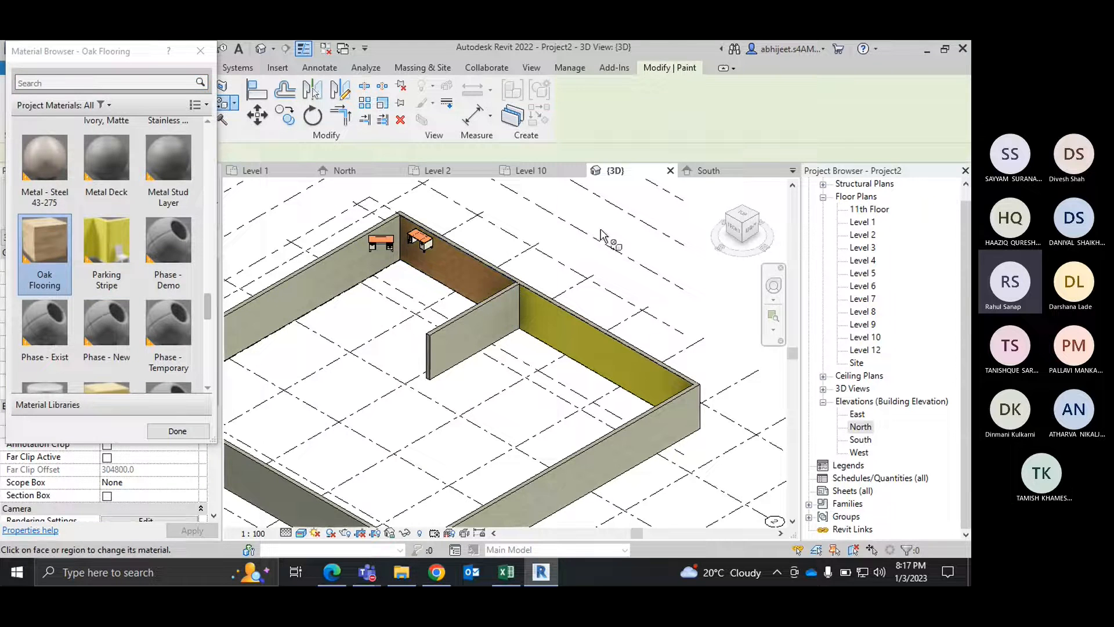
right_click(601, 232)
click(621, 238)
right_click(623, 237)
click(646, 244)
Step: Examine the painted wall faces on both sides of the partition in the 3D view
scroll(443, 302, up, 3)
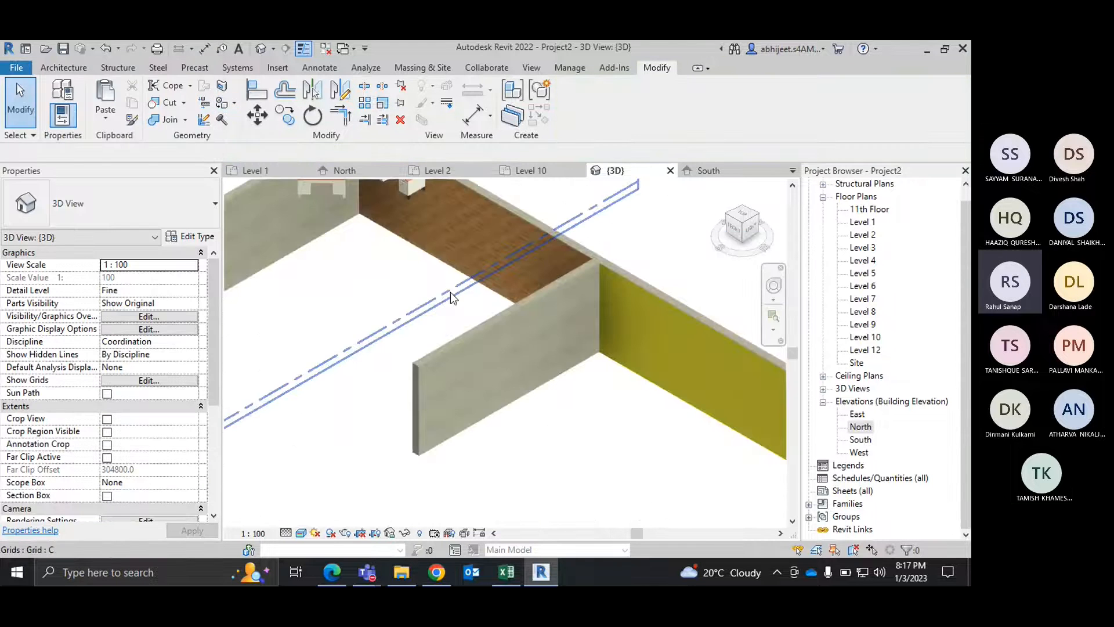
scroll(450, 292, up, 2)
middle_drag(467, 307, 400, 388)
scroll(407, 275, down, 4)
middle_drag(559, 353, 521, 332)
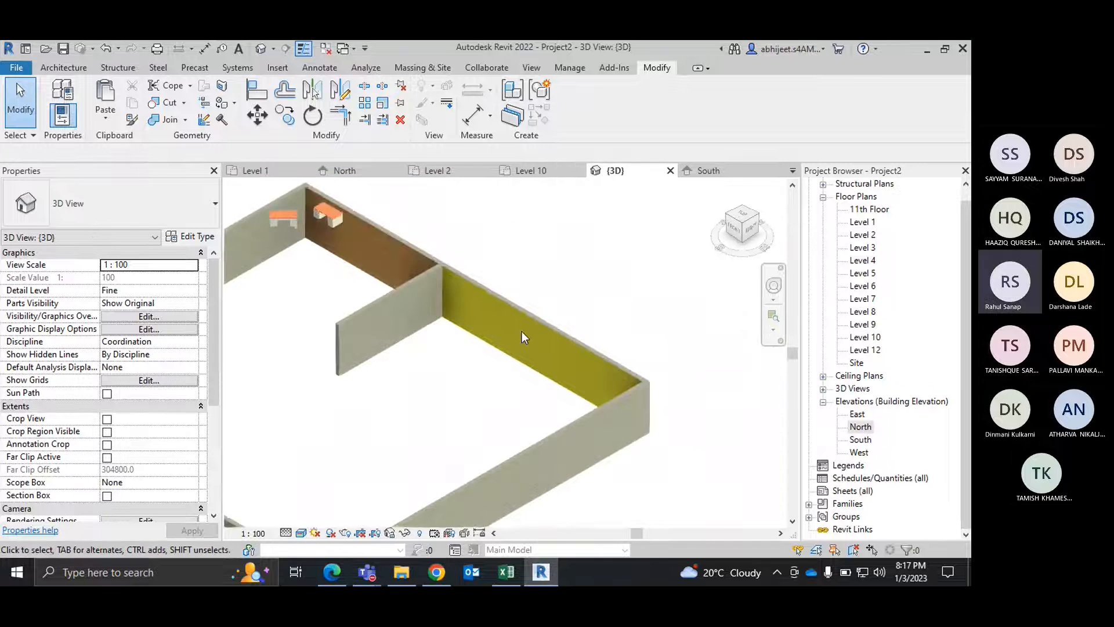
scroll(521, 332, up, 1)
scroll(521, 332, down, 5)
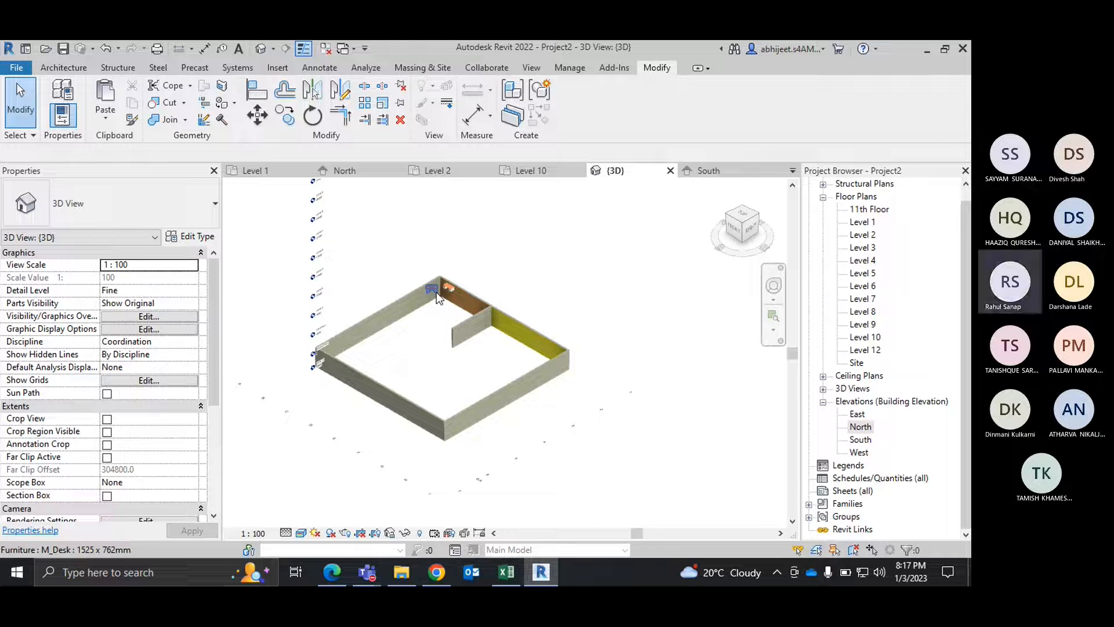
right_click(543, 249)
click(572, 259)
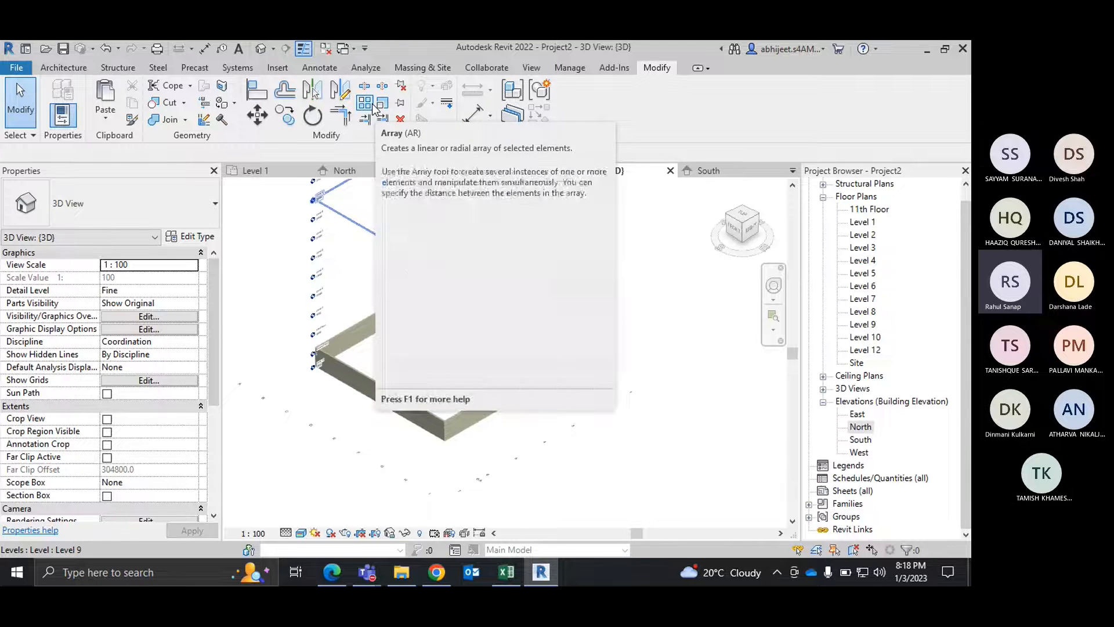
Step: In the Level 1 plan, array the partition wall as 10 grouped members, placing the last one horizontally towards the right outer wall
click(268, 169)
scroll(482, 287, down, 2)
scroll(481, 284, up, 3)
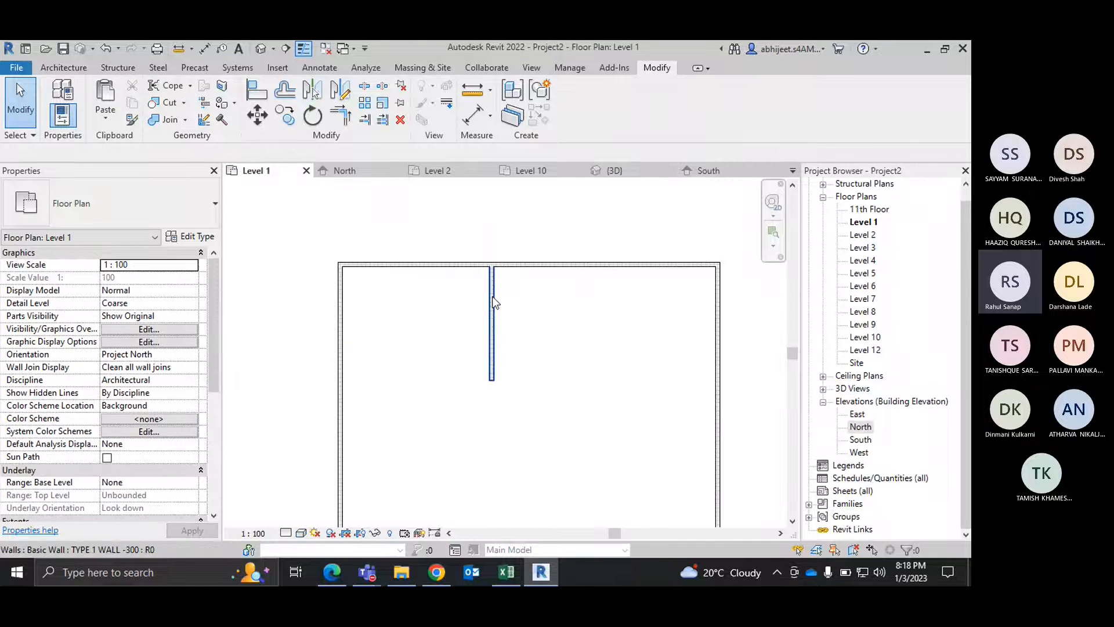
click(495, 296)
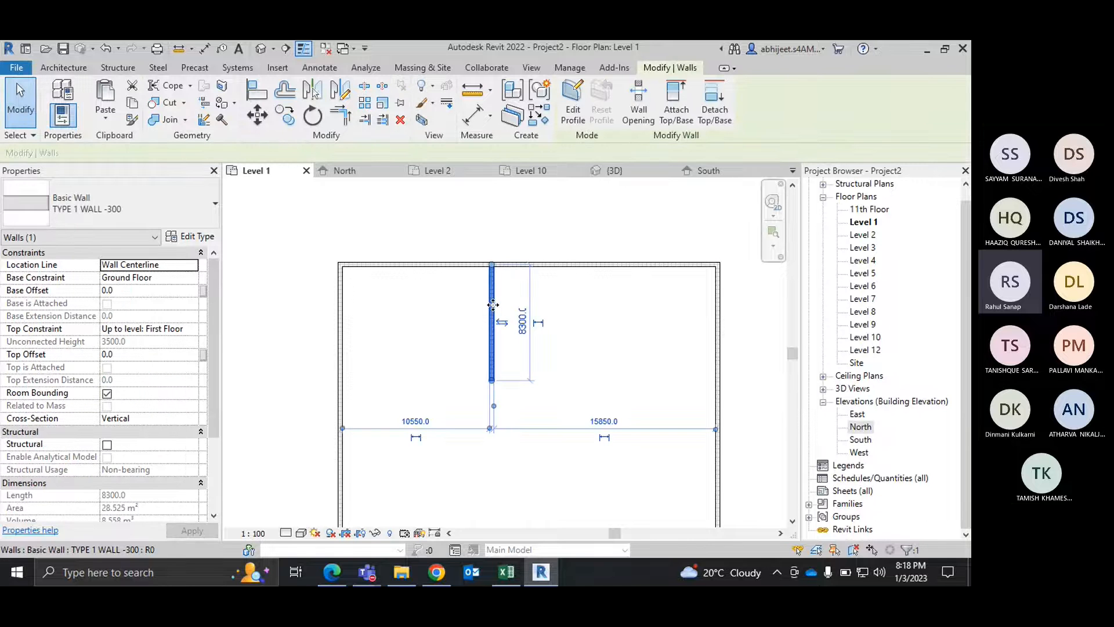
click(364, 102)
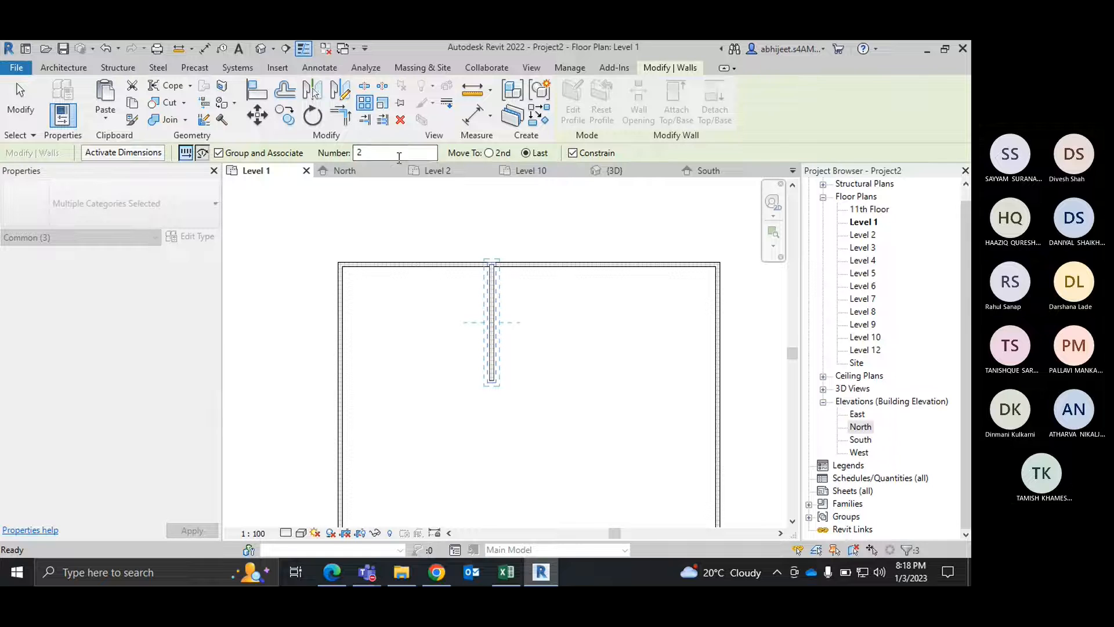
drag(392, 155, 327, 148)
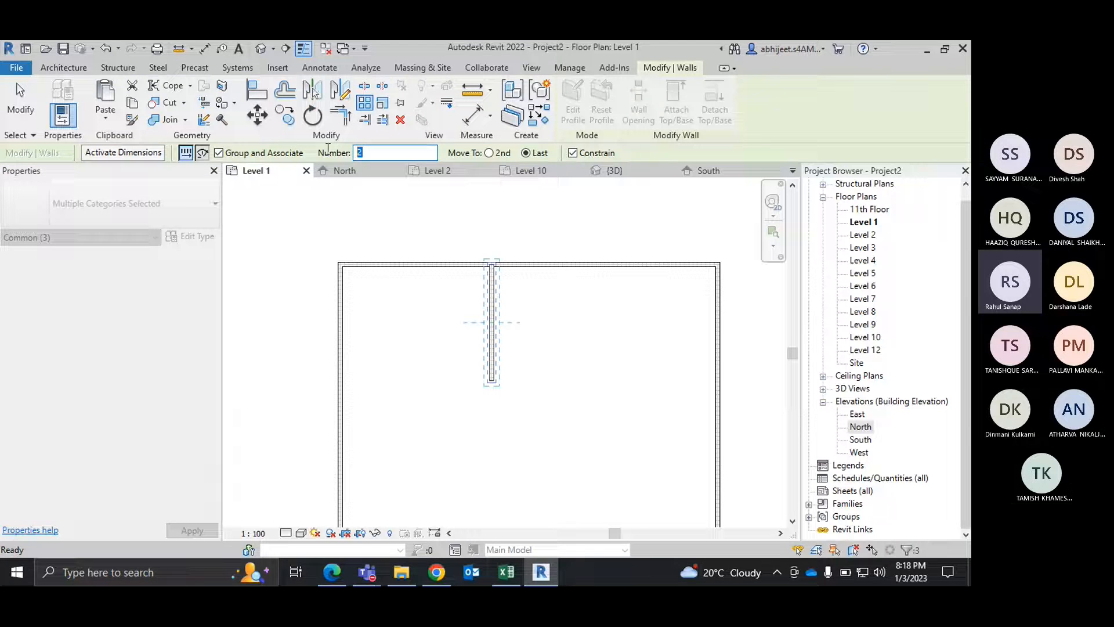
text(10)
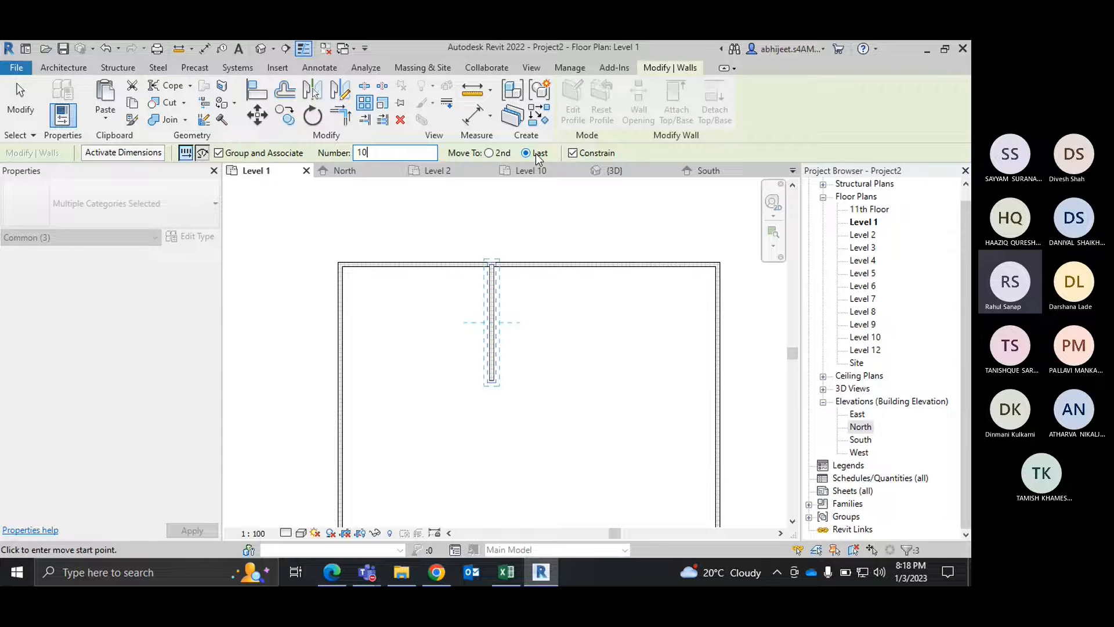
scroll(487, 320, up, 2)
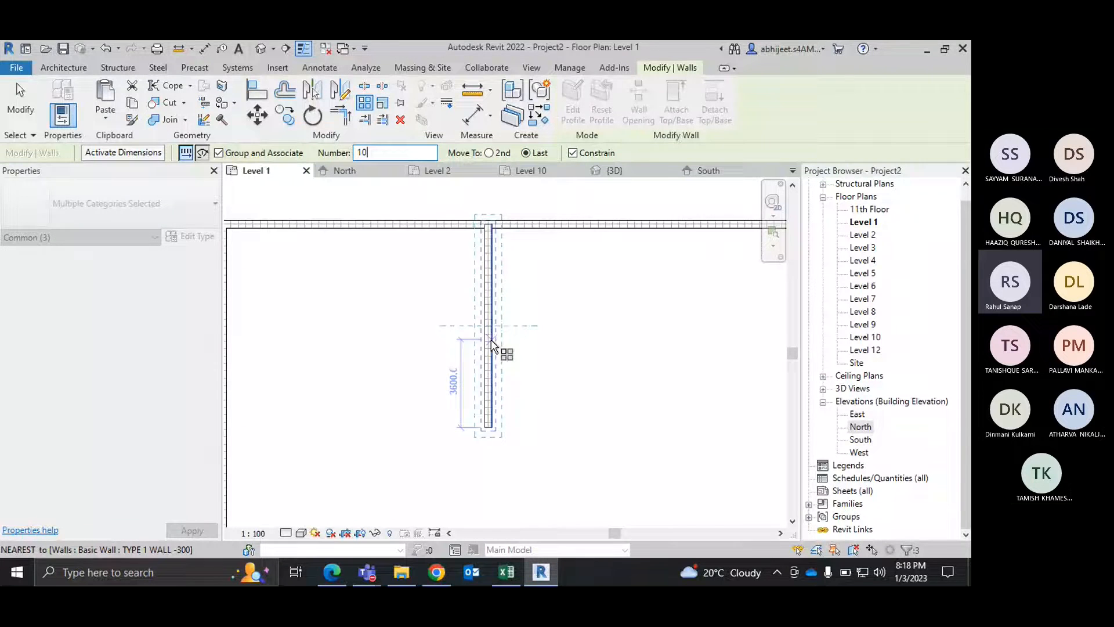
click(488, 326)
scroll(488, 325, down, 1)
scroll(488, 325, down, 2)
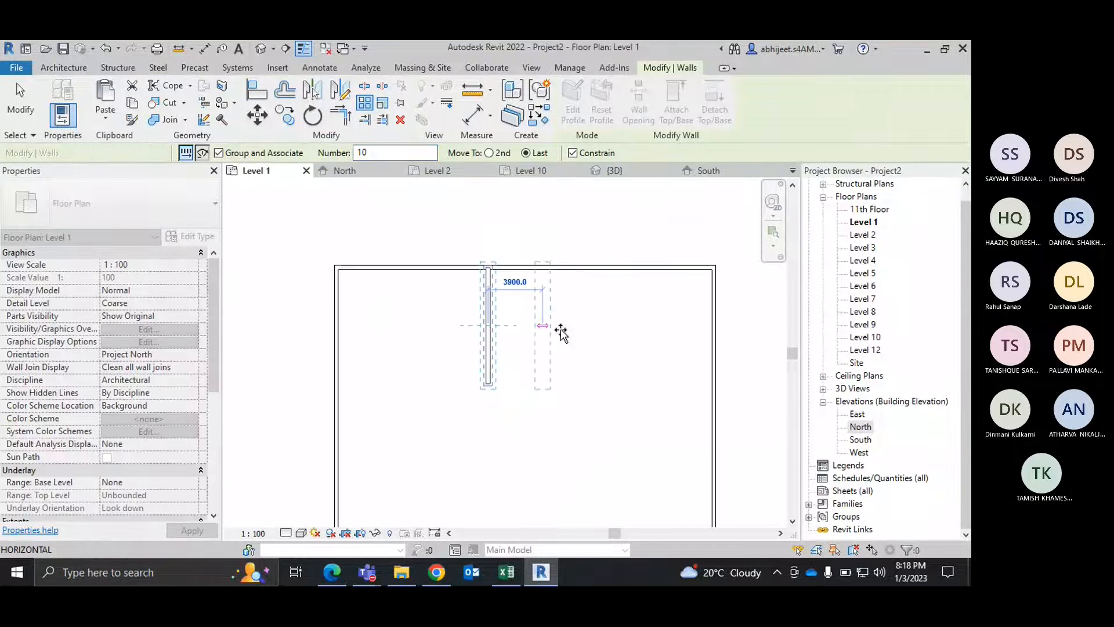
click(642, 330)
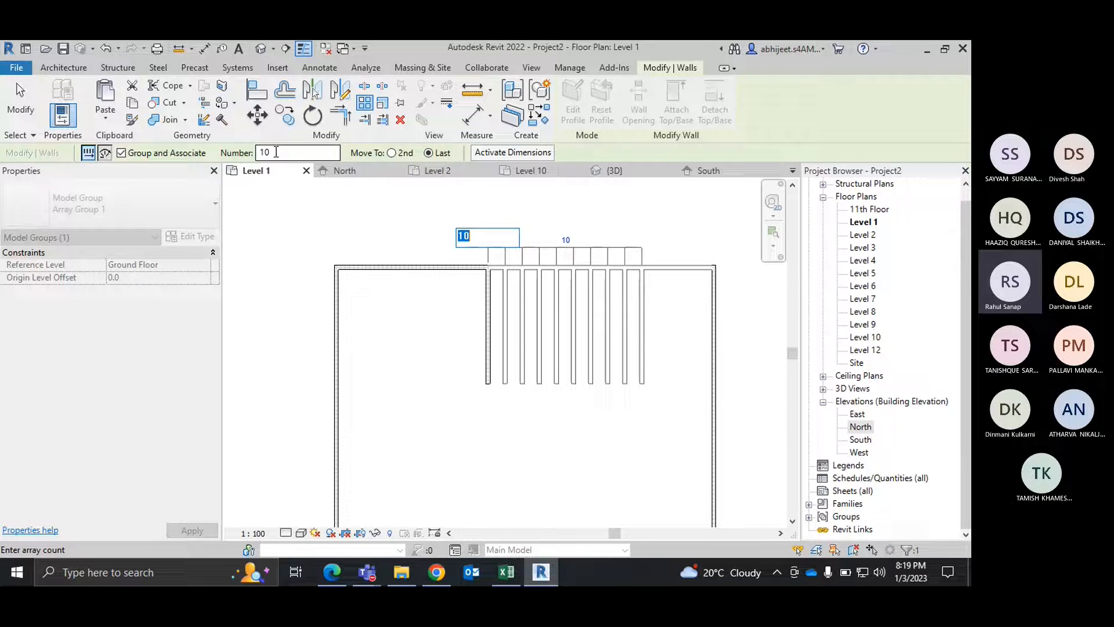
click(392, 153)
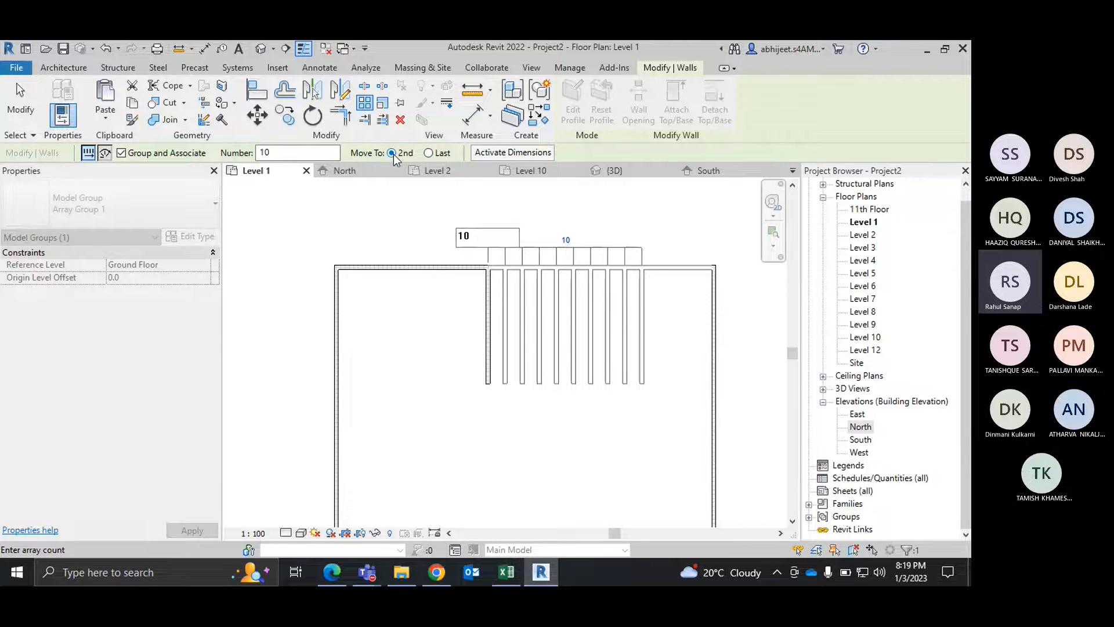
right_click(620, 228)
click(632, 238)
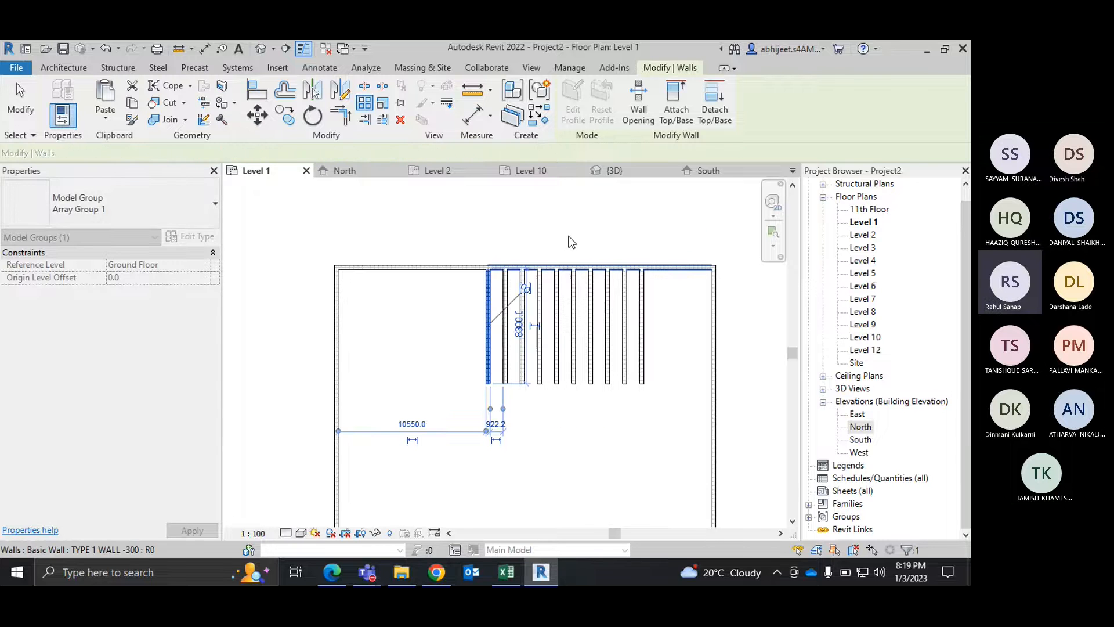
right_click(556, 218)
click(591, 176)
Step: Delete the nine arrayed wall copies, keeping only the original partition
scroll(644, 382, up, 1)
middle_drag(644, 382, 613, 348)
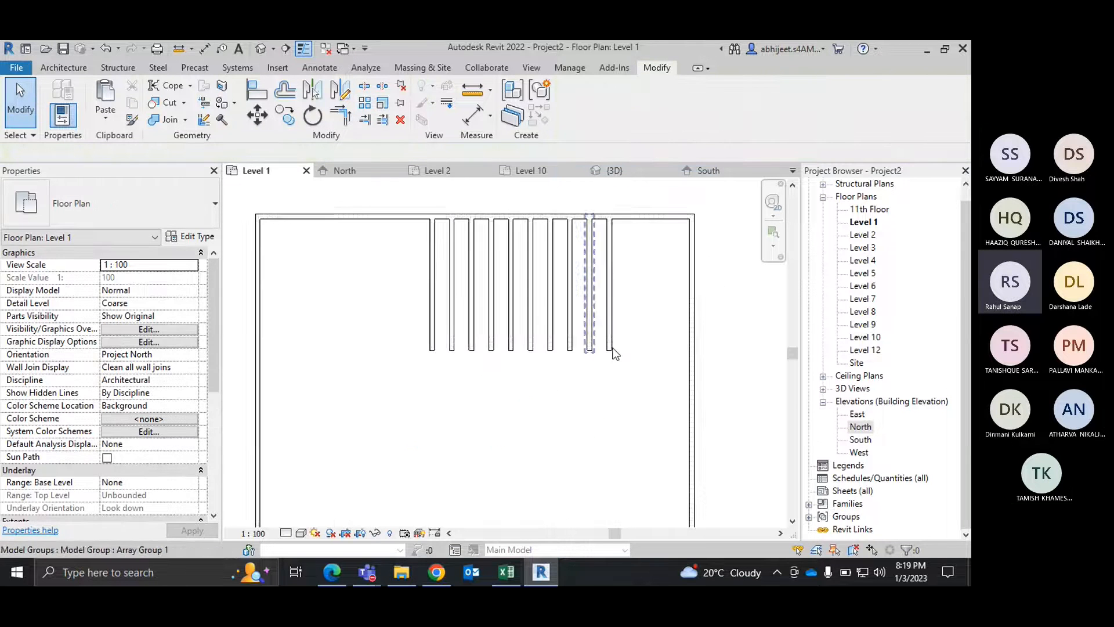
drag(640, 408, 451, 304)
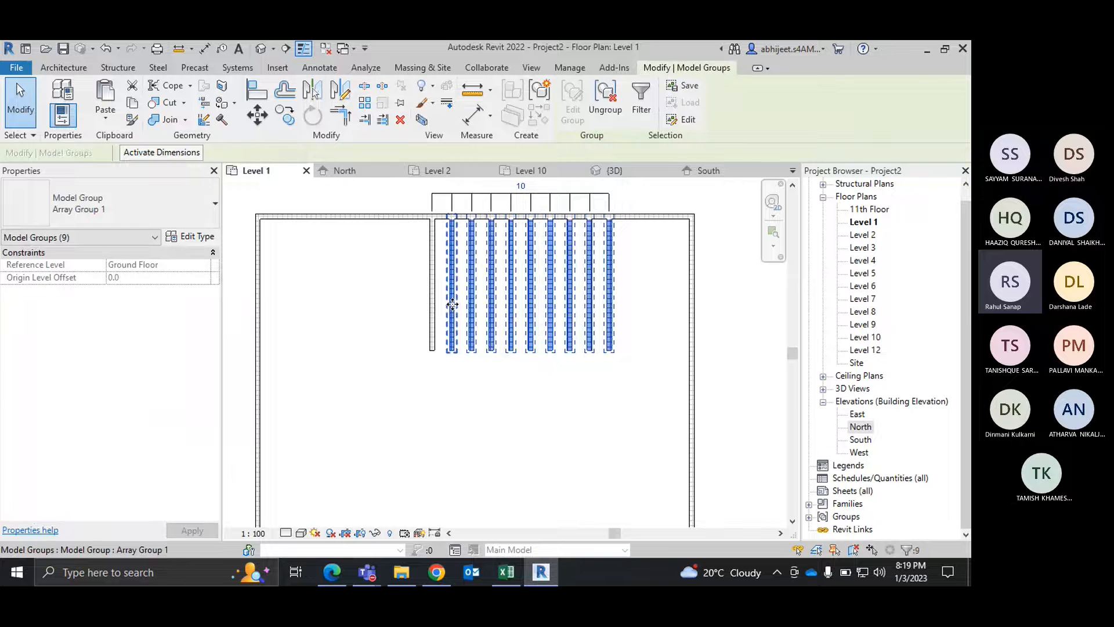
key(Delete)
Step: Array the remaining partition group as 5 members, with the 2nd member placed 2800 mm horizontally to the right
click(434, 287)
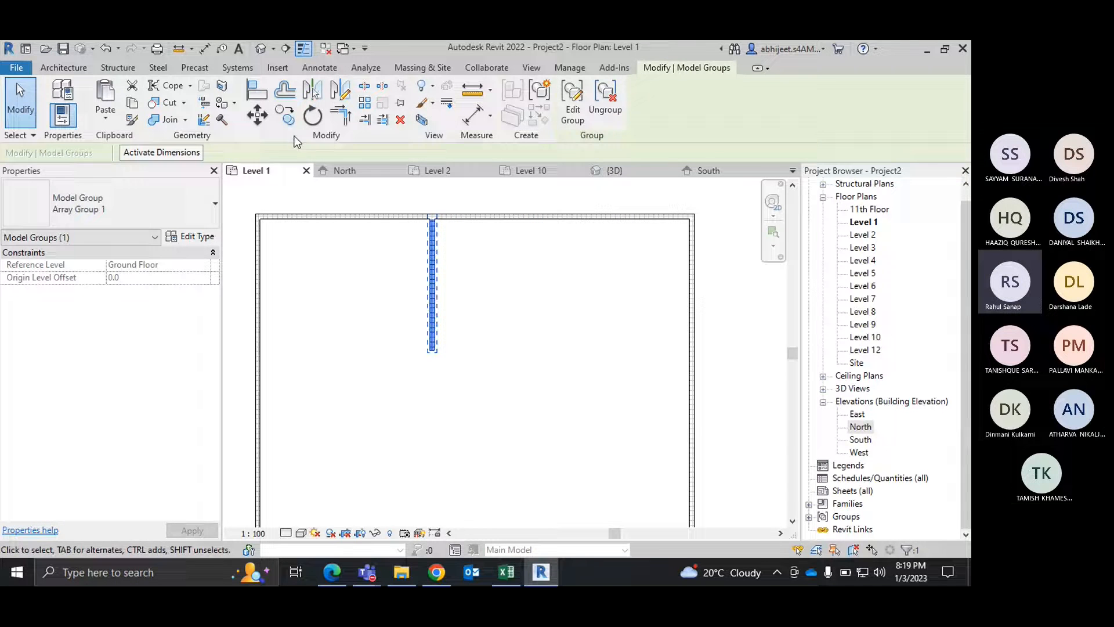
click(365, 103)
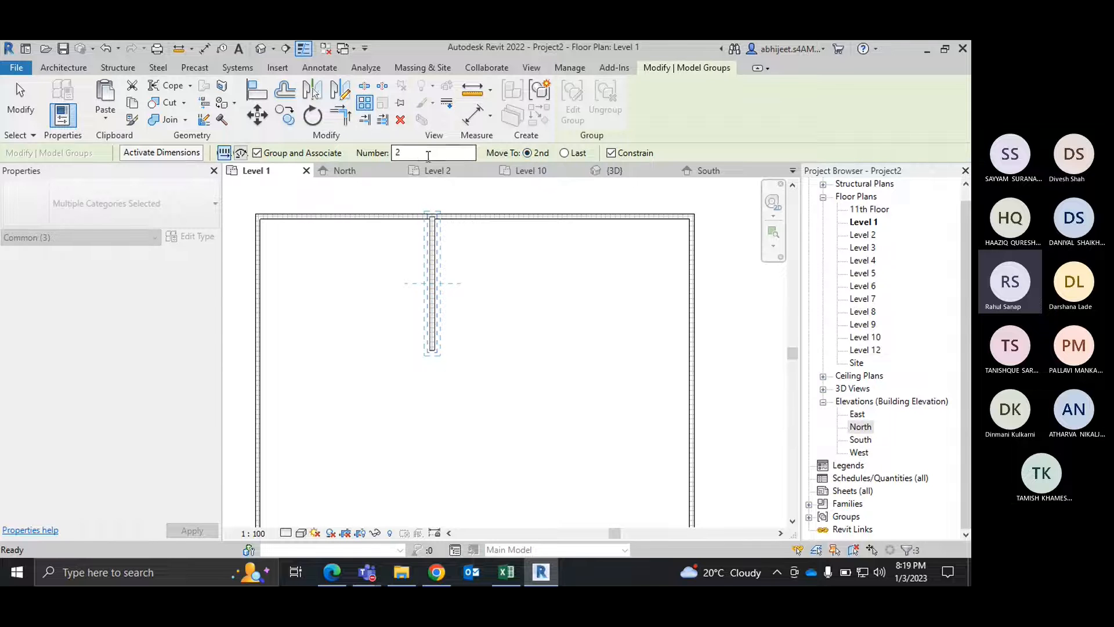
double_click(422, 156)
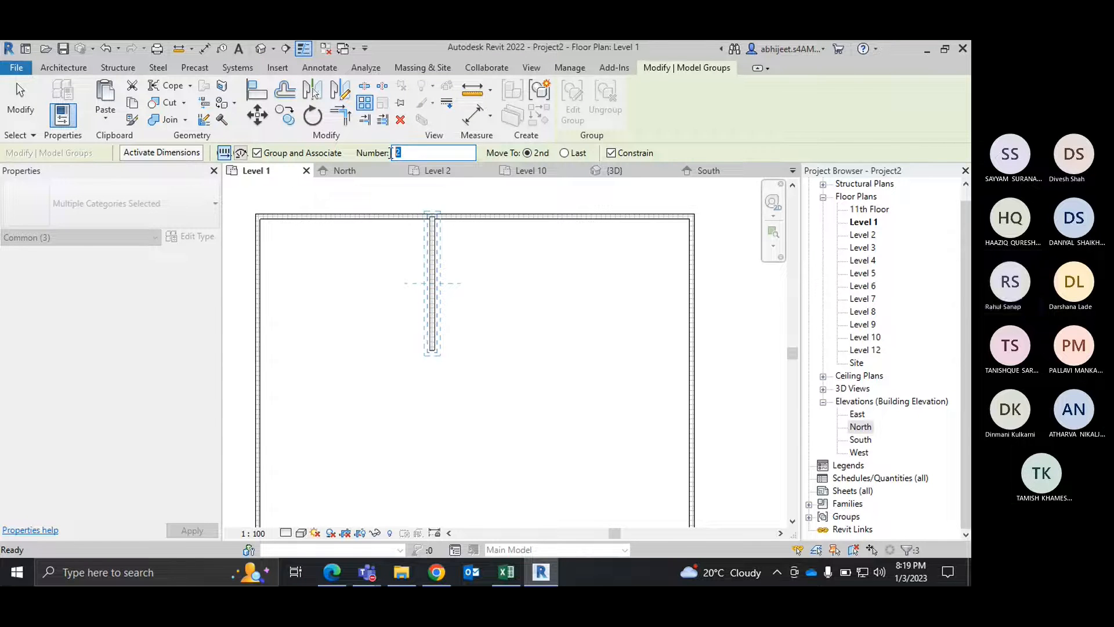
text(5)
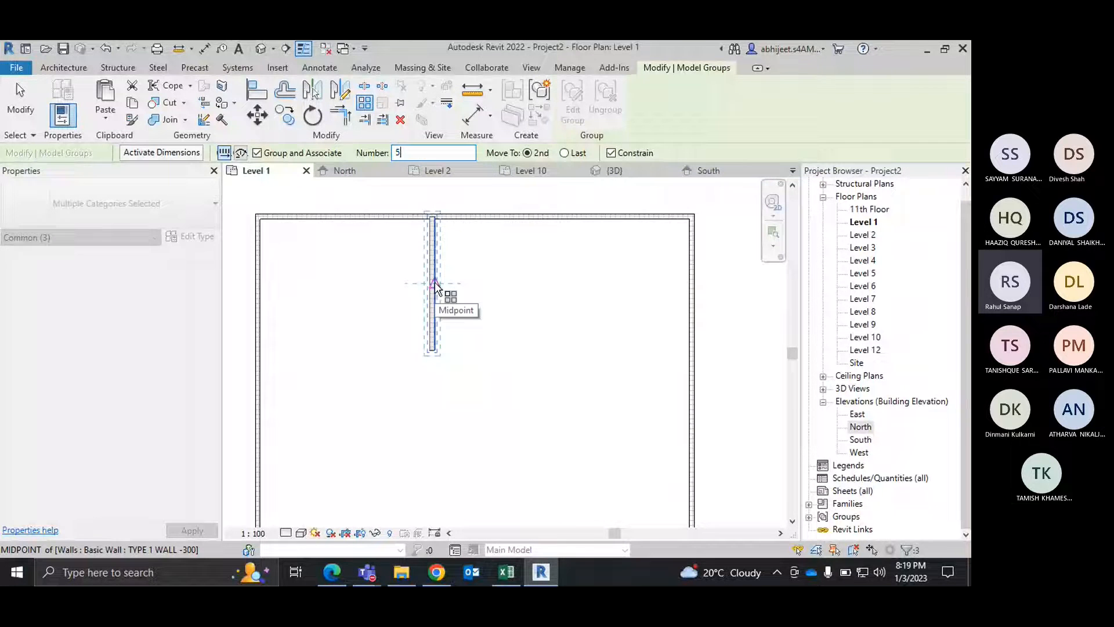
scroll(436, 293, up, 2)
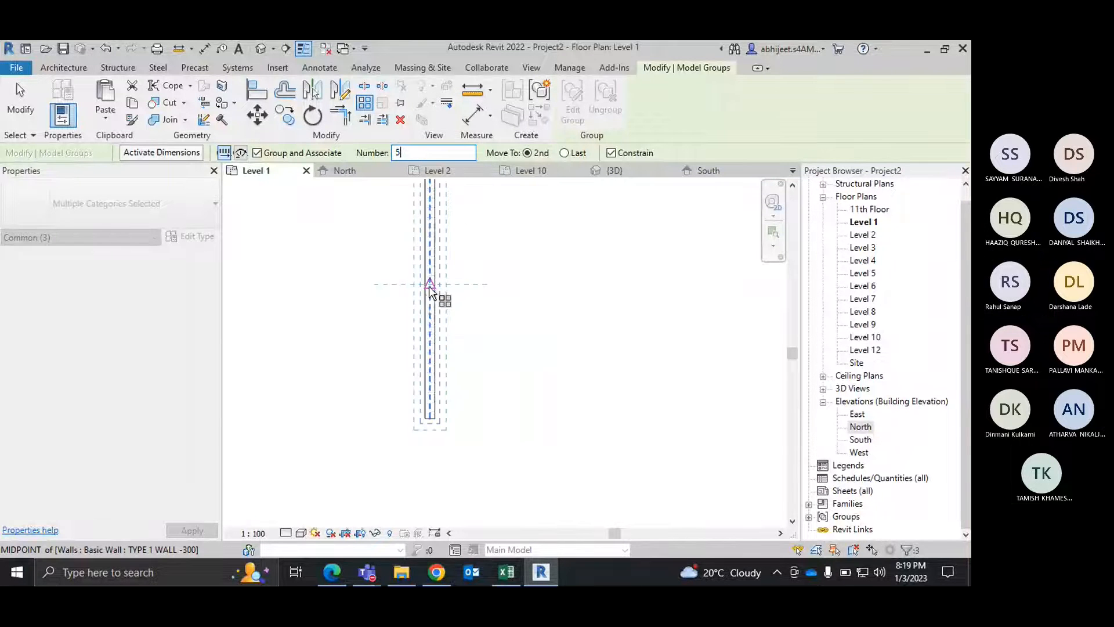
click(434, 285)
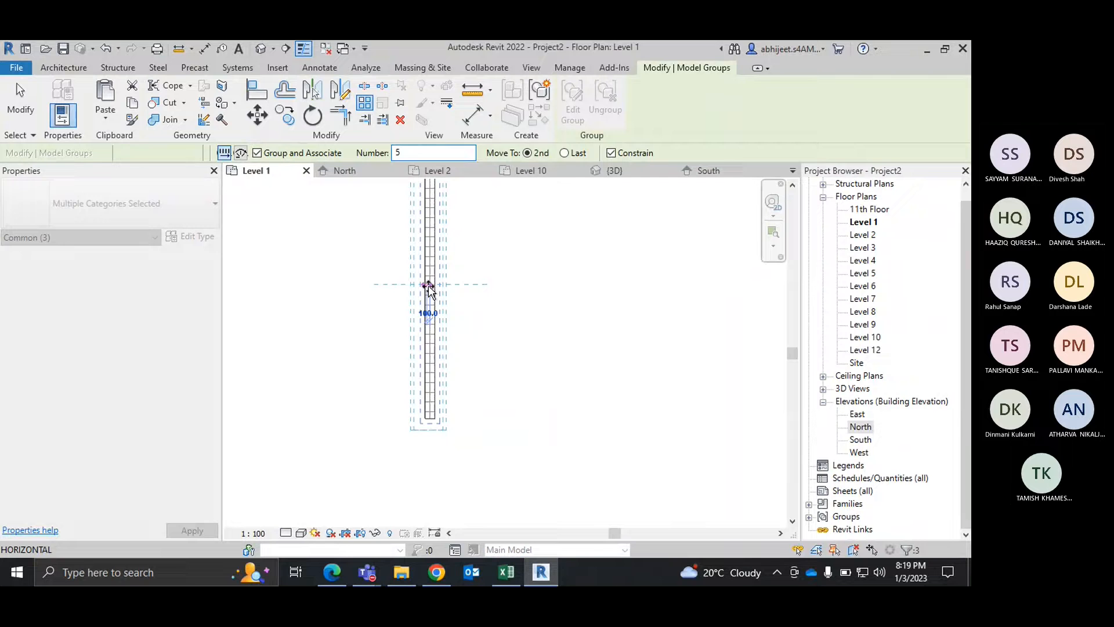
click(520, 286)
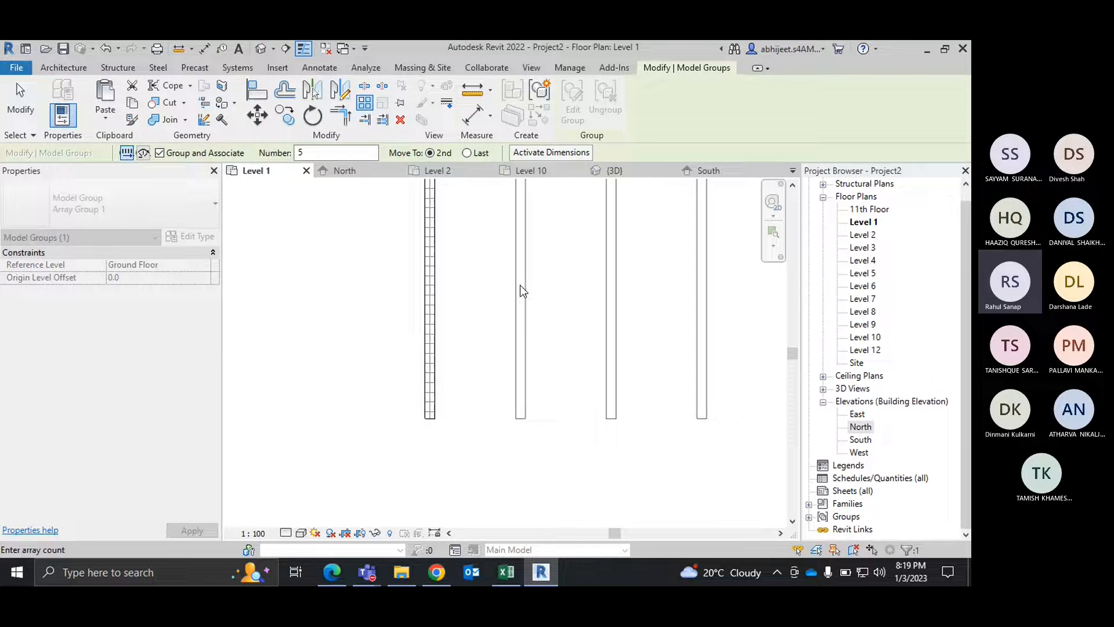
key(Return)
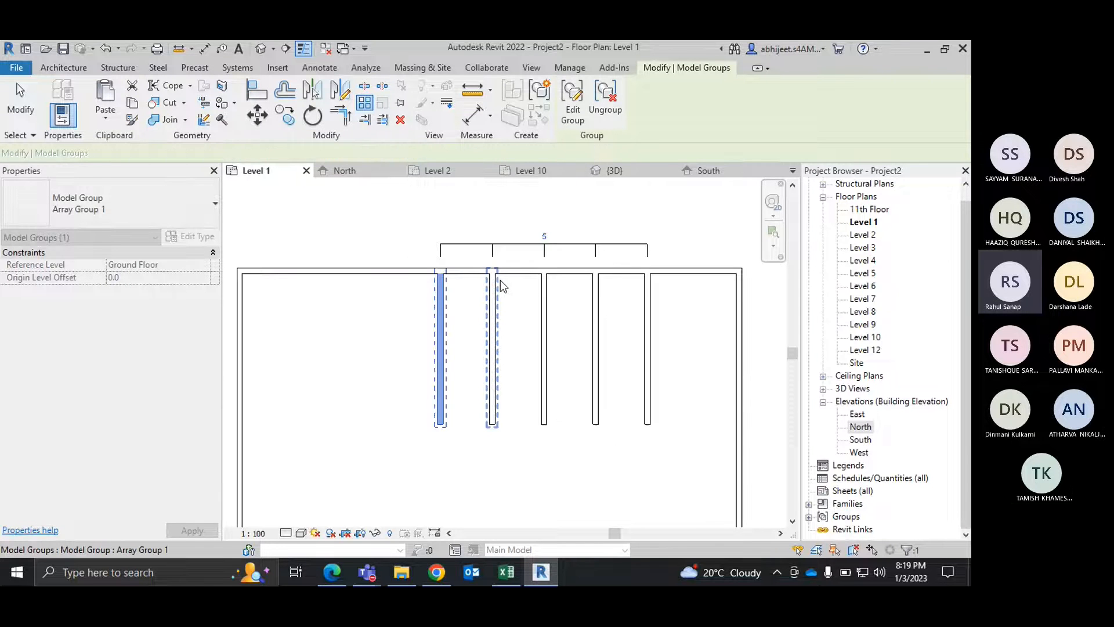
click(501, 280)
Step: Place a continuous aligned dimension across the centrelines of the five partition walls, above the top outer wall, and end the command
scroll(500, 279, up, 2)
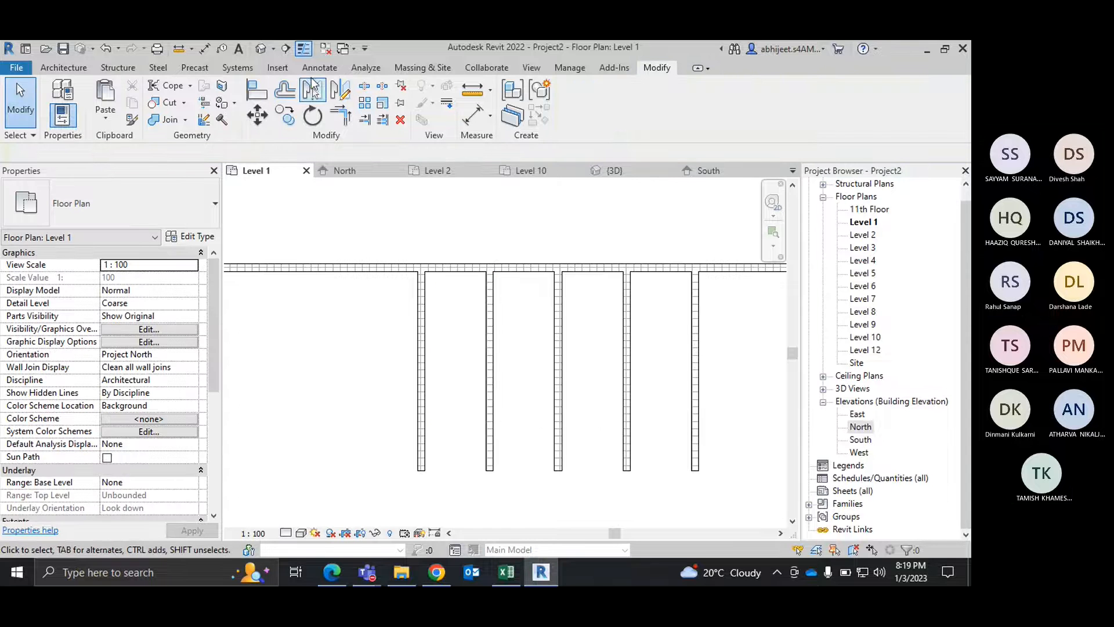
click(312, 87)
click(574, 358)
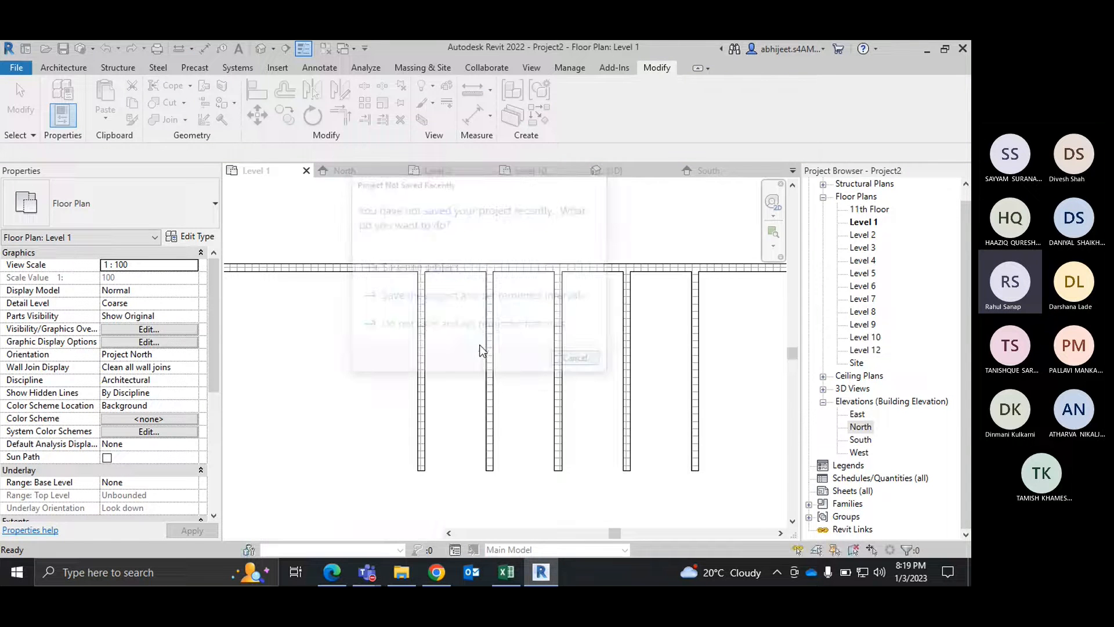
key(d)
key(i)
click(424, 348)
click(489, 348)
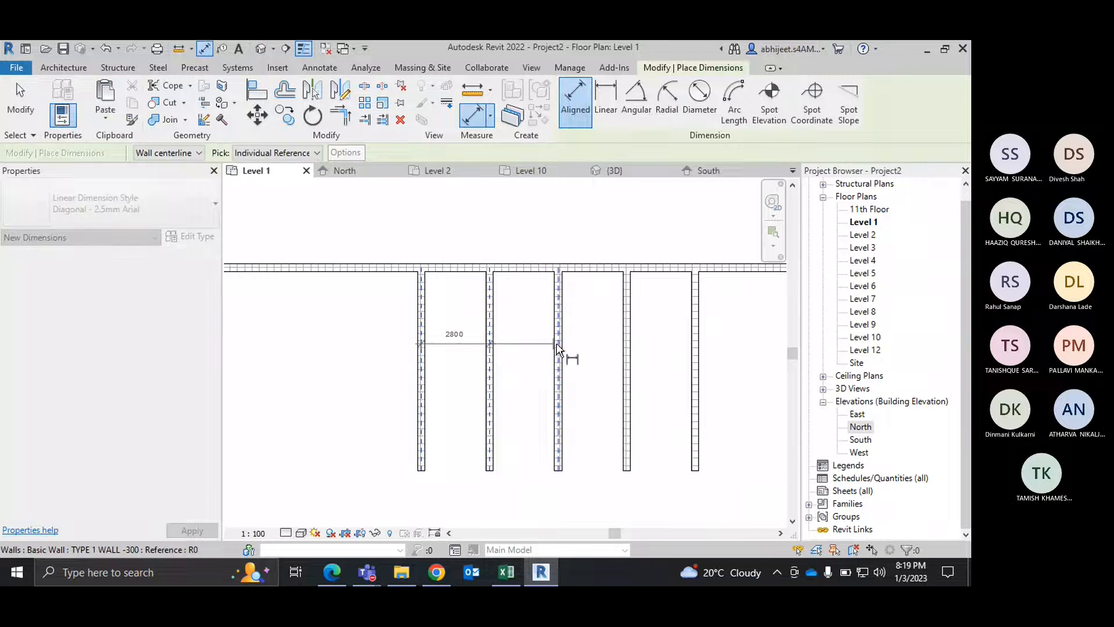
click(559, 349)
click(627, 363)
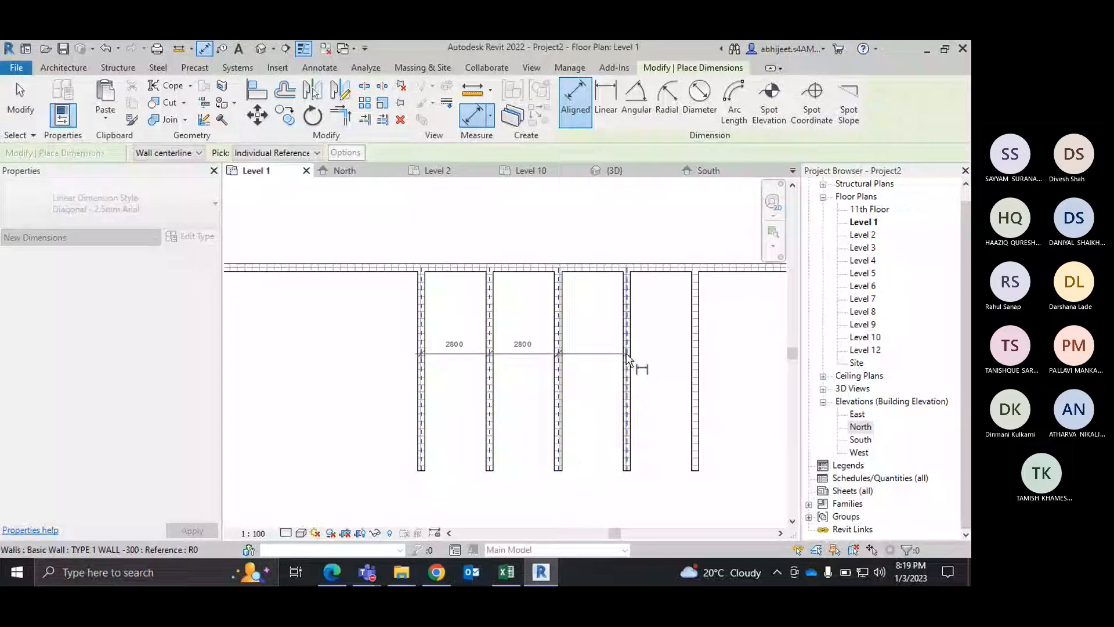
click(699, 366)
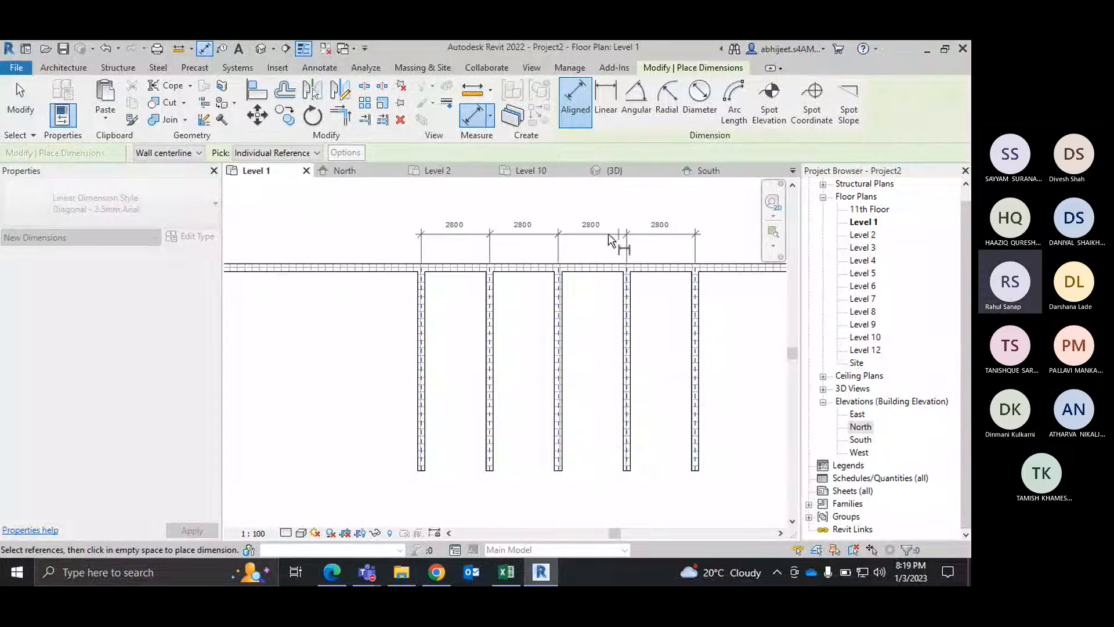
click(608, 233)
right_click(603, 210)
click(617, 221)
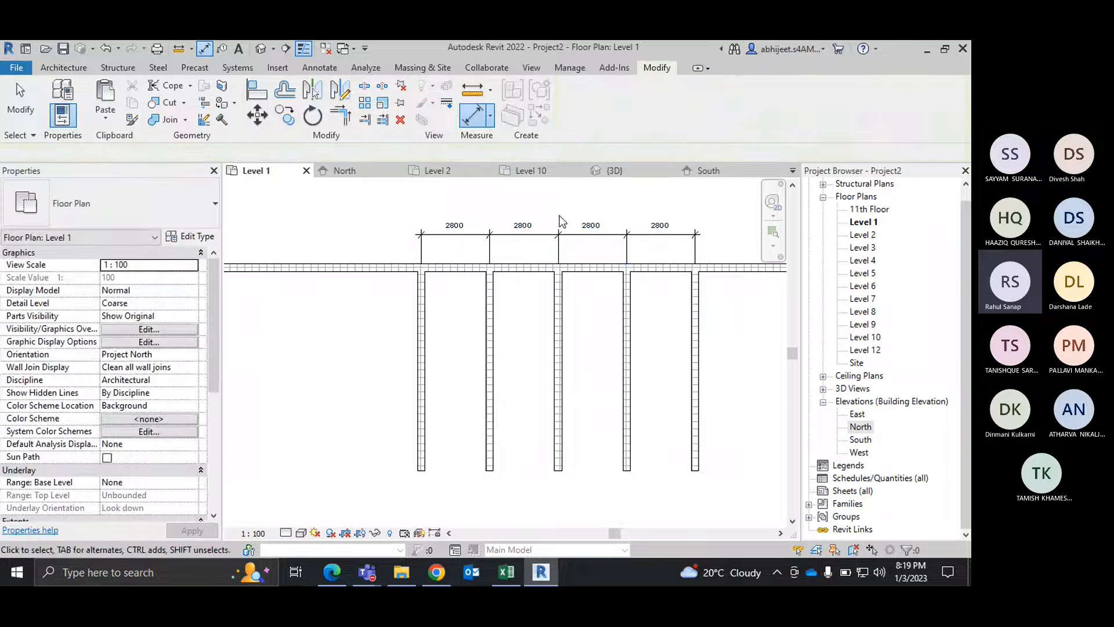
scroll(554, 213, up, 2)
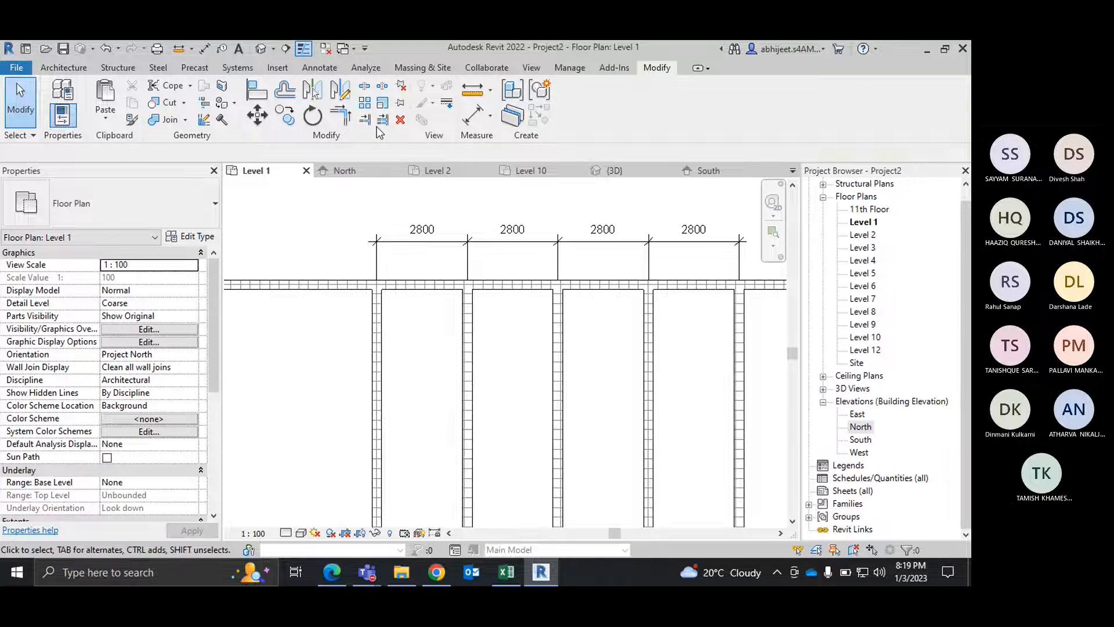
click(359, 105)
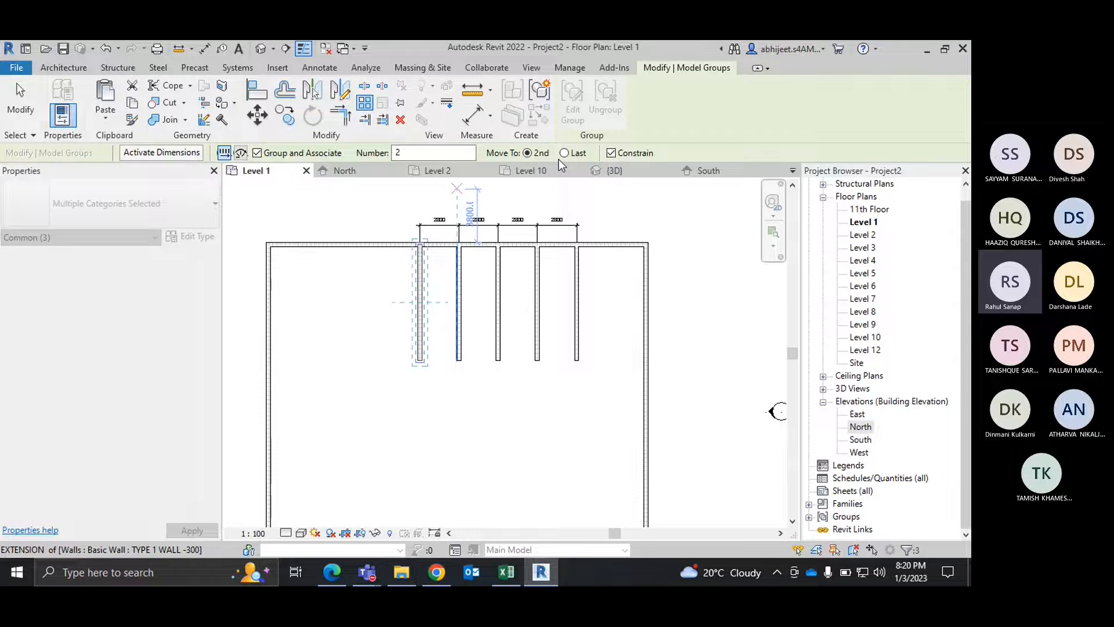
key(Escape)
key(Escape)
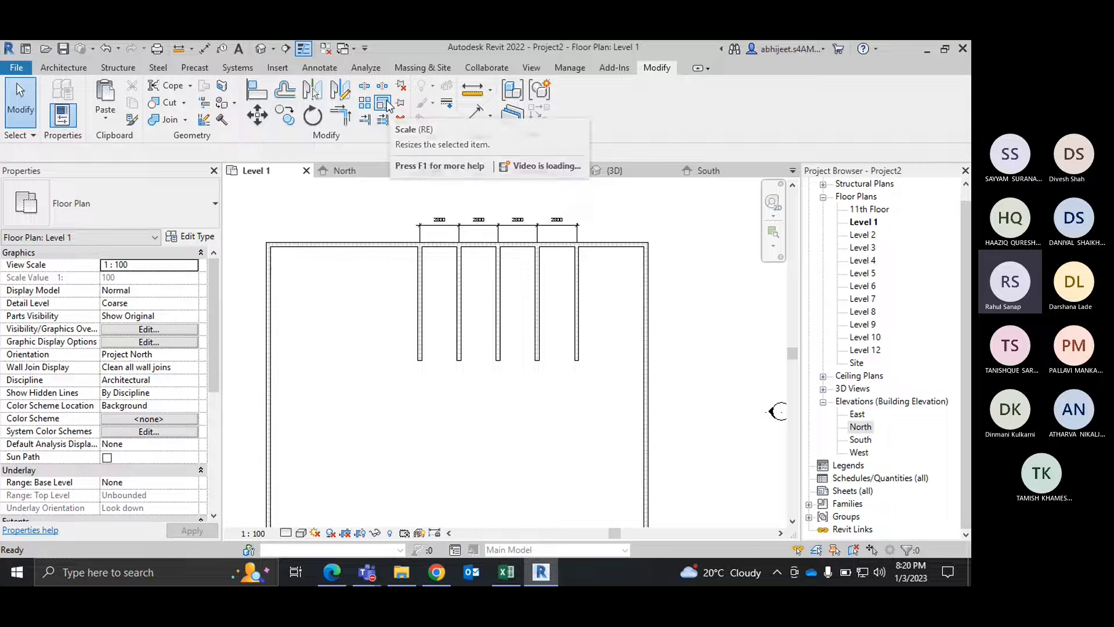
scroll(444, 316, down, 2)
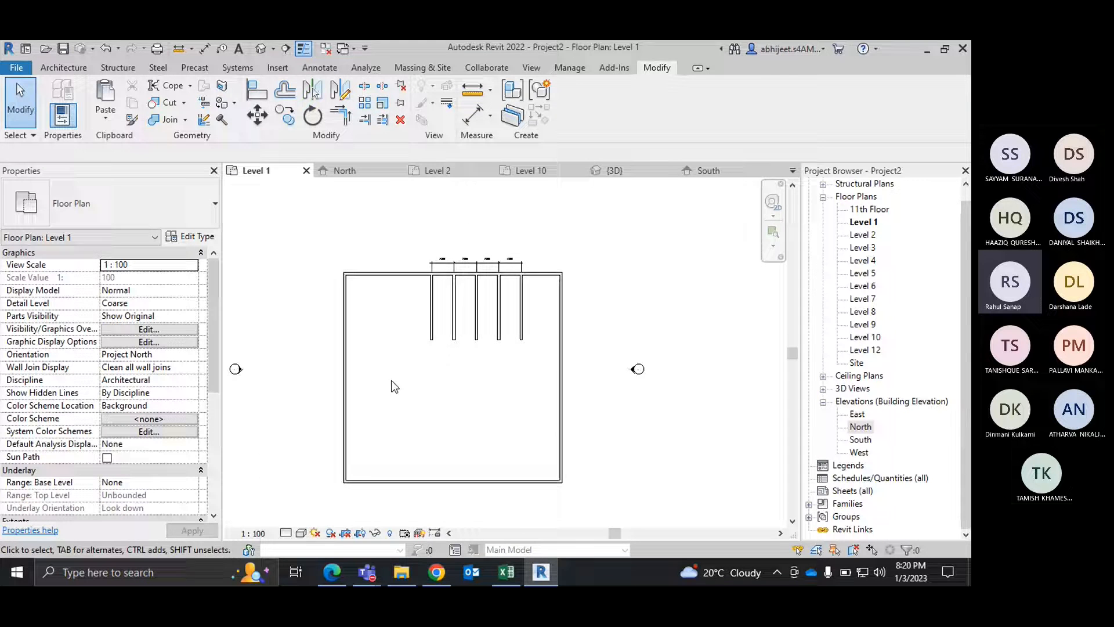
click(380, 109)
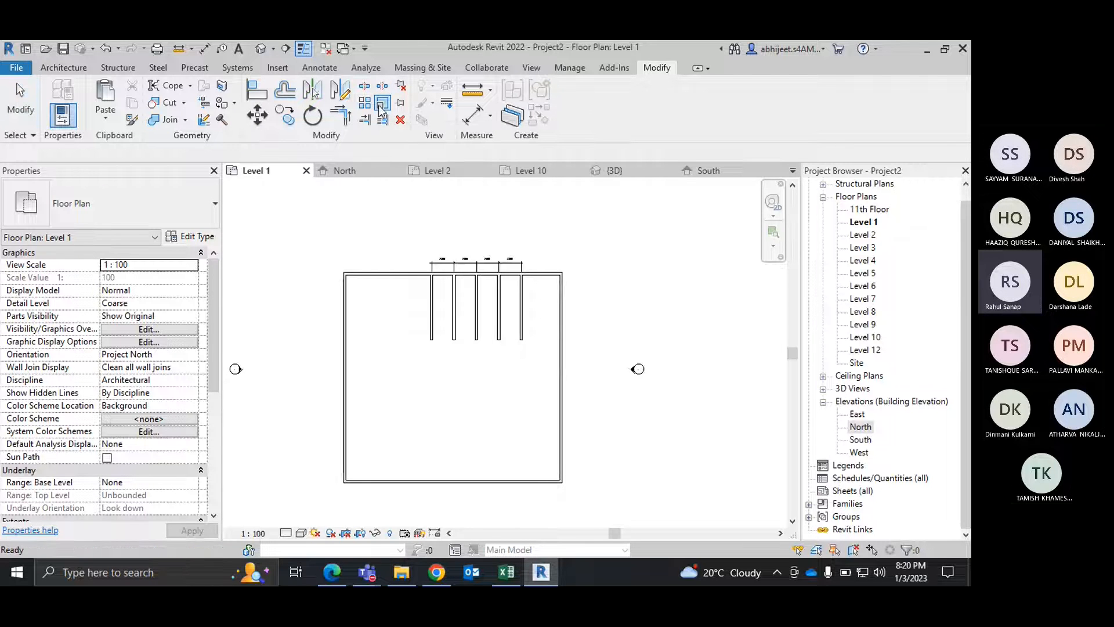
scroll(355, 304, up, 2)
click(364, 307)
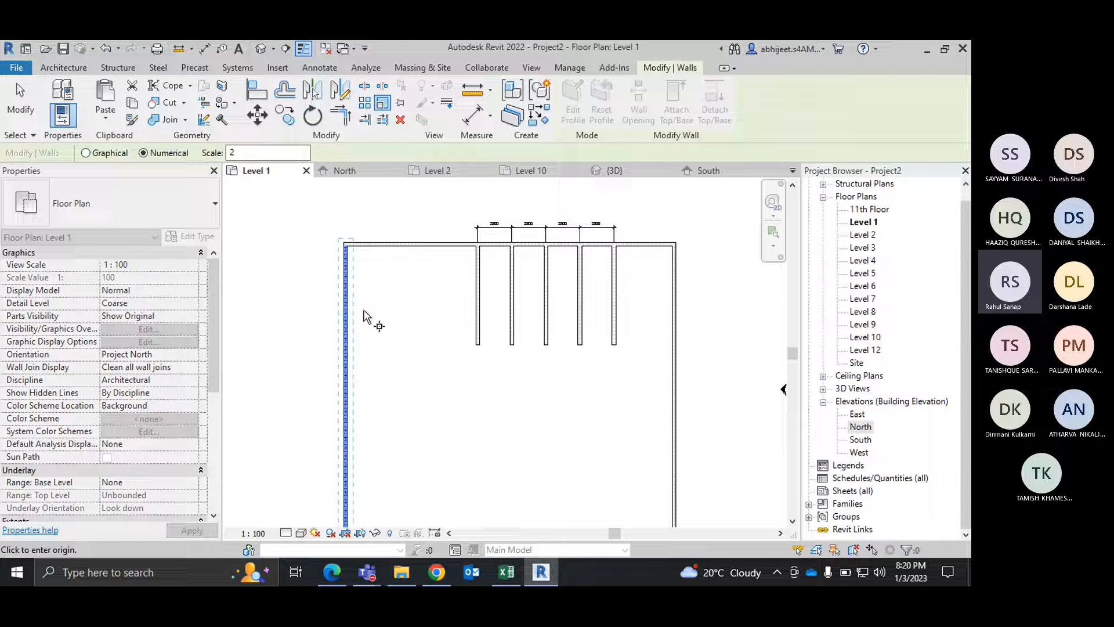
key(Escape)
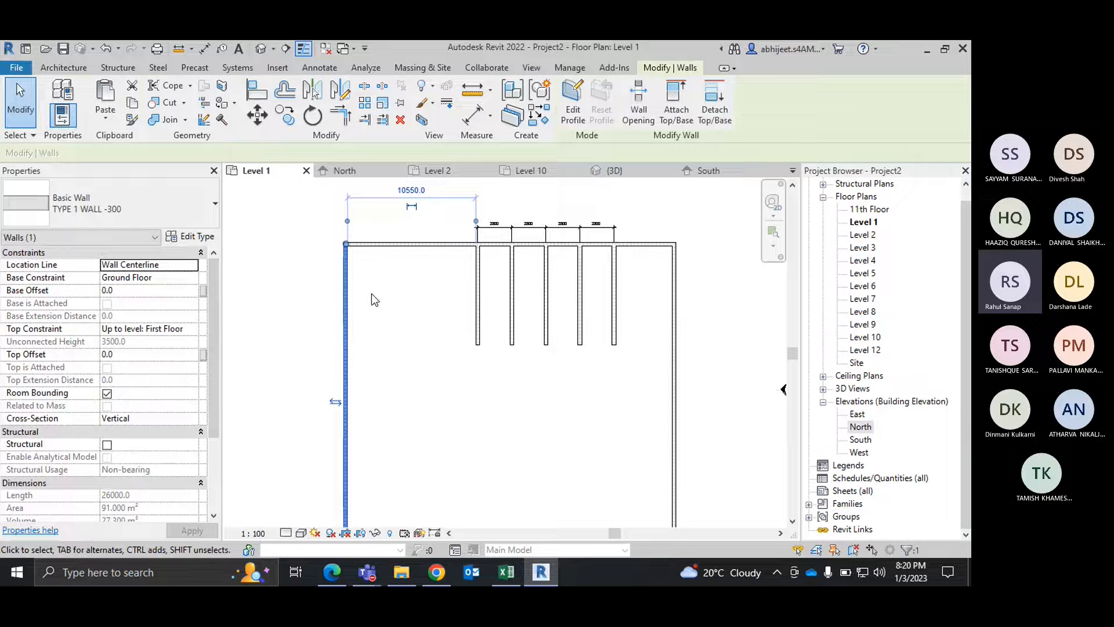
right_click(393, 291)
click(415, 212)
scroll(411, 335, down, 5)
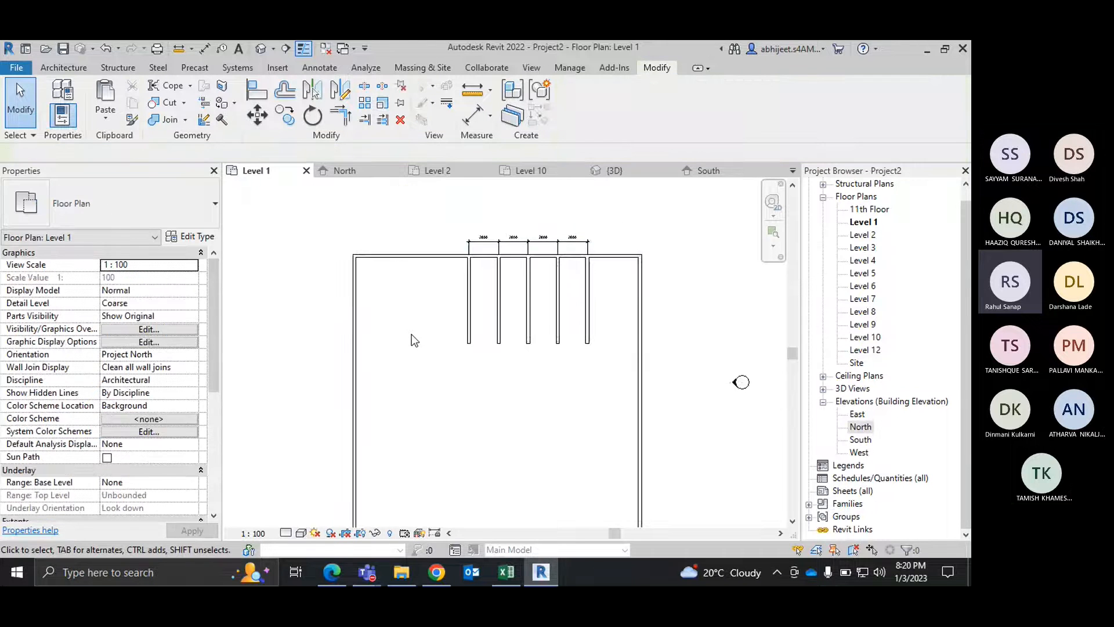
Step: Review the available dimension types and the two measuring options, Between Two References and Along an Element
click(492, 115)
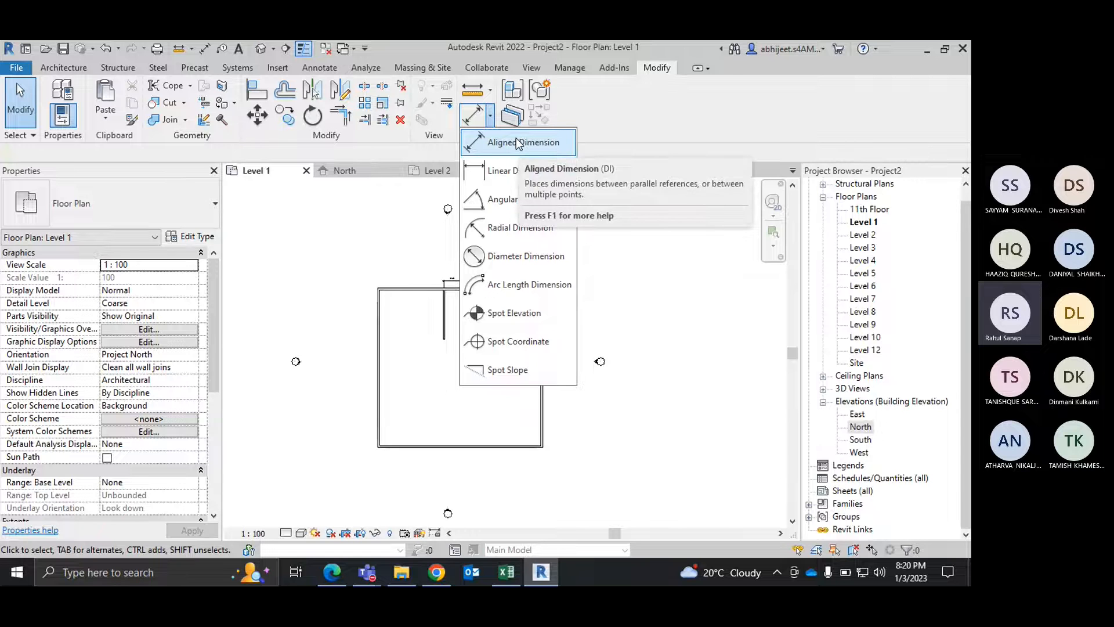
click(490, 90)
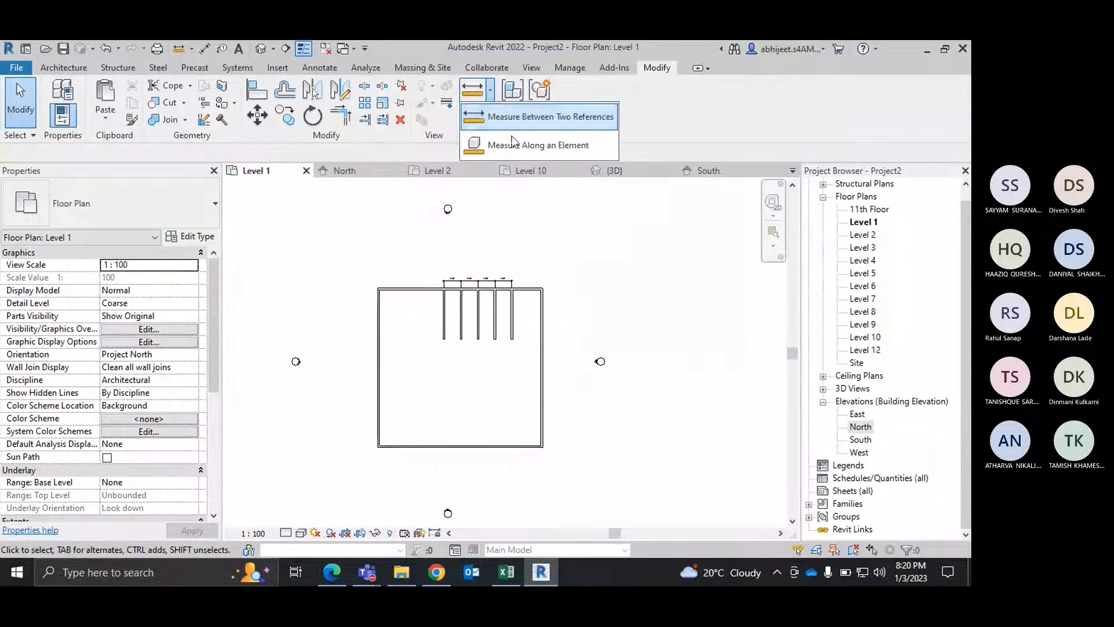
click(583, 182)
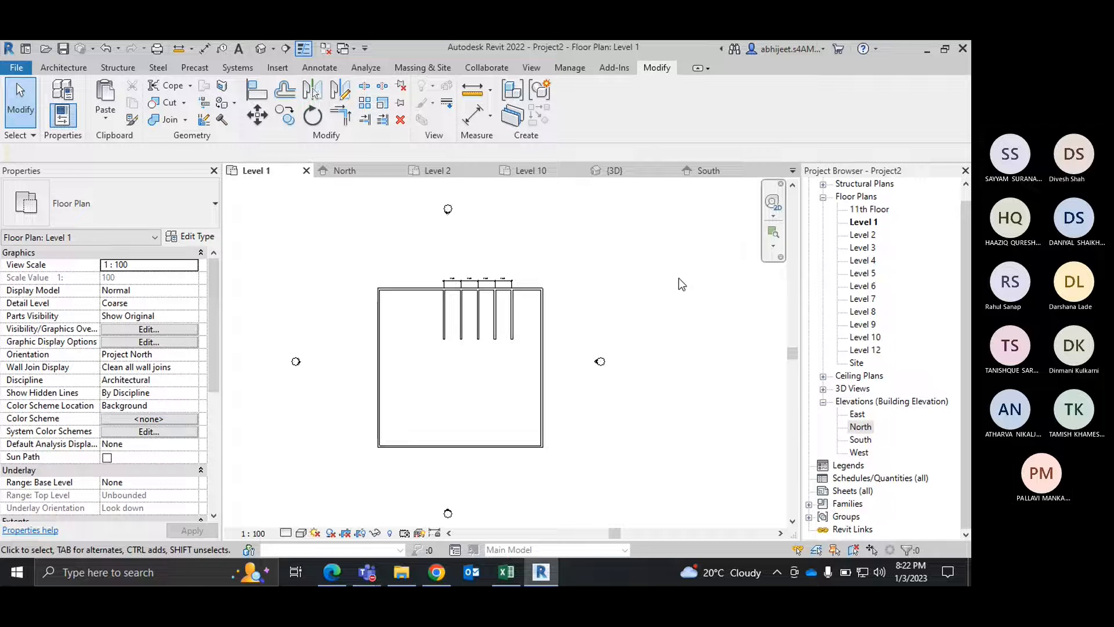
Step: Check the Microsoft Teams meeting chat and the 5 Weeks Advanced BIM Training PDF in Edge, and return to the Revit Level 1 plan
mouse_move(368, 572)
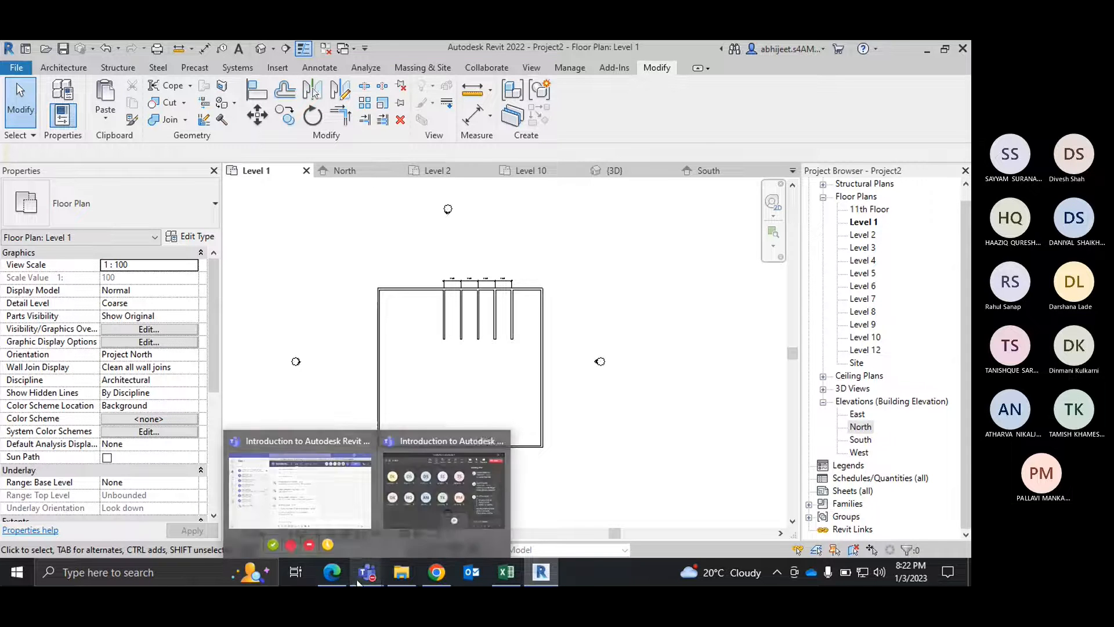
click(458, 492)
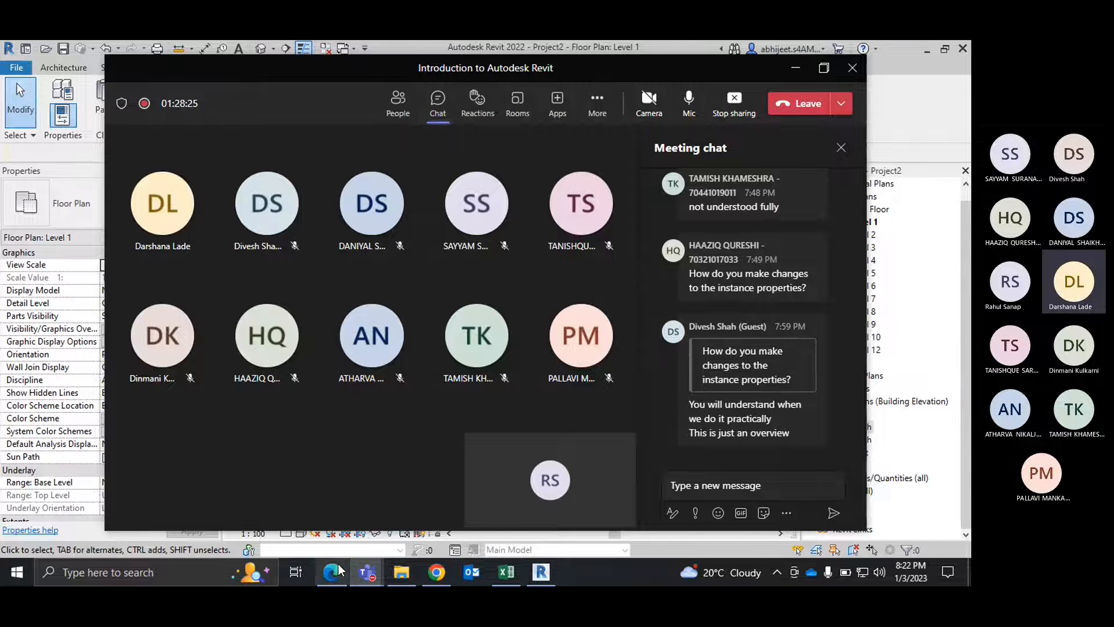
mouse_move(339, 572)
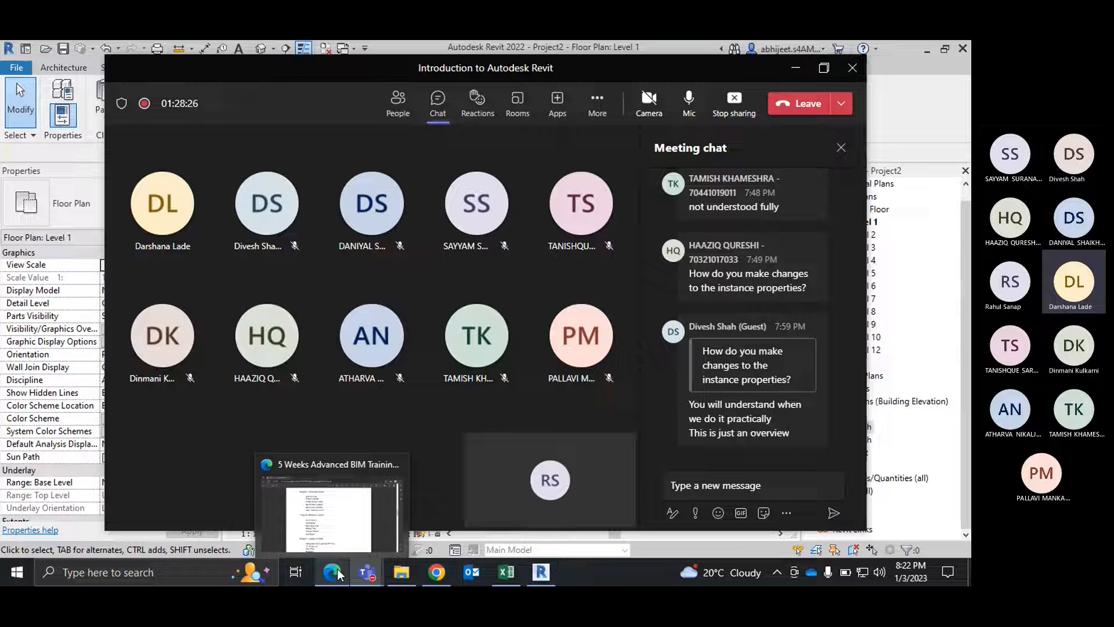
click(359, 529)
click(894, 47)
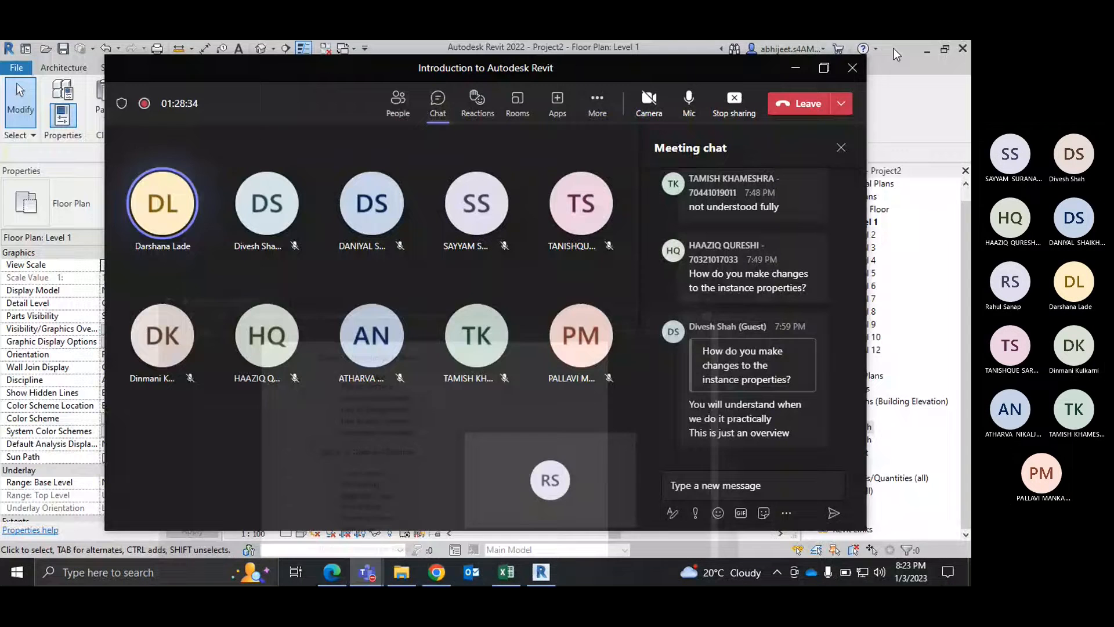
click(794, 72)
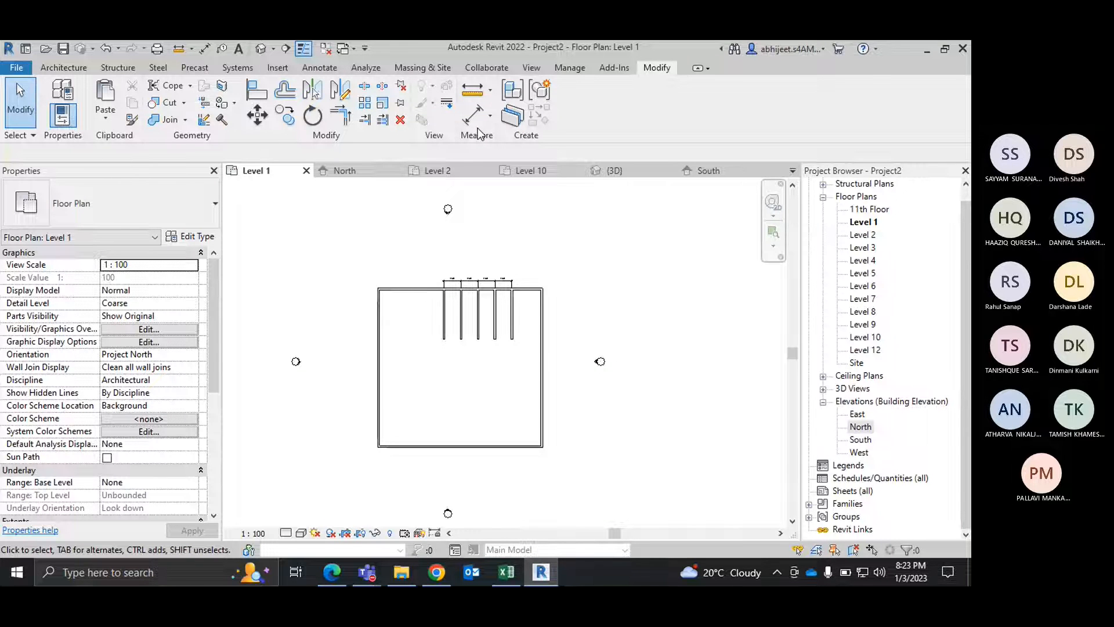
right_click(606, 196)
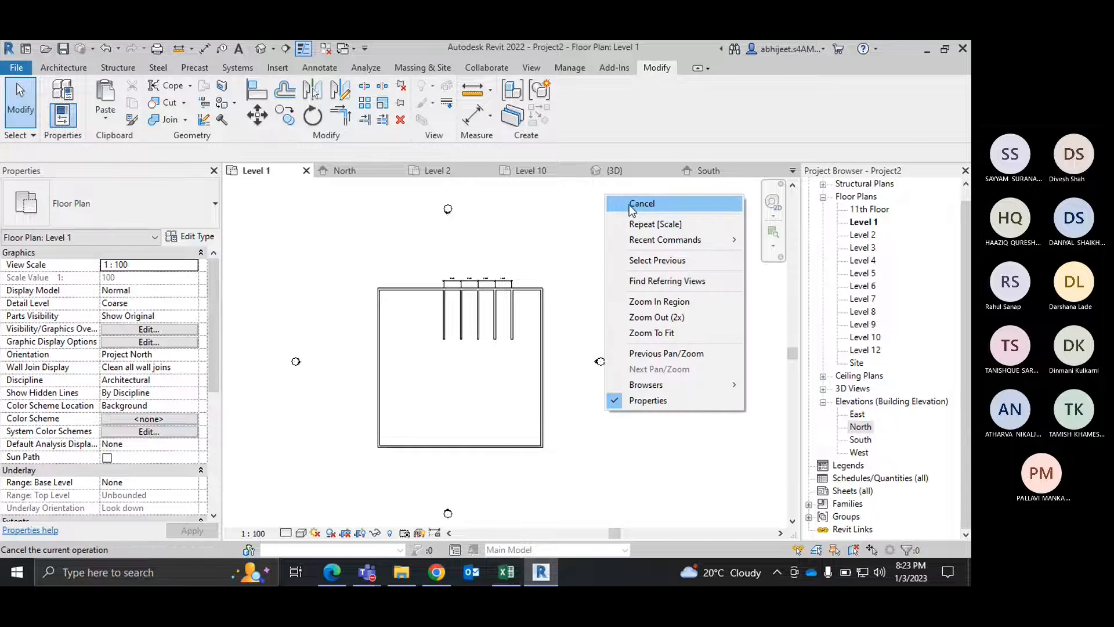
click(632, 205)
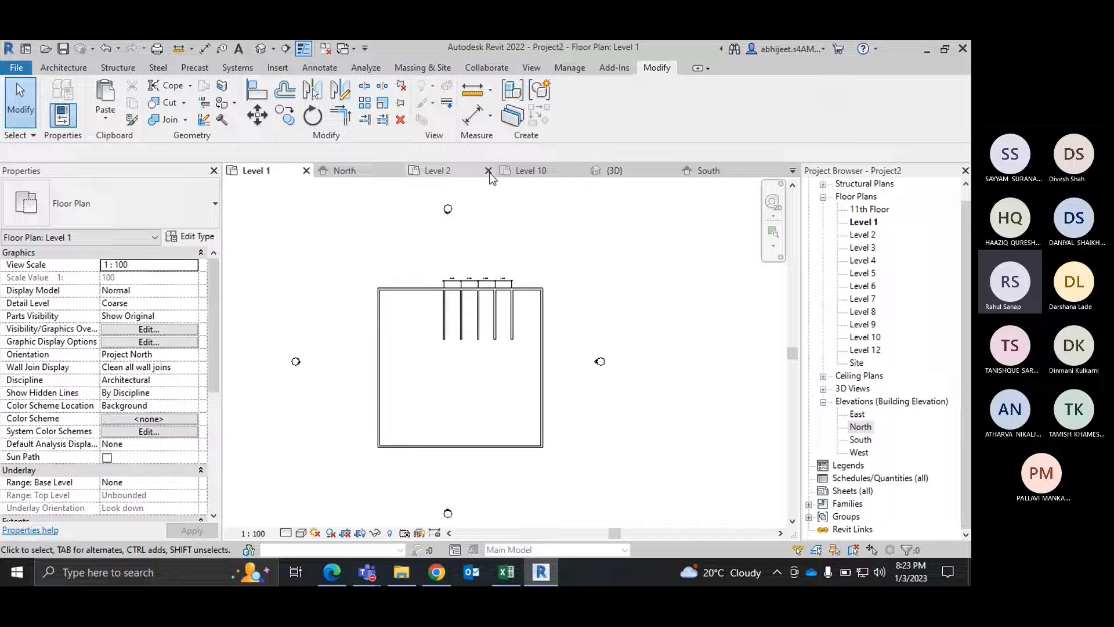
Step: Open the Level 10 floor plan and delete the two desks near the grid's left edge
click(530, 170)
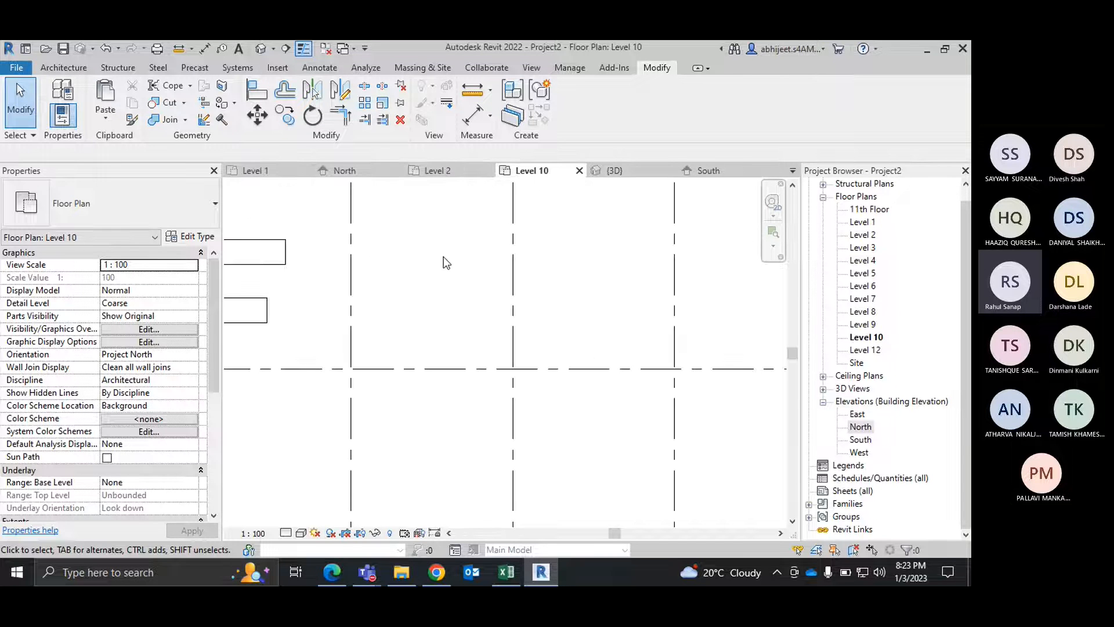
scroll(441, 273, down, 5)
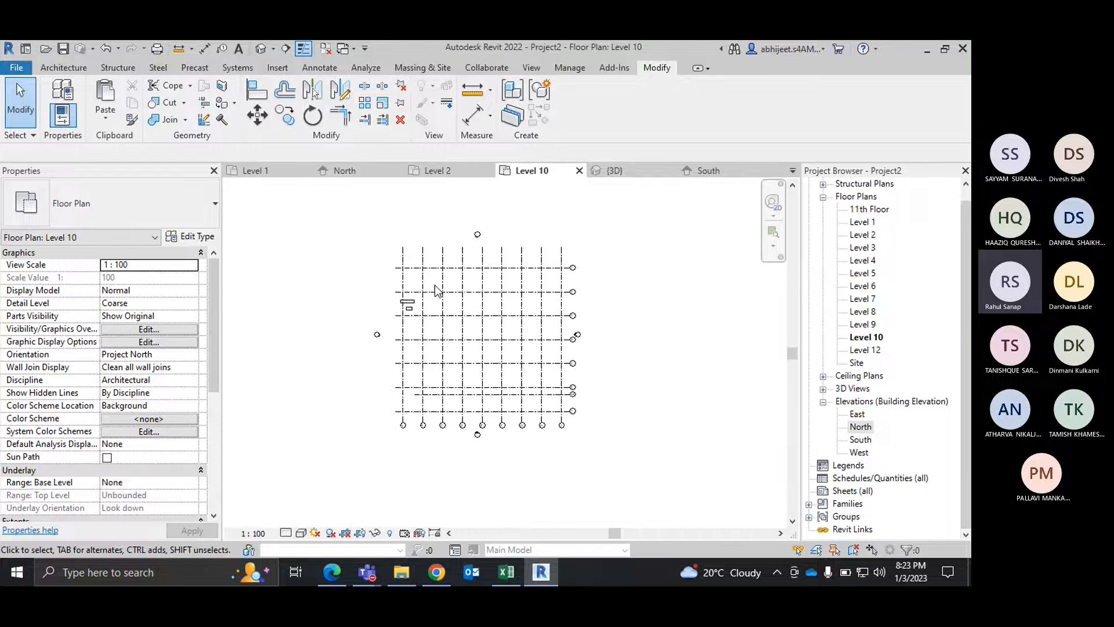
scroll(435, 290, up, 5)
drag(375, 325, 333, 413)
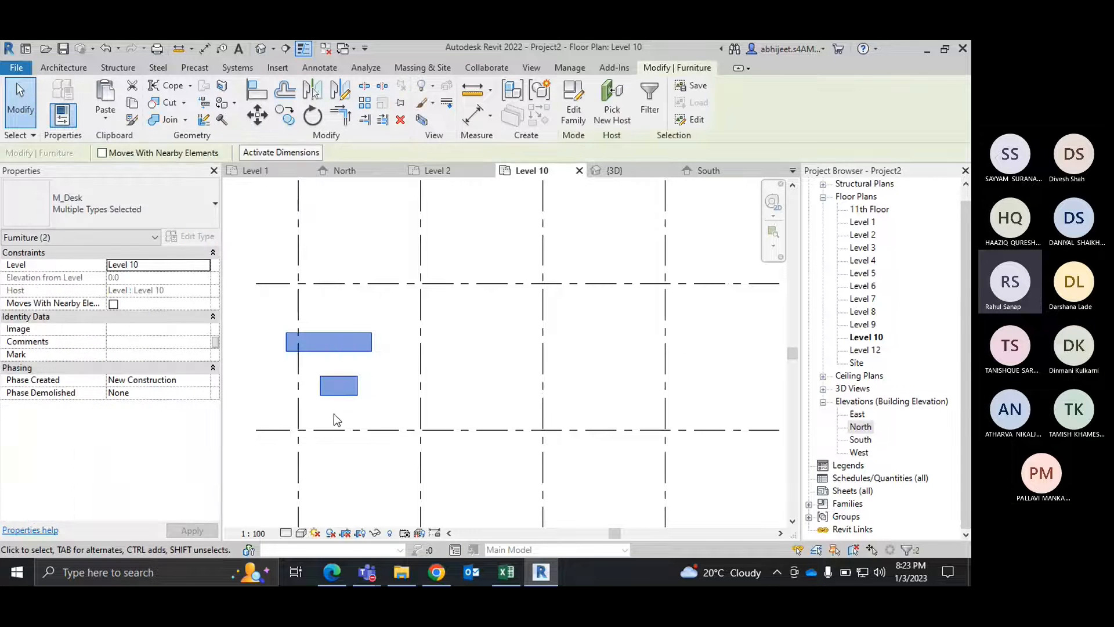
key(Delete)
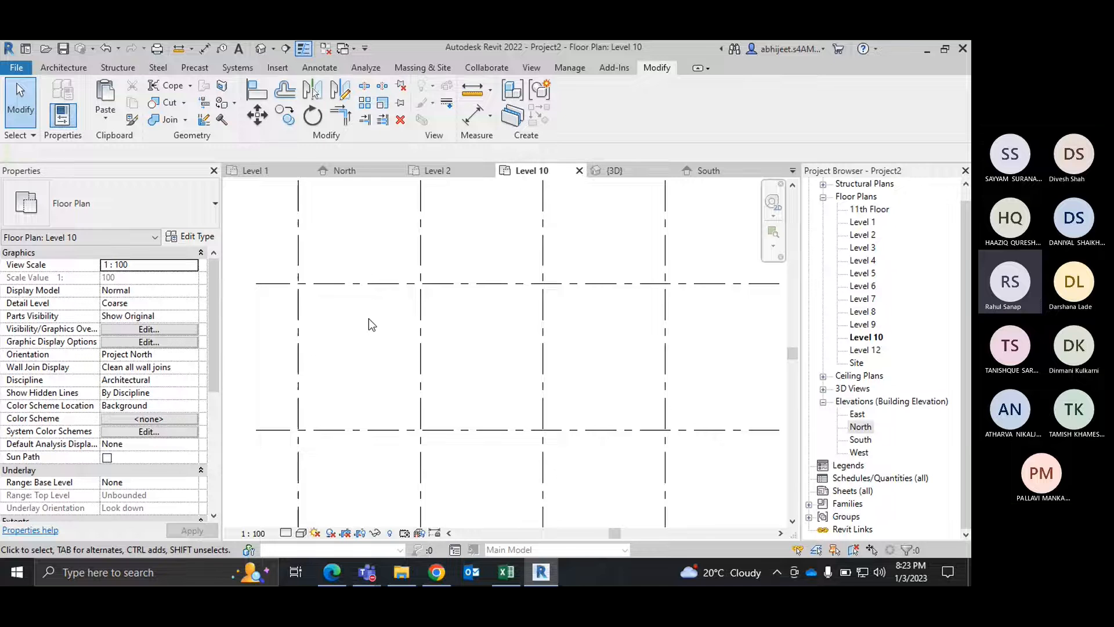
Step: Delete the intermediate horizontal grid line 6-A between grids 6 and 7 on Level 10
scroll(369, 319, down, 5)
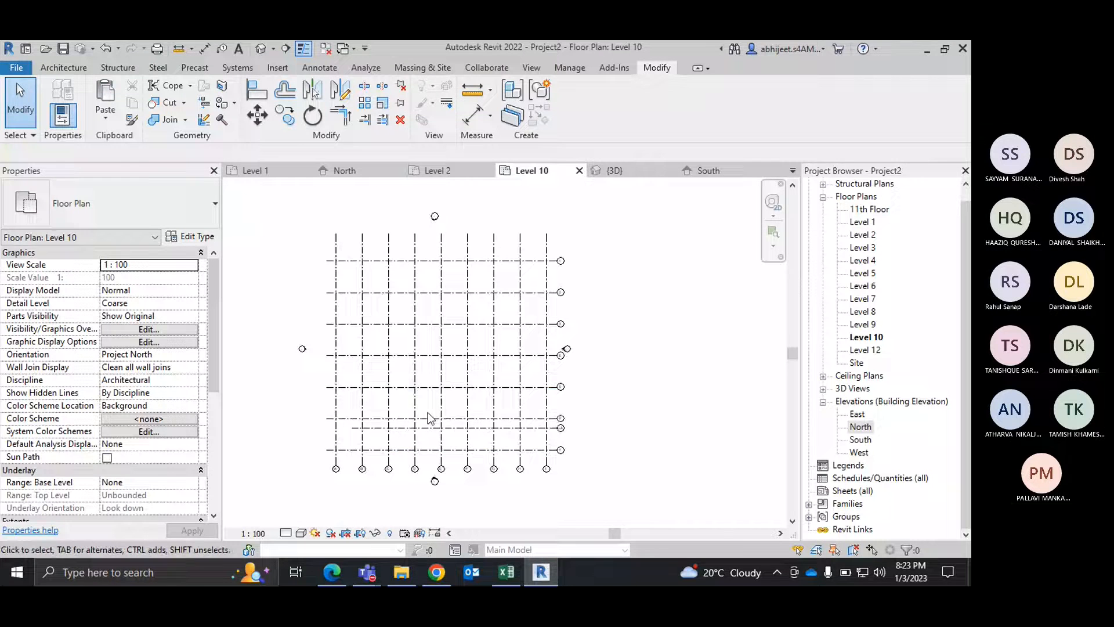
scroll(427, 412, up, 2)
click(406, 439)
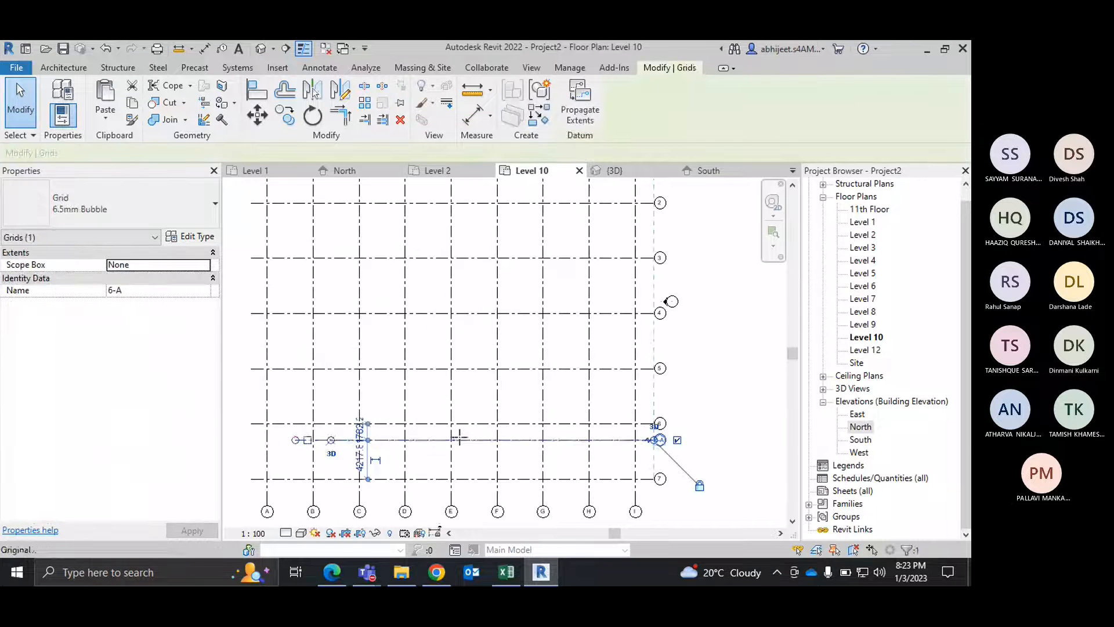
drag(459, 437, 643, 432)
scroll(658, 441, up, 4)
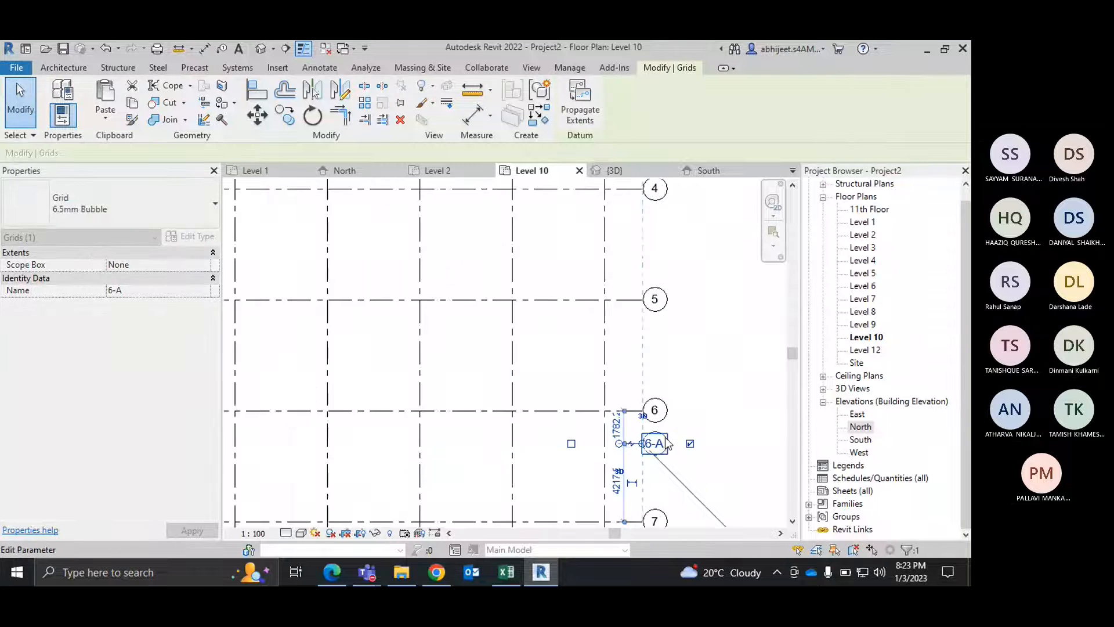
click(720, 384)
click(681, 430)
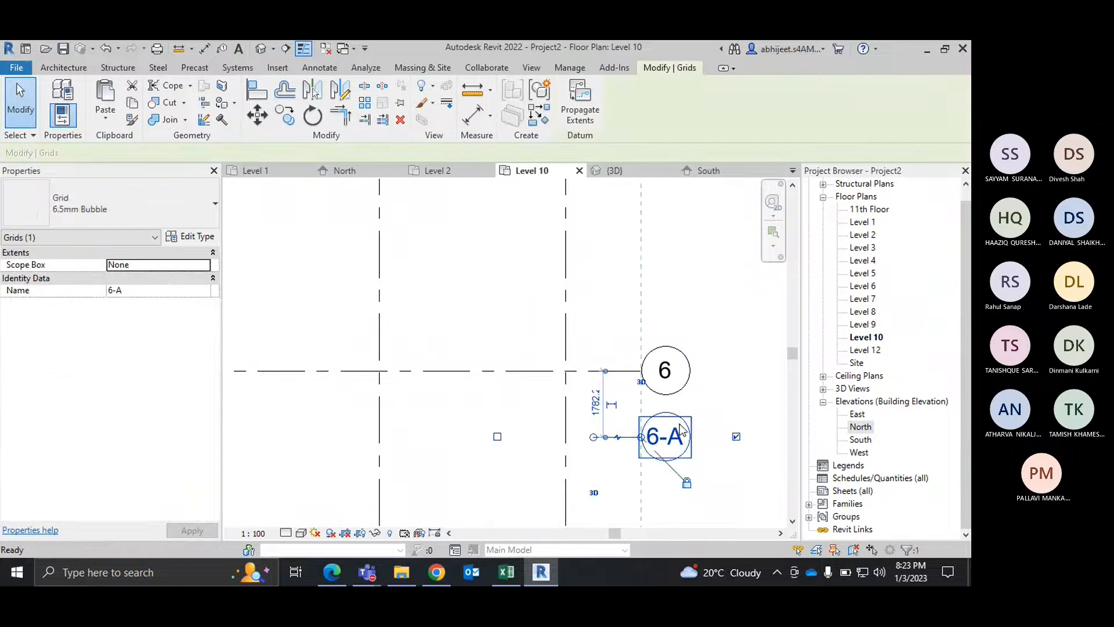
key(Delete)
scroll(645, 420, down, 3)
scroll(645, 420, down, 5)
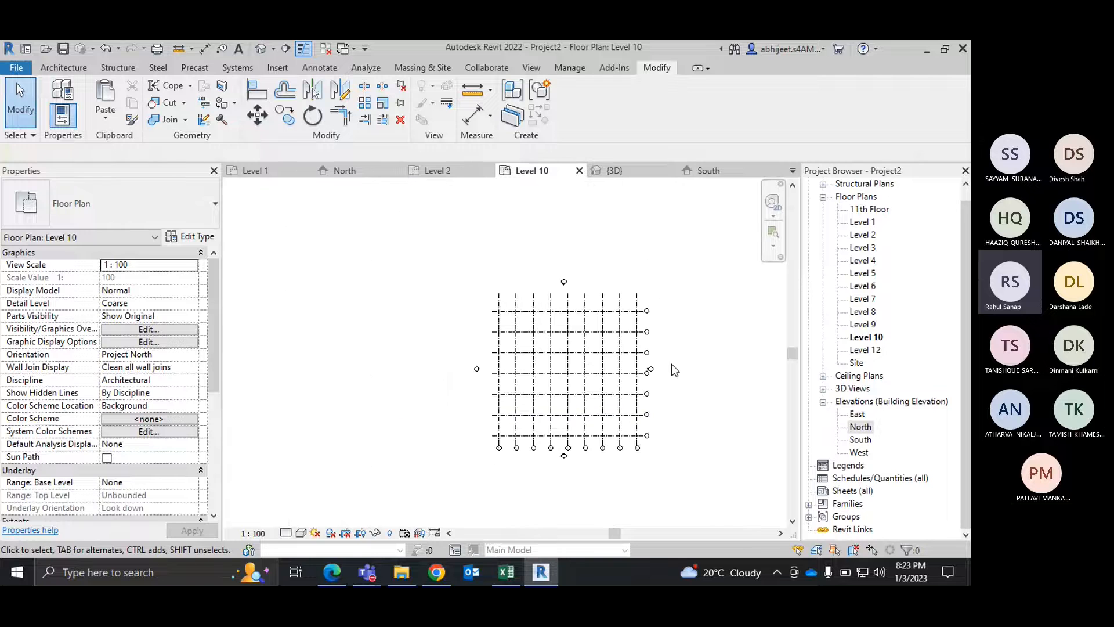
scroll(671, 364, up, 2)
scroll(660, 374, down, 2)
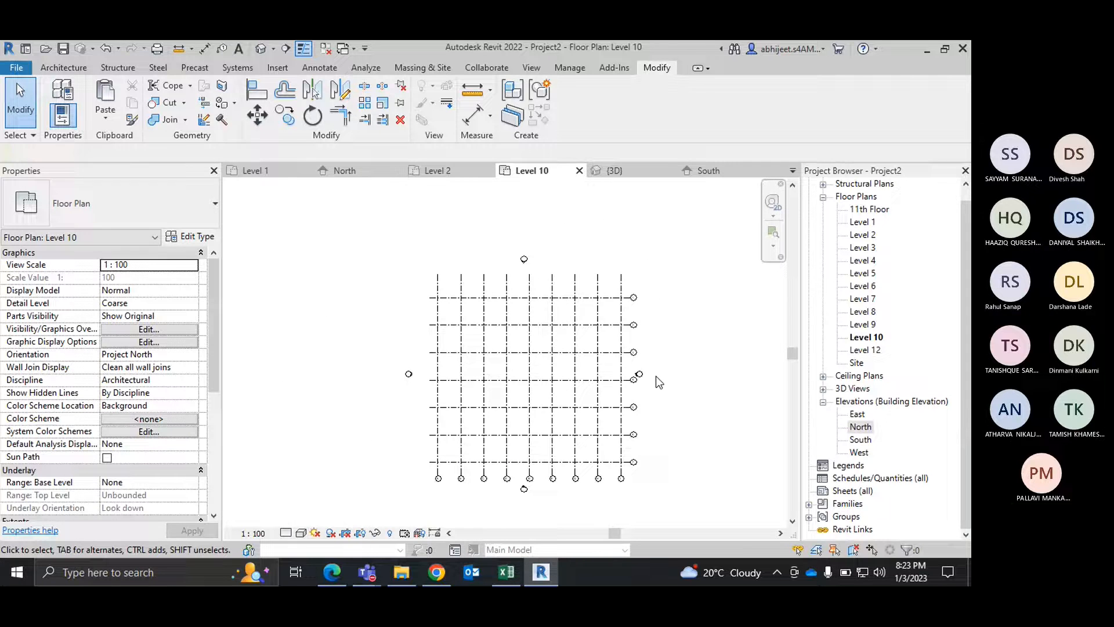
Step: Start an architectural M_Rectangular Column of 475 x 610mm and preview its position at the intersection of grids A and 1
click(66, 68)
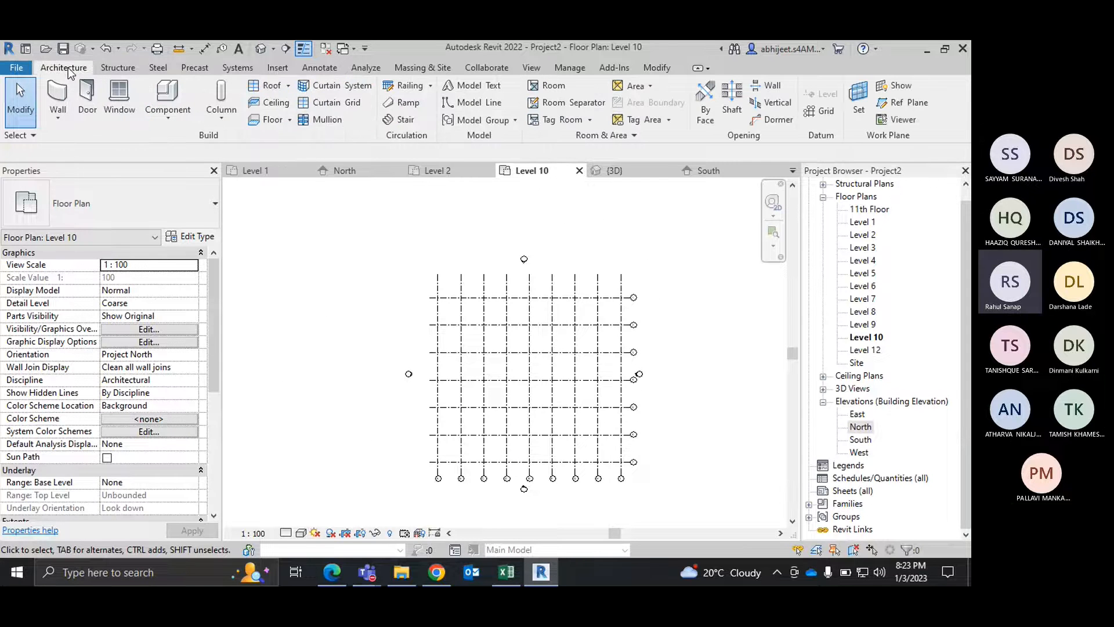
click(221, 115)
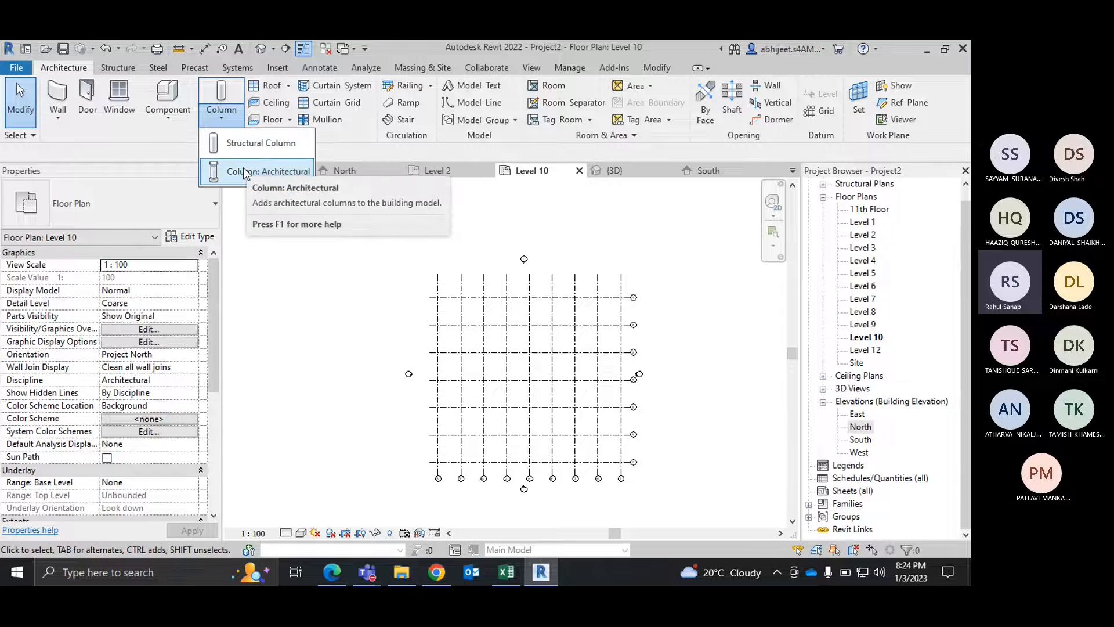
click(244, 172)
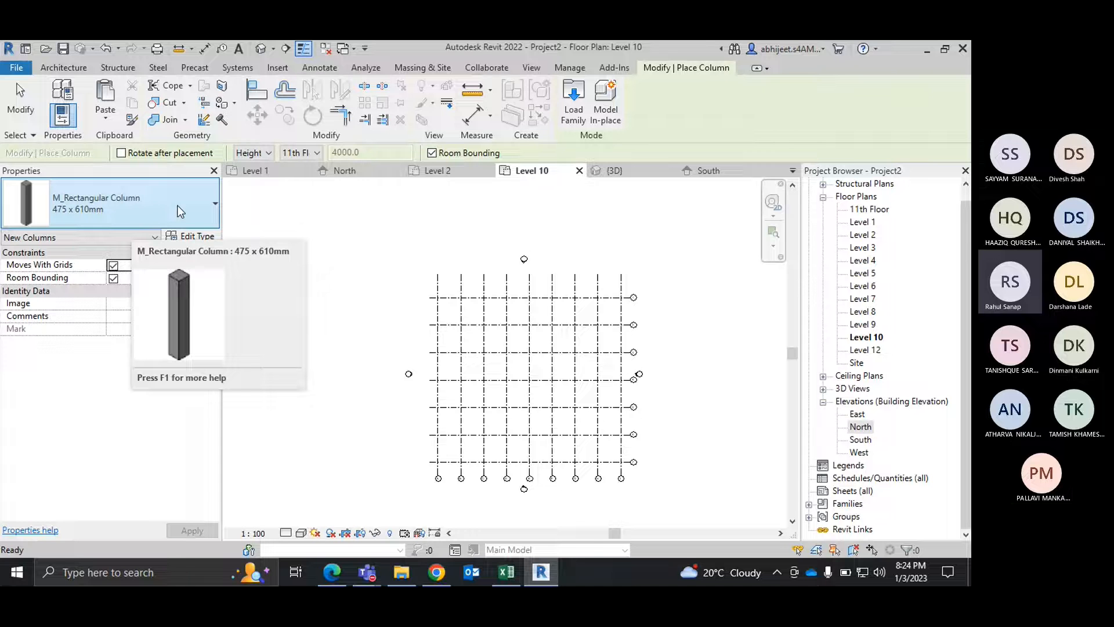
scroll(438, 308, up, 2)
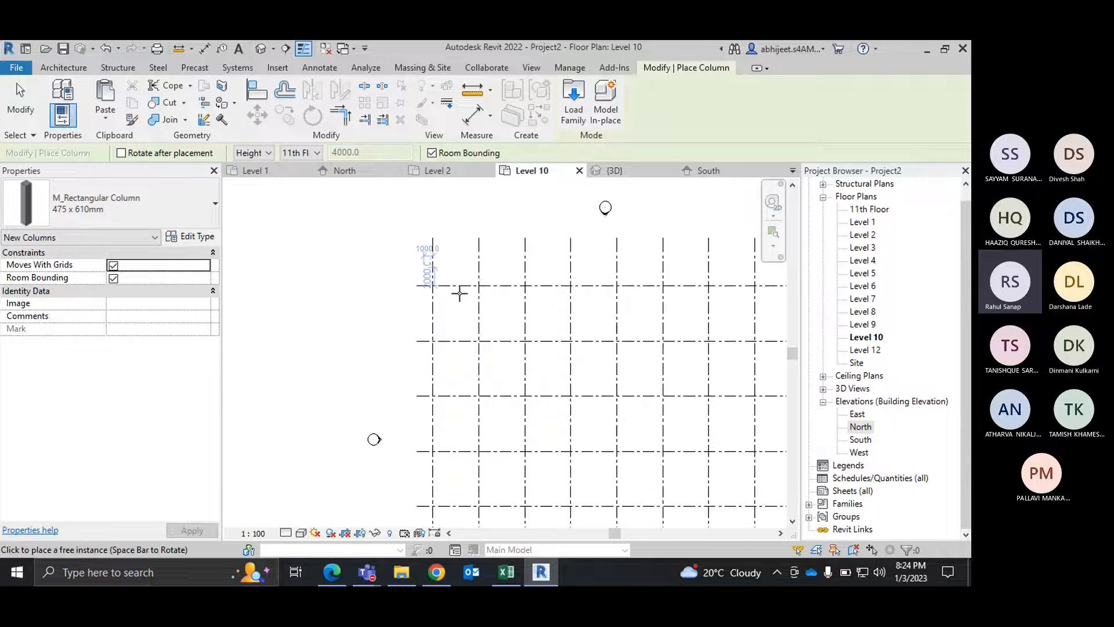
scroll(433, 299, up, 3)
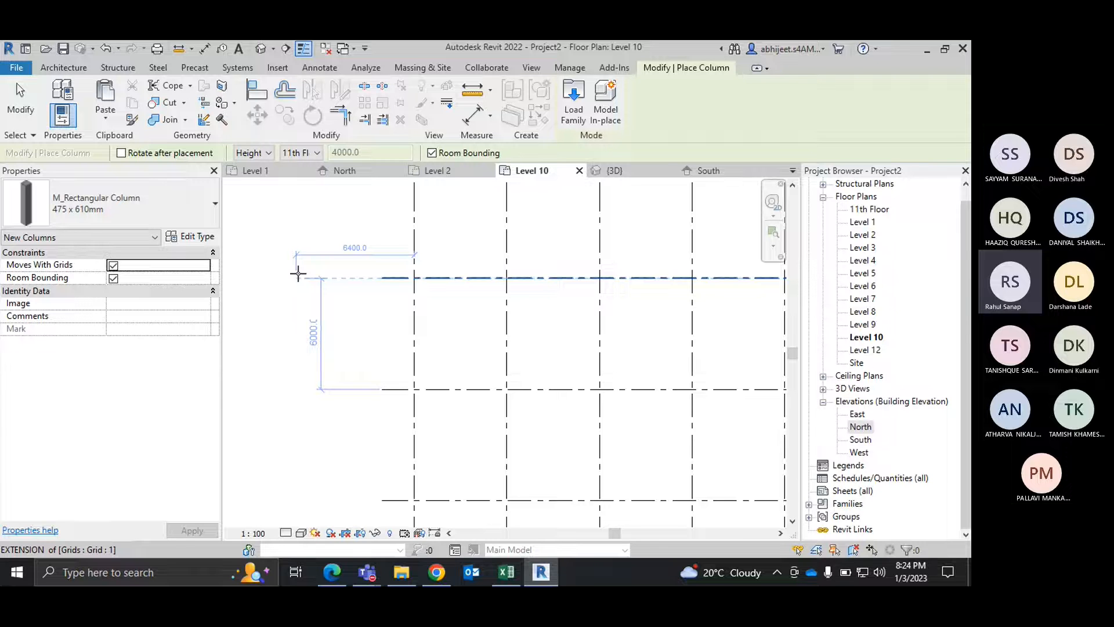
scroll(299, 274, down, 3)
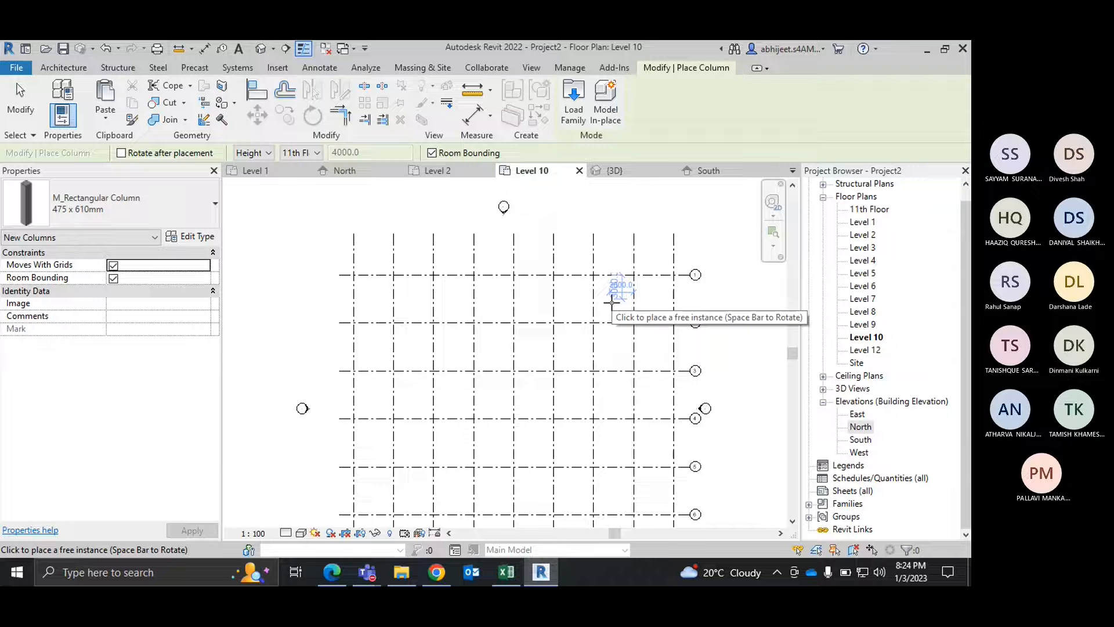
scroll(348, 272, up, 3)
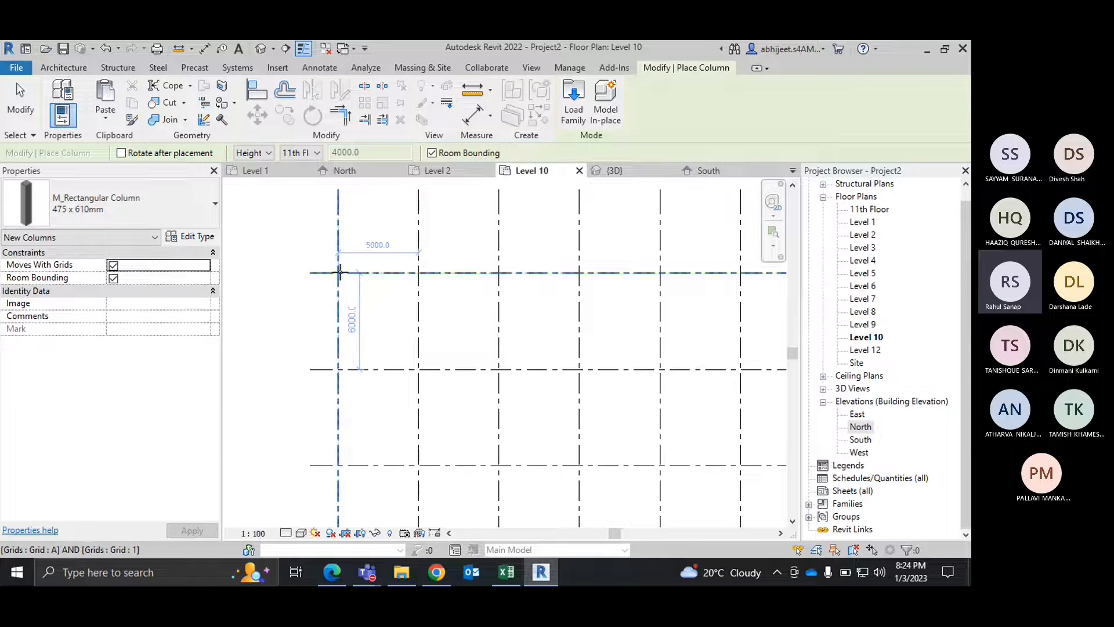
scroll(340, 272, down, 2)
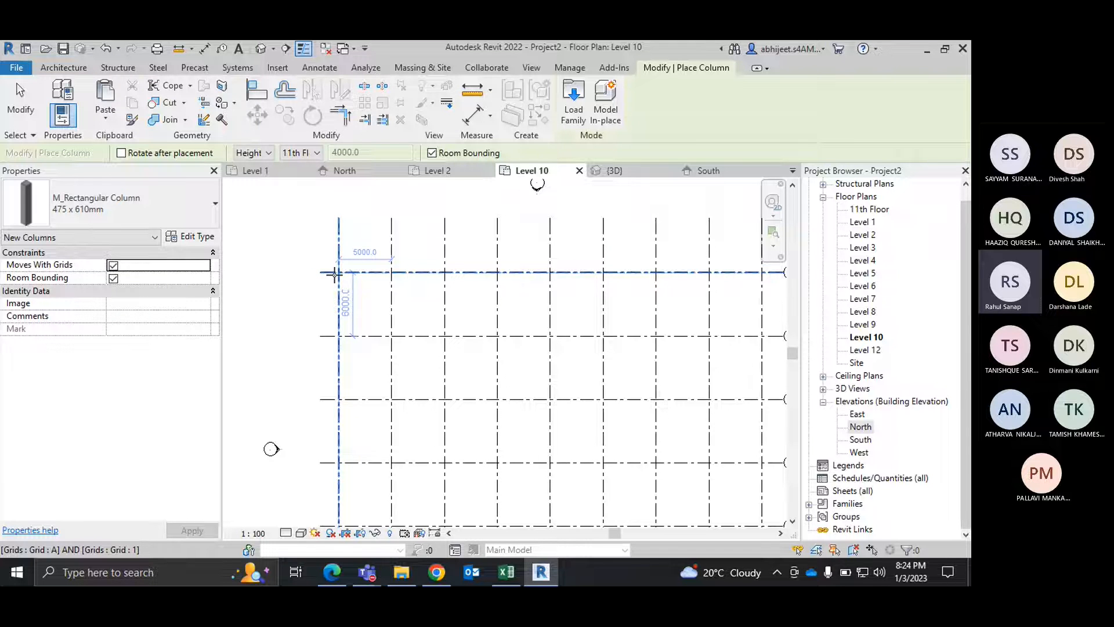
scroll(338, 272, up, 2)
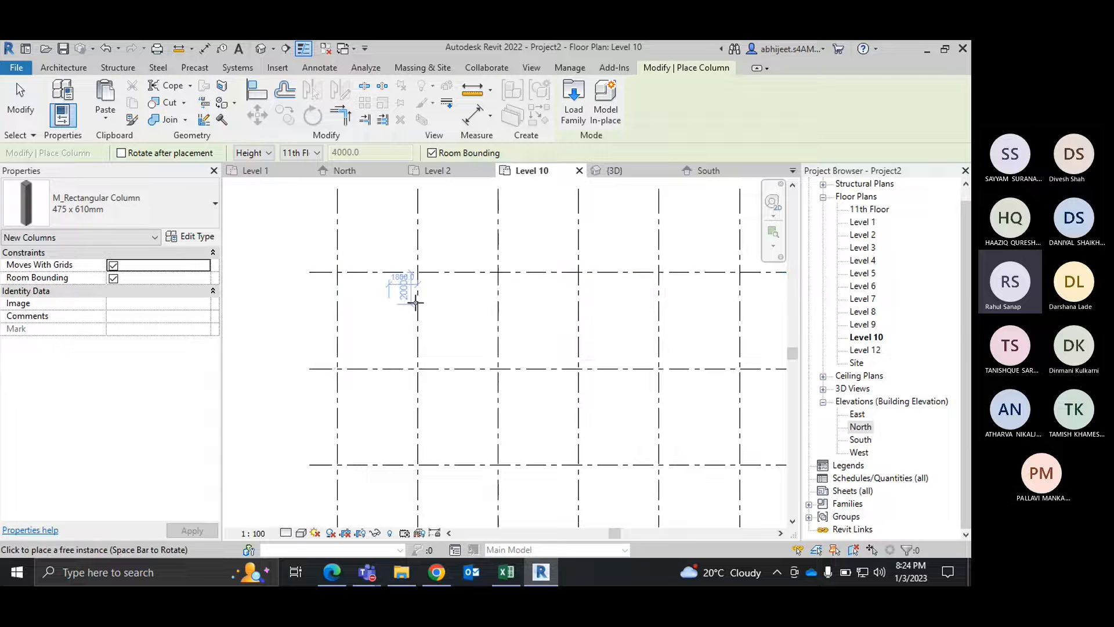
Step: Configure the new column to extend by depth from Level 10 down to First Floor
click(267, 154)
click(248, 164)
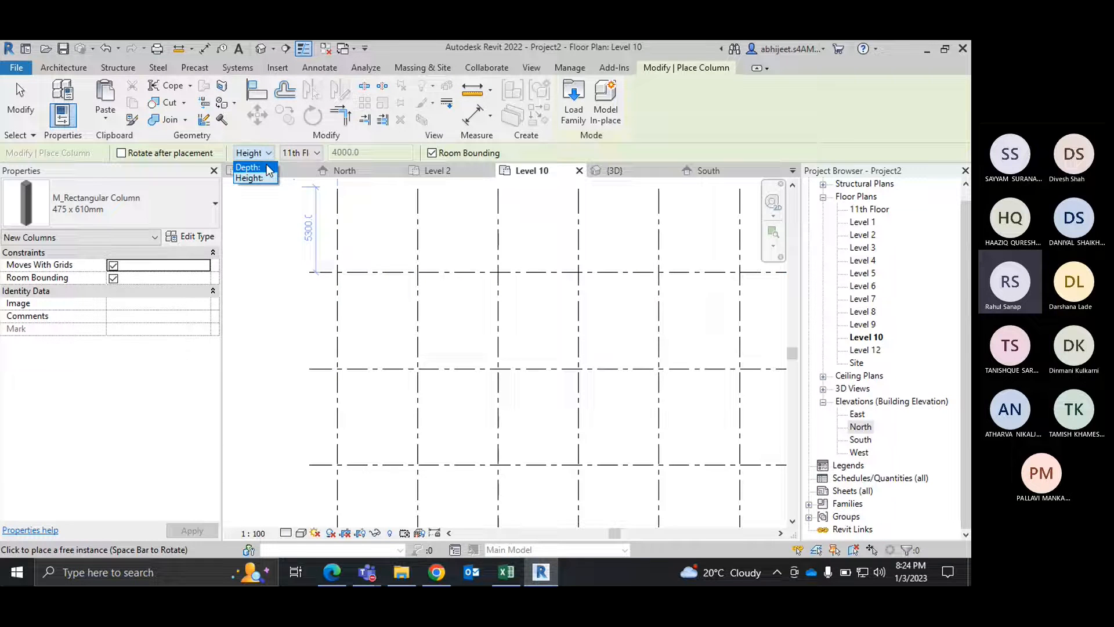
click(313, 153)
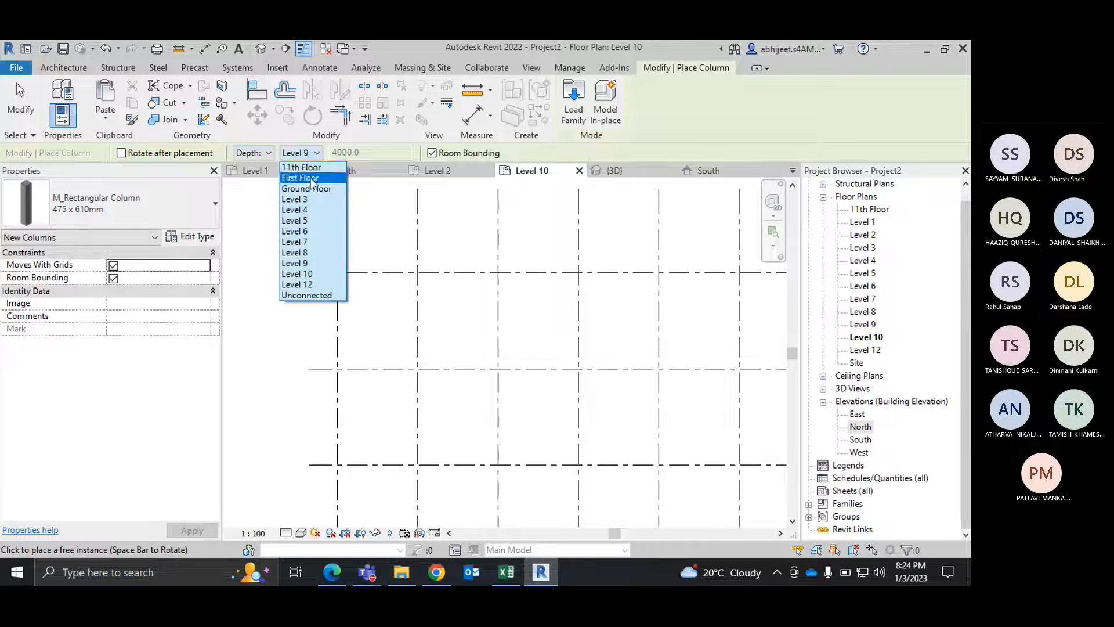
click(300, 177)
Step: Set the Level 10 plan's detail level to Fine while aiming the column at the grid A and 1 intersection
scroll(337, 272, up, 5)
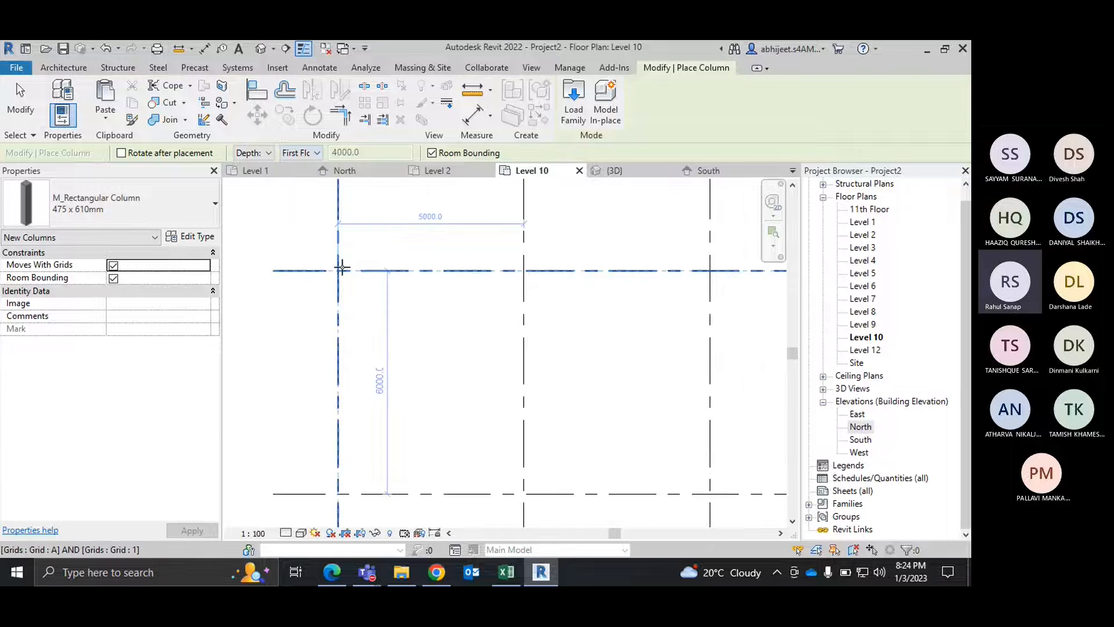
scroll(333, 275, up, 2)
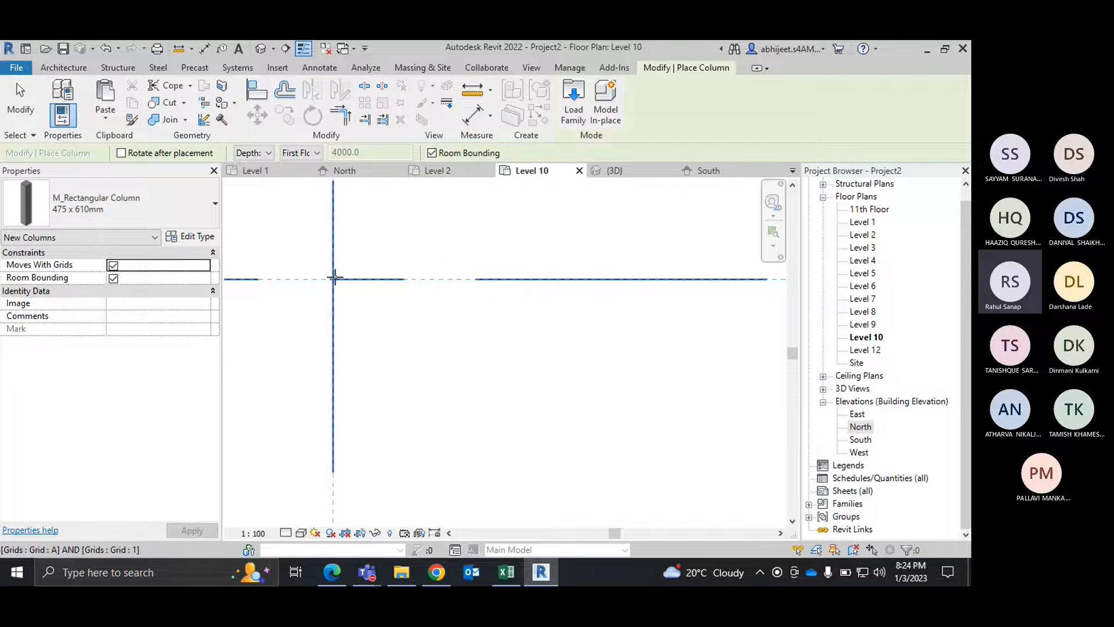
click(285, 533)
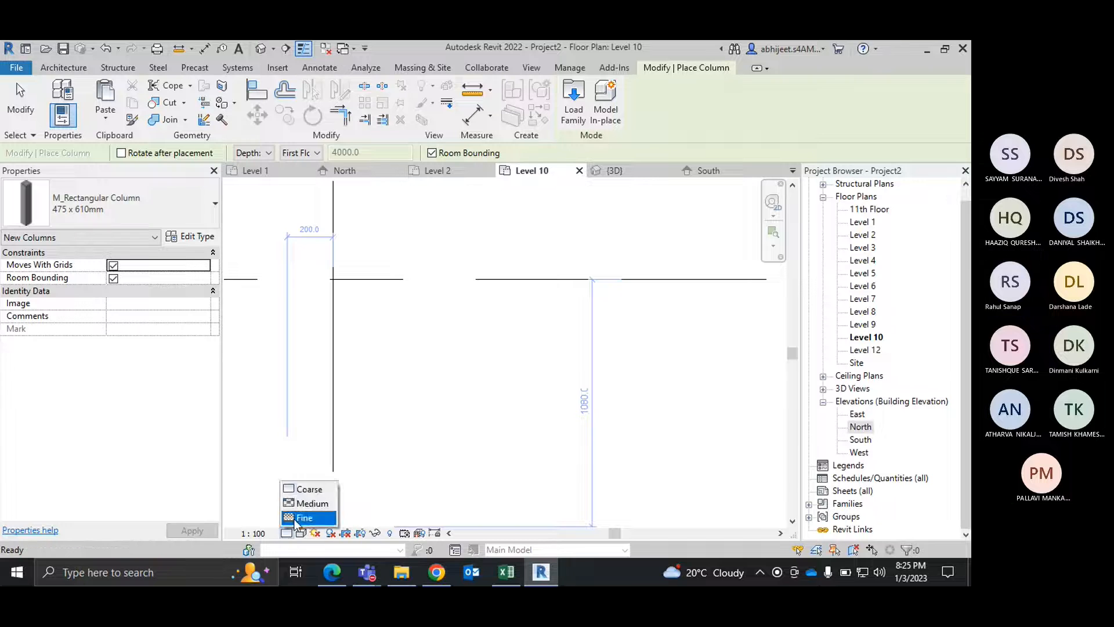
click(304, 516)
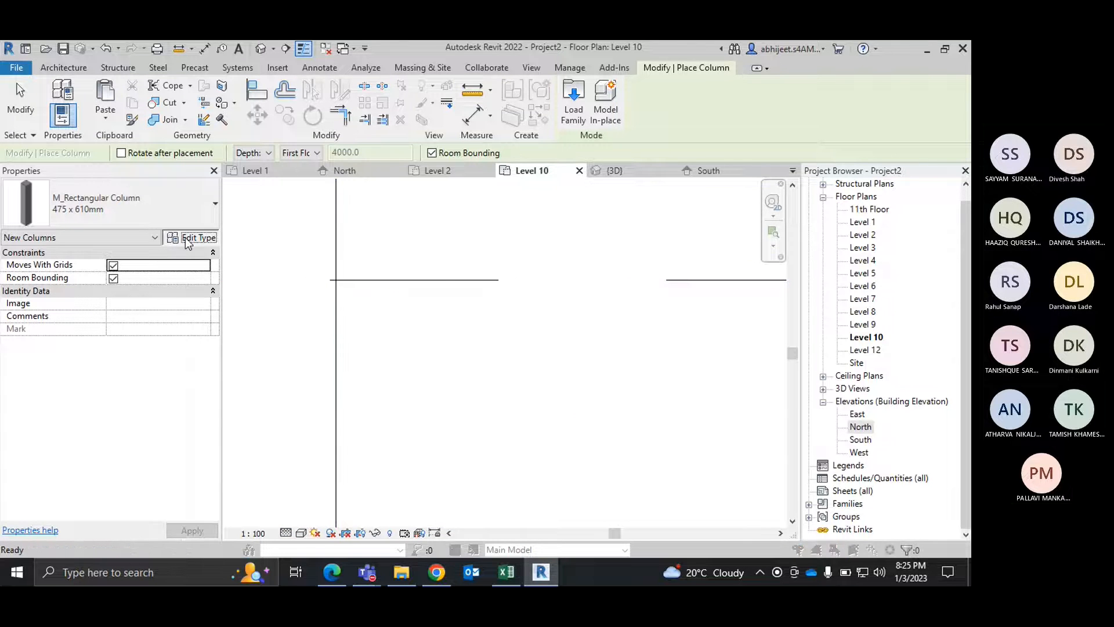
Step: Place the 475 x 610mm column at the intersection of grids A and 1 on Level 10 and end the command
click(187, 237)
click(734, 65)
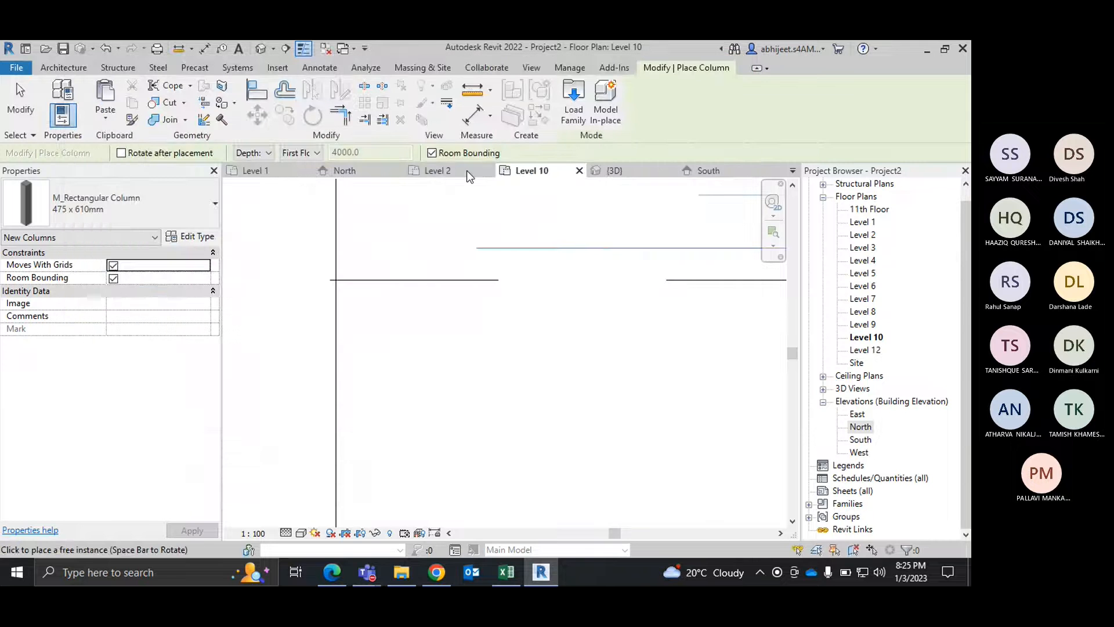
scroll(437, 259, down, 7)
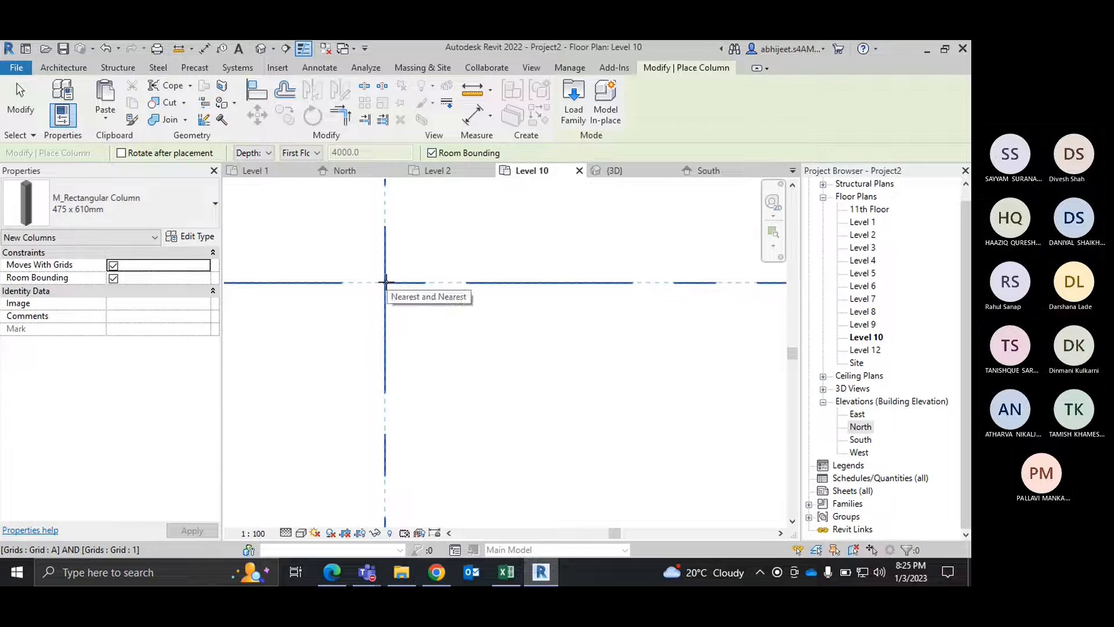
click(384, 282)
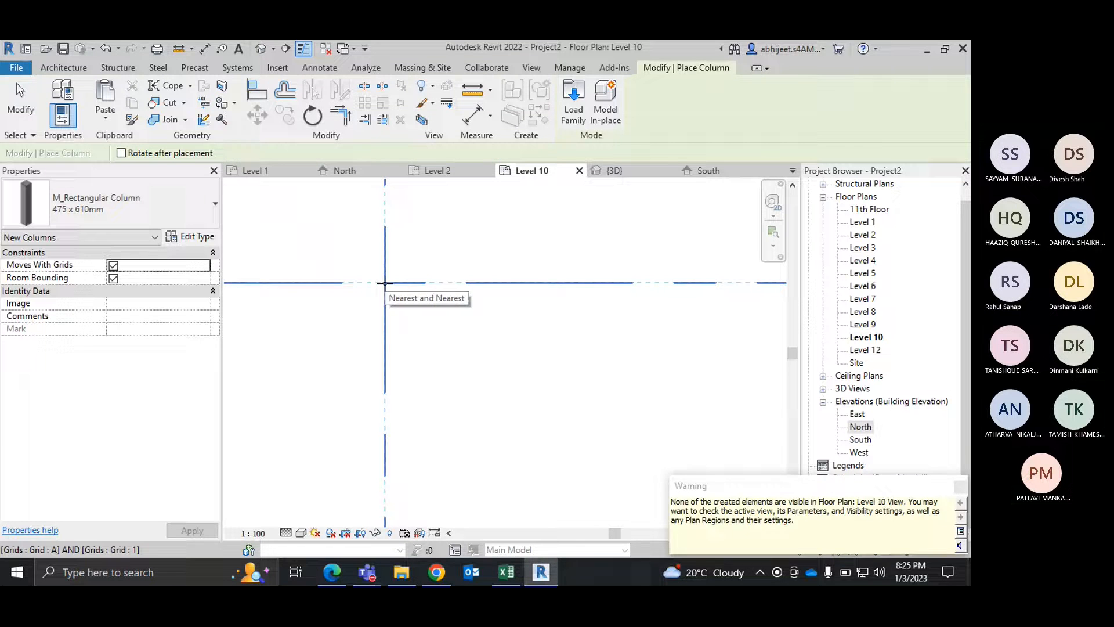
right_click(457, 235)
click(492, 253)
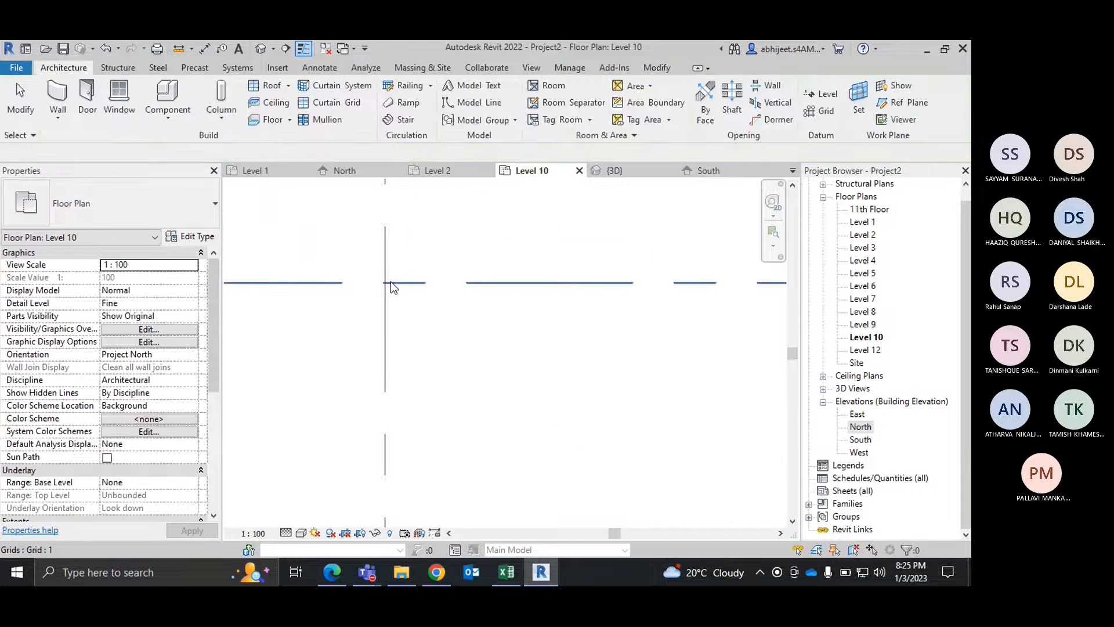
Step: Inspect the placed column in the 3D view, checking its base and top levels and its position above the walls
click(616, 170)
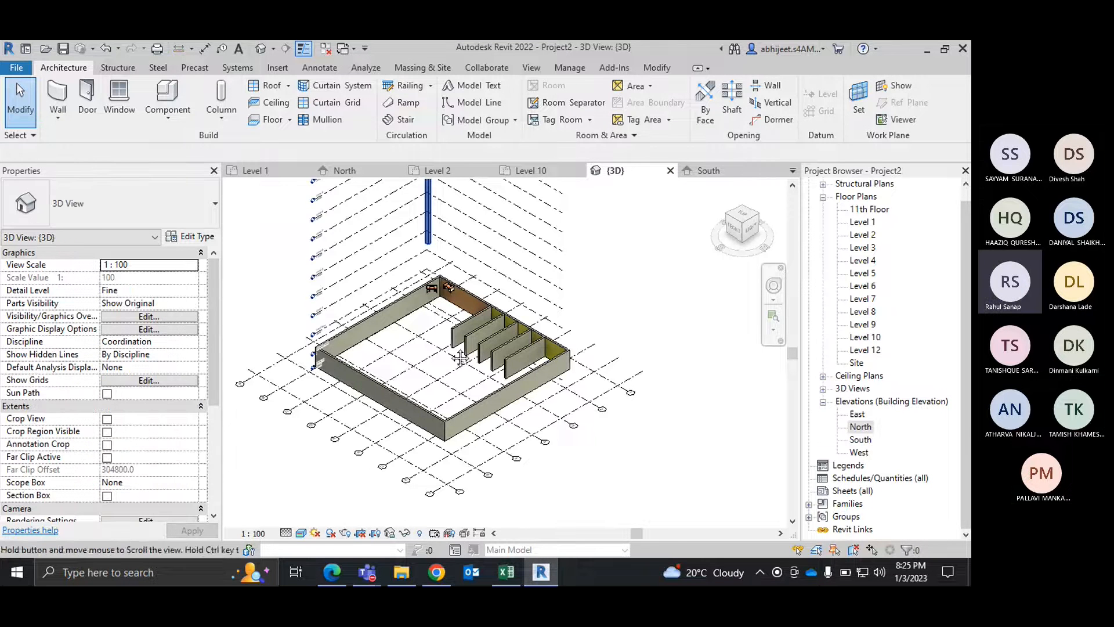
scroll(441, 243, up, 2)
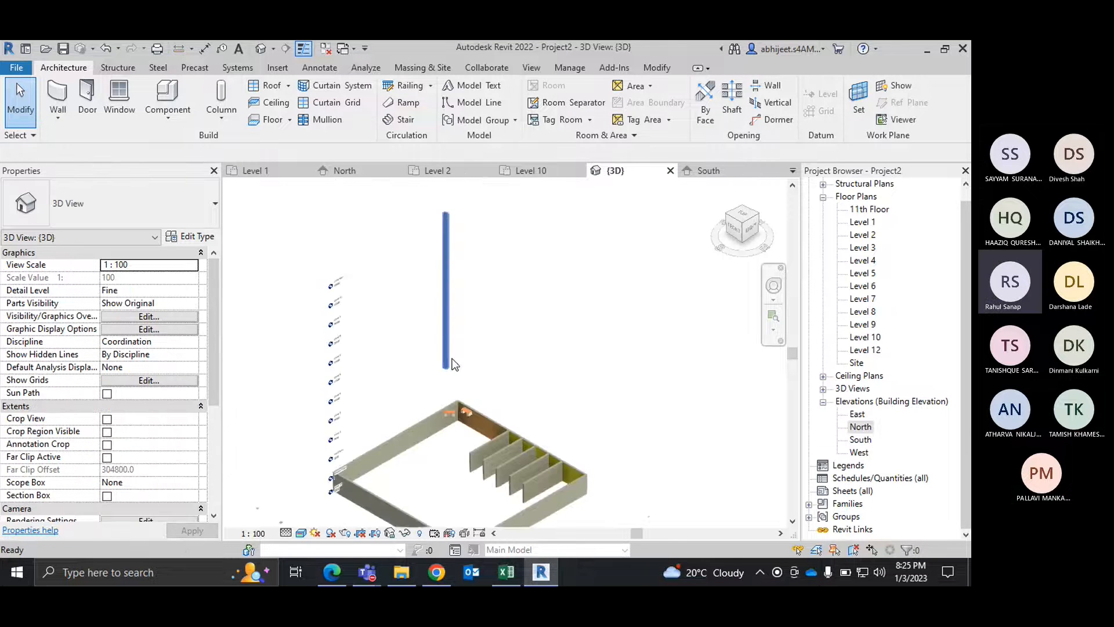
click(451, 243)
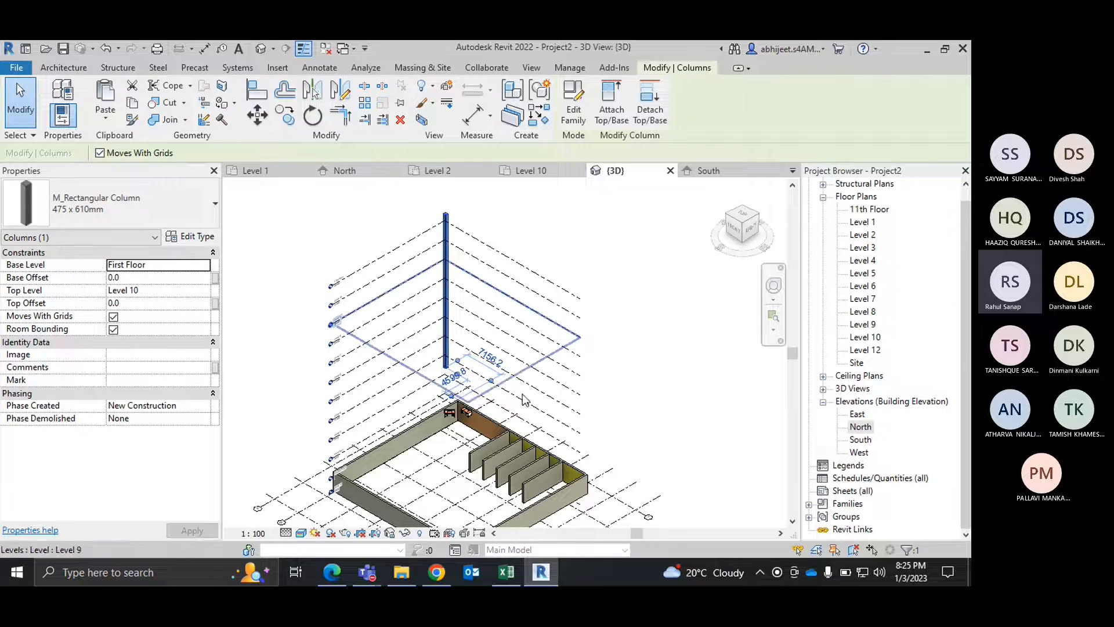
scroll(524, 400, up, 3)
scroll(525, 350, up, 2)
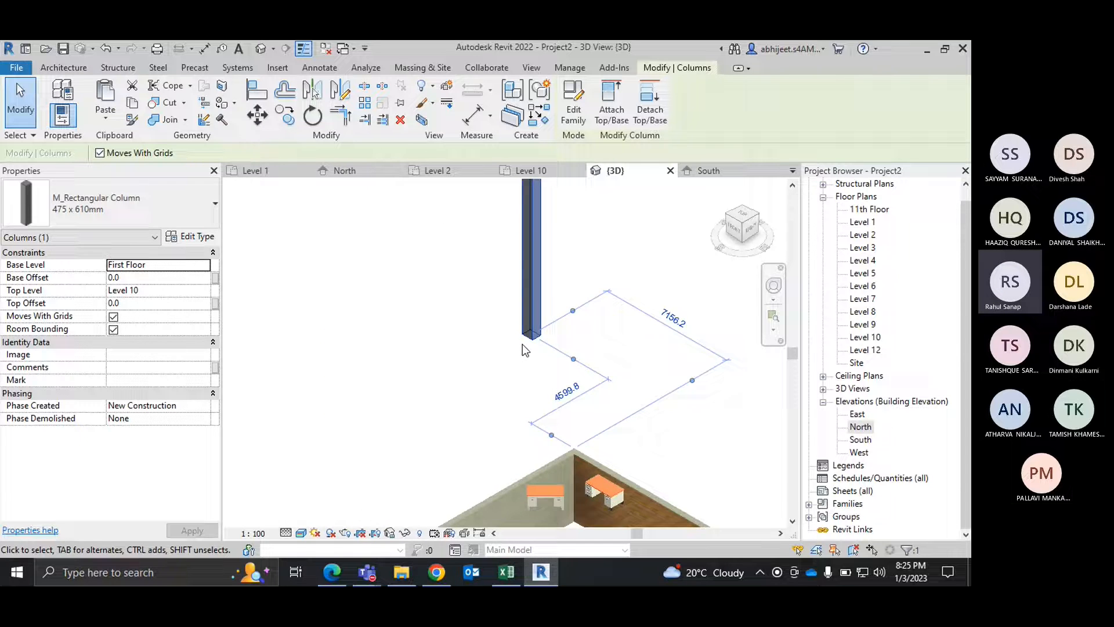
scroll(525, 350, down, 5)
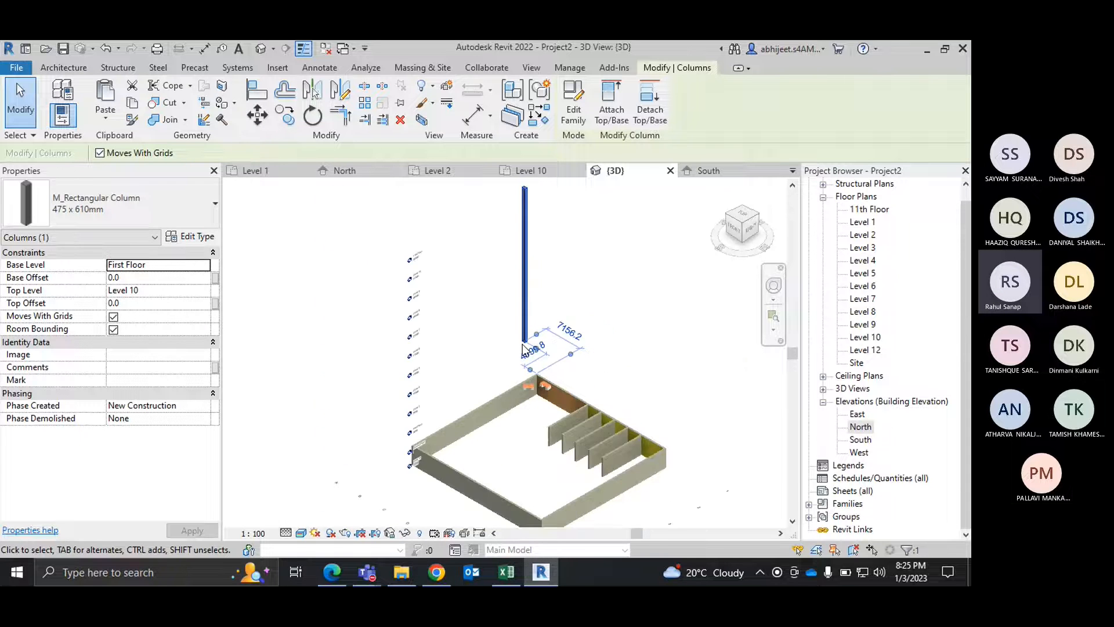
click(338, 324)
click(525, 226)
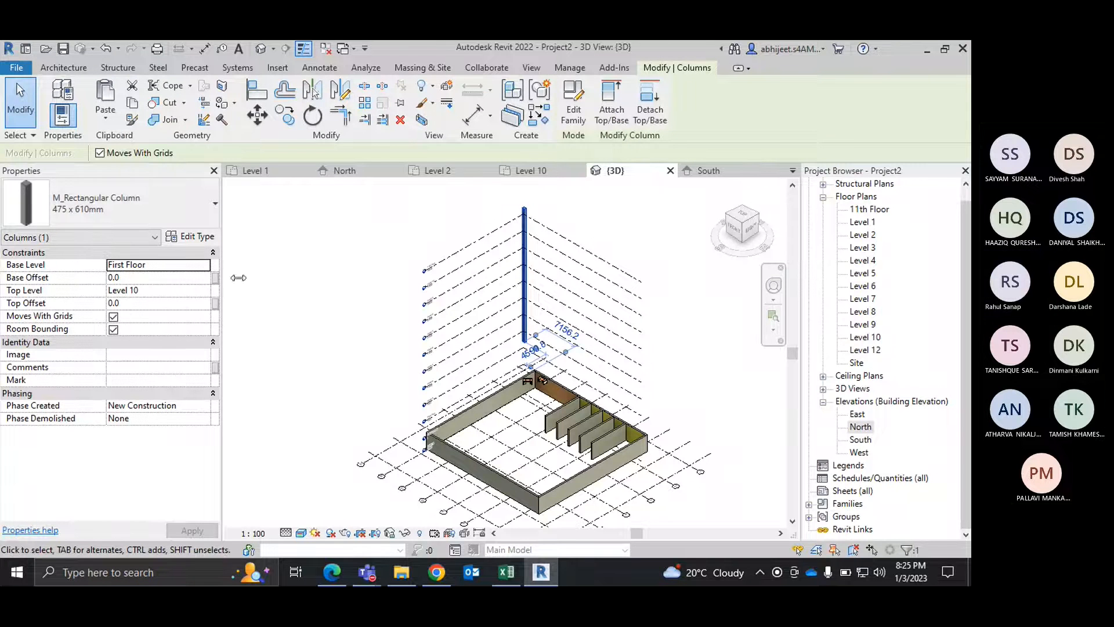
click(314, 262)
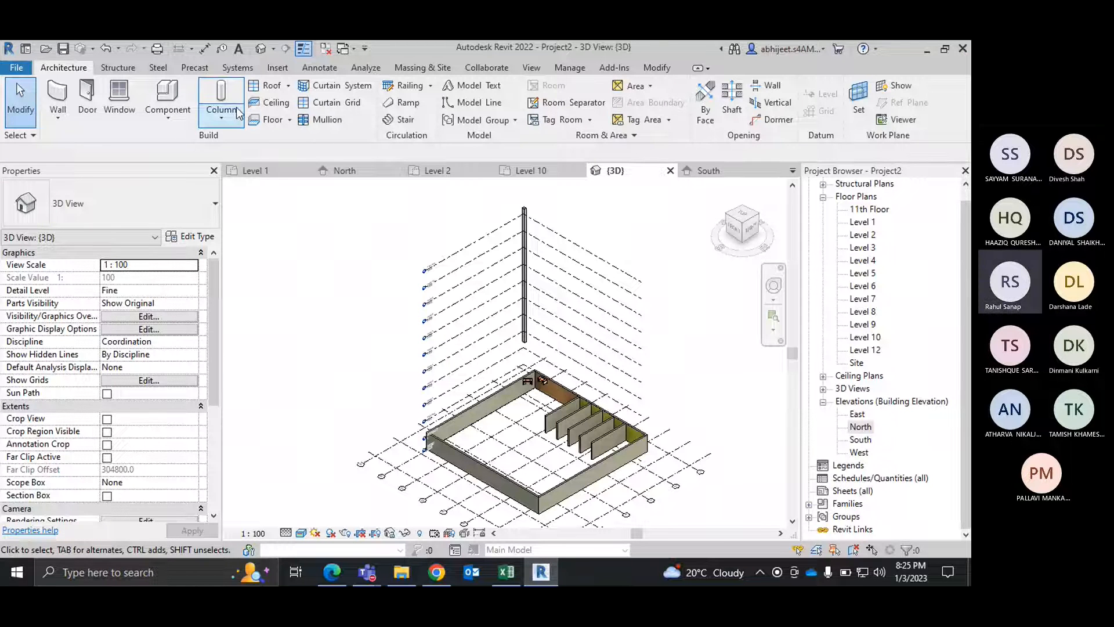
Step: Start another rectangular column from Ground Floor with its height up to Level 5 and room bounding turned off
click(222, 96)
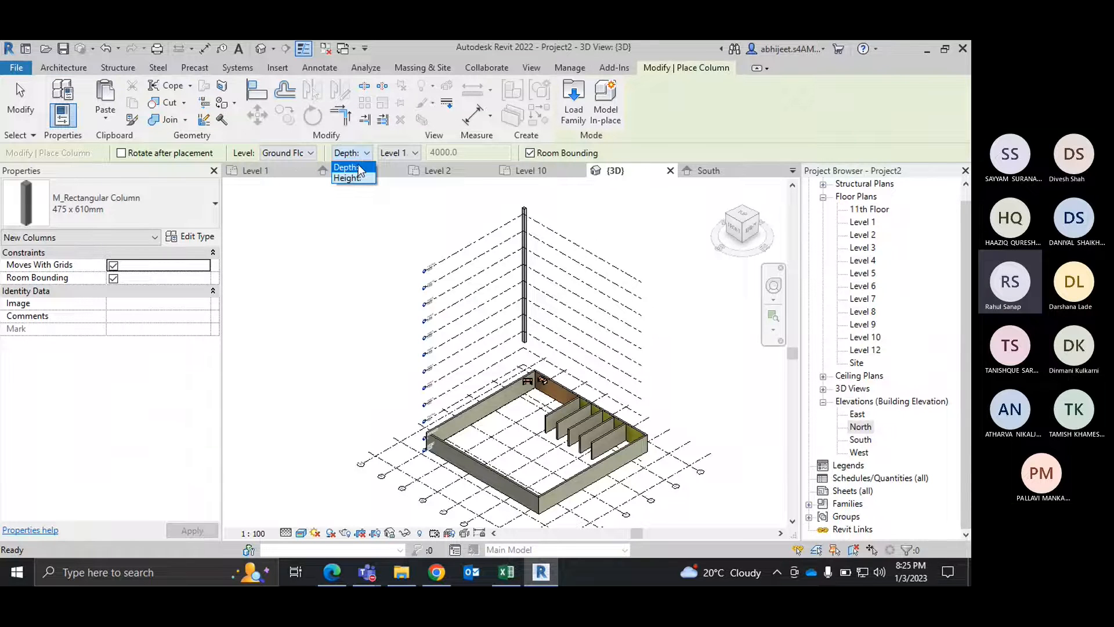
click(353, 178)
click(414, 153)
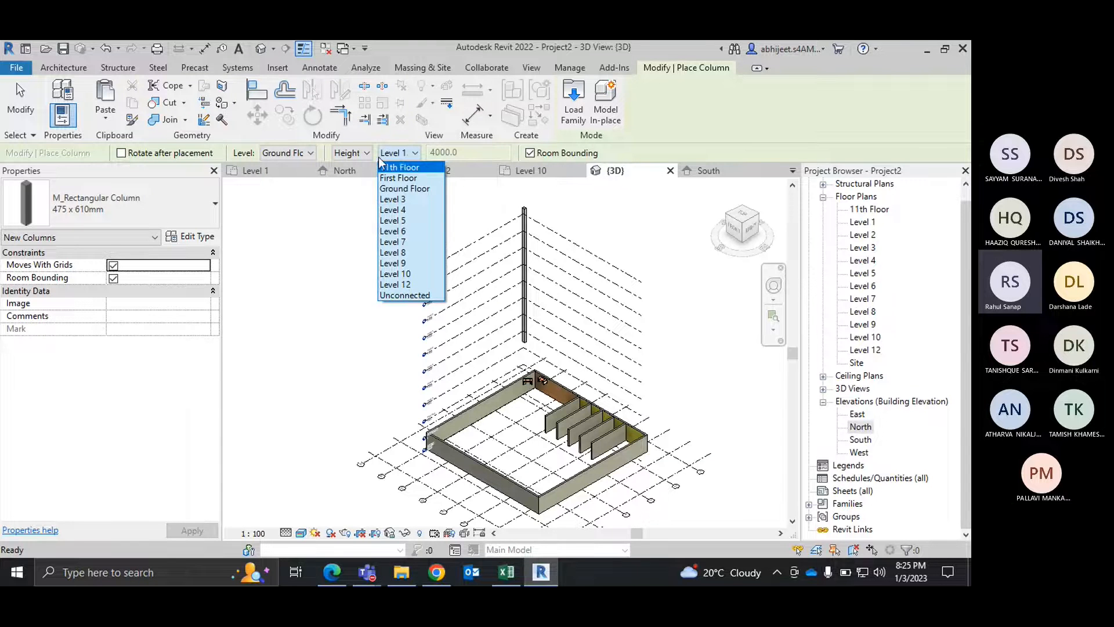
click(394, 221)
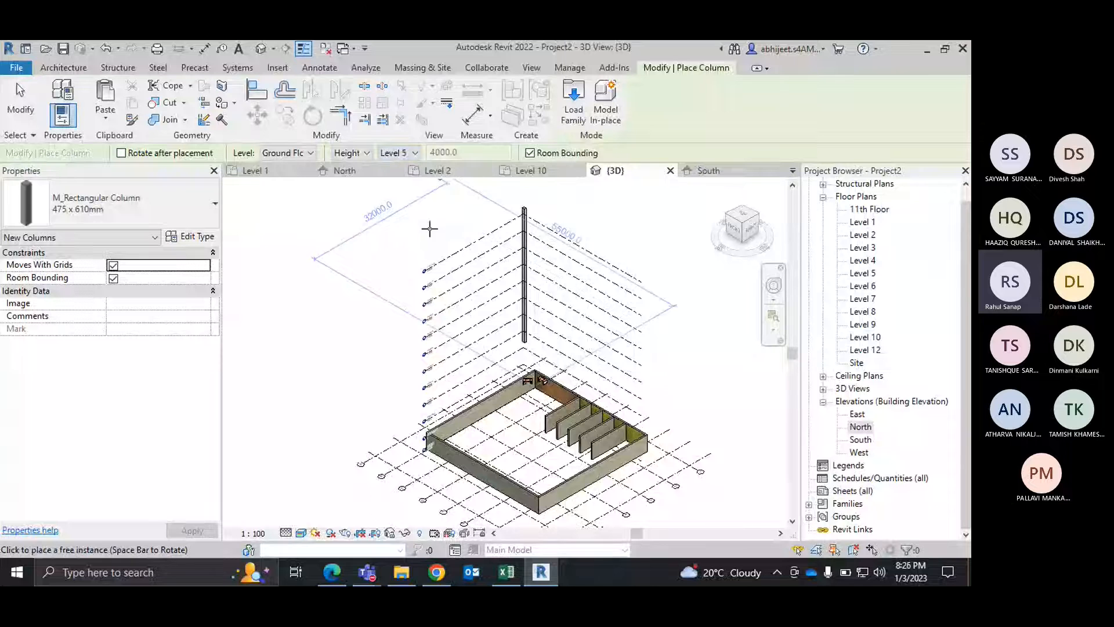
scroll(443, 325, up, 5)
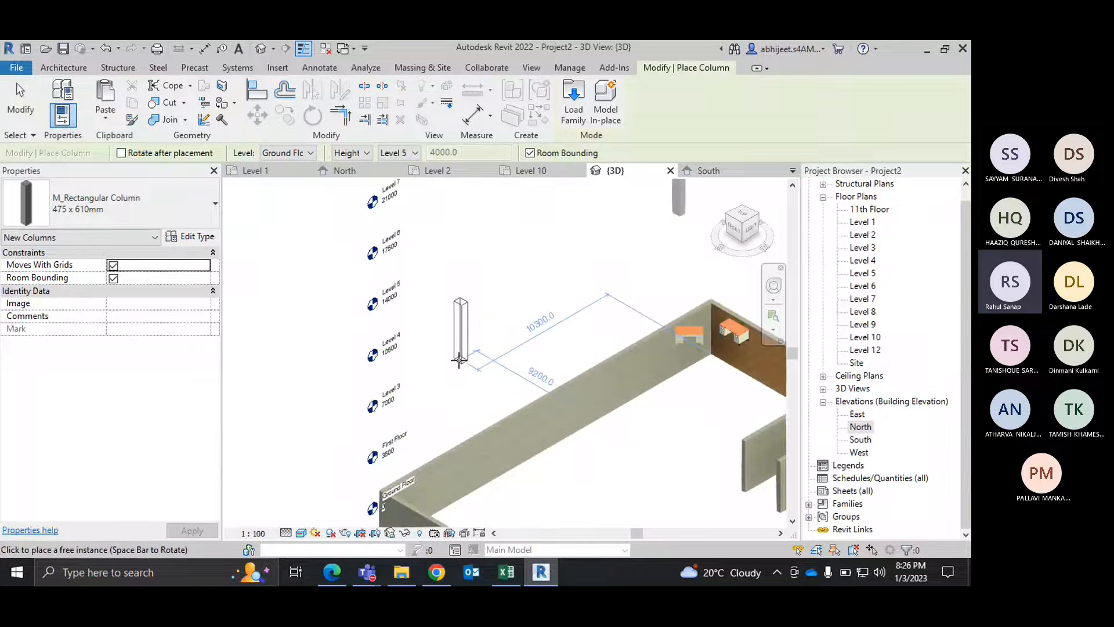
scroll(459, 359, down, 5)
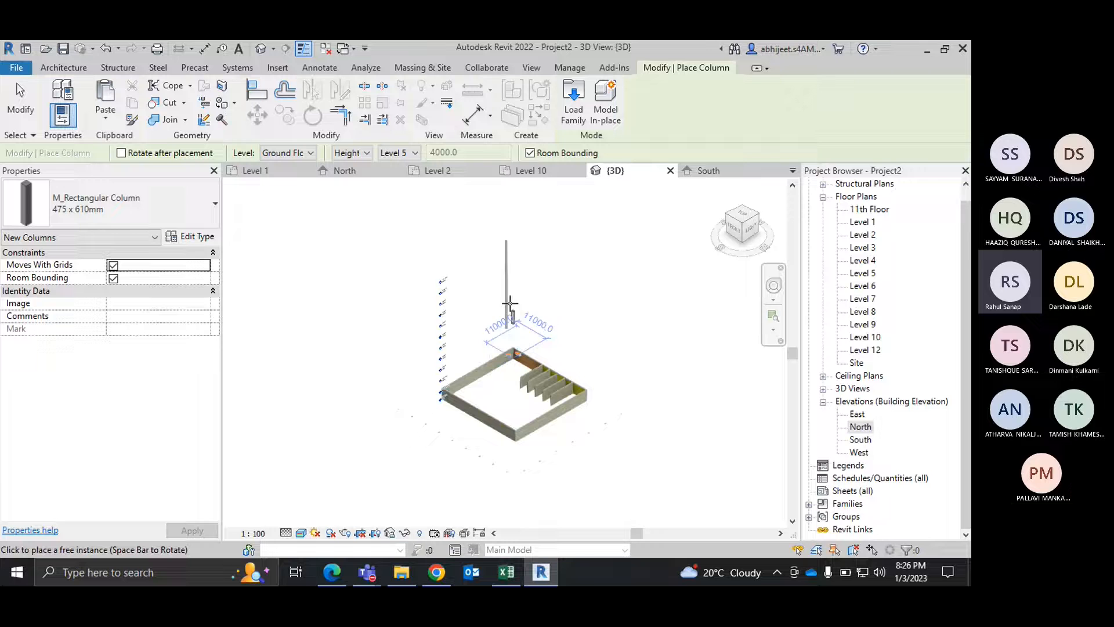
click(535, 155)
Step: Place columns at the intersections of grid 1 with grids B and C in the Level 2 plan
click(256, 171)
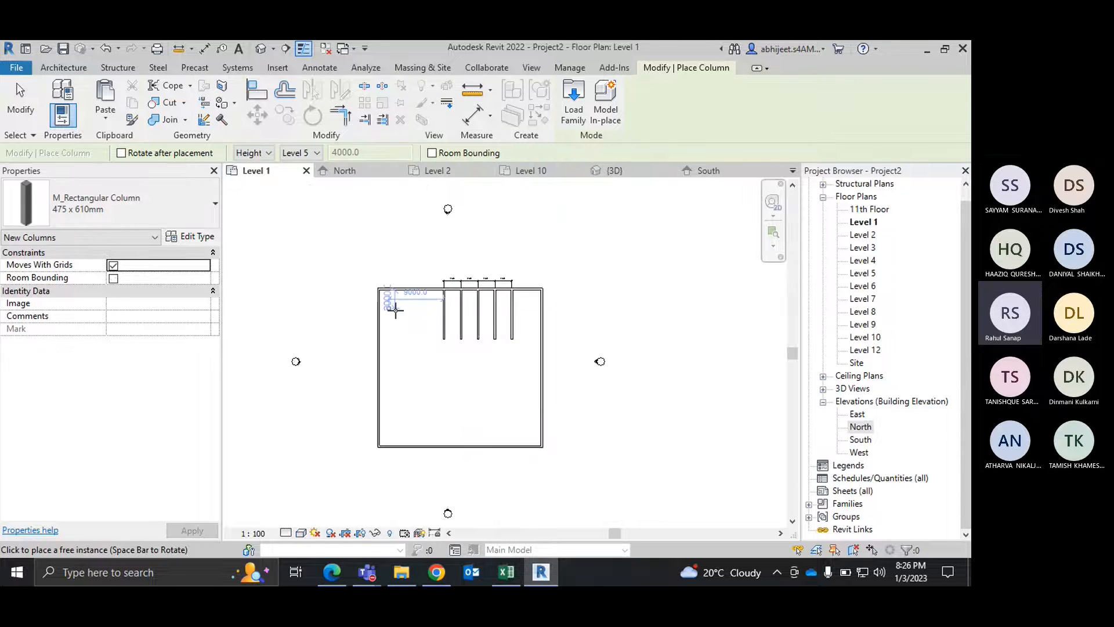
scroll(378, 279, up, 2)
click(439, 171)
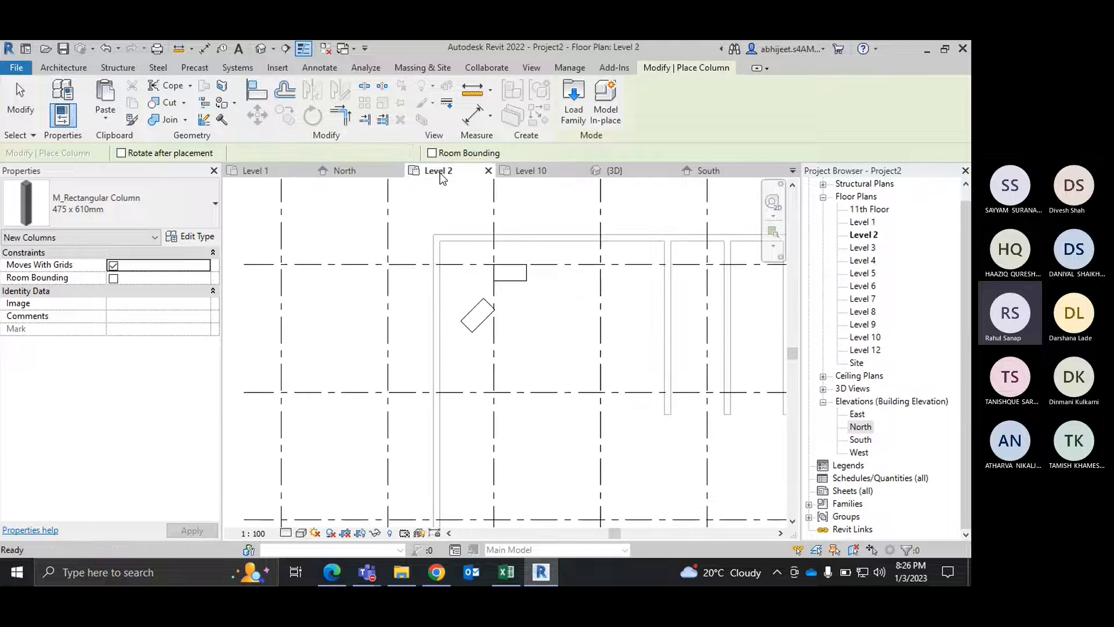
scroll(468, 285, down, 2)
scroll(401, 221, up, 2)
middle_drag(396, 242, 379, 290)
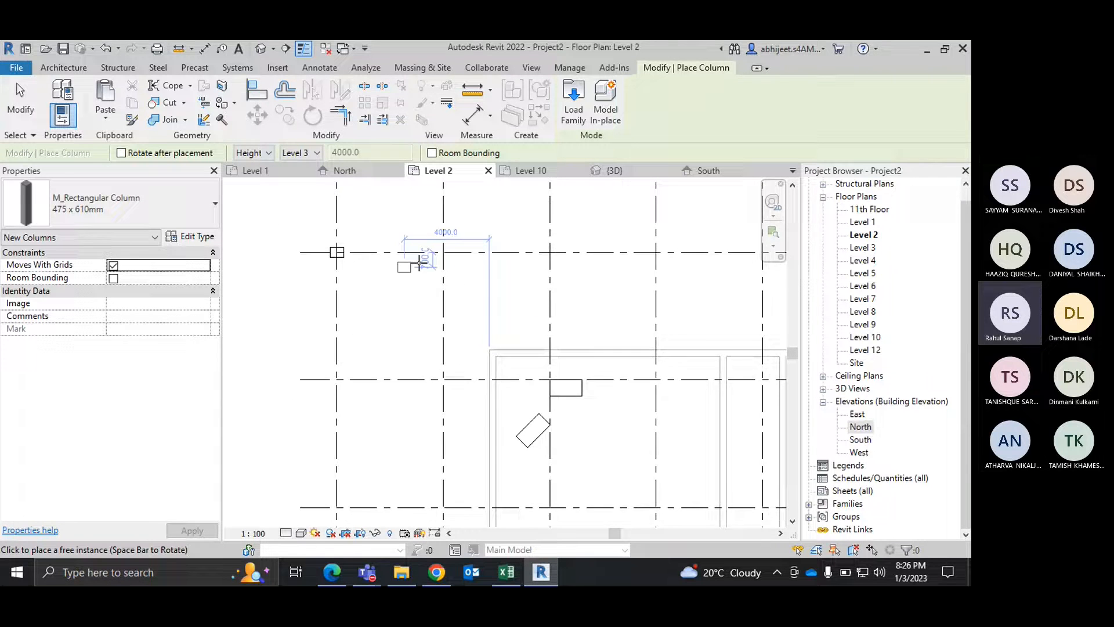
scroll(420, 263, up, 4)
scroll(420, 263, up, 1)
click(466, 243)
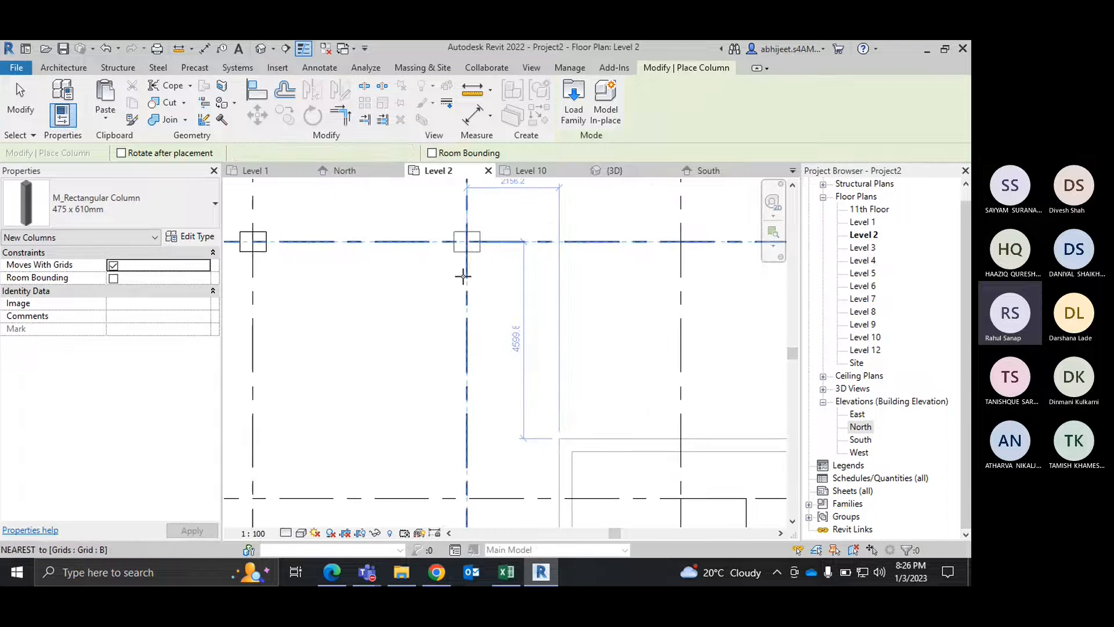
click(680, 241)
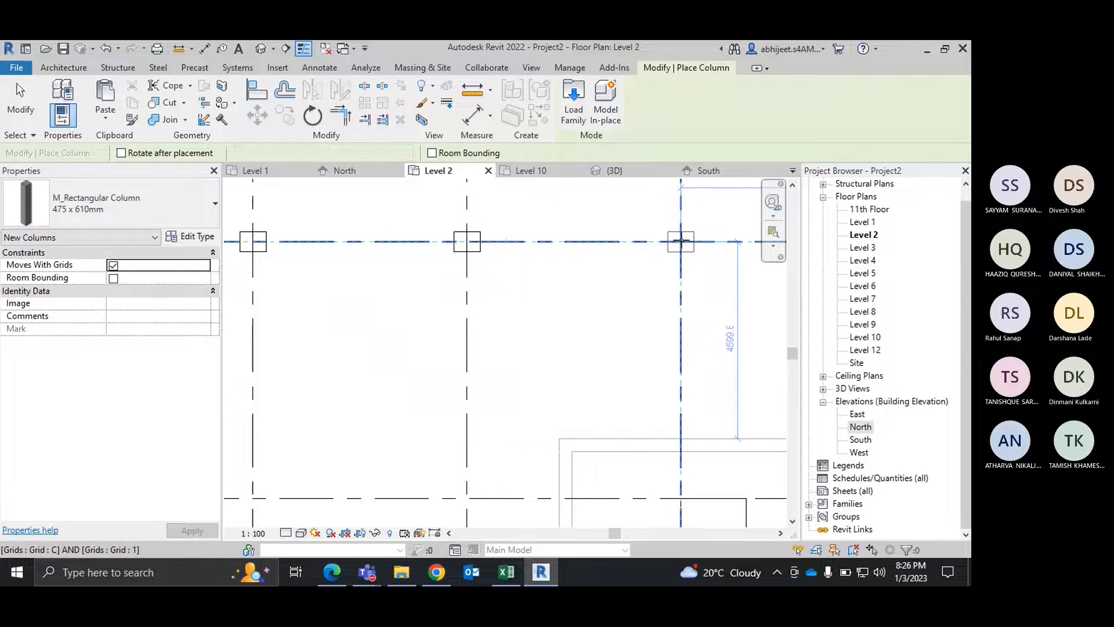
Step: Place columns at grids D and 1 and on grid A one row below grid 1, and end column placement
middle_drag(652, 267, 413, 282)
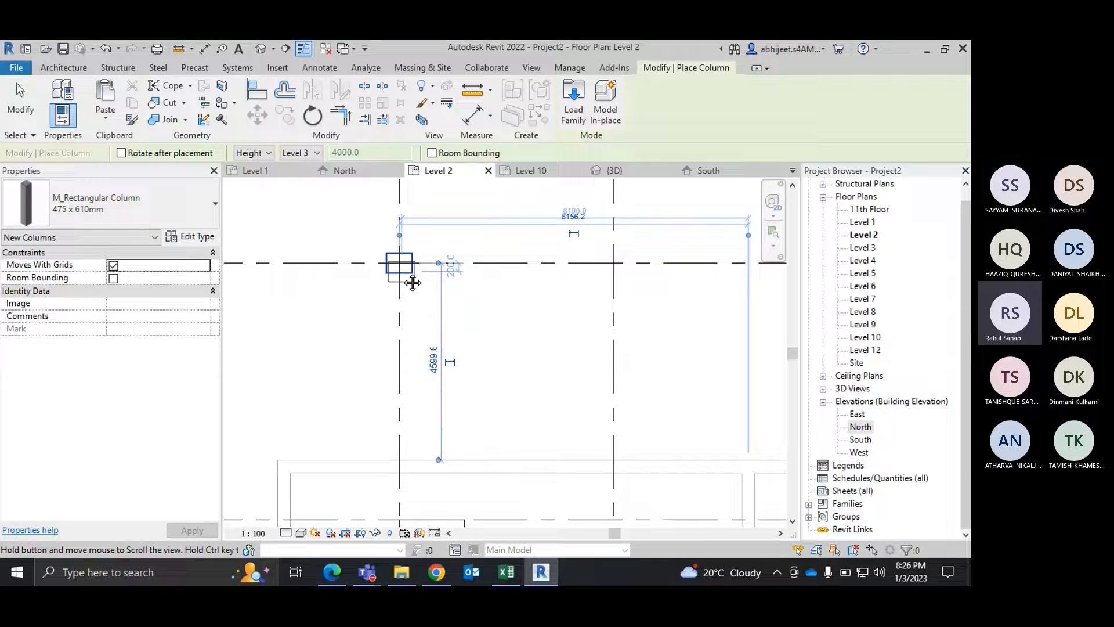
click(614, 260)
scroll(656, 257, down, 5)
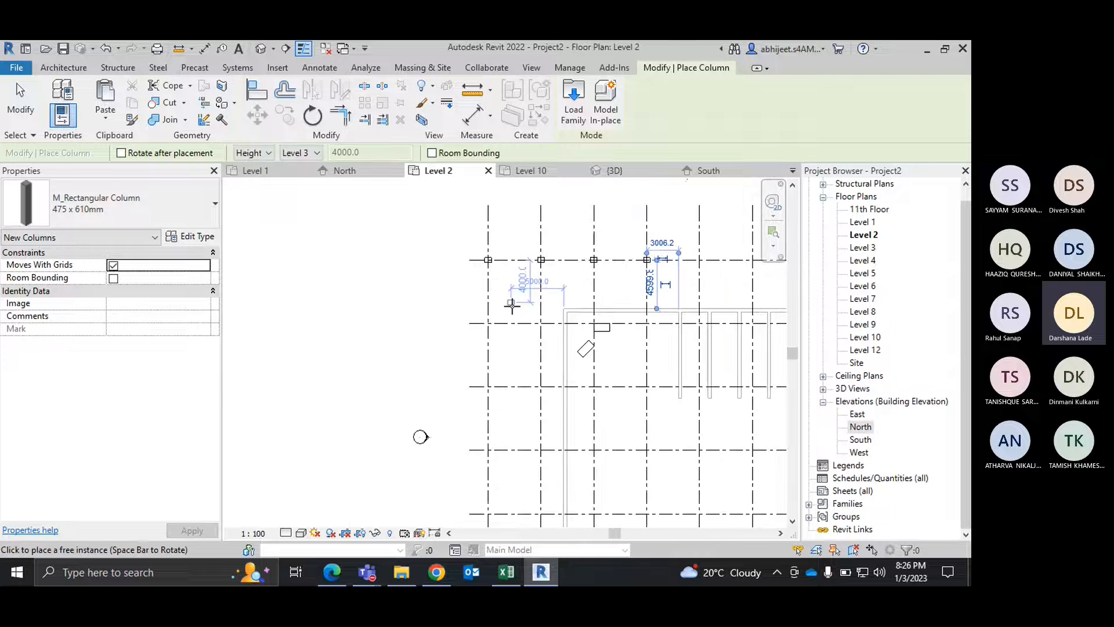
click(489, 323)
right_click(411, 267)
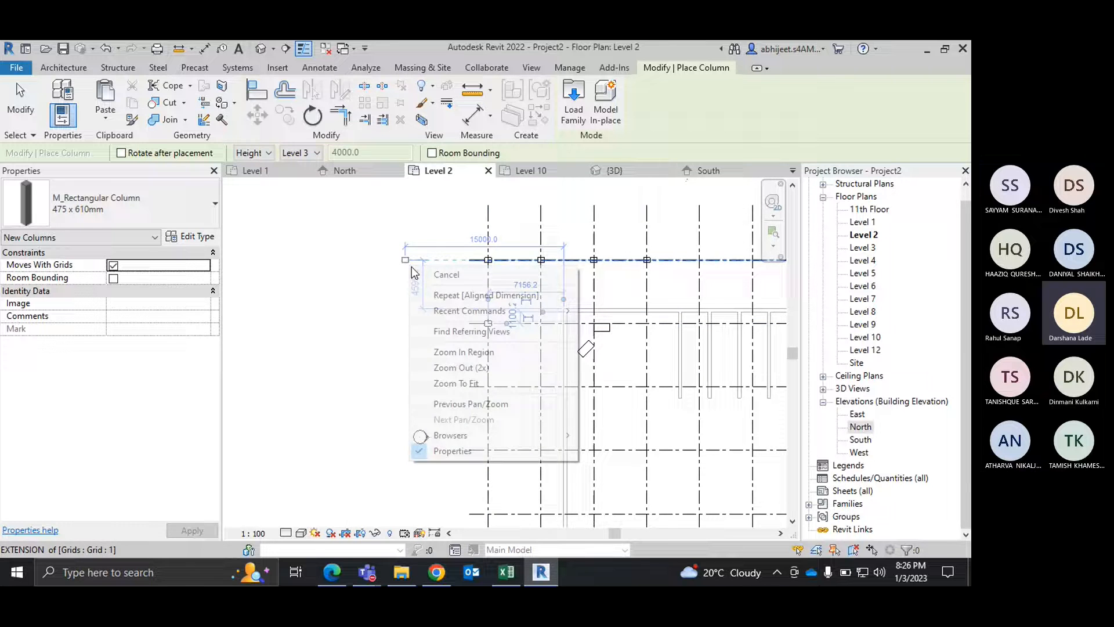
click(418, 270)
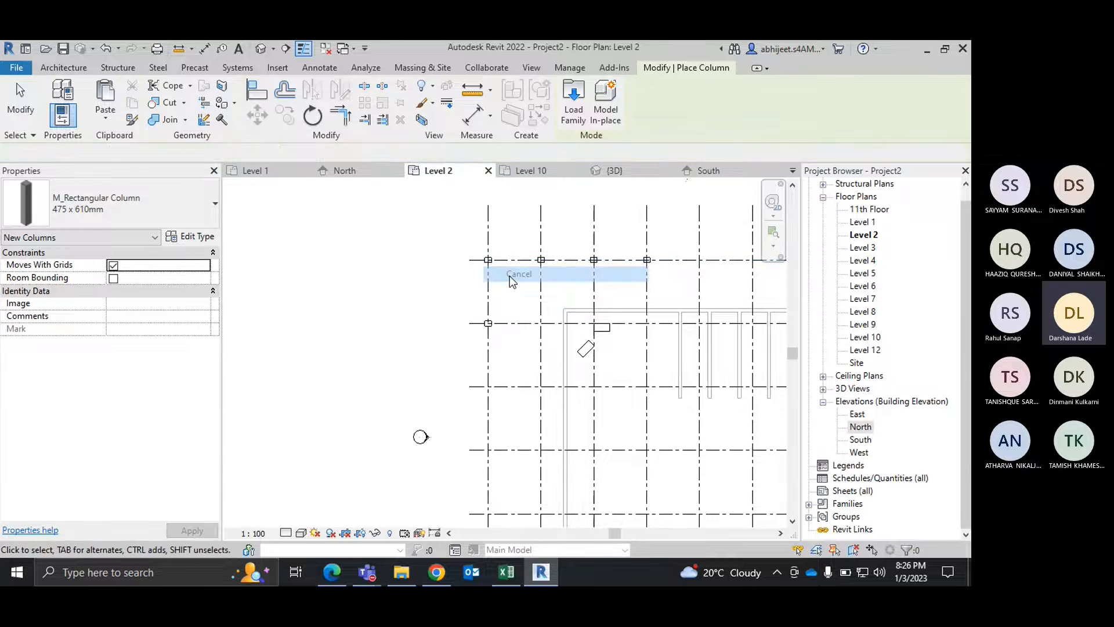
key(Escape)
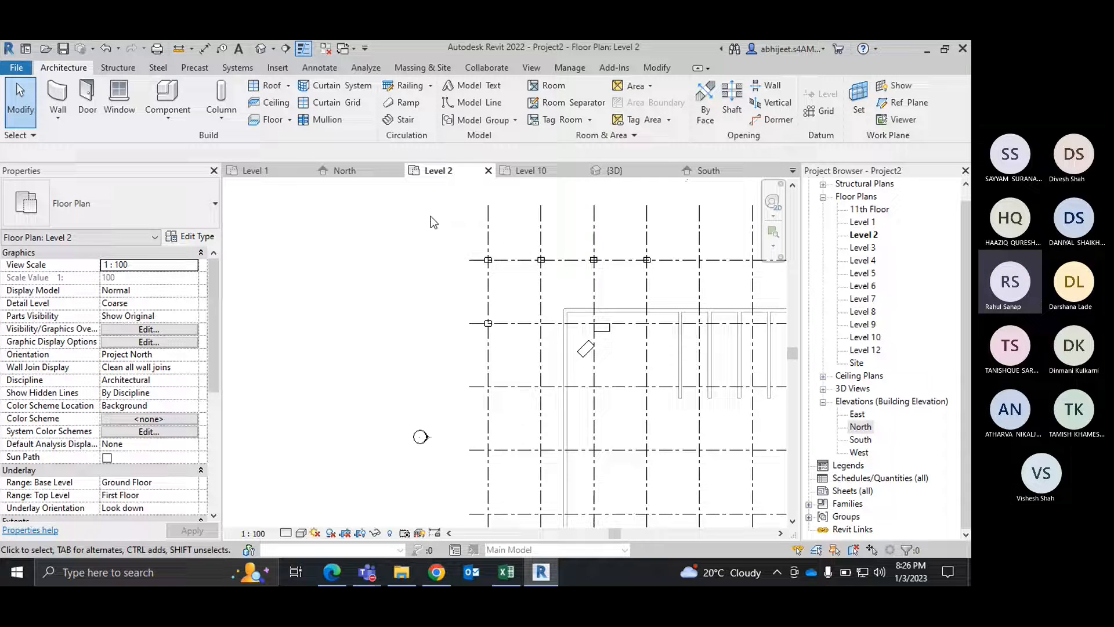
Step: Delete all the placed columns and the unrotated desk from the Level 2 plan
drag(431, 216, 680, 347)
key(Escape)
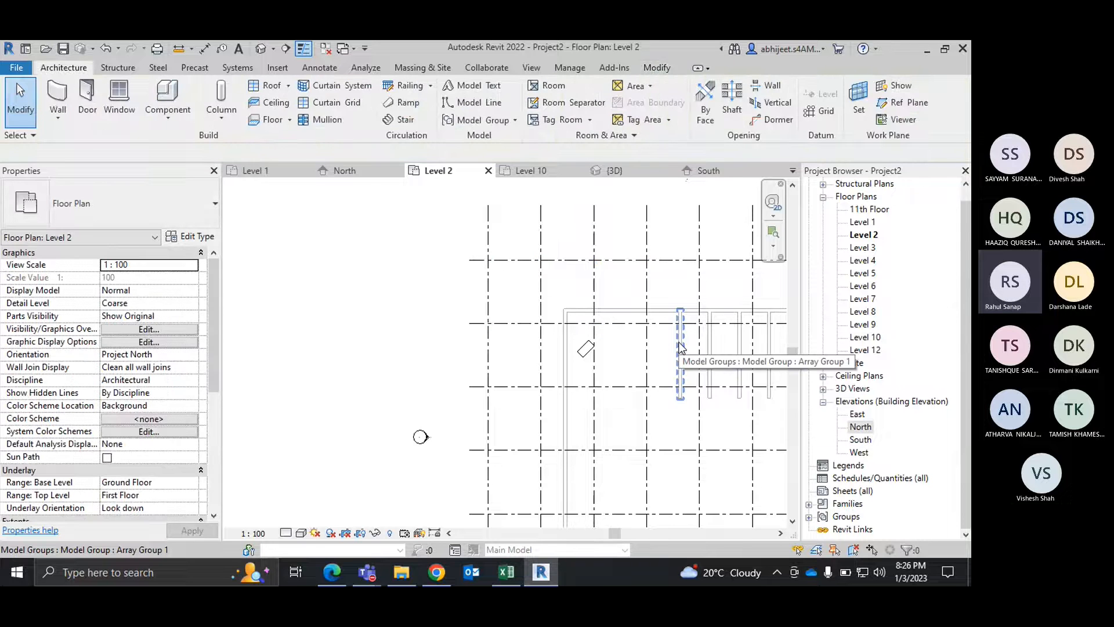
Step: Delete the five arrayed interior walls and their dimension string from the Level 1 plan
double_click(871, 222)
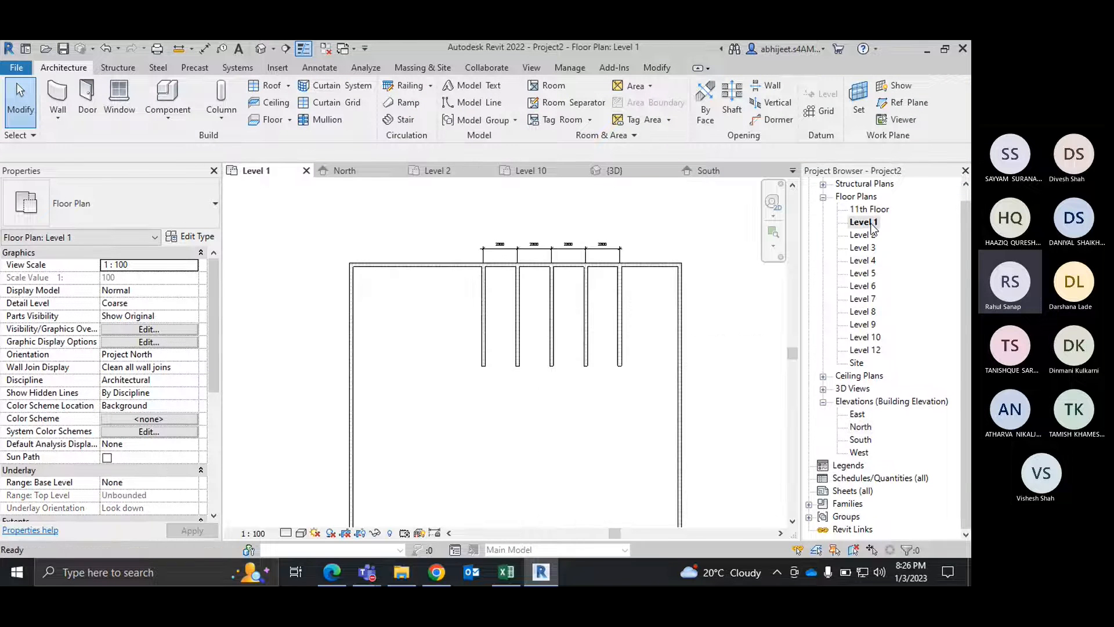
scroll(619, 345, down, 1)
middle_drag(619, 346, 555, 316)
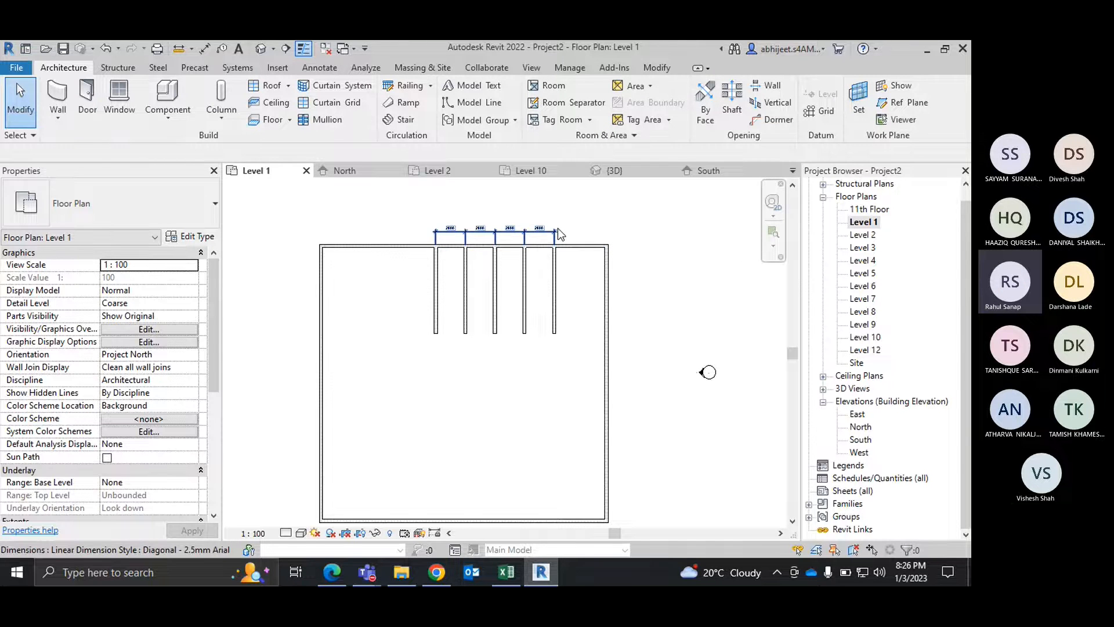
drag(567, 356, 412, 312)
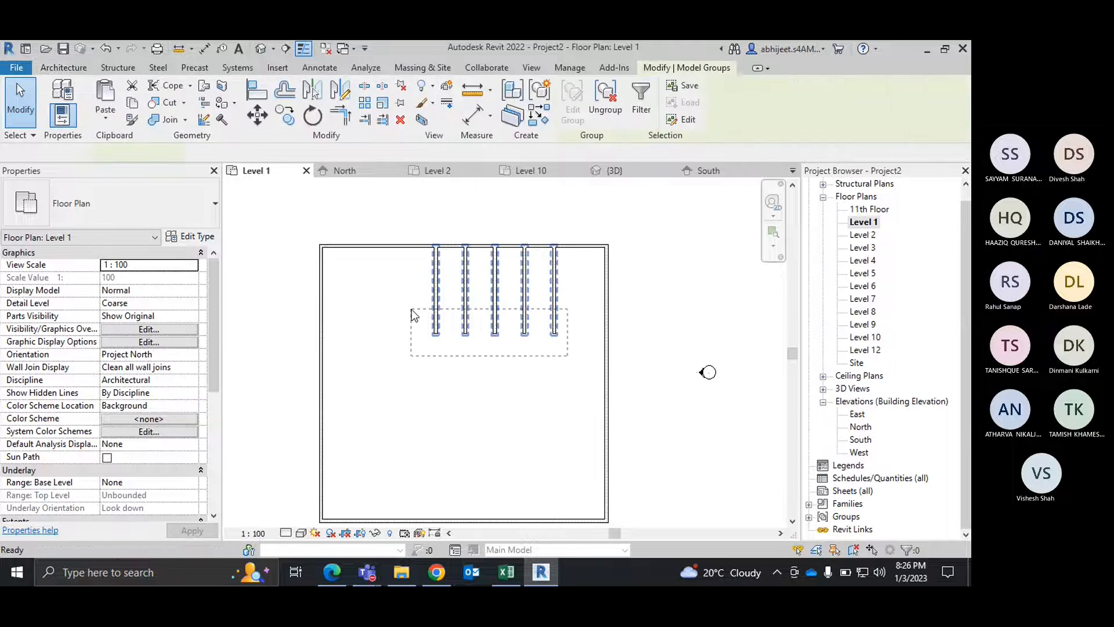
key(Delete)
scroll(525, 247, down, 2)
right_click(617, 222)
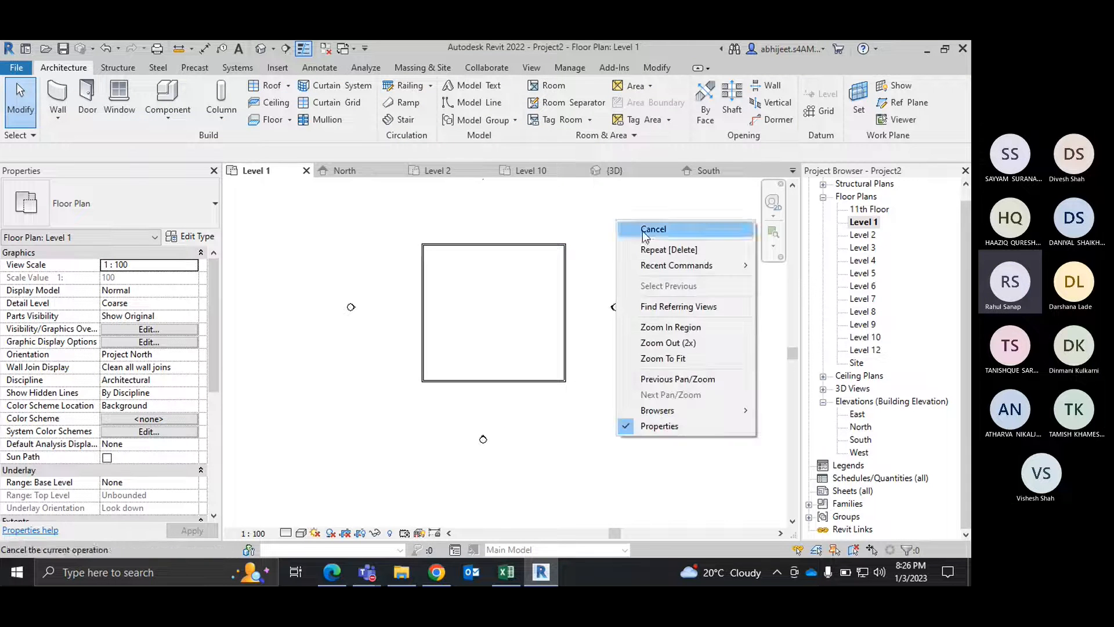
click(642, 231)
Step: Turn on the Grids annotation category in the Level 1 plan's visibility/graphic overrides
key(g)
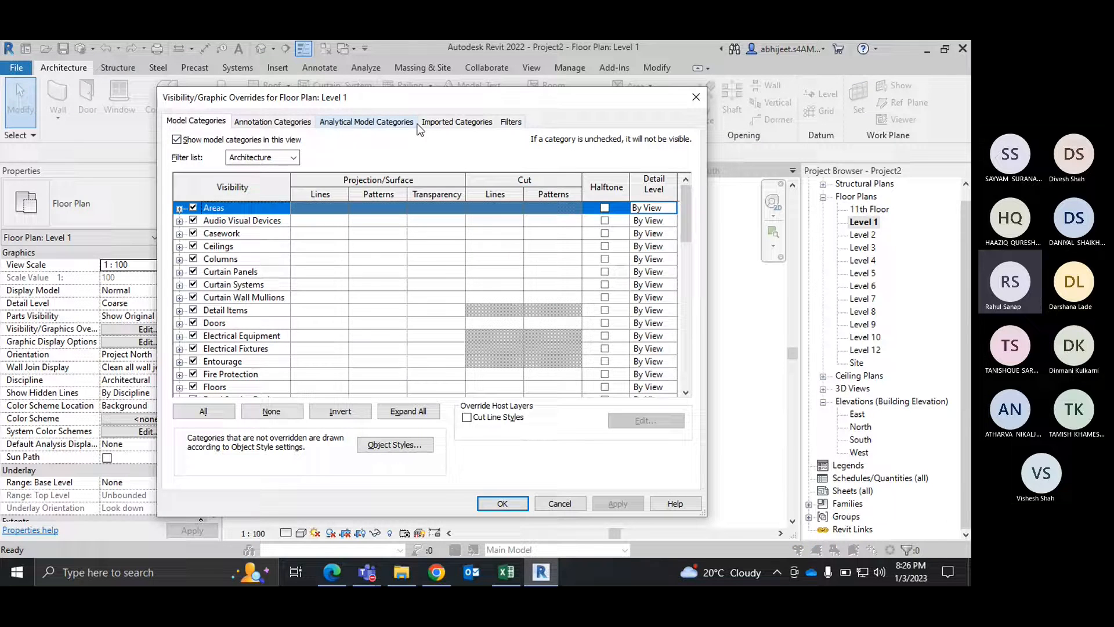
click(272, 121)
click(255, 285)
key(g)
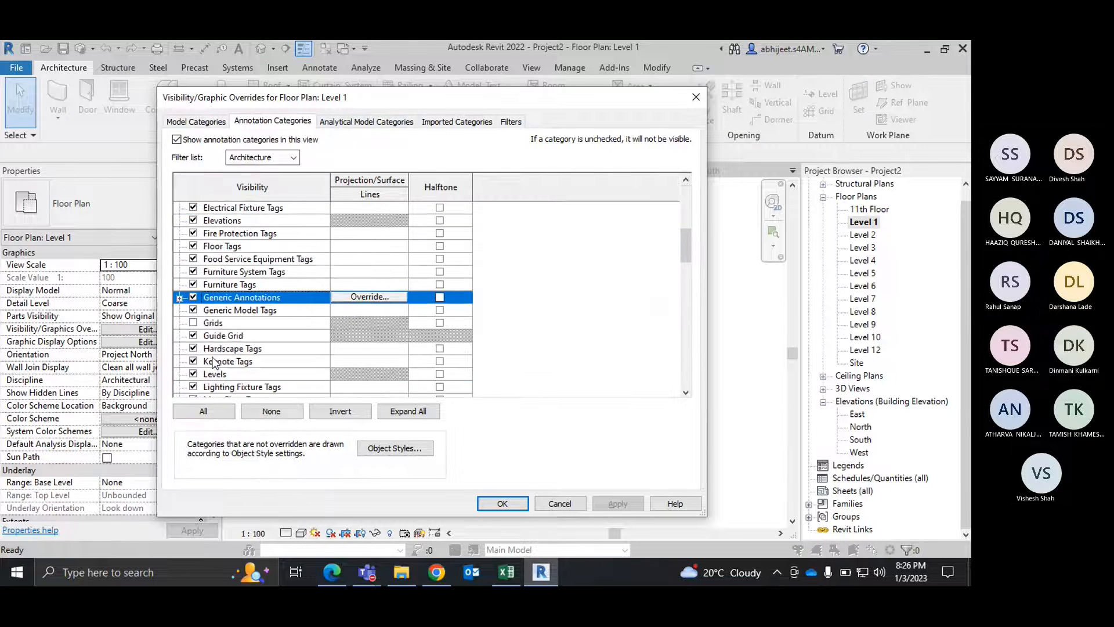
click(195, 322)
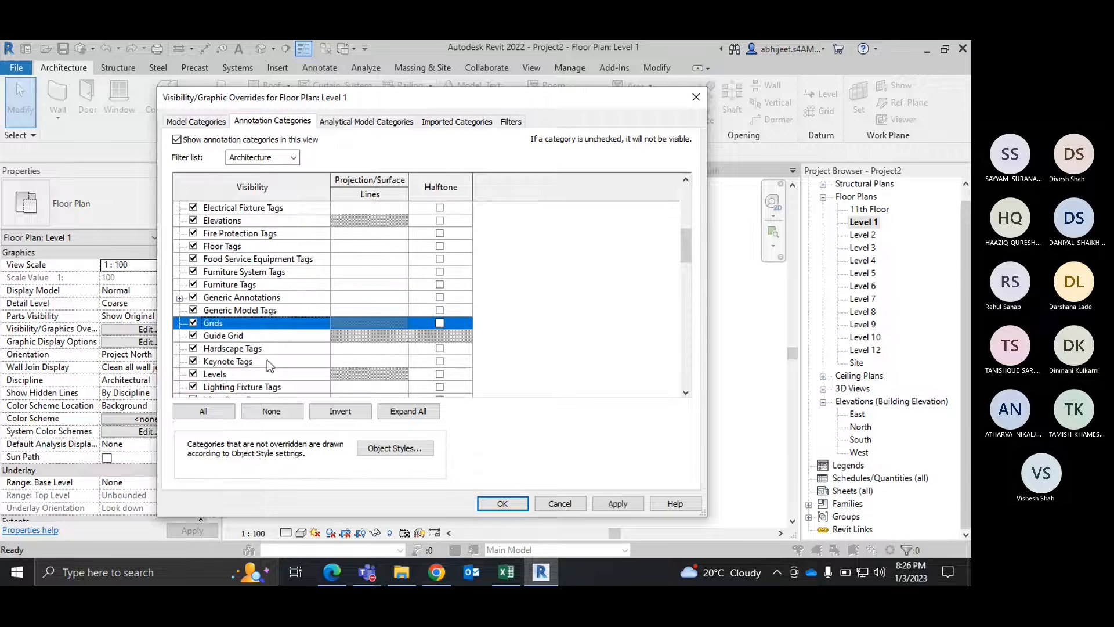
click(513, 502)
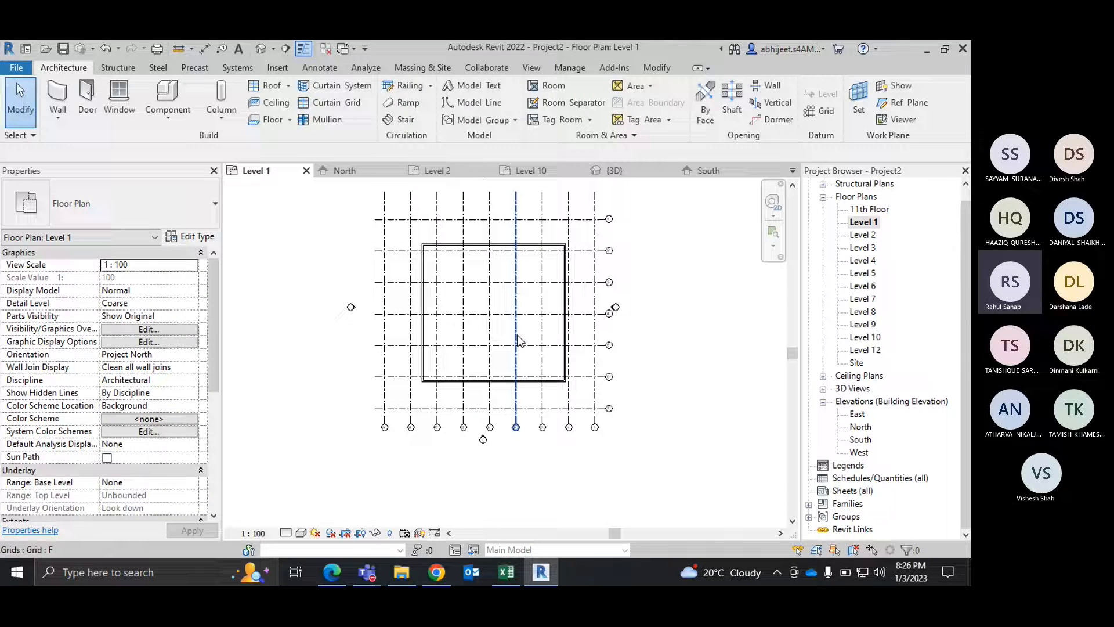
Step: Delete the connected perimeter walls from the Level 1 plan, leaving only the grid
click(464, 249)
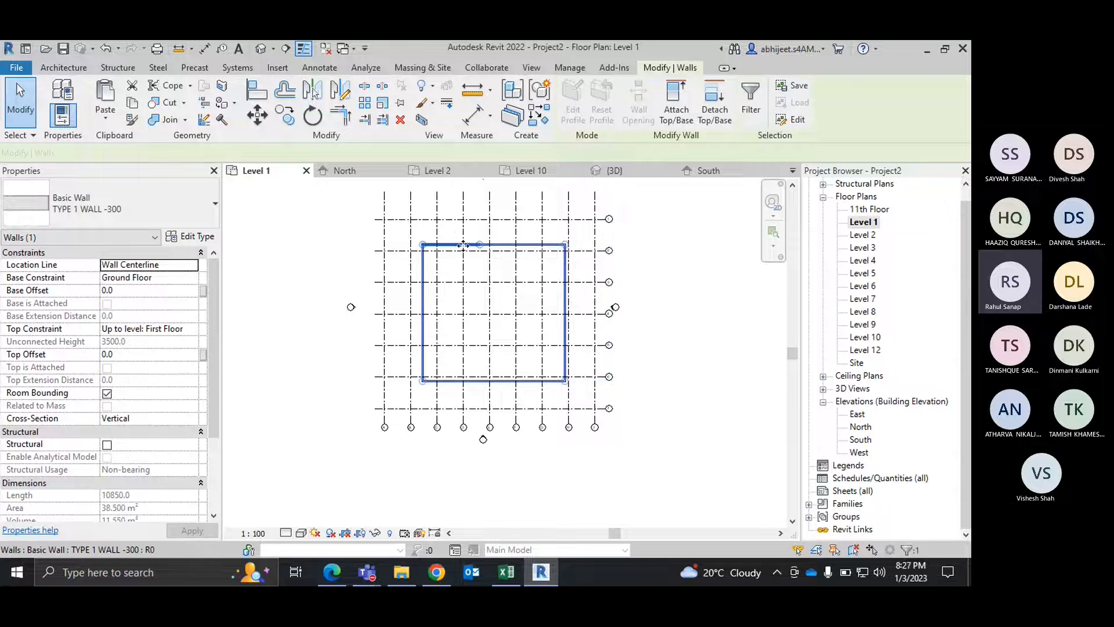
key(Delete)
right_click(651, 230)
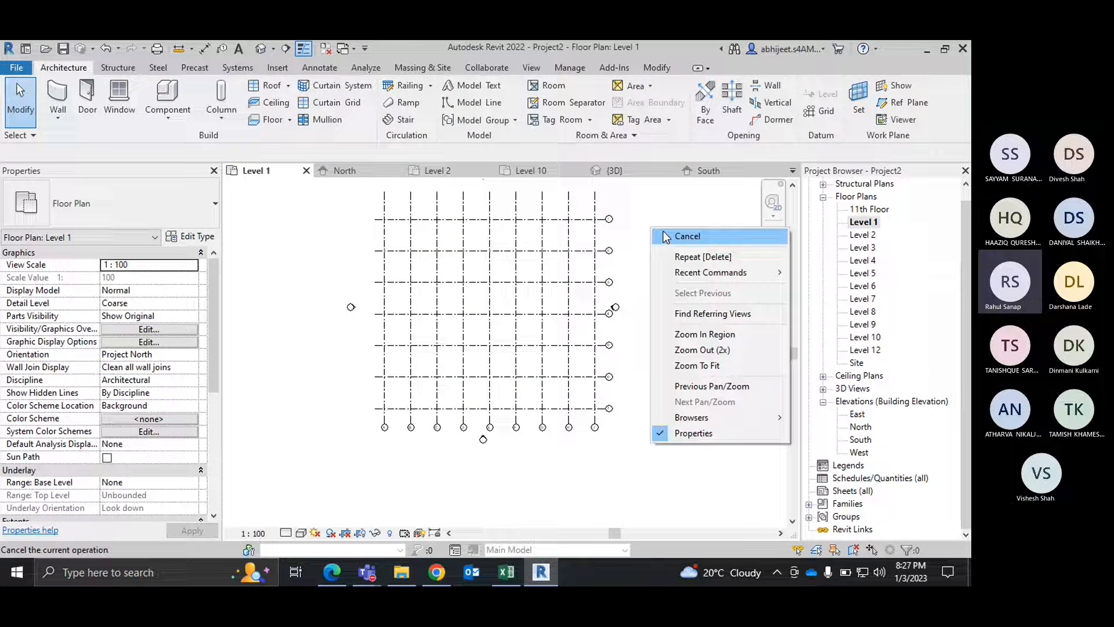
click(687, 236)
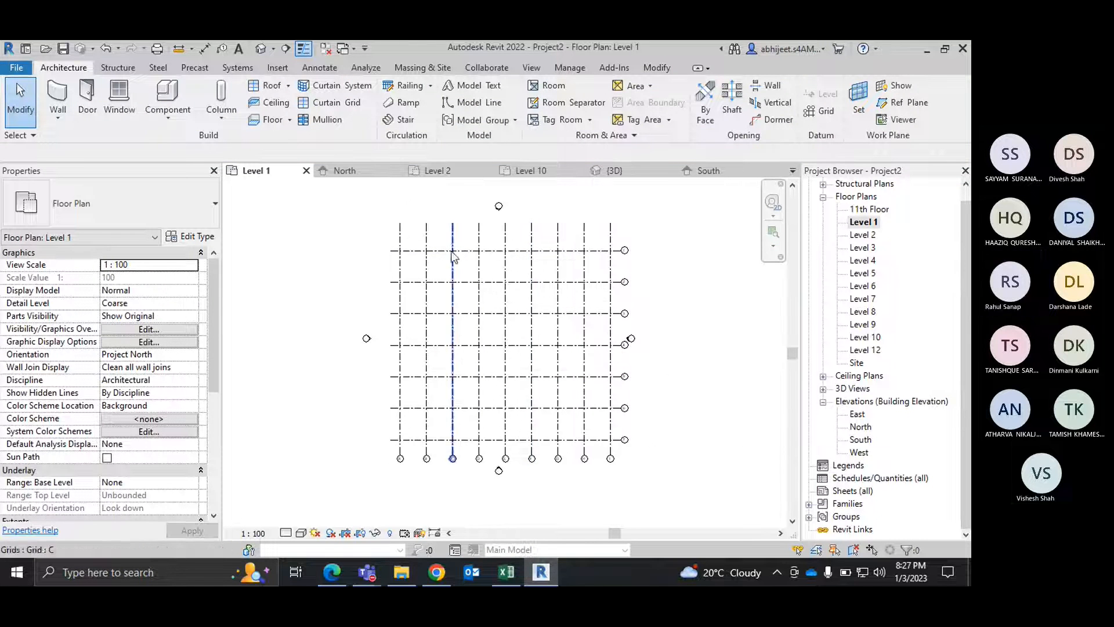
Step: Bring up the structural and architectural column choices for the Level 1 plan
click(221, 116)
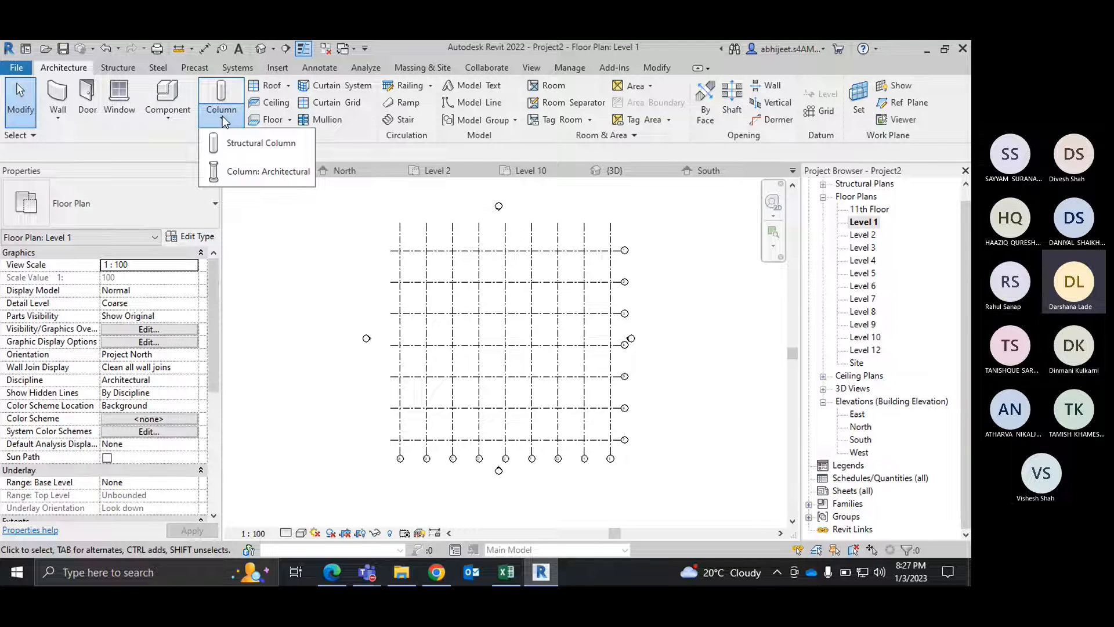
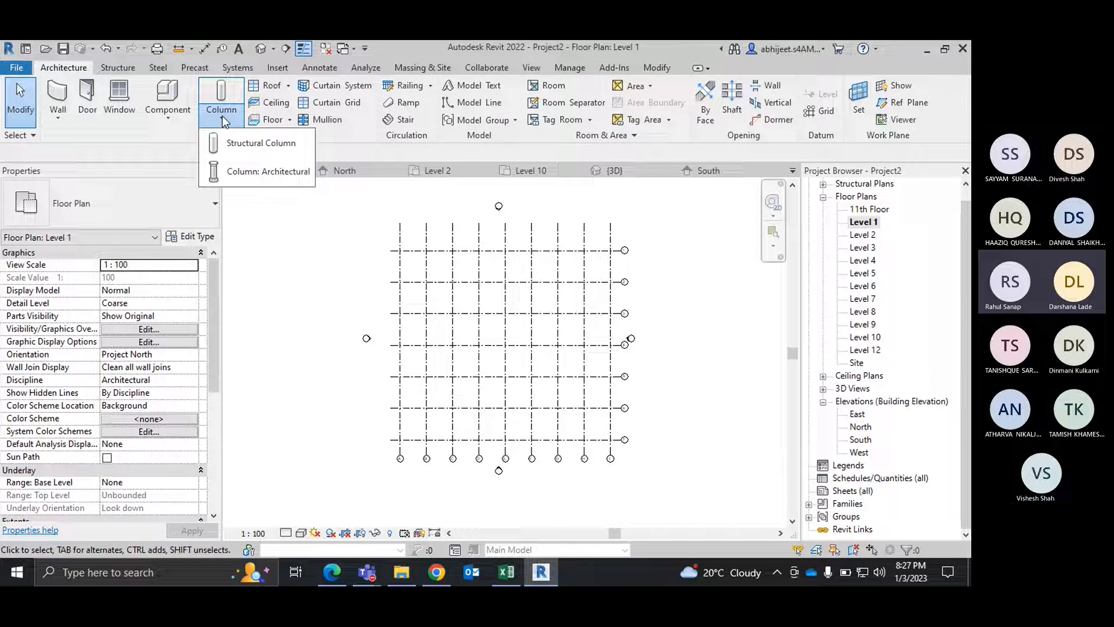
click(905, 350)
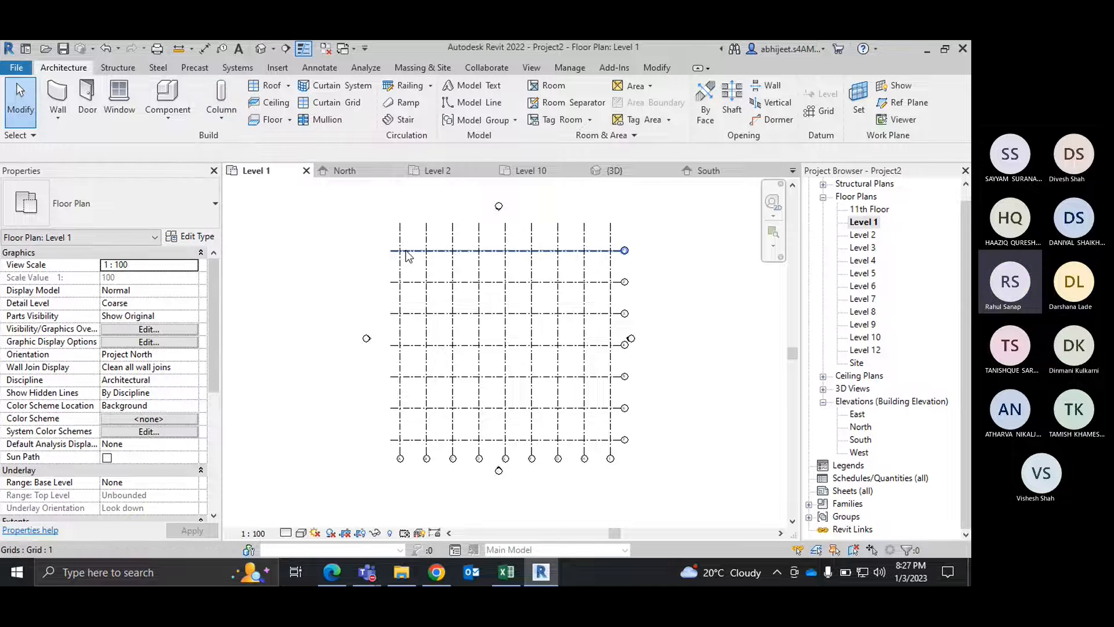
scroll(407, 256, up, 3)
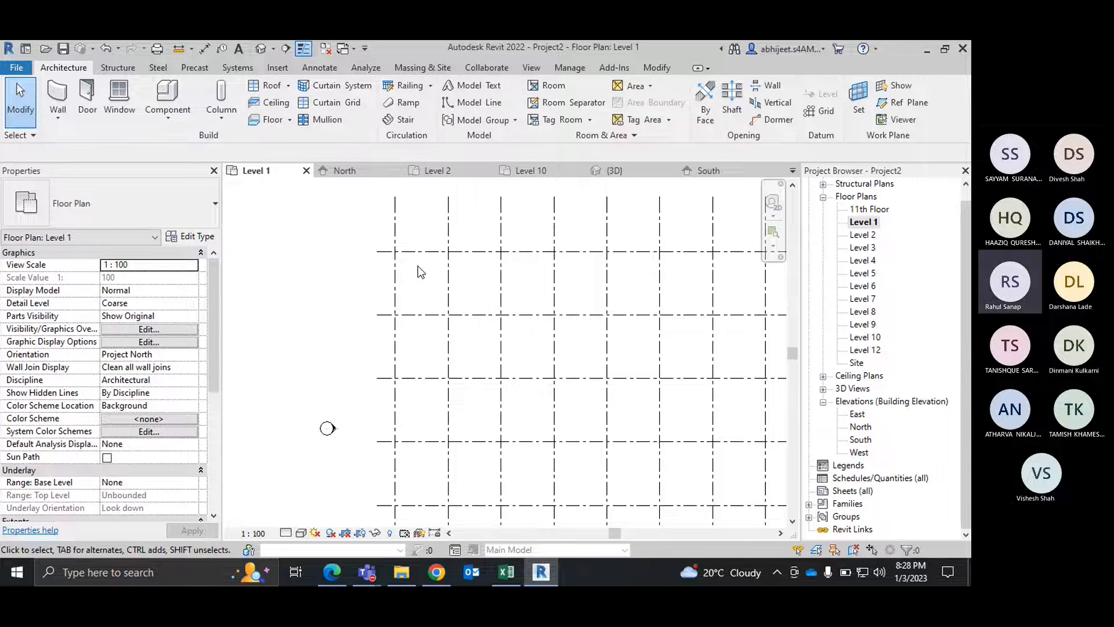
scroll(377, 288, down, 3)
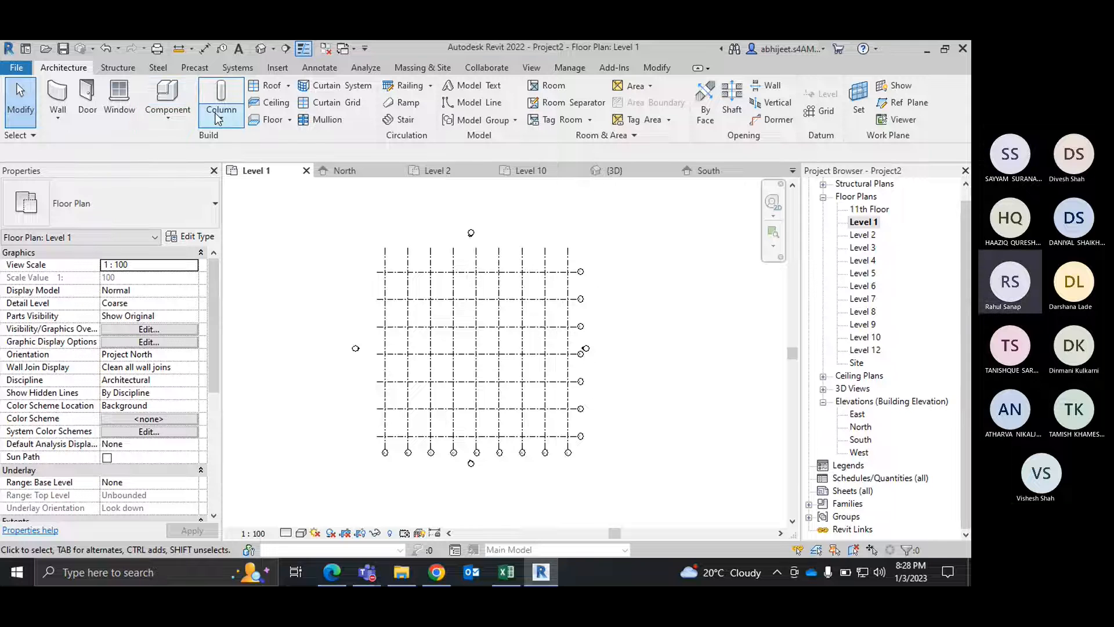
Step: Start architectural column placement in the Level 1 plan and try Ground Floor as the column's Height limit
click(218, 119)
click(268, 172)
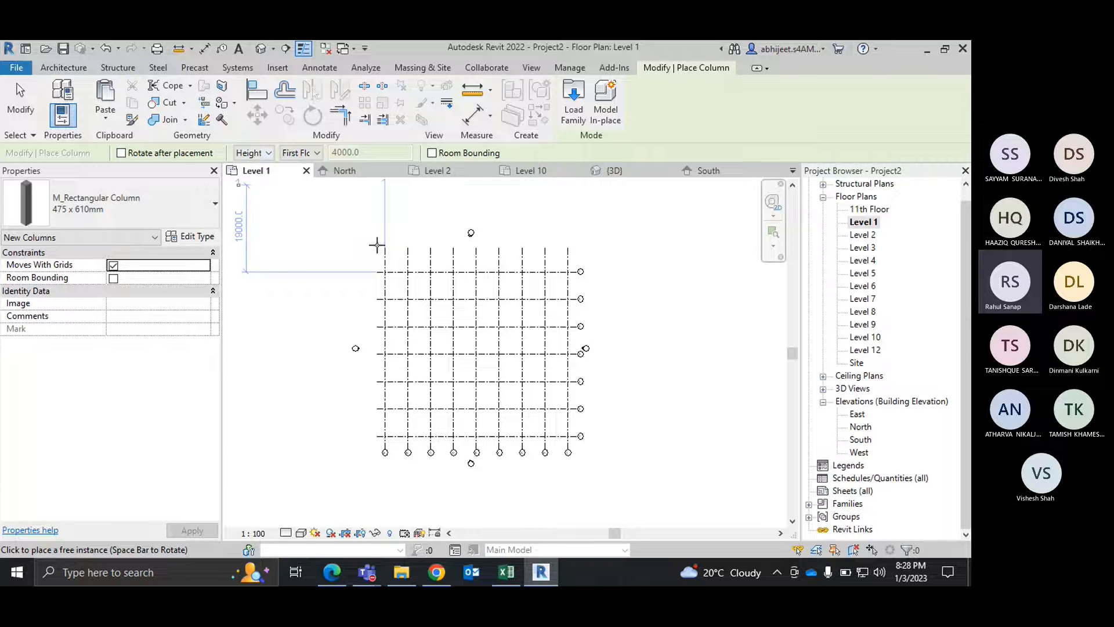
click(311, 155)
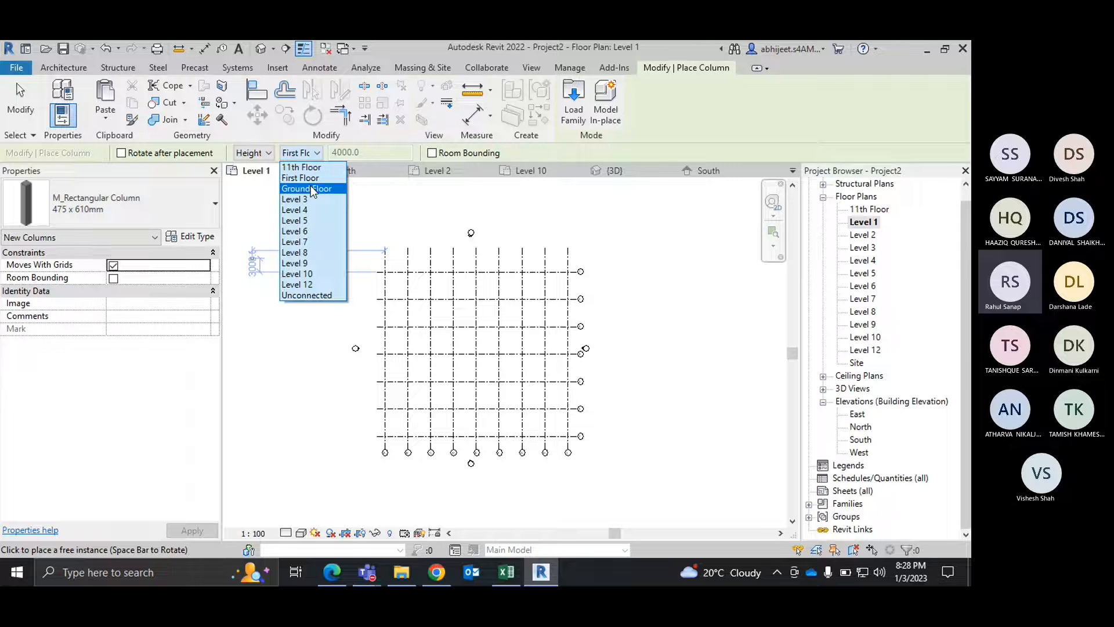
click(311, 189)
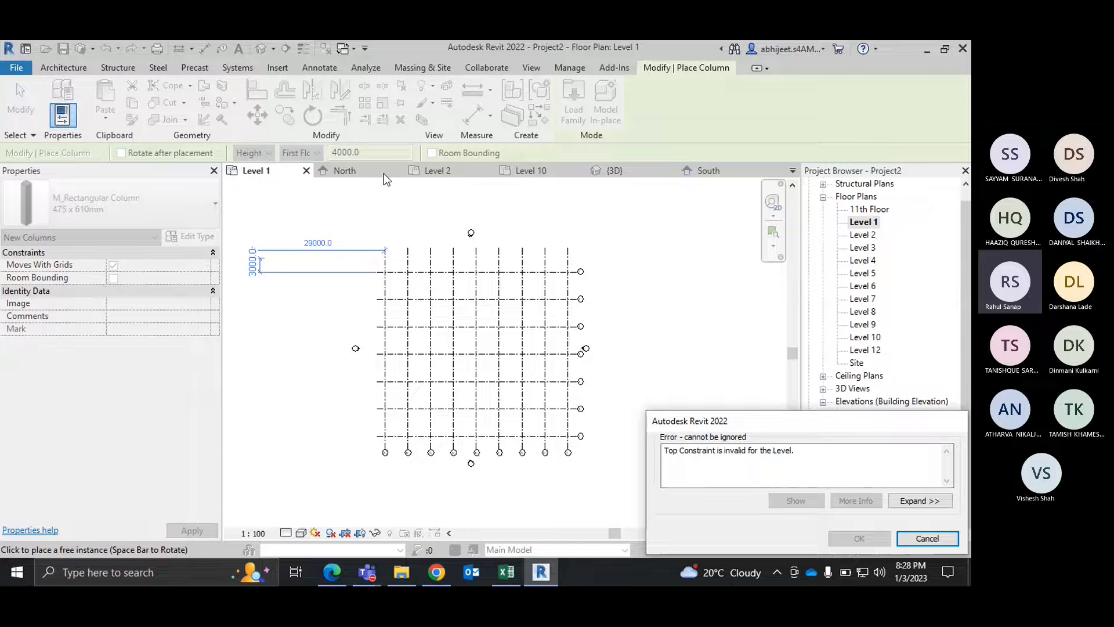
click(927, 538)
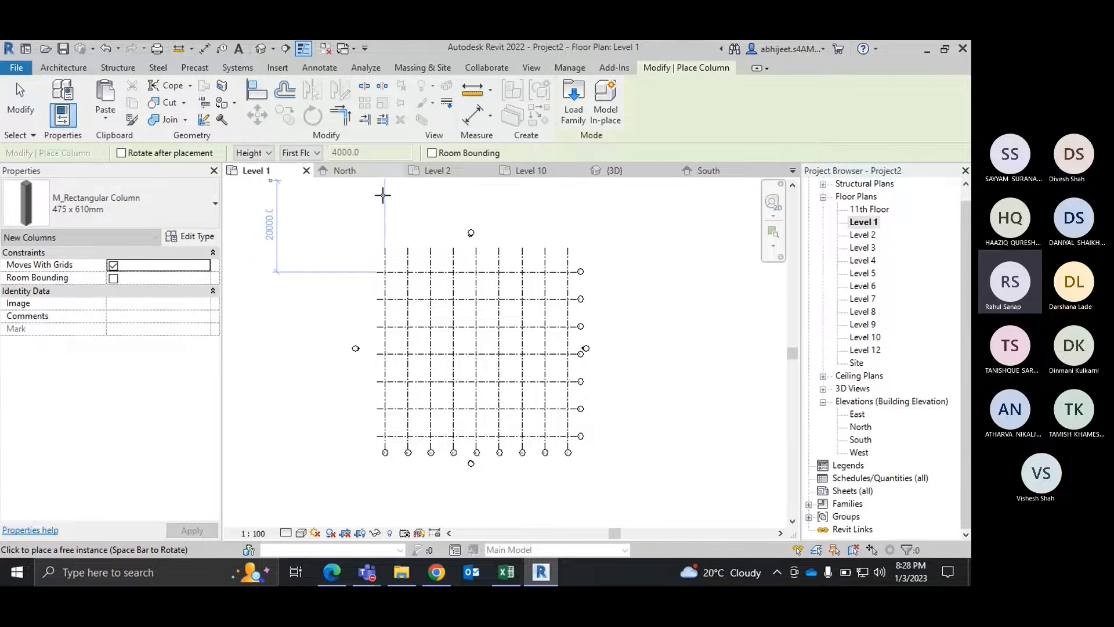
Step: Try the Depth setting for the architectural column, review its level choices, and leave column placement
click(254, 153)
click(248, 167)
click(300, 153)
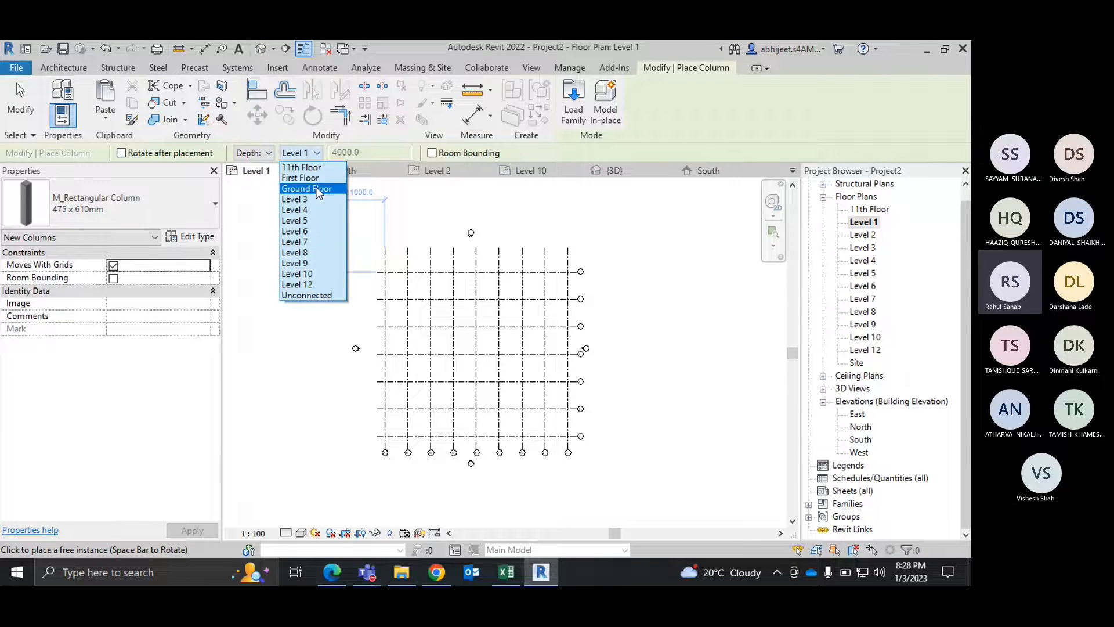
click(243, 158)
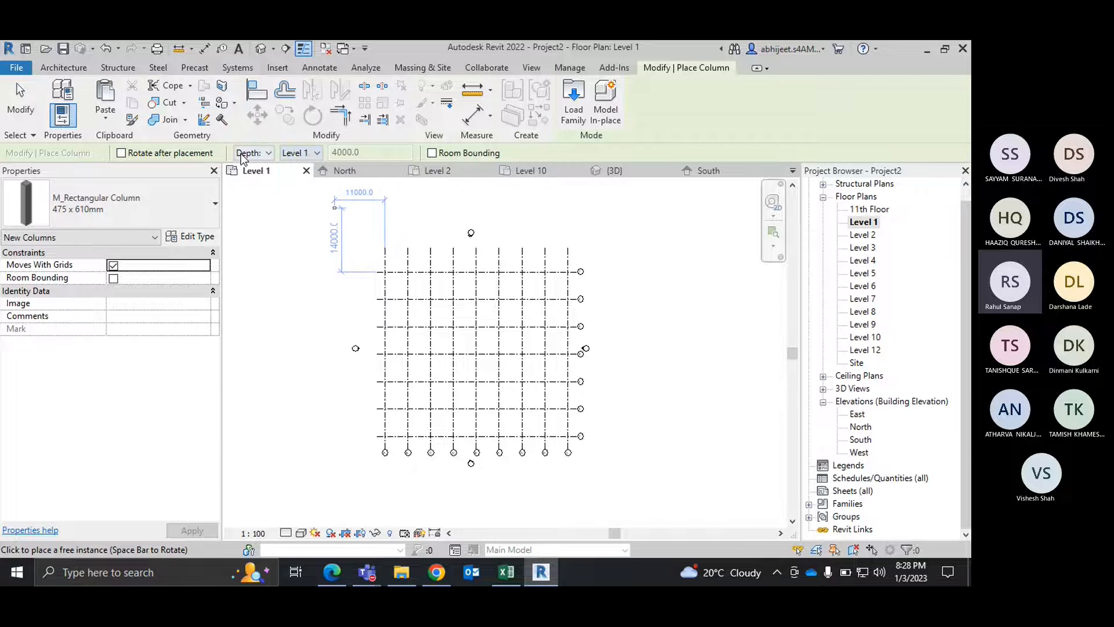
click(252, 154)
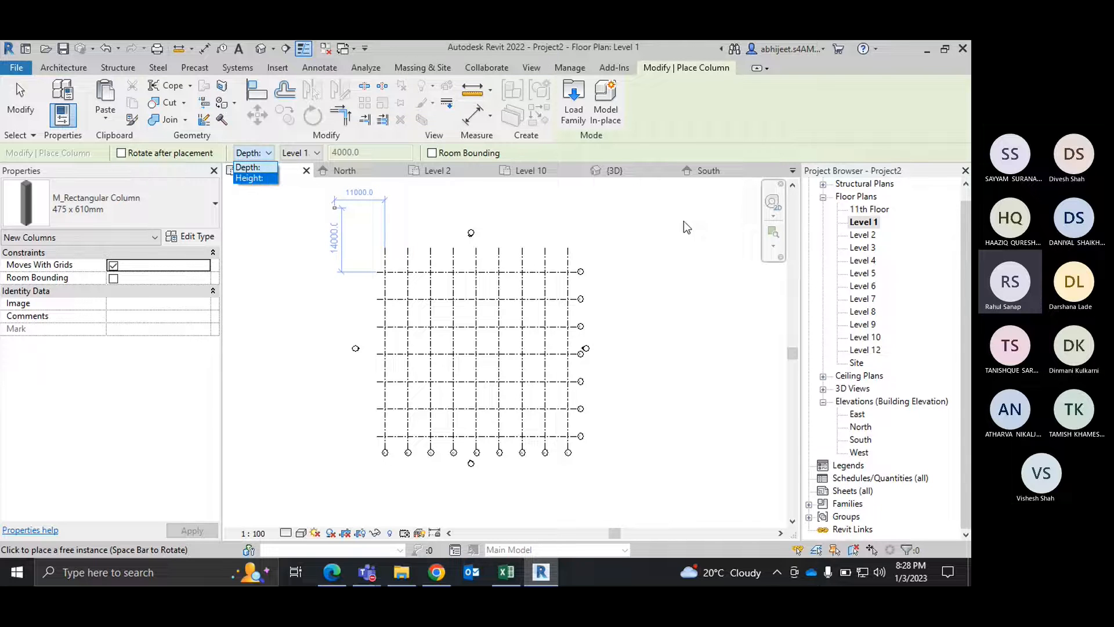
key(Escape)
key(Escape)
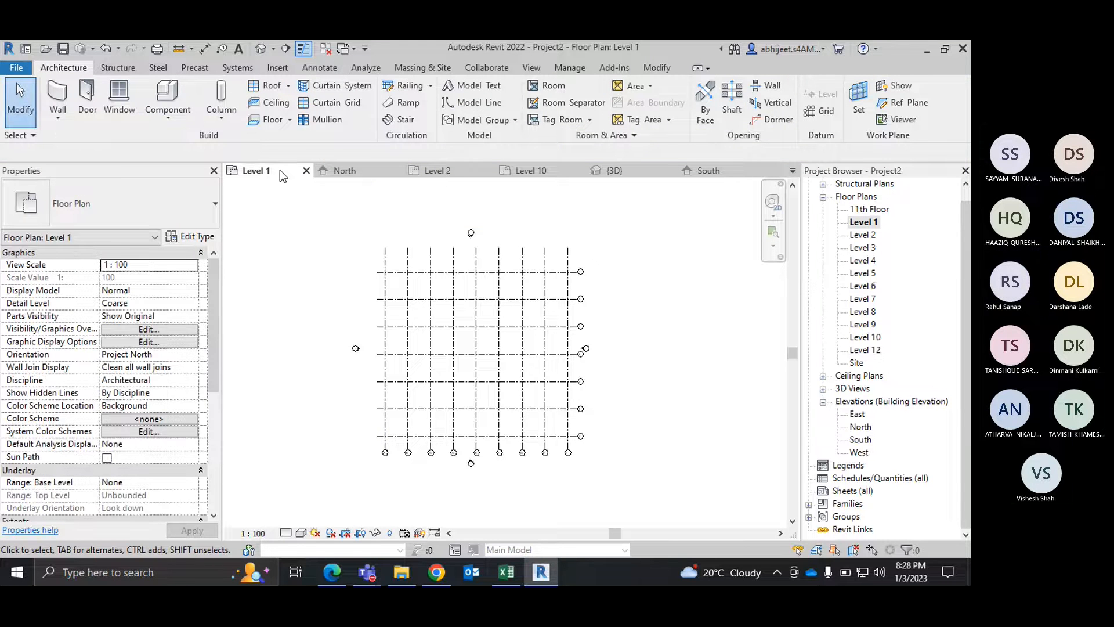
Step: Open the North elevation and examine the Ground Floor level against its neighbouring levels
double_click(863, 429)
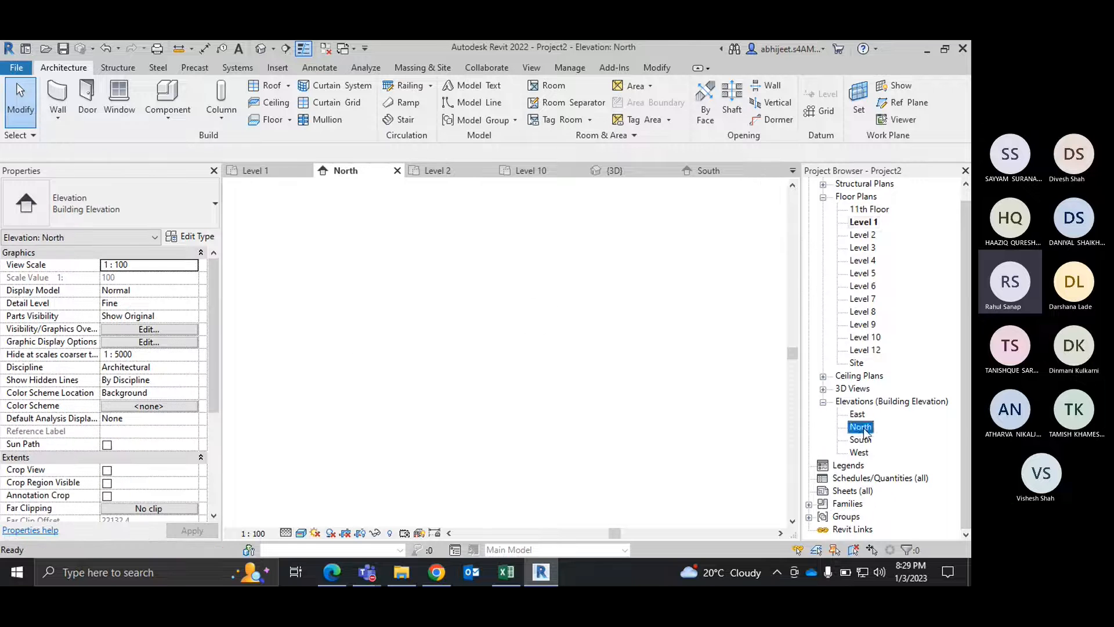
scroll(550, 376, up, 5)
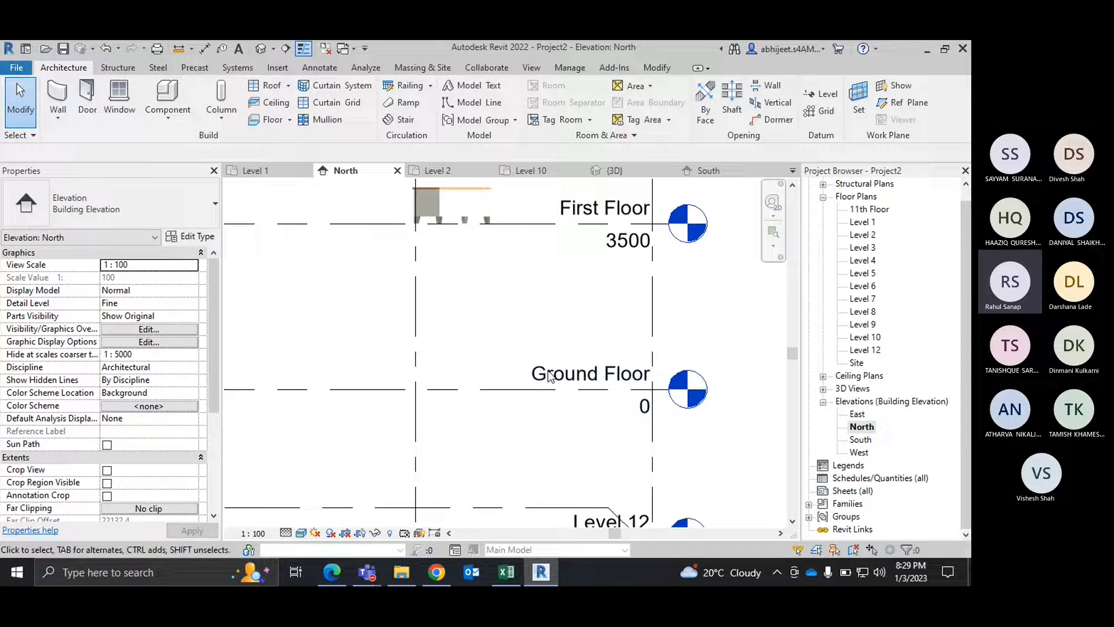
click(550, 376)
scroll(550, 376, down, 3)
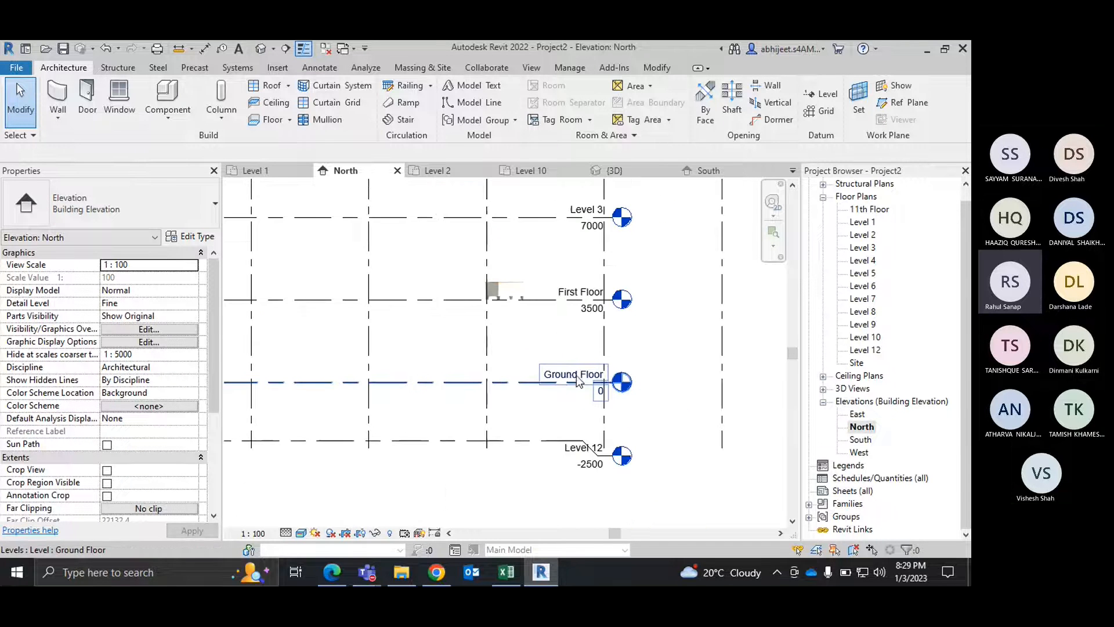
Step: Rename the Level 1 floor plan view to Ground Floor
right_click(865, 227)
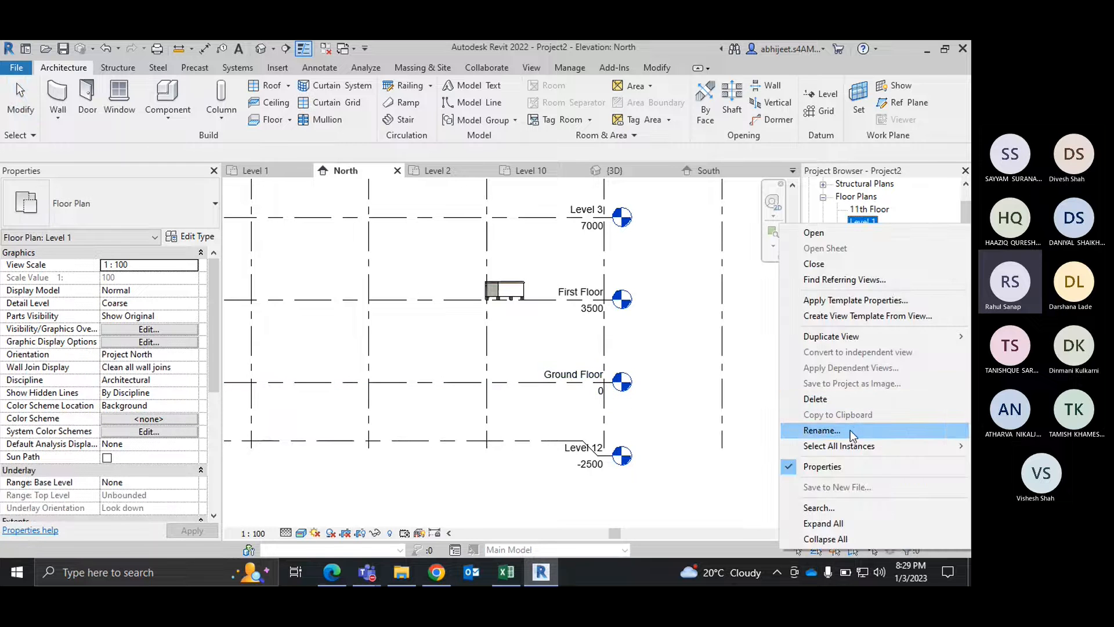
click(845, 434)
text(gR)
key(BackSpace)
key(BackSpace)
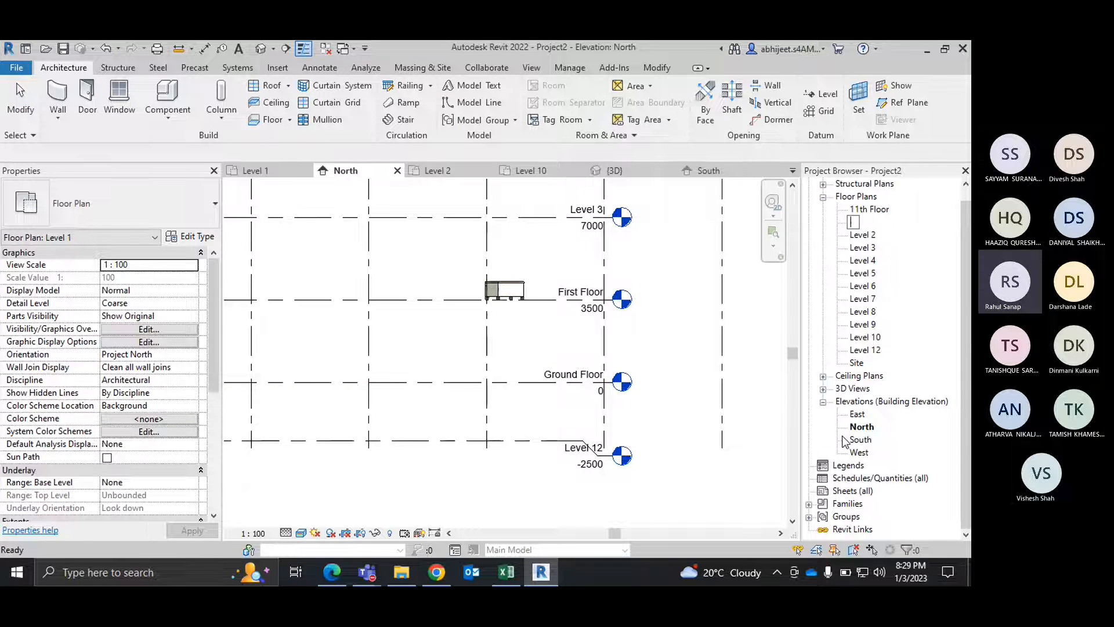
text(Gr)
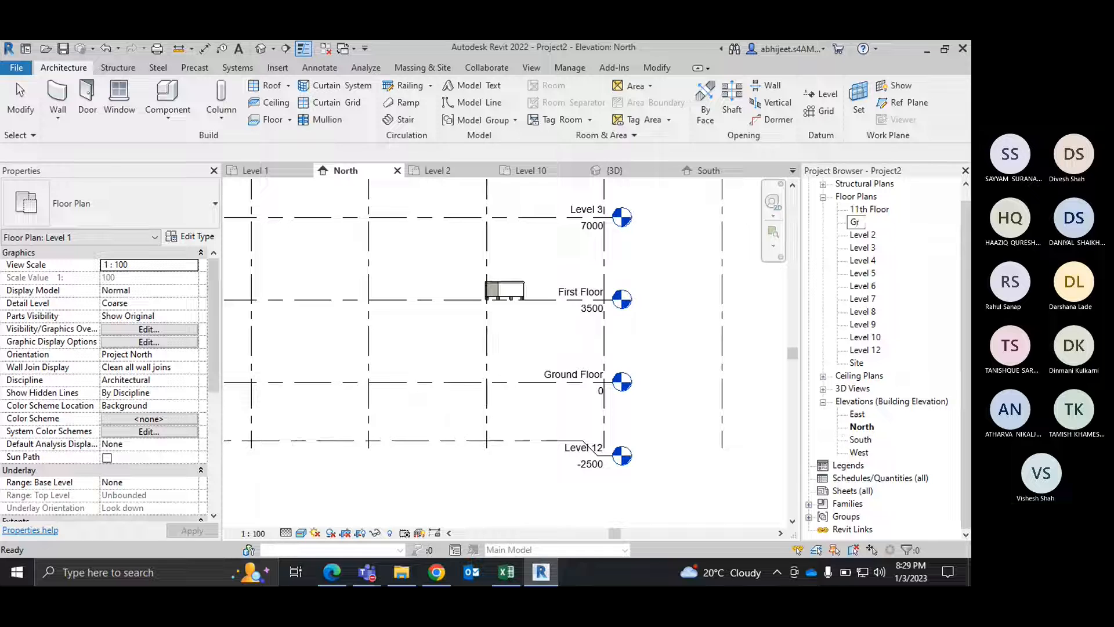
text(ound Floor)
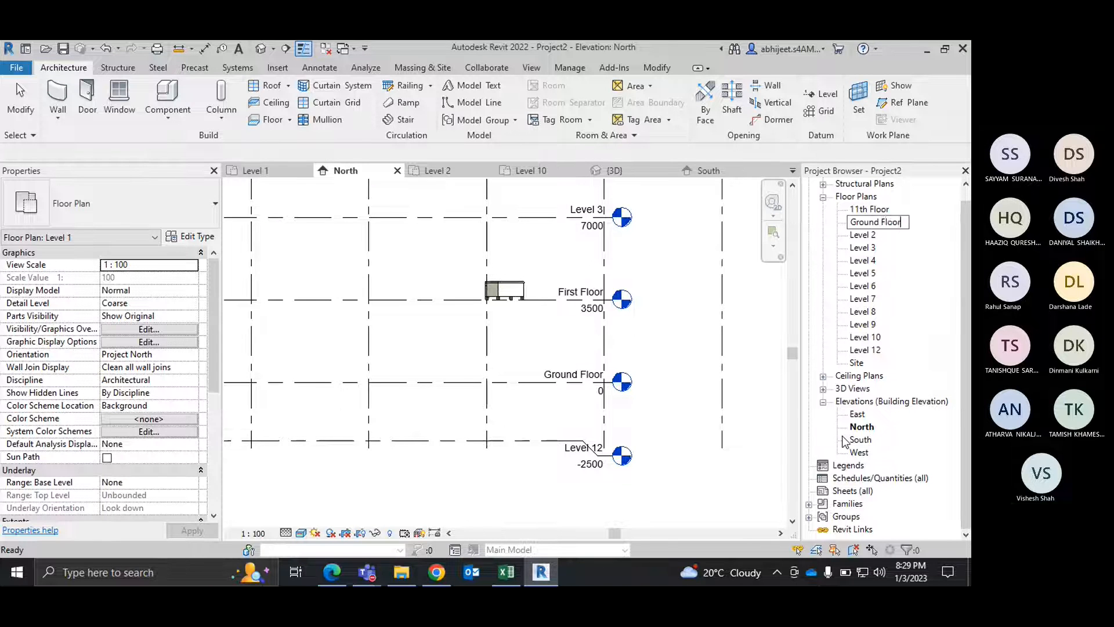
key(Return)
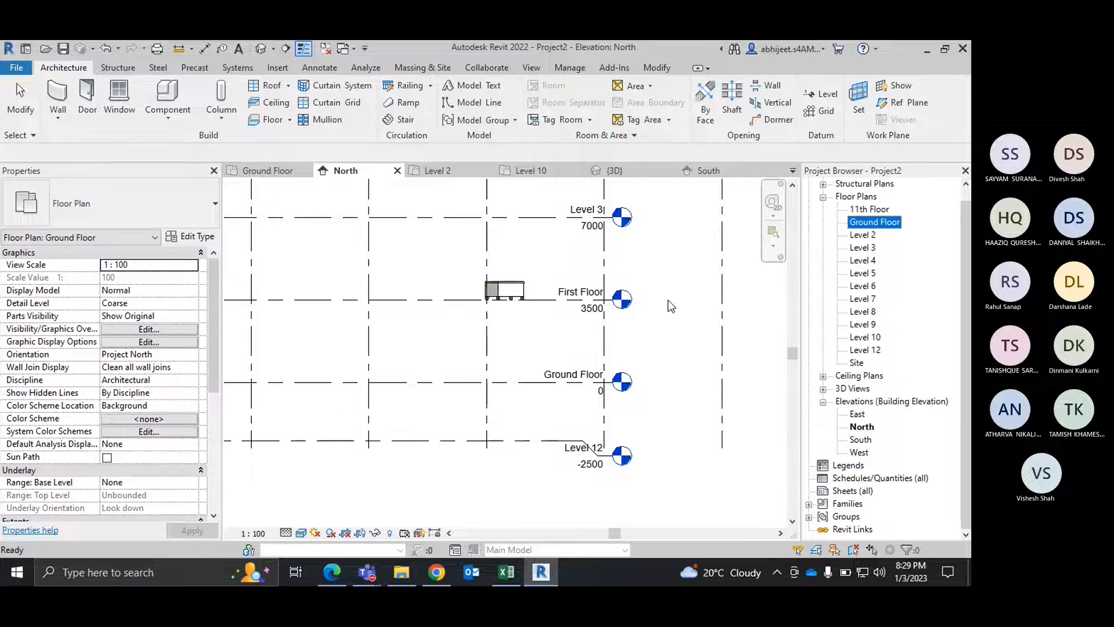
click(655, 267)
Step: Open the Ground Floor plan and start an architectural column with the 610 x 610mm M_Rectangular Column type
double_click(870, 222)
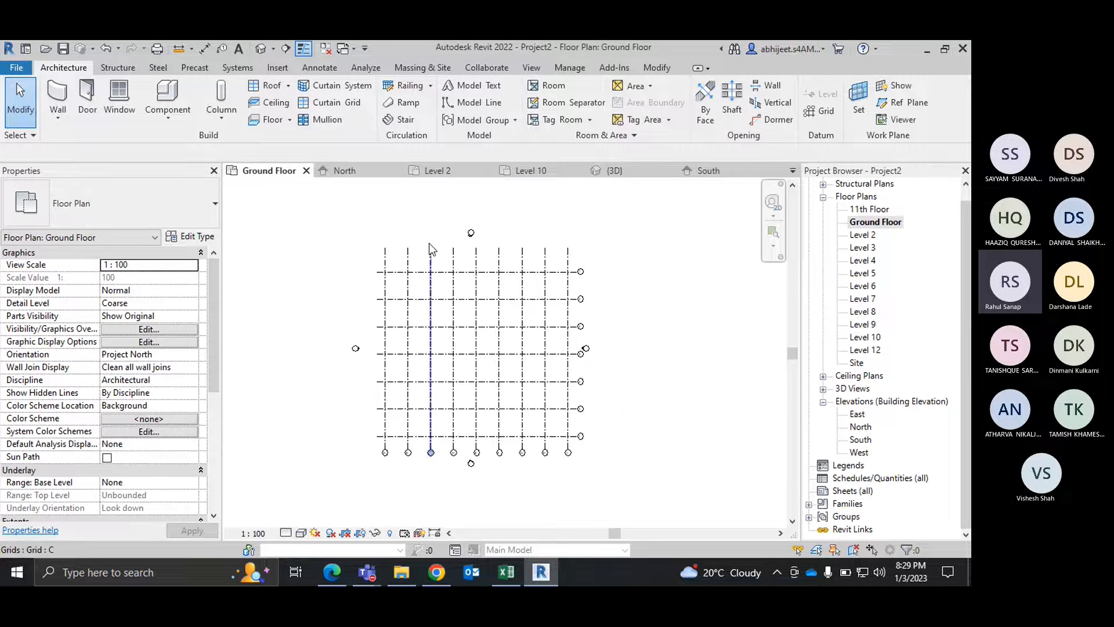
scroll(395, 276, up, 2)
click(221, 113)
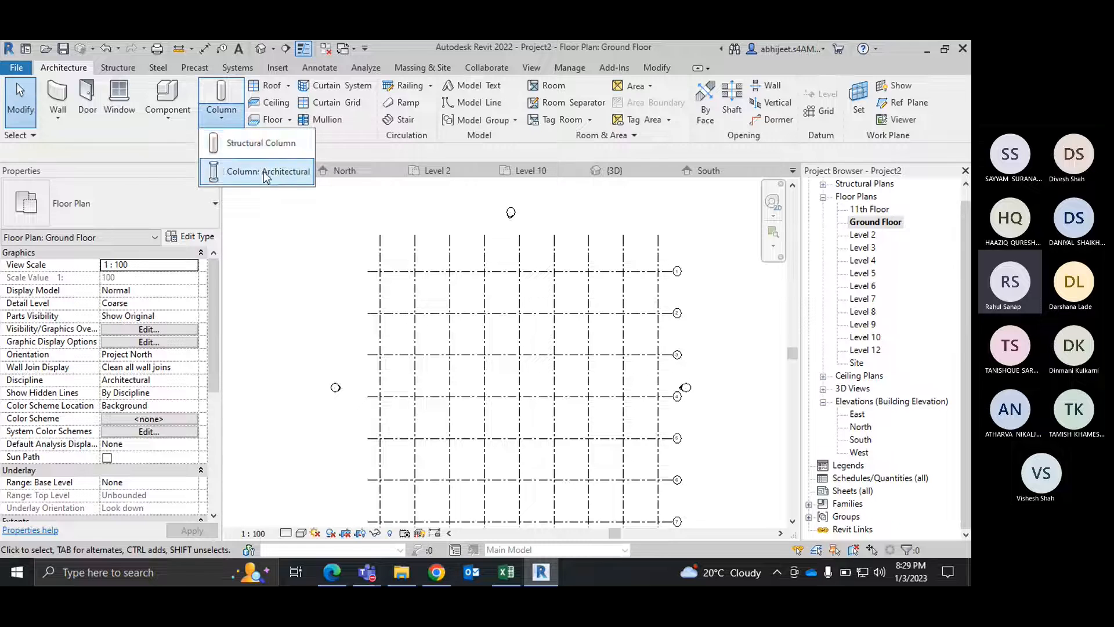
click(264, 171)
click(165, 202)
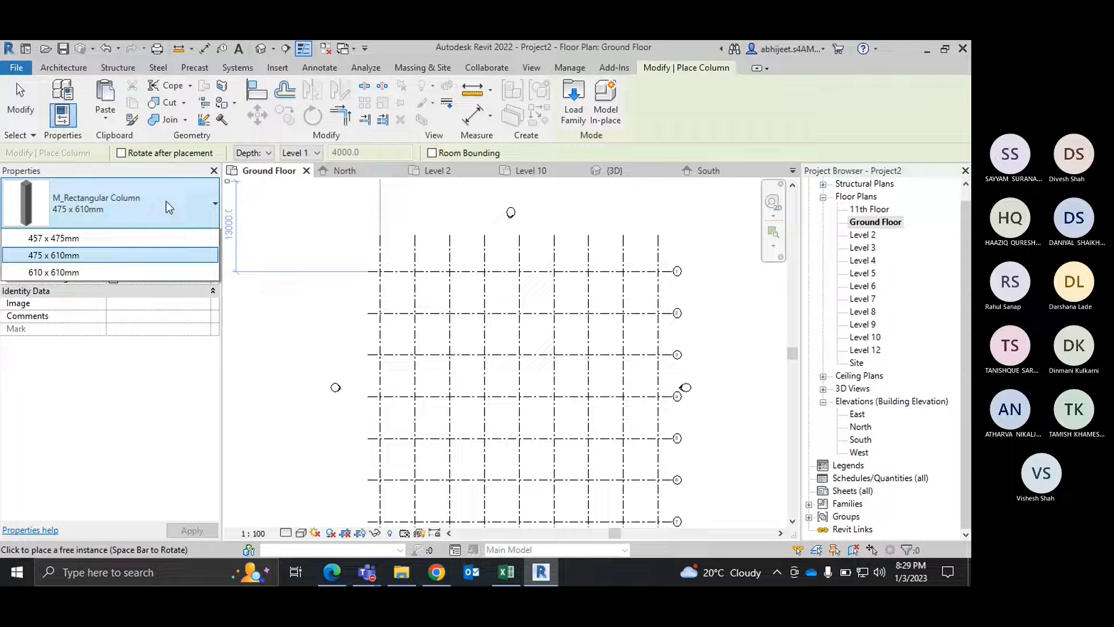
click(82, 318)
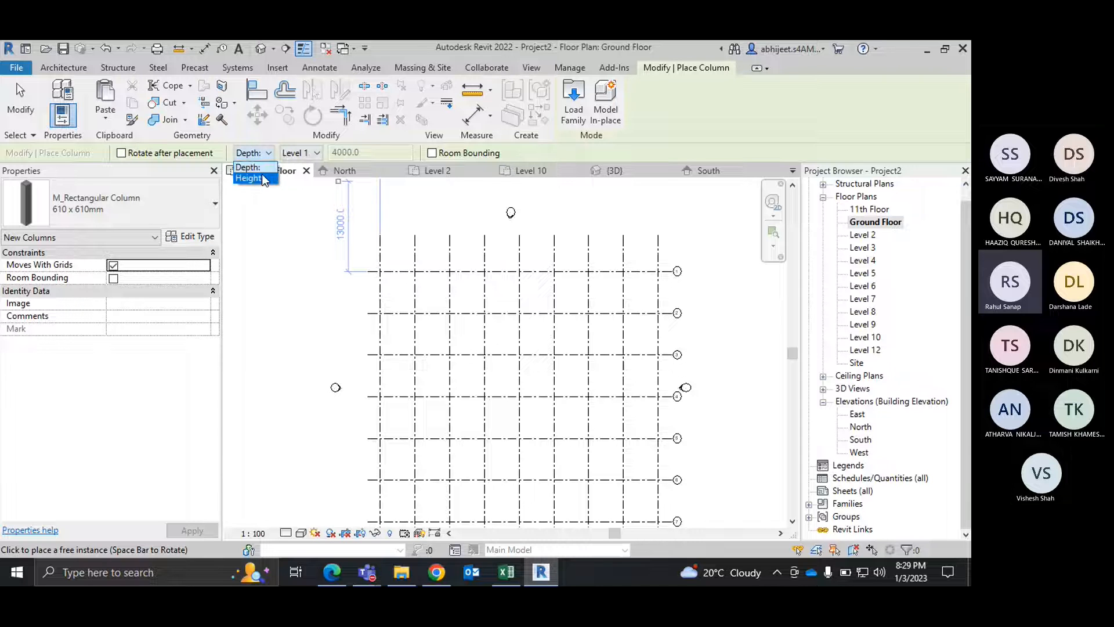
Step: Switch the column placement to Height and try Ground Floor as its top level
click(261, 177)
click(316, 153)
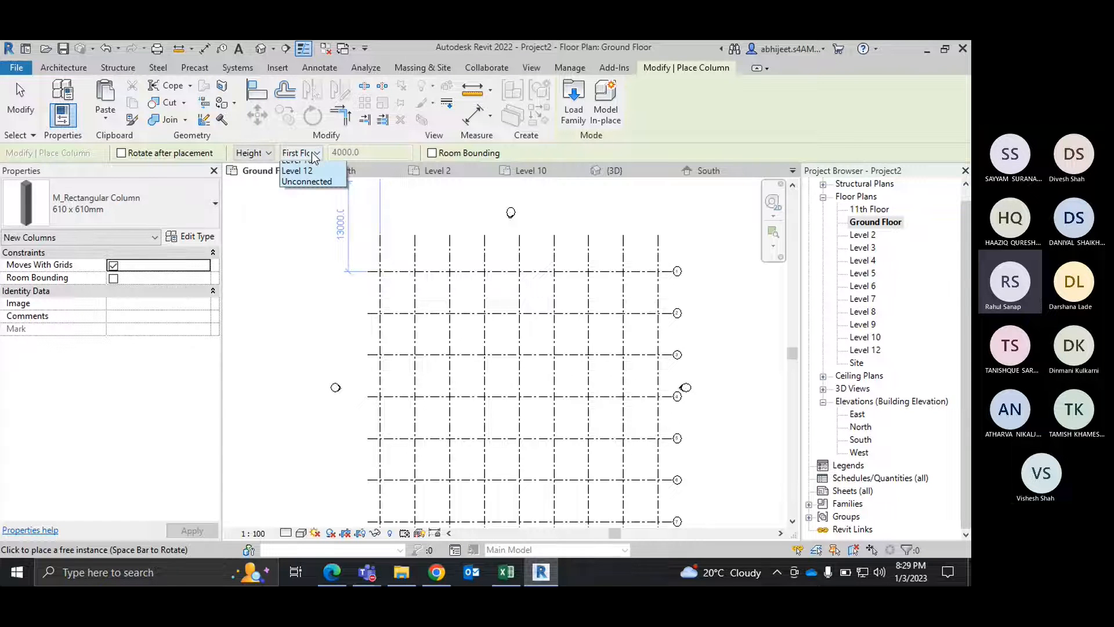
click(318, 185)
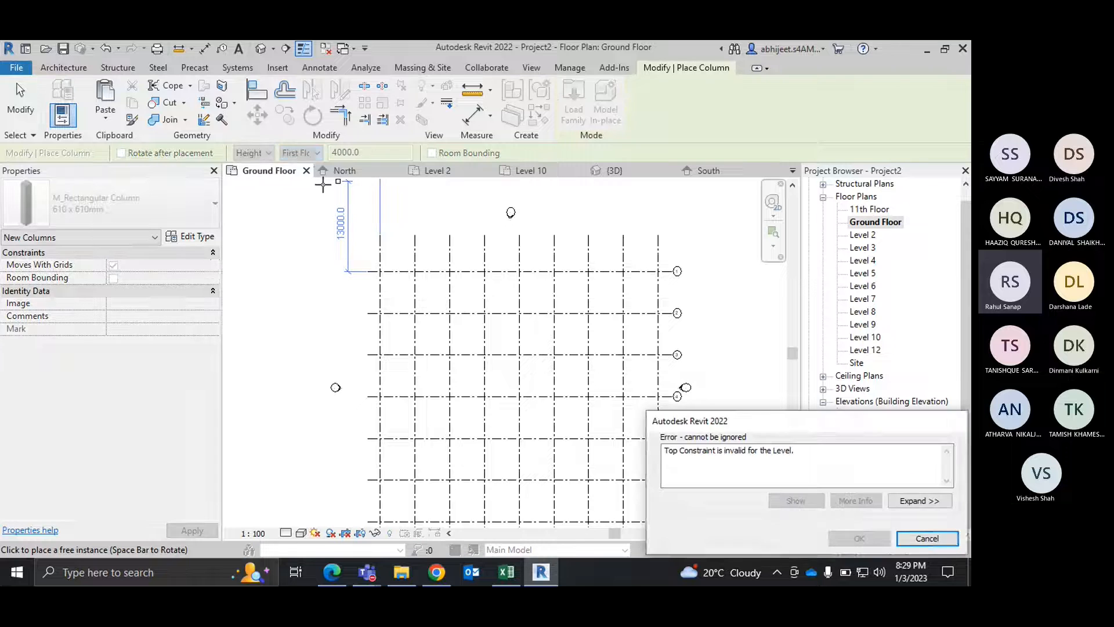
click(928, 538)
Step: Place two 610 x 610mm columns at the intersections of grid 1 with grids A and B, and end placement
scroll(386, 274, up, 5)
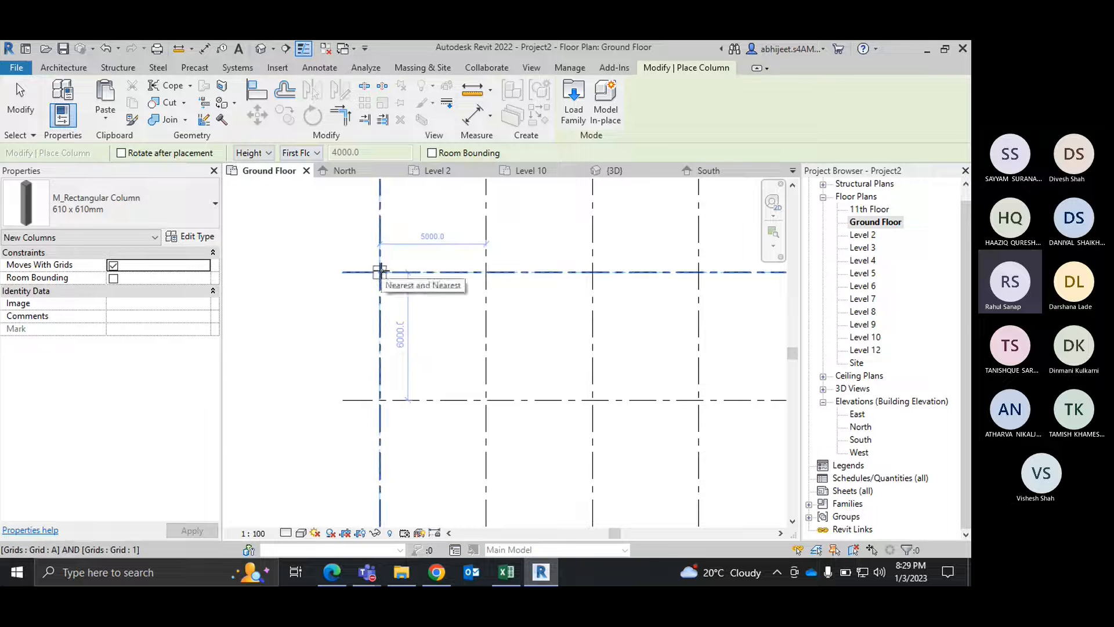
click(379, 271)
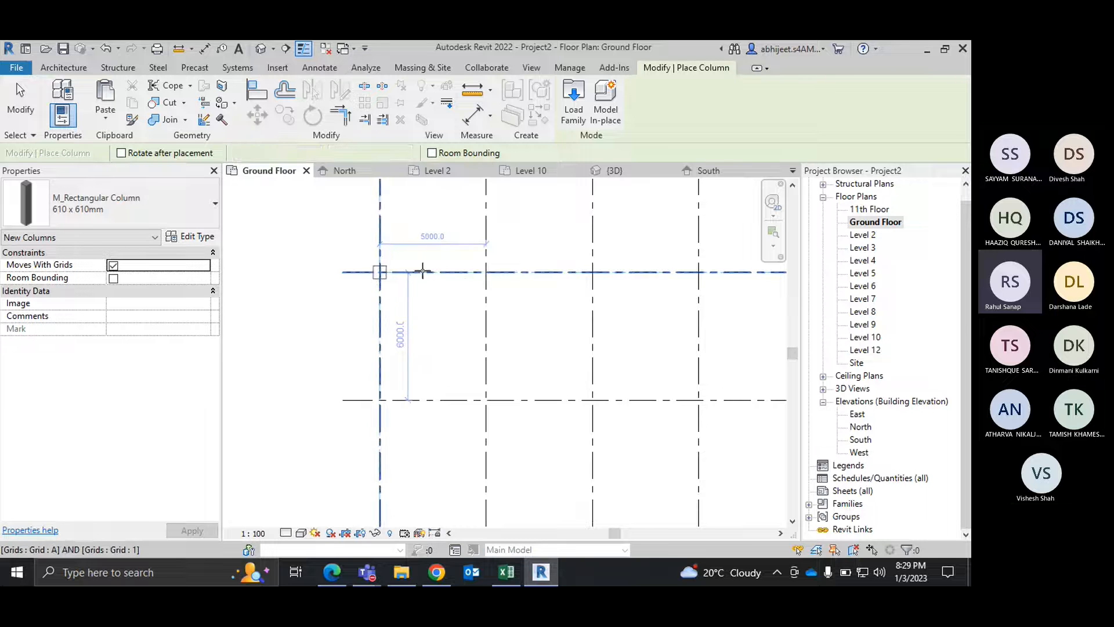
click(487, 271)
right_click(551, 232)
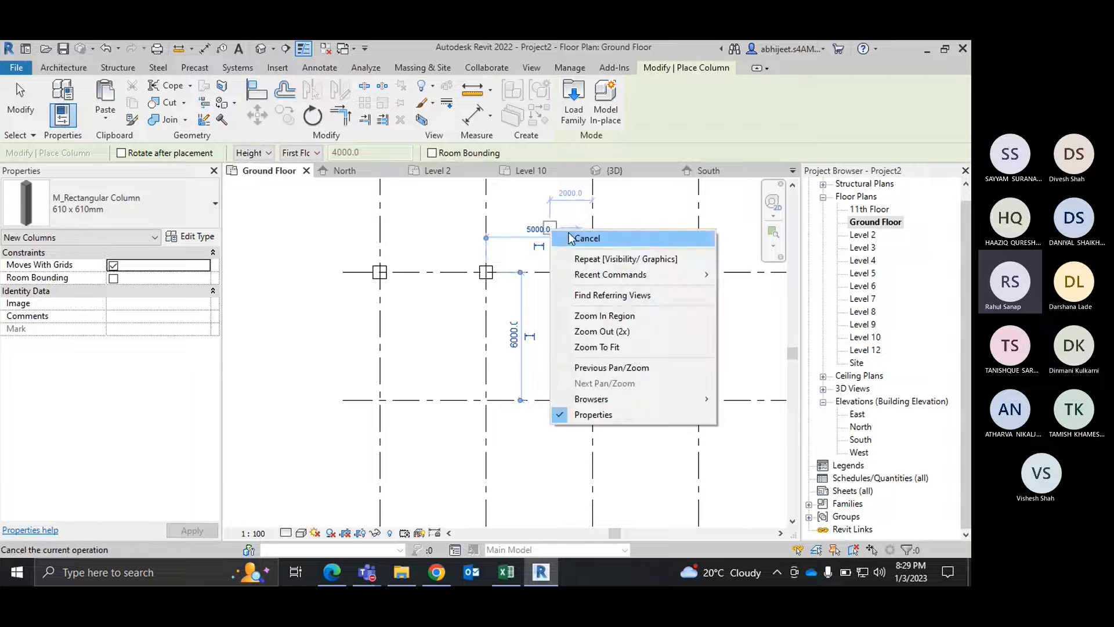
click(576, 238)
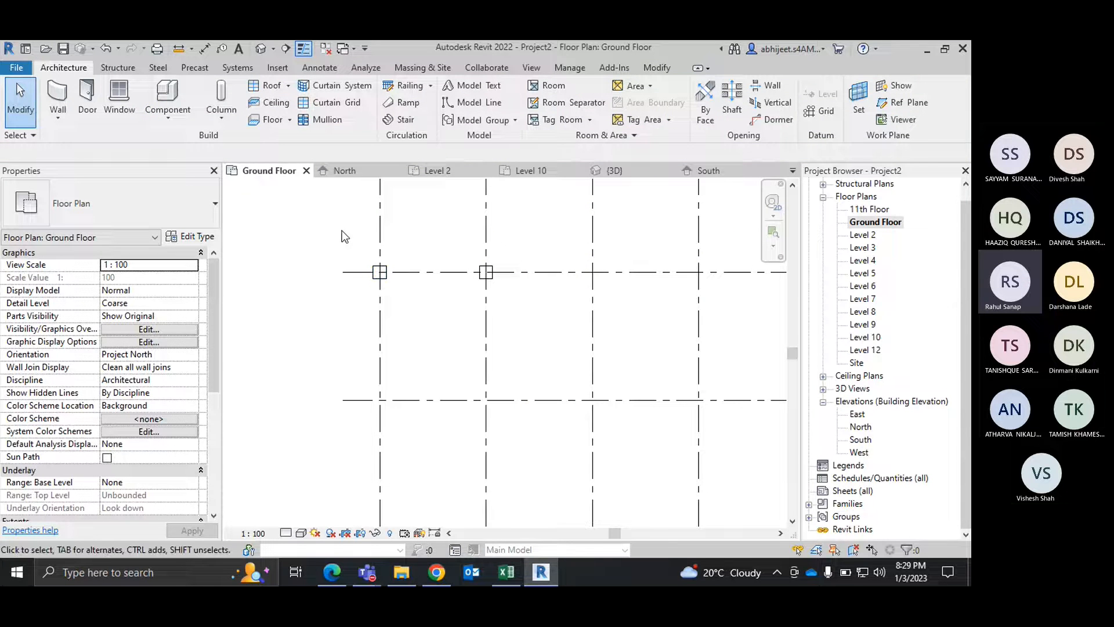
Step: Examine the two placed columns in the 3D view and return to the Ground Floor plan
click(619, 170)
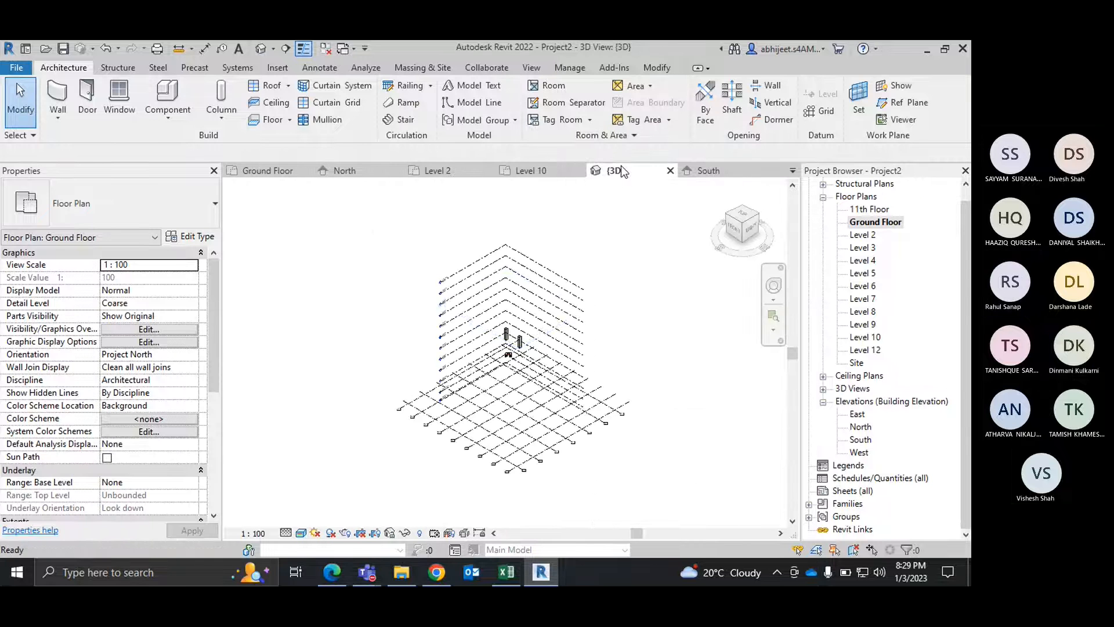
scroll(511, 341, up, 6)
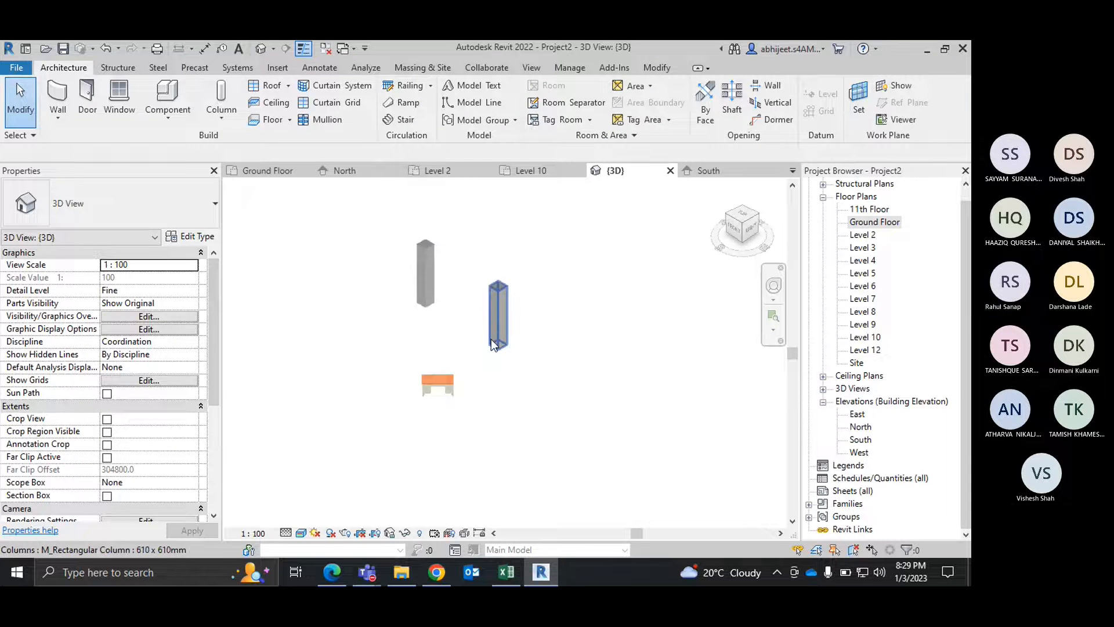
scroll(493, 343, down, 4)
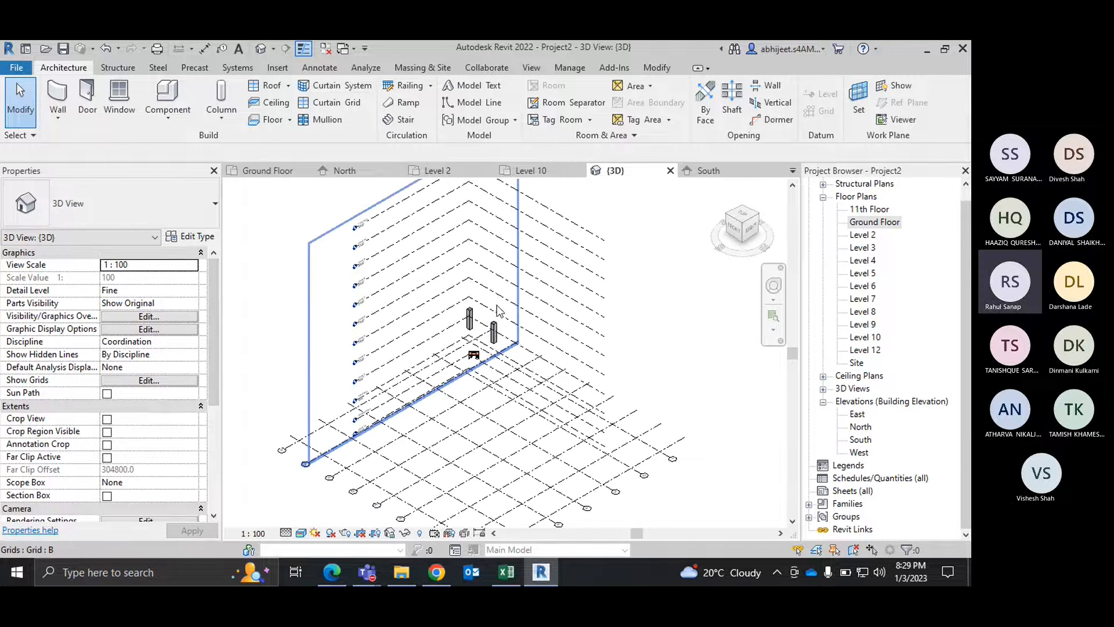
click(268, 170)
scroll(472, 277, down, 4)
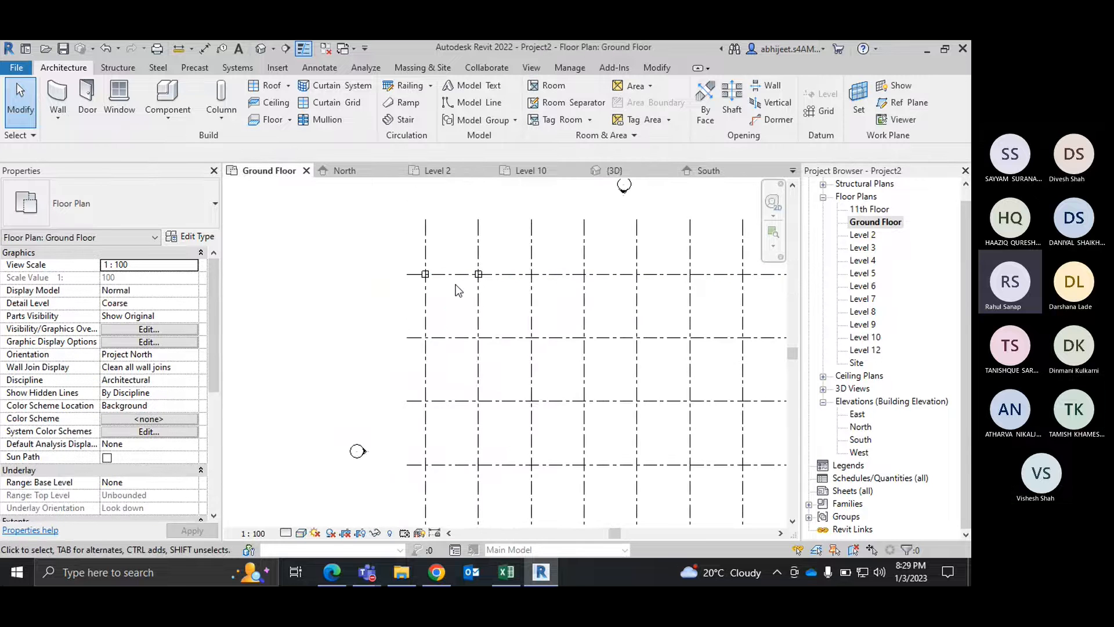
scroll(355, 261, down, 2)
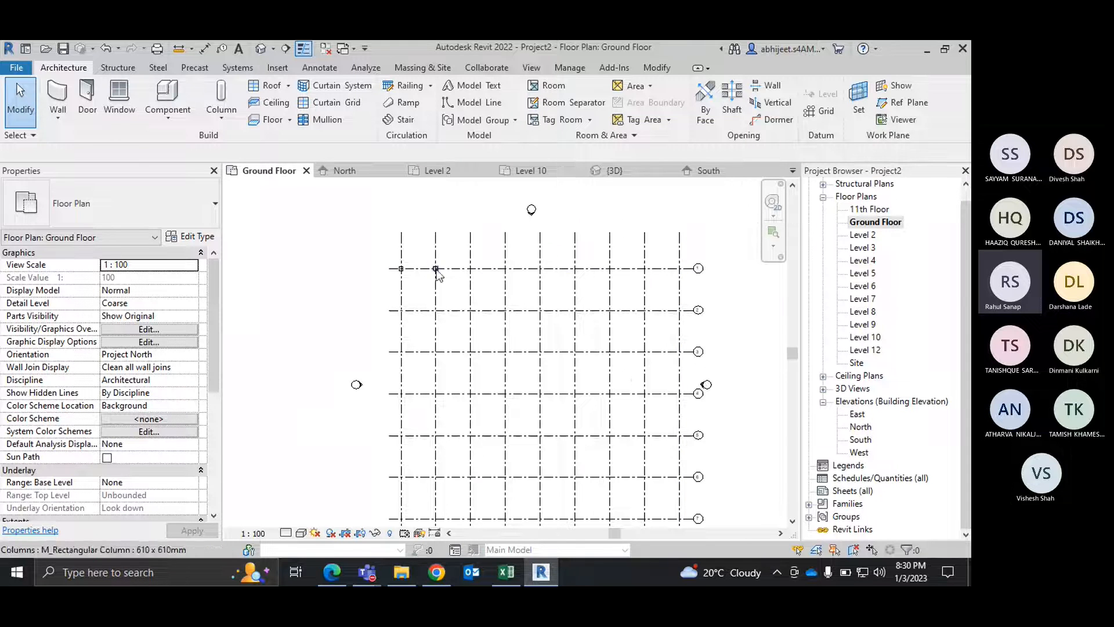
scroll(435, 268, up, 1)
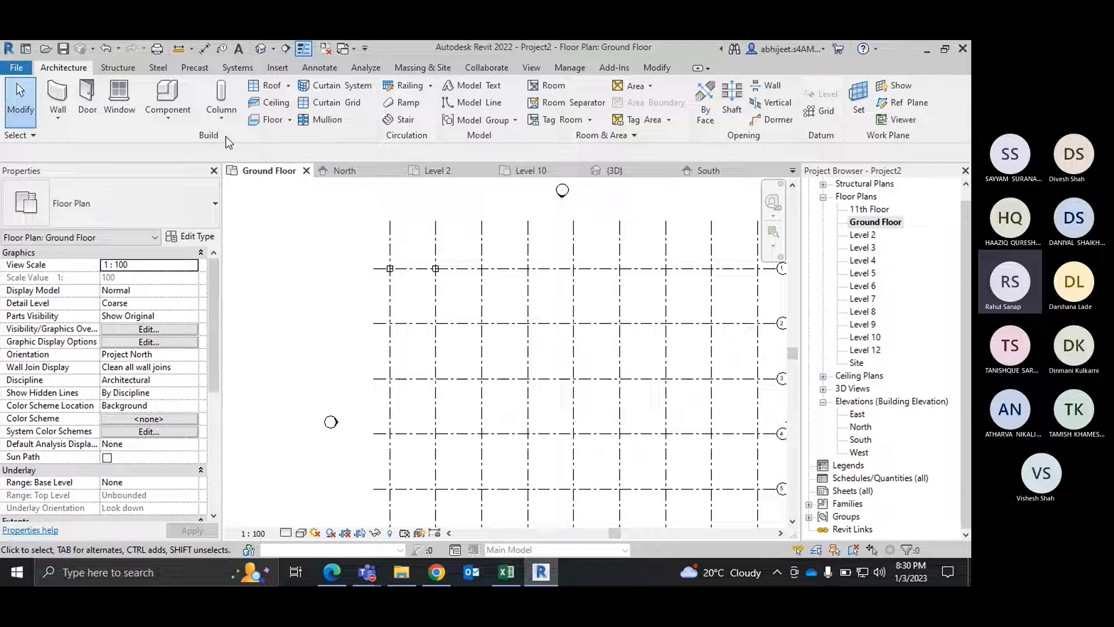
click(221, 116)
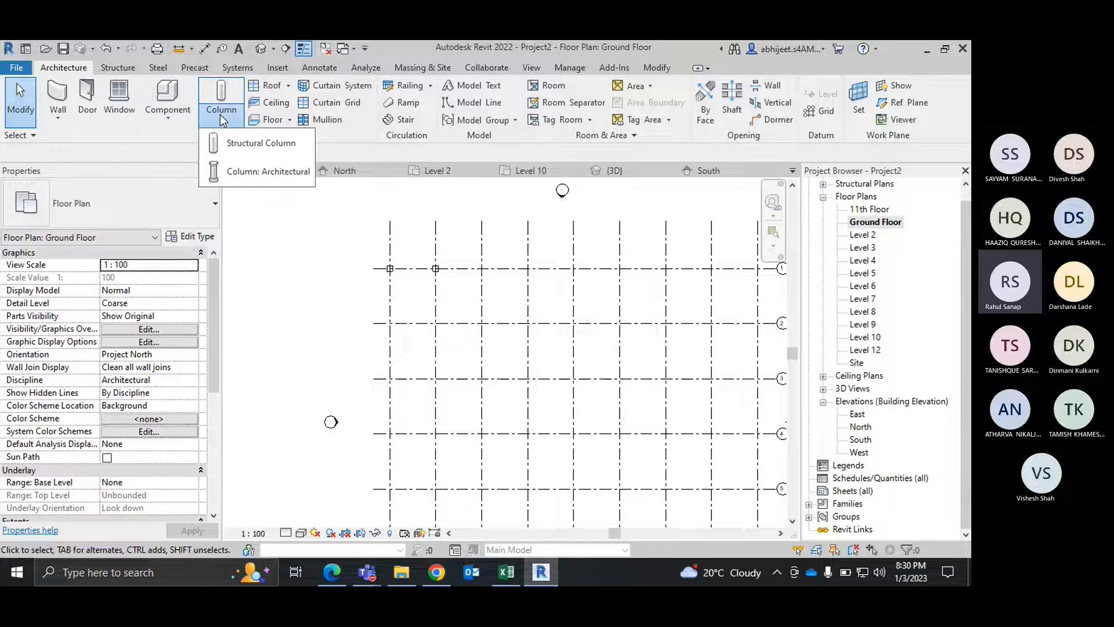
click(267, 171)
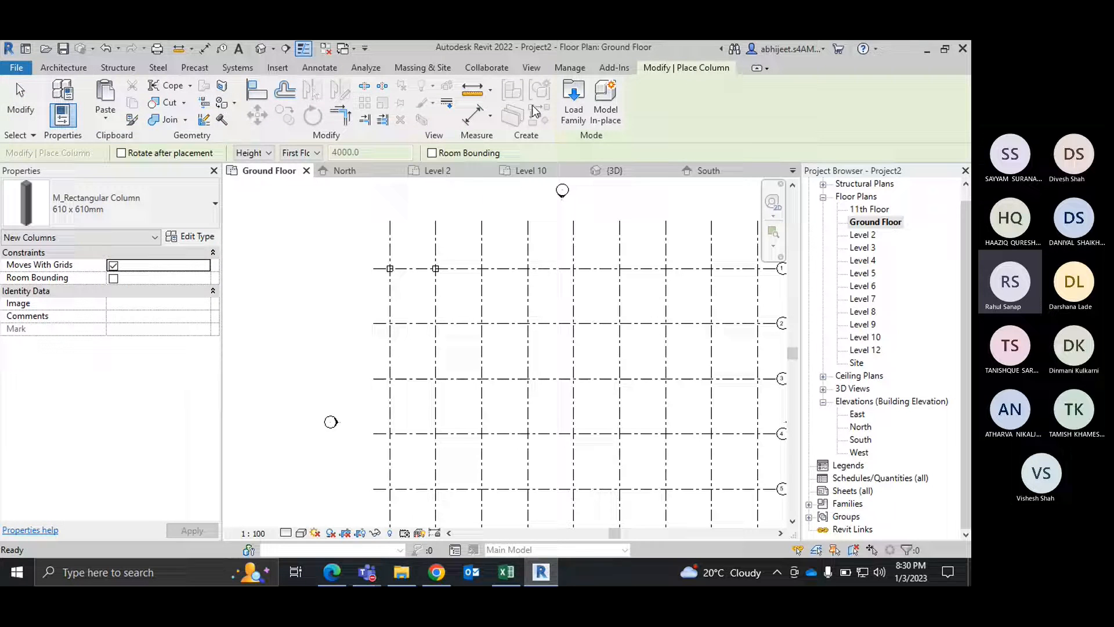
right_click(372, 207)
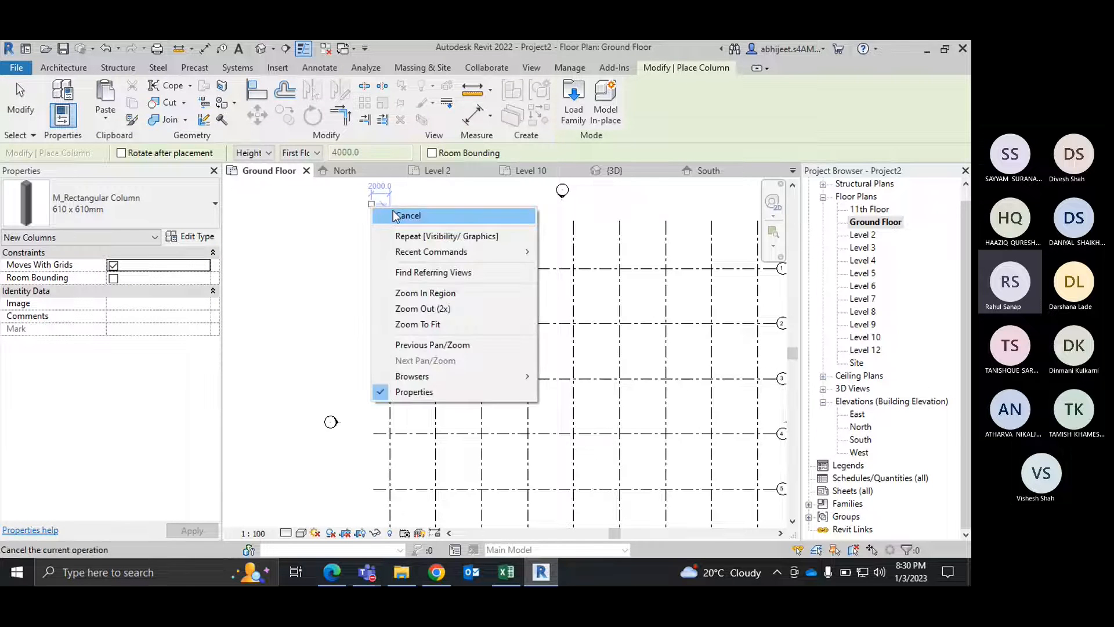
click(407, 216)
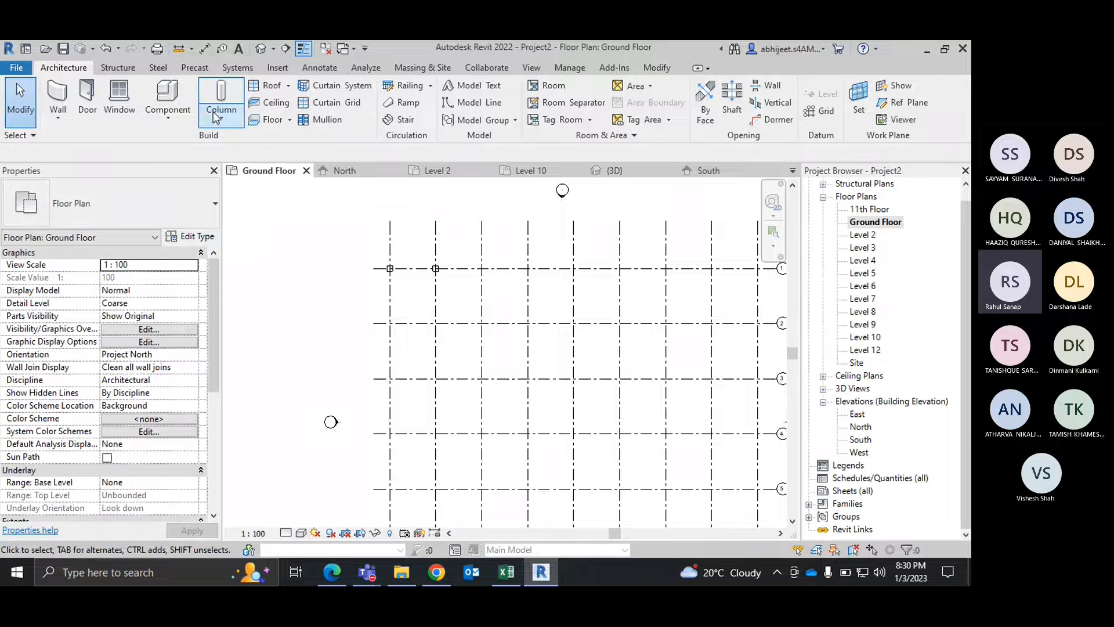
Step: Start a vertical structural column and browse for a family to load, going up to the ProgramData folder
click(216, 118)
click(267, 146)
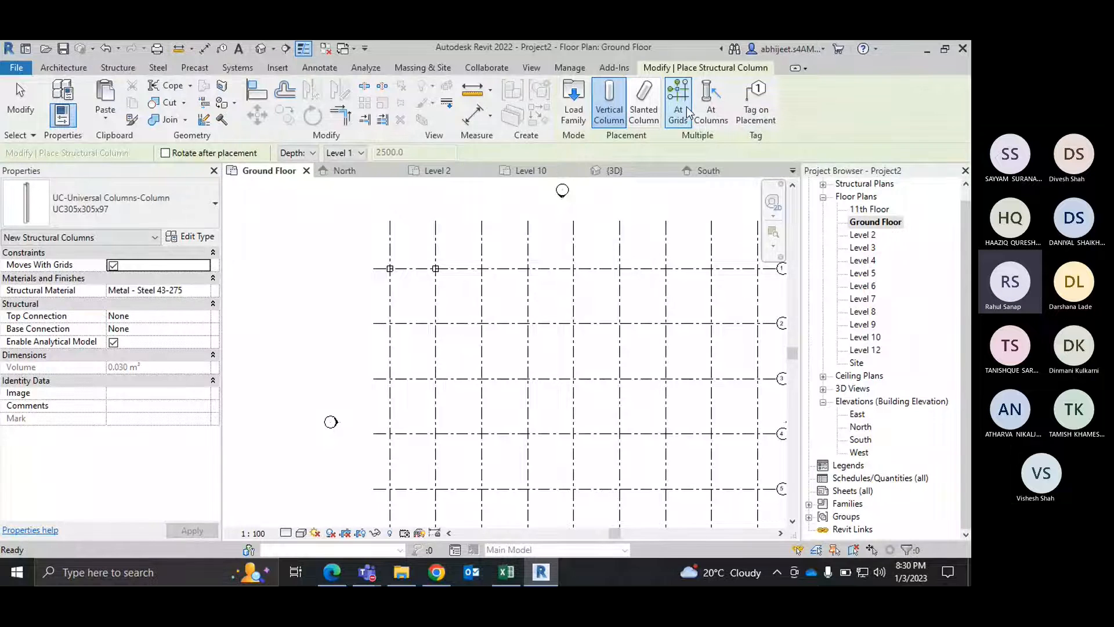
click(158, 203)
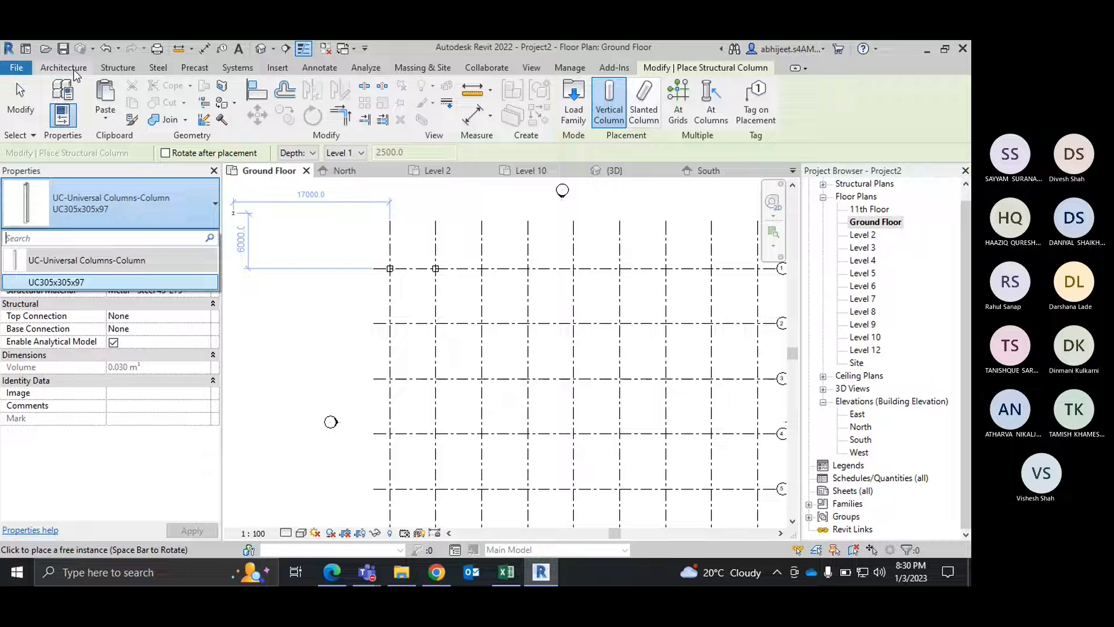
click(562, 113)
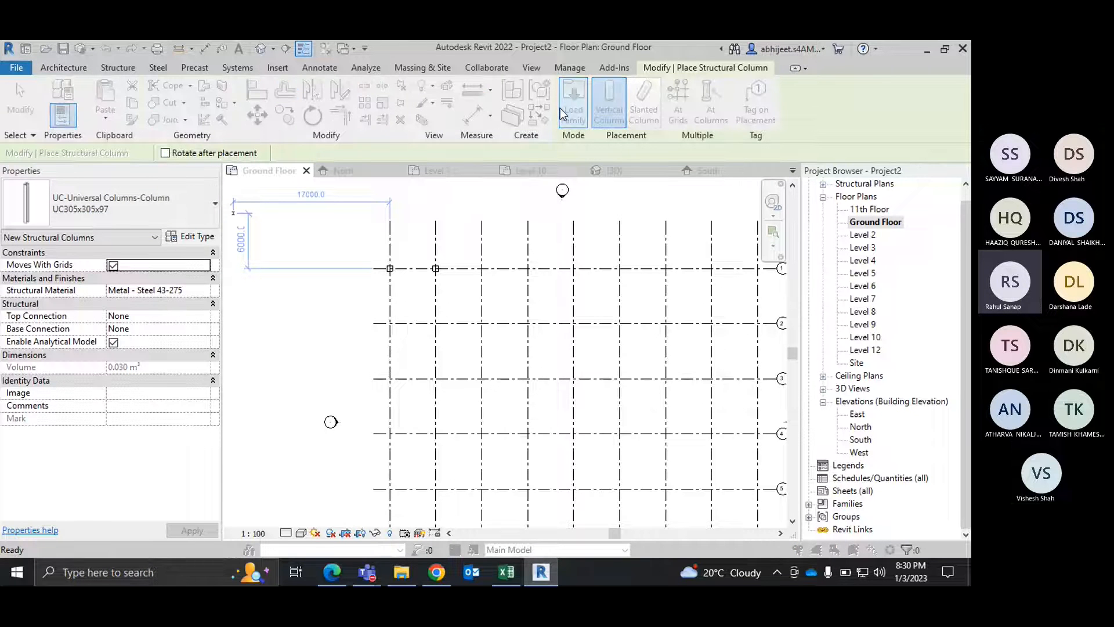
click(639, 97)
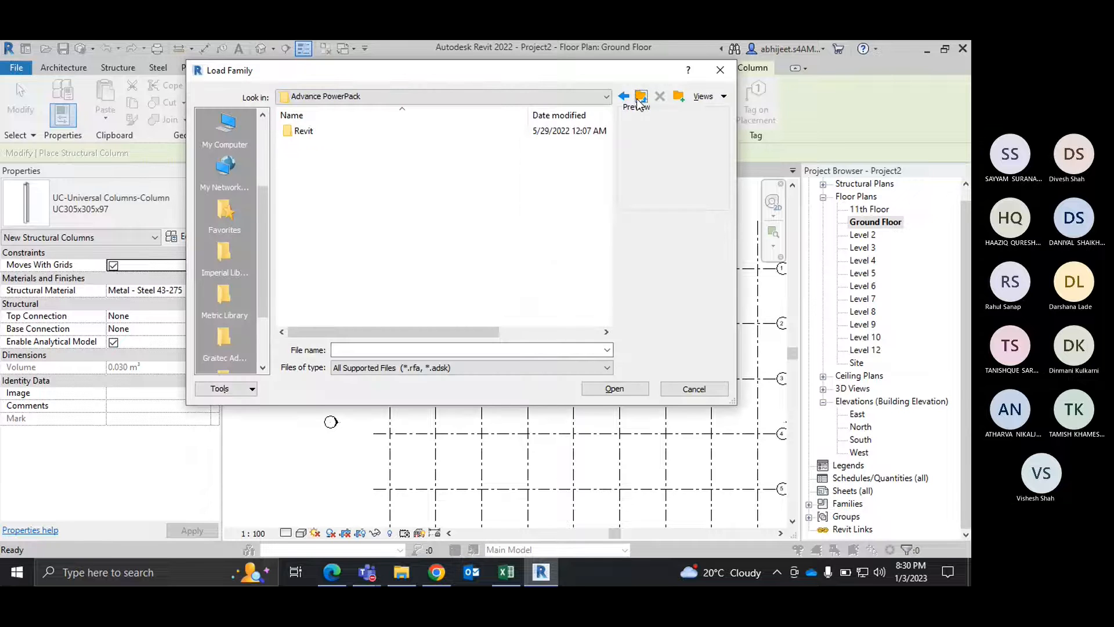
click(640, 99)
click(639, 99)
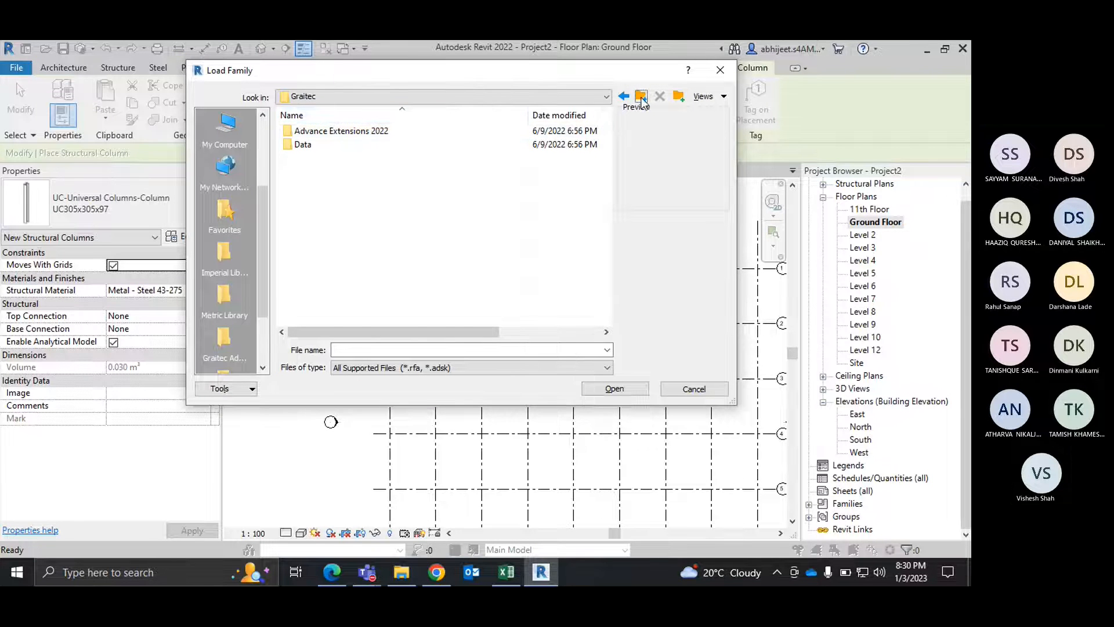
click(641, 98)
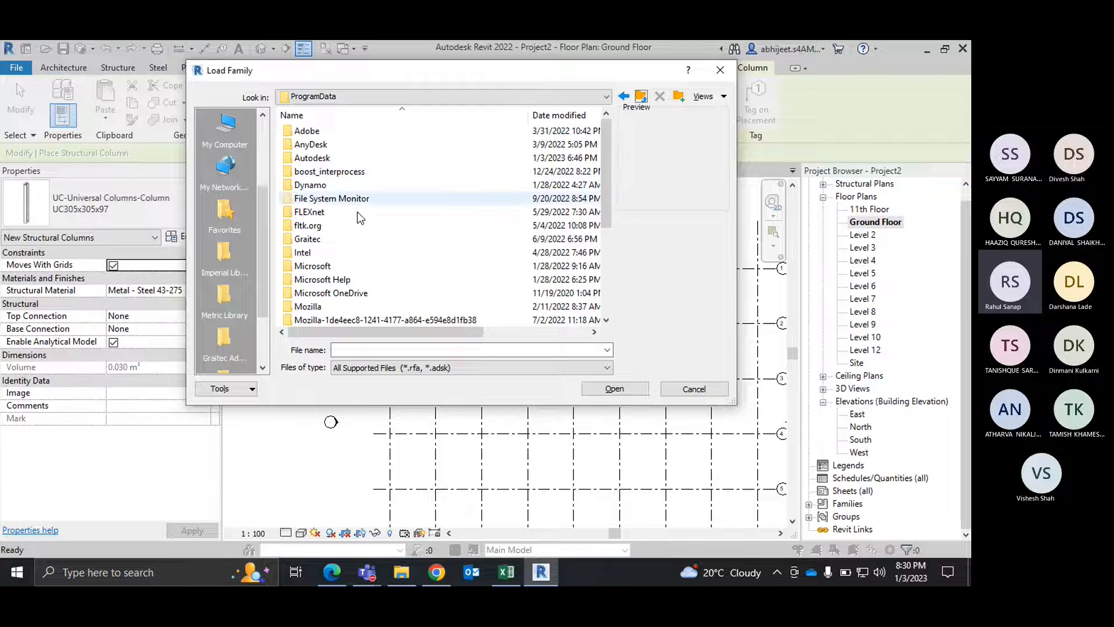
Step: Browse to the US English family library under Autodesk, RVT 2022, Libraries, English, US
scroll(359, 218, down, 4)
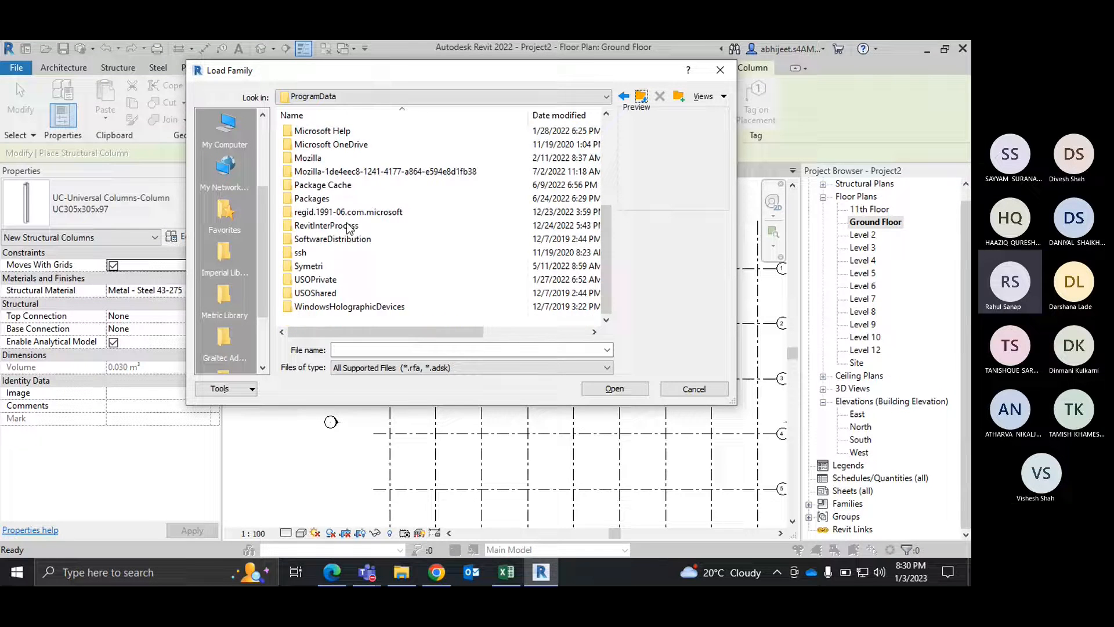
scroll(348, 228, up, 4)
scroll(343, 232, down, 5)
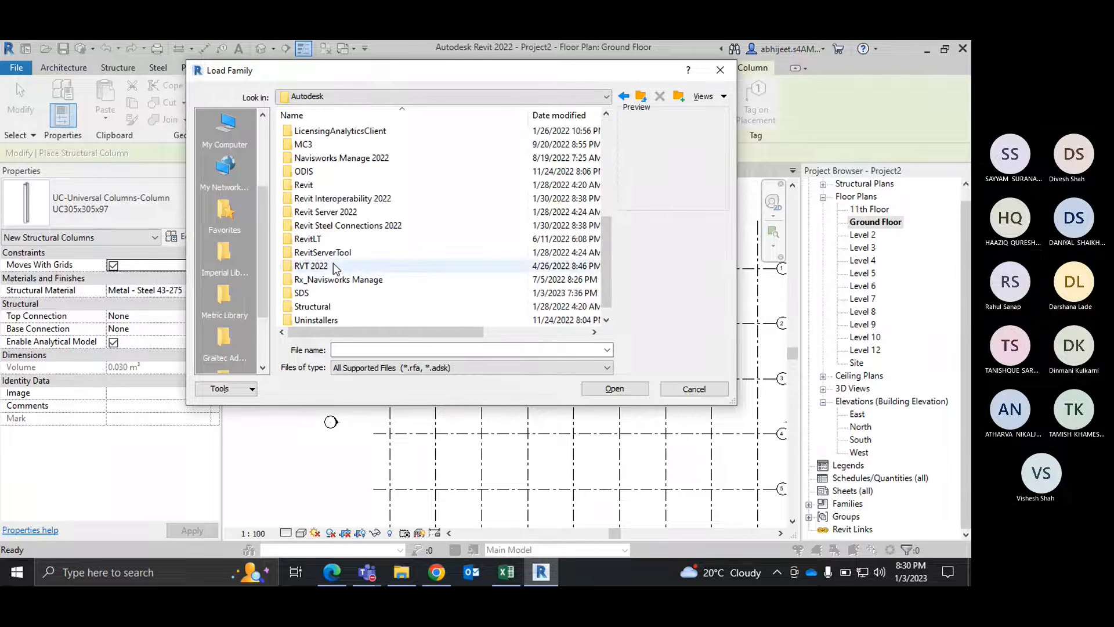
double_click(333, 260)
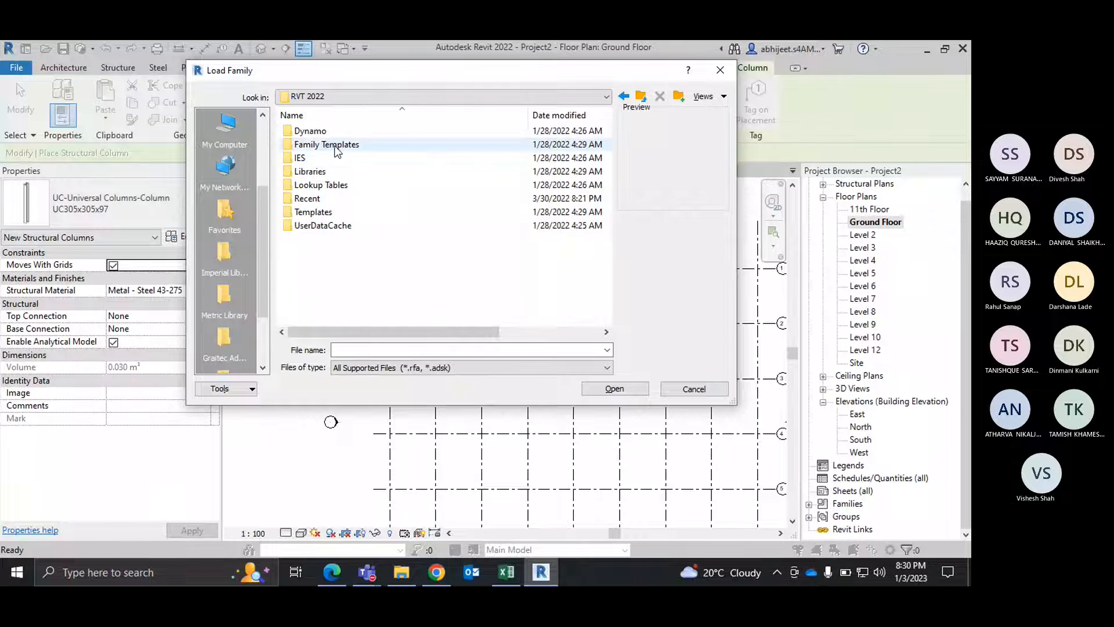
double_click(316, 171)
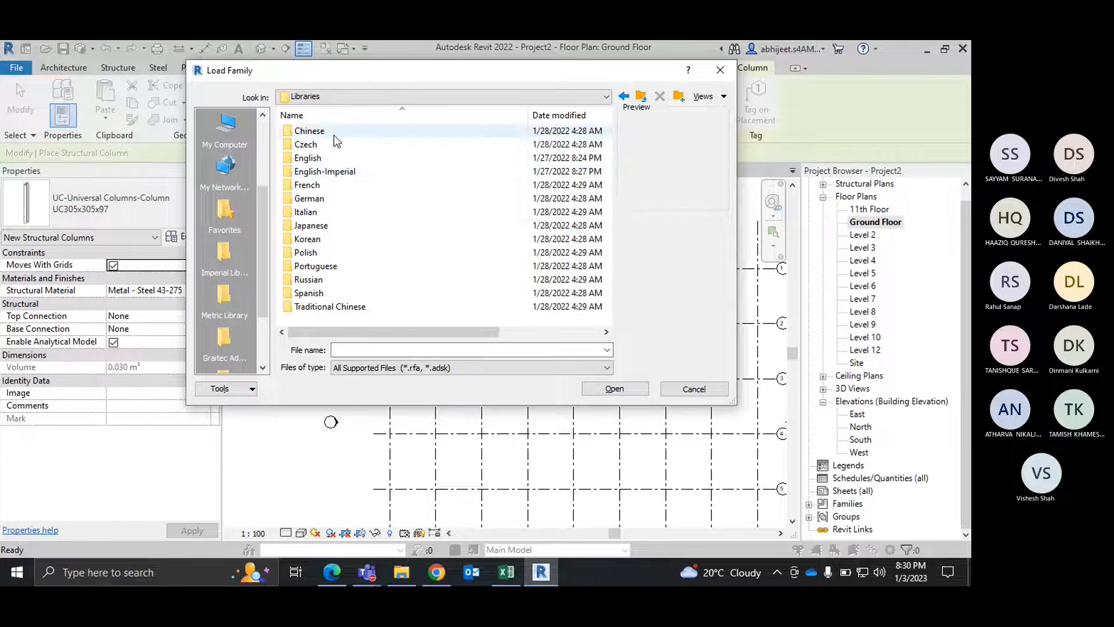
double_click(328, 158)
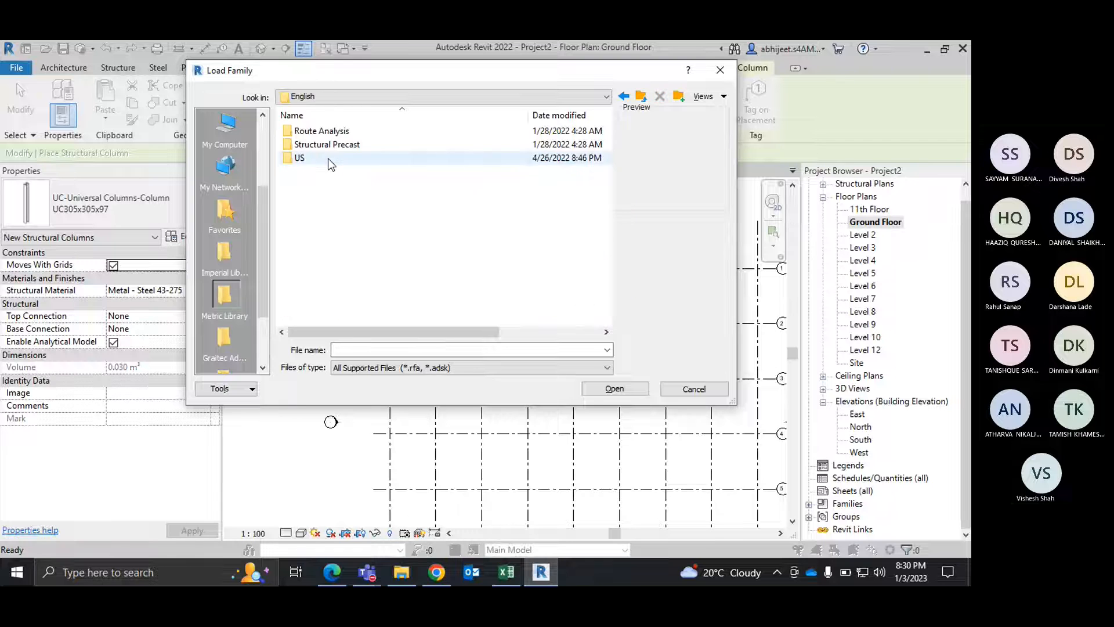
double_click(313, 158)
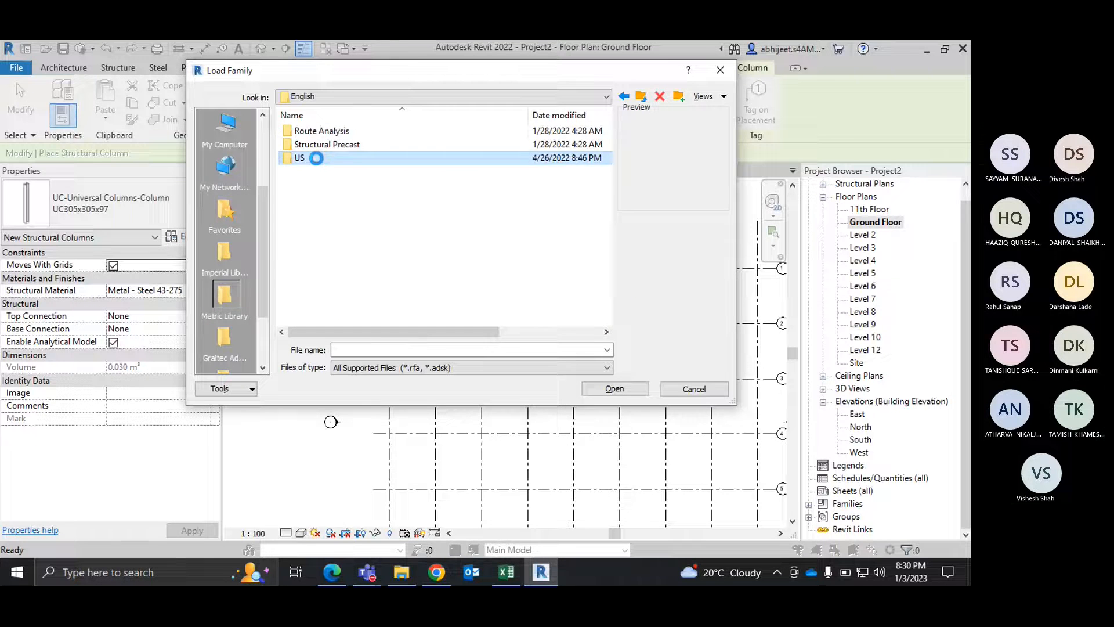
Step: Load the M_Concrete-Square-Column family from the Concrete folder of the Structural Columns library
scroll(335, 200, down, 9)
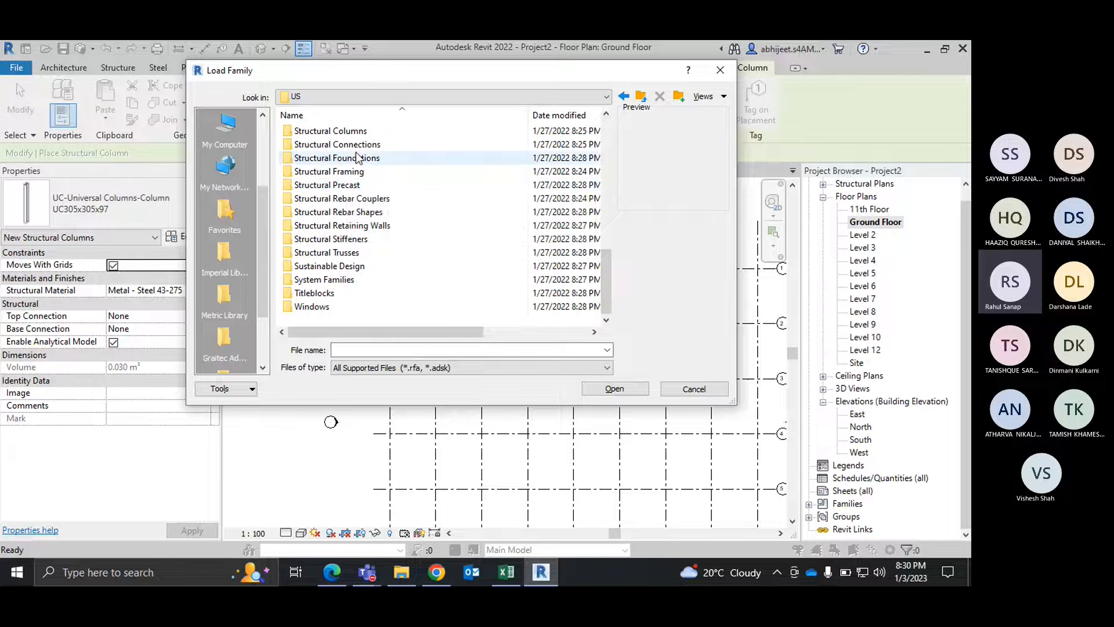
double_click(328, 131)
double_click(313, 131)
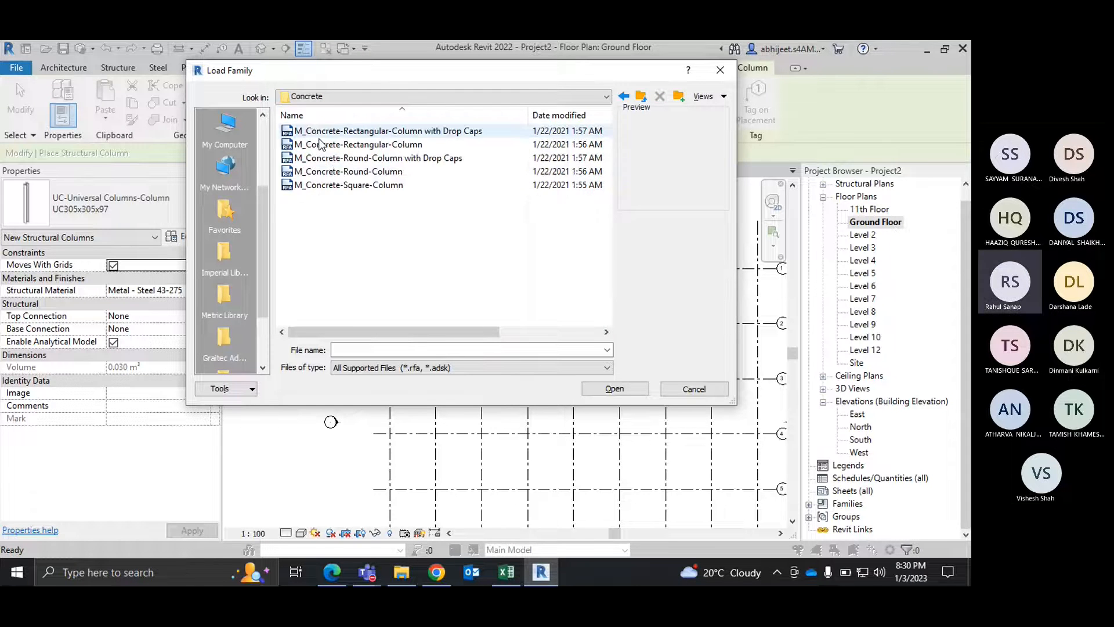
click(355, 186)
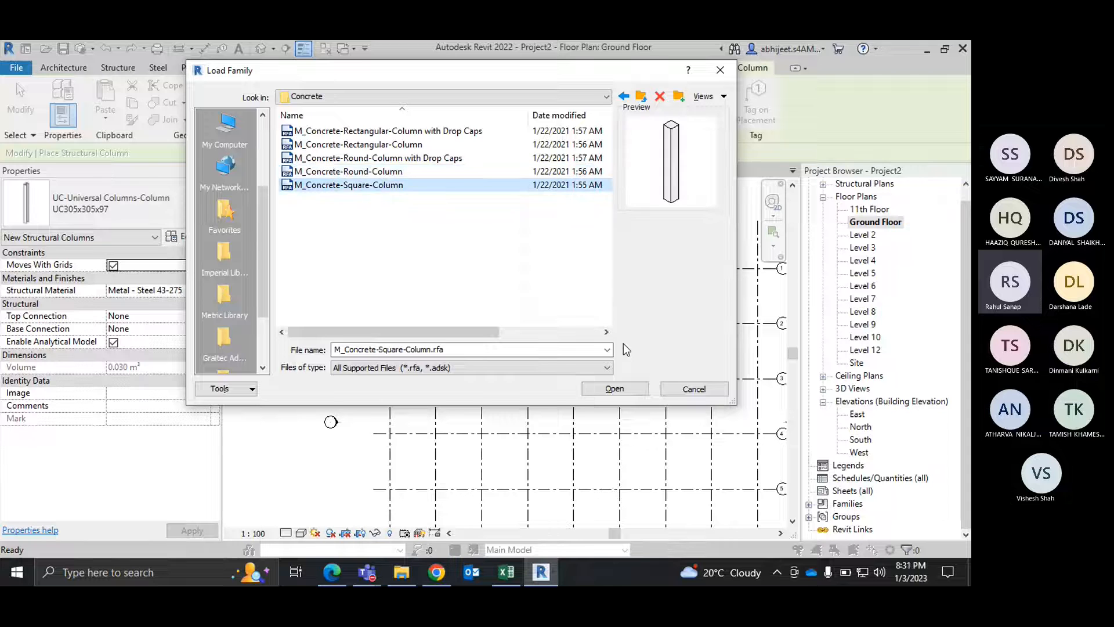
click(626, 389)
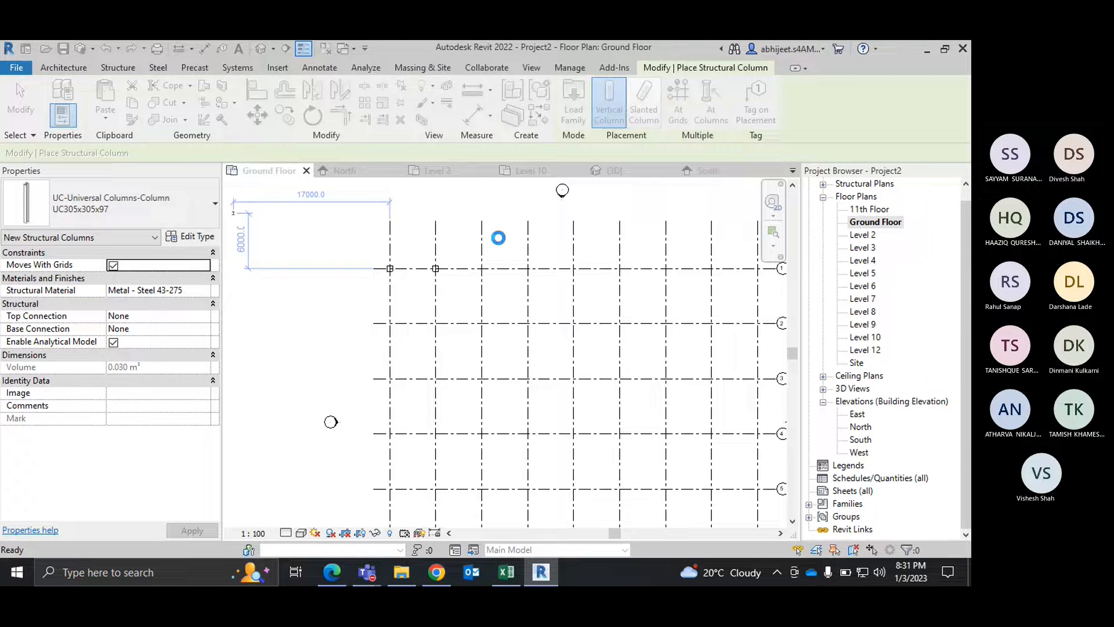
Step: Choose the 750 x 750mm type of M_Concrete-Square-Column for the structural column placement
click(128, 213)
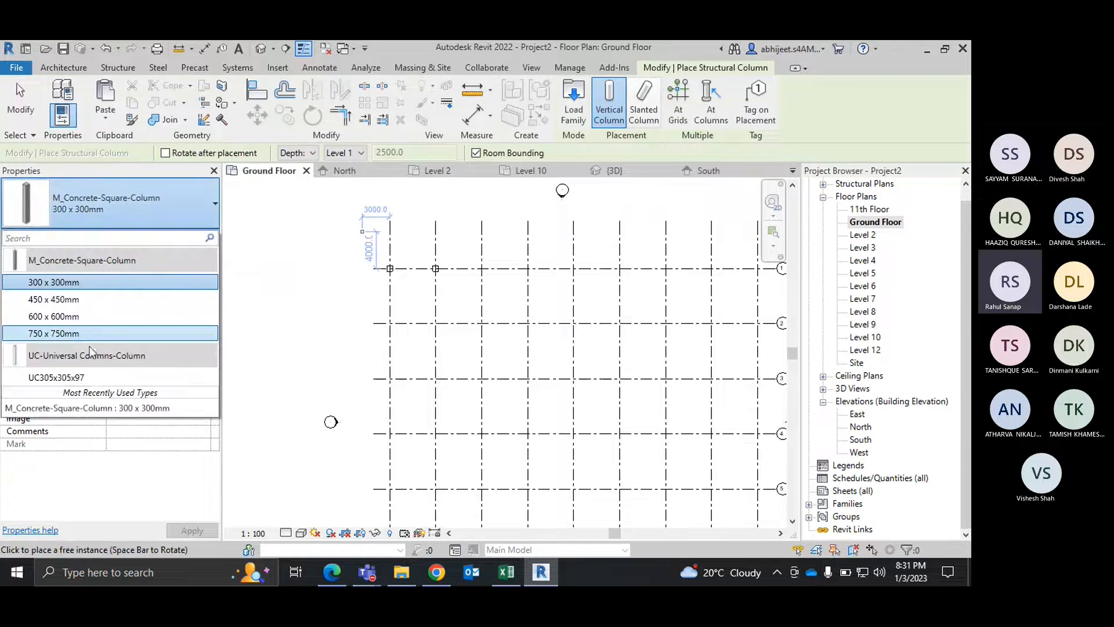
click(78, 339)
scroll(401, 272, up, 2)
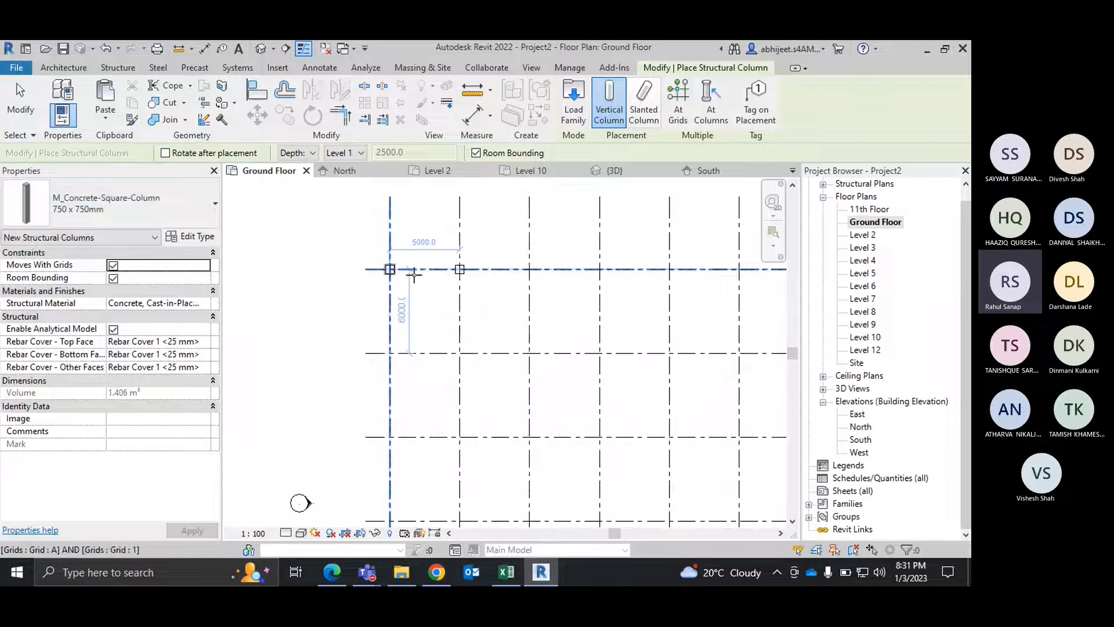
scroll(412, 274, up, 2)
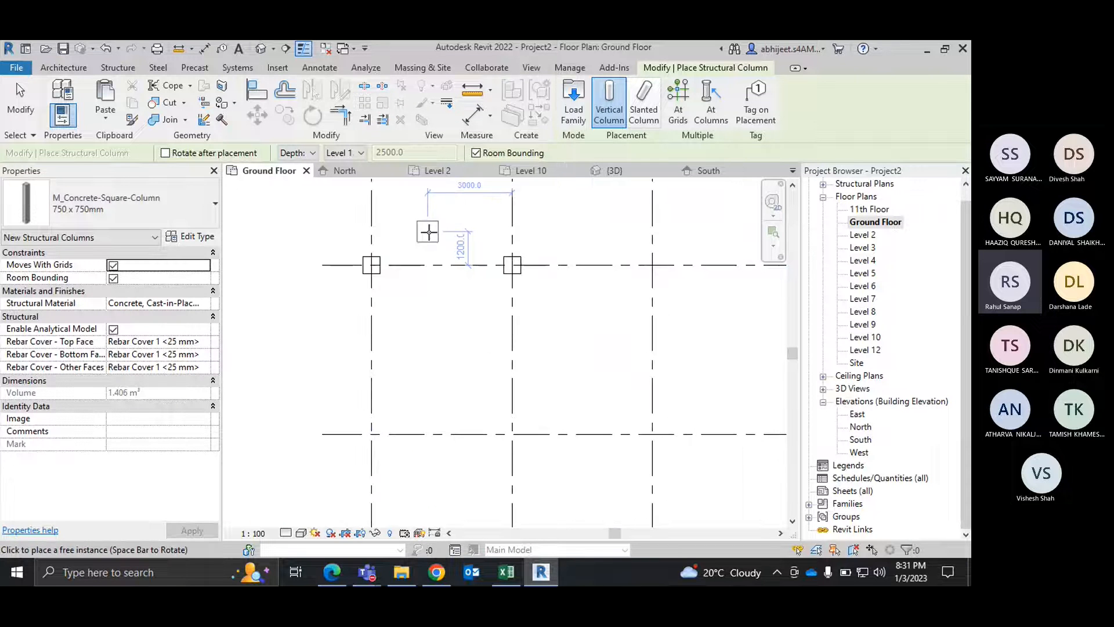
Step: Try to place 750 x 750mm columns at grid intersections by window-selecting the grid lines, and exit the At Grids command
click(679, 113)
scroll(443, 296, down, 6)
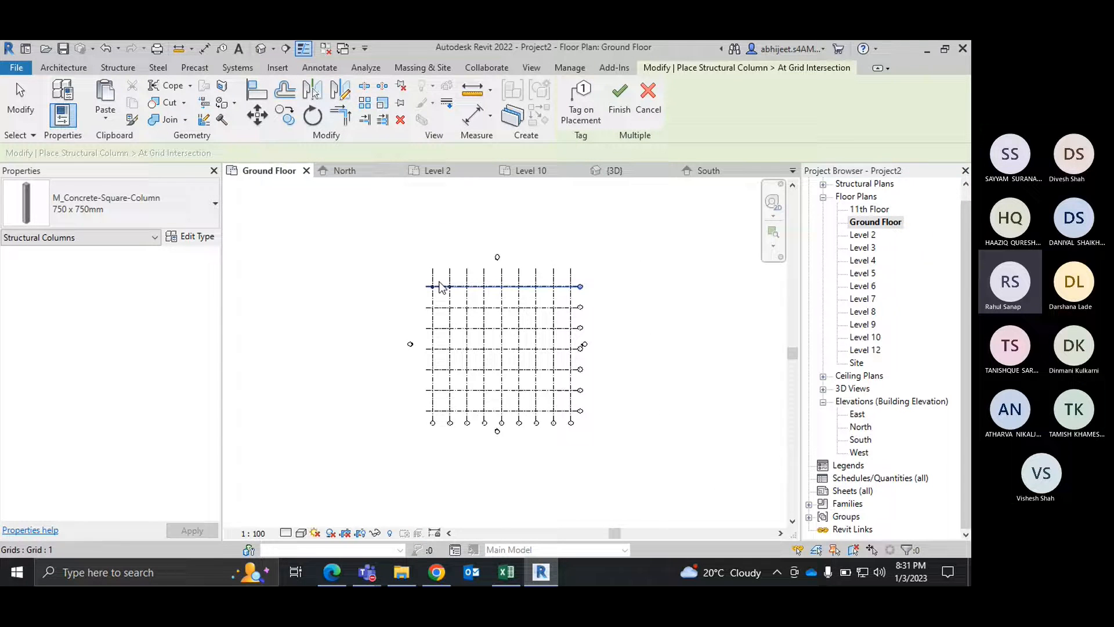
drag(410, 265, 583, 440)
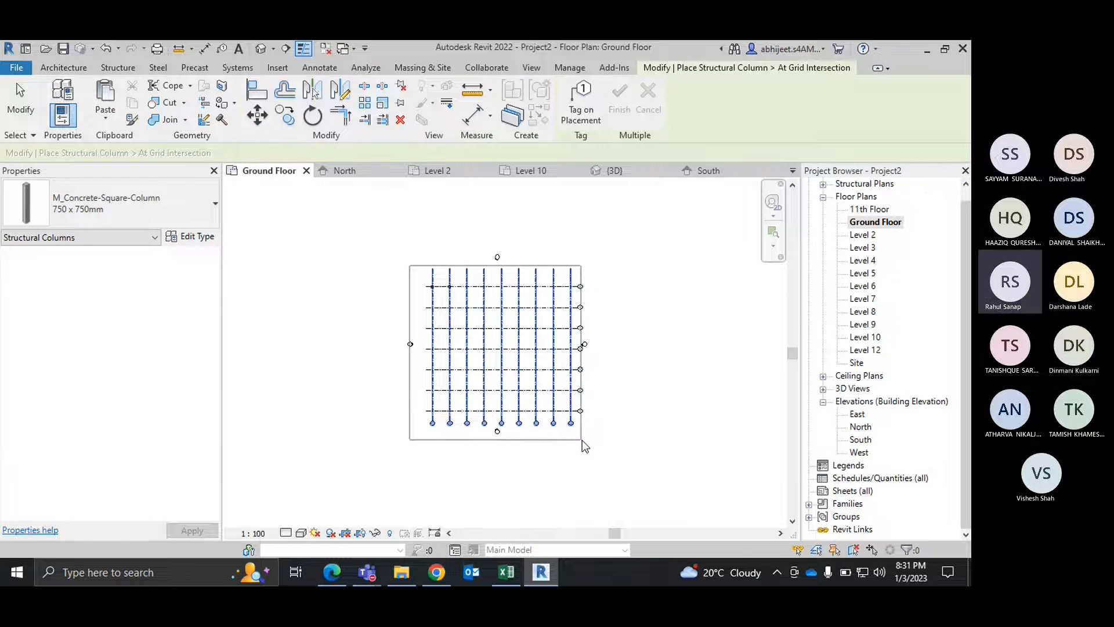
scroll(477, 303, up, 3)
scroll(477, 298, up, 5)
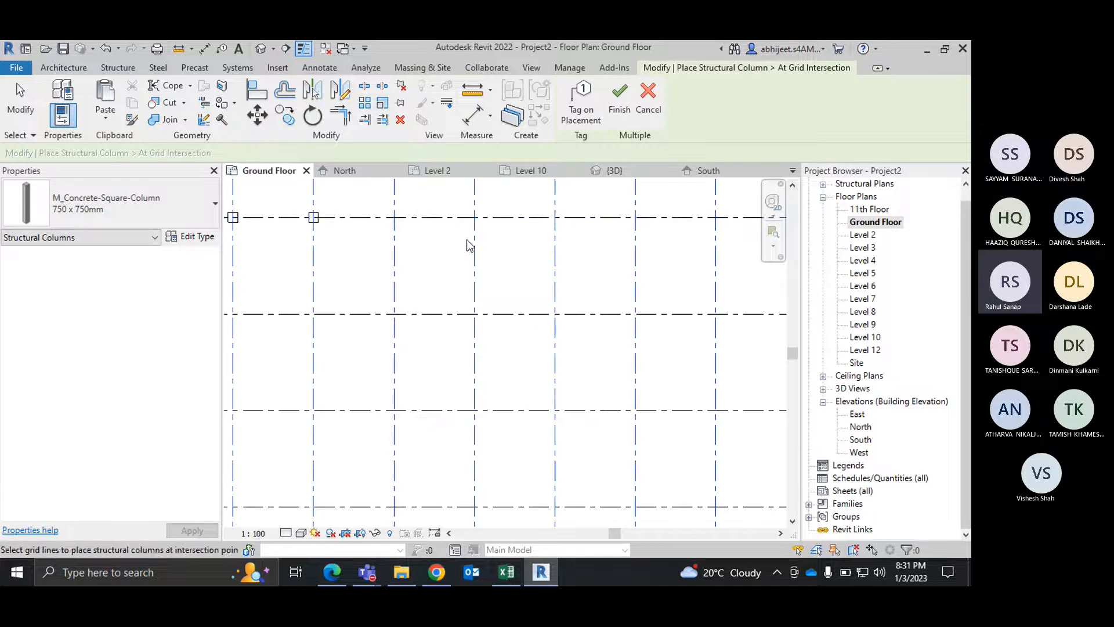
scroll(469, 239, down, 4)
click(619, 94)
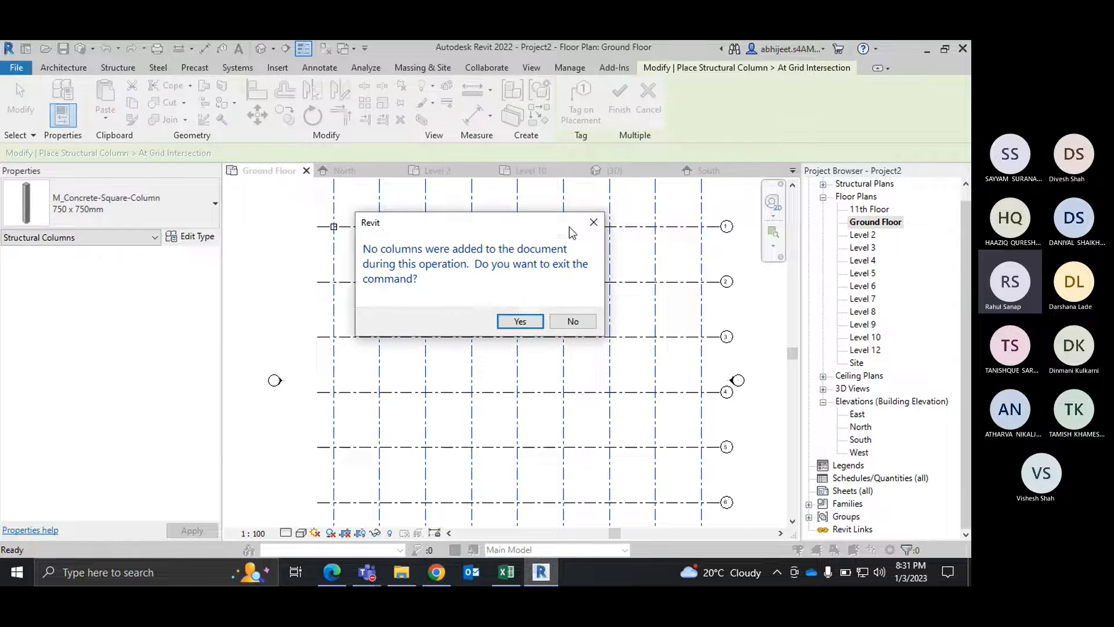
click(520, 321)
Step: Place one 750 x 750mm concrete square column at the intersection of grids C and 1, and end placement
scroll(419, 279, down, 3)
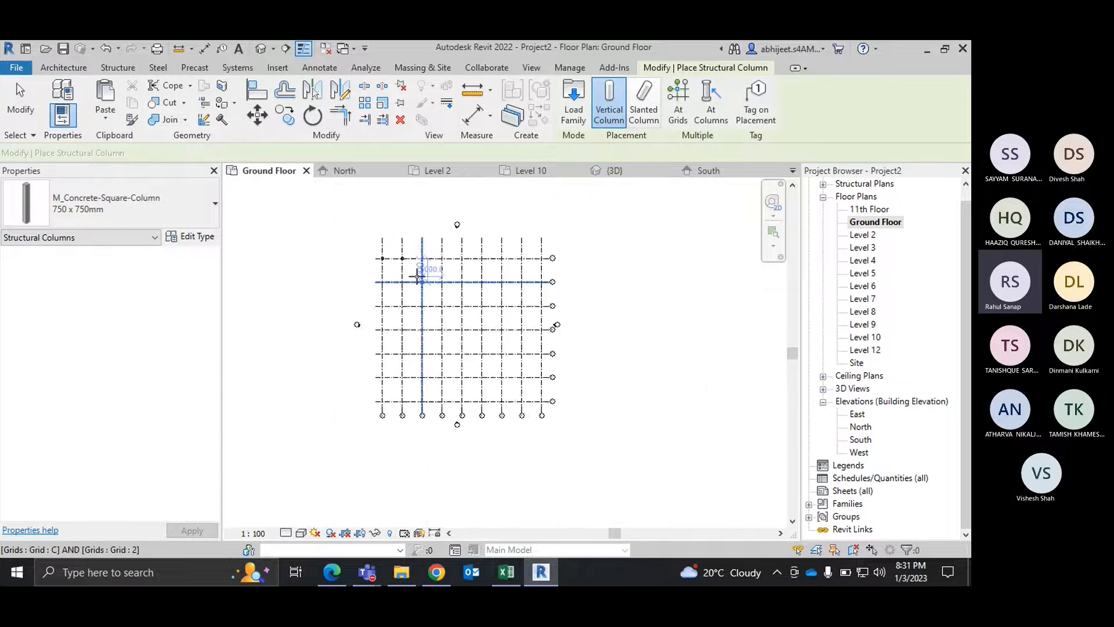
scroll(418, 277, up, 6)
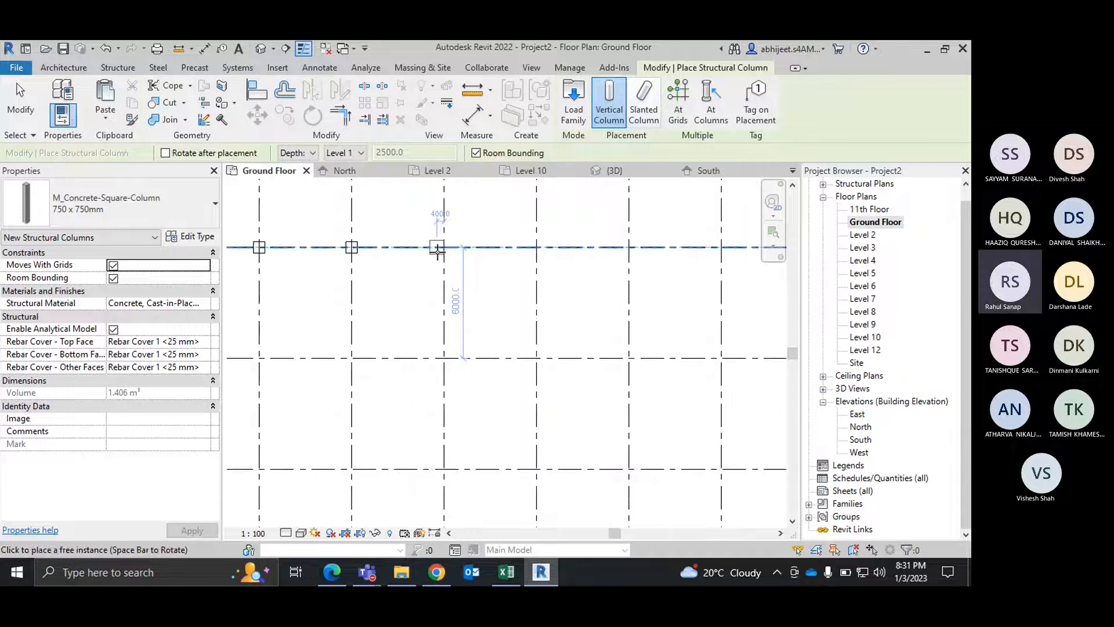
click(444, 248)
right_click(499, 238)
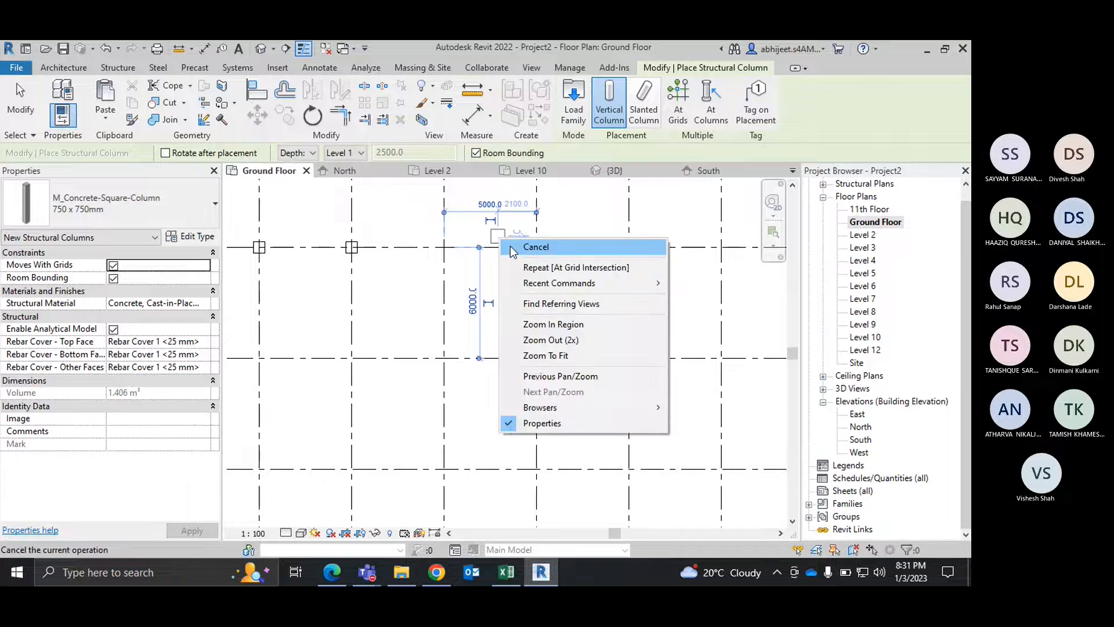
click(513, 248)
Step: Examine the placed structural column beside the architectural columns in the 3D view and return to the Ground Floor plan
click(606, 172)
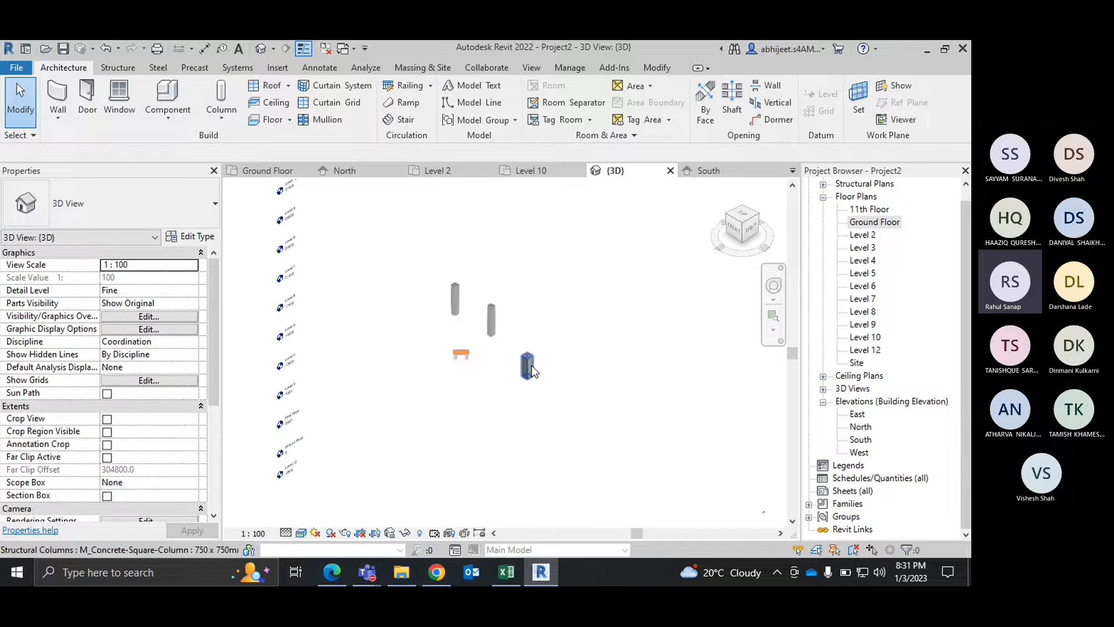
scroll(532, 367, up, 6)
scroll(531, 366, down, 10)
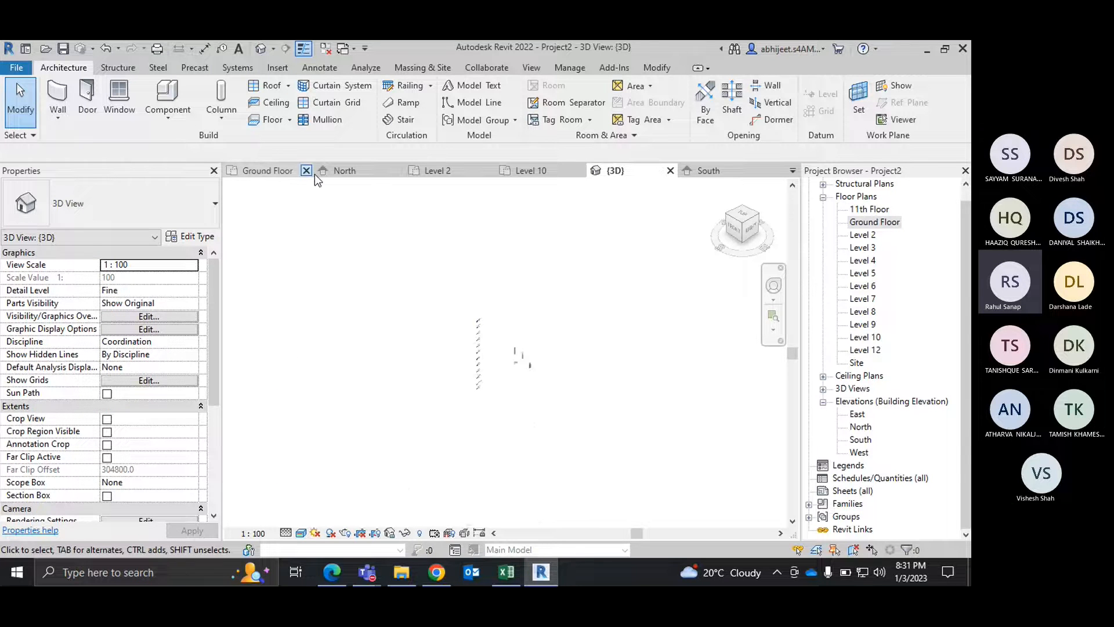
click(280, 174)
Step: Delete the two 610 x 610mm architectural columns at the intersections of grid 1 with grids A and B
click(353, 248)
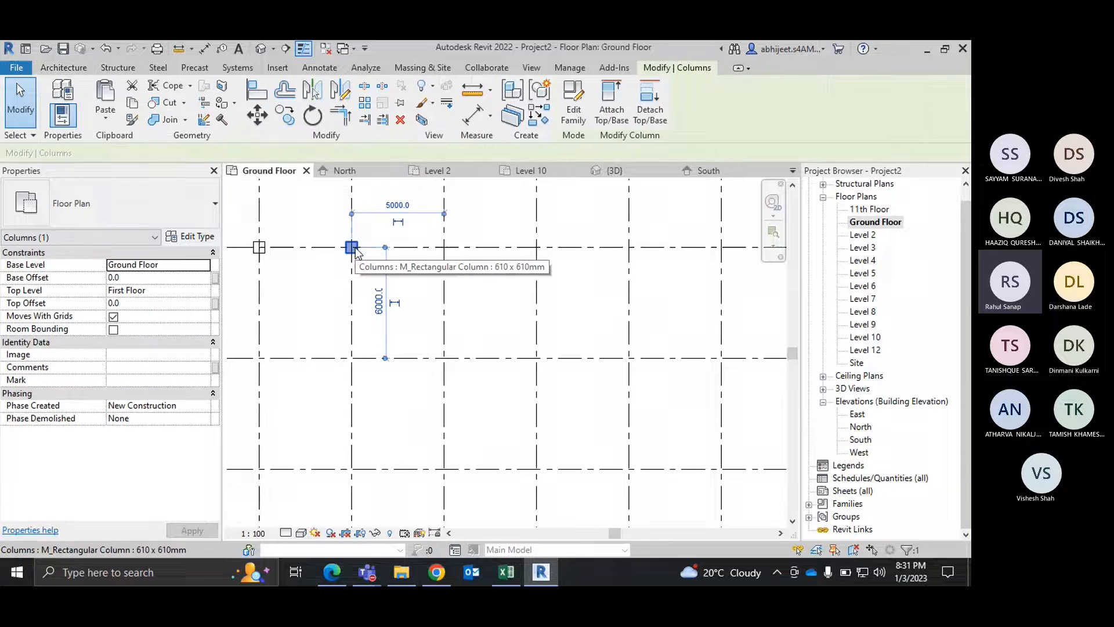
key(Delete)
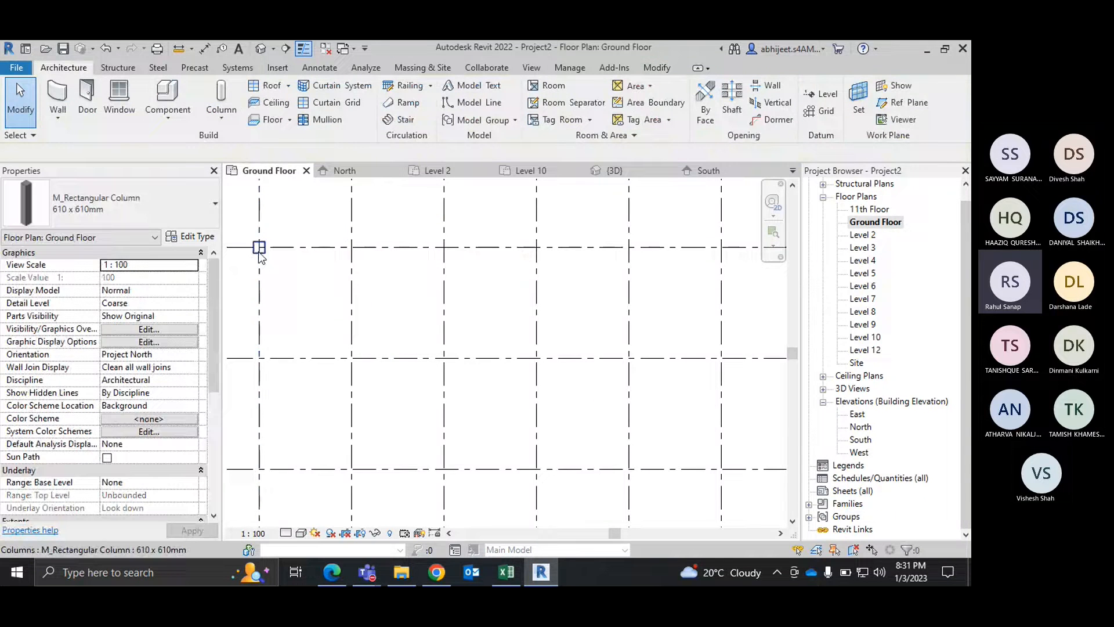
scroll(426, 295, down, 5)
scroll(436, 296, up, 2)
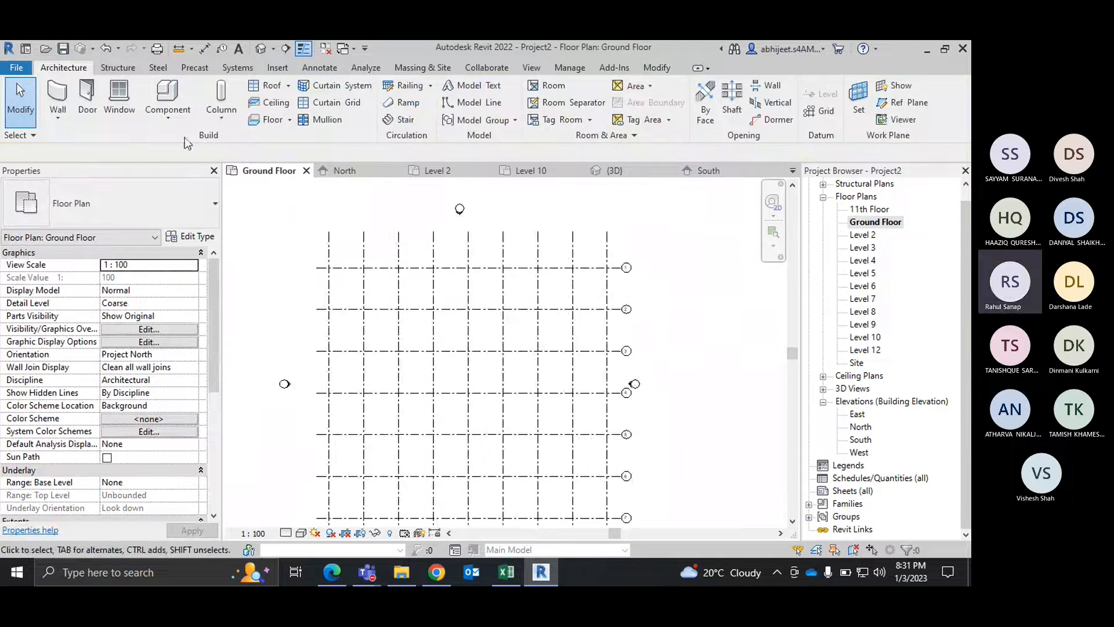
Step: Start placing vertical 750 x 750mm concrete square structural columns, set by height up to the First Floor
click(221, 116)
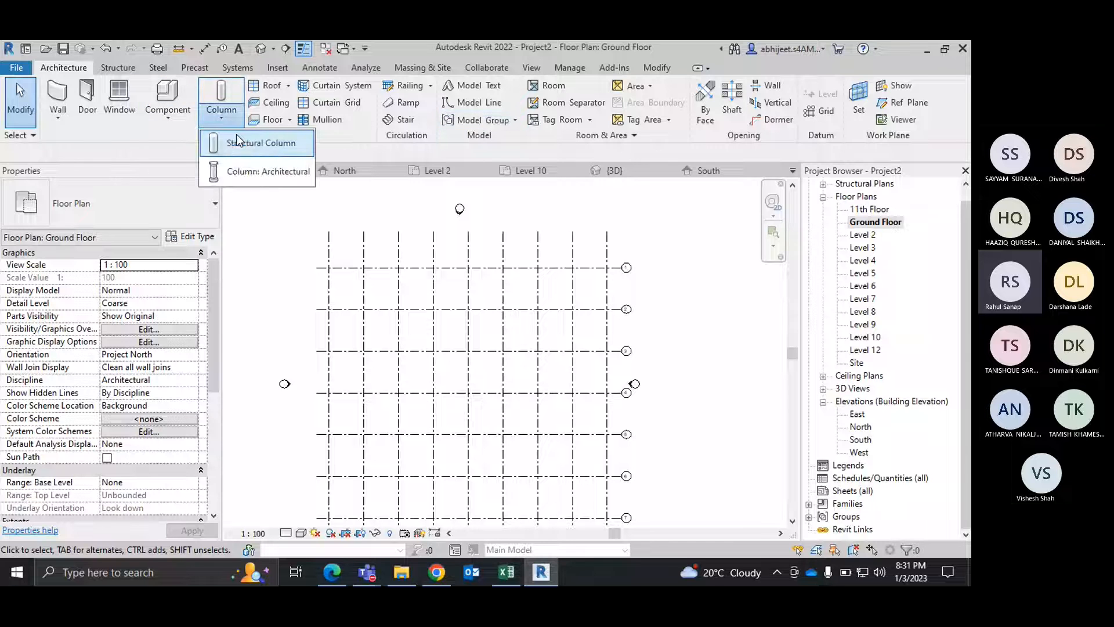
click(239, 140)
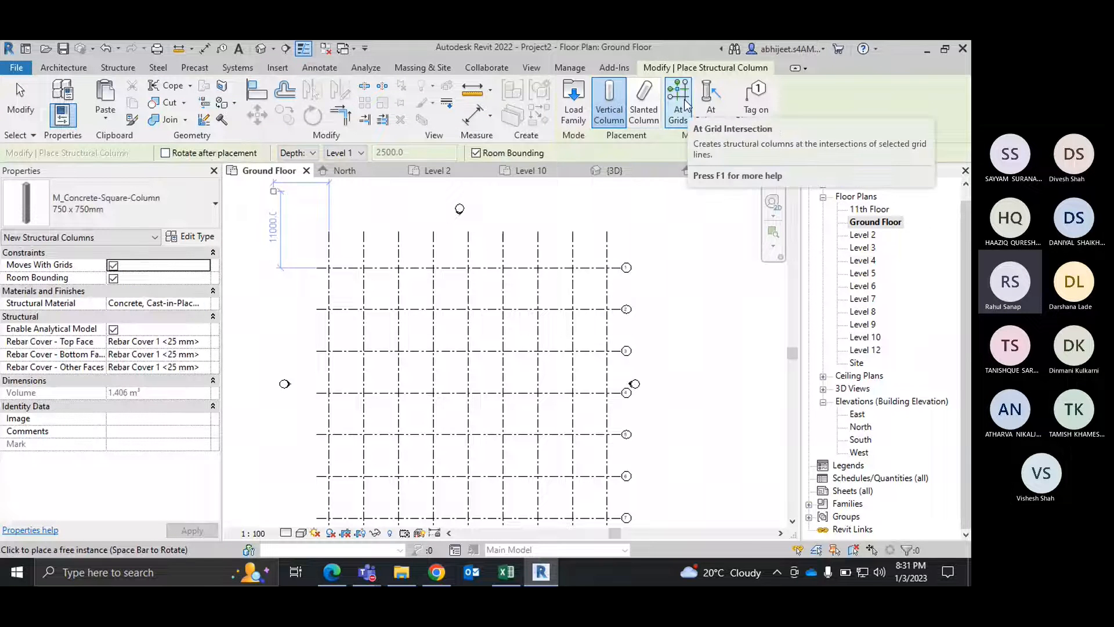
click(297, 153)
click(296, 169)
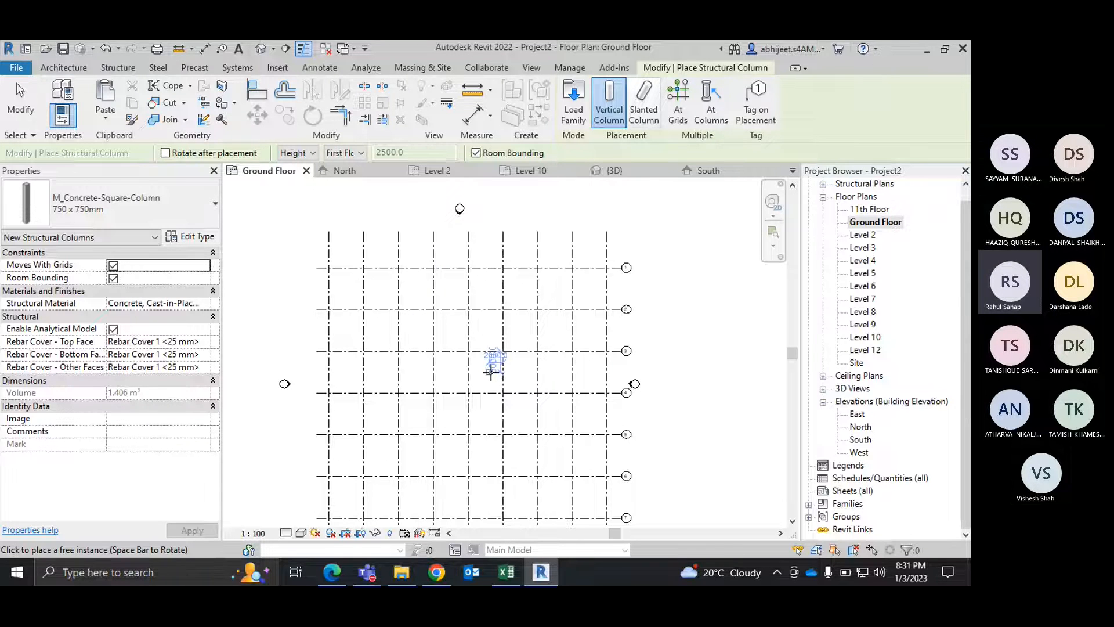
Step: Place the 750 x 750mm columns at all intersections of the Ground Floor grid lines, and end placement
click(678, 104)
drag(339, 263, 599, 517)
scroll(412, 363, up, 3)
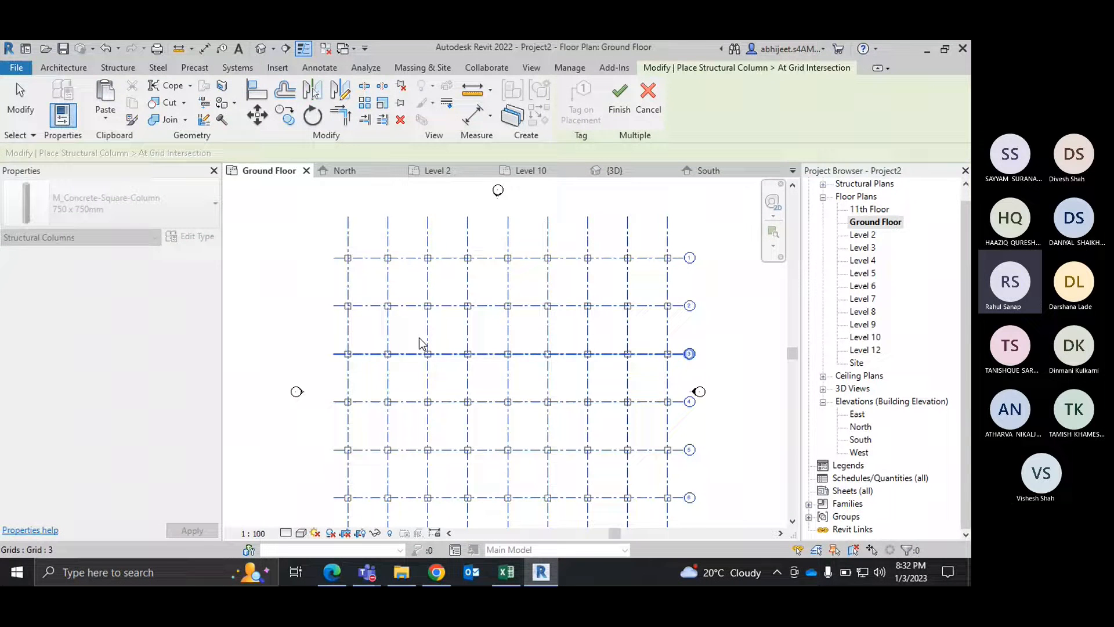
scroll(620, 321, up, 3)
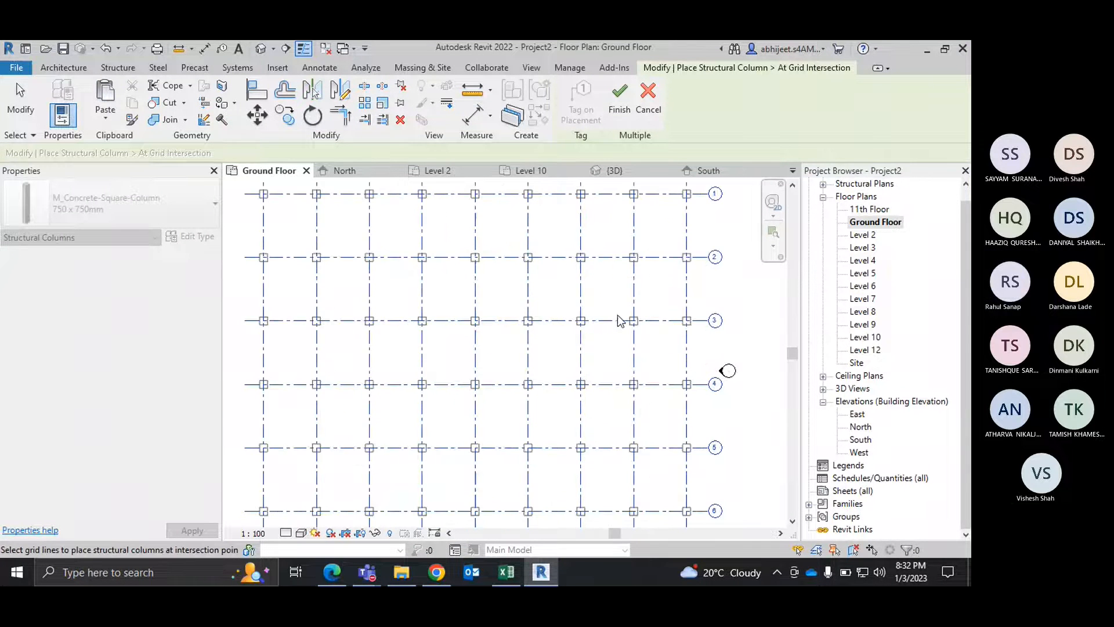
scroll(620, 321, down, 2)
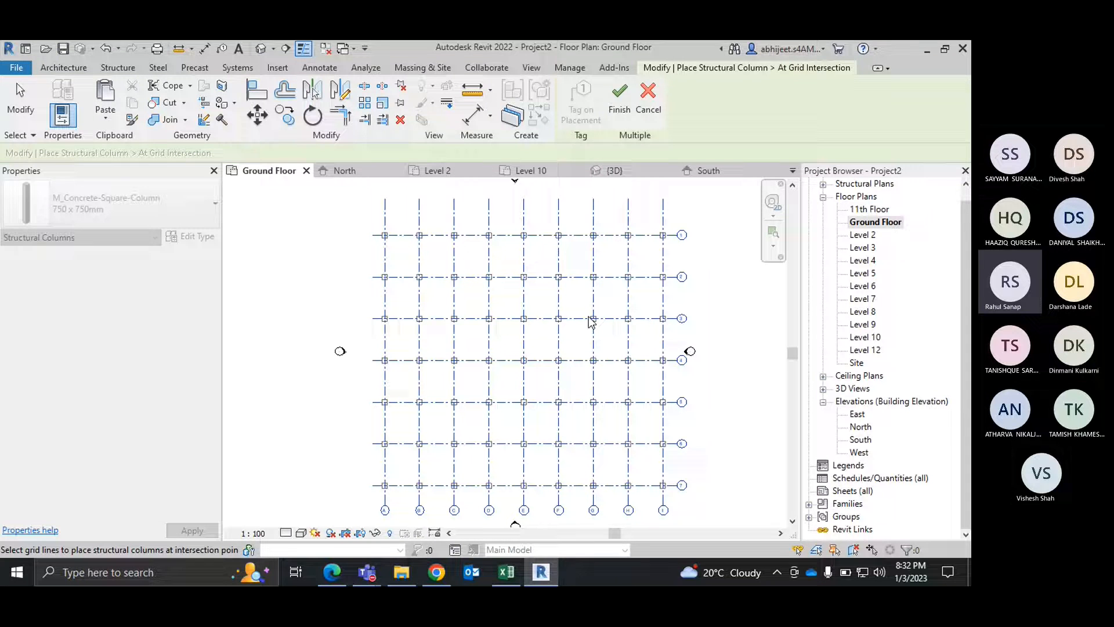
click(617, 116)
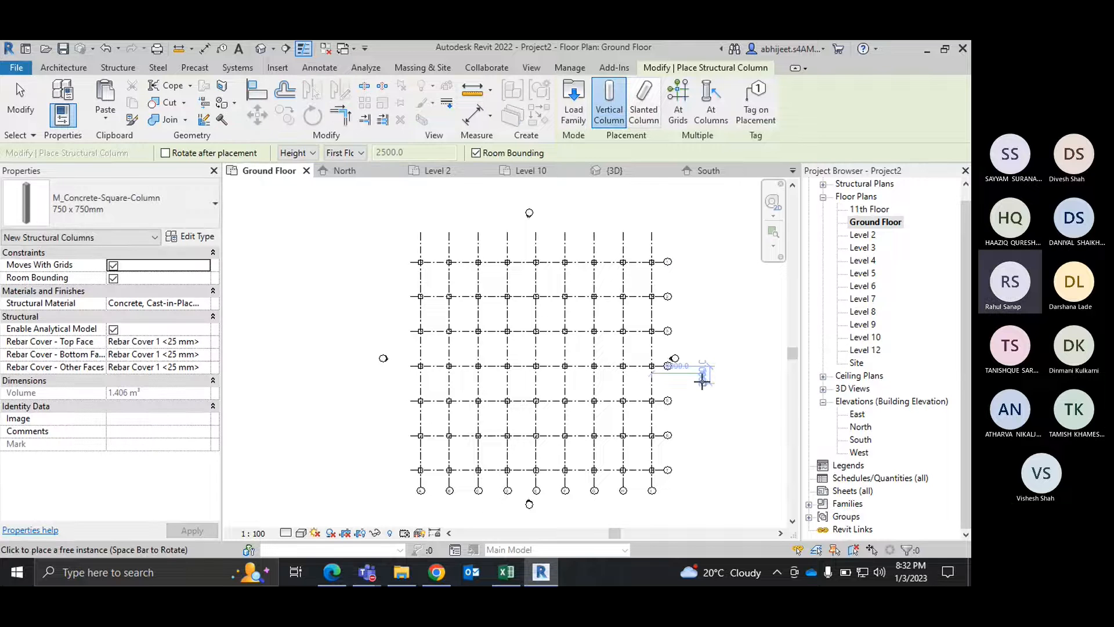
right_click(715, 230)
click(718, 234)
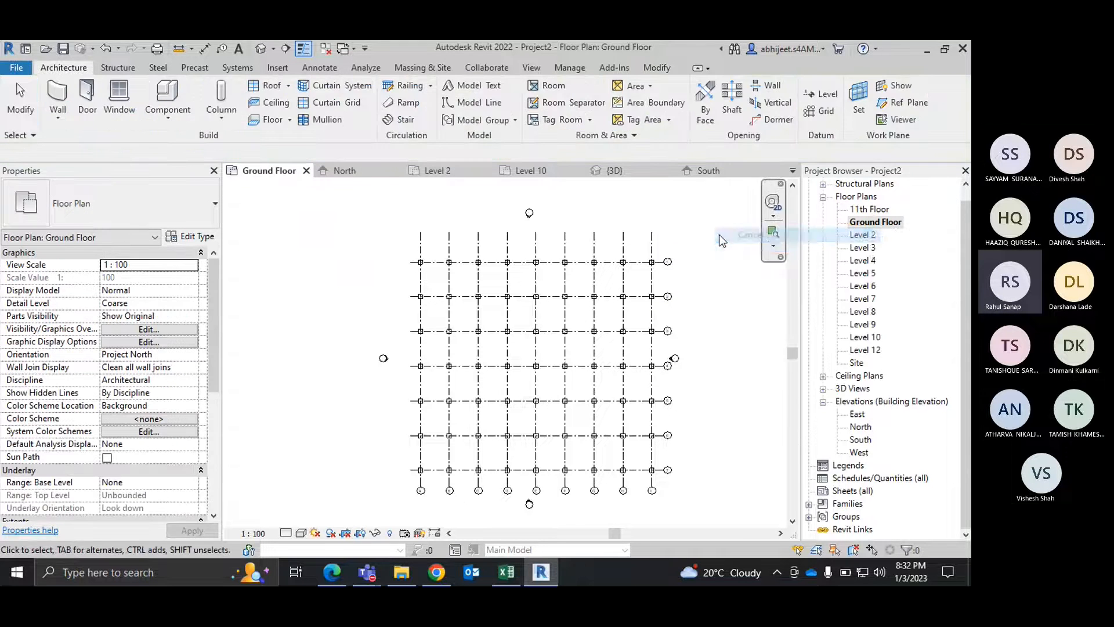
scroll(576, 317, up, 2)
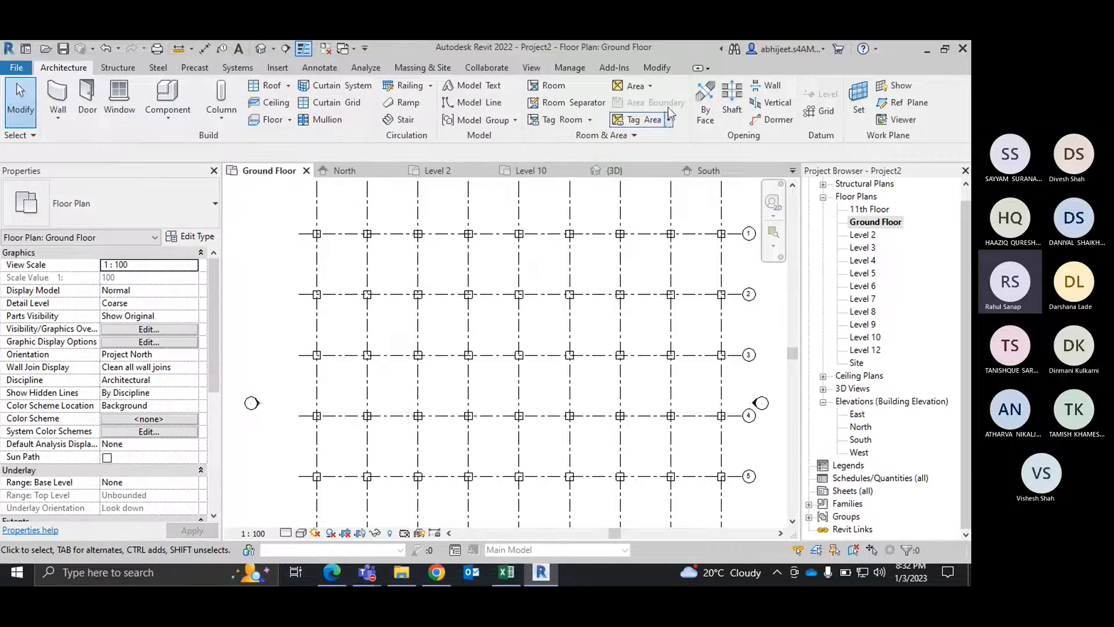
click(221, 117)
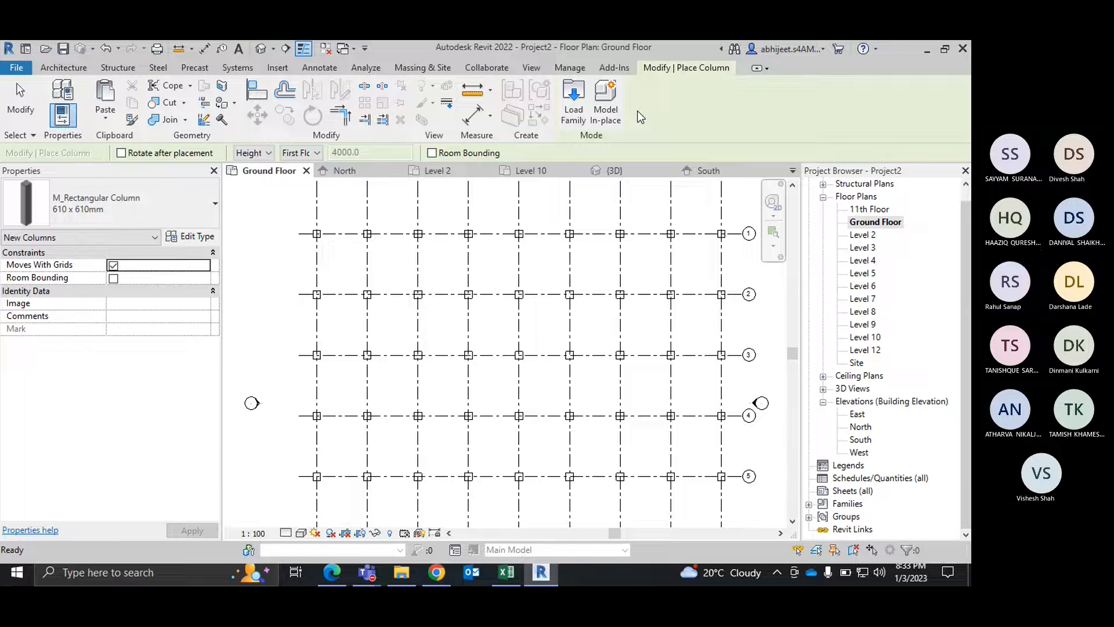
right_click(520, 247)
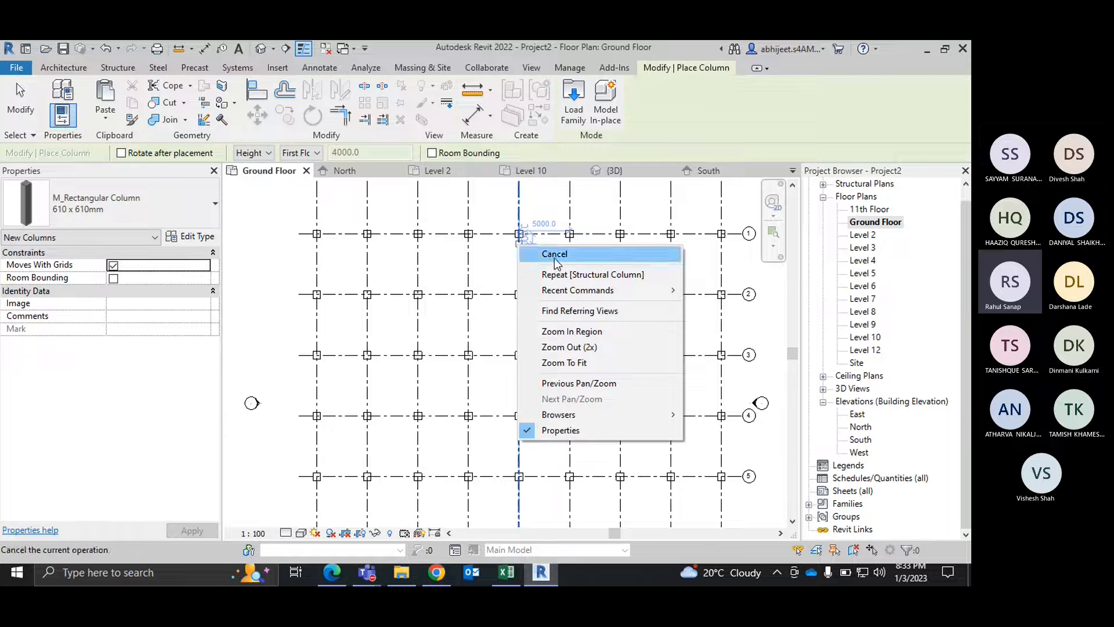
click(533, 254)
Step: Open the 3D view, look at the columns from the top, and set the visual style to Wireframe
click(619, 171)
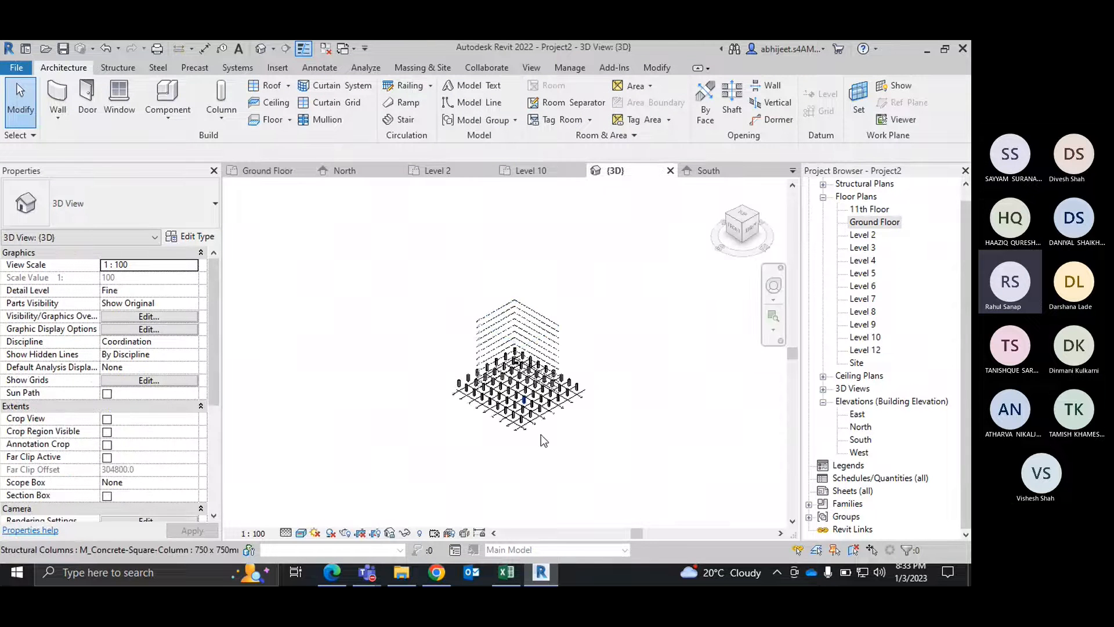
scroll(540, 435, up, 5)
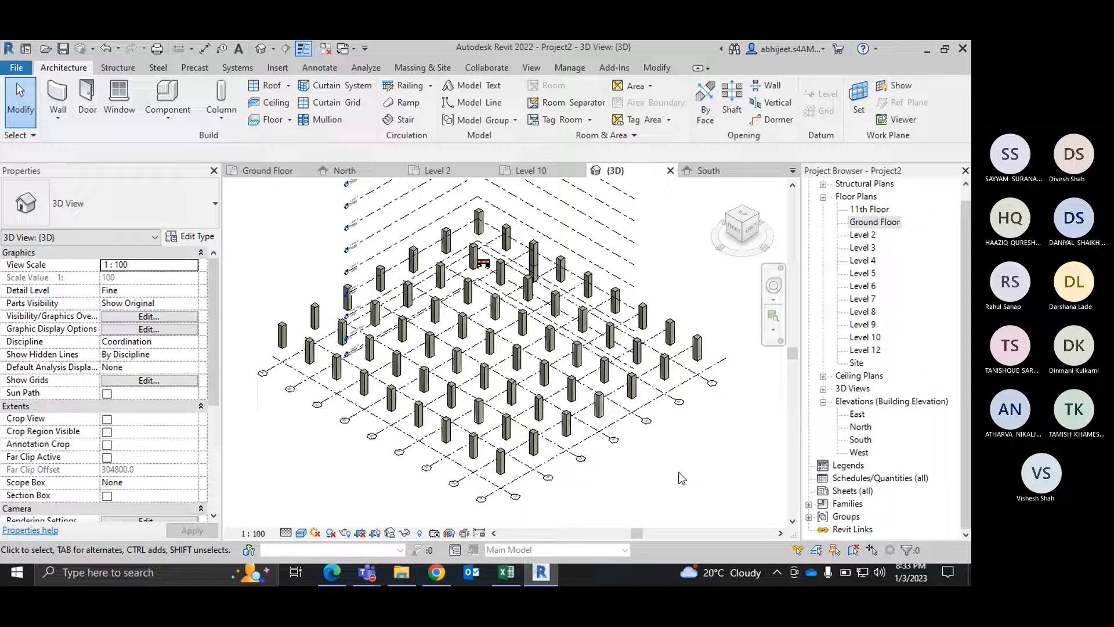
scroll(583, 448, up, 5)
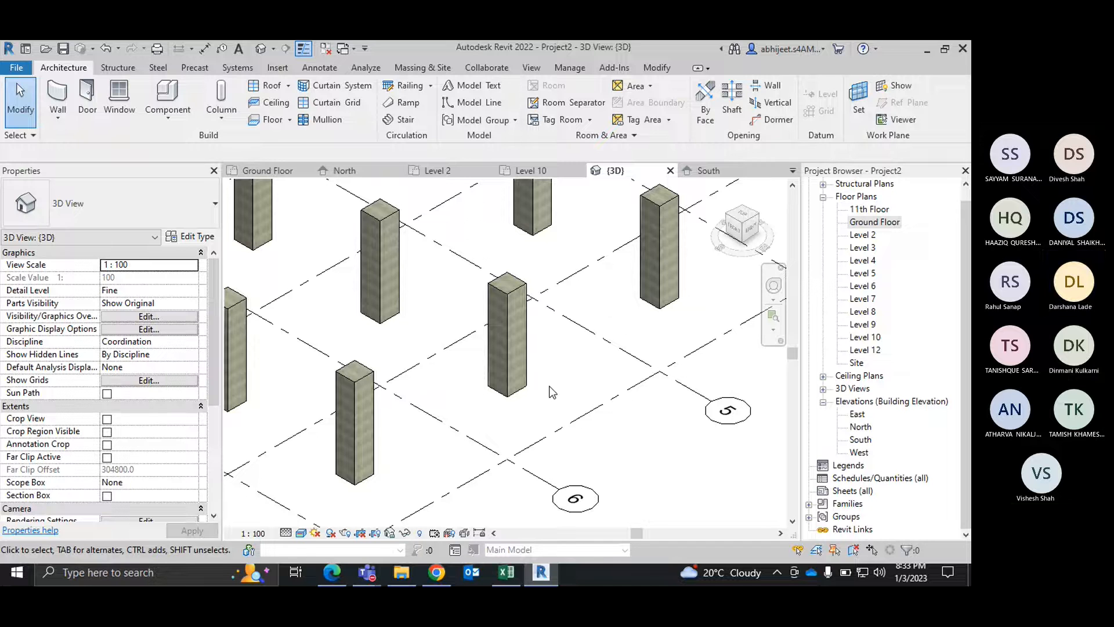
scroll(554, 394, down, 4)
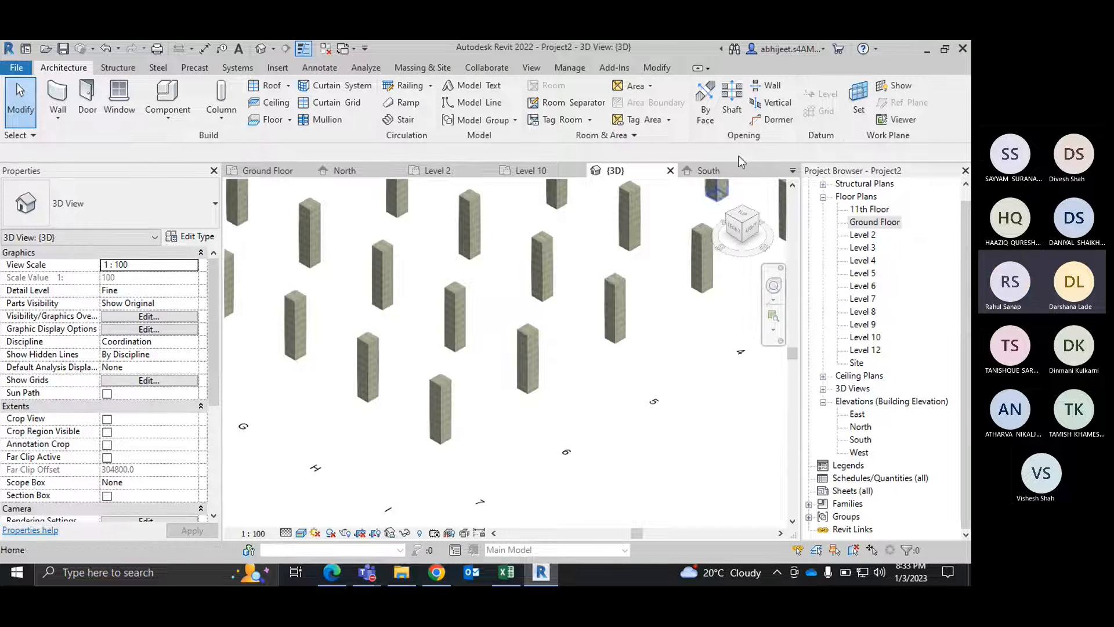
click(744, 215)
scroll(468, 387, up, 5)
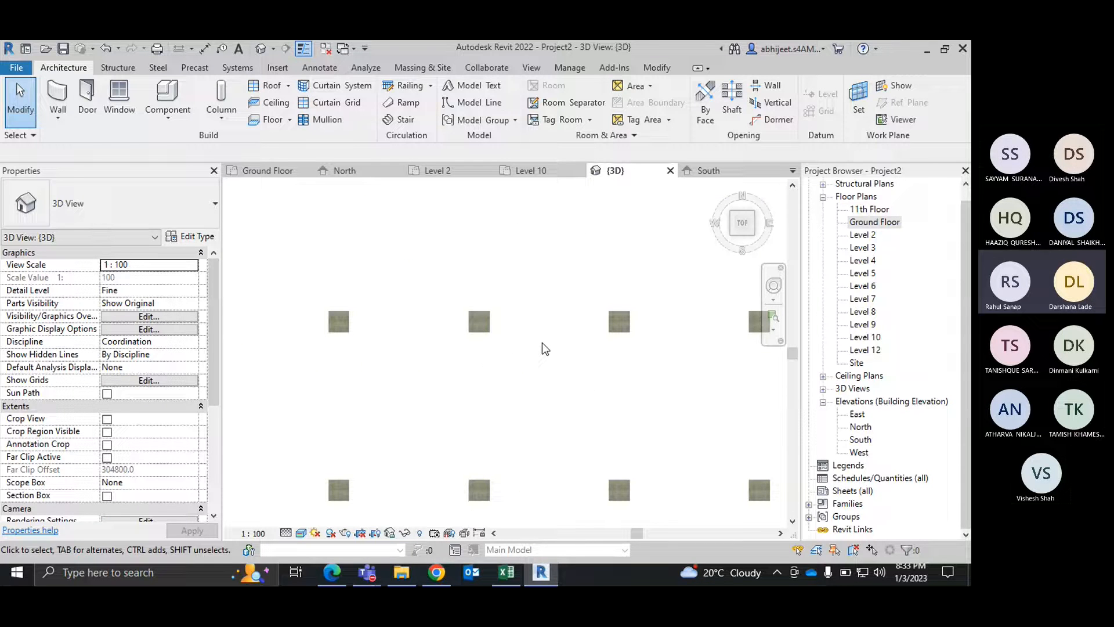
click(301, 532)
click(335, 462)
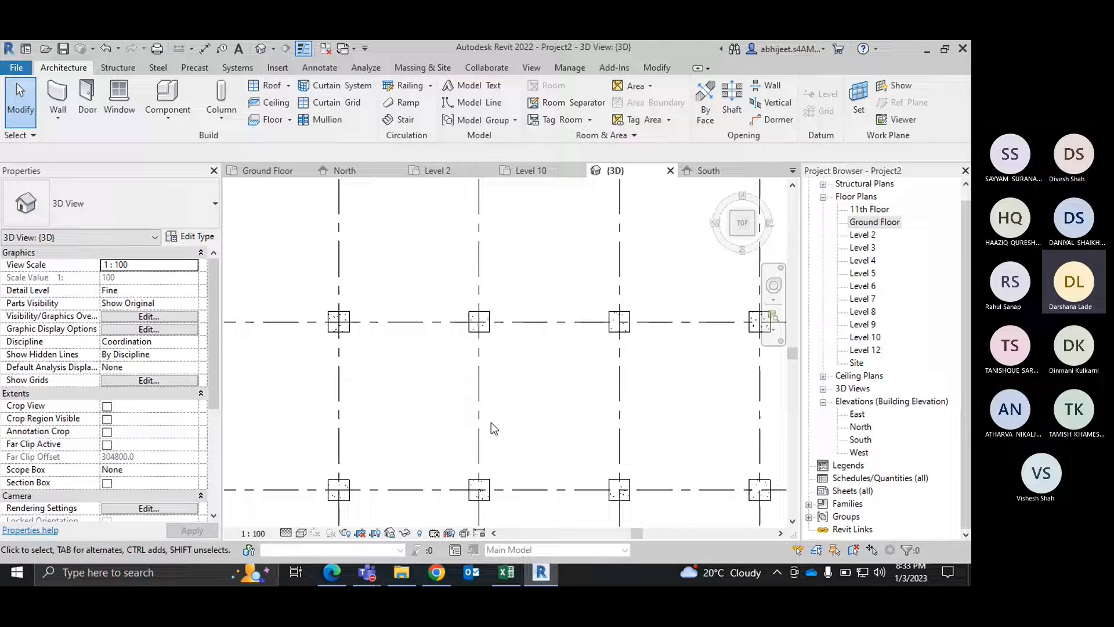
Step: Examine how the wireframe columns sit on the grid intersections, from the top and from oblique angles
scroll(510, 413, up, 3)
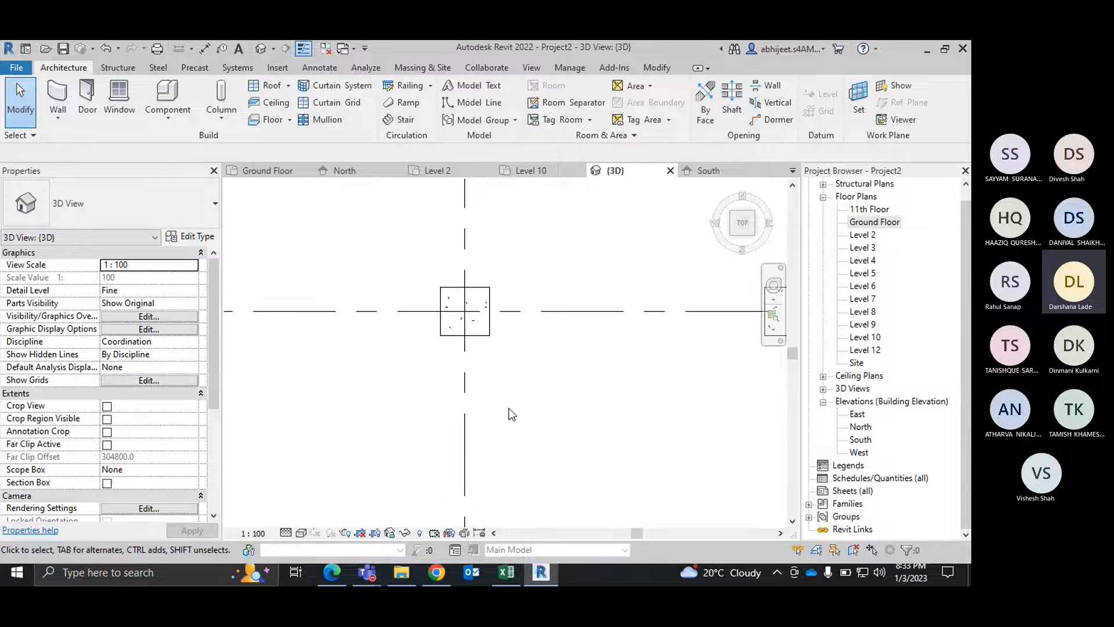
scroll(493, 349, up, 2)
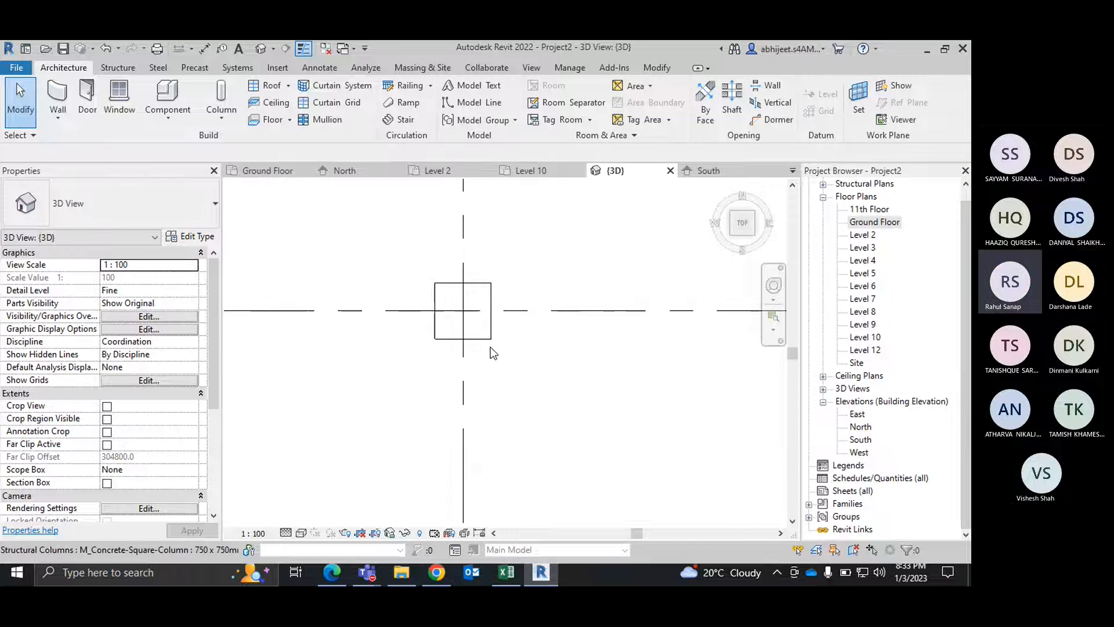
scroll(445, 270, down, 5)
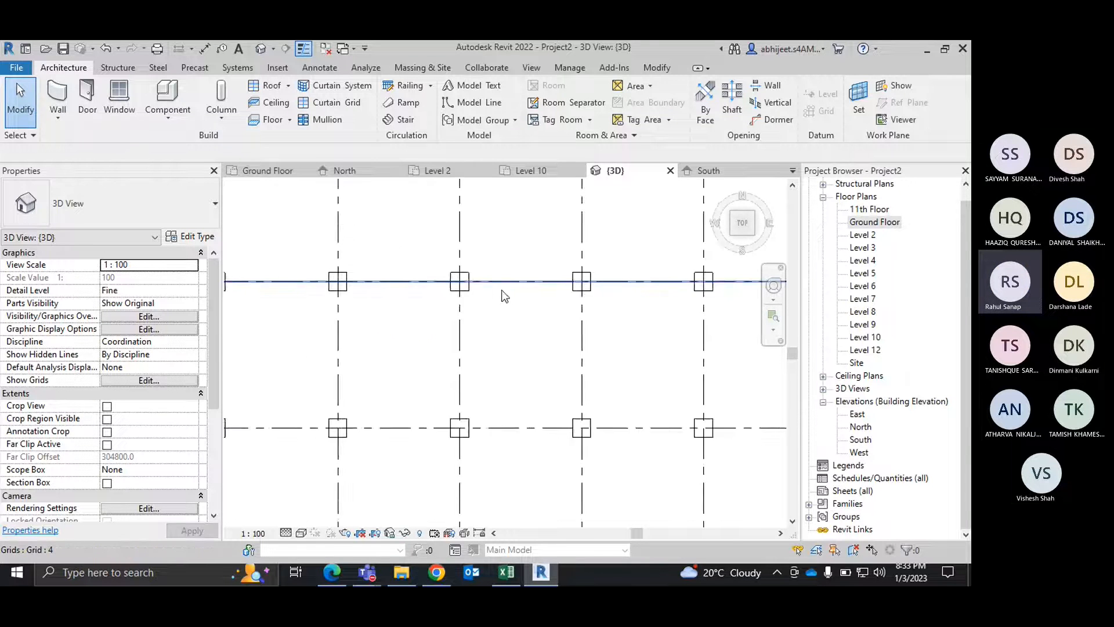
scroll(525, 316, down, 3)
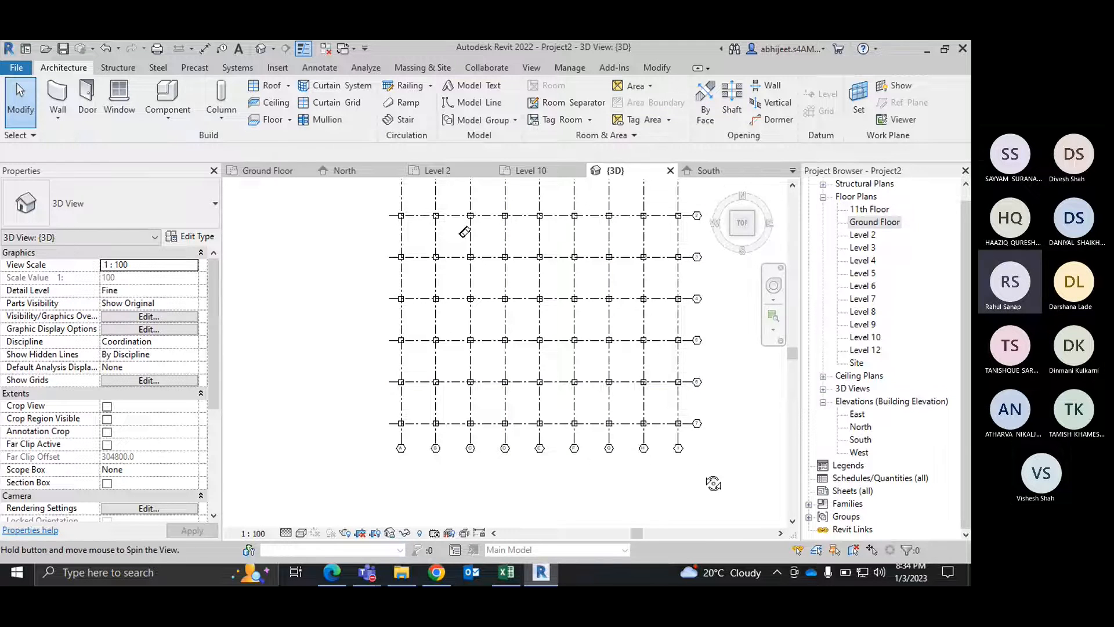
shift+middle_drag(713, 479, 681, 408)
scroll(621, 331, up, 5)
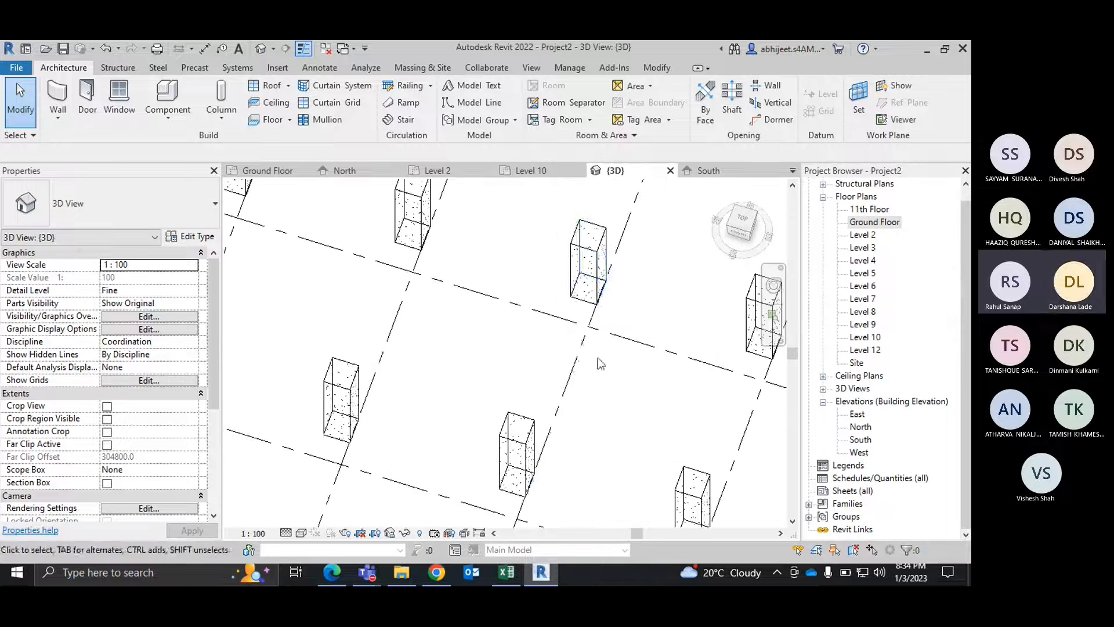
click(742, 221)
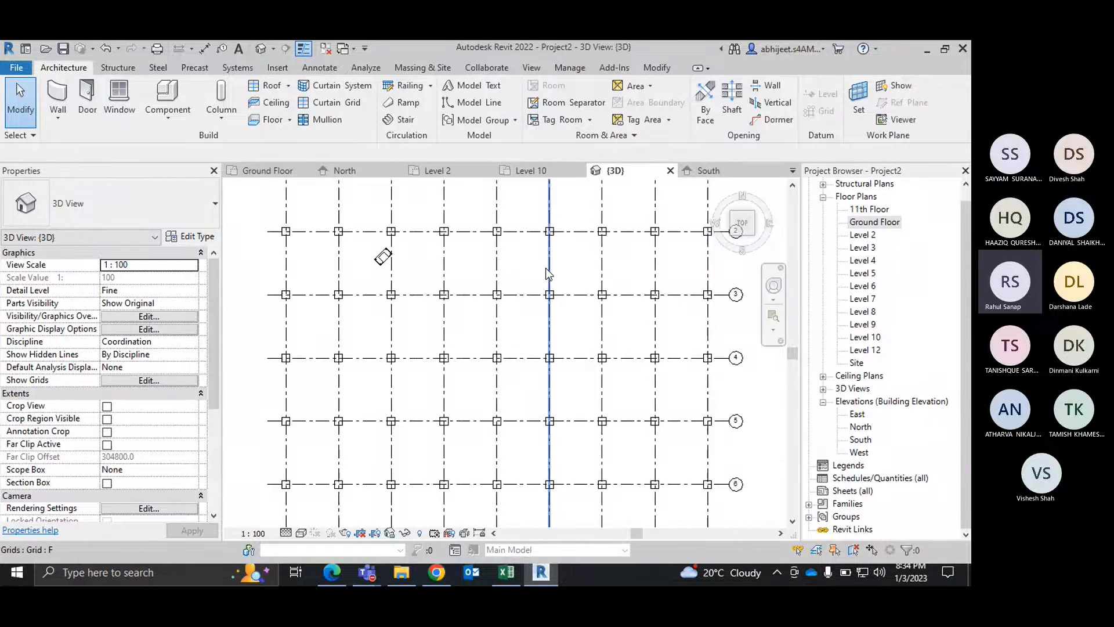
scroll(539, 314, up, 6)
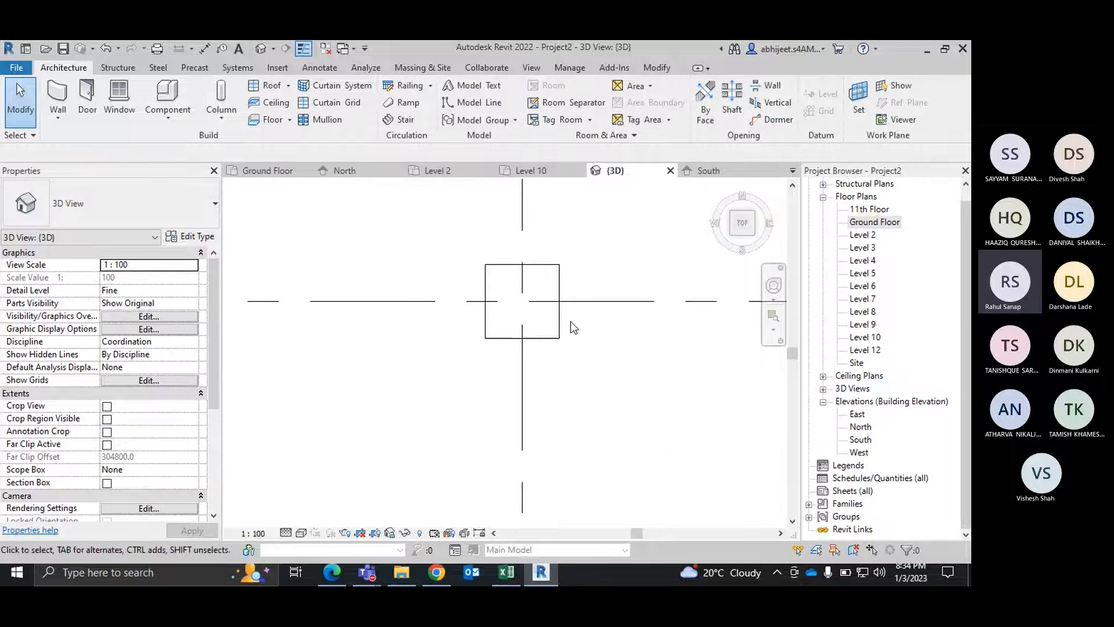
scroll(579, 325, down, 8)
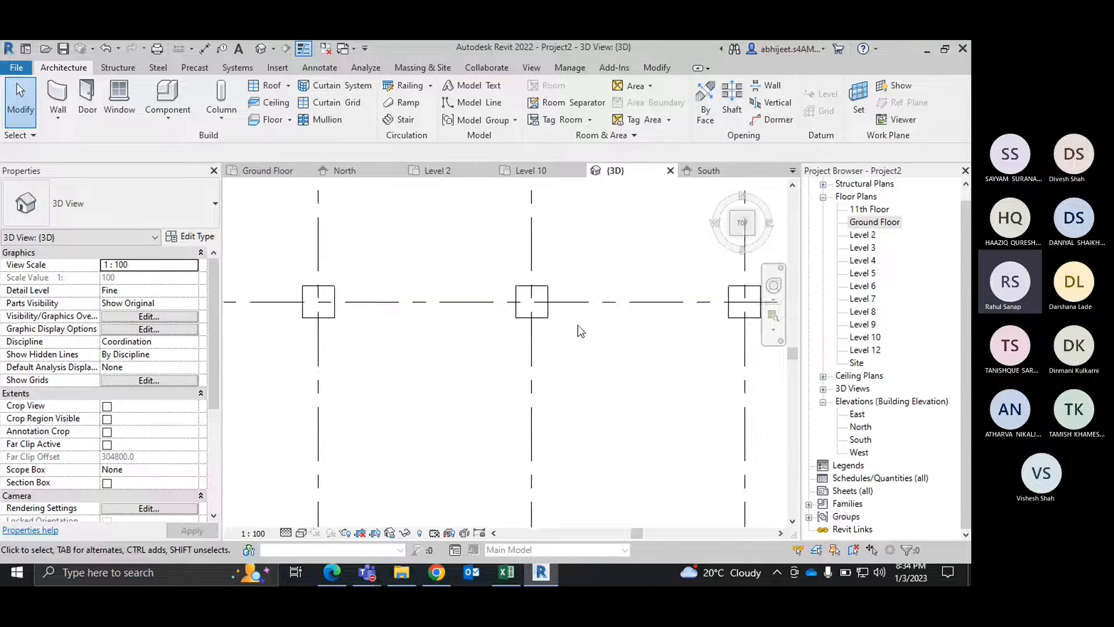
shift+middle_drag(639, 408, 618, 376)
scroll(511, 435, up, 8)
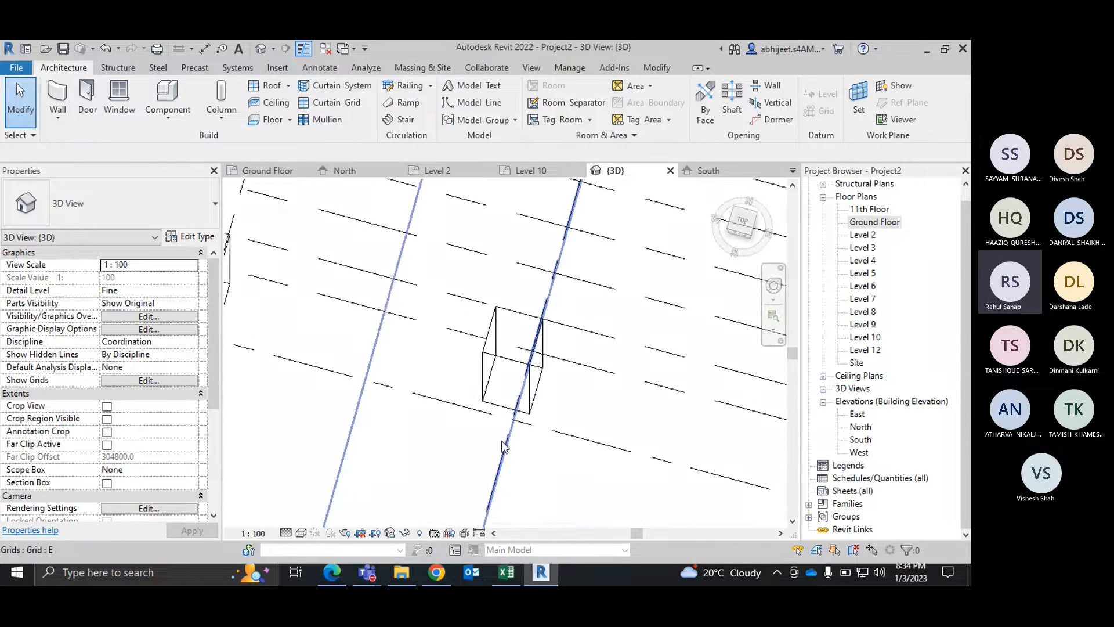
shift+middle_drag(504, 445, 570, 480)
scroll(569, 443, down, 5)
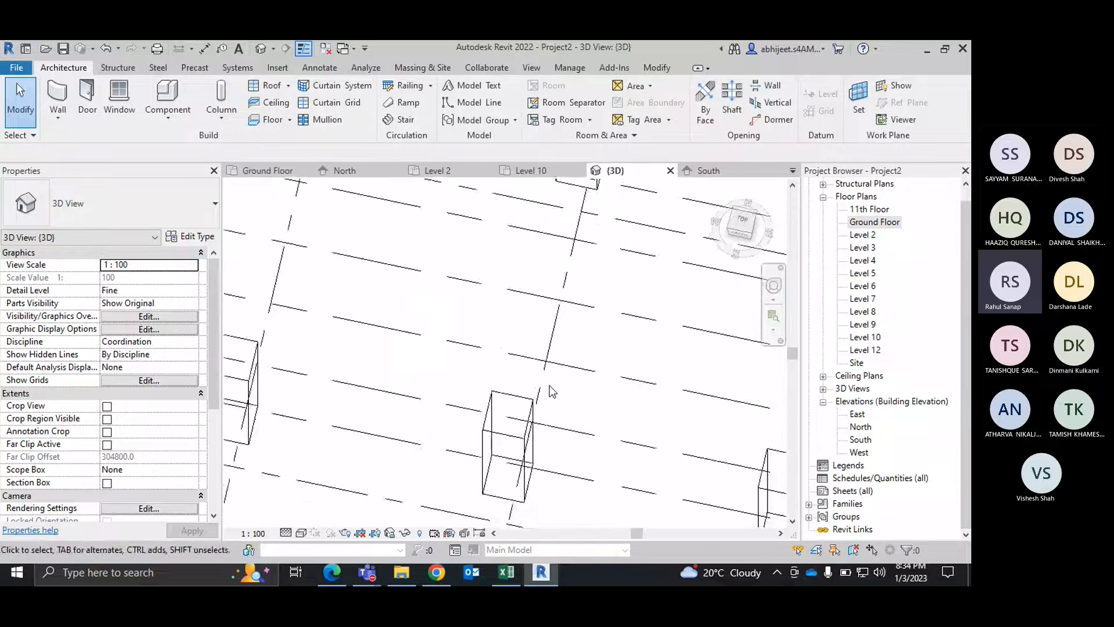
shift+middle_drag(551, 393, 704, 450)
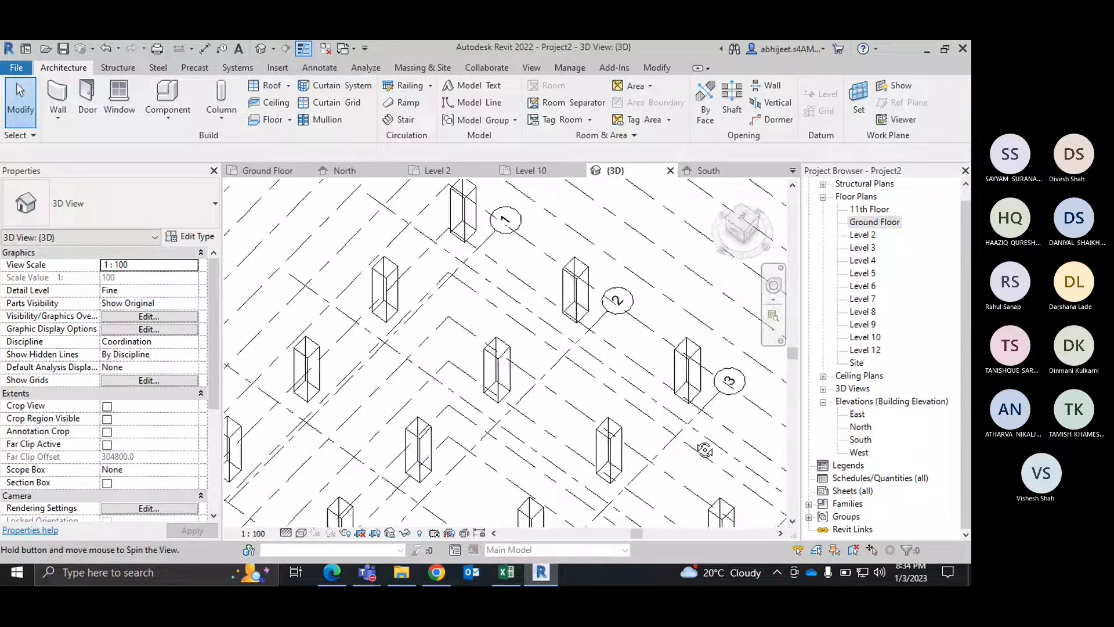
Step: Select all instances of the 11th Floor's level type and hide them in the 3D view
scroll(676, 418, down, 10)
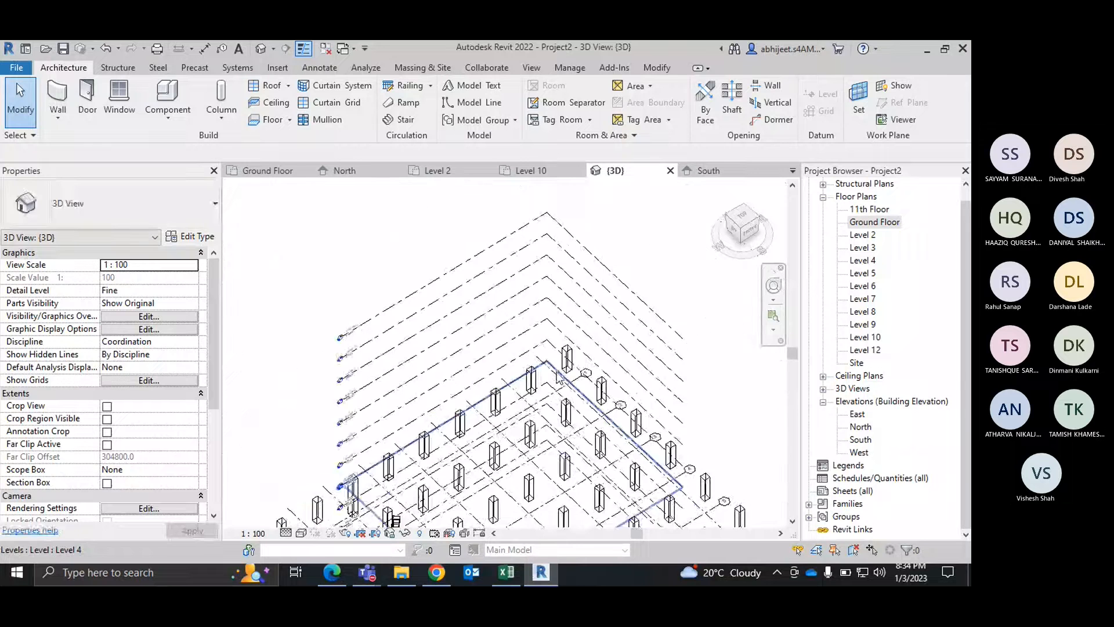
scroll(558, 377, down, 5)
shift+middle_drag(705, 406, 700, 286)
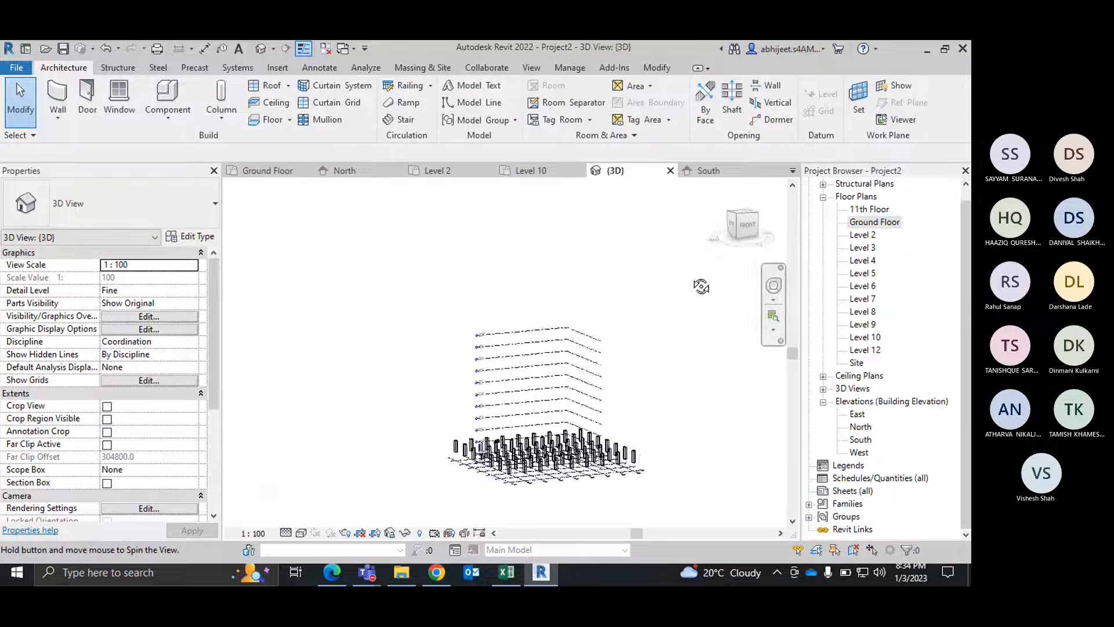
scroll(607, 357, up, 3)
shift+middle_drag(653, 447, 650, 449)
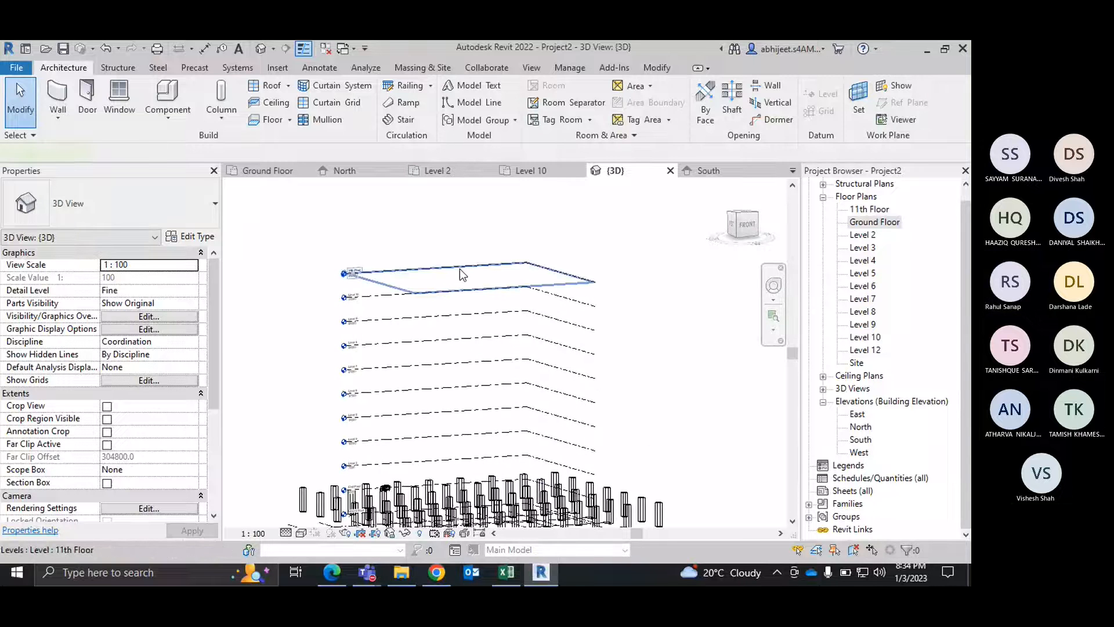
click(460, 269)
key(s)
key(a)
key(e)
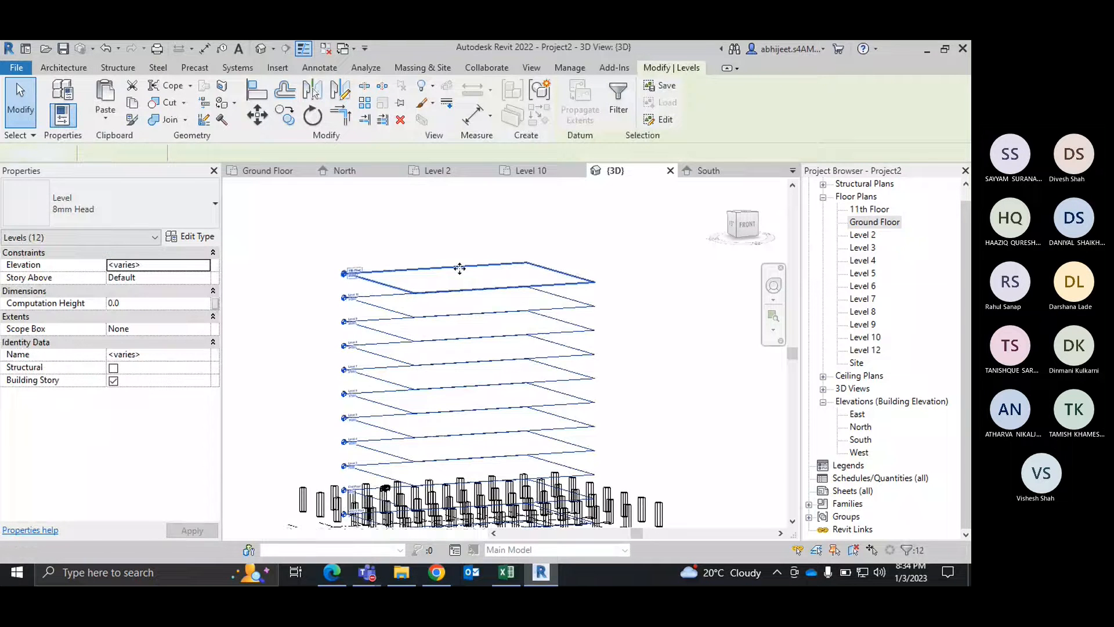
key(h)
Step: Inspect the structural columns and the grid lines in the 3D view from low and high angles
scroll(530, 346, down, 2)
shift+middle_drag(530, 346, 620, 378)
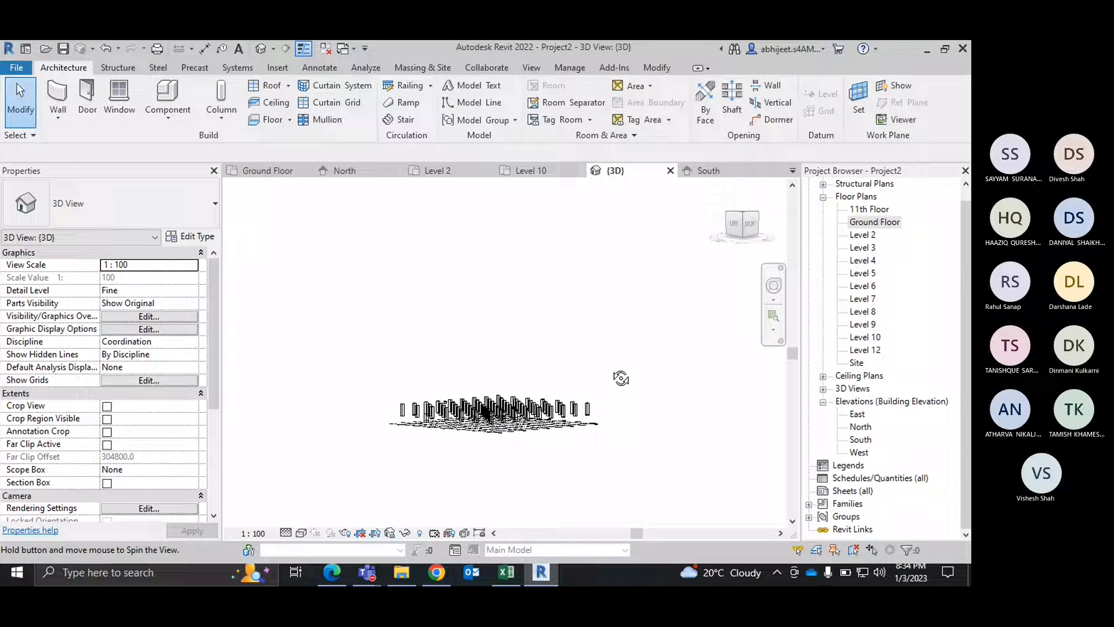
scroll(534, 428, up, 5)
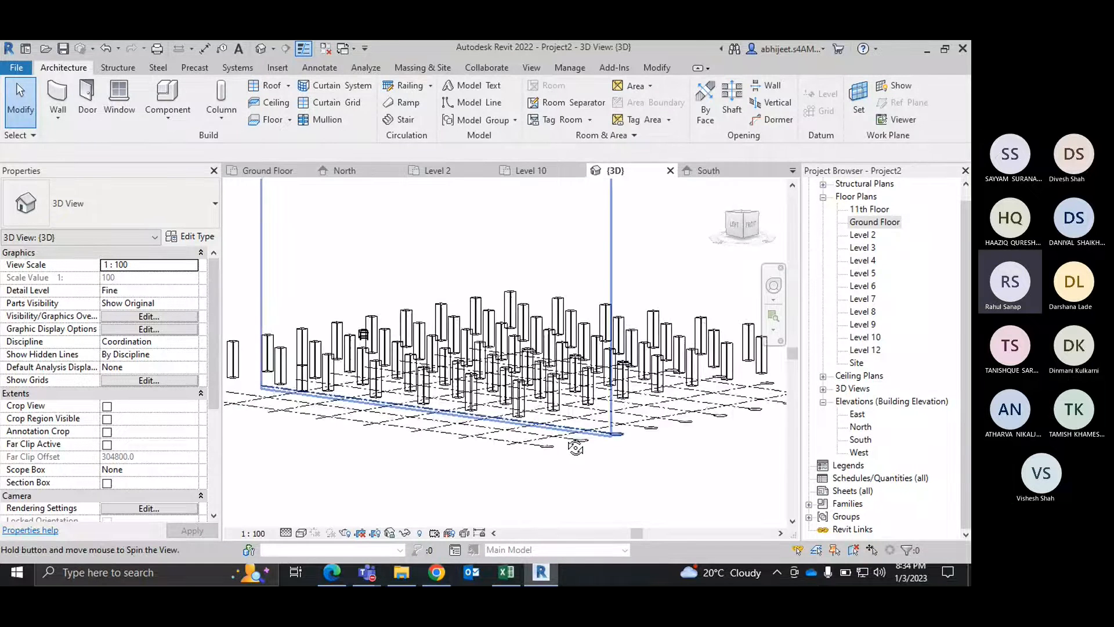
shift+middle_drag(575, 447, 628, 436)
scroll(690, 473, up, 5)
scroll(534, 464, down, 3)
scroll(556, 291, up, 4)
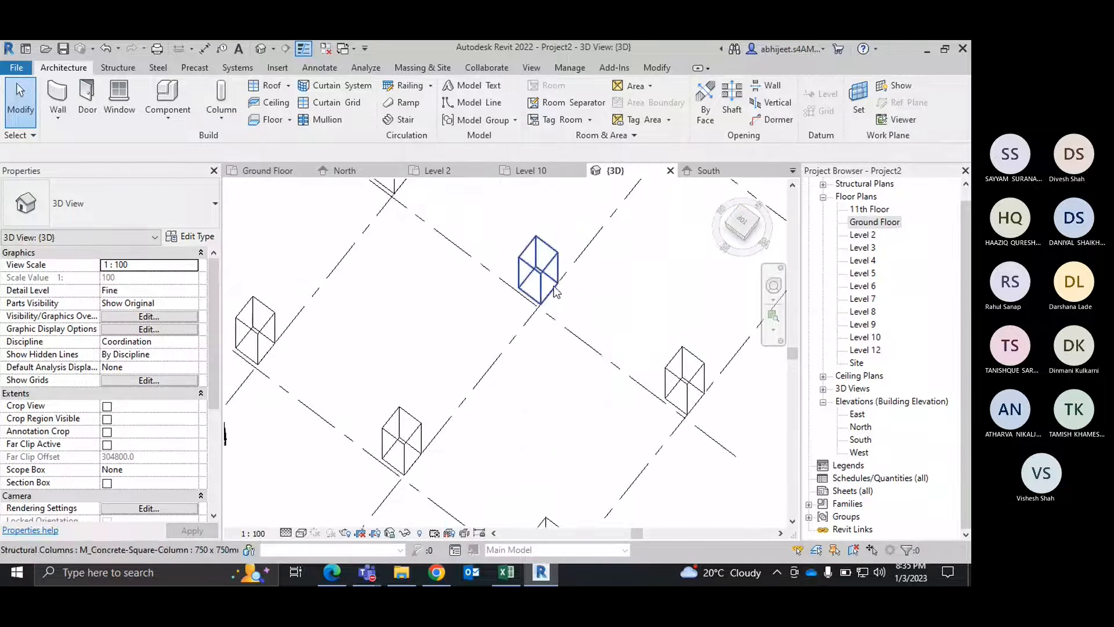
Step: Select the structural column at grid intersection B-3 in the 3D view and look at it from the top
mouse_move(556, 292)
shift+middle_down()
mouse_move(590, 316)
mouse_move(586, 303)
mouse_move(567, 378)
mouse_move(559, 273)
mouse_move(579, 278)
mouse_move(567, 295)
shift+middle_up()
click(351, 415)
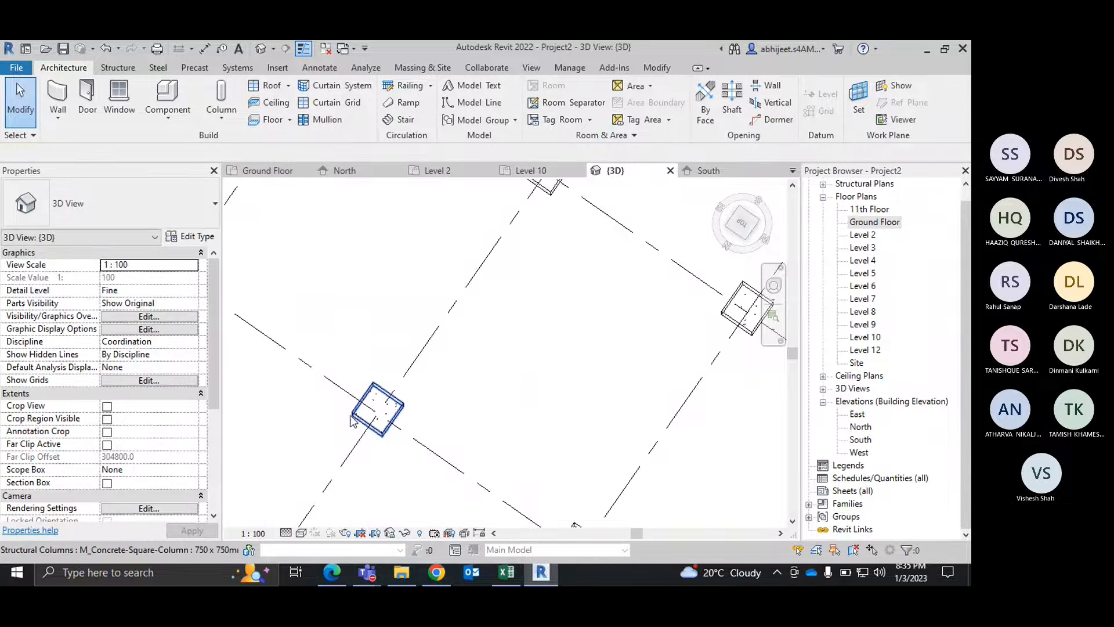
click(742, 223)
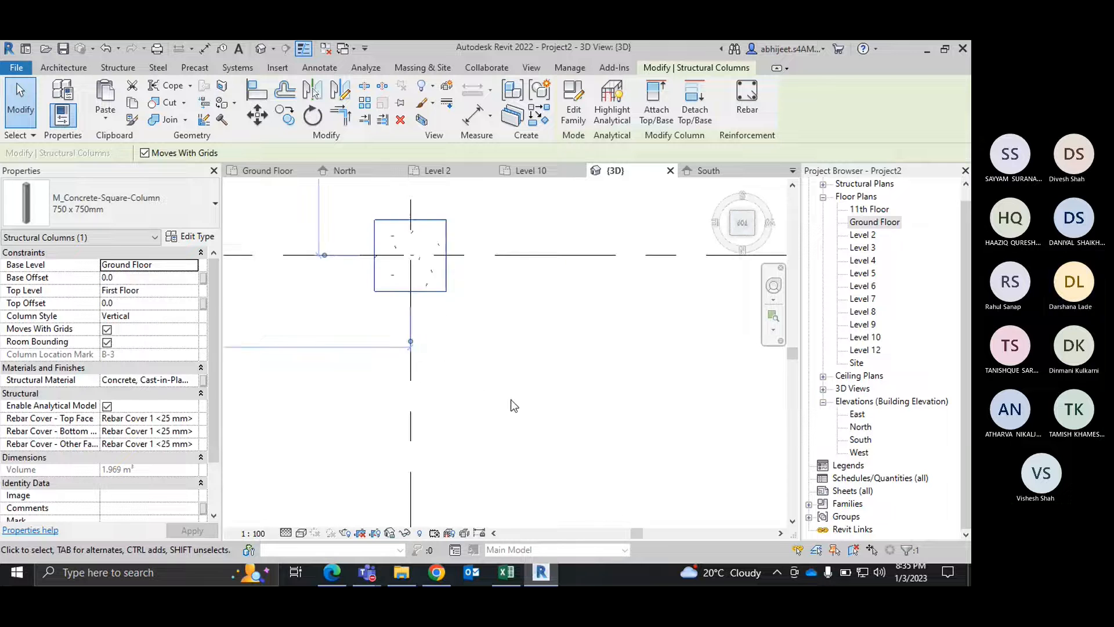
key(Escape)
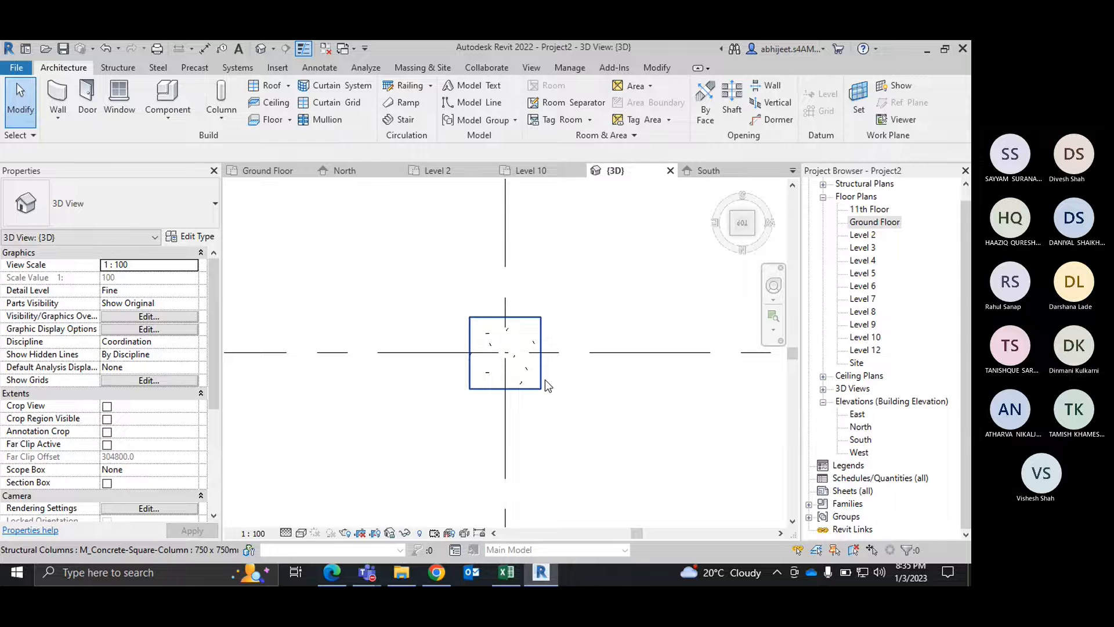
Step: Select all instances of the 750 x 750mm concrete square column and look over the whole column grid from the top
click(547, 384)
scroll(551, 412, down, 4)
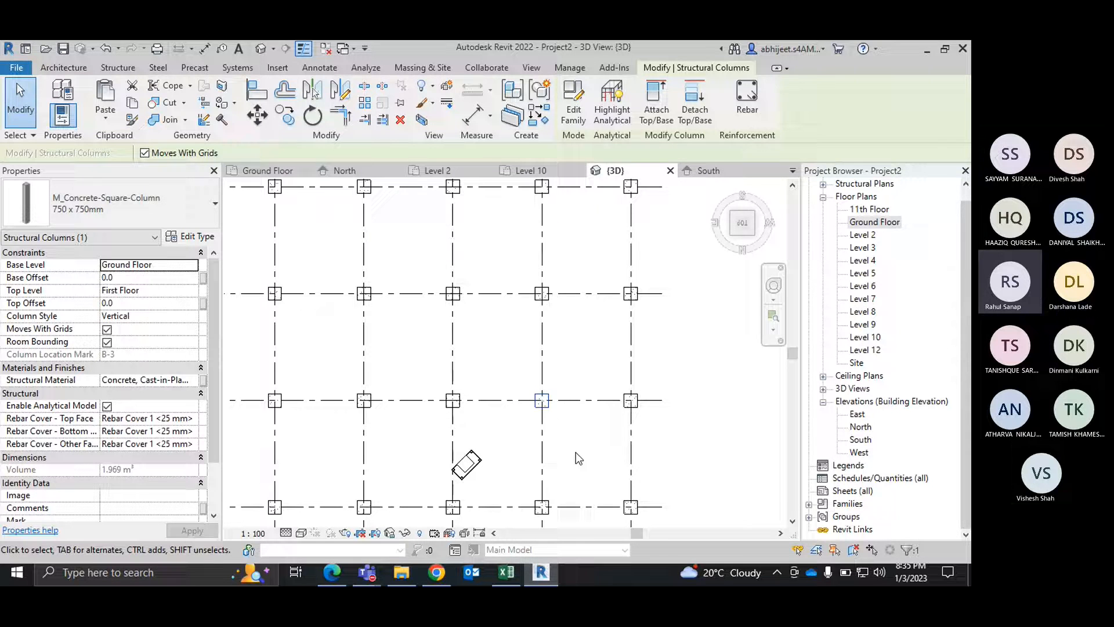
key(s)
key(a)
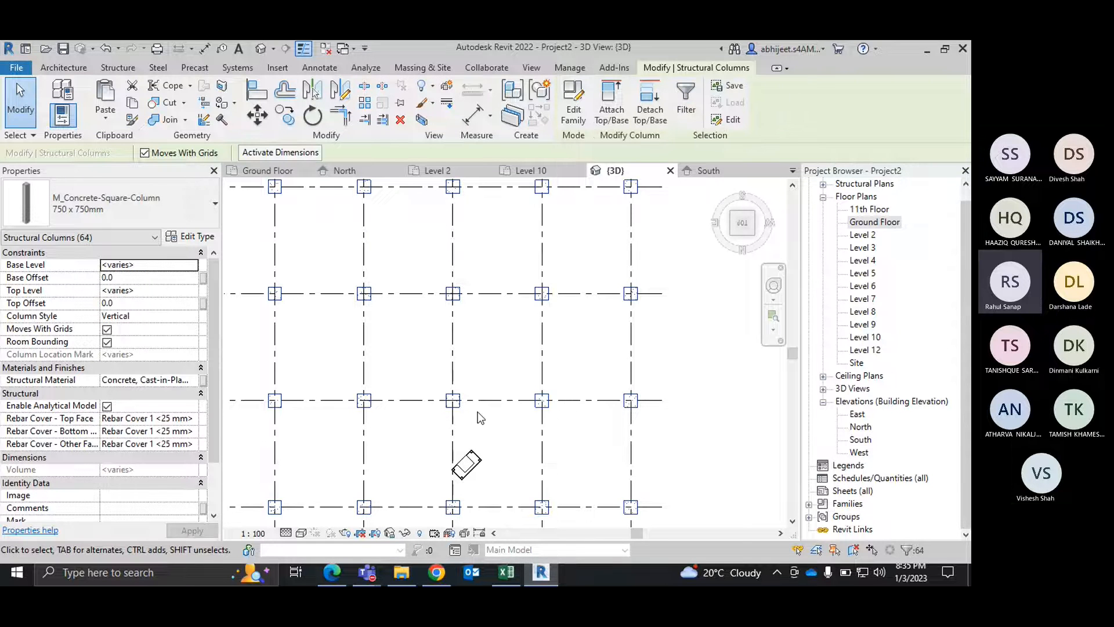
scroll(544, 296, down, 2)
scroll(683, 317, down, 3)
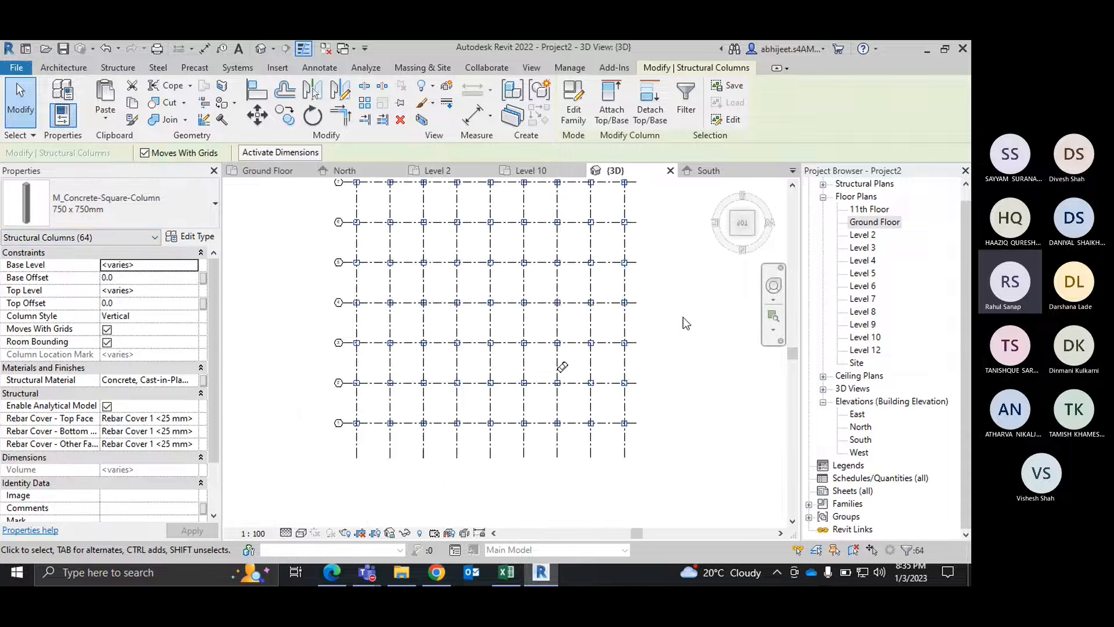
scroll(630, 366, down, 1)
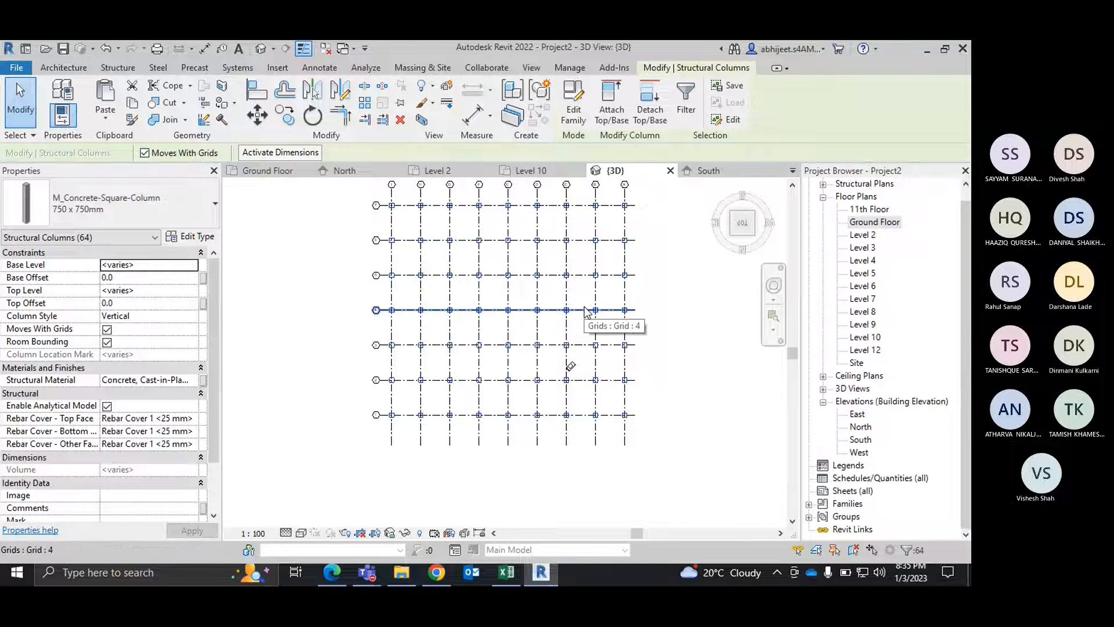
scroll(559, 323, up, 1)
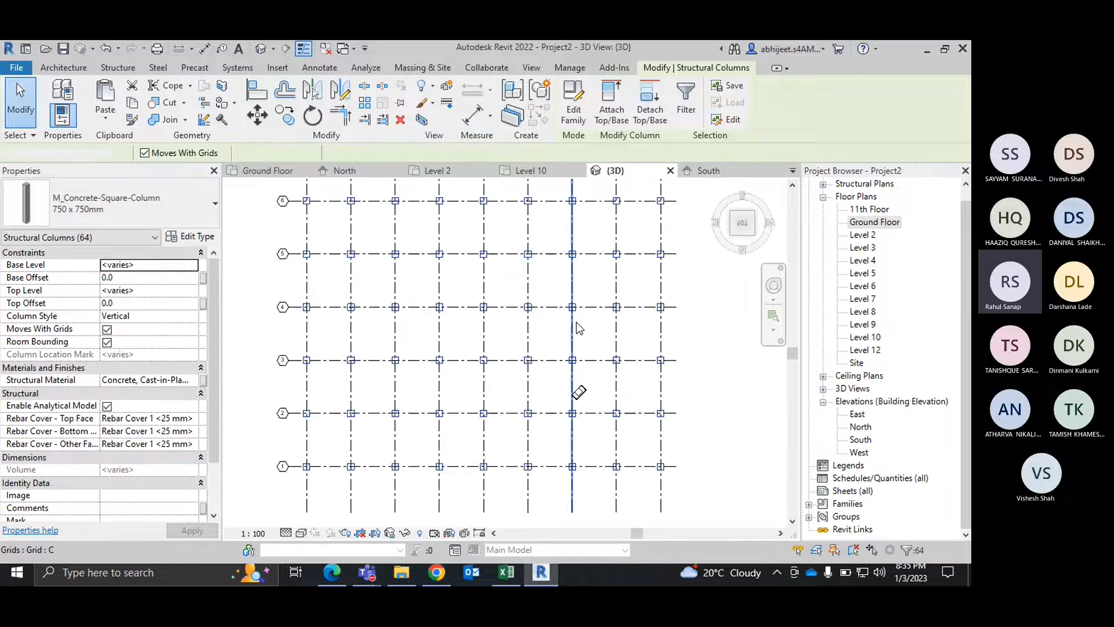
Step: Select grid line C, examine where it crosses the columns, and clear the selection
click(576, 322)
scroll(574, 319, up, 5)
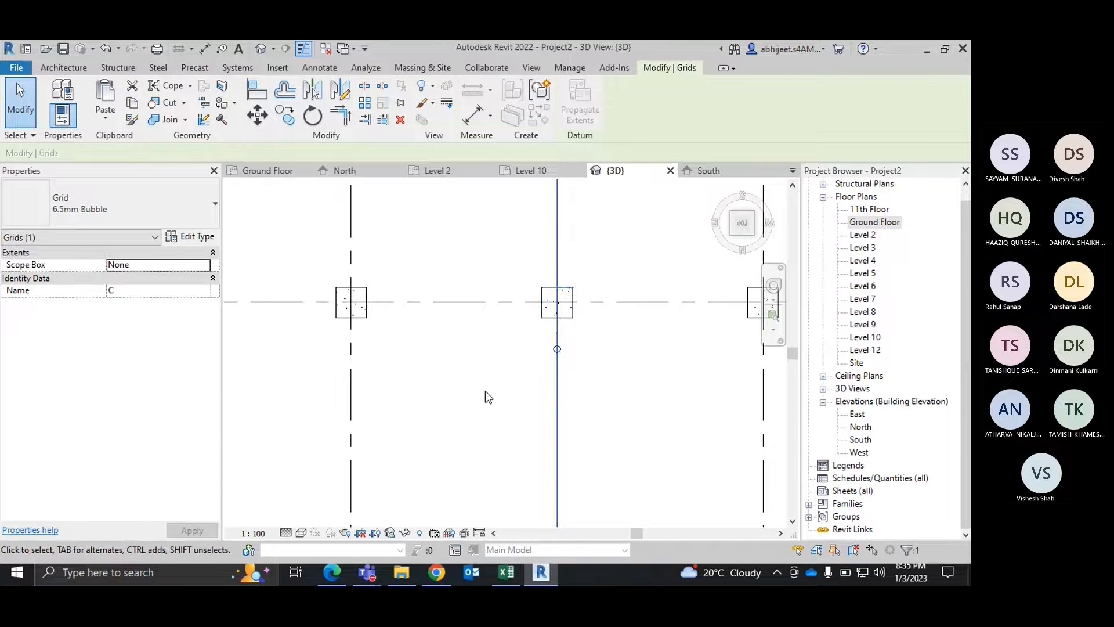
scroll(485, 392, down, 3)
scroll(485, 392, down, 5)
click(672, 388)
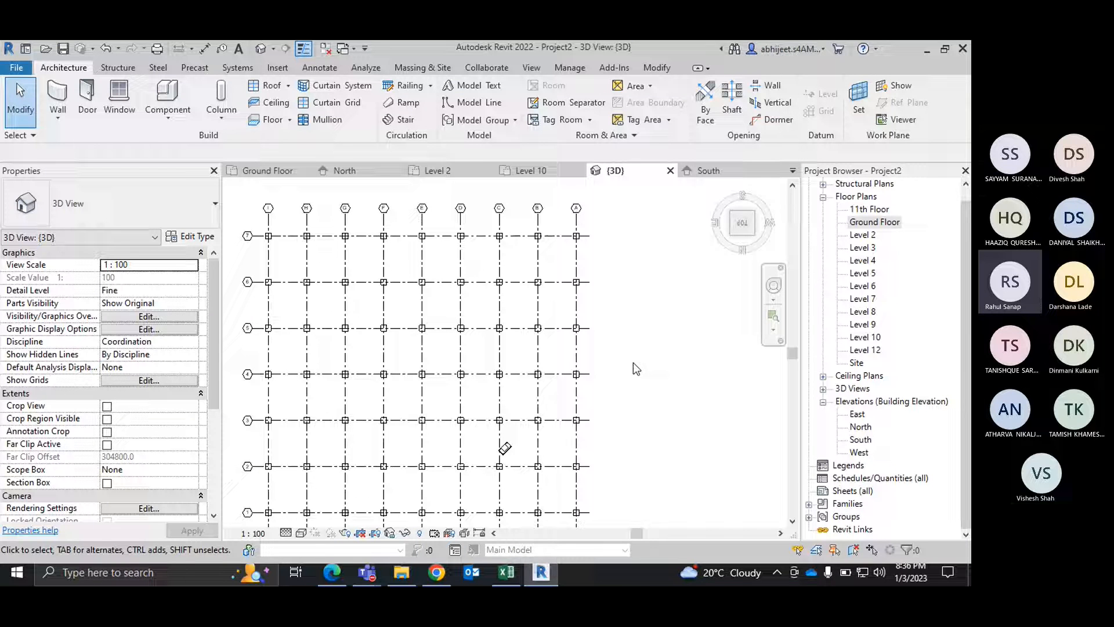
Step: Switch to the BIM training PDF in Edge, review the Chapter 6: Grids and Columns topics, and return to Revit
click(346, 567)
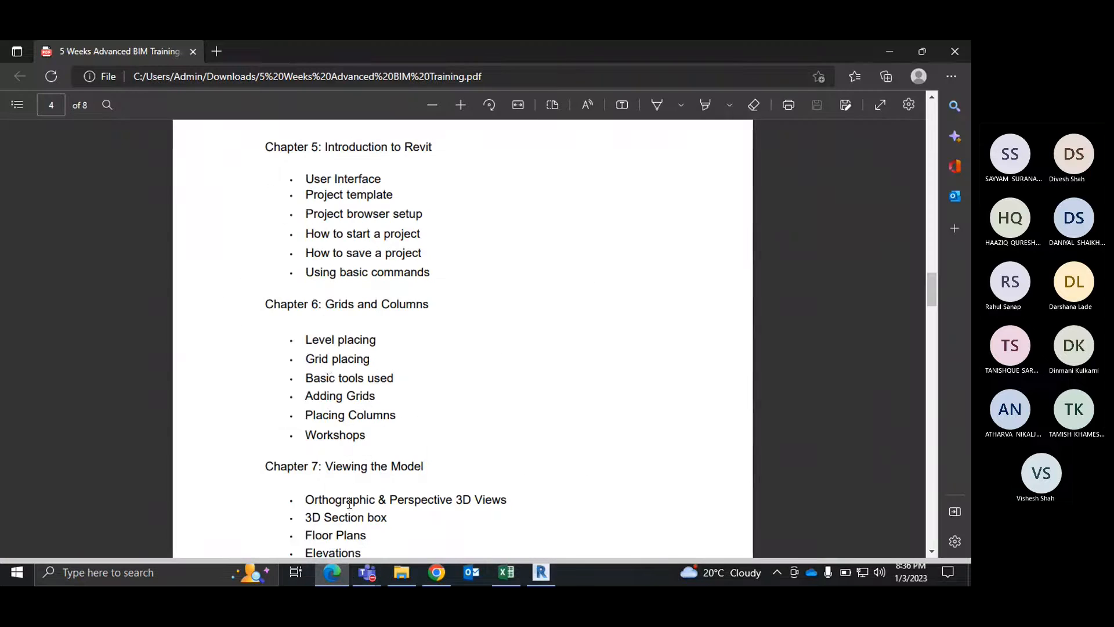
drag(374, 440, 280, 425)
click(279, 424)
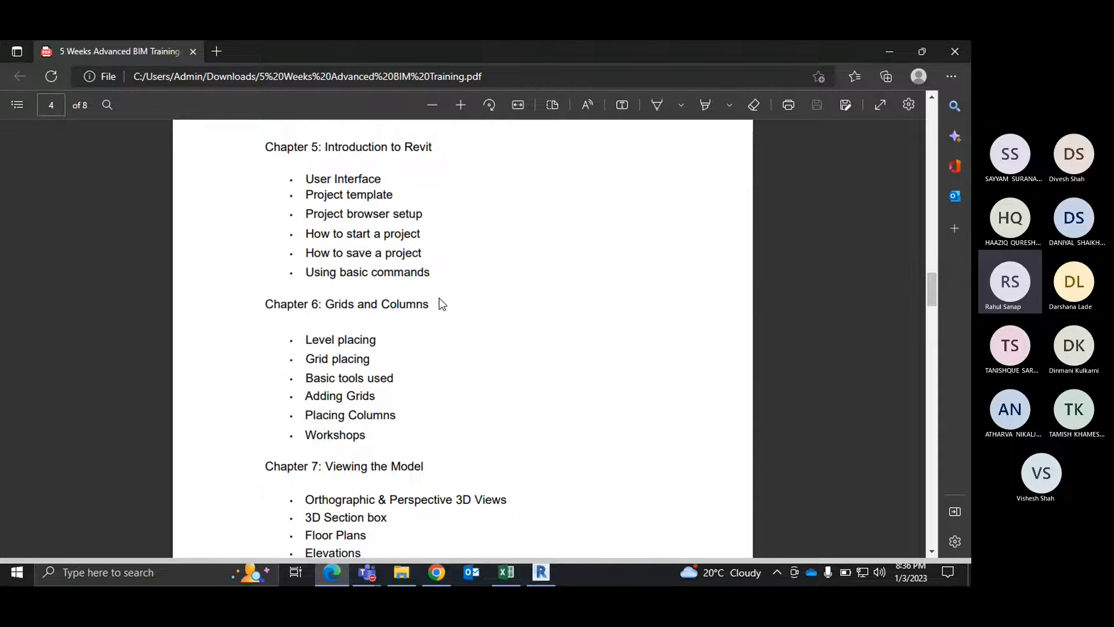
click(888, 53)
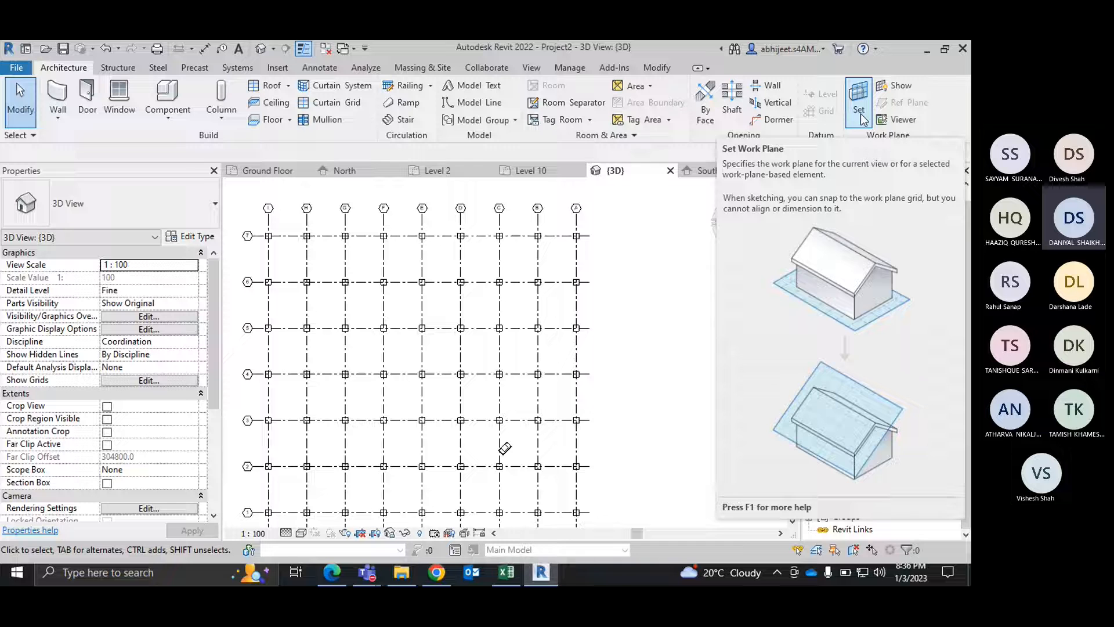
Step: Open the North elevation and examine the levels, closing in on the 11th Floor and Level 10
right_click(669, 232)
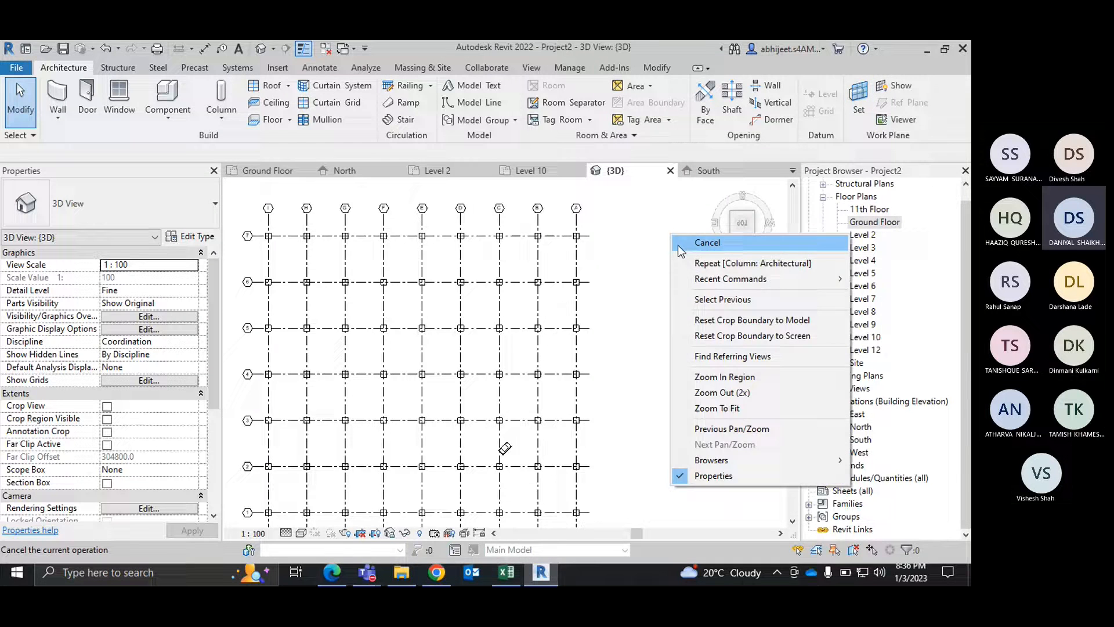
click(677, 245)
scroll(651, 299, down, 1)
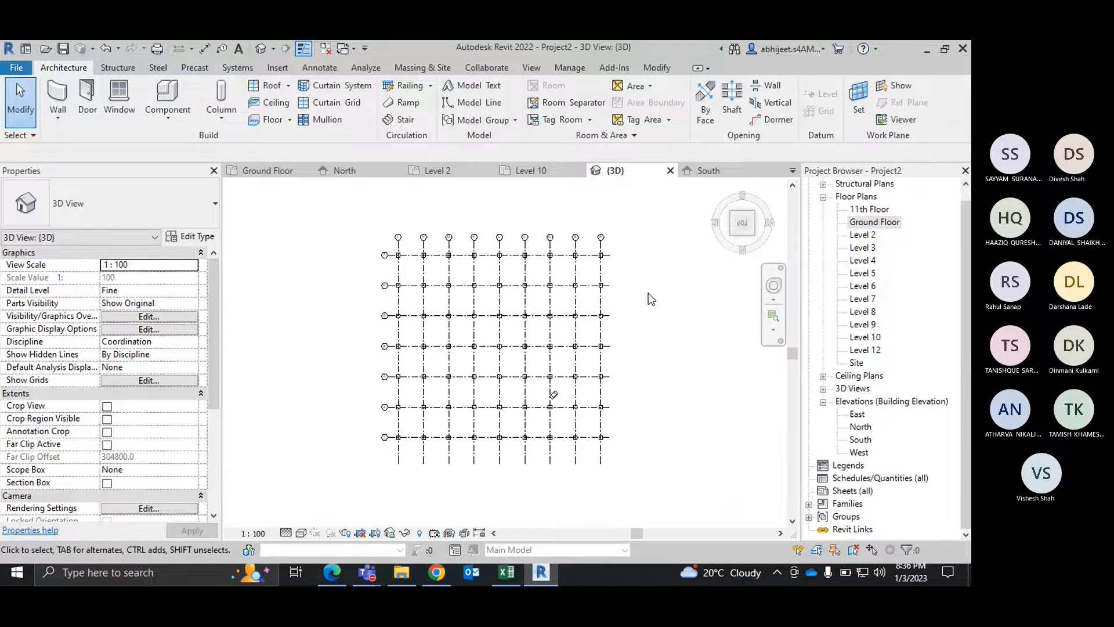
click(860, 427)
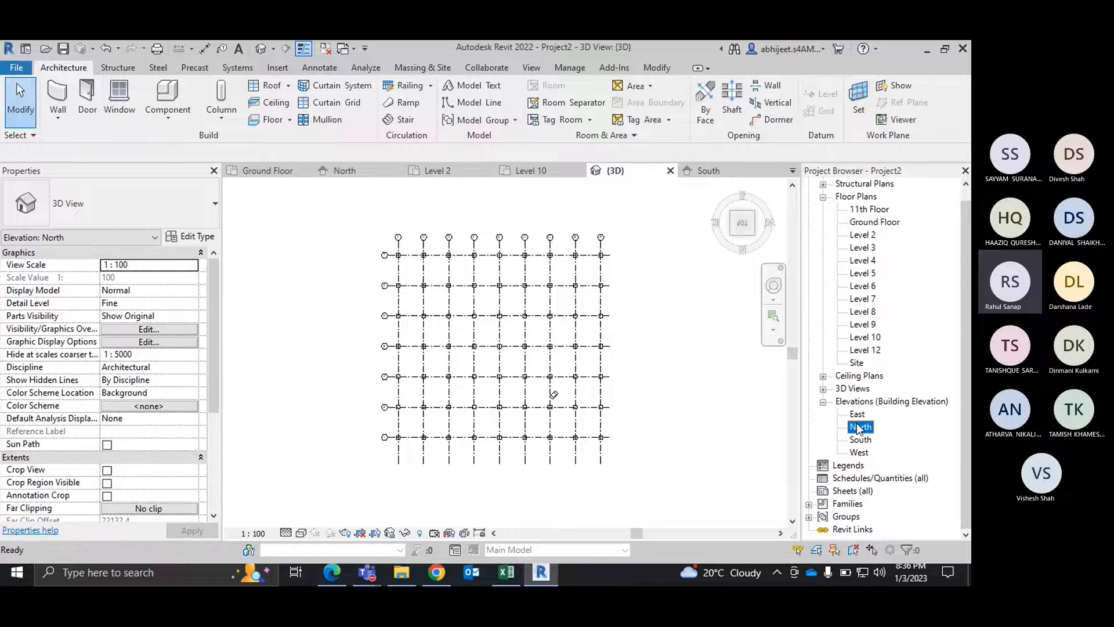
double_click(860, 427)
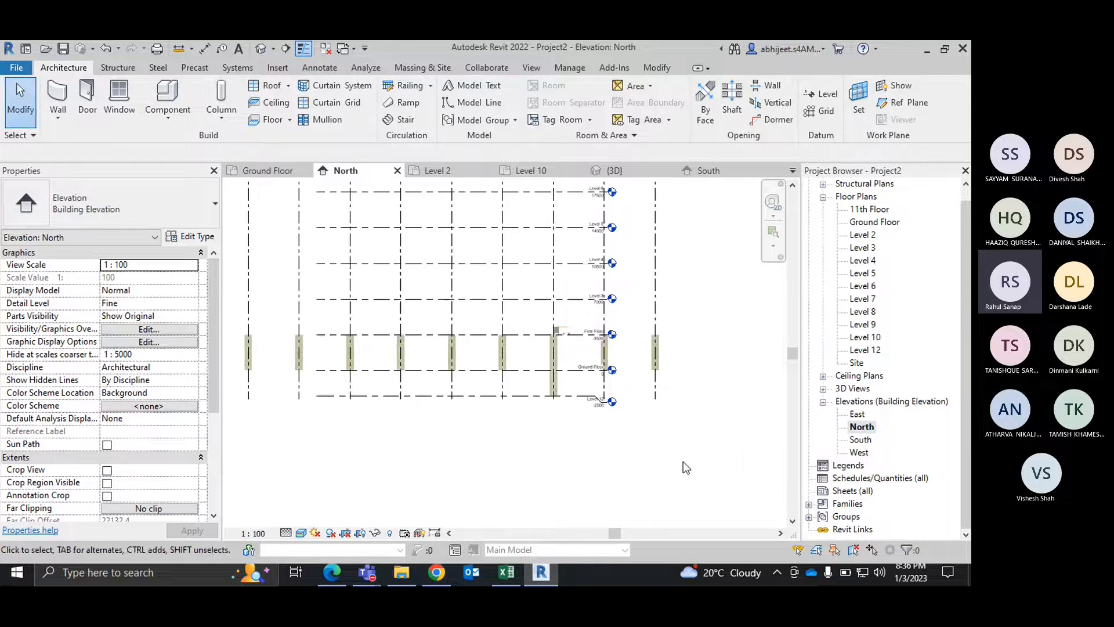
scroll(684, 462, down, 2)
middle_drag(708, 367, 726, 442)
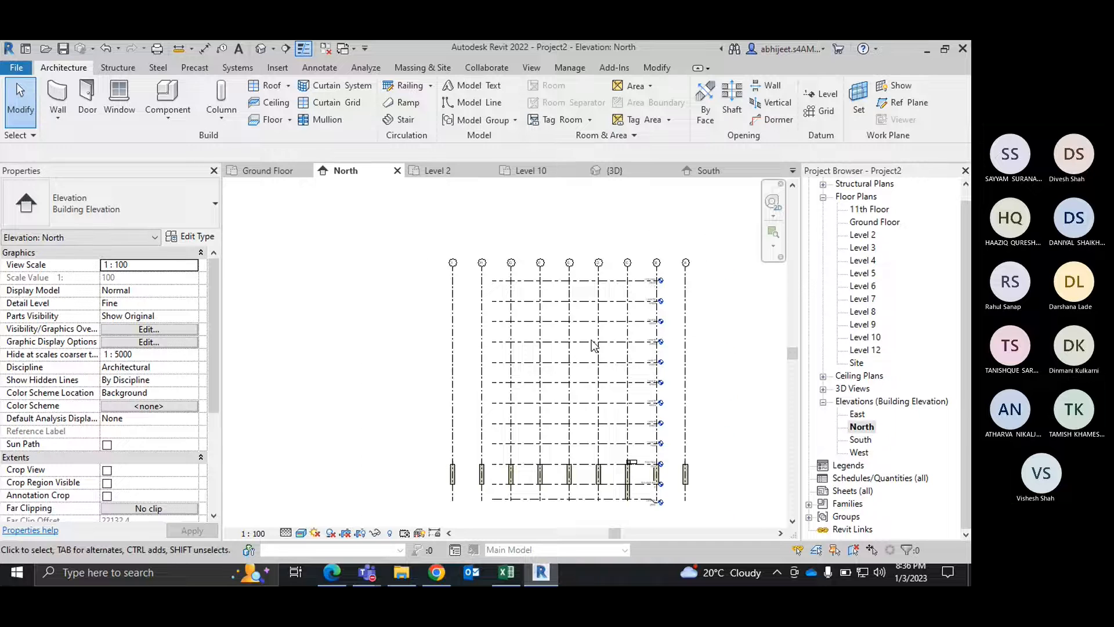
scroll(656, 275, up, 5)
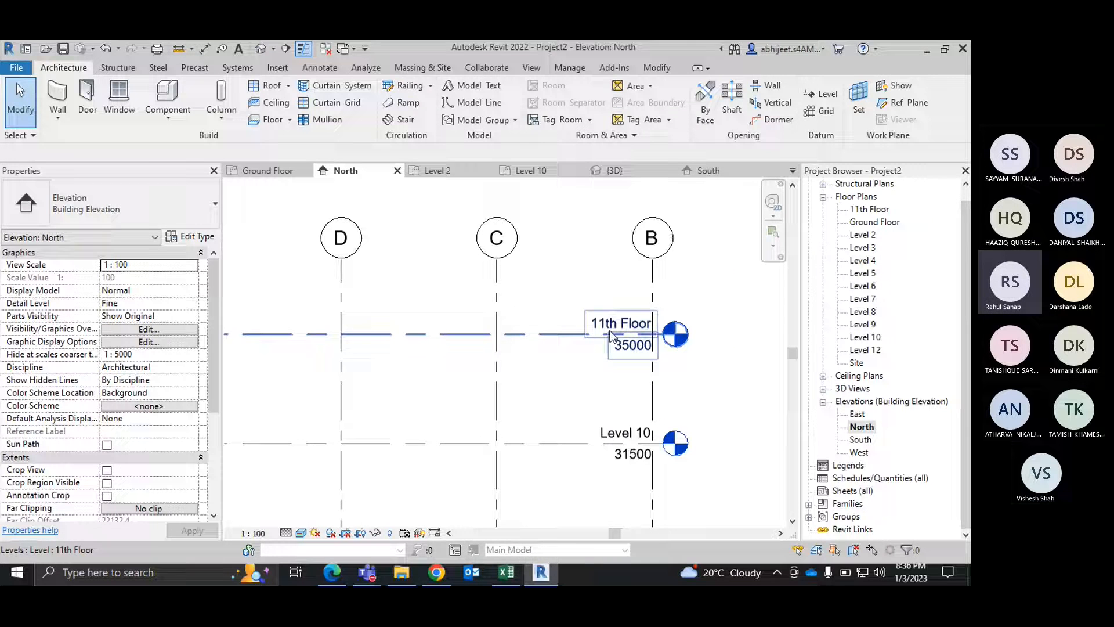
click(835, 95)
click(582, 87)
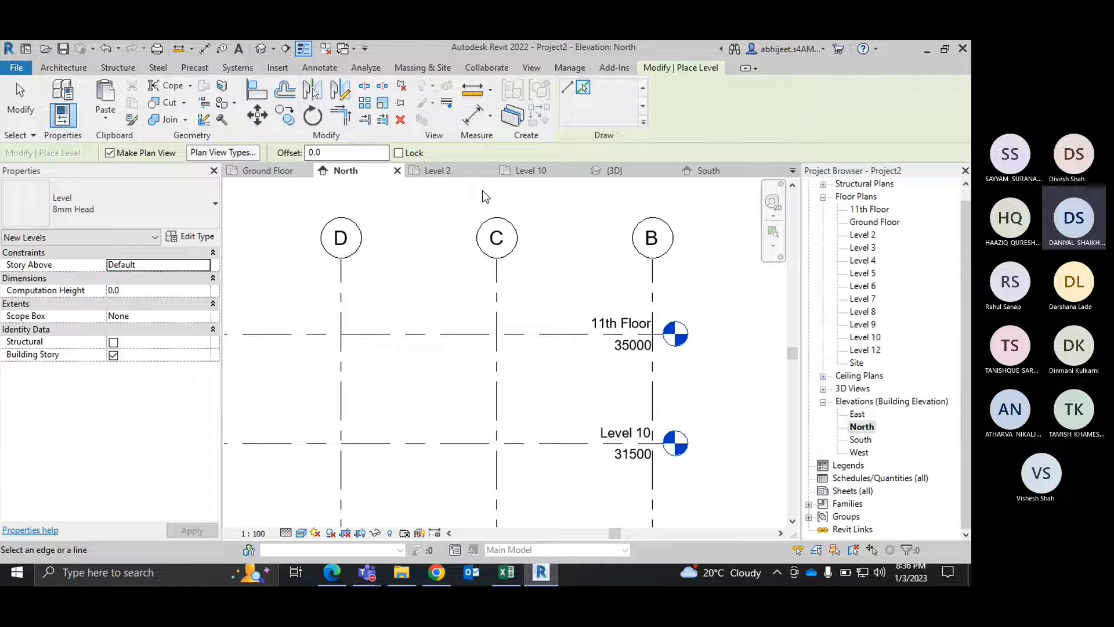
key(Escape)
key(Escape)
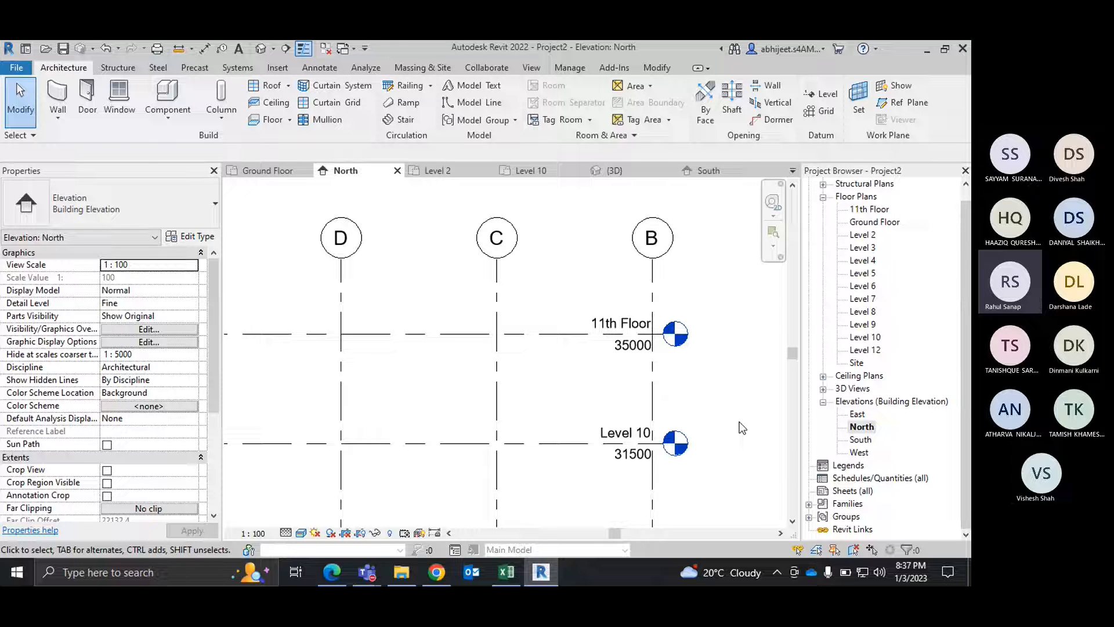
Step: Open the Level 2 floor plan and show more of its column grid
click(440, 171)
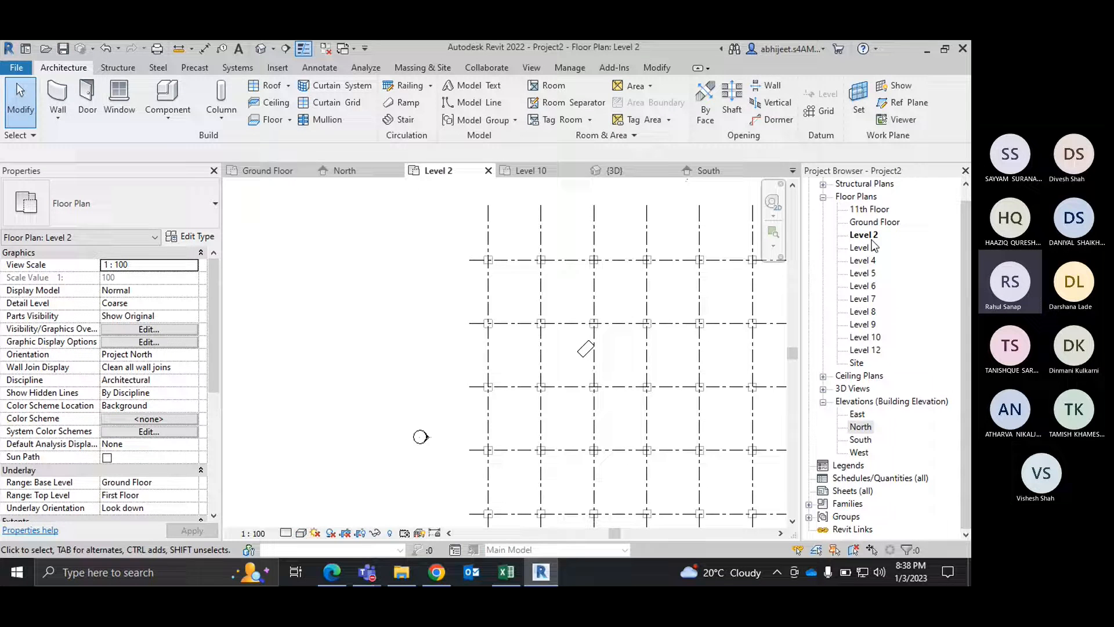
scroll(438, 343, down, 3)
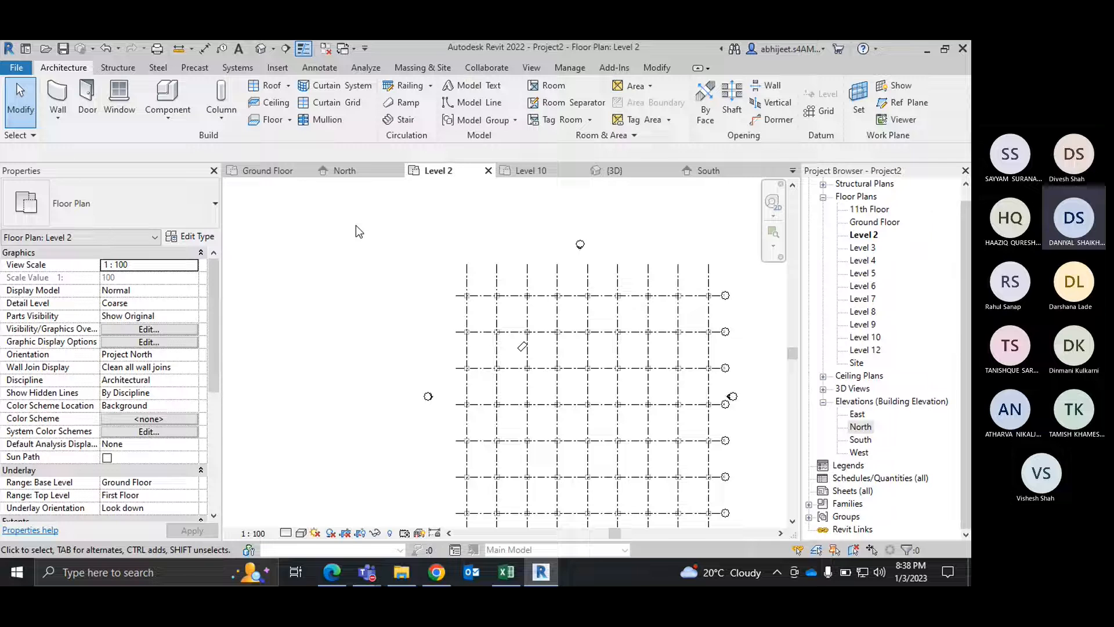
Step: Switch to the Microsoft Teams meeting, check the meeting chat, and return to Revit
mouse_move(381, 572)
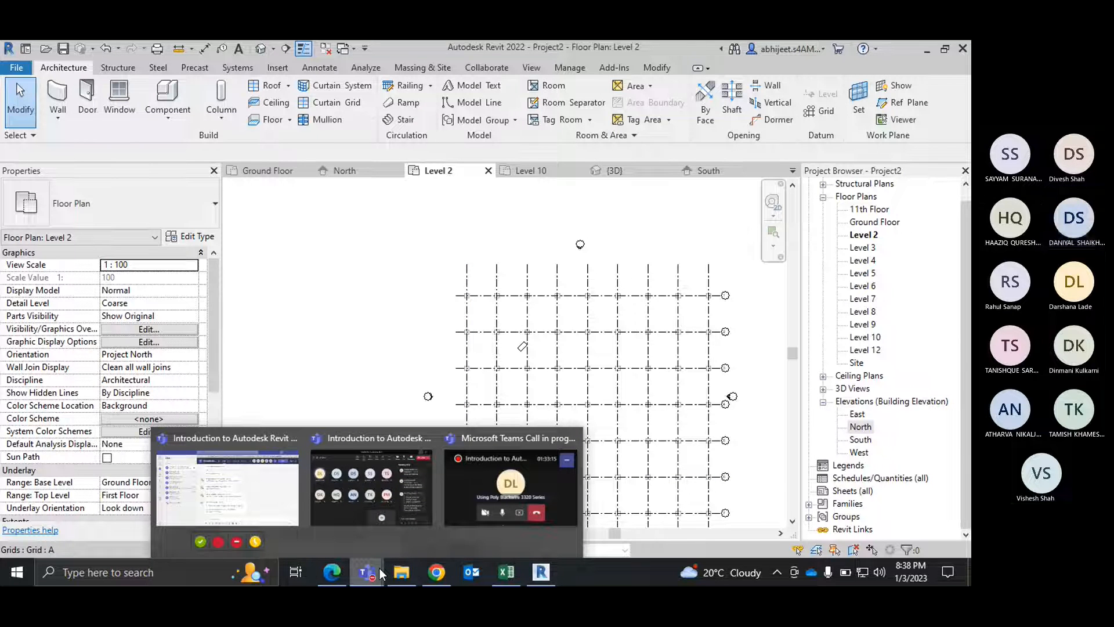
click(829, 480)
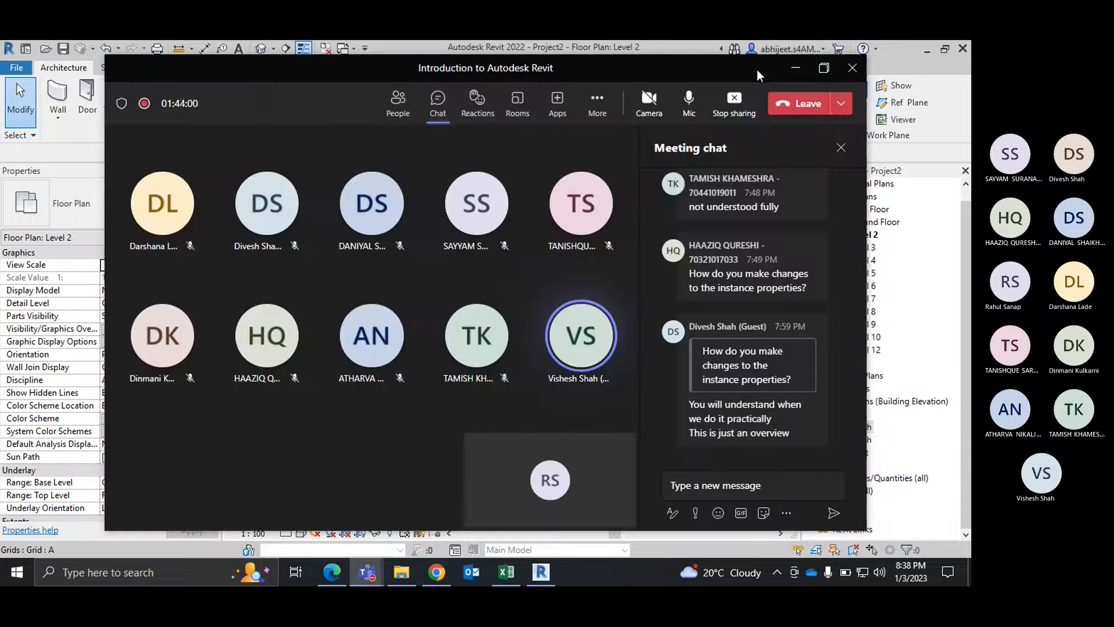
click(795, 68)
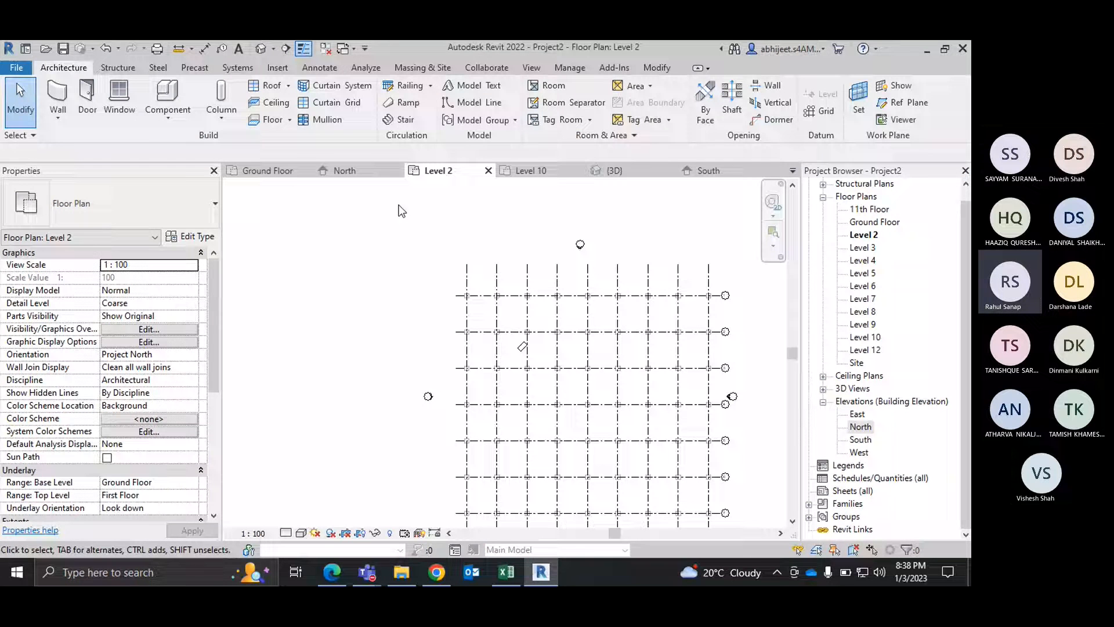
Step: Show where the Project Browser can be turned on among the Browsers options, and dismiss the list
right_click(376, 210)
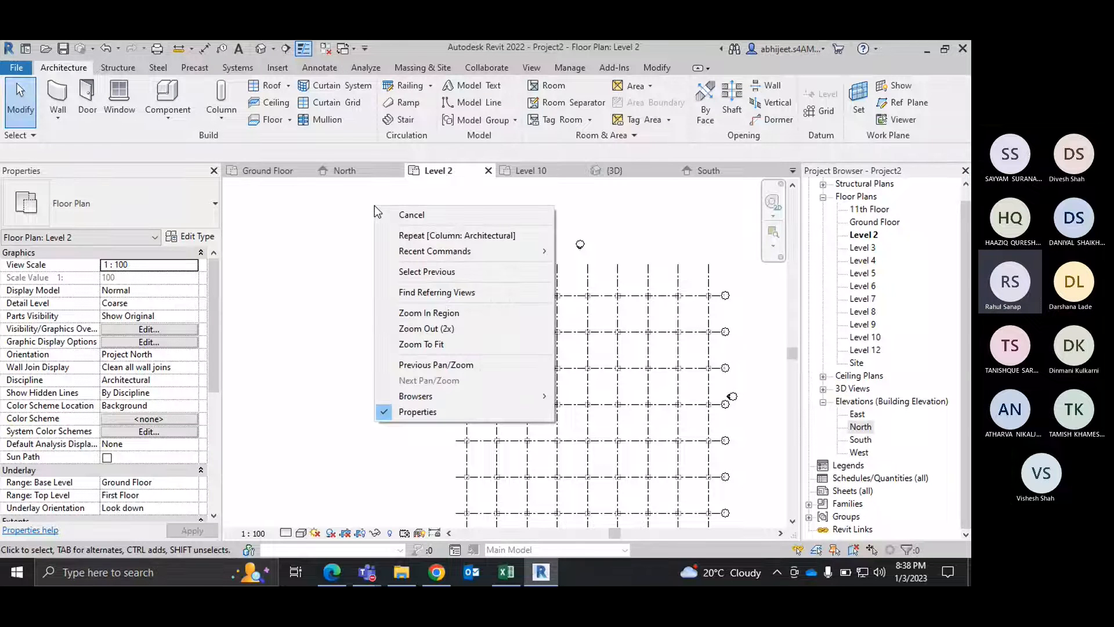
mouse_move(431, 398)
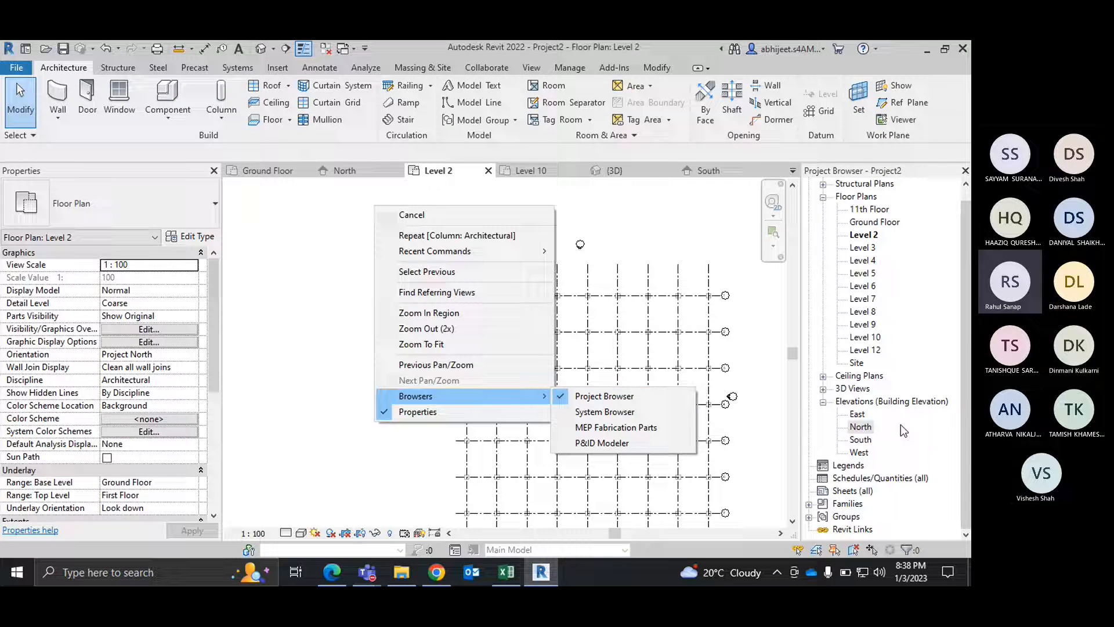
click(942, 452)
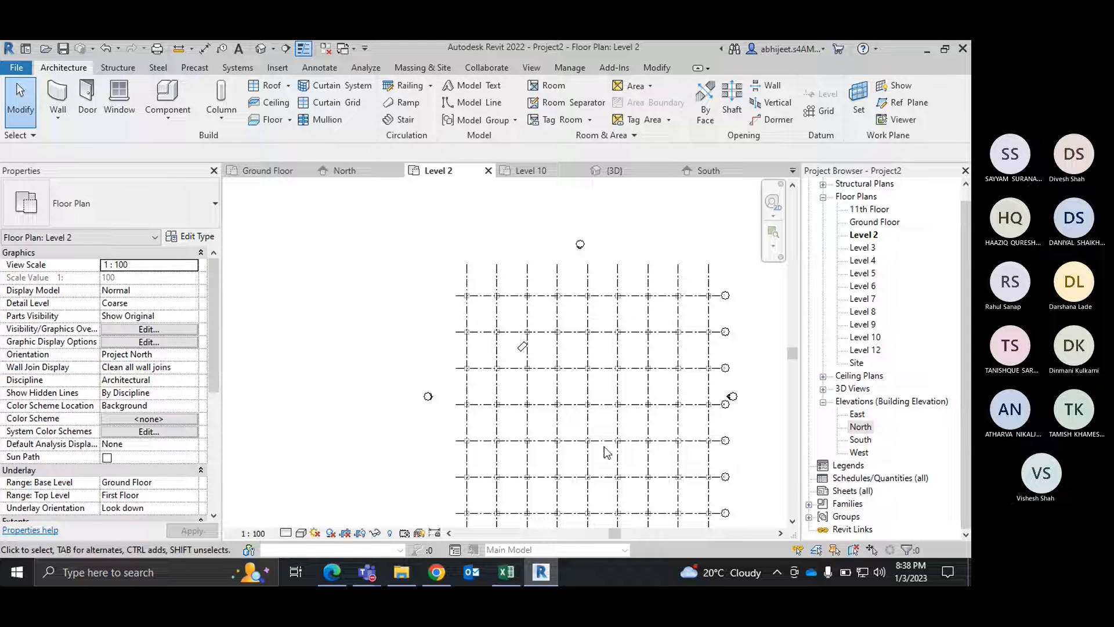
Step: Switch to the Microsoft Teams meeting, close the meeting chat pane, and return to Revit
mouse_move(368, 571)
click(394, 482)
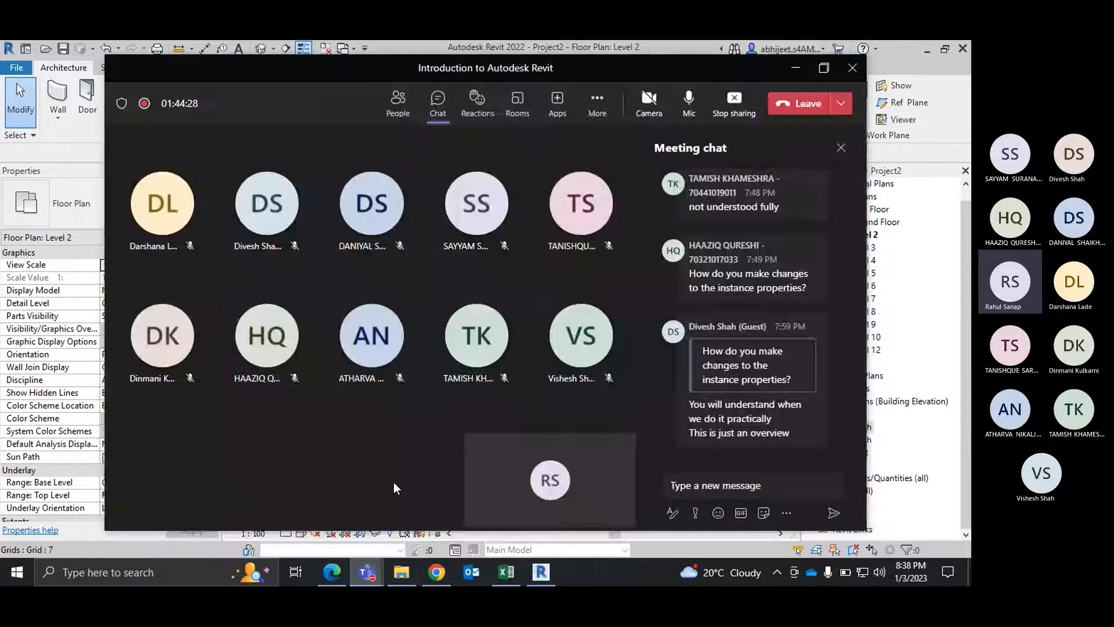
click(442, 112)
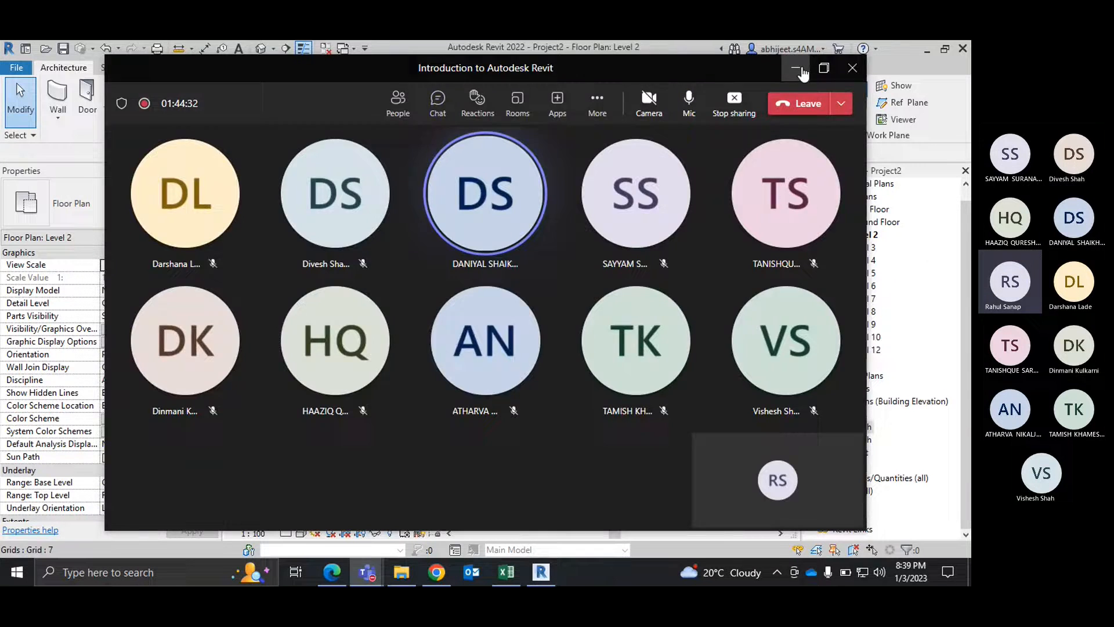
click(796, 69)
click(584, 231)
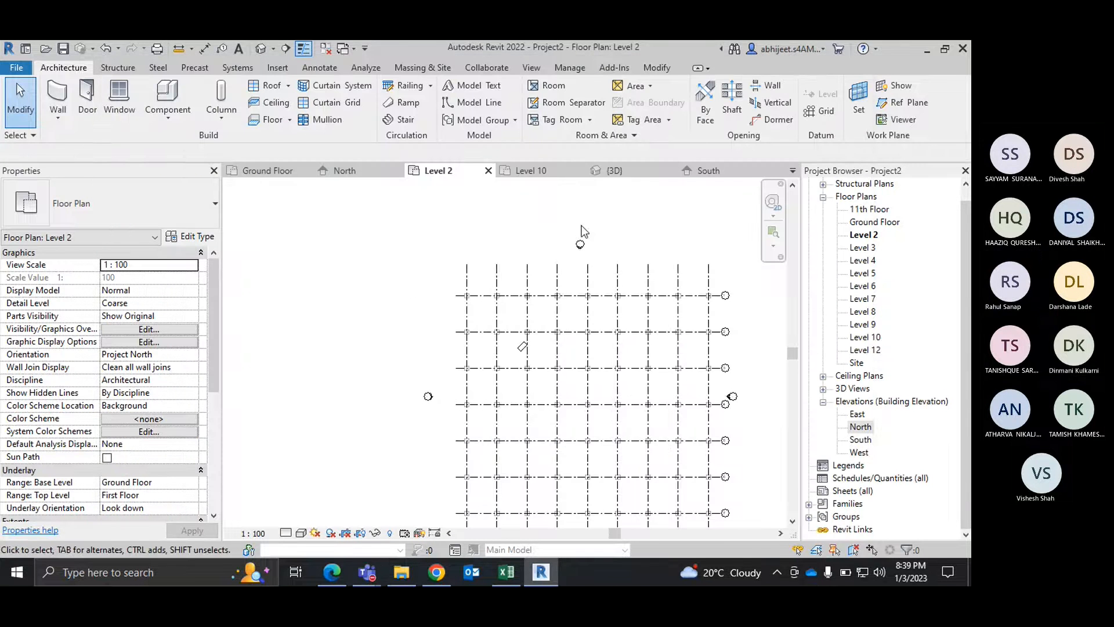
Step: Fit the Level 2 plan to the view, look at the Work Plane settings, and dismiss them
right_click(485, 219)
click(539, 354)
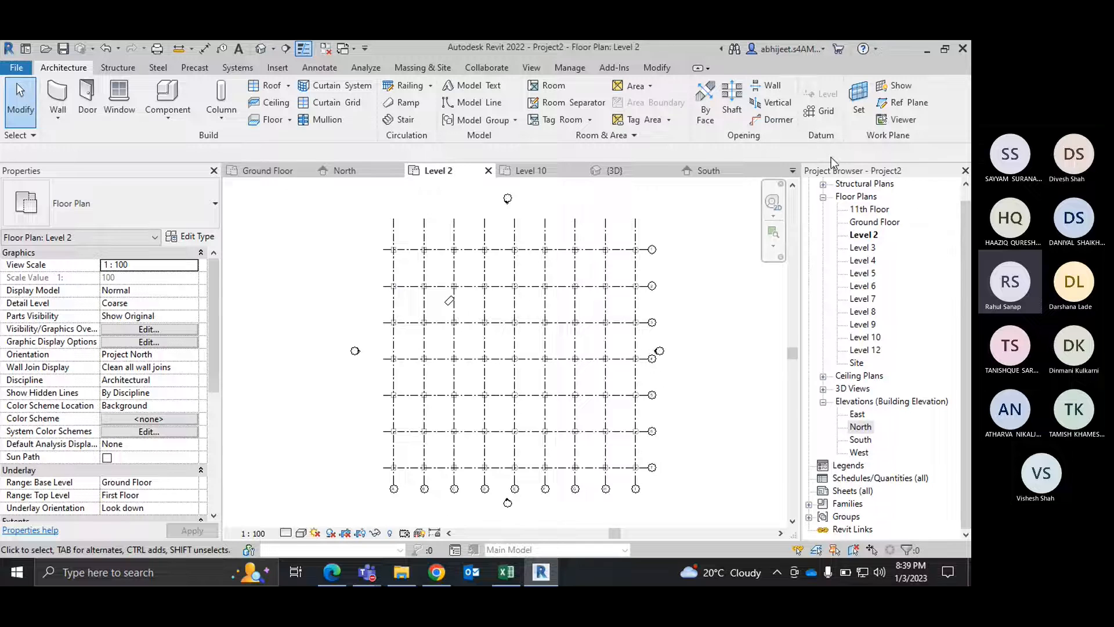
click(864, 117)
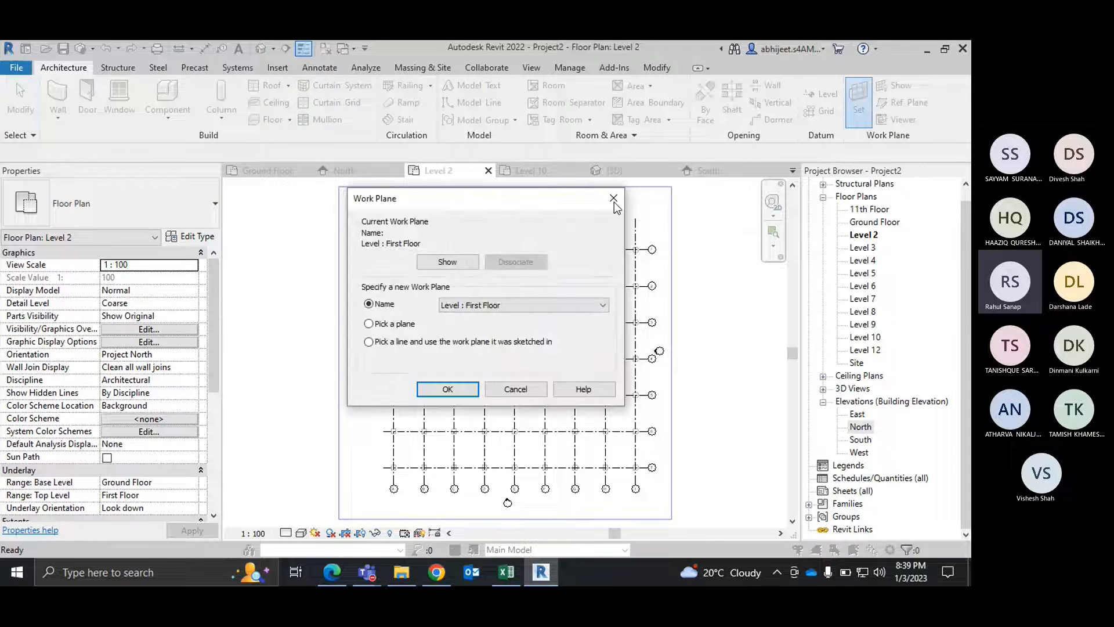
click(613, 199)
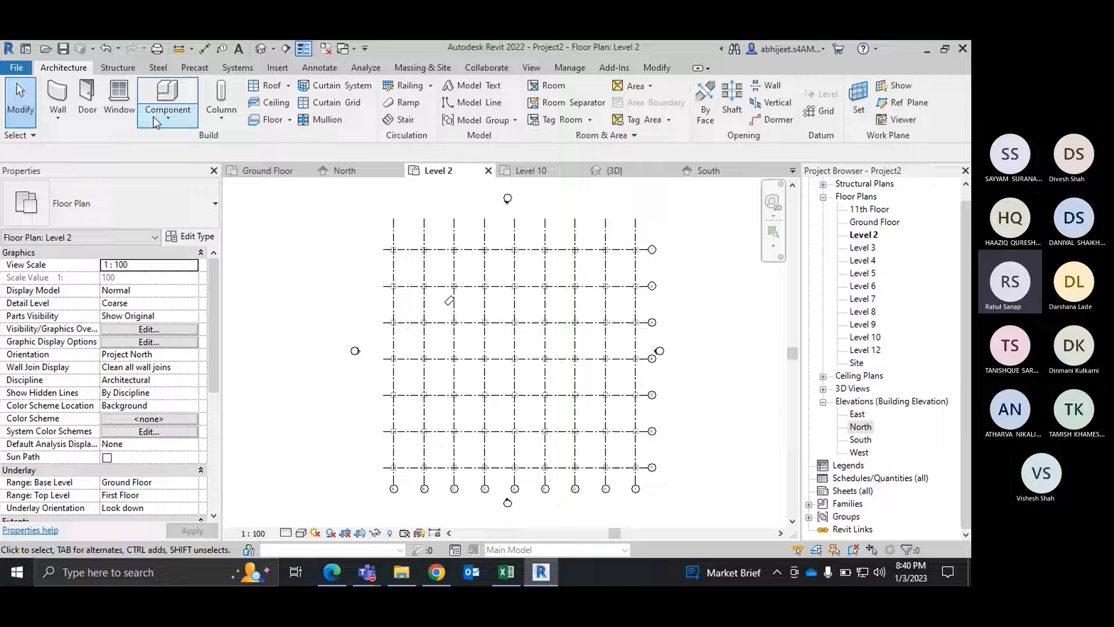
Step: Draw a rectangular loop of architectural walls, type TYPE 1 WALL -300, about 6100 mm wide around a grid intersection in the Level 2 plan
click(65, 119)
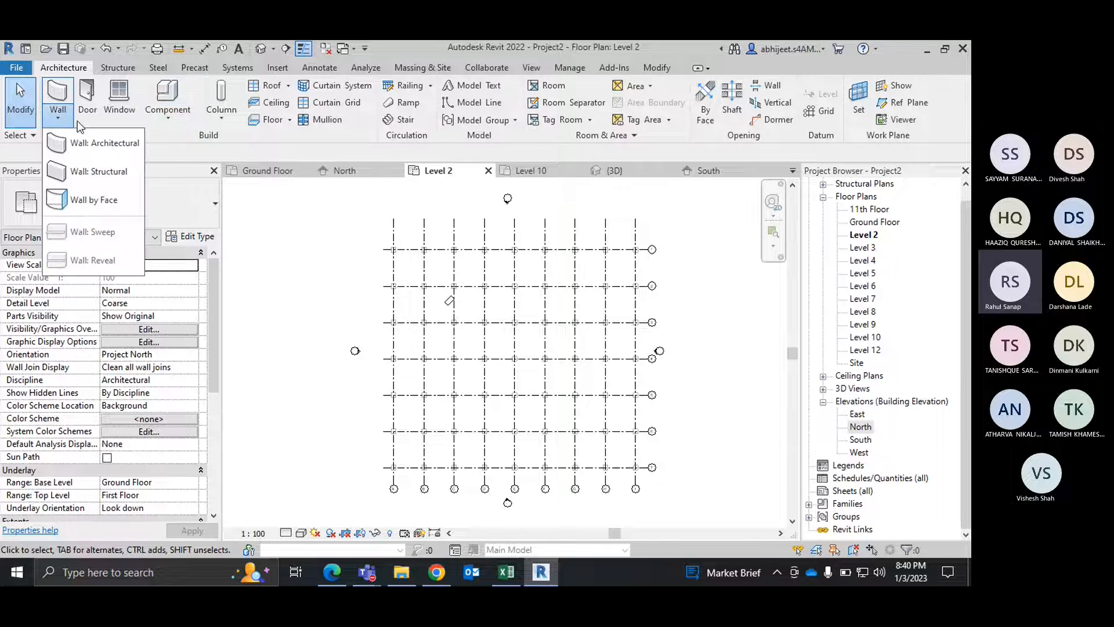
click(103, 142)
scroll(464, 296, up, 2)
click(446, 250)
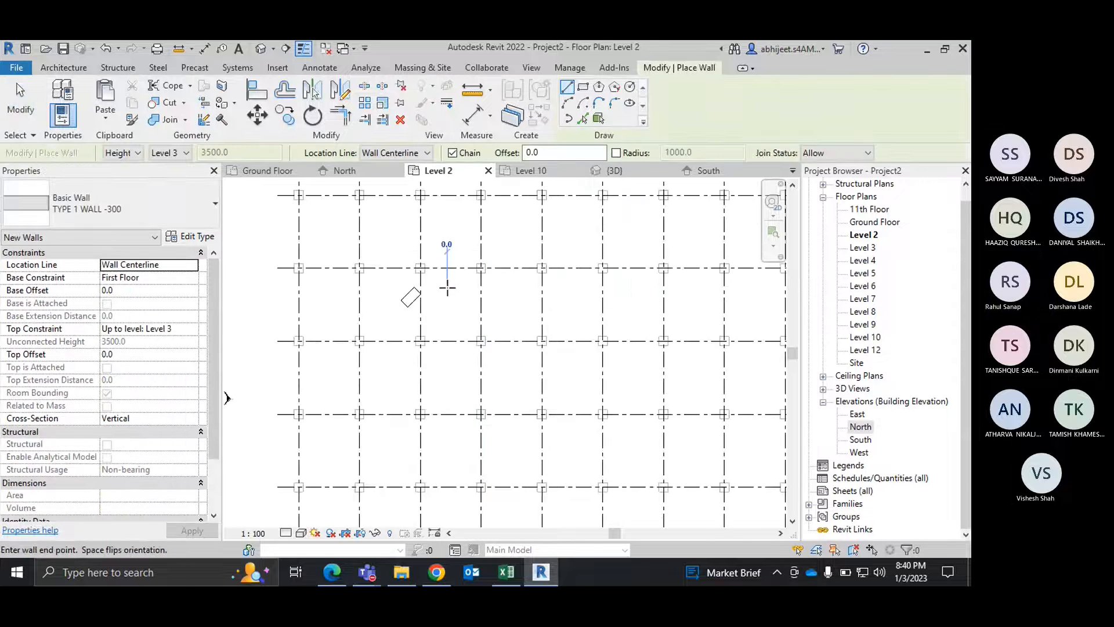
click(584, 87)
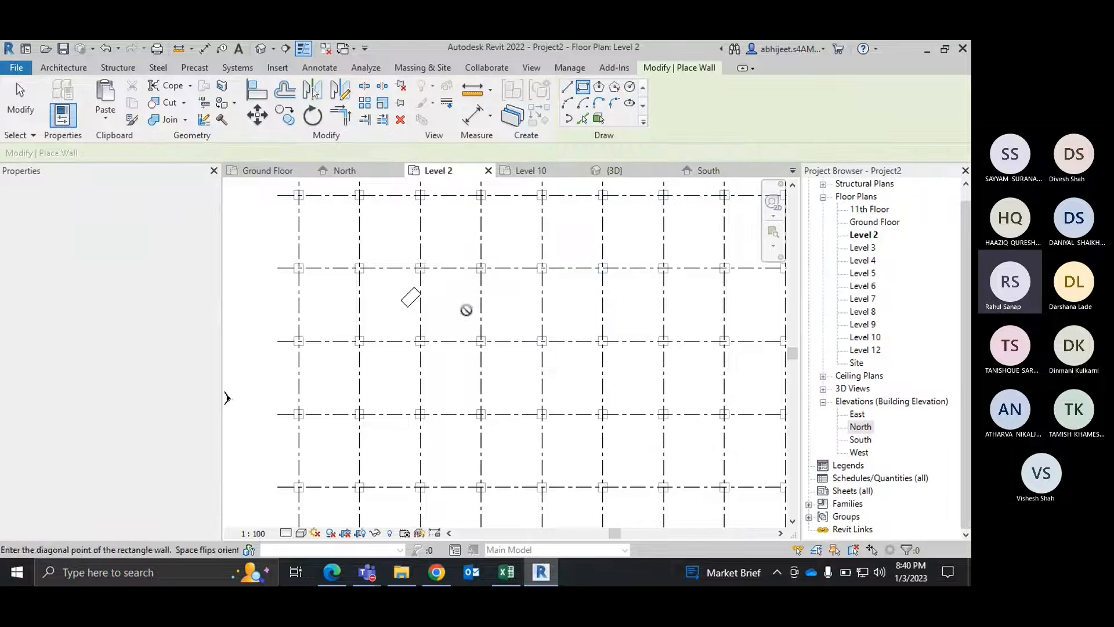
click(448, 286)
click(524, 383)
right_click(558, 316)
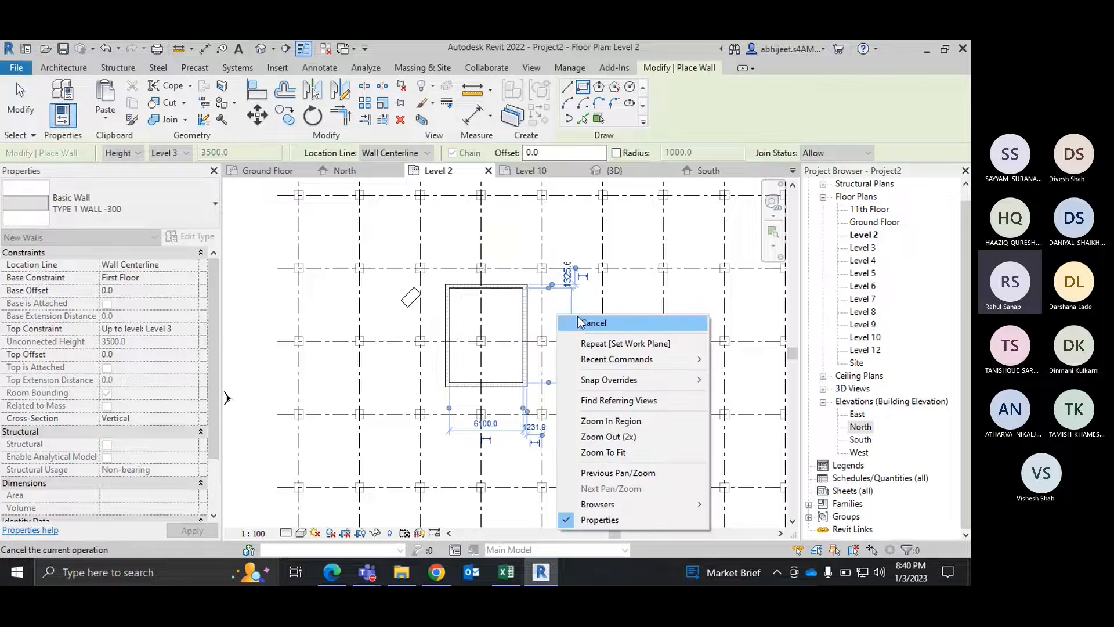
click(579, 322)
key(Escape)
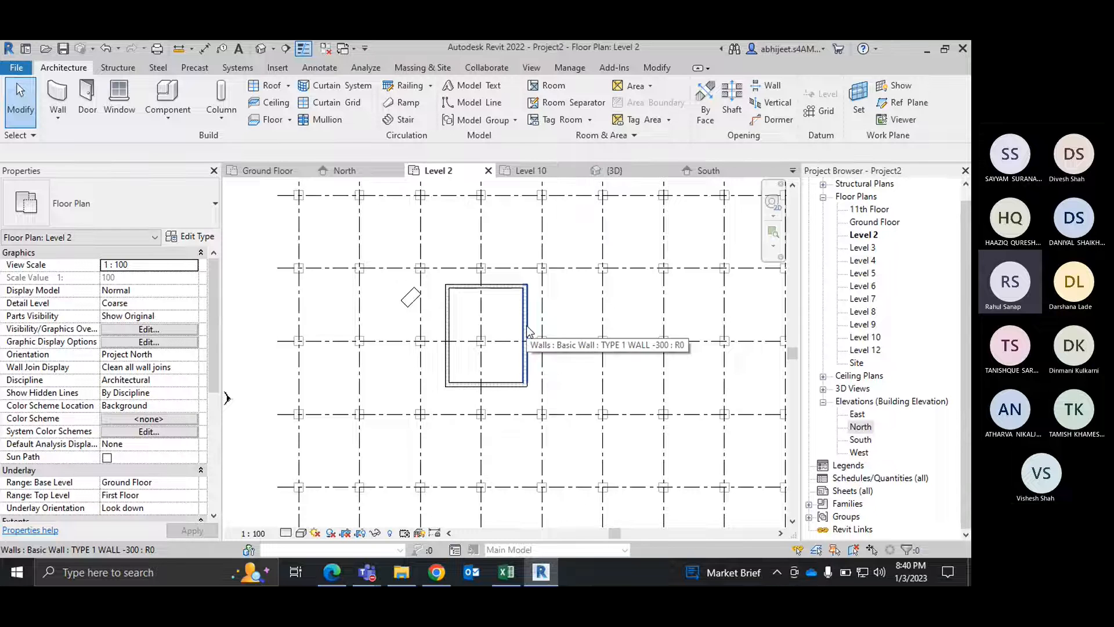
Step: Show the new walls and columns in the 3D view with the visual style set to Shaded
click(636, 172)
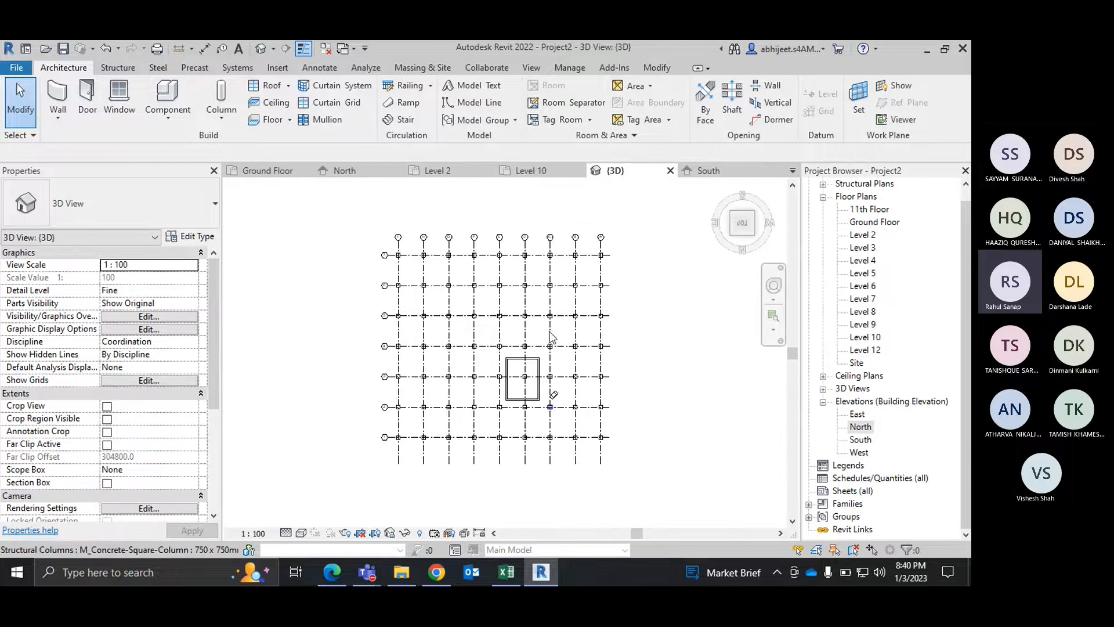
shift+middle_drag(552, 337, 575, 354)
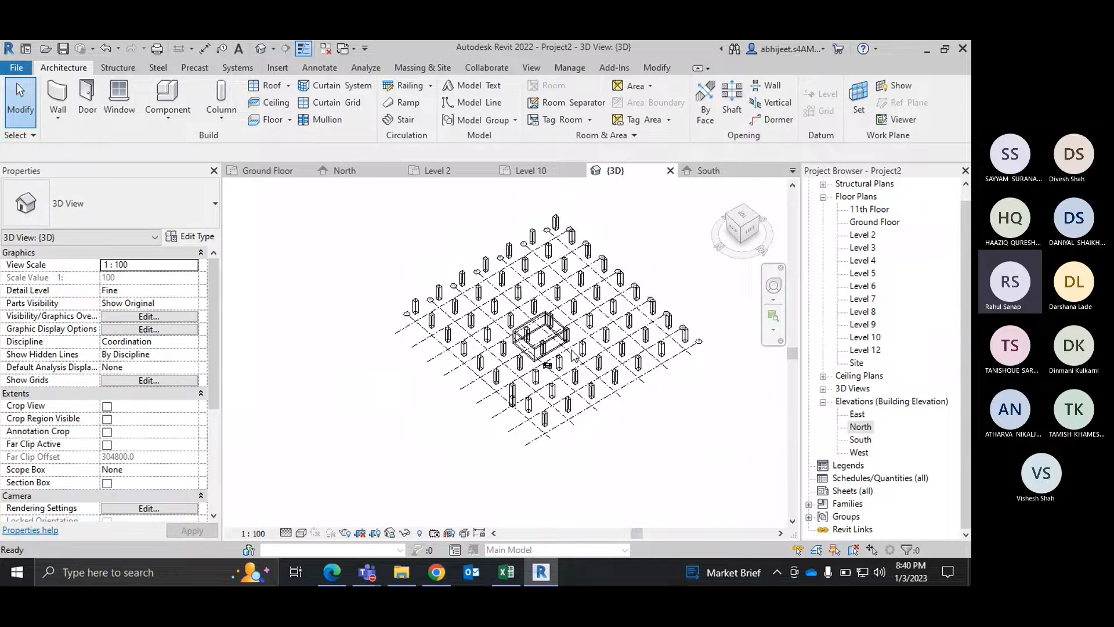
scroll(574, 355, up, 5)
click(302, 532)
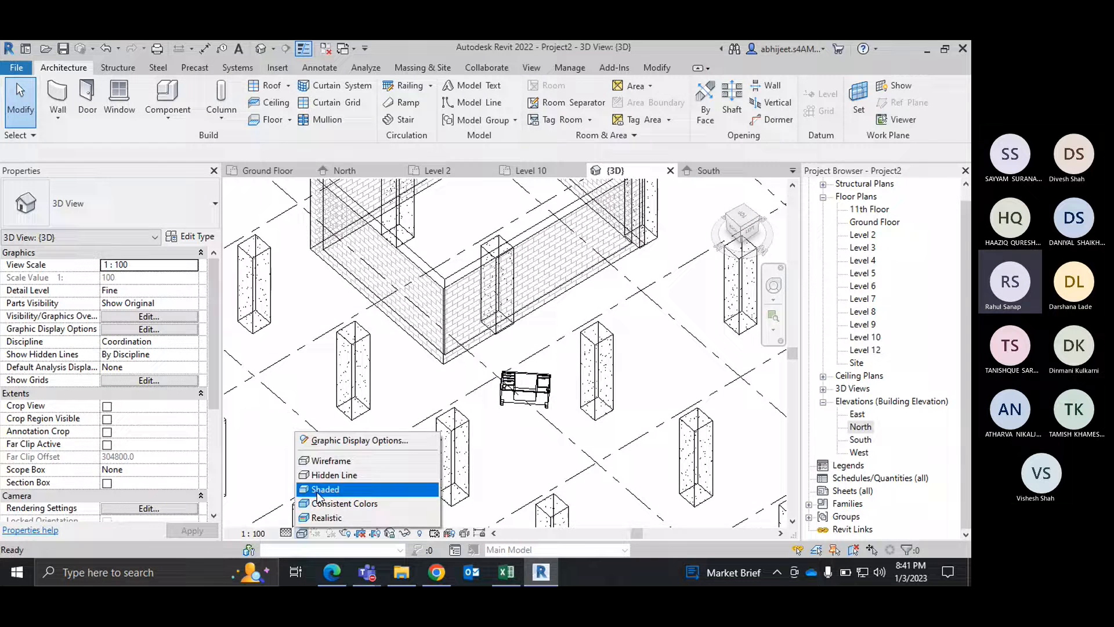
click(317, 489)
scroll(499, 337, up, 3)
shift+middle_drag(499, 337, 497, 301)
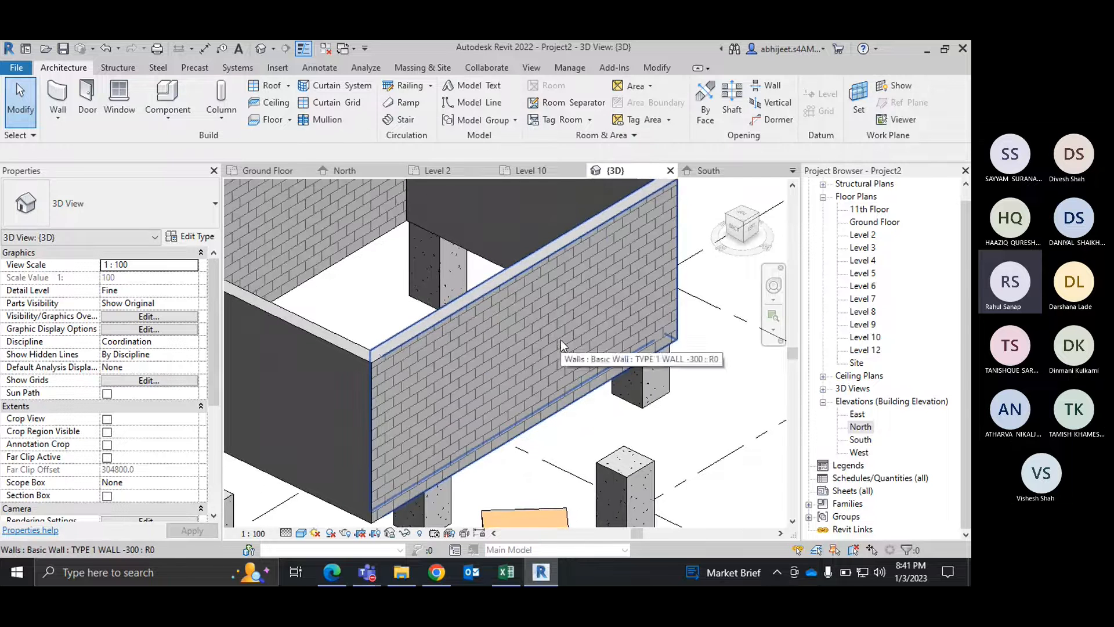
Step: Place 3D model text reading "Model Text" flat between the columns outside the walled rectangle
scroll(561, 341, down, 1)
scroll(550, 359, down, 2)
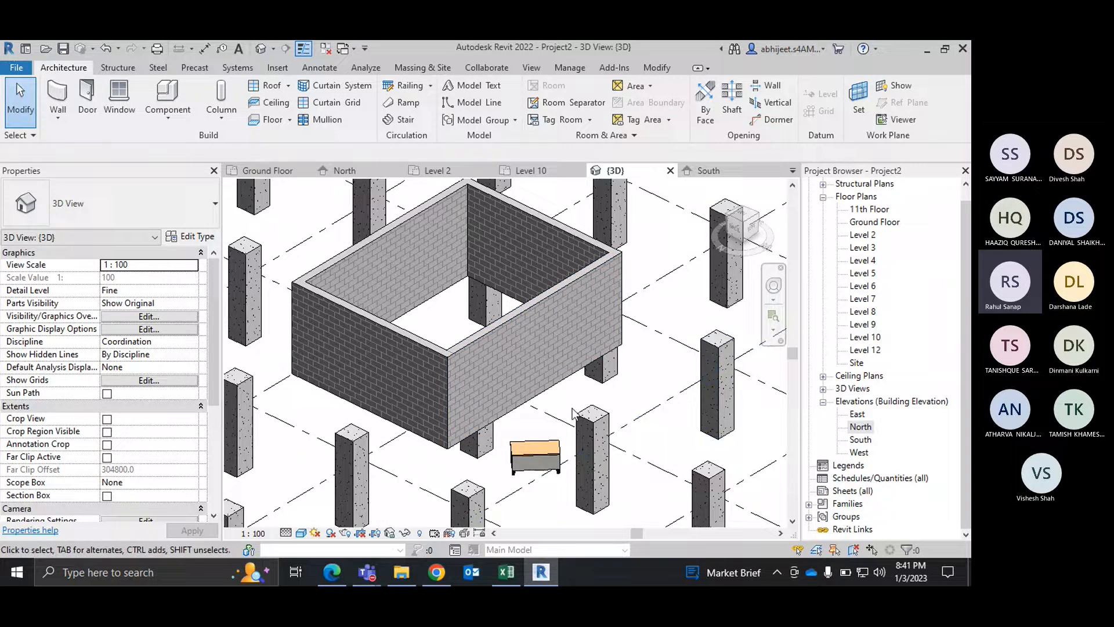
scroll(476, 390, down, 5)
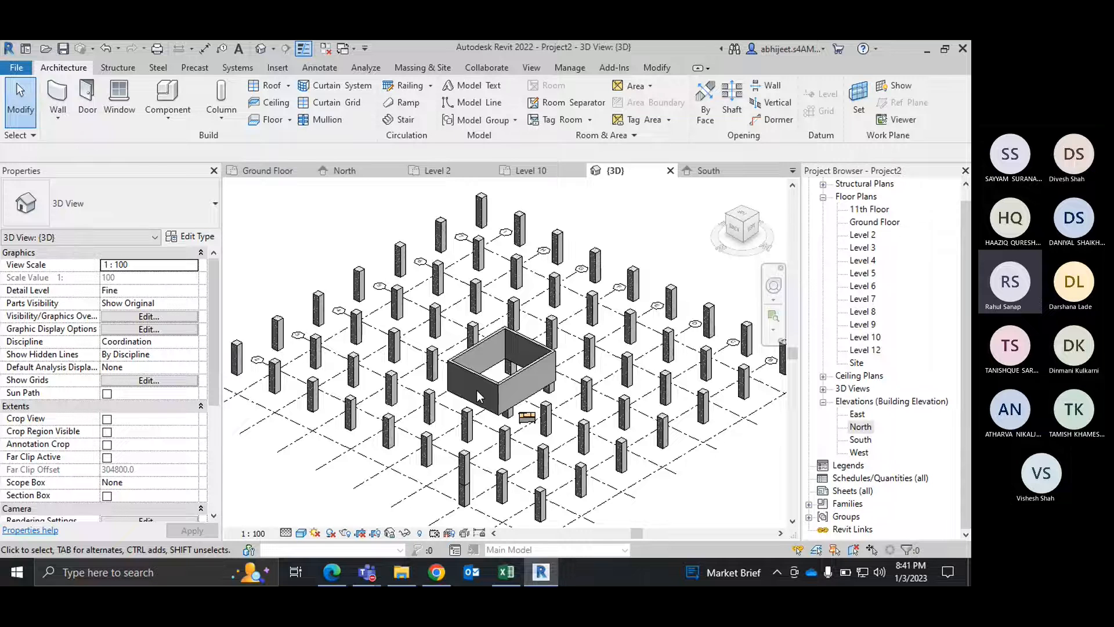
scroll(527, 402, up, 4)
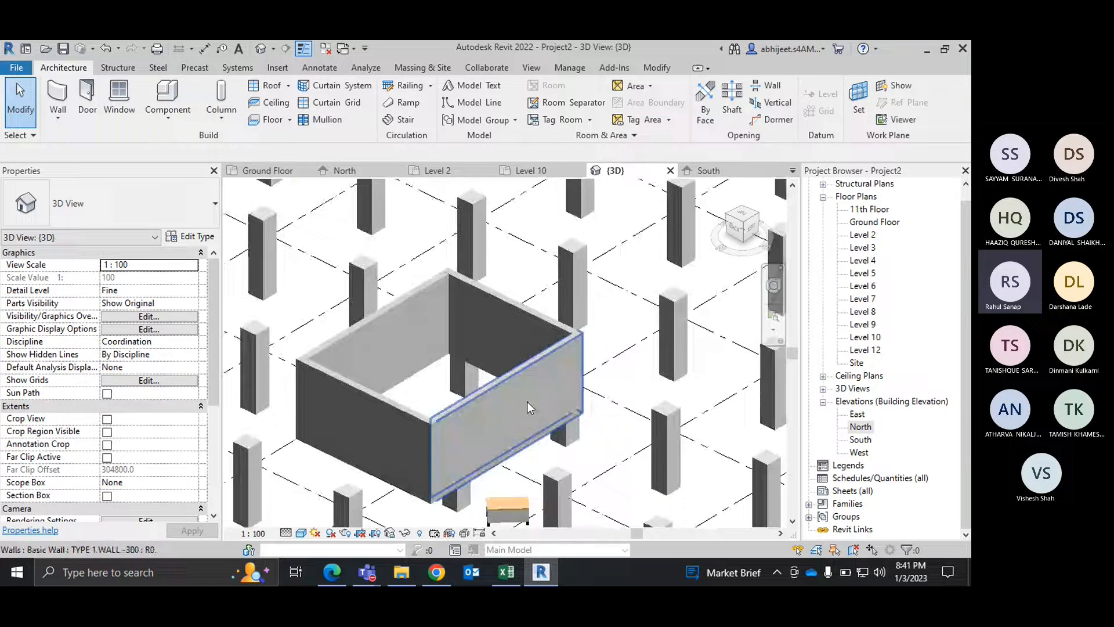
scroll(510, 406, down, 2)
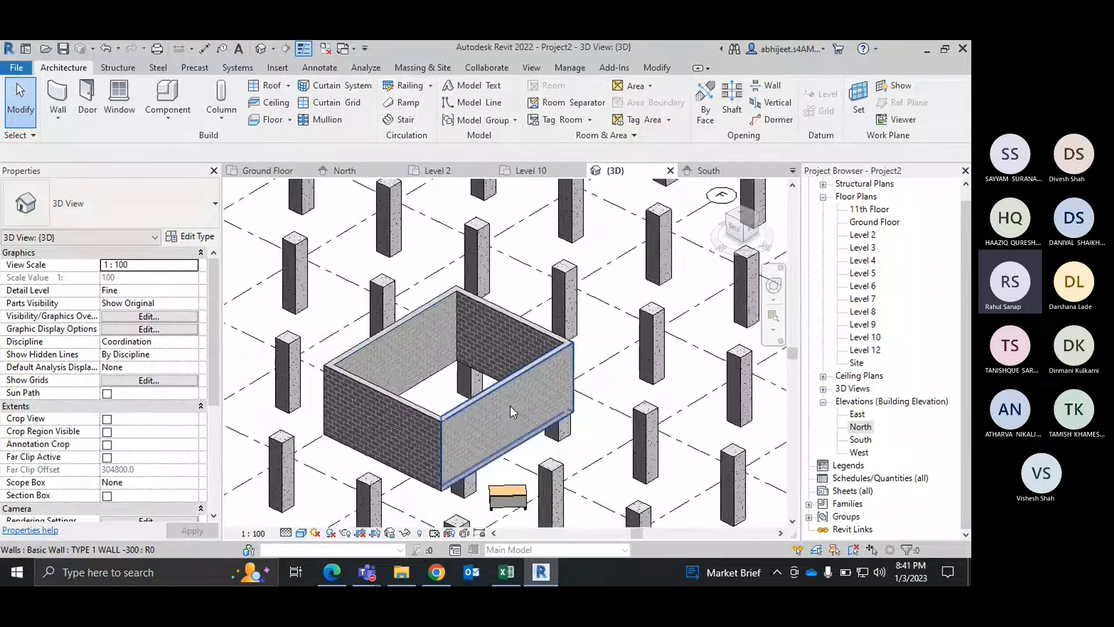
click(469, 88)
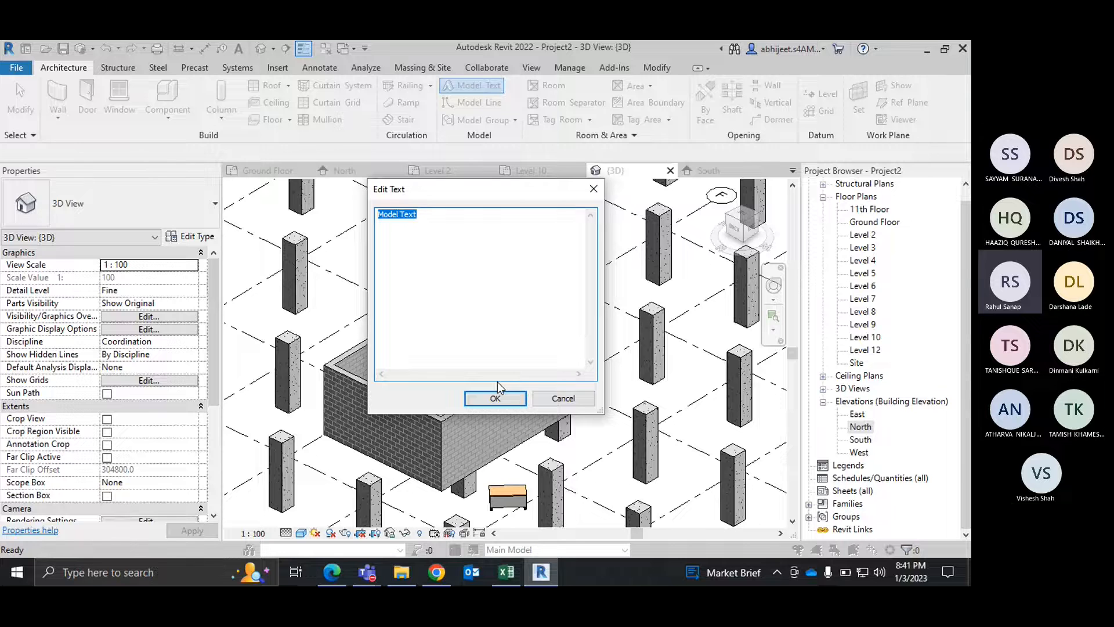
click(495, 398)
scroll(511, 400, down, 3)
scroll(574, 395, up, 6)
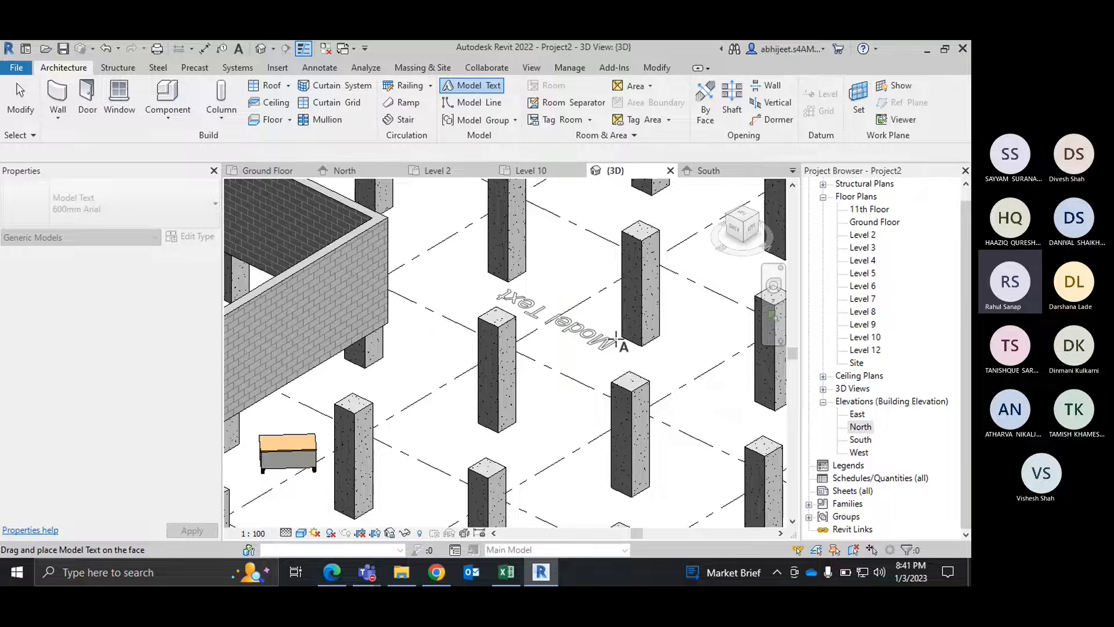
click(617, 337)
scroll(575, 336, up, 4)
scroll(447, 285, down, 5)
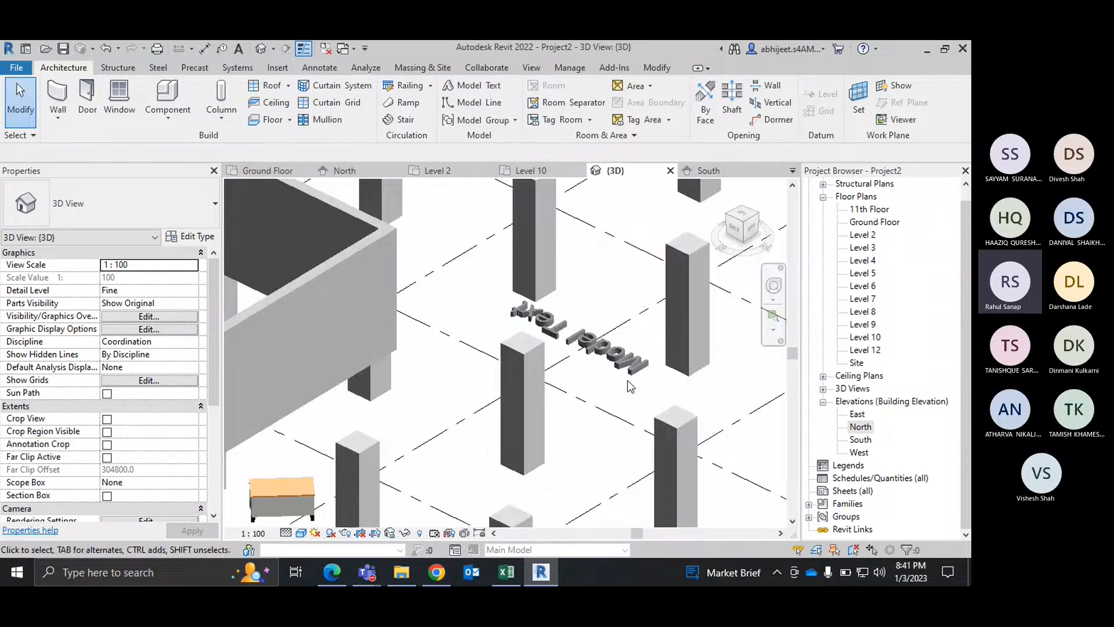
Step: Set the work plane with the Pick a plane option, using the outer face of the wall nearest the desk
scroll(410, 347, up, 2)
middle_drag(410, 341, 561, 338)
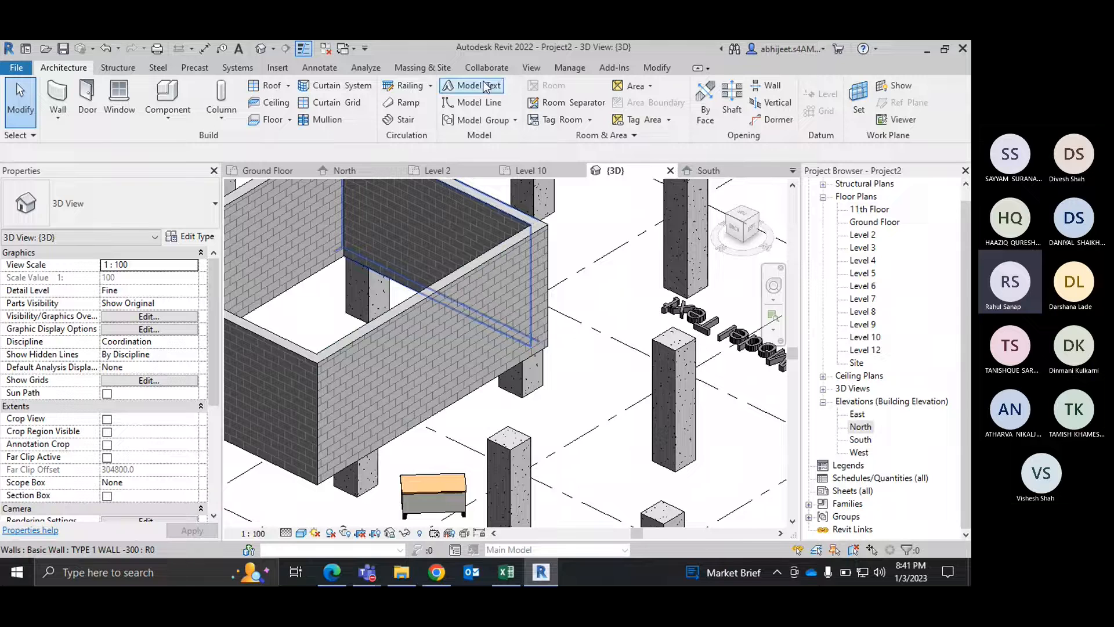
click(859, 109)
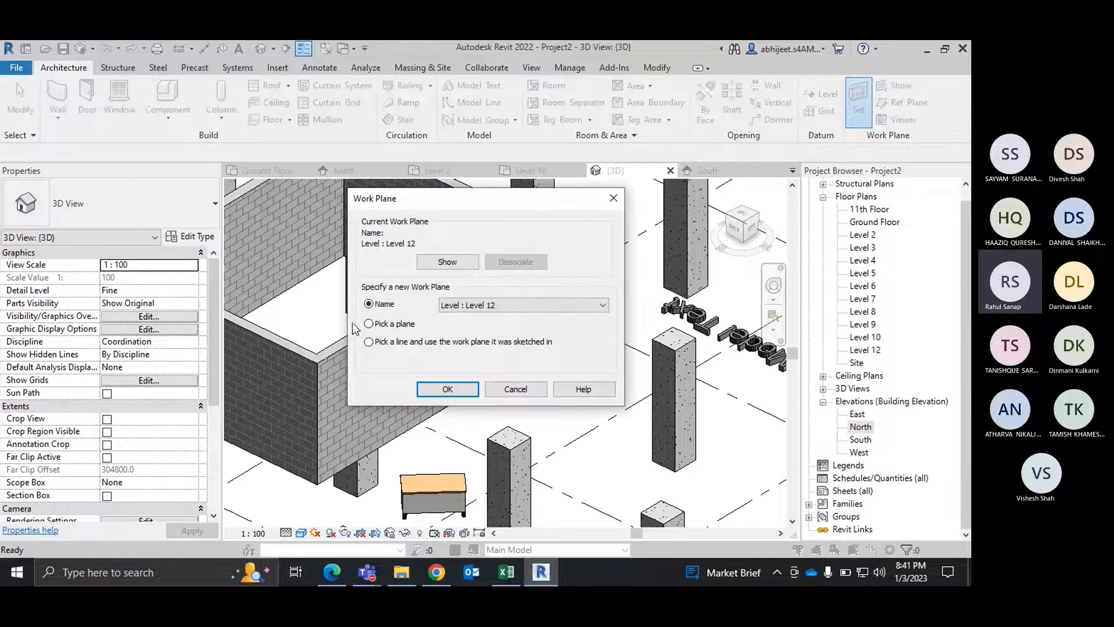
click(387, 326)
click(448, 389)
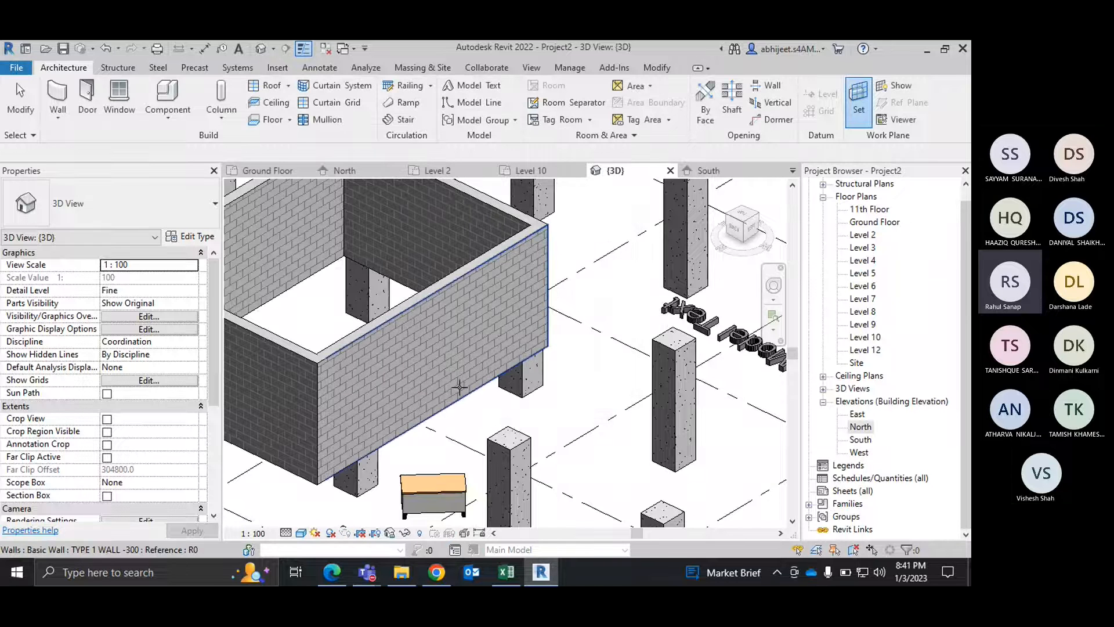
click(444, 345)
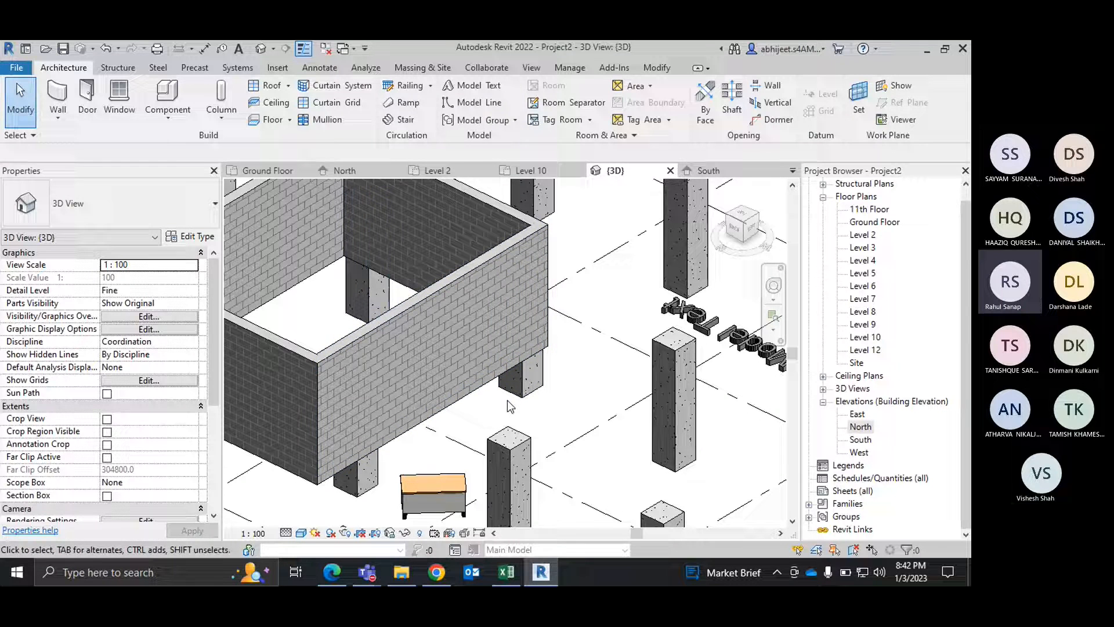
Step: Turn on the display of the active work plane and examine it on the wall face
click(894, 90)
scroll(373, 388, down, 3)
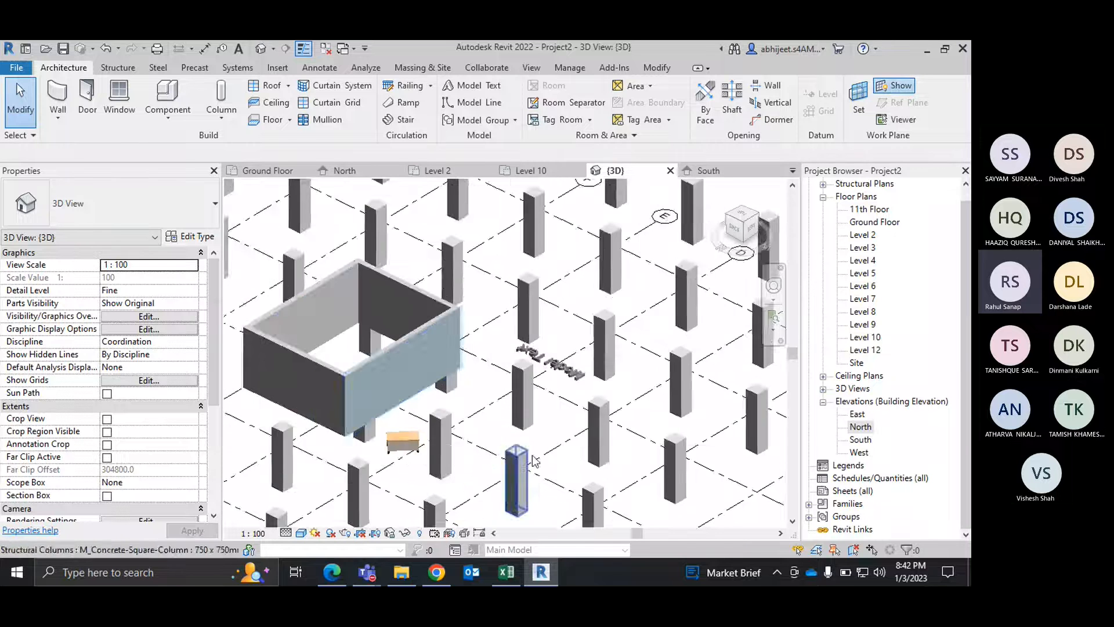
scroll(383, 377, up, 4)
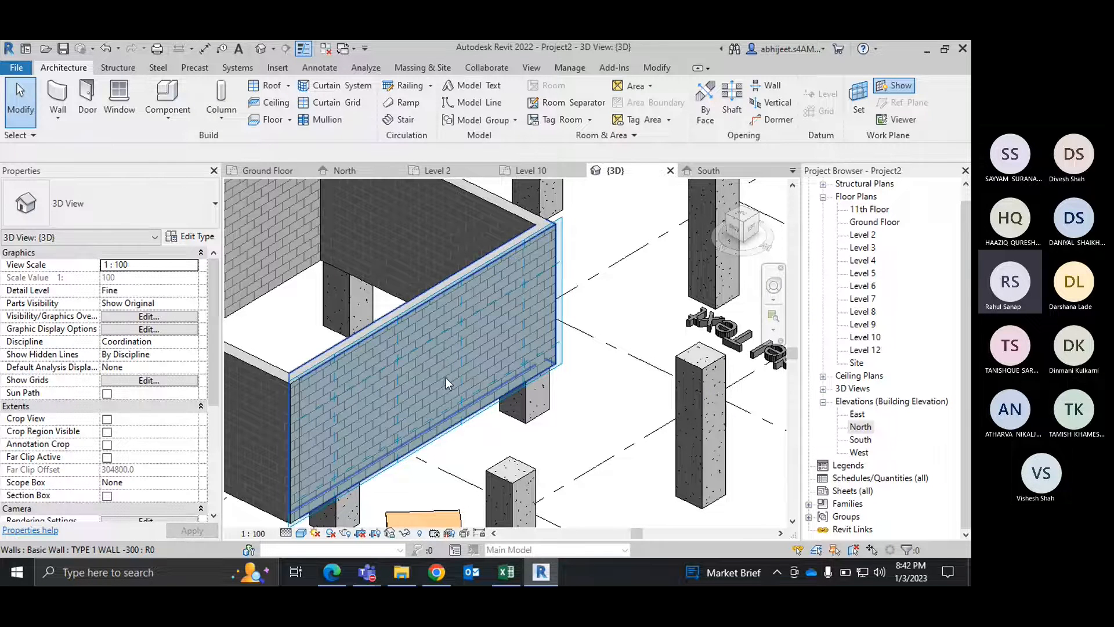
mouse_move(443, 353)
shift+middle_down()
mouse_move(452, 339)
mouse_move(429, 469)
mouse_move(430, 450)
mouse_move(408, 474)
shift+middle_up()
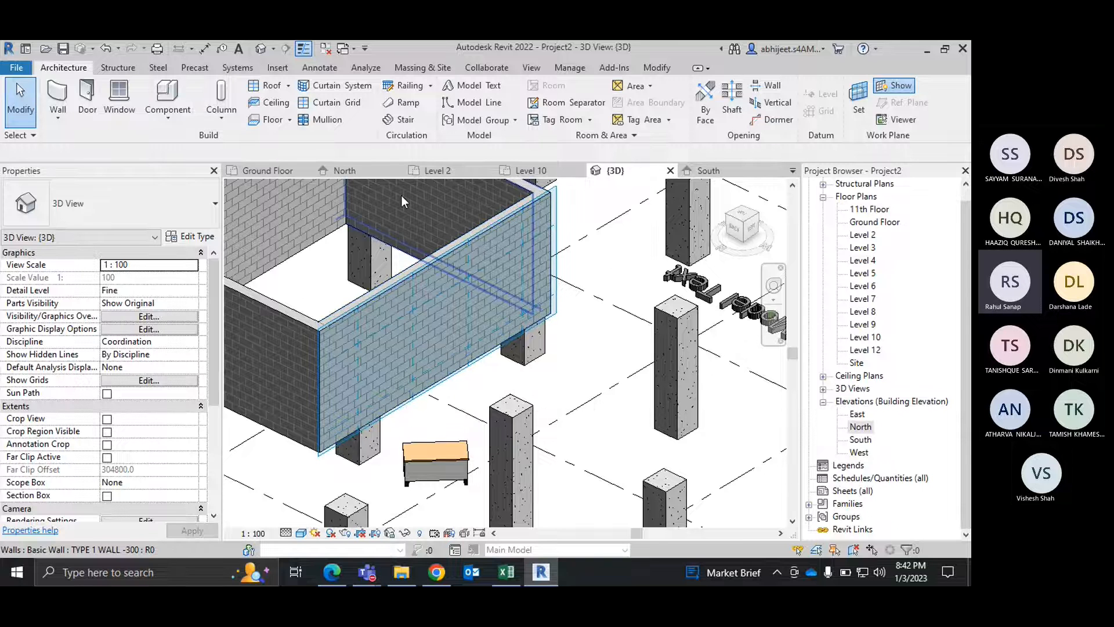
Step: Place model text reading "BIM" on the outer face of the wall that carries the work plane
click(473, 86)
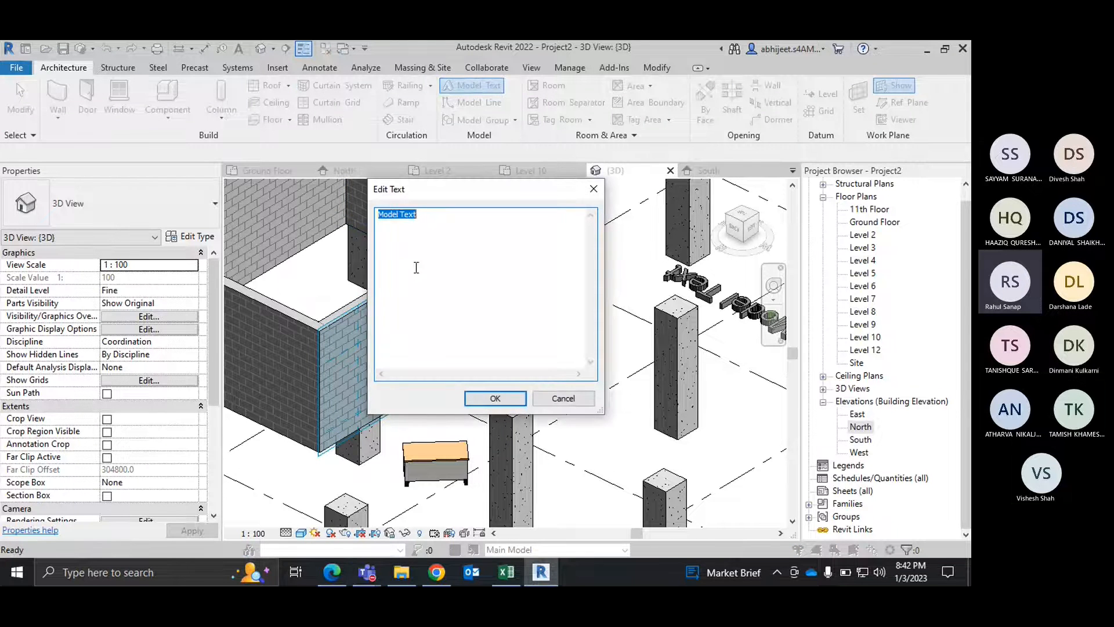
text(BIM)
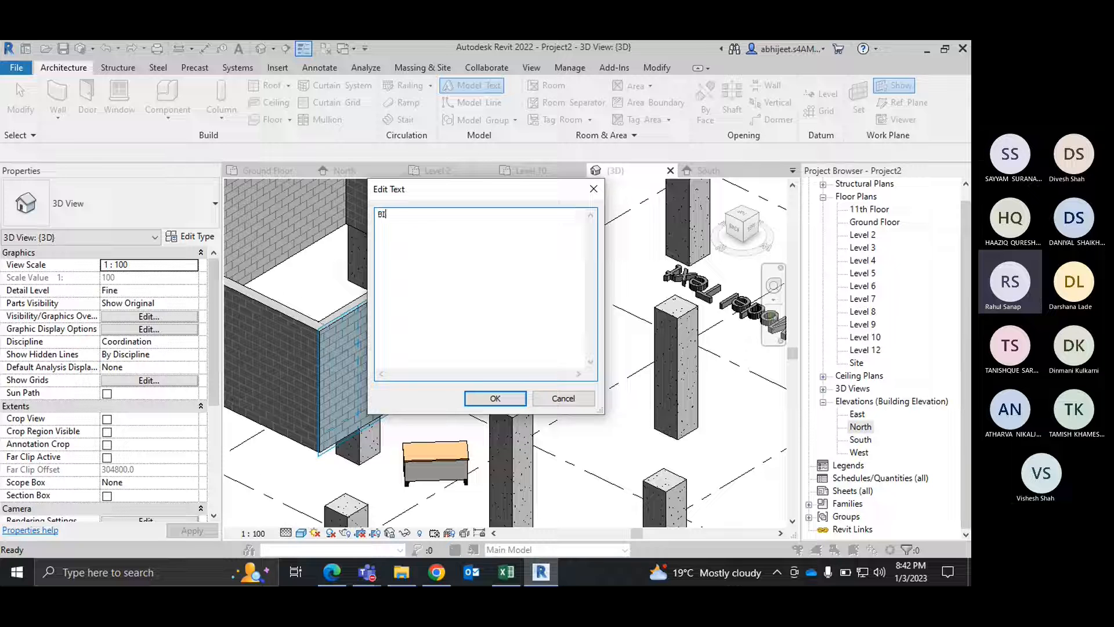
click(505, 398)
scroll(423, 329, up, 3)
scroll(423, 329, up, 2)
click(423, 329)
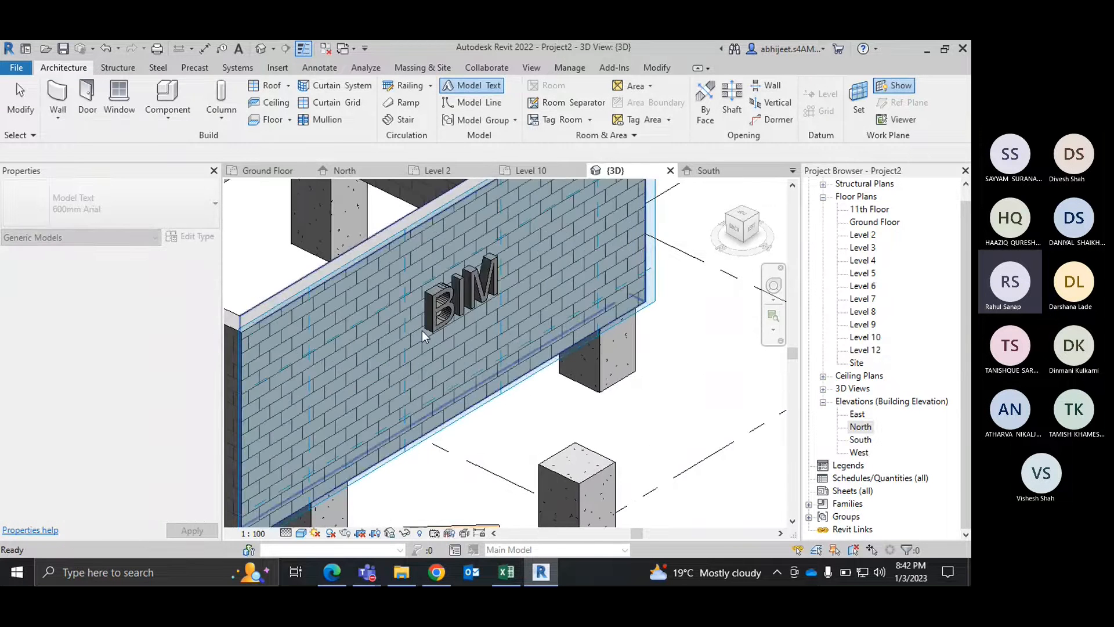
key(Escape)
scroll(593, 355, down, 2)
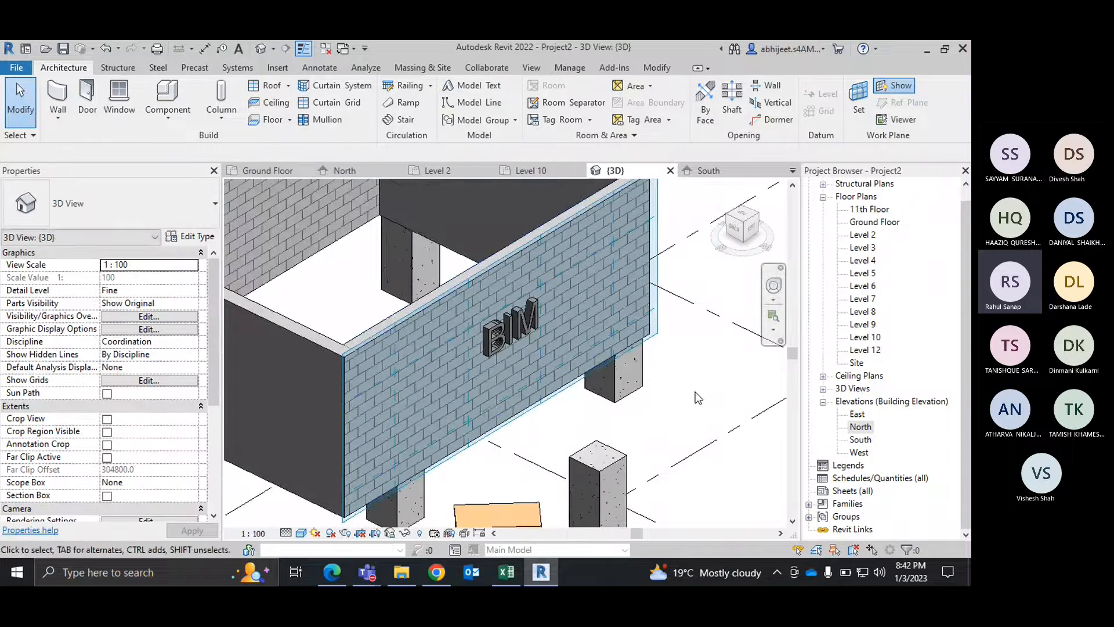